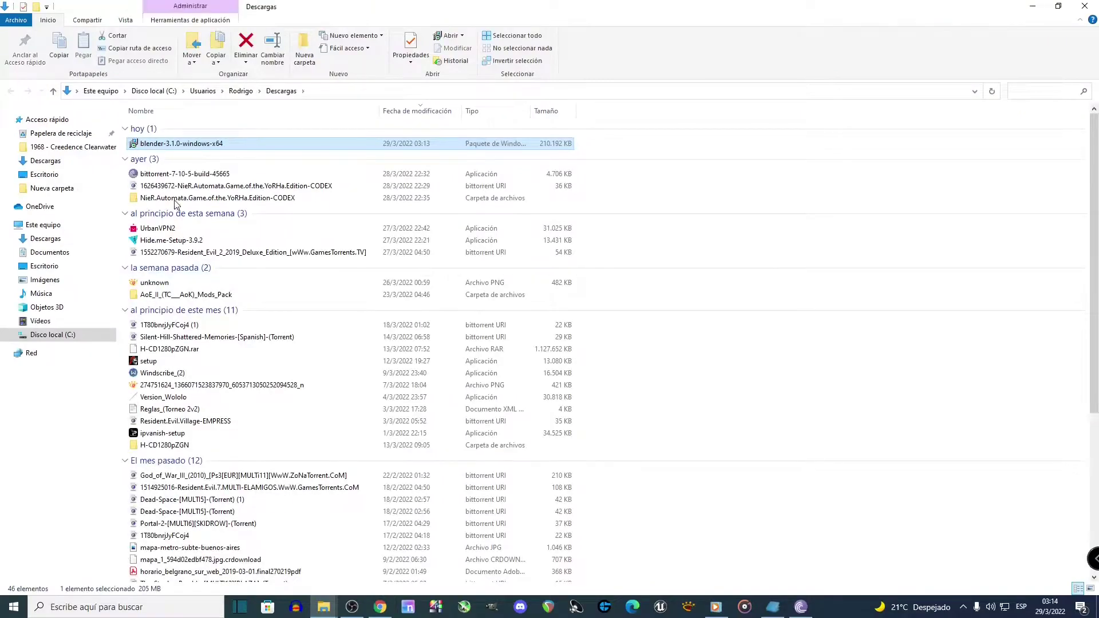
Install Blender from the downloaded blender-3.1.0-windows-x64 package, accepting the license agreement and keeping the default features and location
double_click(181, 144)
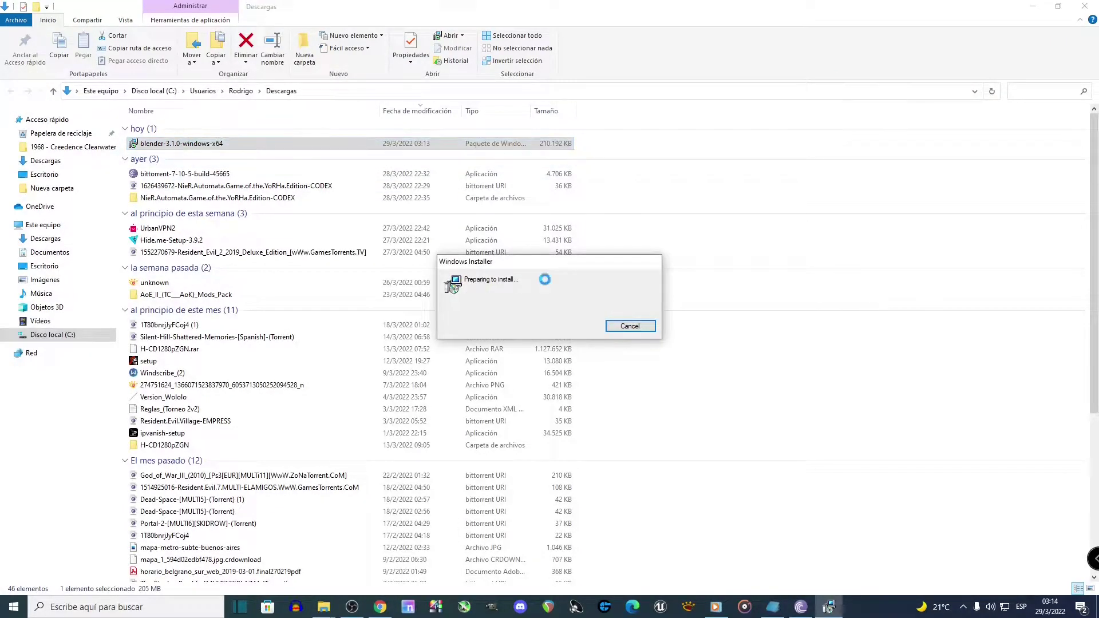
left_click(1033, 6)
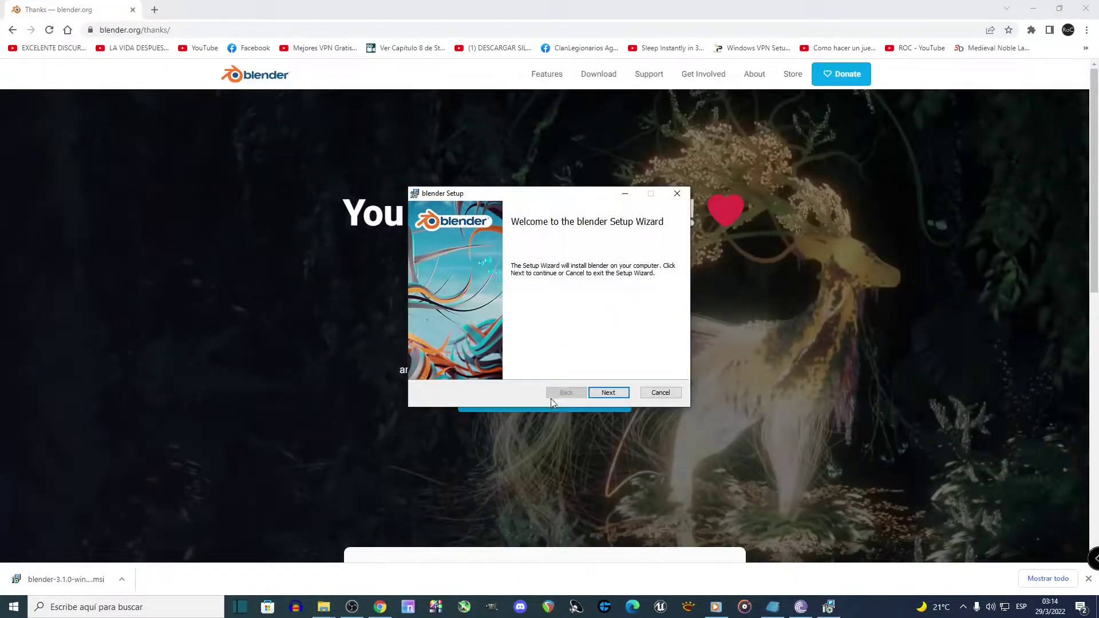
left_click(608, 392)
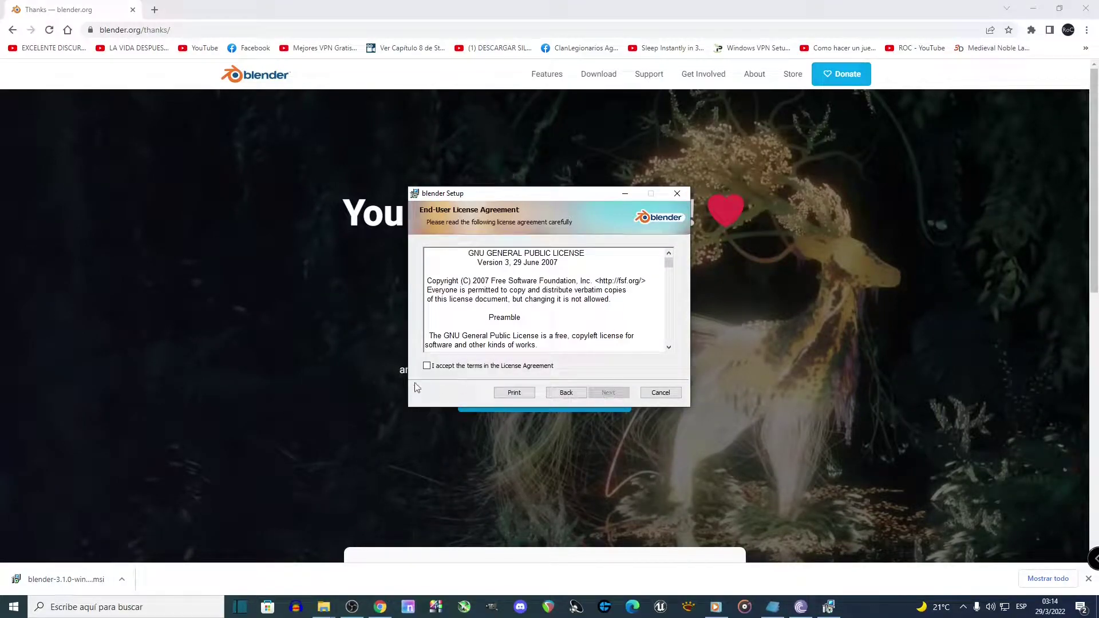
left_click(427, 366)
left_click(608, 393)
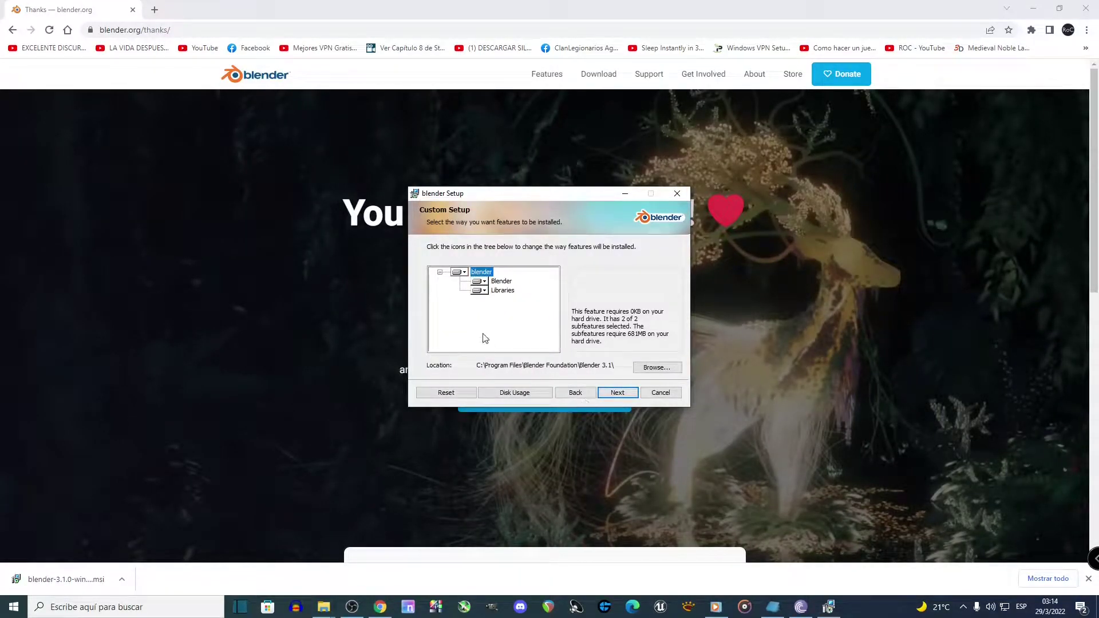
left_click(620, 393)
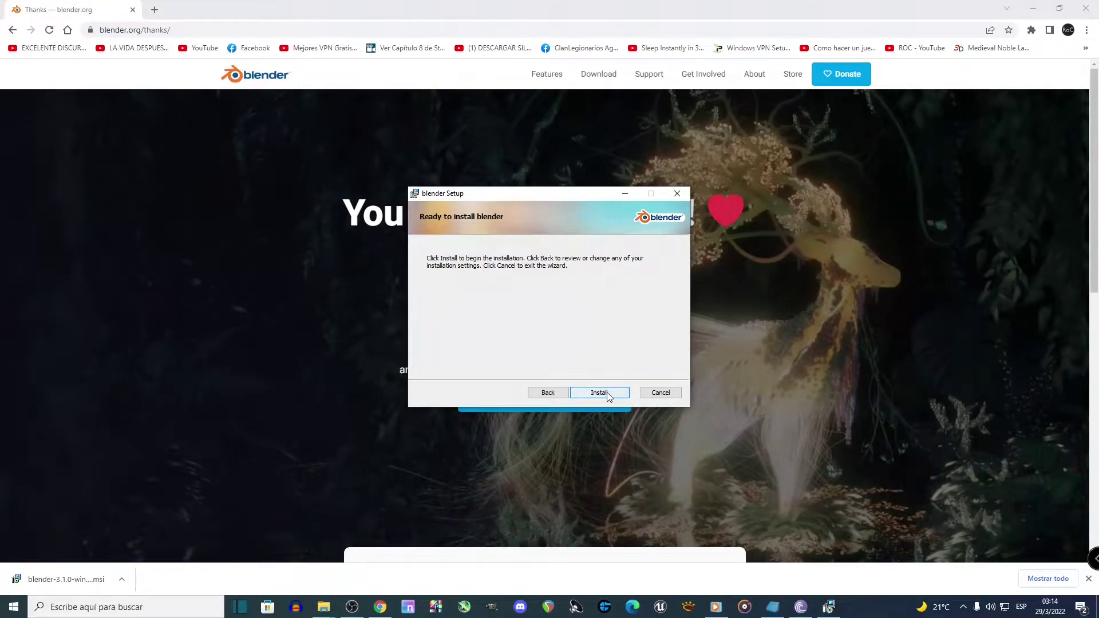
left_click(607, 392)
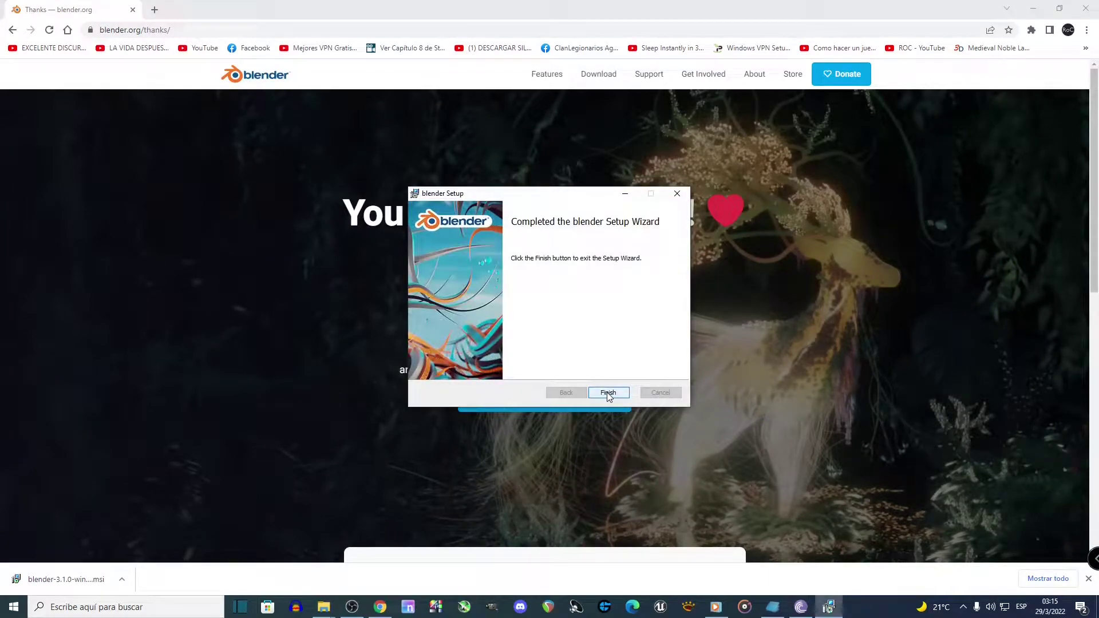
left_click(608, 393)
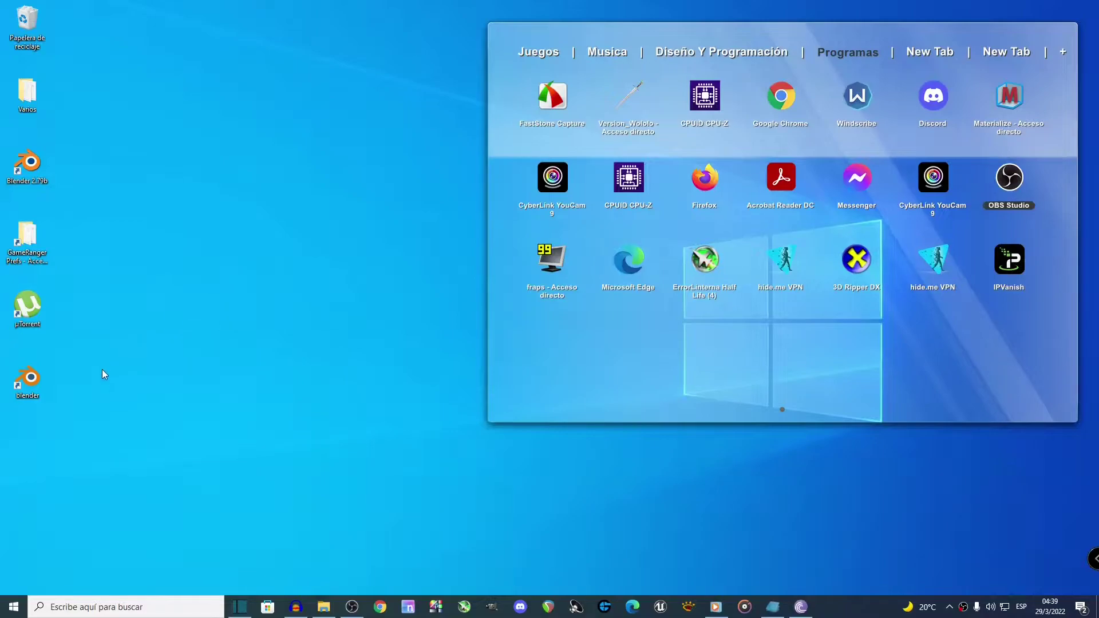
Launch the newly installed Blender from the desktop and dismiss its Quick Setup splash screen, keeping English as the language
double_click(29, 381)
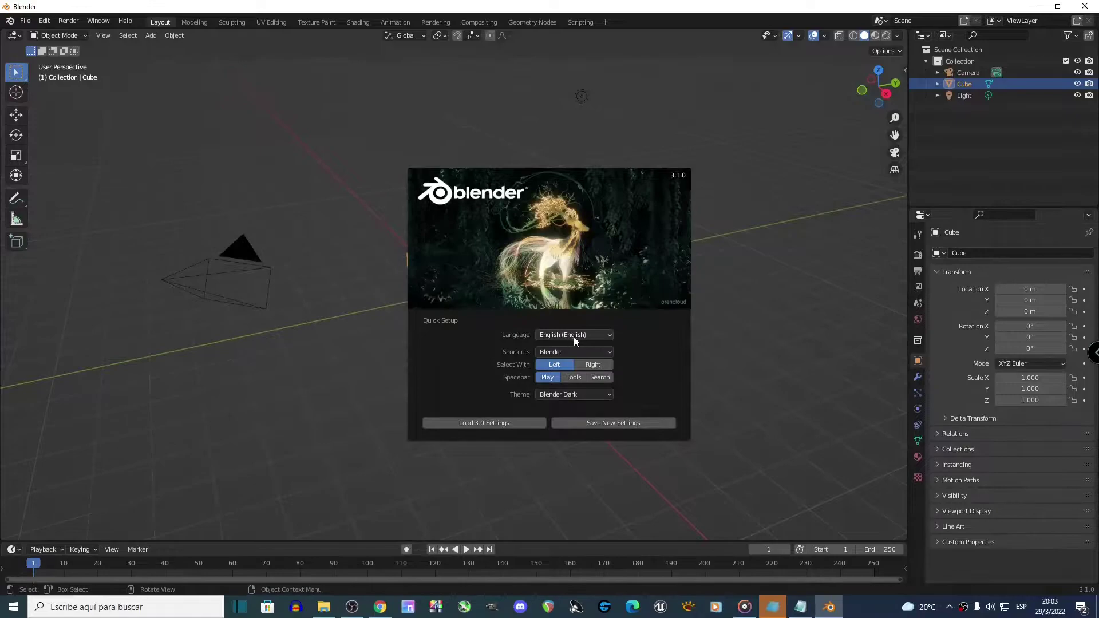
left_click(600, 336)
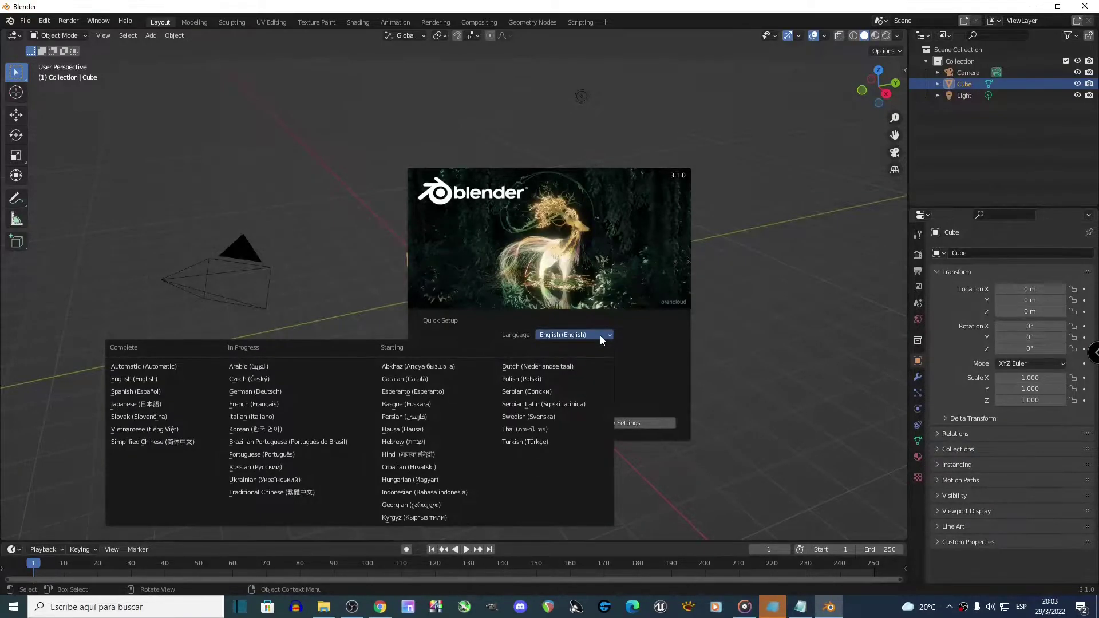
left_click(600, 335)
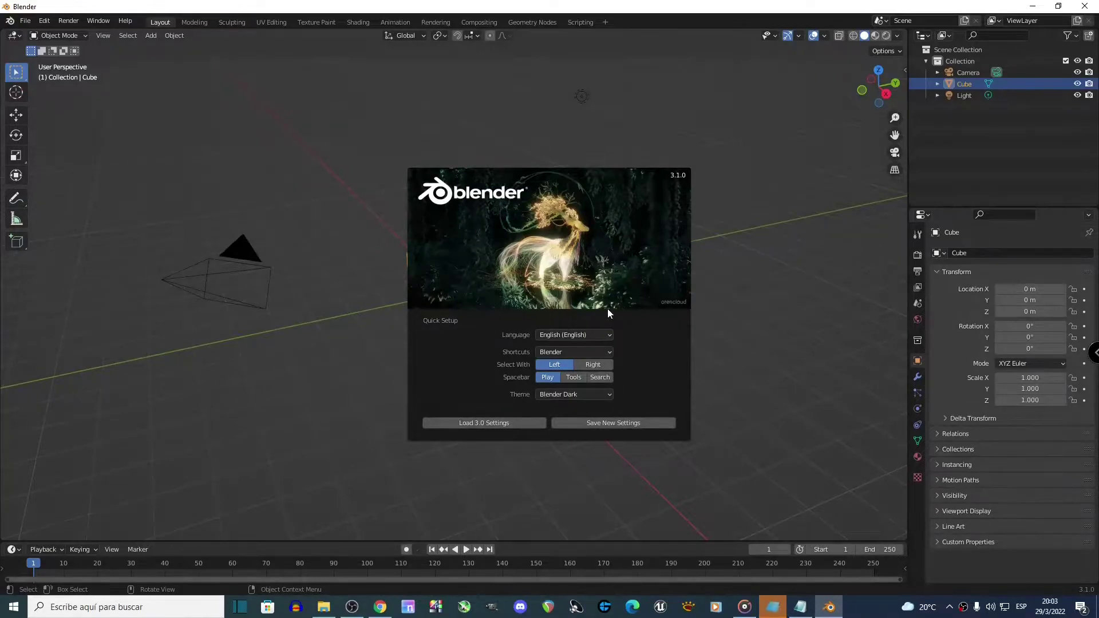
left_click(608, 312)
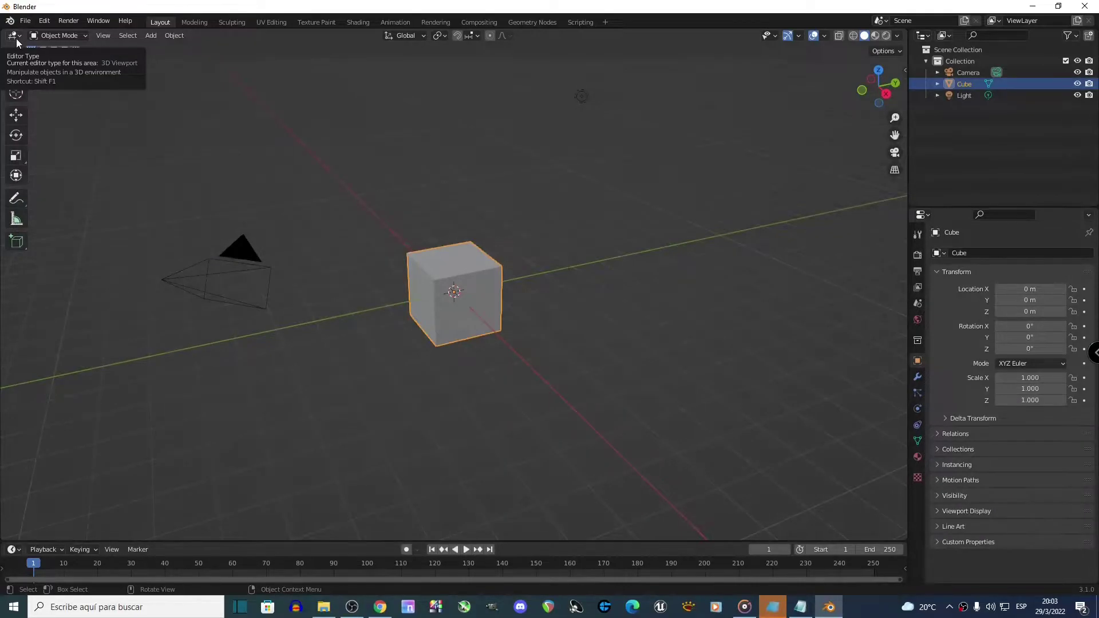
Select the camera, the cube and the light in turn in the 3D viewport, ending with the camera selected
middle_click_drag(246, 172, 420, 247)
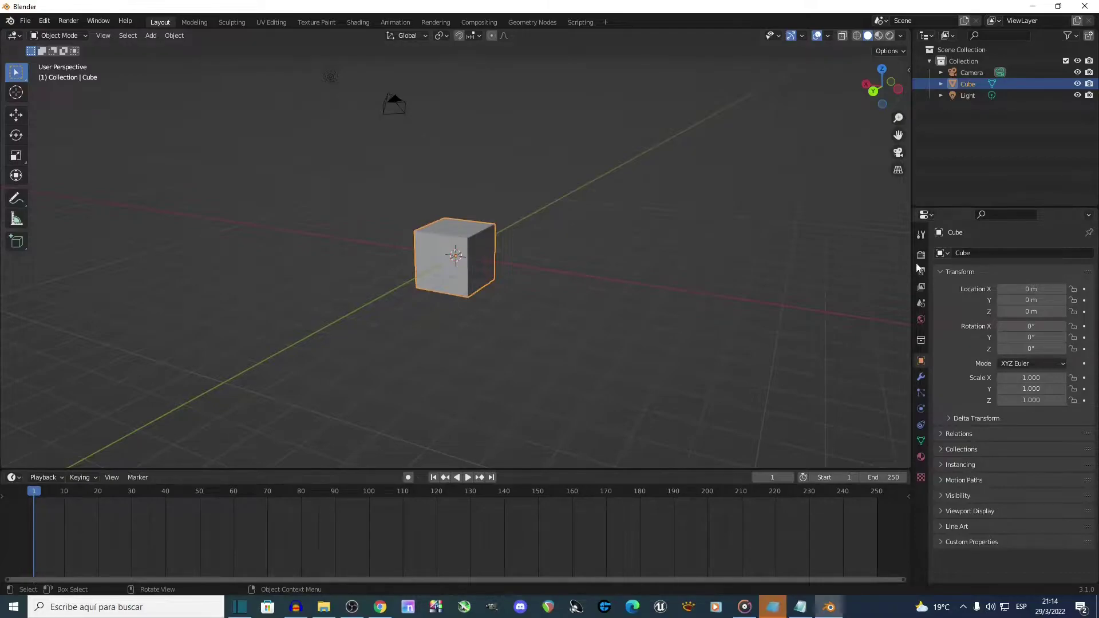
left_click(398, 99)
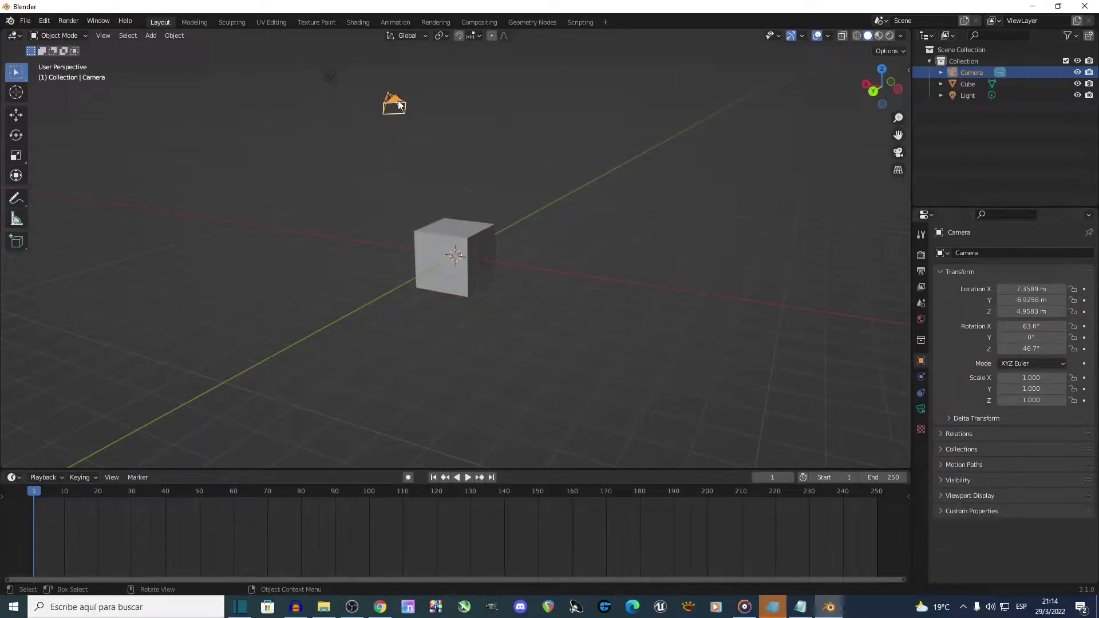
left_click(439, 242)
left_click(334, 82)
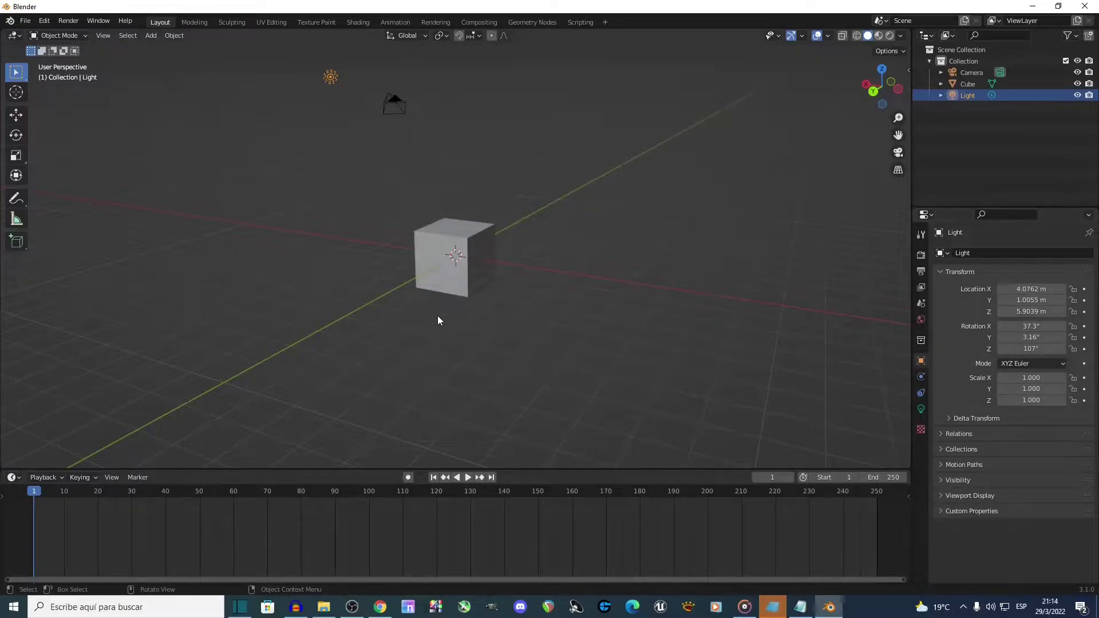
left_click(453, 248)
left_click(397, 104)
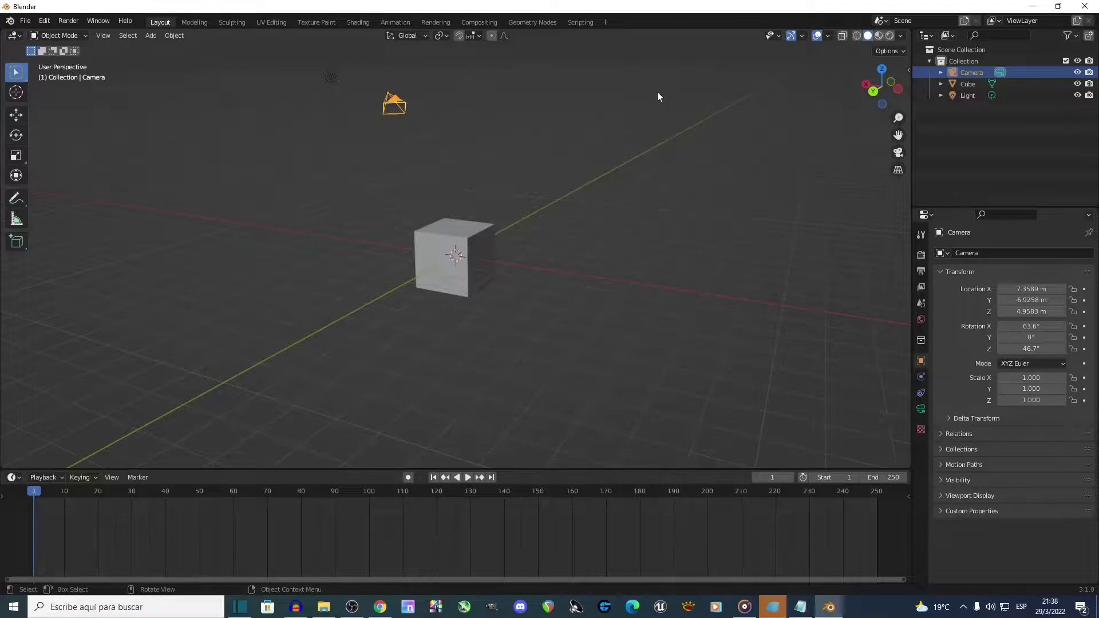
Change the 3D viewport area to the Image Editor and the timeline area to the Shader Editor
left_click(14, 37)
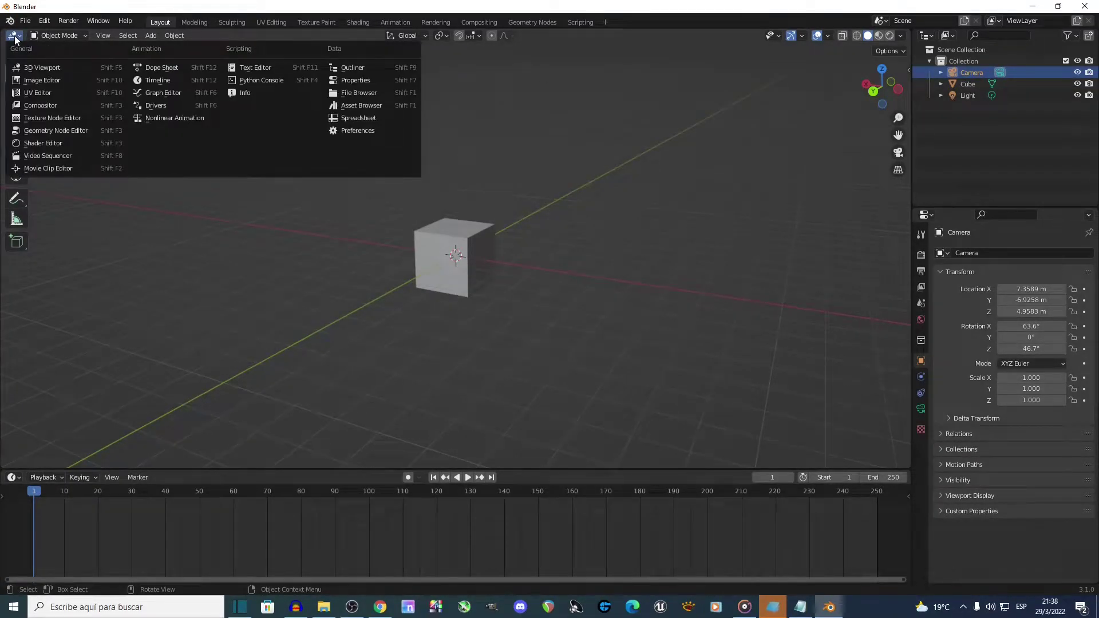
left_click(55, 80)
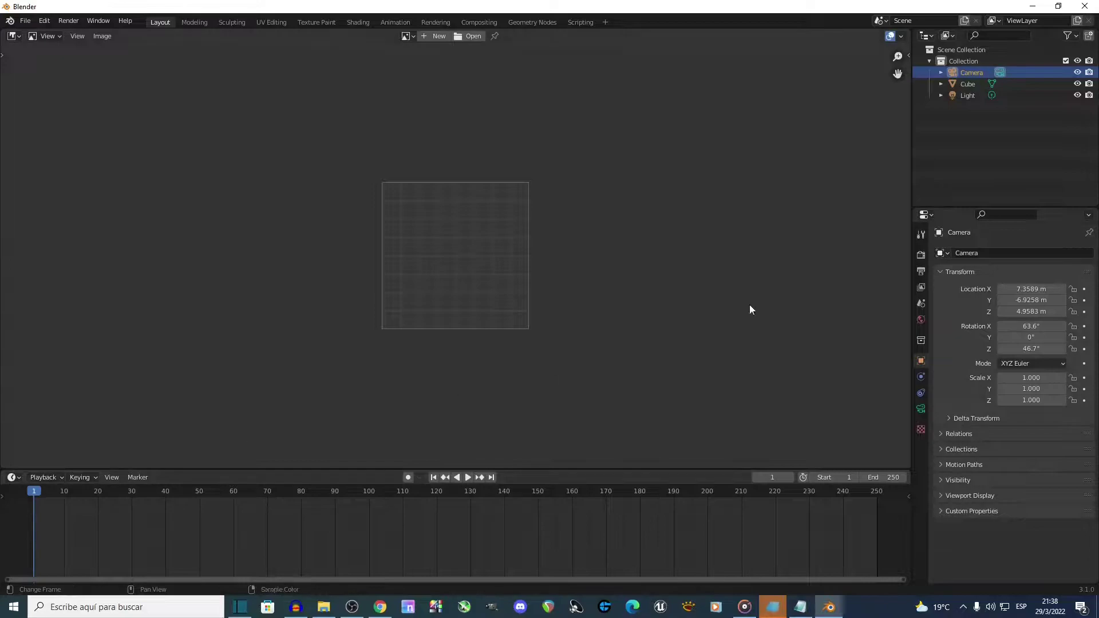
left_click(11, 477)
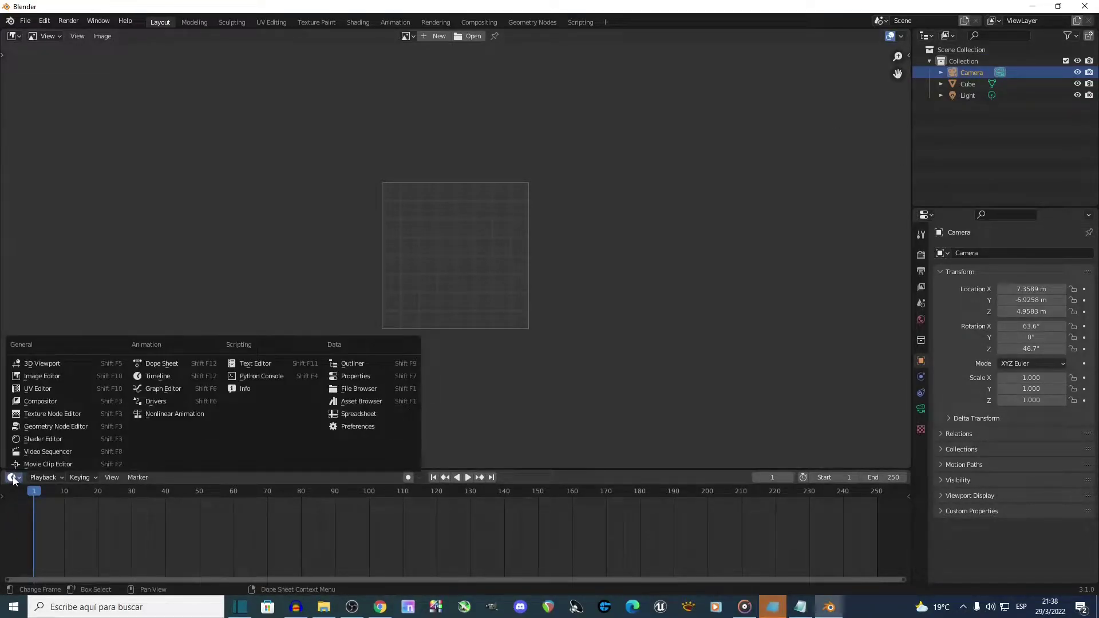
left_click(63, 442)
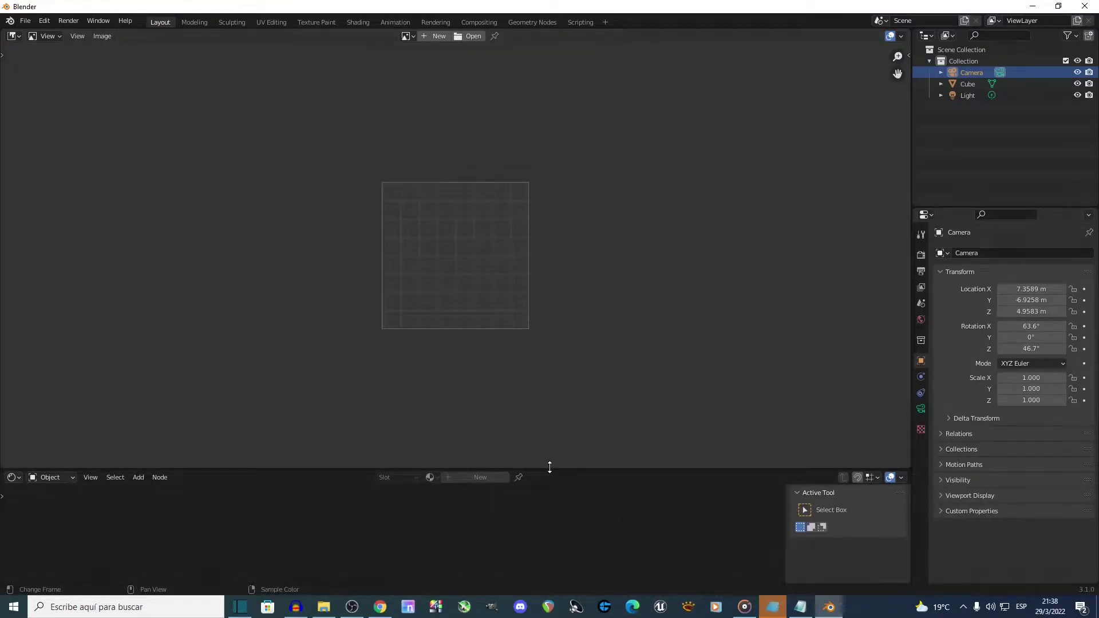
Enlarge the Shader Editor area upward and widen the column that holds the Outliner and Properties editors
left_click_drag(550, 468, 559, 381)
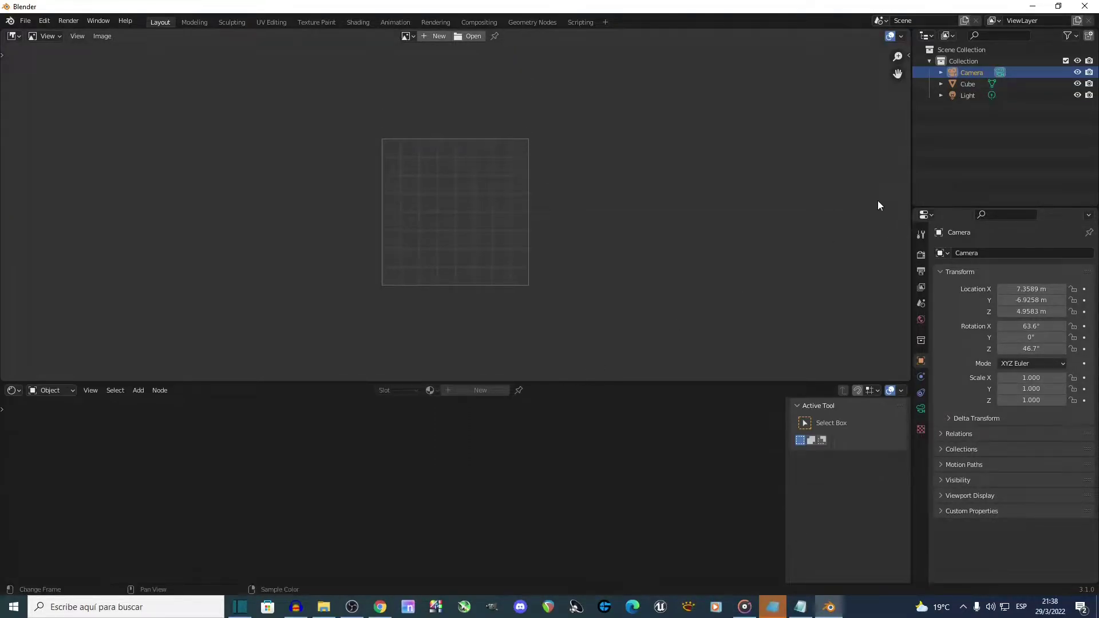
left_click_drag(909, 178, 873, 209)
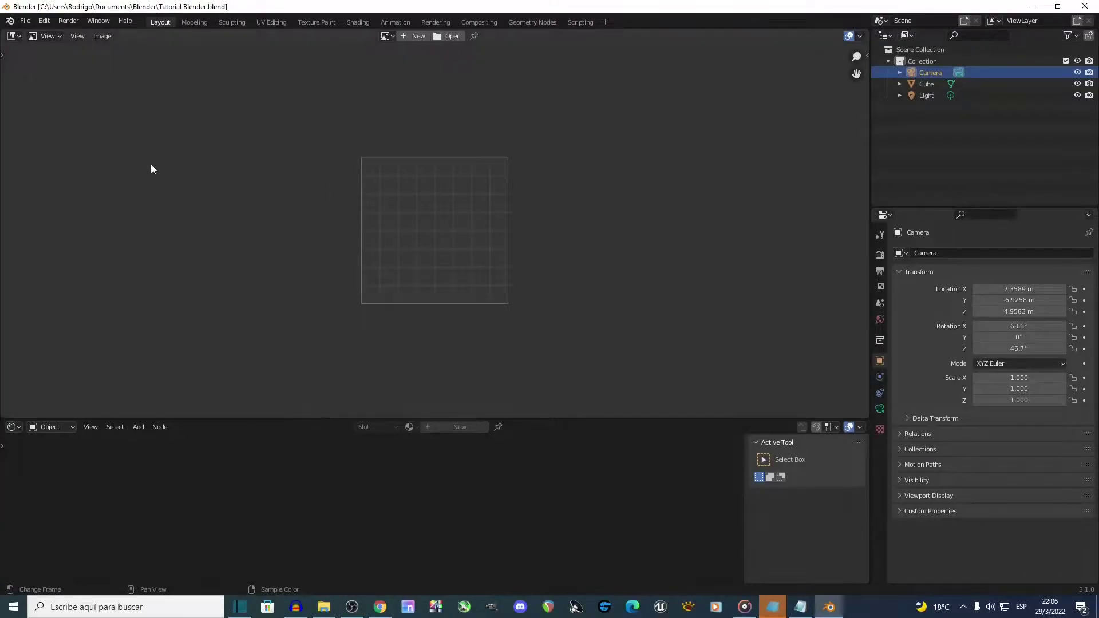
Switch the Image Editor area back to the 3D Viewport and the Shader Editor area back to the Timeline
left_click(20, 35)
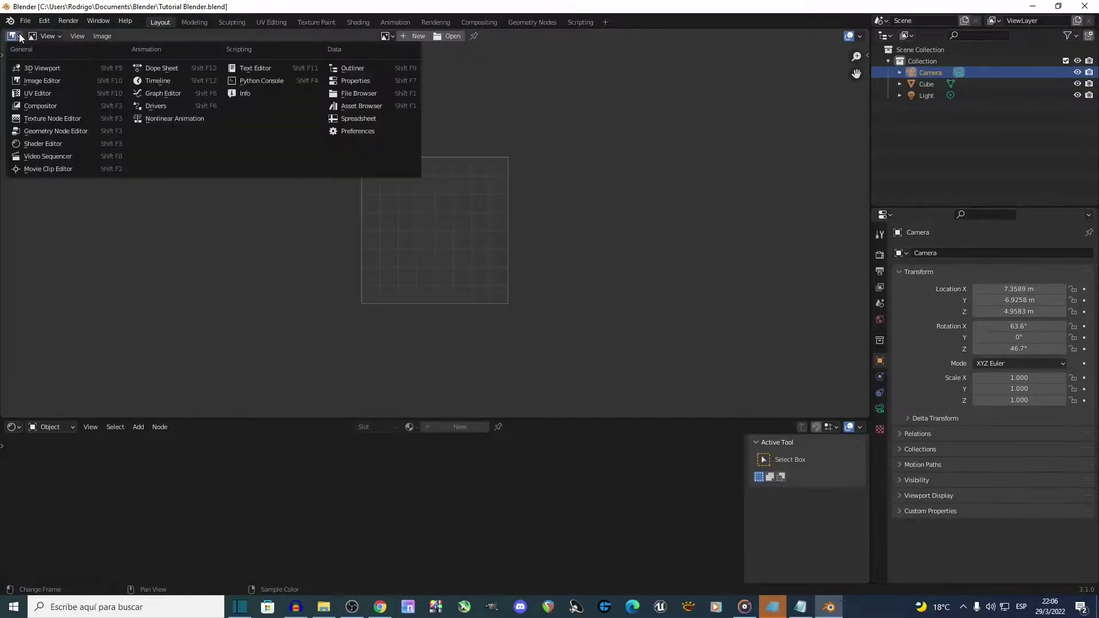
left_click(19, 68)
left_click(14, 427)
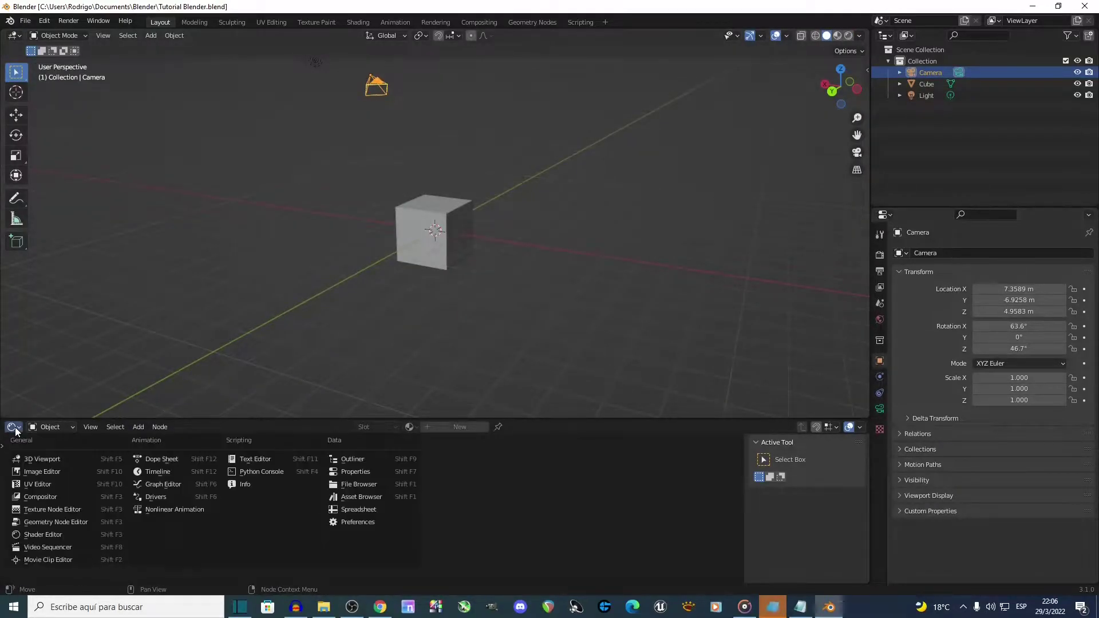
left_click(192, 470)
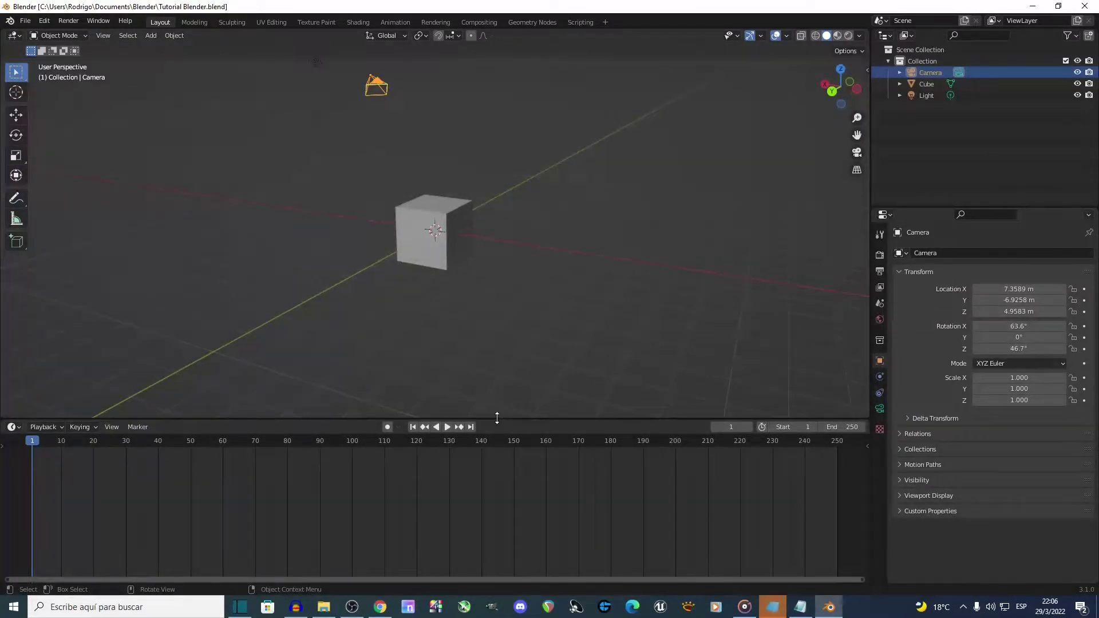
Split the 3D viewport vertically into two side-by-side areas, with the dividing line slightly past its middle
right_click(497, 418)
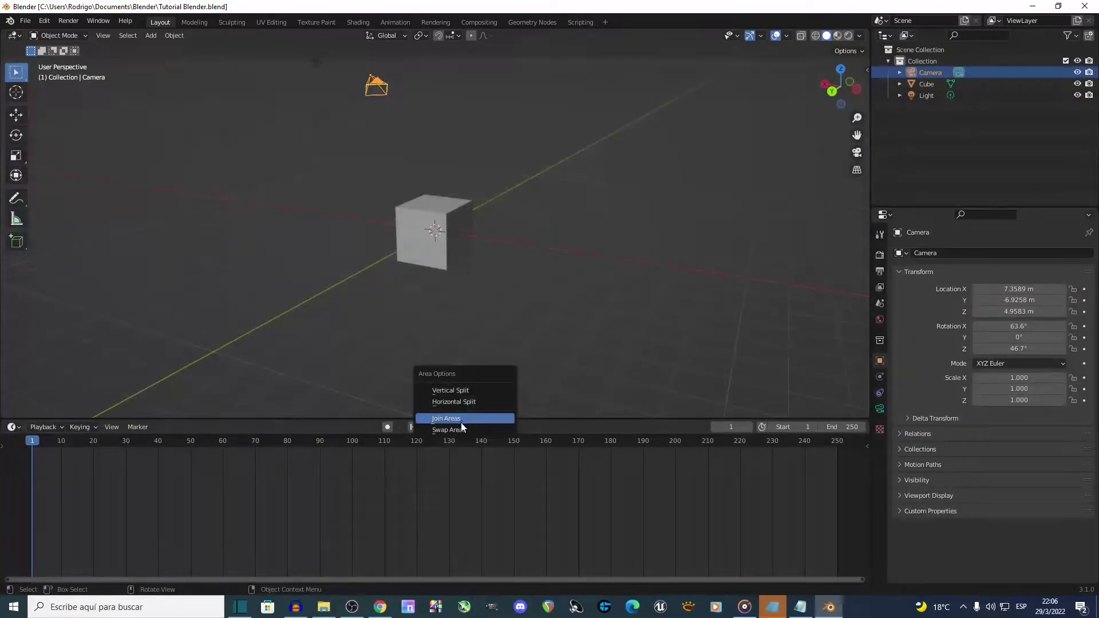
left_click(456, 389)
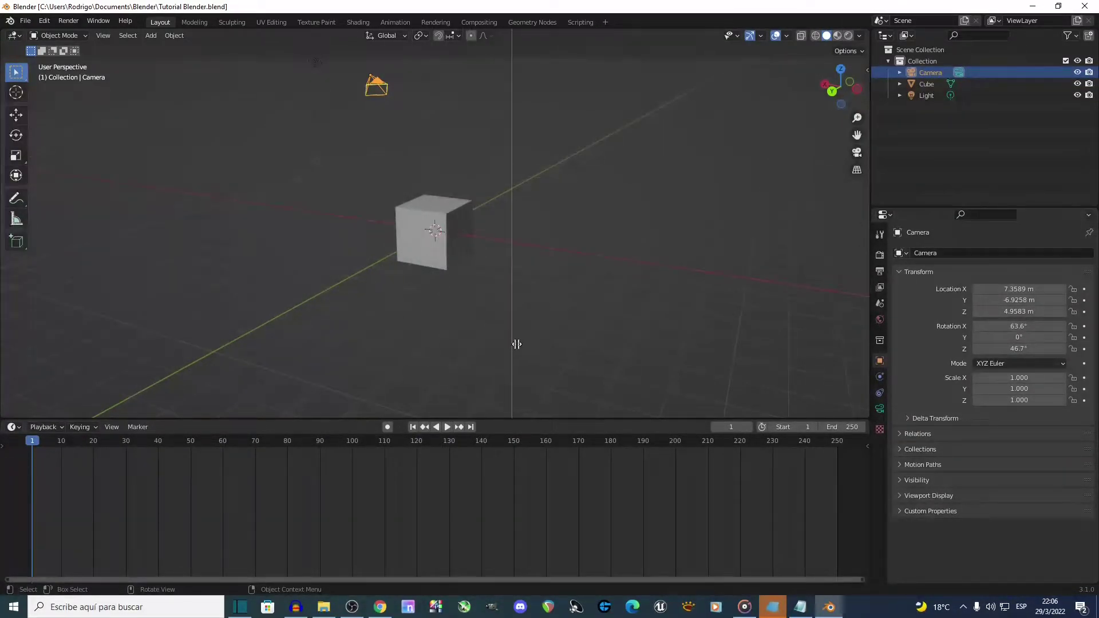
left_click(521, 343)
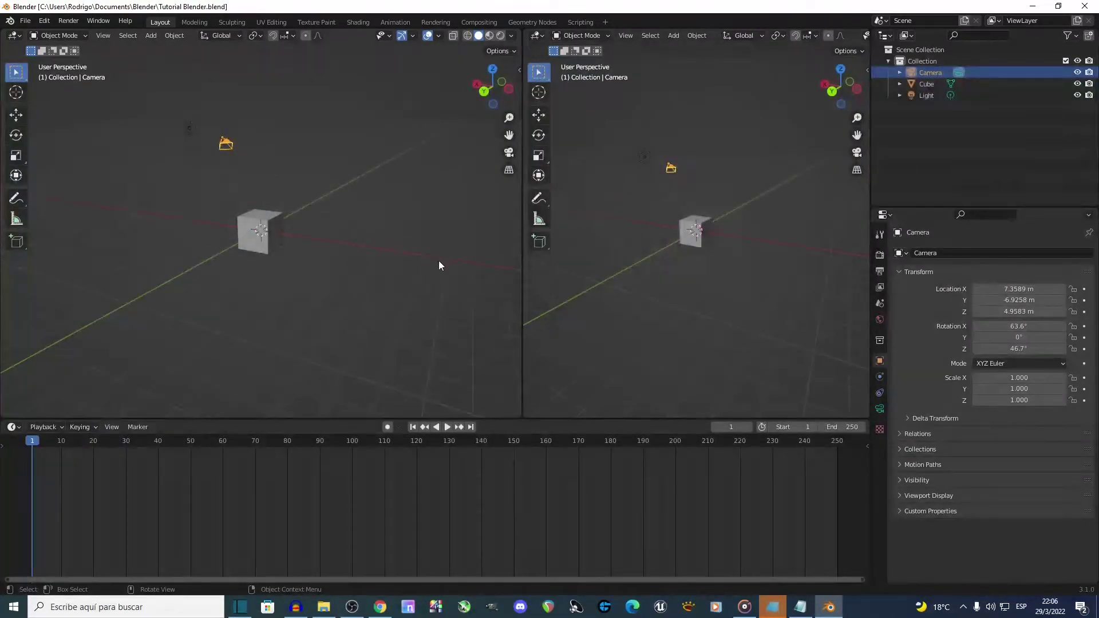
Split the right-hand 3D viewport horizontally into two stacked areas, the upper one slightly taller
right_click(521, 290)
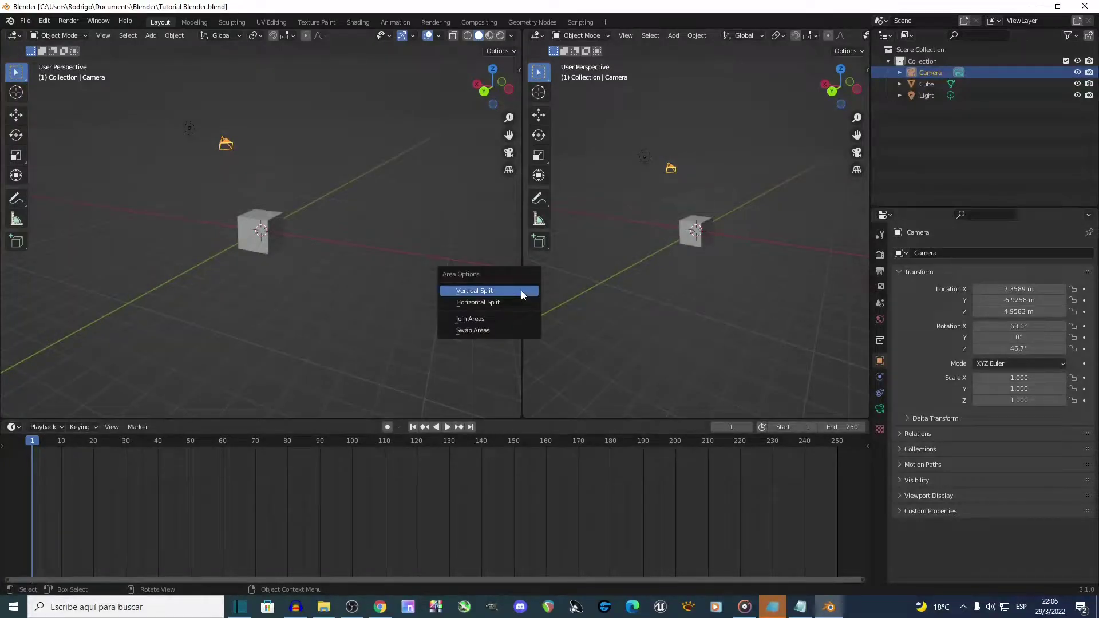
left_click(481, 303)
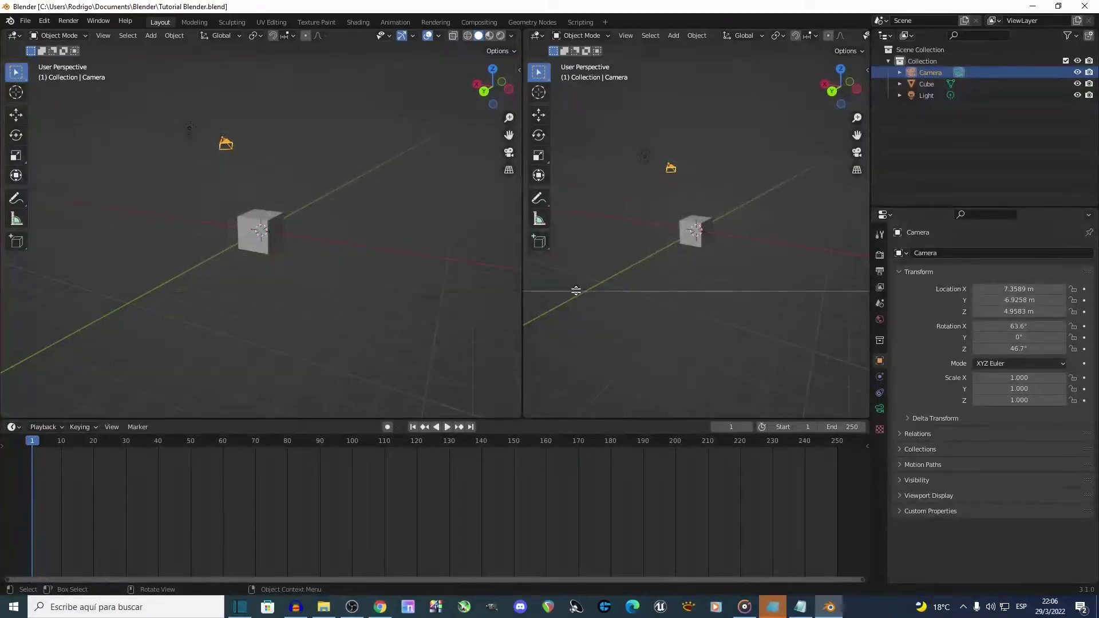
left_click(648, 247)
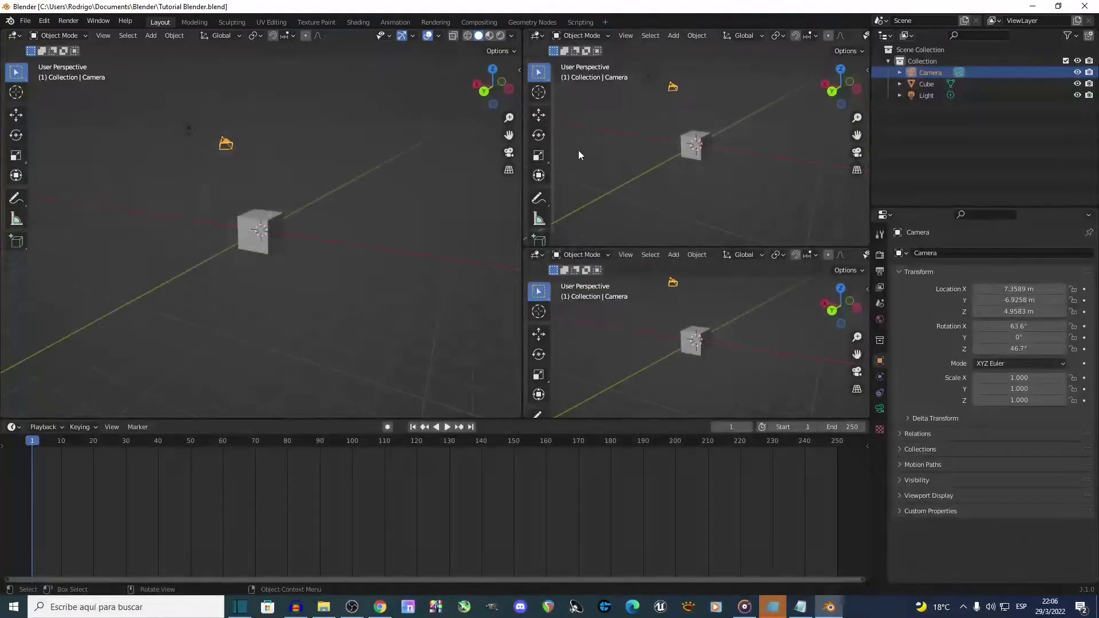
Set the lower of the two stacked viewports to the Texture Node Editor and the upper one to the Graph Editor
left_click(536, 255)
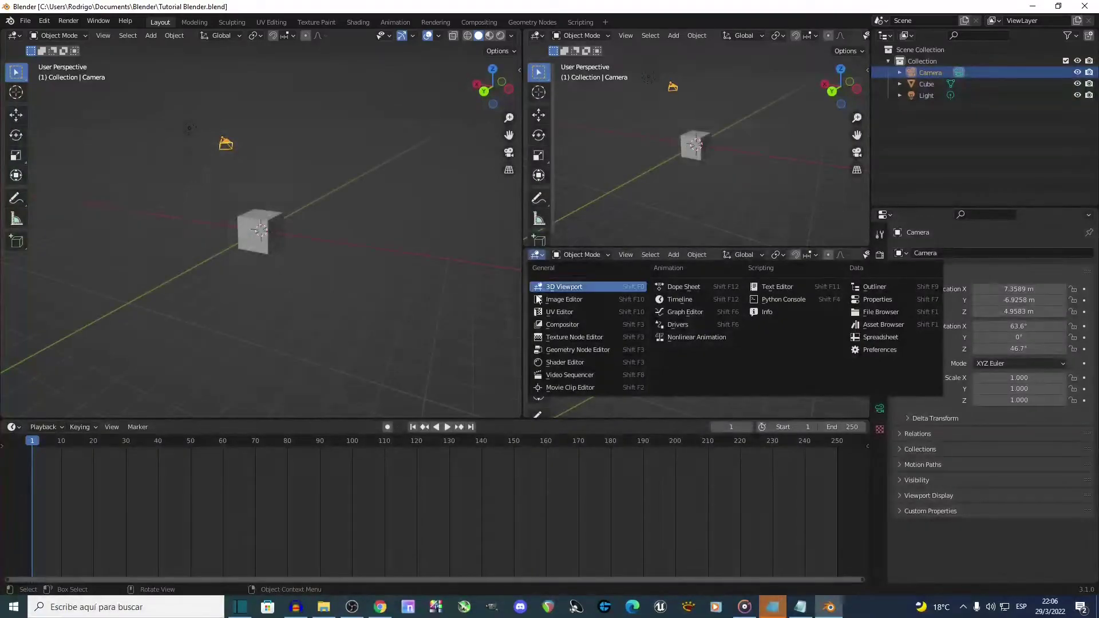
left_click(549, 338)
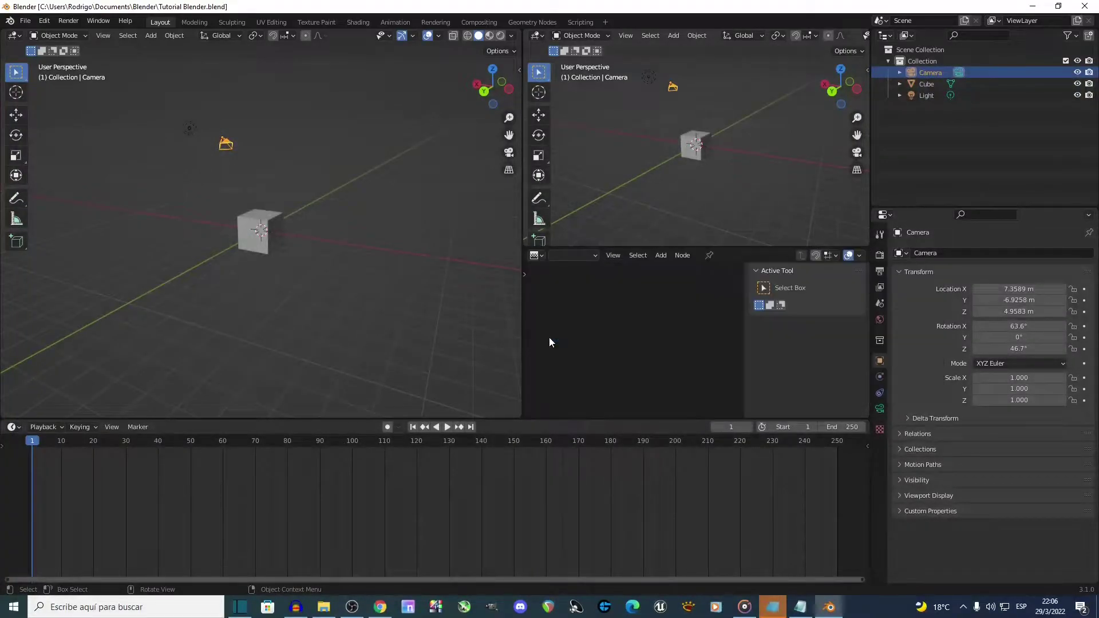
left_click(537, 38)
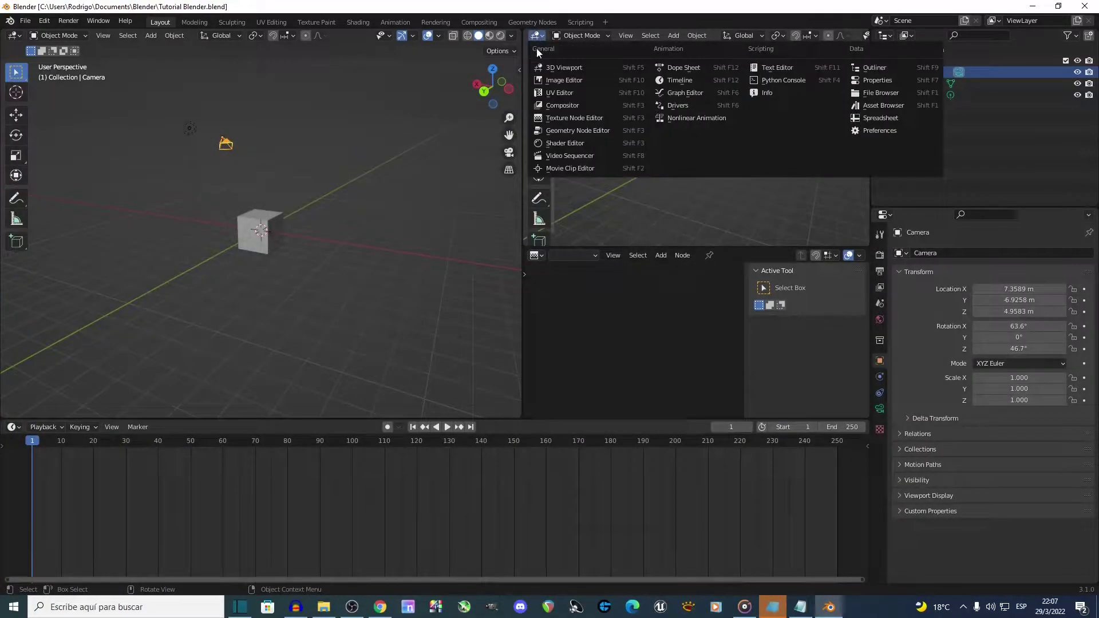
left_click(685, 93)
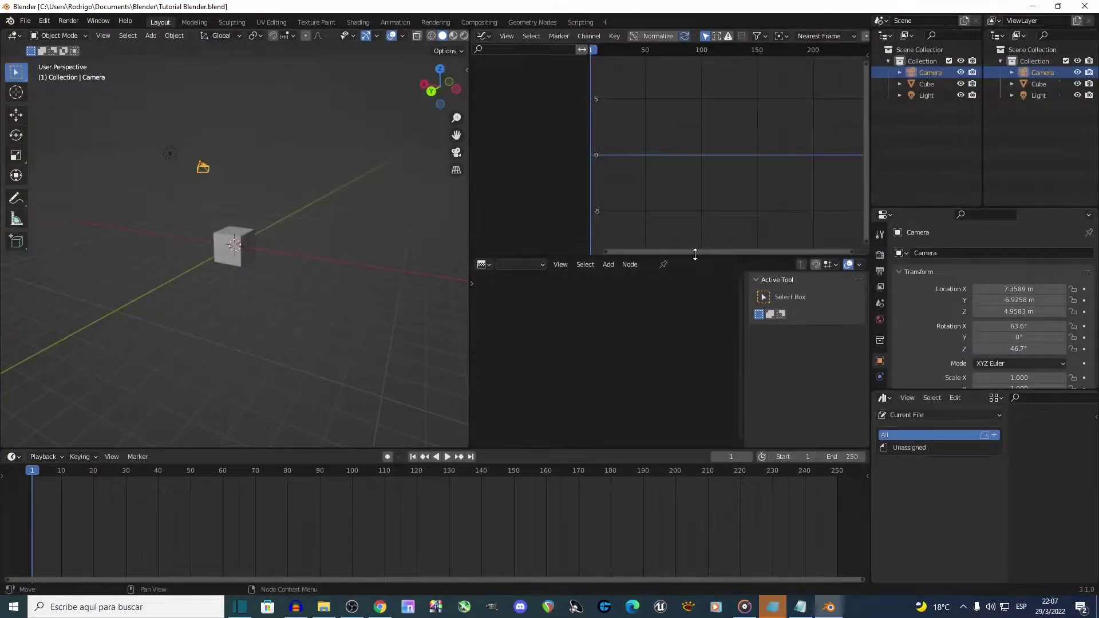
Join the two stacked areas so the Texture Node Editor takes over the Graph Editor's space
right_click(695, 254)
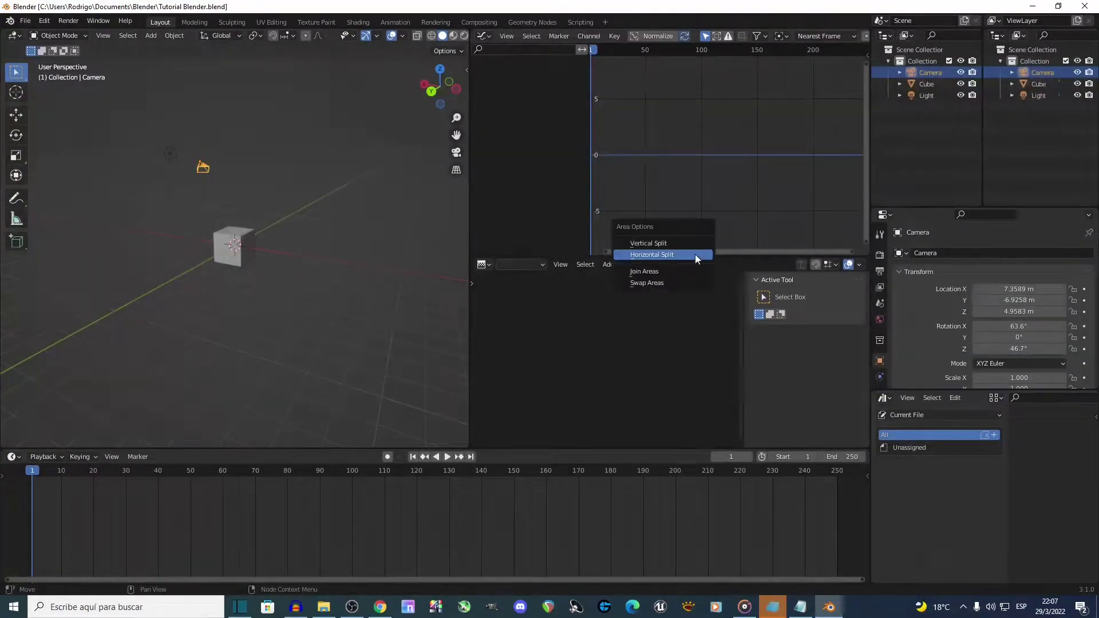
left_click(657, 266)
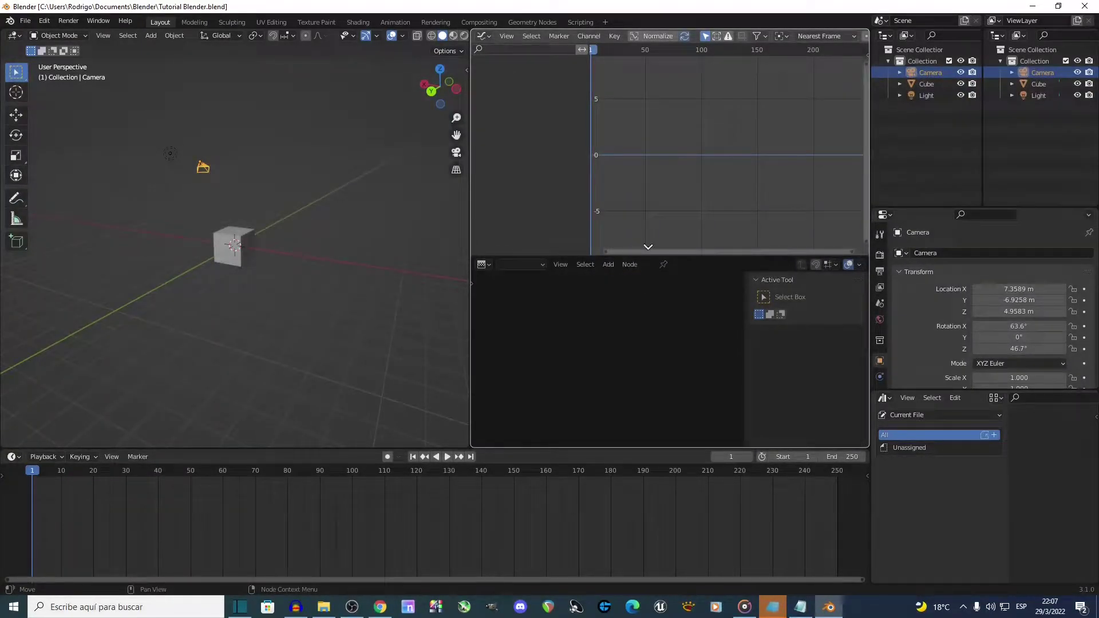
left_click(658, 169)
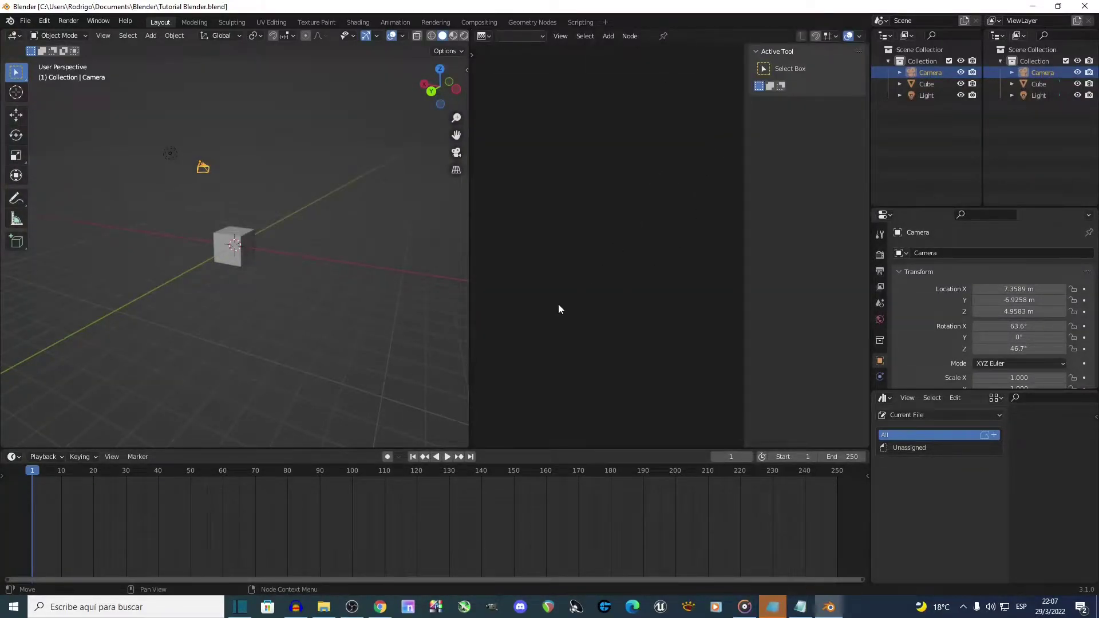
Join the two side-by-side Outliner areas into a single Outliner
right_click(981, 114)
left_click(981, 115)
left_click(948, 122)
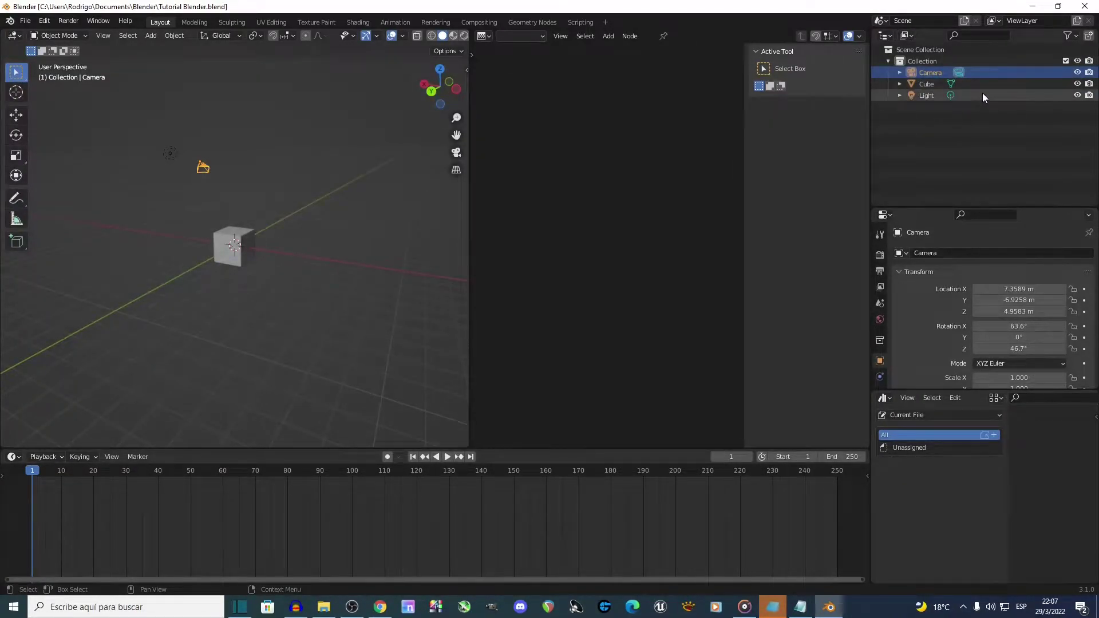
Join the 3D Viewport with the Texture Node Editor so the viewport takes over the whole space
right_click(465, 243)
left_click(465, 242)
left_click(537, 246)
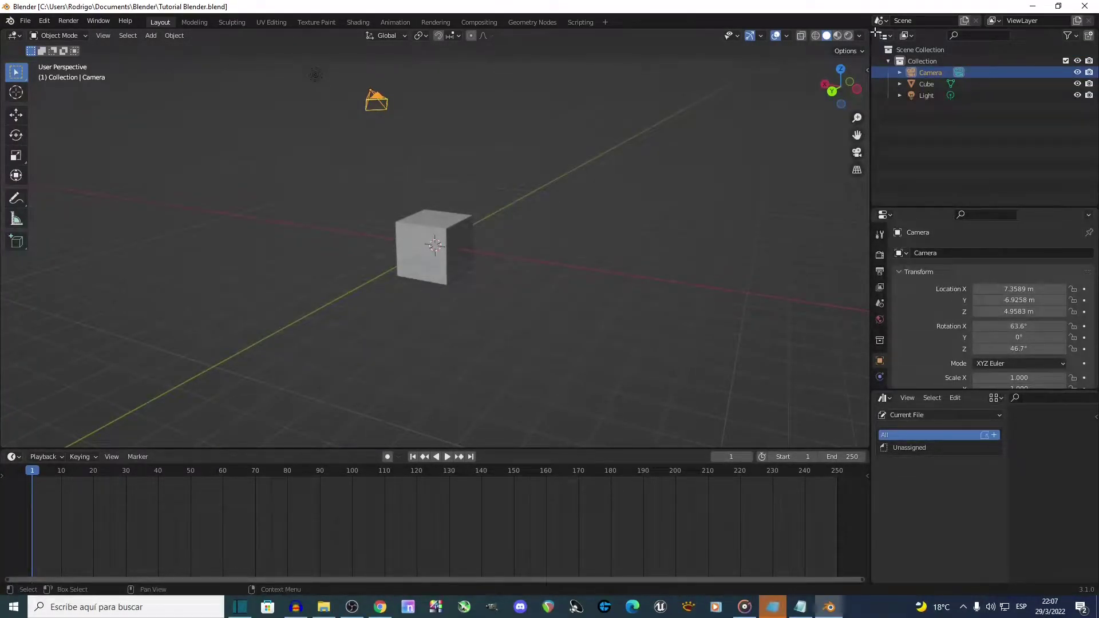
Split the Outliner and the Timeline each into two side-by-side areas and the 3D Viewport into two stacked areas
left_click_drag(874, 35, 970, 38)
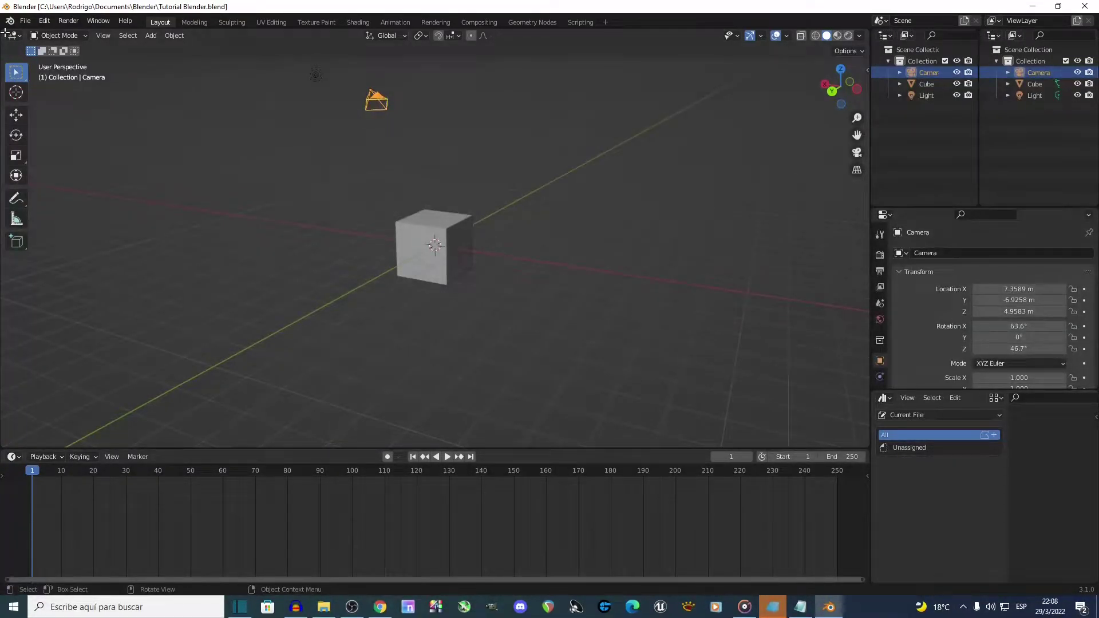
left_click_drag(5, 35, 48, 211)
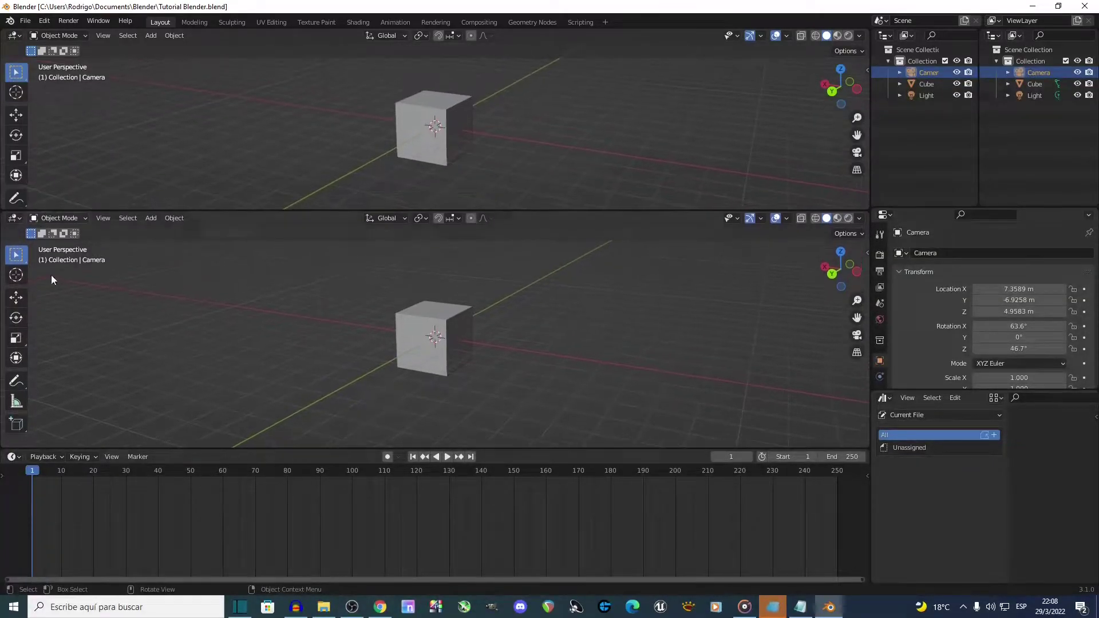
left_click_drag(5, 456, 409, 451)
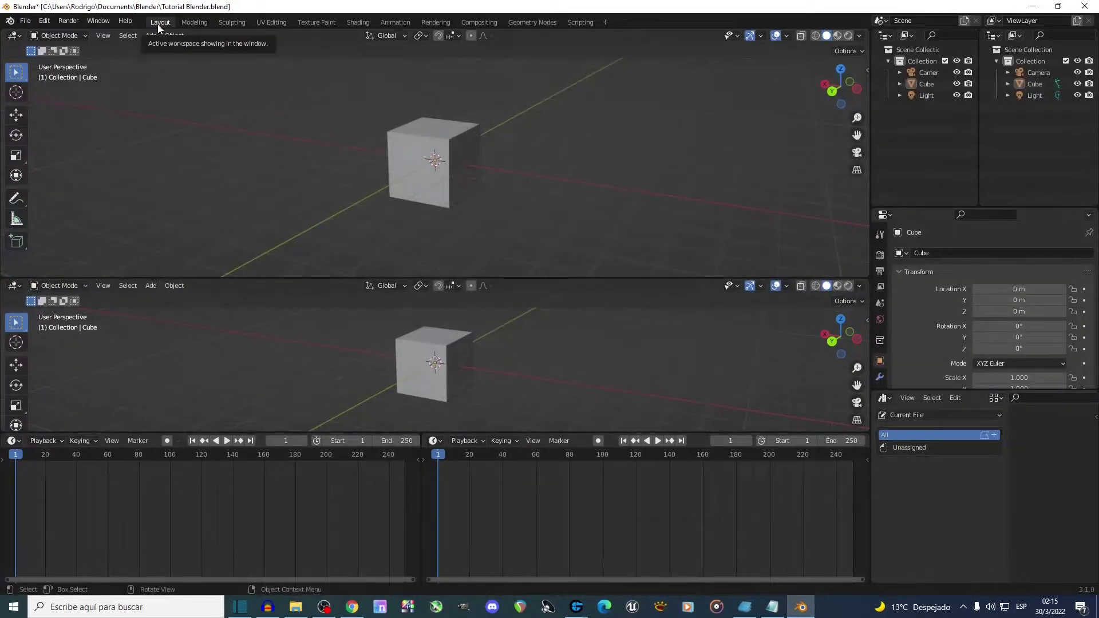
Look through the Modeling, Sculpting, UV Editing, Texture Paint, Shading and Animation workspaces and the options for adding a workspace
left_click(201, 23)
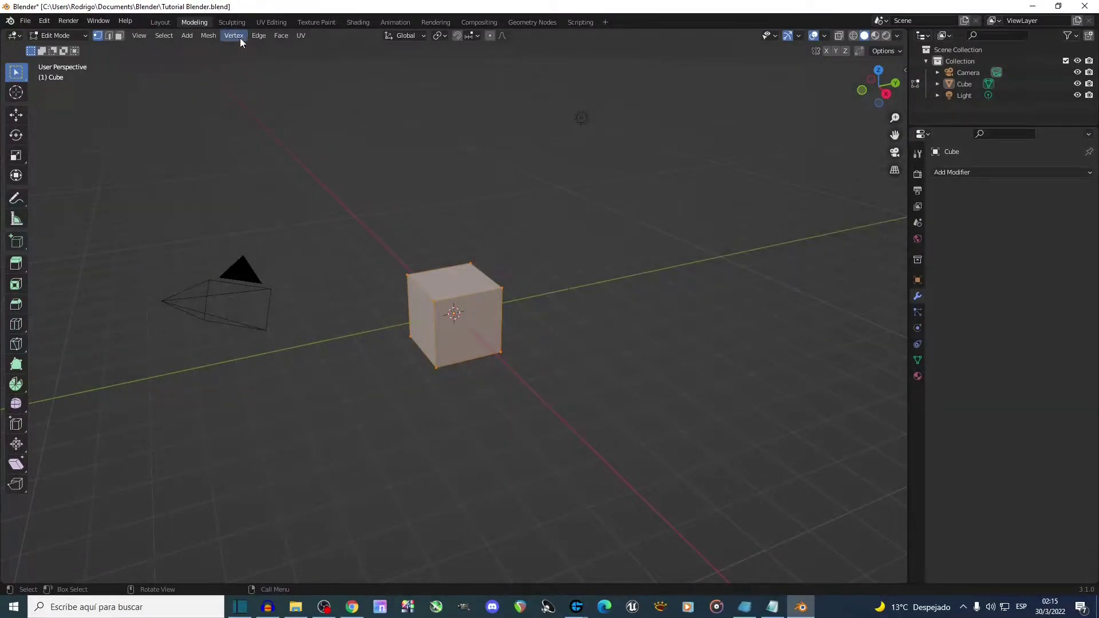
left_click(232, 22)
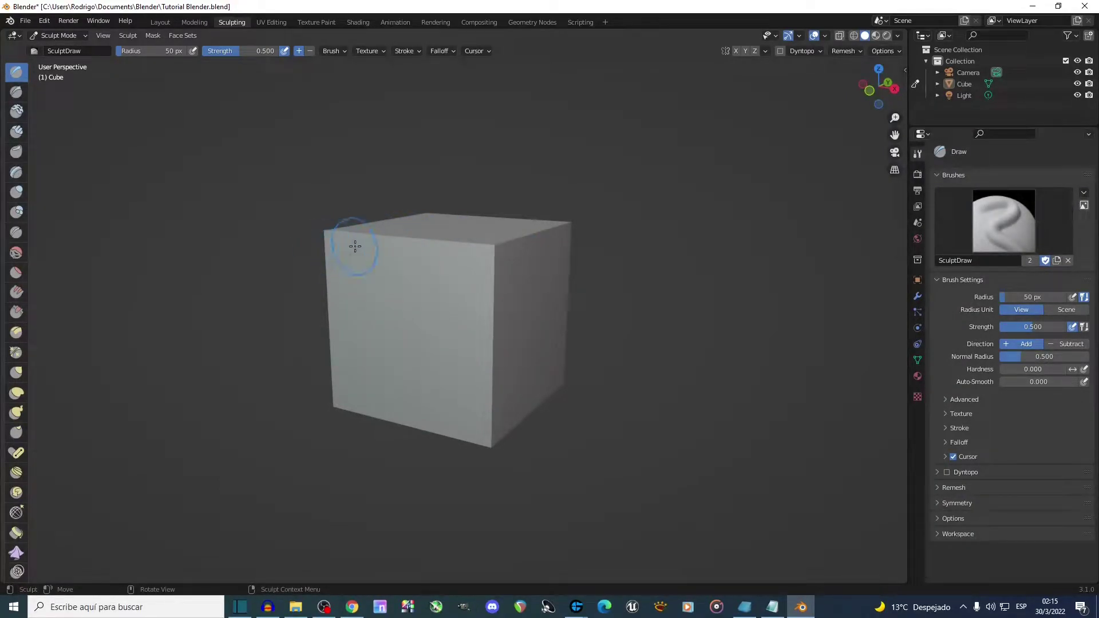
left_click(271, 22)
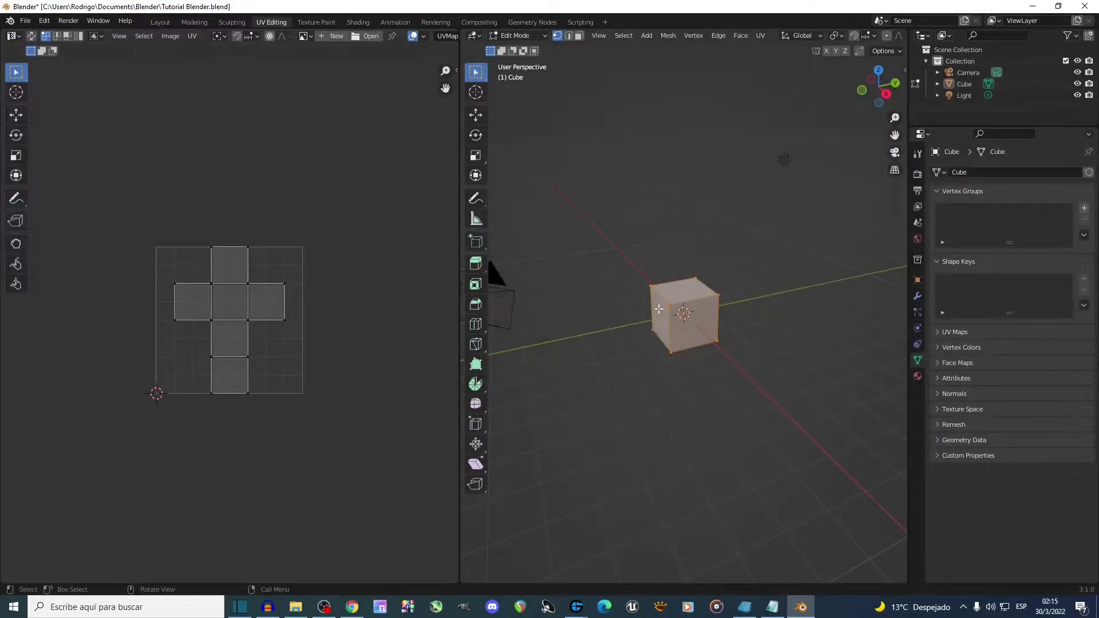
left_click(317, 22)
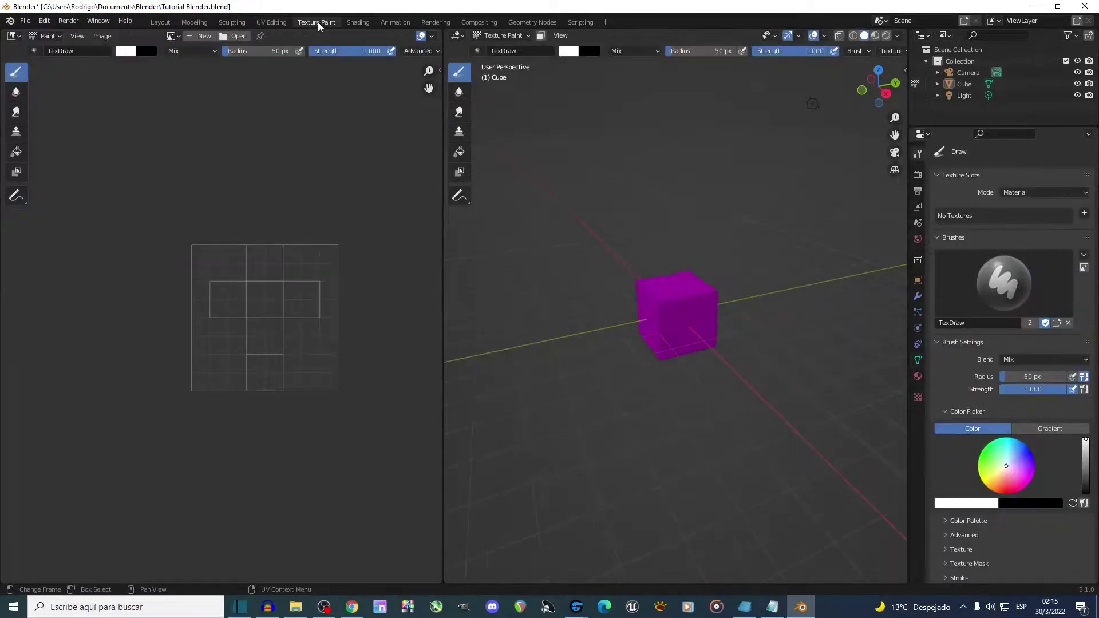
left_click(359, 22)
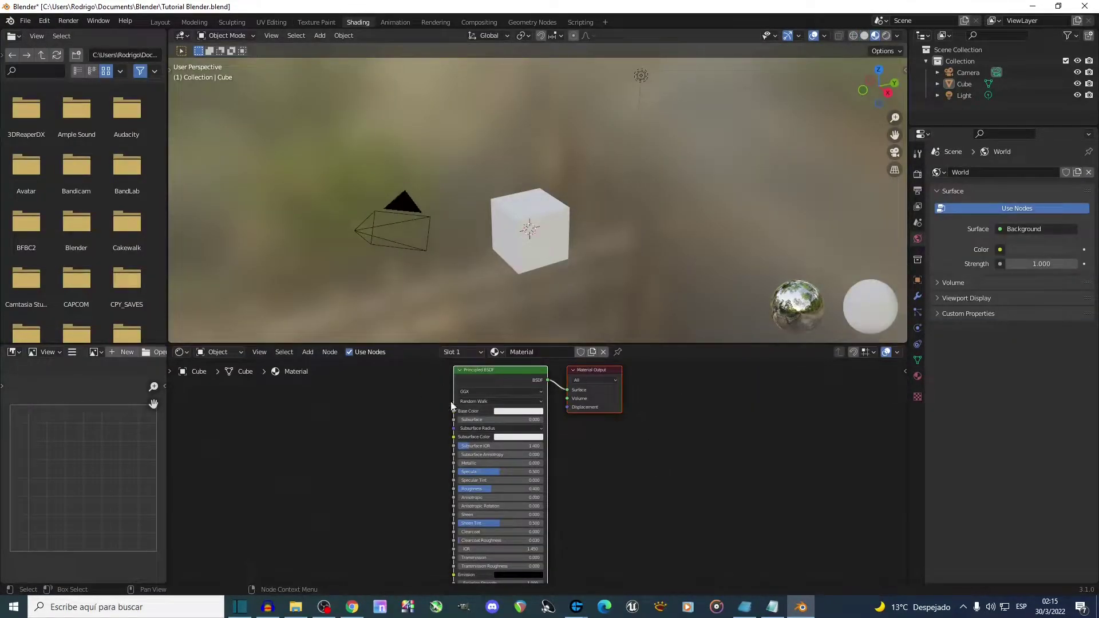
left_click(402, 22)
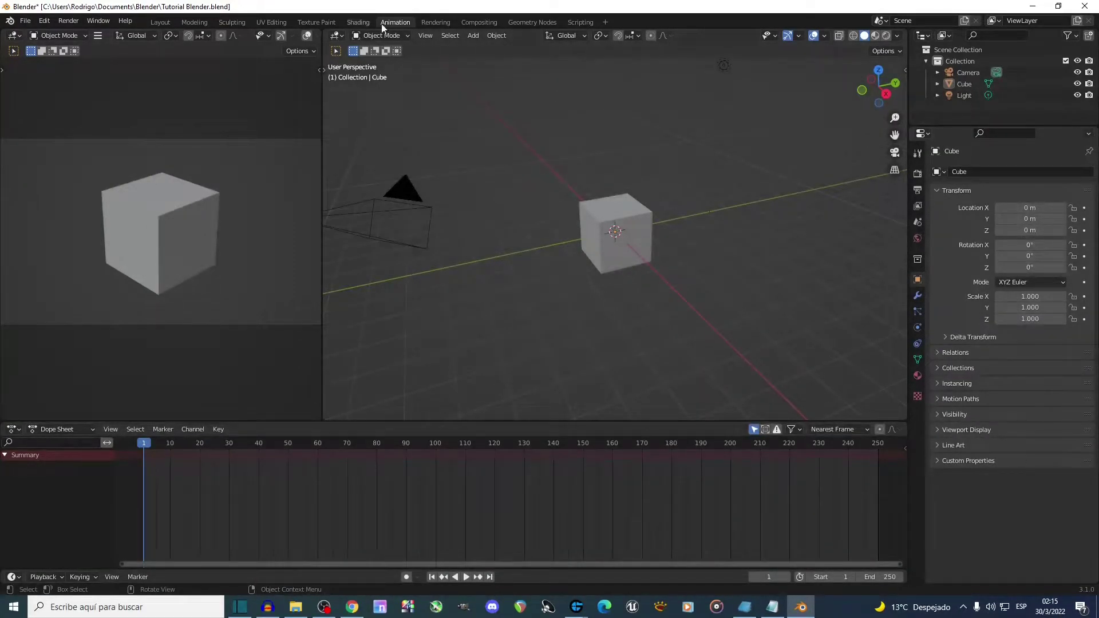
left_click(607, 23)
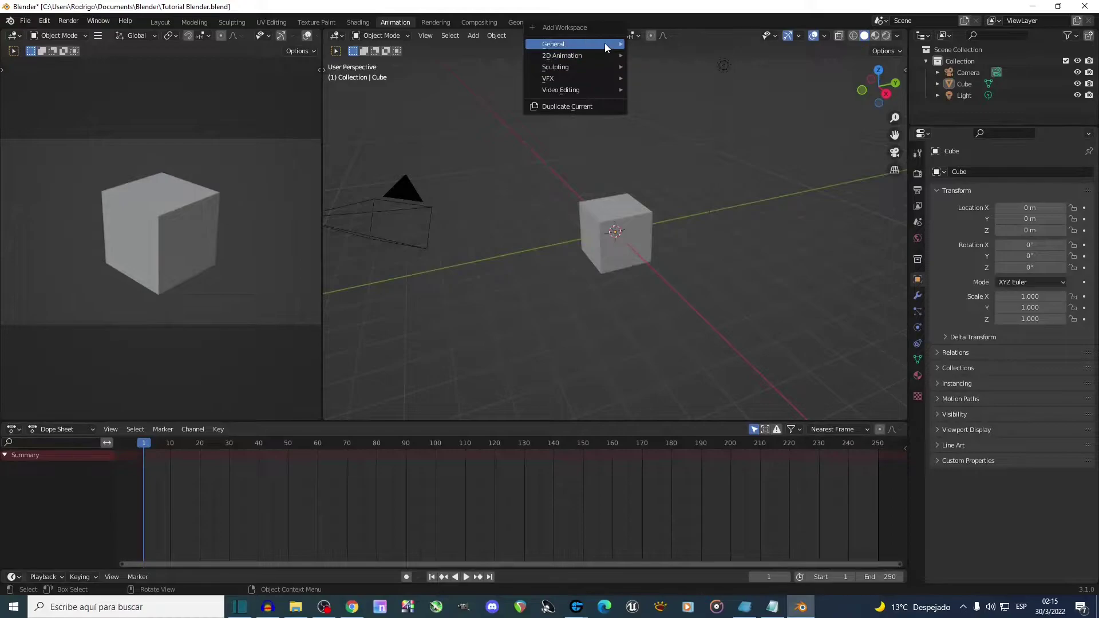
mouse_move(605, 43)
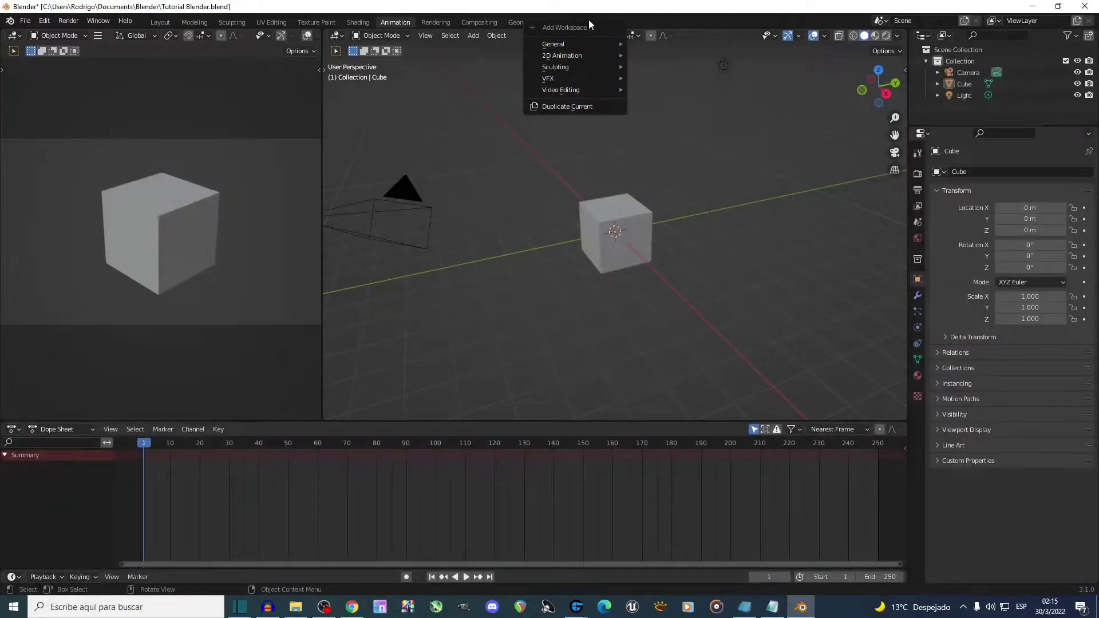
Return to the Layout workspace and rename it "Mi area de trabajo"
left_click(157, 21)
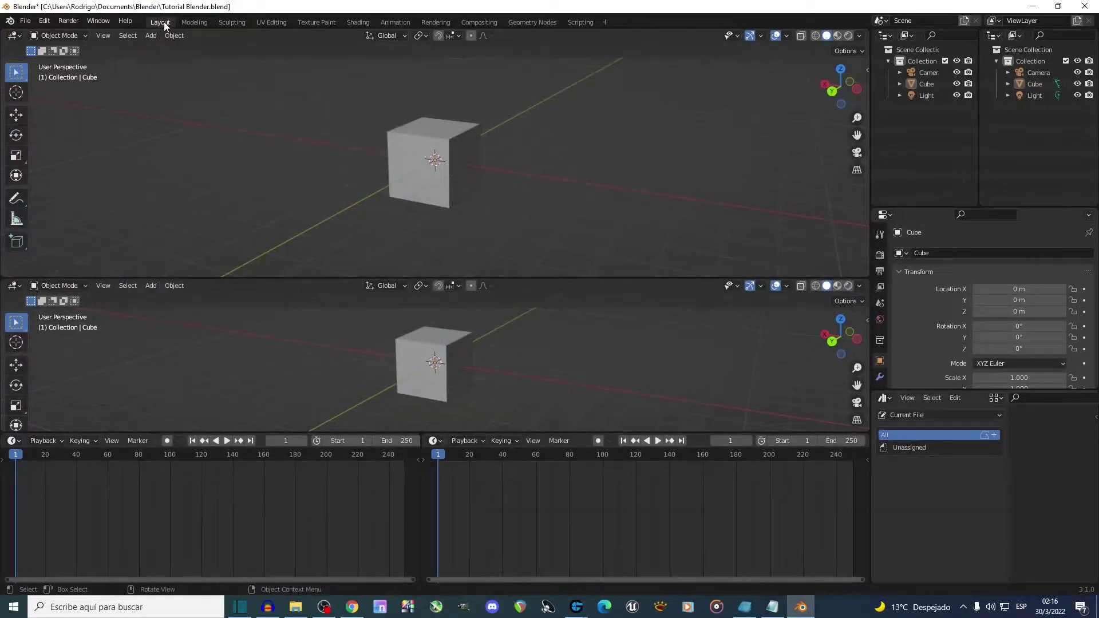
double_click(163, 23)
key("BackSpace")
key("BackSpace")
key("BackSpace")
key("BackSpace")
key("BackSpace")
key("BackSpace")
type("Mi area de trabajo")
key("Return")
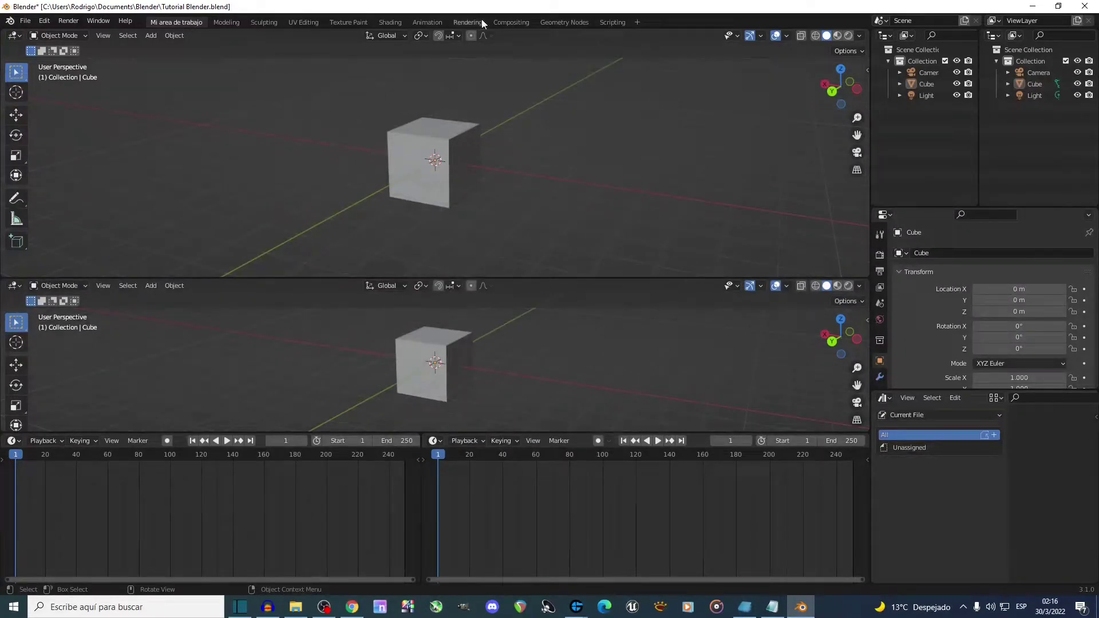
Switch to the Modeling workspace and bring up the options for that workspace
left_click(233, 22)
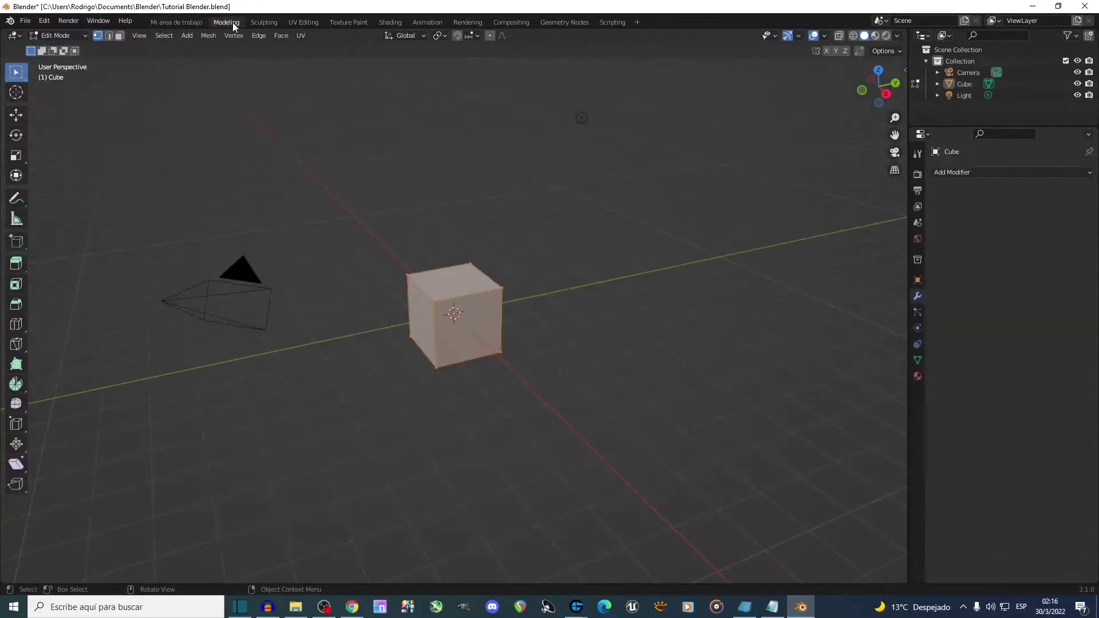
right_click(233, 22)
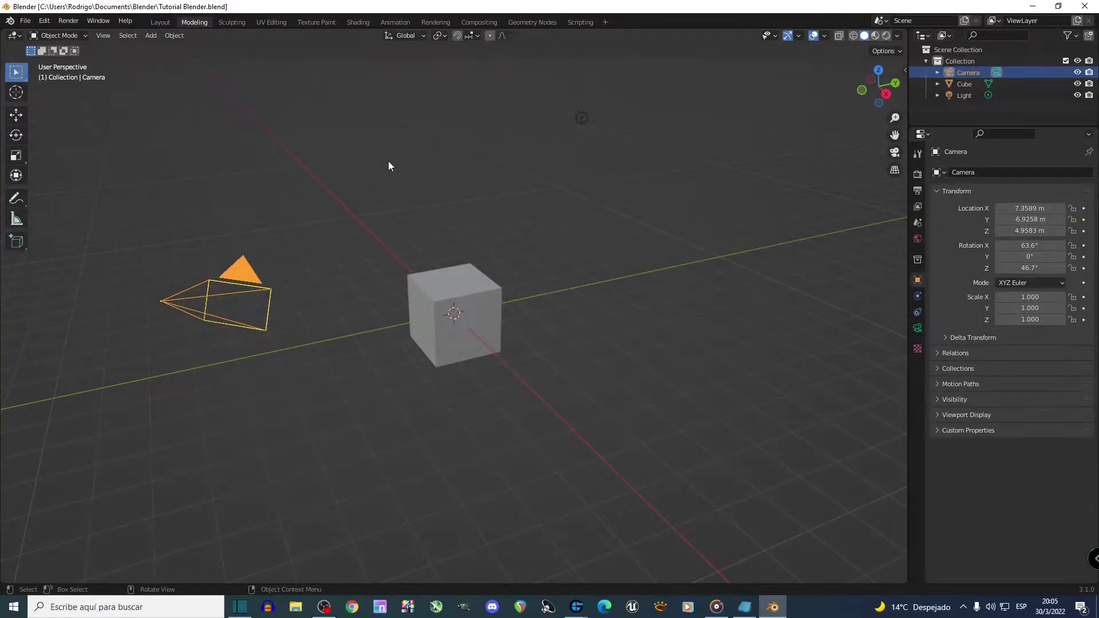
Create a new file from the General template
left_click(23, 21)
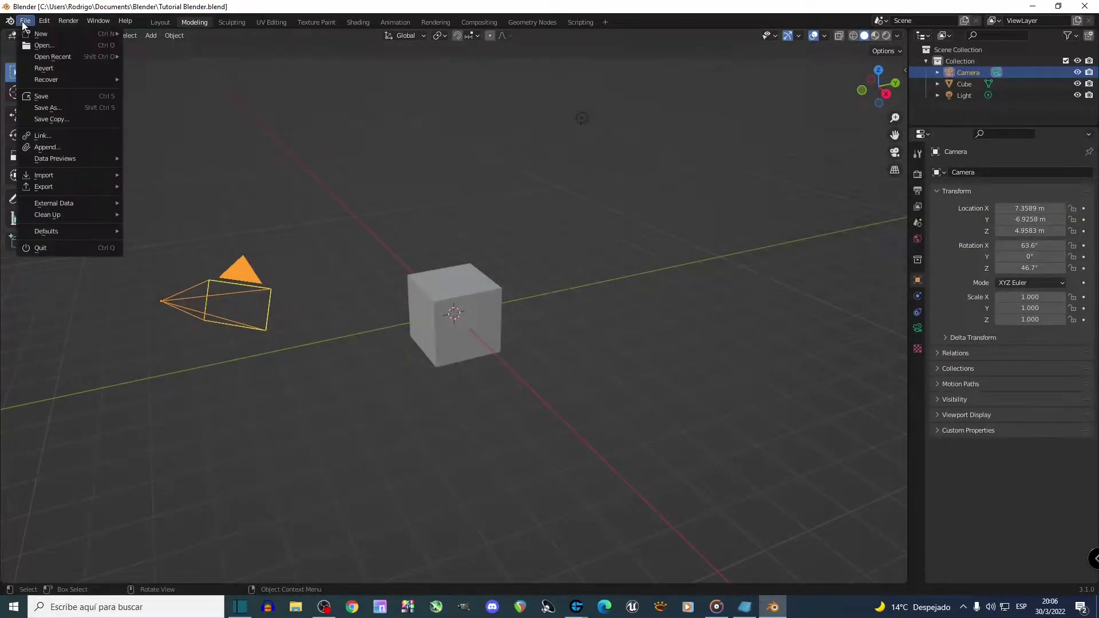
mouse_move(29, 37)
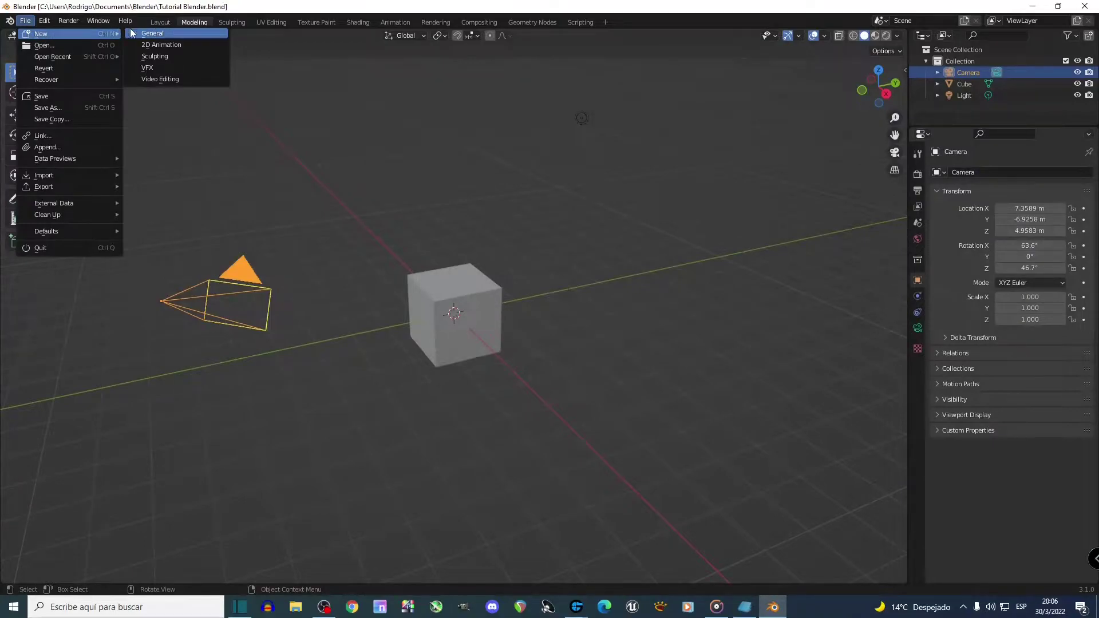
left_click(160, 33)
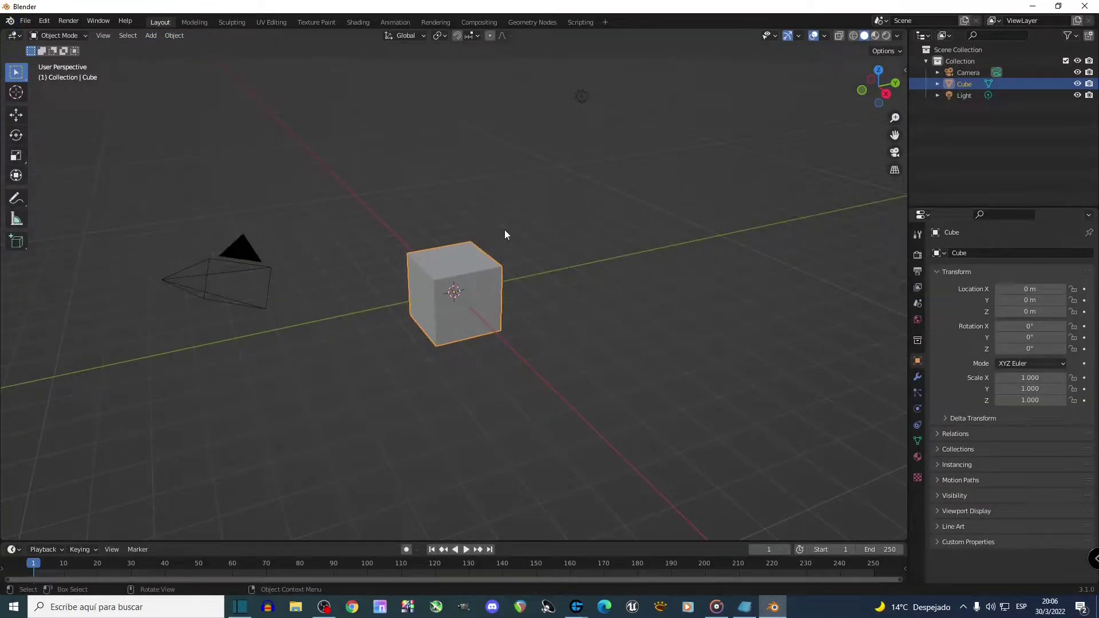
Select the default camera, light and cube one after another in the 3D viewport to see each highlighted
mouse_move(503, 235)
middle_mouse_down()
mouse_move(501, 218)
mouse_move(510, 230)
middle_mouse_up()
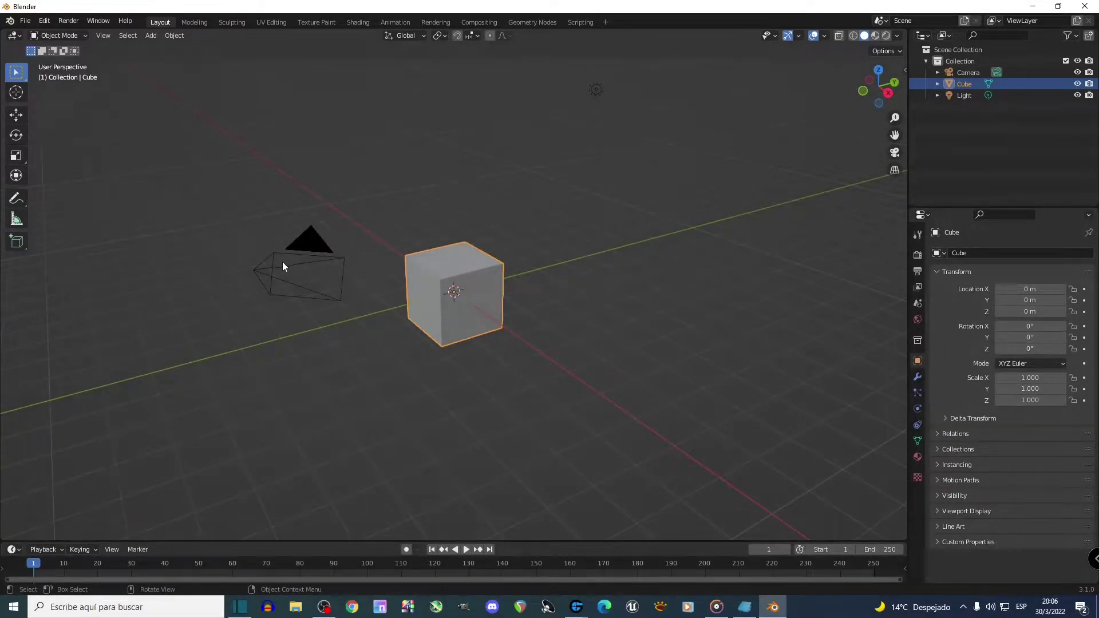
left_click(261, 273)
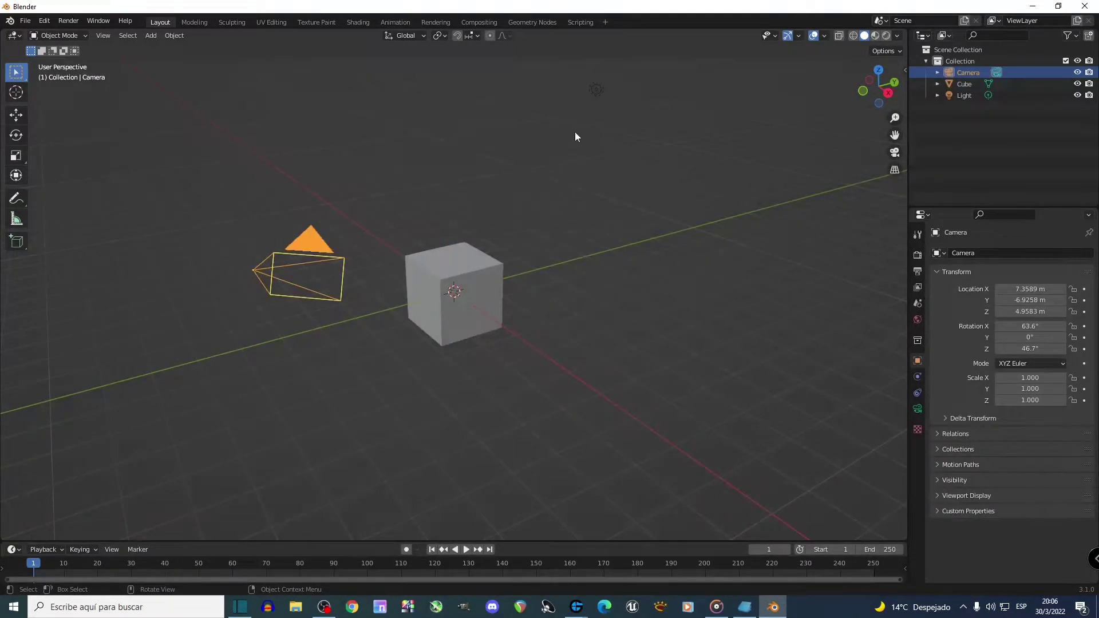
left_click(595, 92)
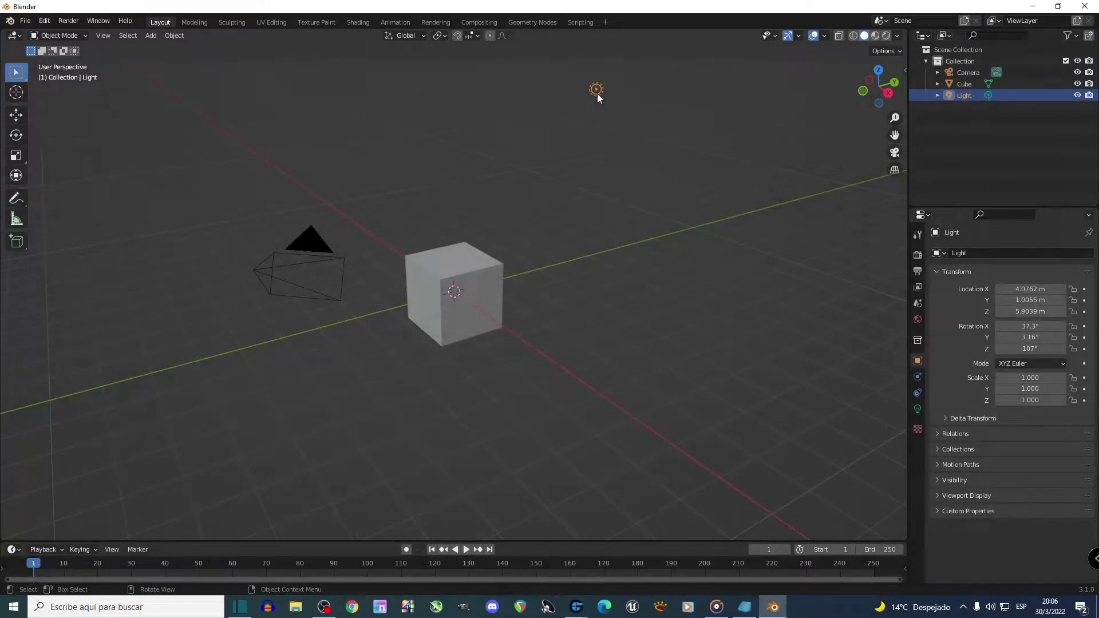
left_click(435, 267)
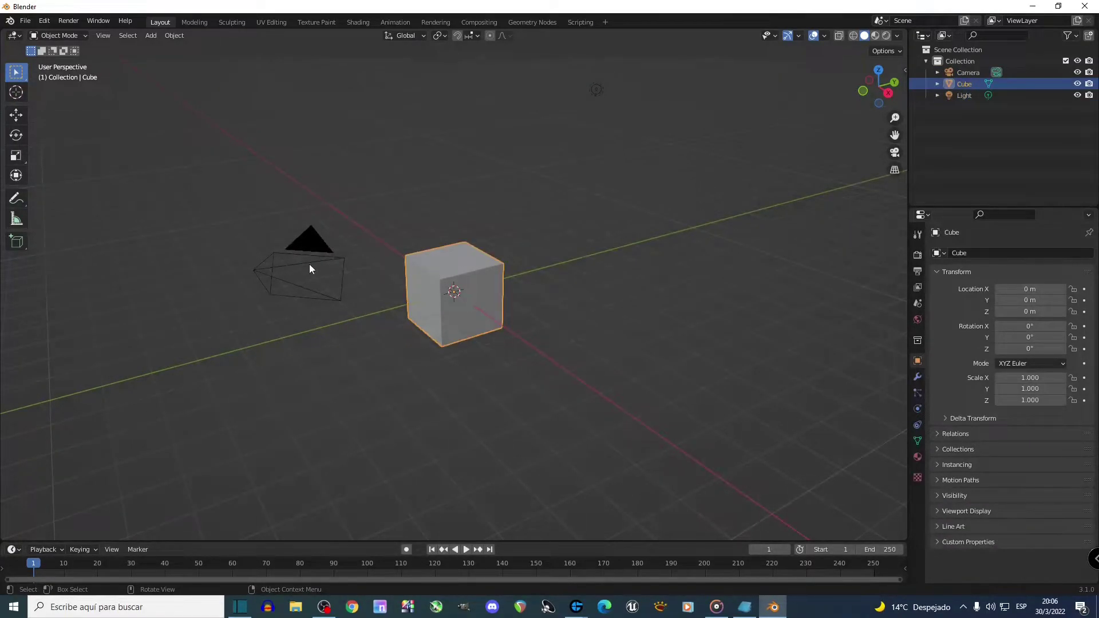
left_click(258, 272)
left_click(599, 93)
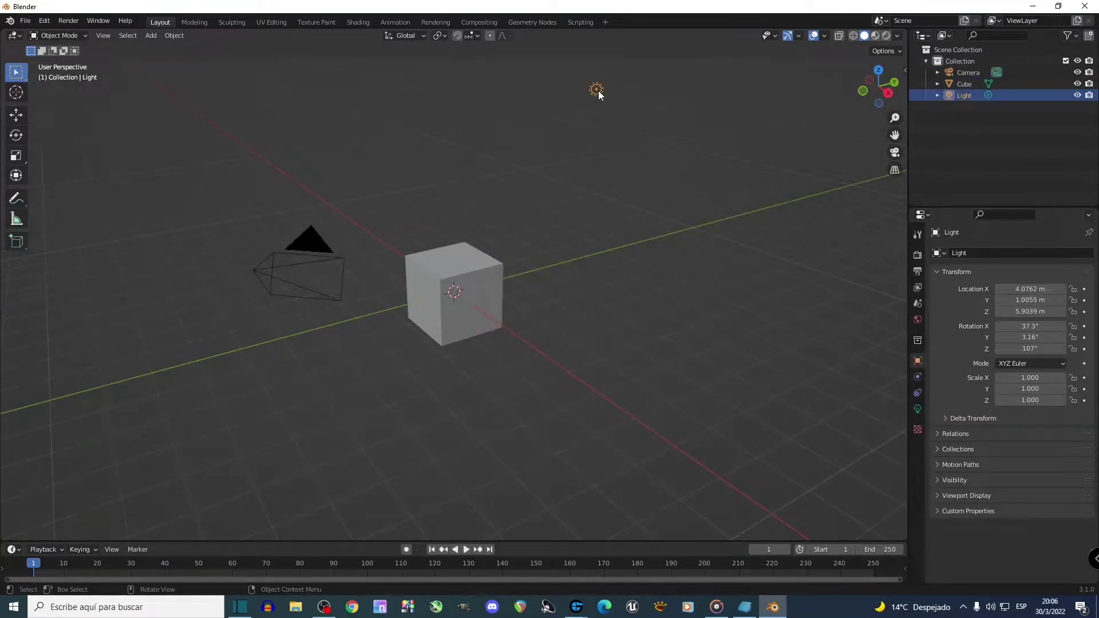
Select the camera and frame the view on it, then select the cube and frame the view on it
left_click(255, 277)
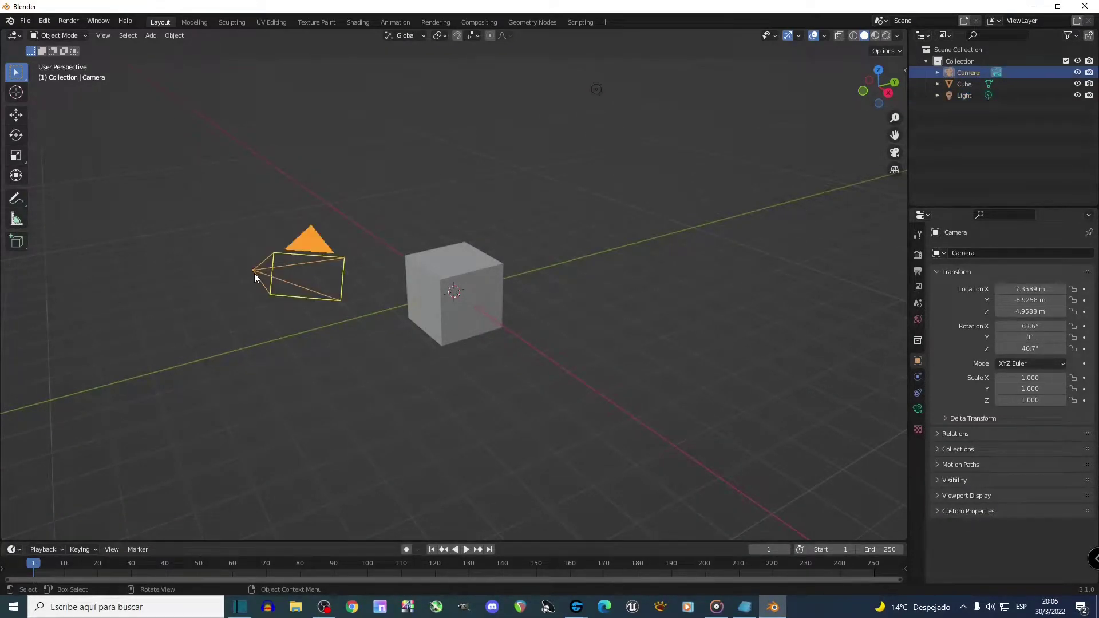
key("KP_Decimal")
middle_click_drag(566, 256, 91, 278)
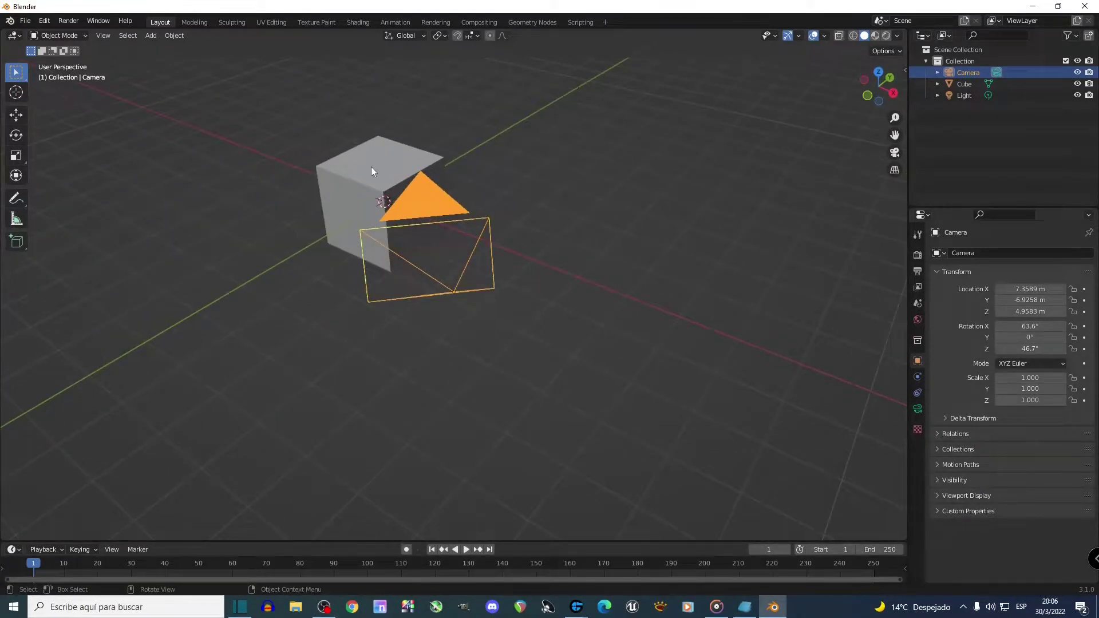
left_click(378, 167)
key("KP_Decimal")
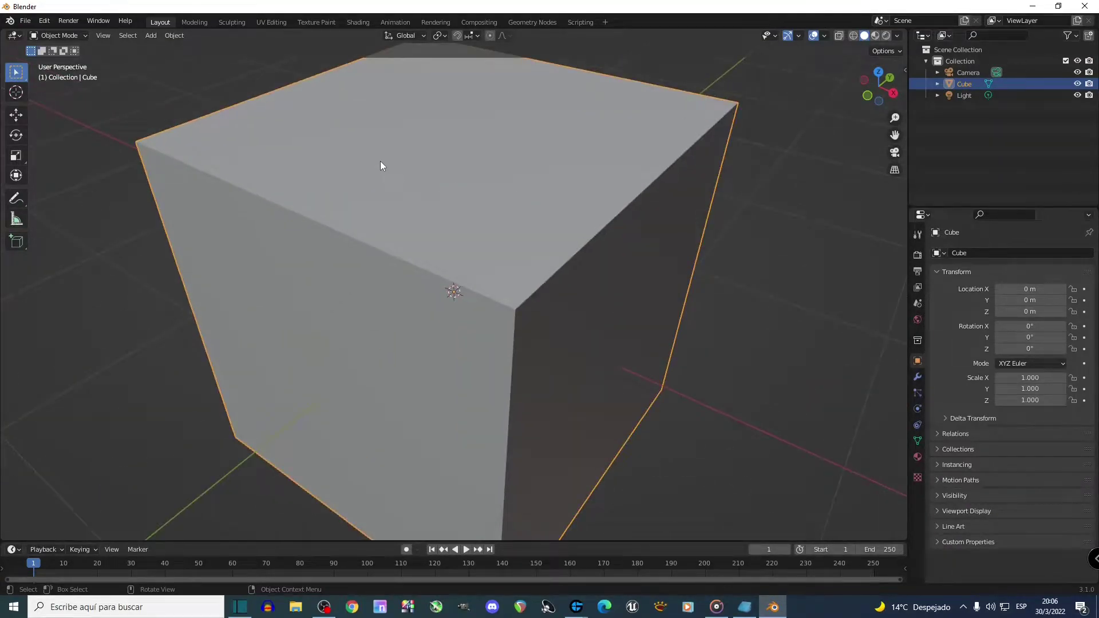
Zoom out from and in on the framed cube several times to examine zooming around the selected object
scroll(379, 162, "down", 5)
scroll(538, 197, "down", 2)
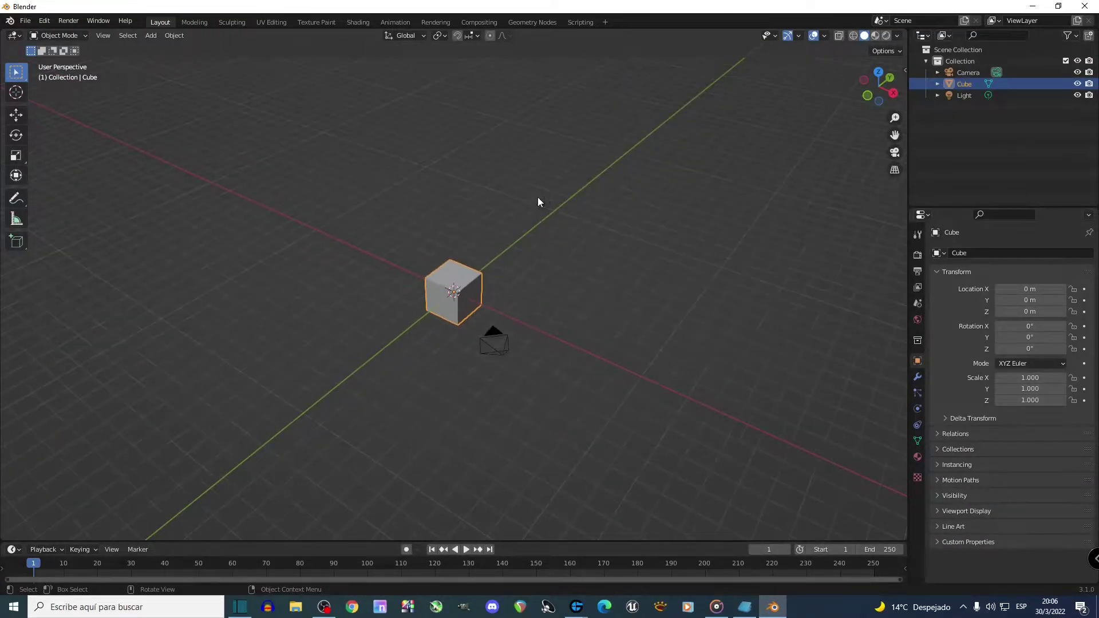
scroll(538, 197, "up", 4)
scroll(537, 180, "down", 2)
scroll(537, 180, "down", 4)
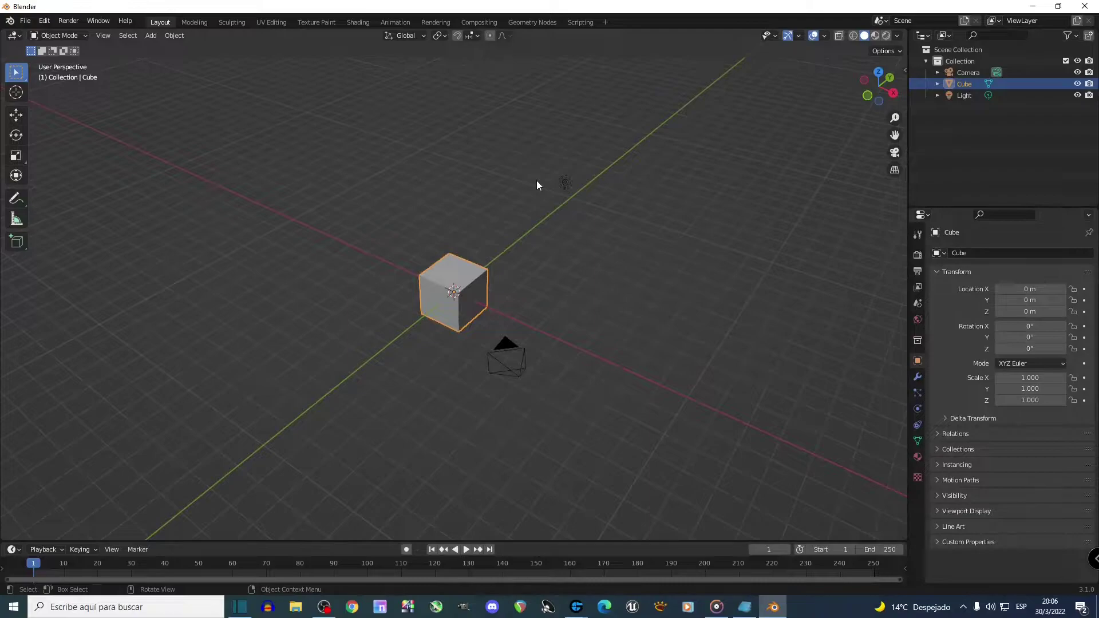
scroll(537, 181, "up", 4)
scroll(537, 180, "down", 2)
scroll(537, 180, "up", 1)
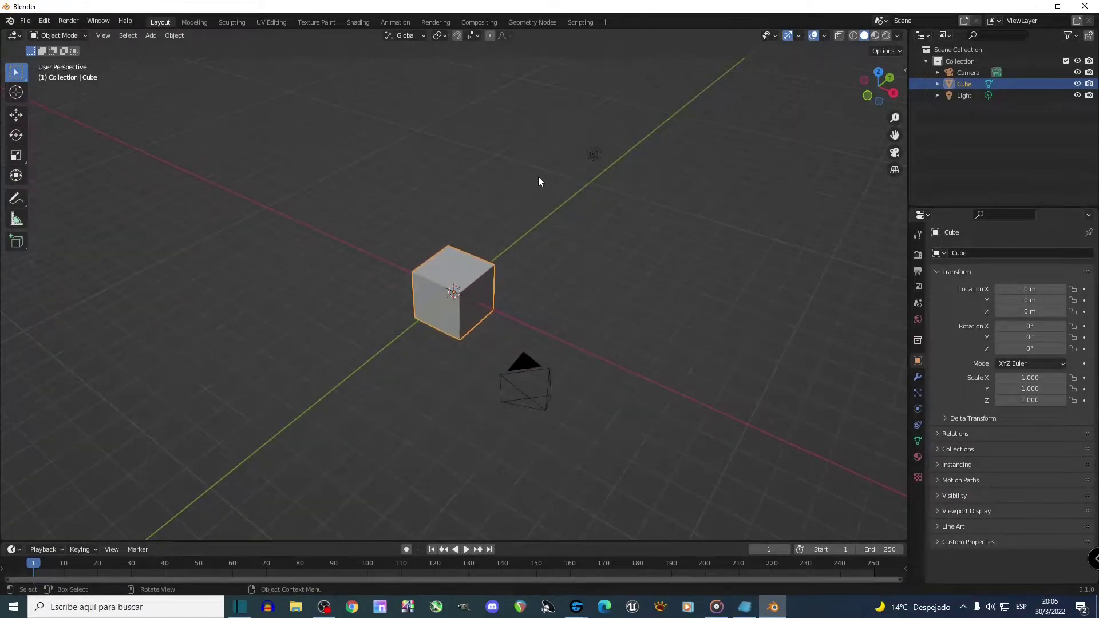
scroll(538, 178, "up", 2)
scroll(538, 178, "down", 2)
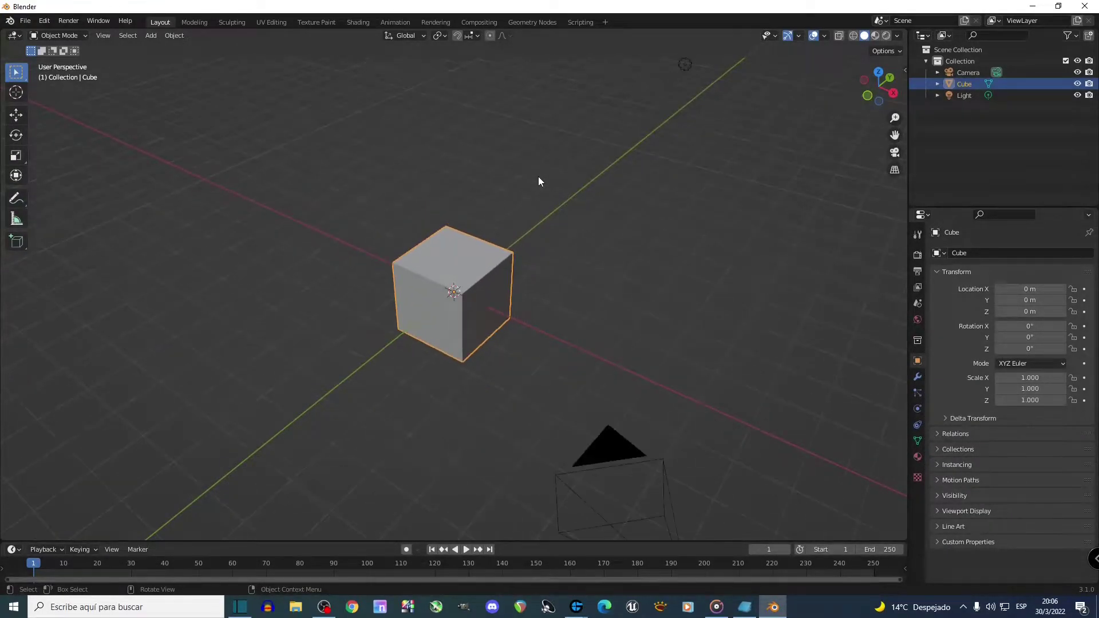
Select the light alone, select the camera, cube and light together, and clear the selection
middle_click_drag(611, 180, 472, 202)
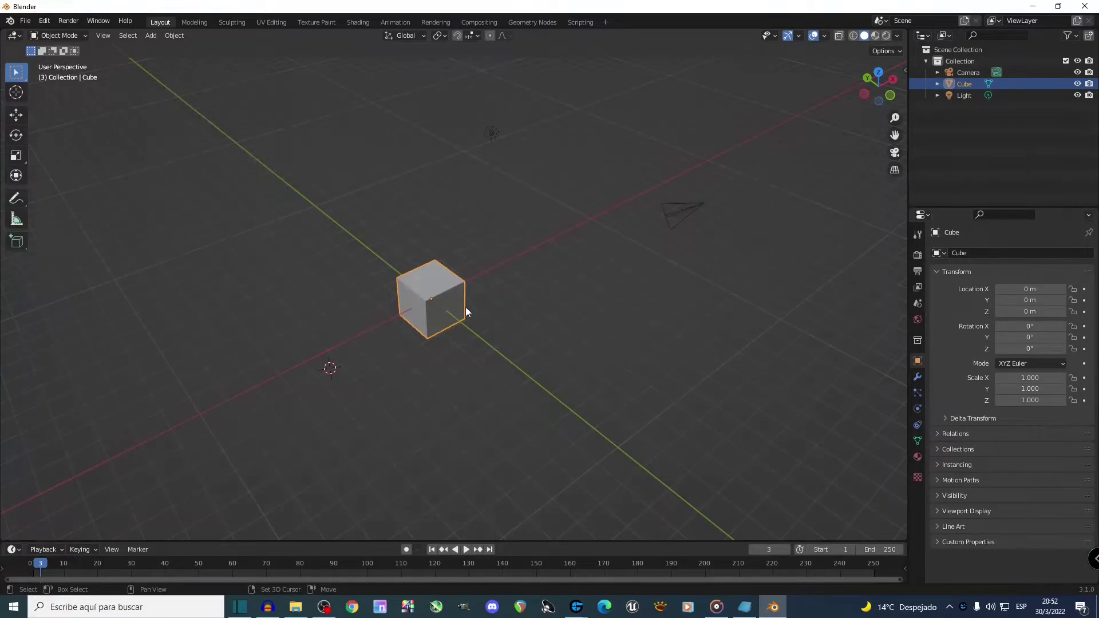
middle_click_drag(467, 307, 697, 278, "shift")
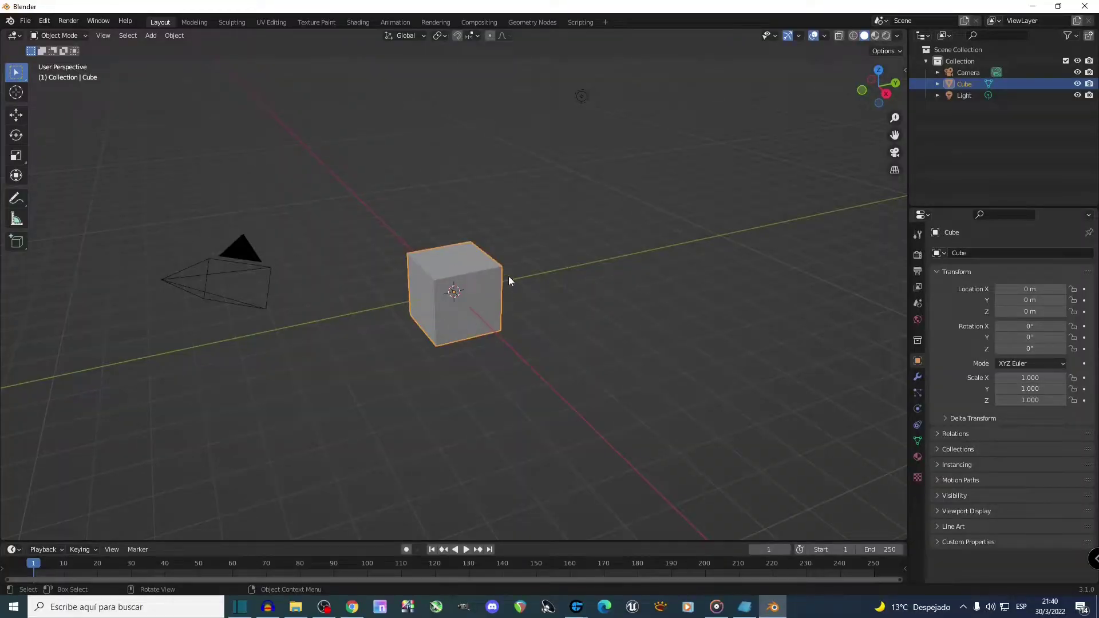
left_click(581, 98)
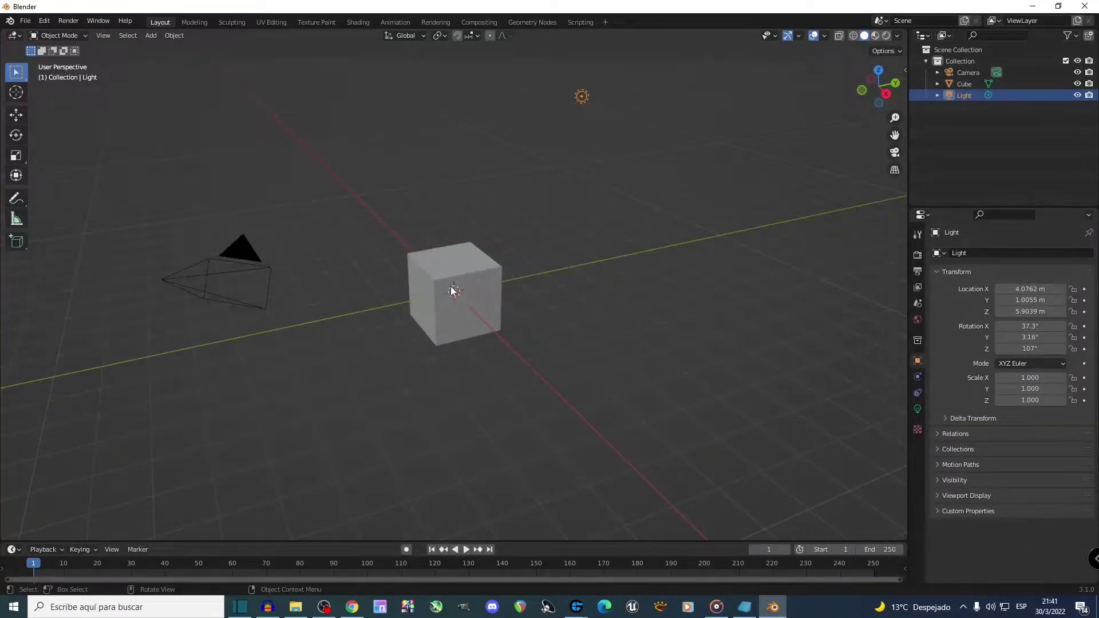
left_click(164, 281)
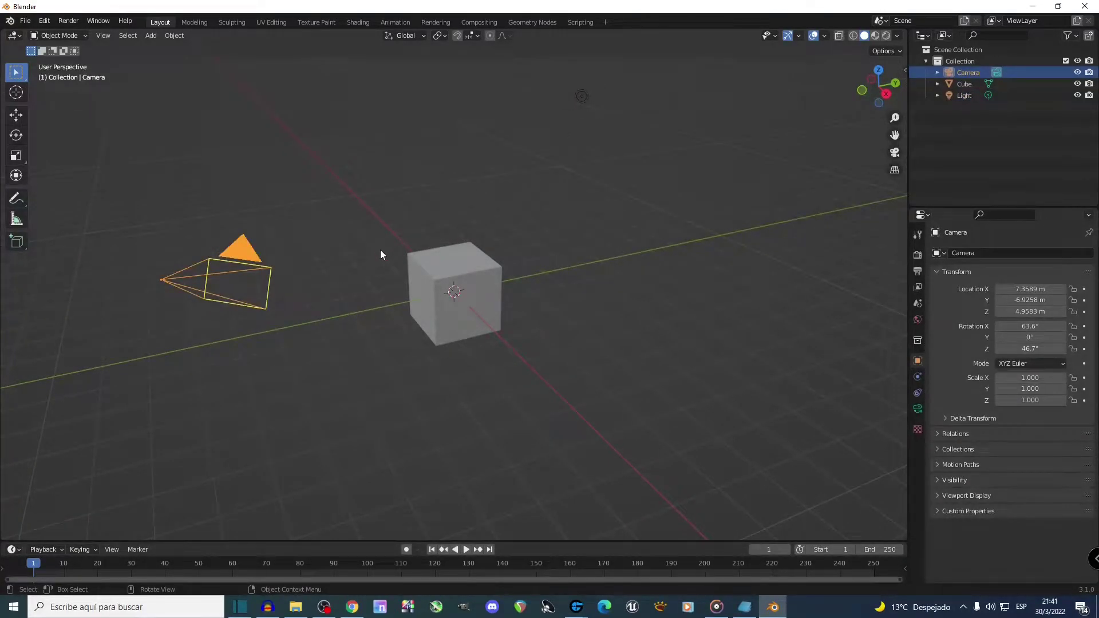
left_click(442, 310, "shift")
left_click(582, 97, "shift")
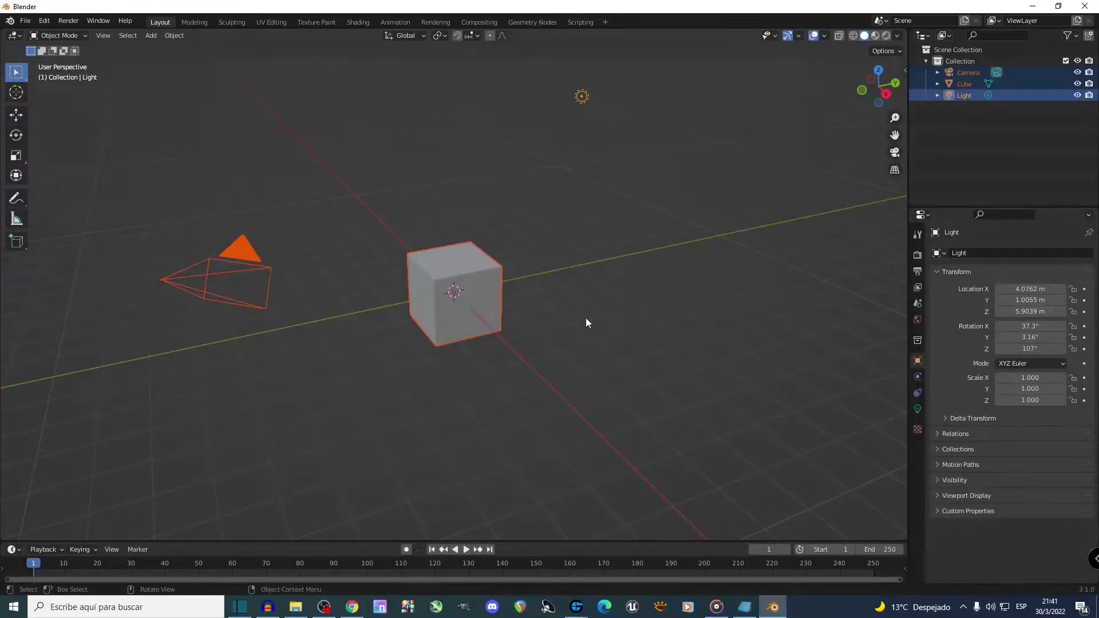
left_click(508, 179)
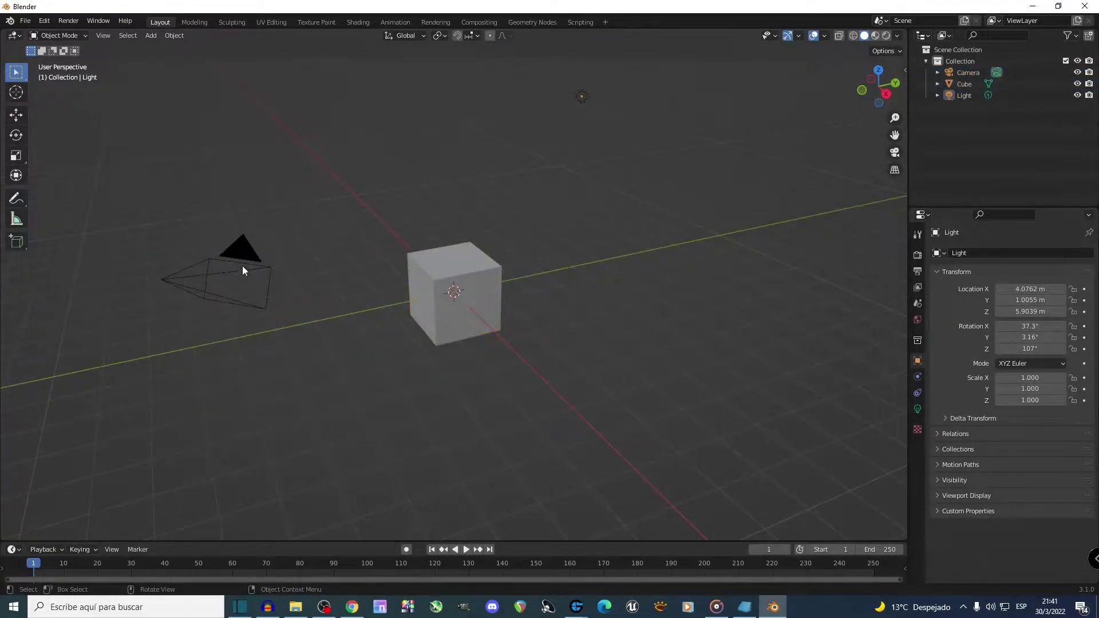
Select the camera, cube and light together, make the cube the active object, and remove it from the selection
left_click(166, 281)
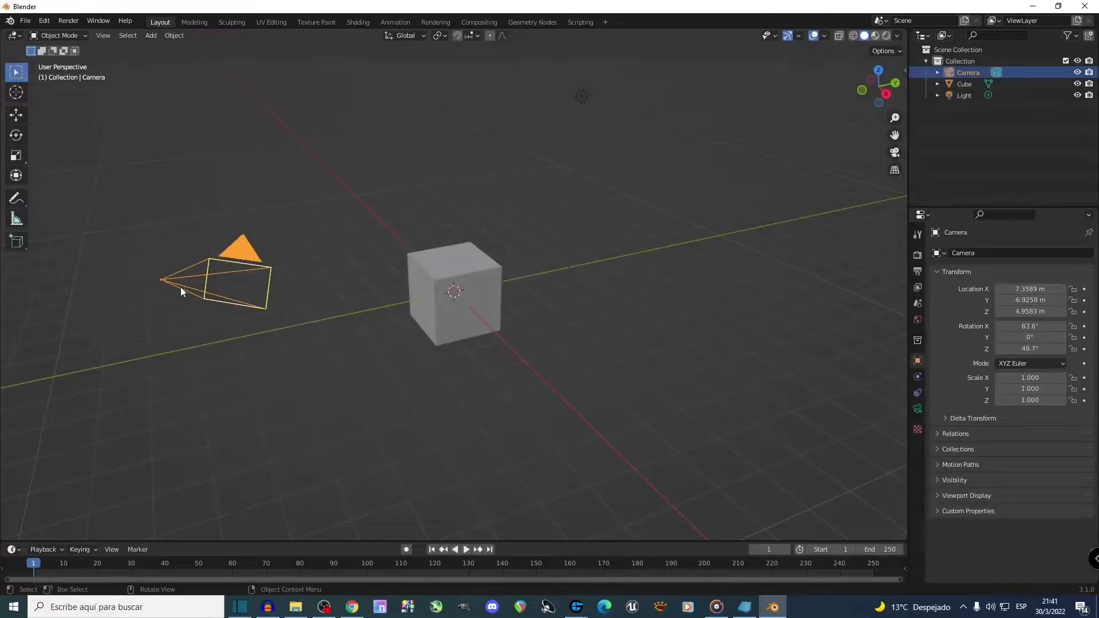
left_click(437, 291, "shift")
left_click(582, 95, "shift")
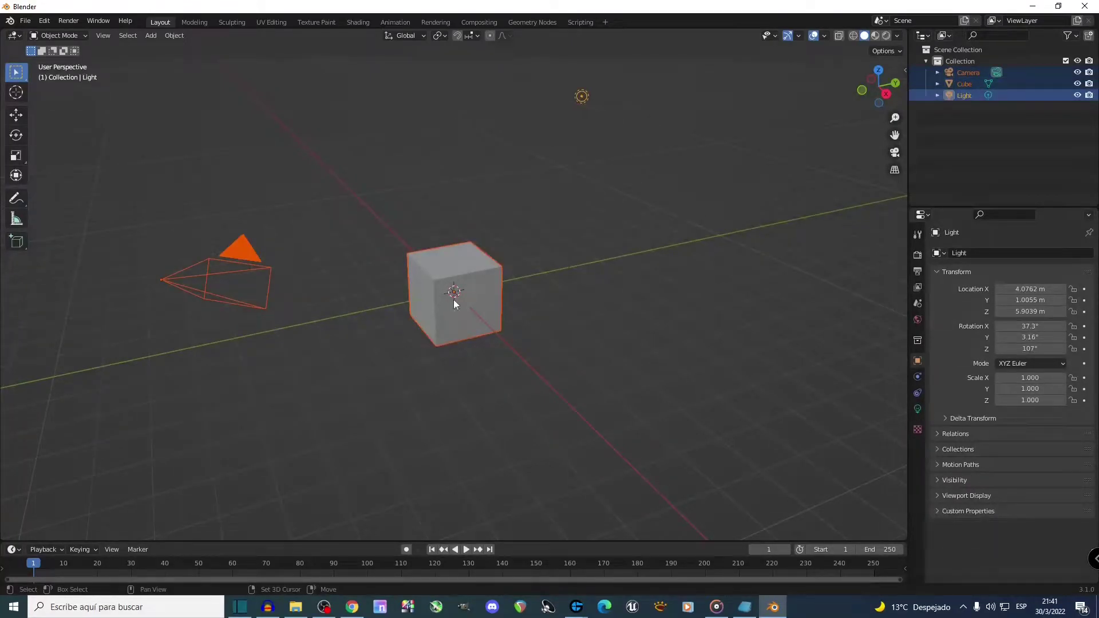
left_click(465, 257, "shift")
left_click(466, 258, "shift")
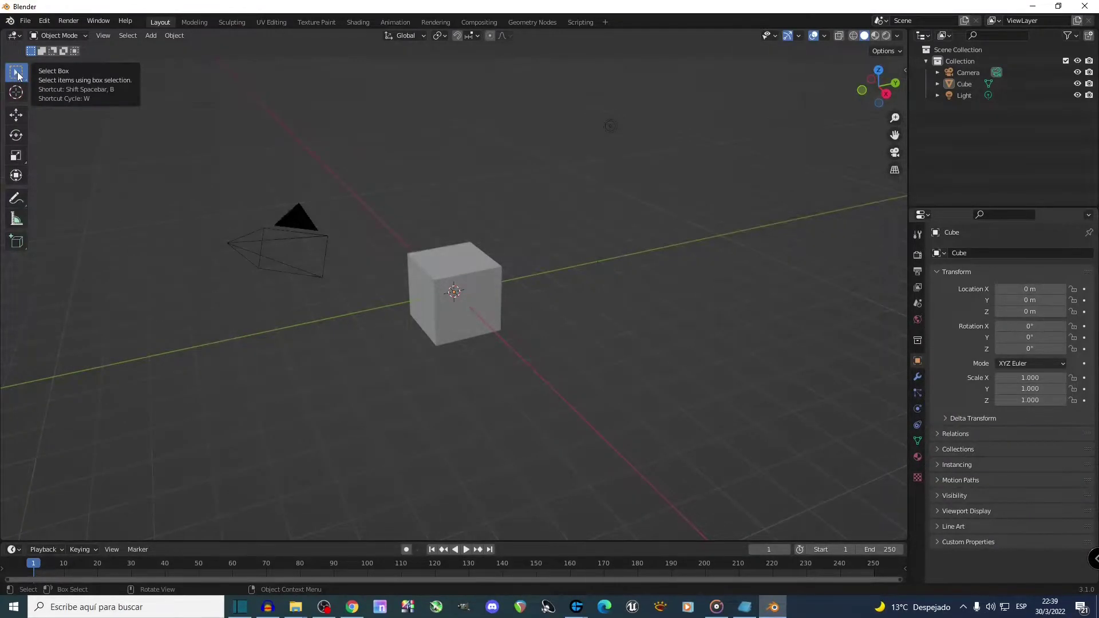
Box-select all three objects, box-select only the cube and light, extend the selection to the camera, and deselect everything
left_click_drag(214, 75, 657, 401)
left_click_drag(736, 90, 440, 313)
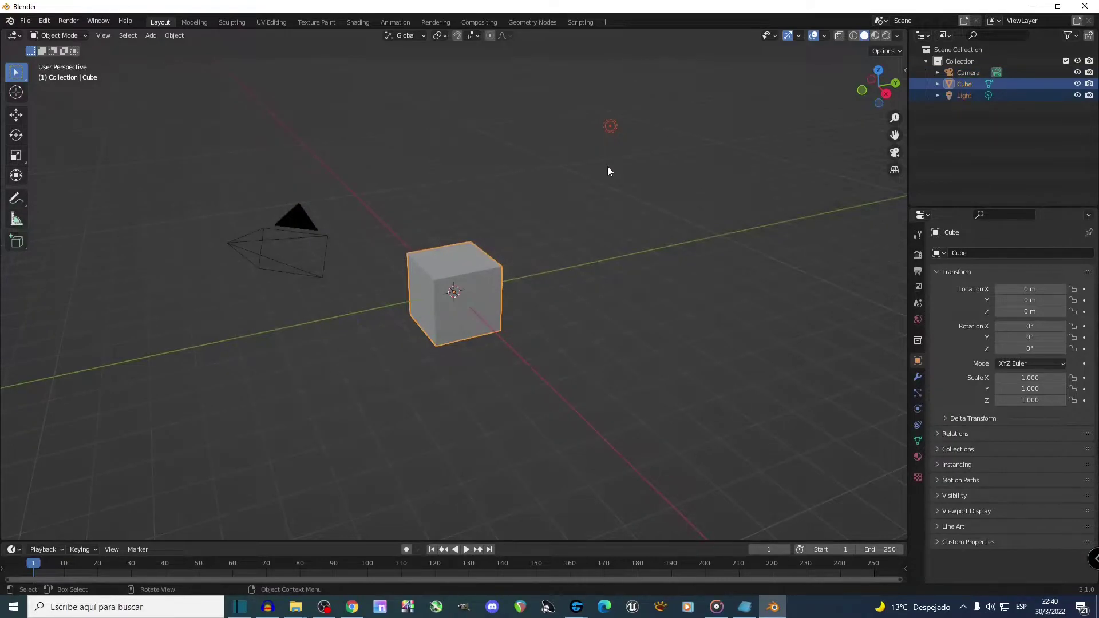
left_click_drag(307, 162, 256, 273, "shift")
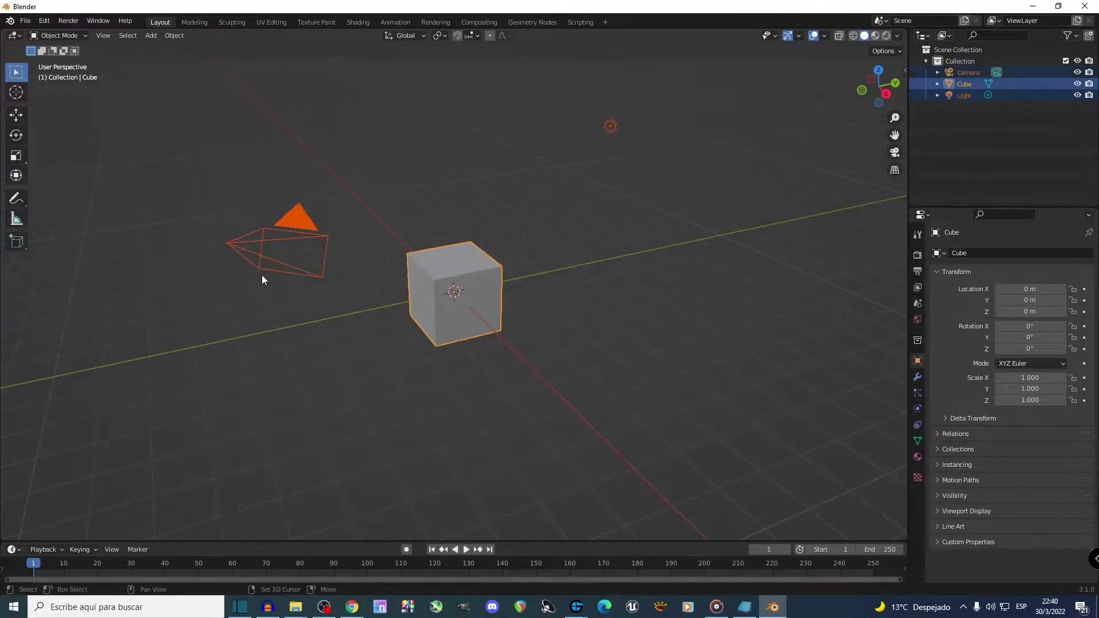
left_click(391, 184)
Build up a box selection of the camera, cube and light, and subtract the objects from it with further boxes
left_click_drag(276, 321, 278, 322)
left_click_drag(408, 226, 503, 345, "shift")
left_click_drag(670, 101, 568, 165, "shift")
left_click_drag(540, 220, 423, 305, "ctrl")
left_click_drag(307, 223, 199, 315, "ctrl")
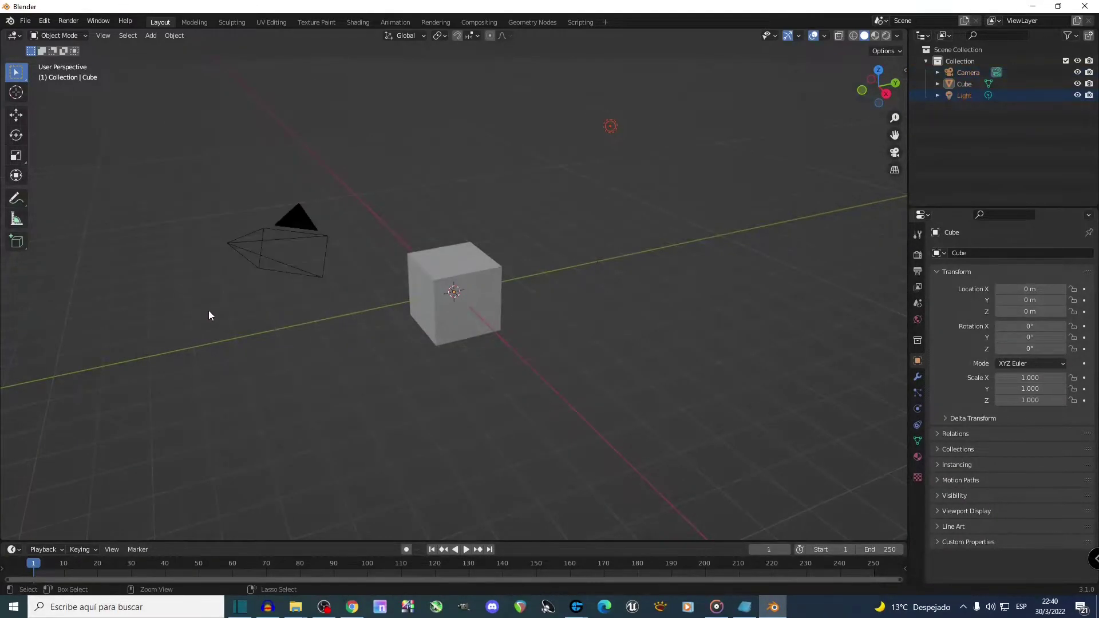
left_click_drag(694, 87, 267, 321, "ctrl")
Switch to the Select Circle tool, brush over the camera, cube and light to select them, and clear the selection
left_click(17, 73)
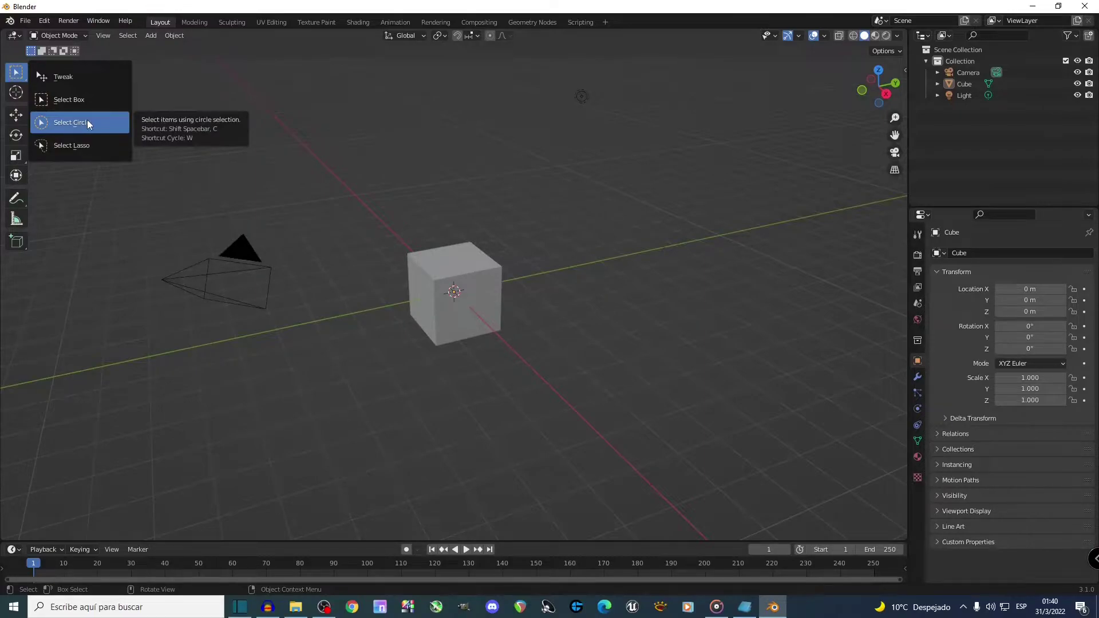
left_click(87, 121)
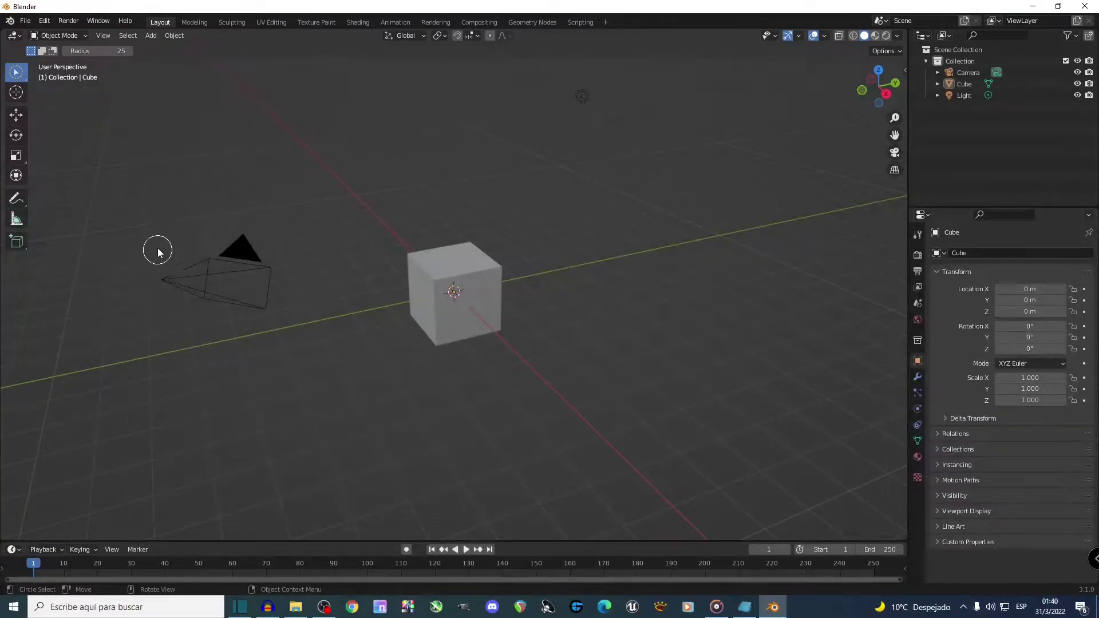
mouse_move(157, 238)
left_mouse_down()
mouse_move(160, 261)
mouse_move(186, 285)
left_mouse_up()
mouse_move(401, 300)
left_mouse_down()
mouse_move(469, 289)
mouse_move(564, 177)
mouse_move(590, 103)
mouse_move(528, 126)
left_mouse_up()
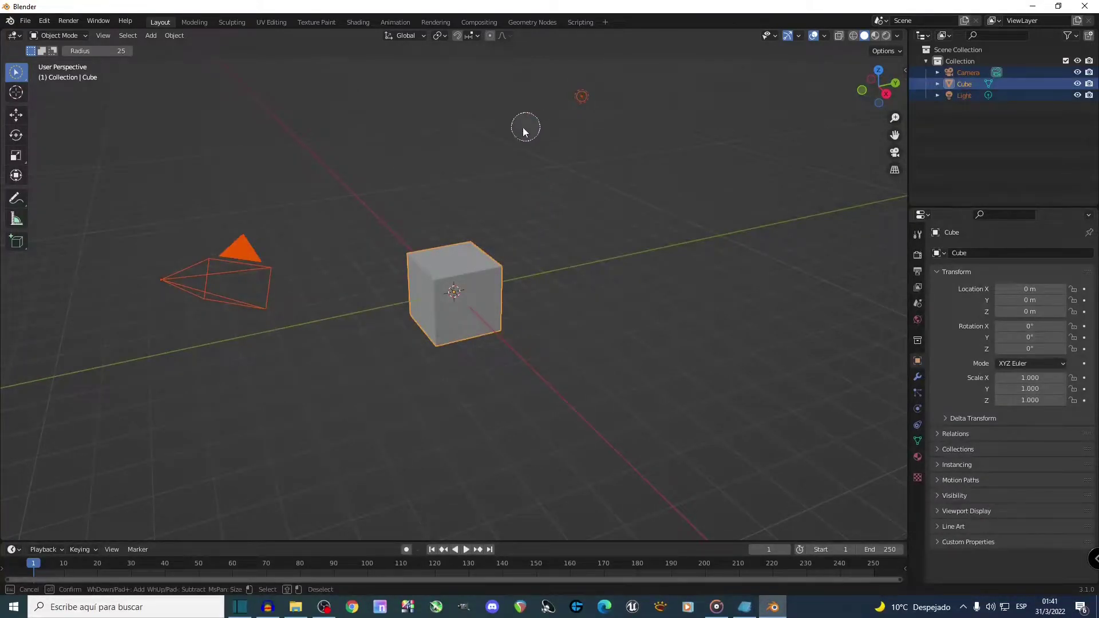
left_click_drag(511, 170, 449, 184)
left_click(400, 178)
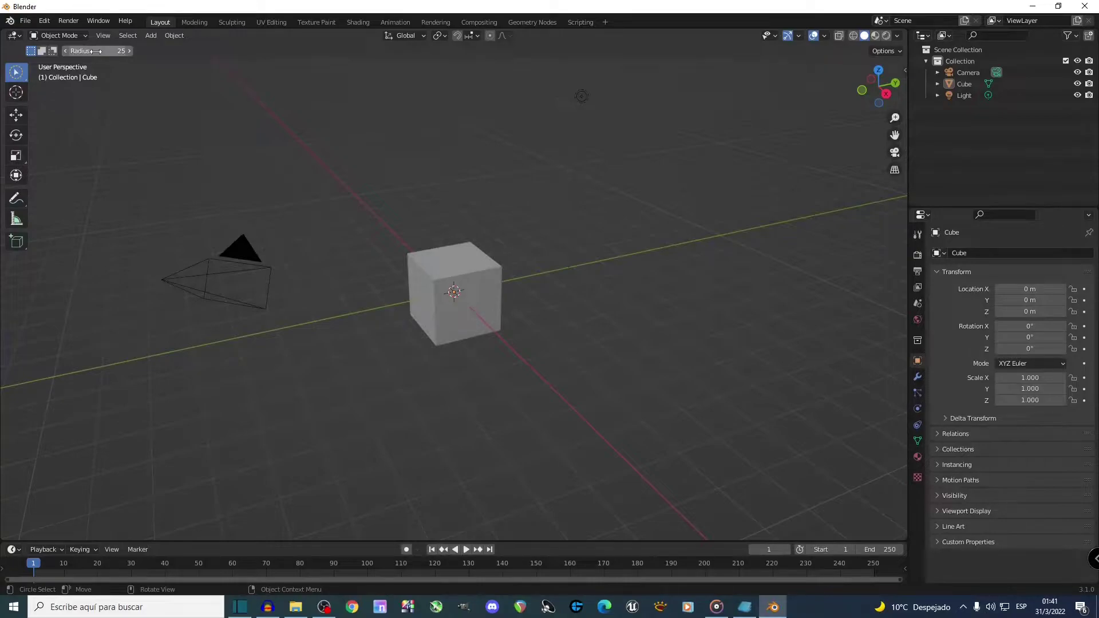
Set the selection circle's radius to 112 and use it to select all three objects, deselect the cube, and reselect all three
left_click_drag(95, 51, 185, 51)
mouse_move(153, 221)
left_mouse_down()
mouse_move(181, 273)
mouse_move(469, 253)
mouse_move(581, 95)
mouse_move(603, 112)
left_mouse_up()
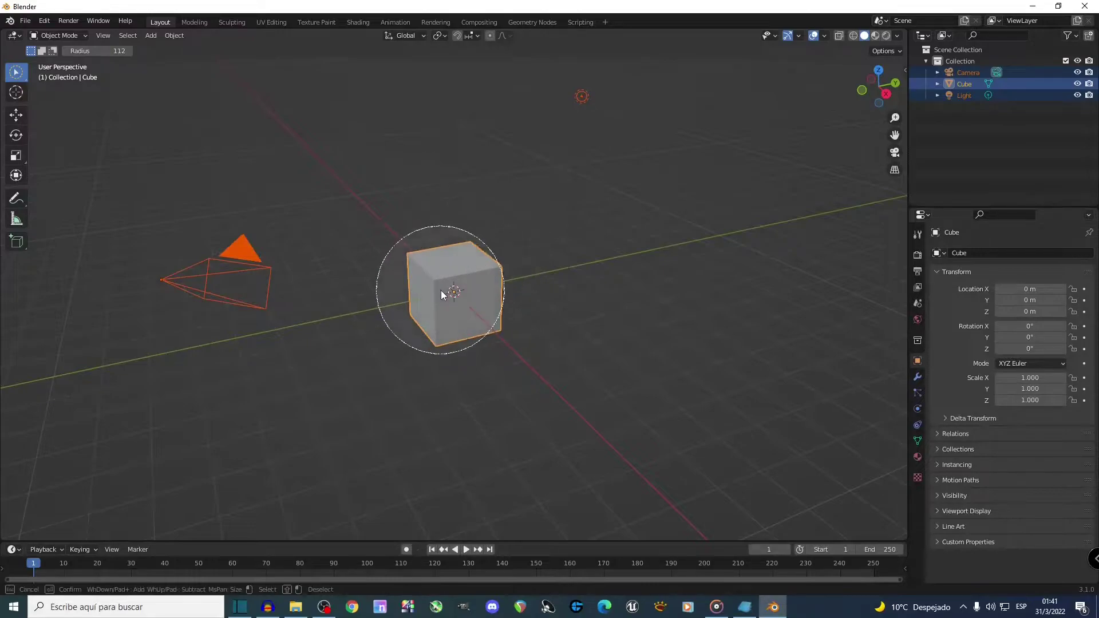
mouse_move(482, 294)
left_mouse_down()
mouse_move(408, 346)
mouse_move(500, 273)
mouse_move(433, 325)
mouse_move(441, 319)
left_mouse_up()
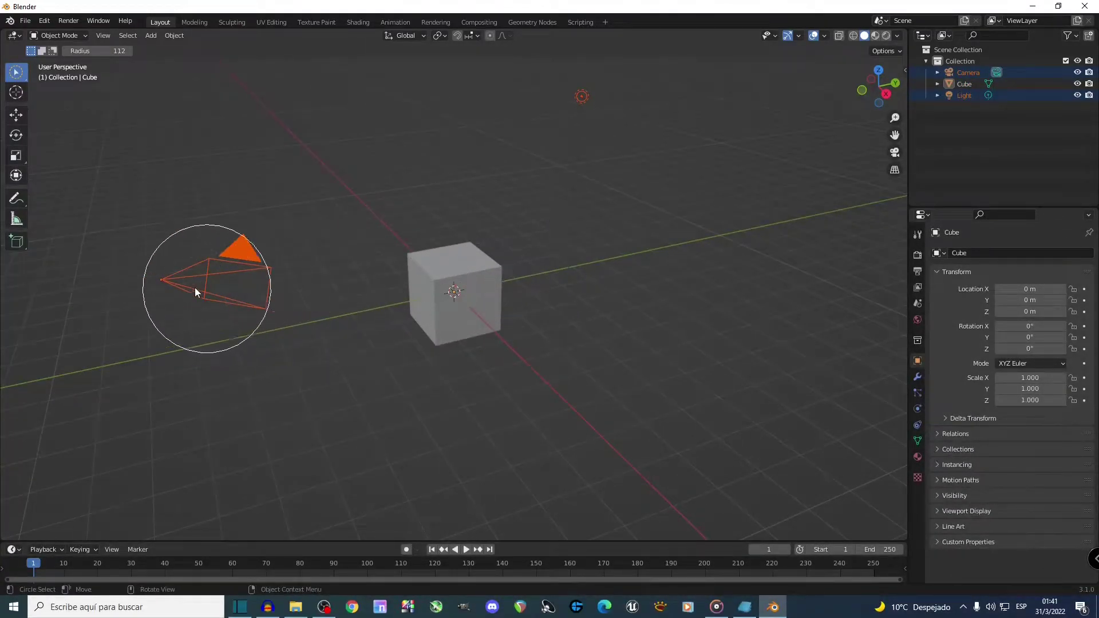
left_click(173, 282)
left_click(441, 290)
left_click(581, 110)
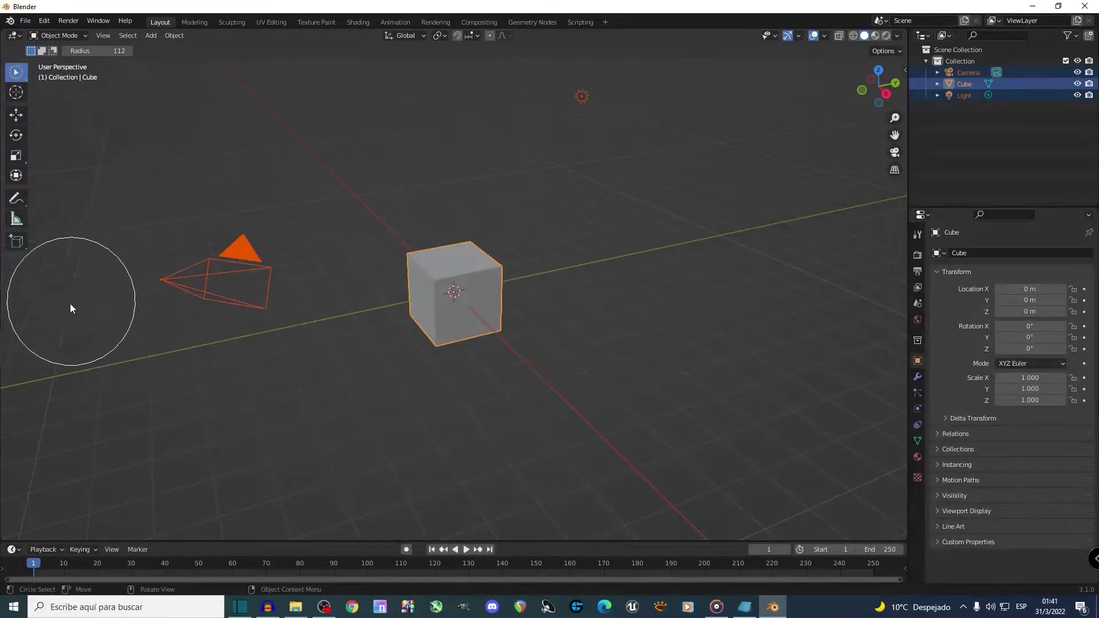
Switch to the Select Lasso tool, clear the selection and draw freehand lassos around objects in the viewport
left_click(18, 74)
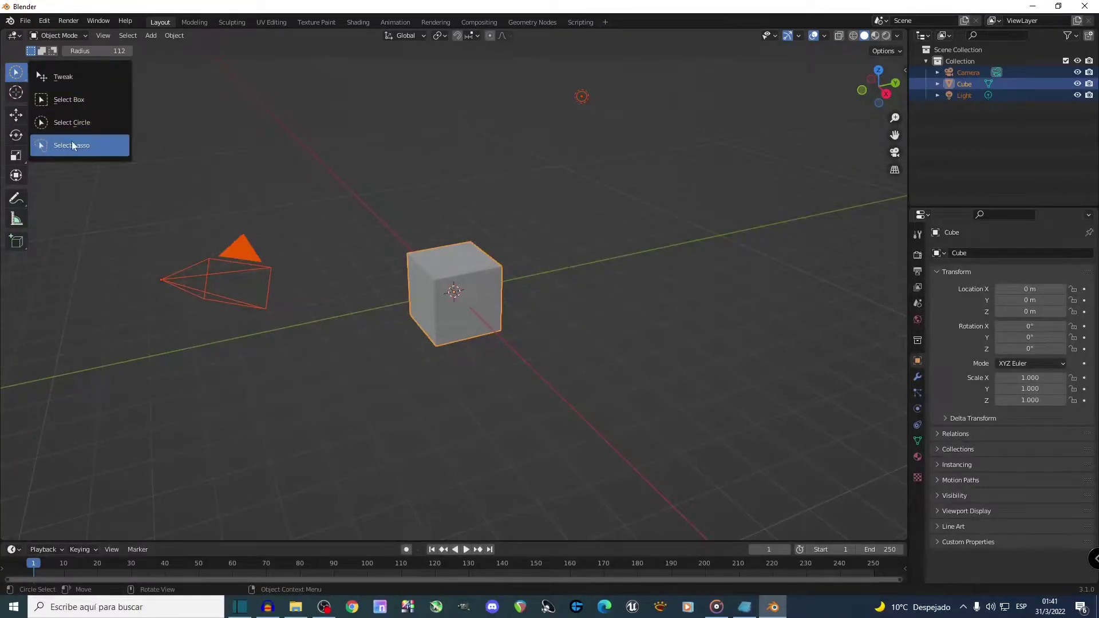
left_click(94, 148)
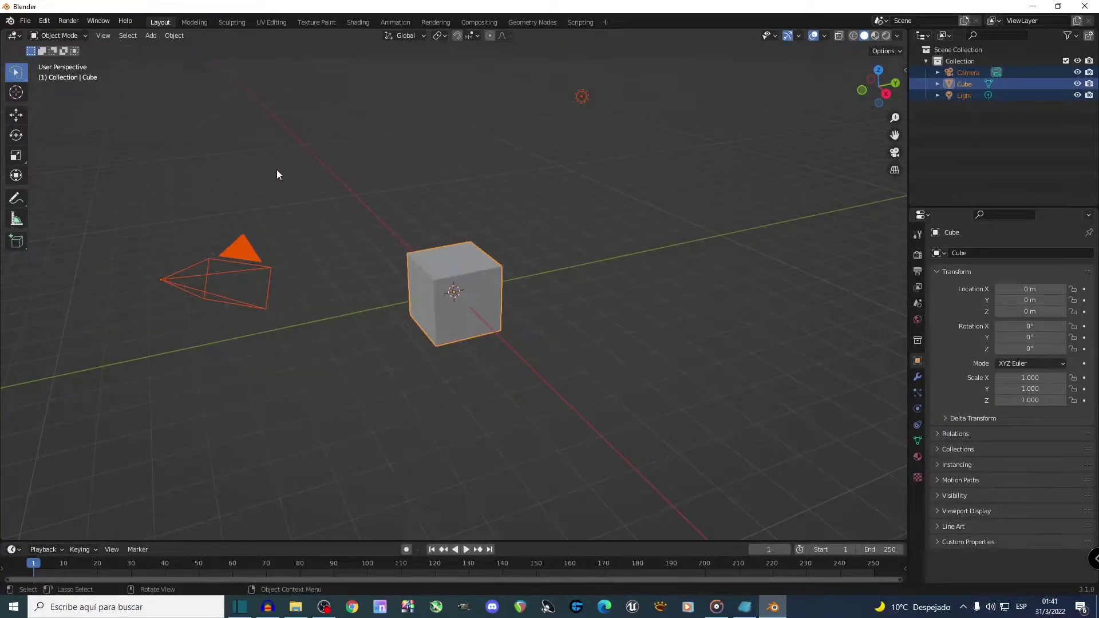
left_click(329, 174)
mouse_move(115, 206)
left_mouse_down()
mouse_move(112, 250)
mouse_move(191, 350)
mouse_move(298, 352)
mouse_move(295, 190)
mouse_move(357, 268)
mouse_move(206, 155)
left_mouse_up()
mouse_move(620, 73)
left_mouse_down()
mouse_move(552, 91)
mouse_move(565, 278)
mouse_move(439, 383)
mouse_move(309, 290)
mouse_move(373, 260)
left_mouse_up()
Lasso the camera, add the cube to the lasso selection, and change the selection to only the light
mouse_move(336, 178)
left_mouse_down()
mouse_move(237, 291)
mouse_move(80, 258)
mouse_move(102, 275)
left_mouse_up()
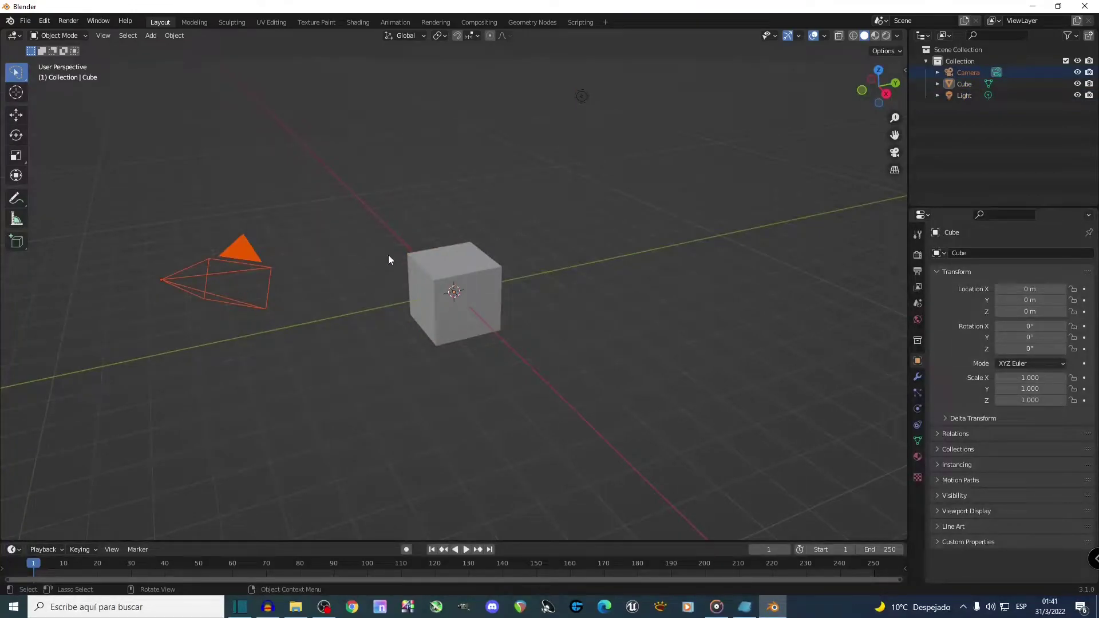
mouse_move(373, 202)
left_mouse_down("shift")
mouse_move(519, 338)
mouse_move(556, 338)
left_mouse_up("shift")
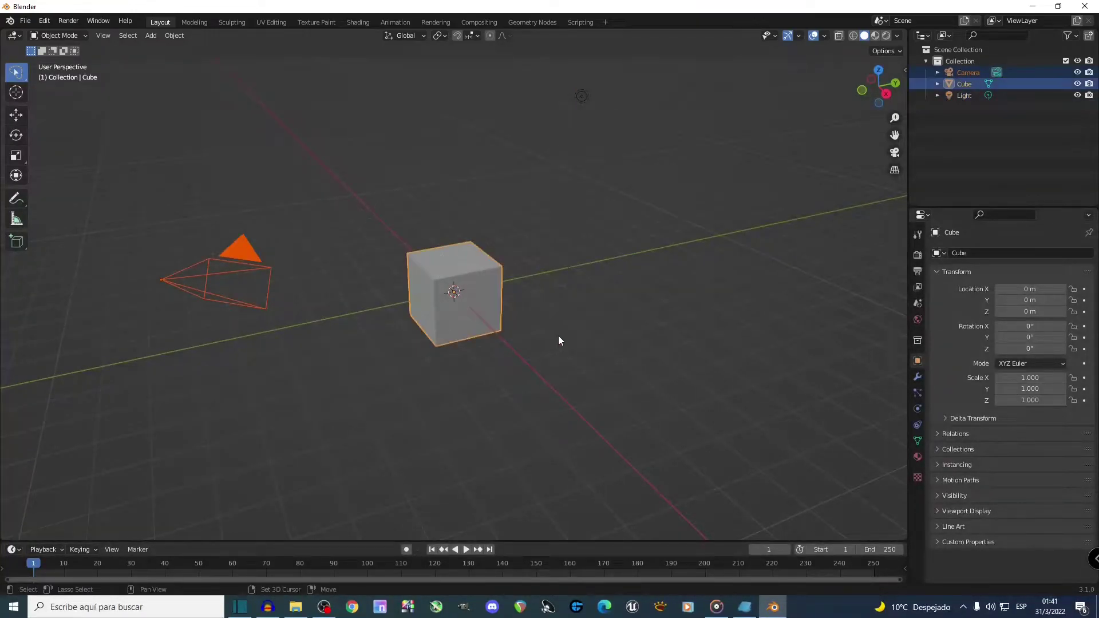
mouse_move(611, 82)
left_mouse_down("shift")
mouse_move(558, 147)
mouse_move(545, 206)
mouse_move(322, 315)
mouse_move(300, 211)
mouse_move(106, 294)
mouse_move(105, 271)
left_mouse_up("shift")
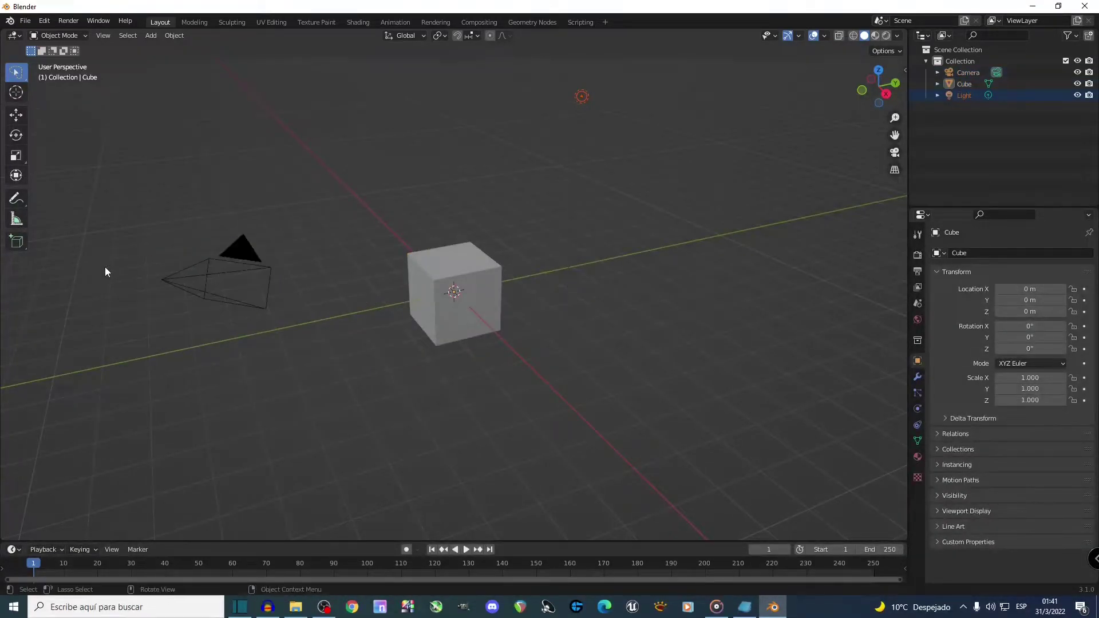
With the Tweak tool, select the camera and cube, move the cube to about 0.04, 0.56, 0.39 m, and move the camera slightly
left_click(19, 75)
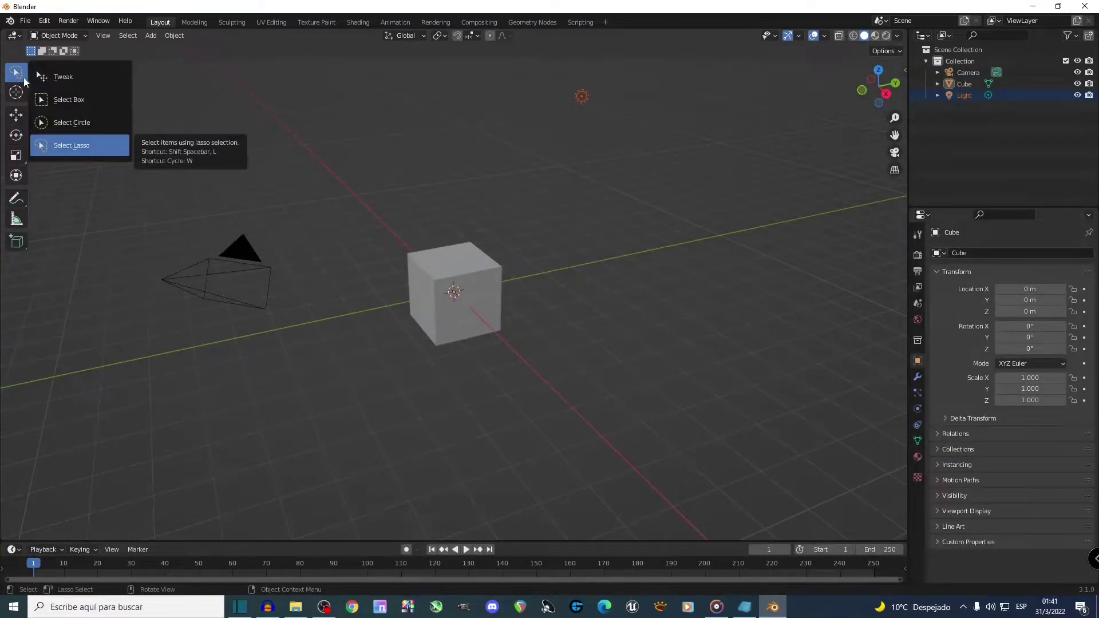
left_click(76, 76)
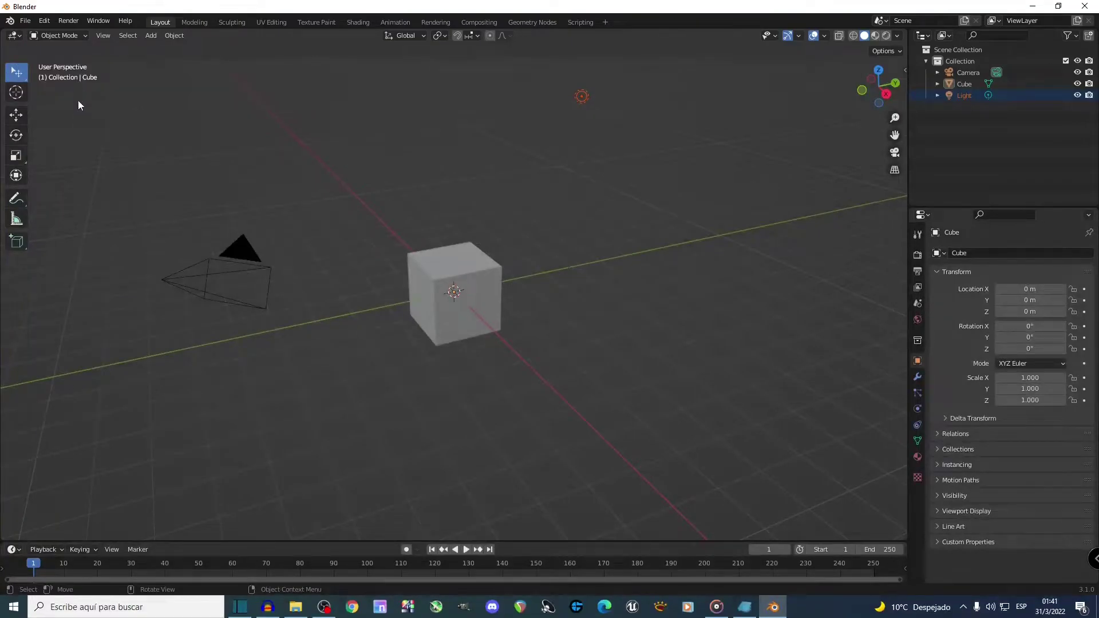
left_click(165, 282)
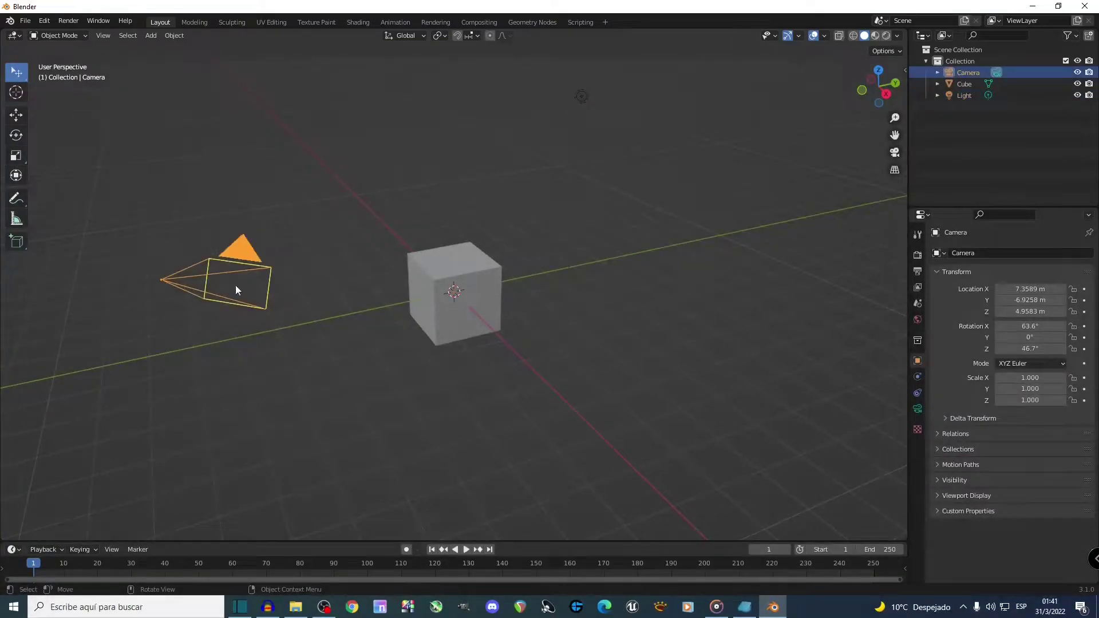
left_click(452, 310)
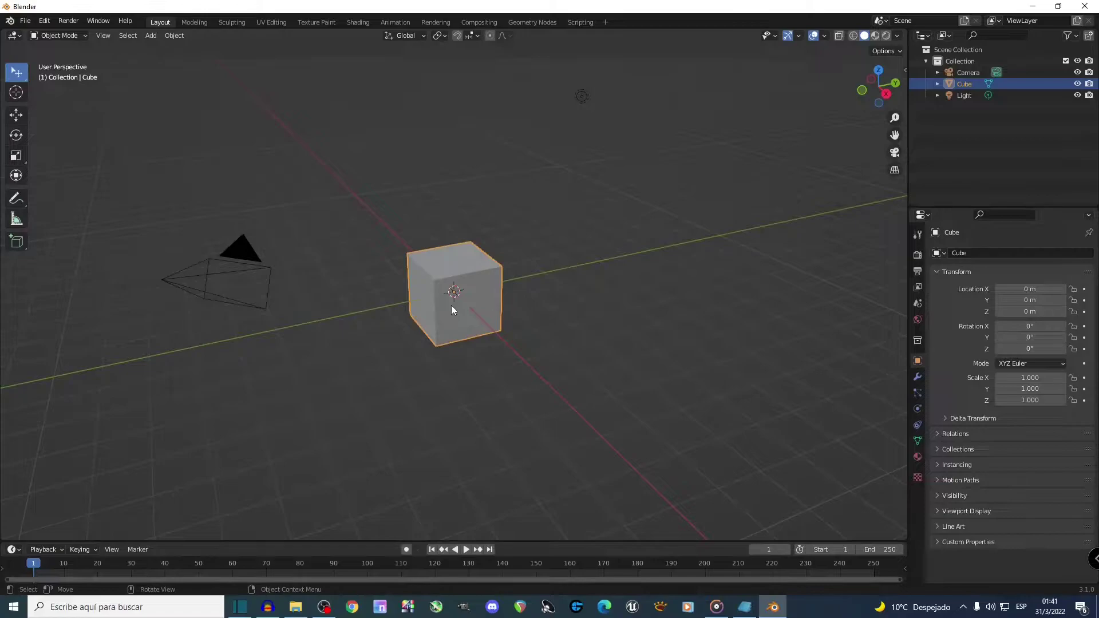
left_click_drag(451, 306, 469, 290)
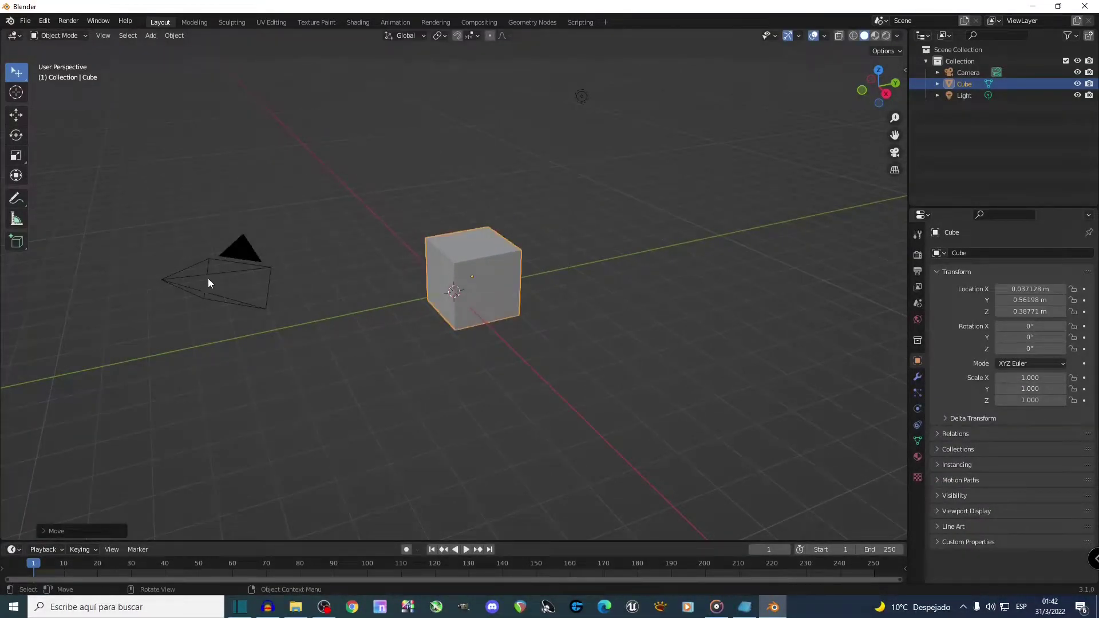
left_click_drag(172, 280, 196, 274)
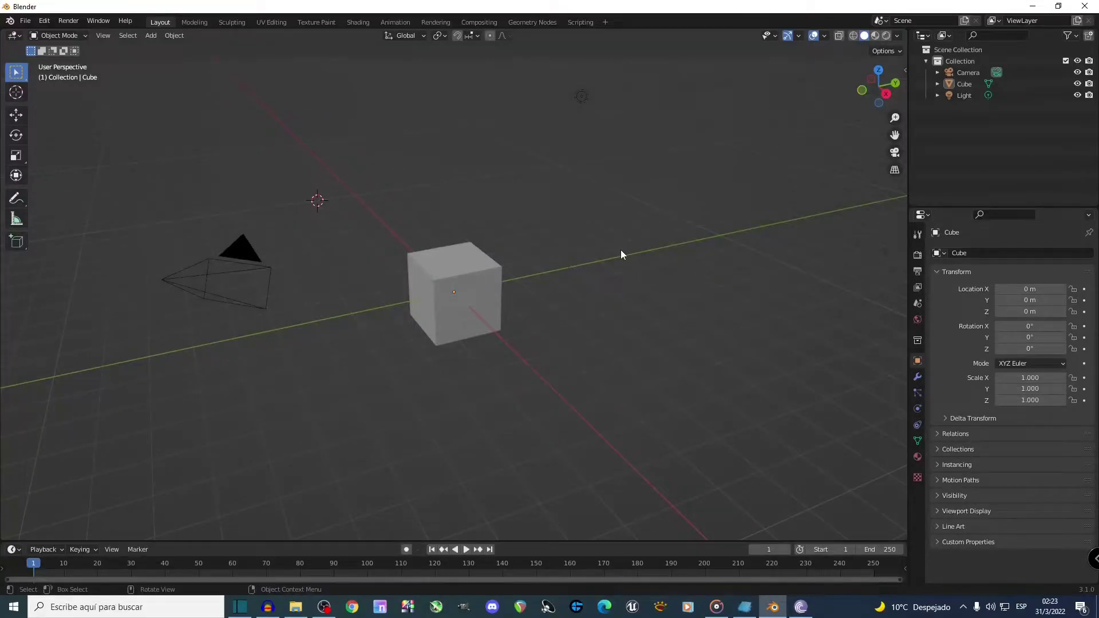
Delete the cube, the camera and the light from the scene one after another
left_click(480, 280)
key("Delete")
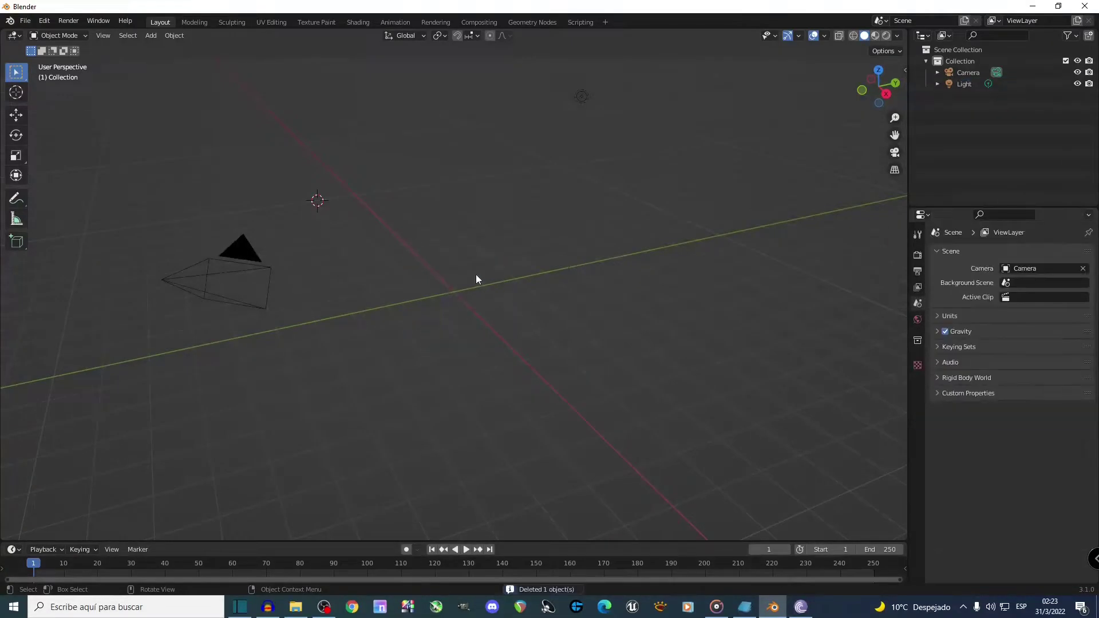
left_click(167, 288)
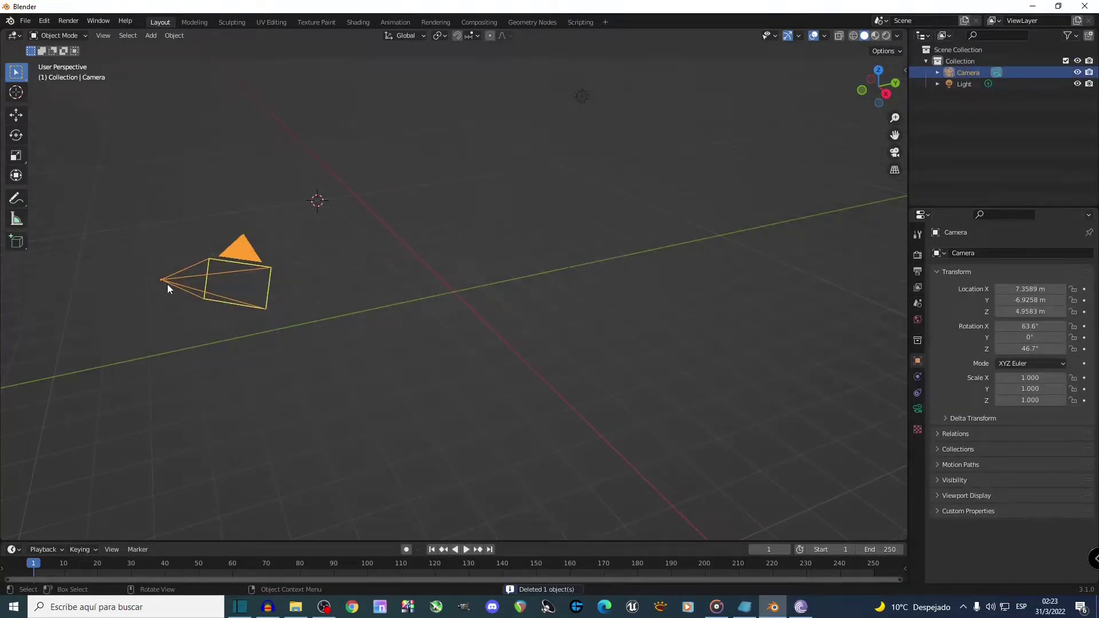
key("Delete")
left_click(580, 96)
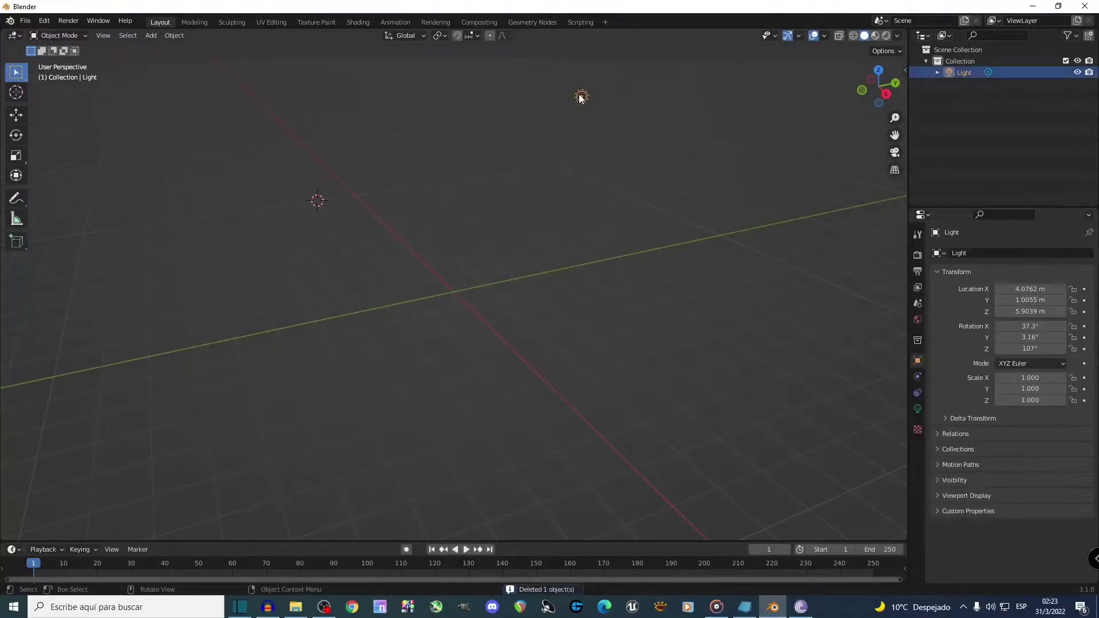
key("Delete")
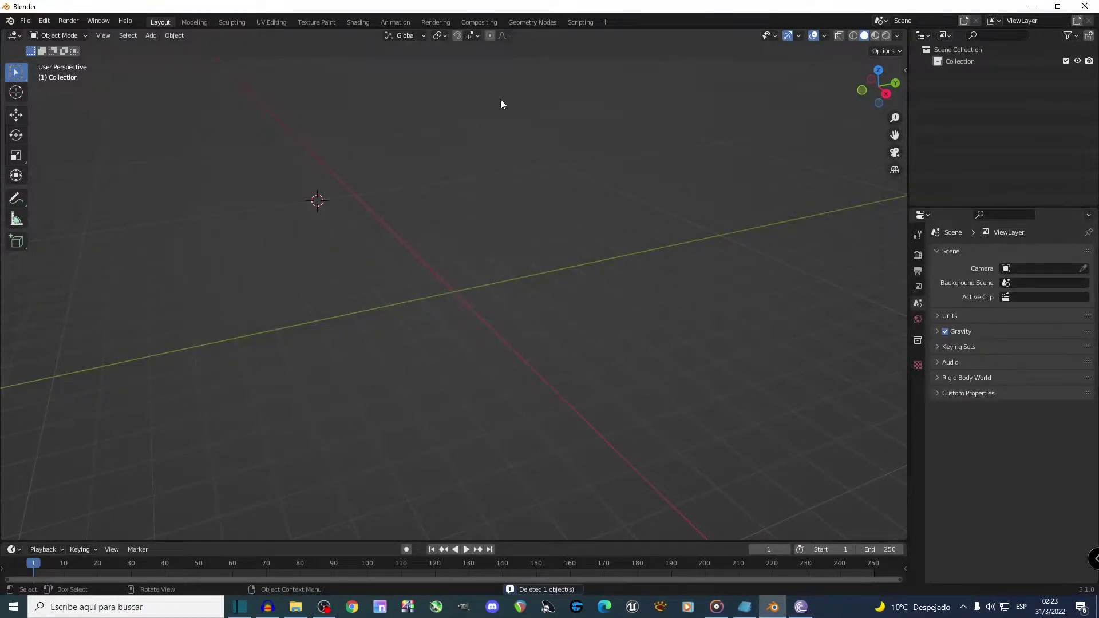
Add a cube mesh to the empty scene
left_click(151, 36)
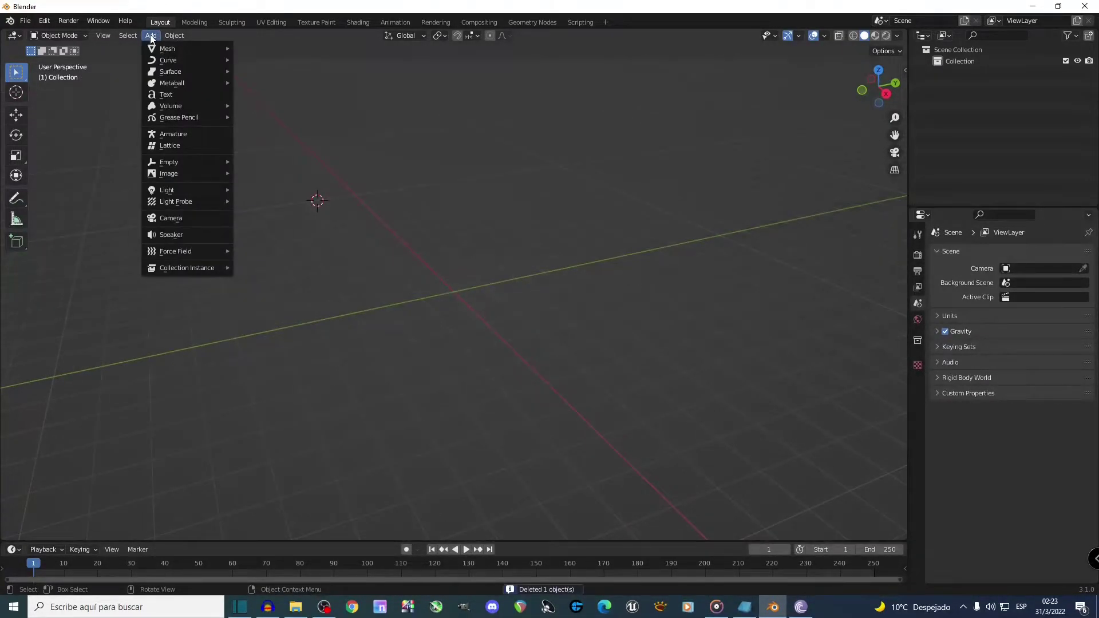
mouse_move(171, 253)
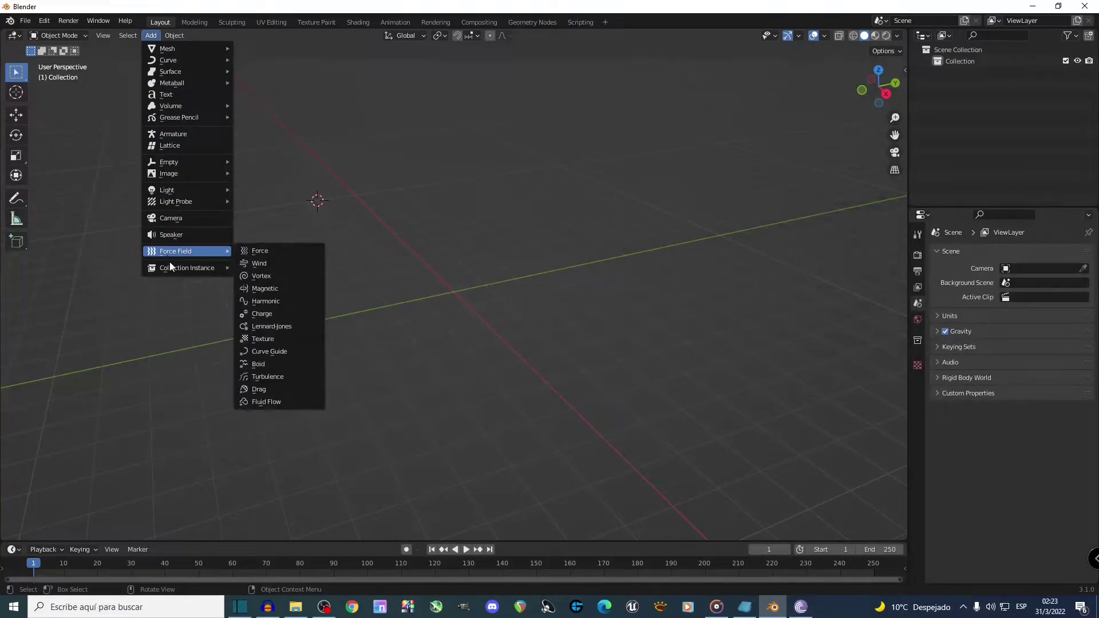
mouse_move(175, 48)
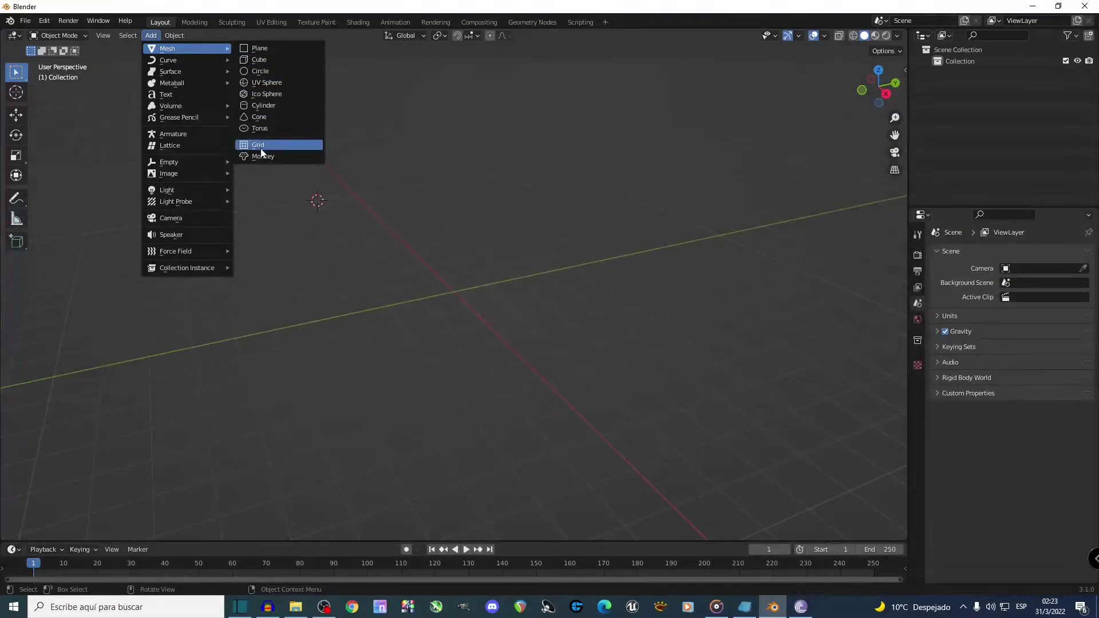
left_click(267, 60)
Add a plane mesh at the 3D cursor, in the middle of the cube
middle_click_drag(347, 181, 506, 201)
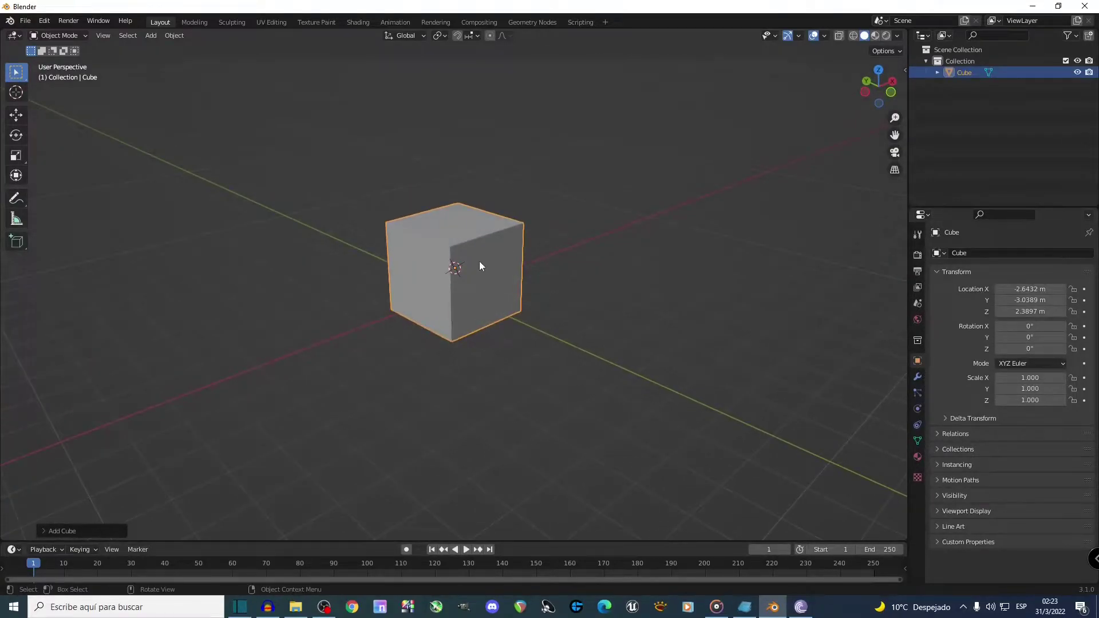
scroll(492, 273, "up", 3)
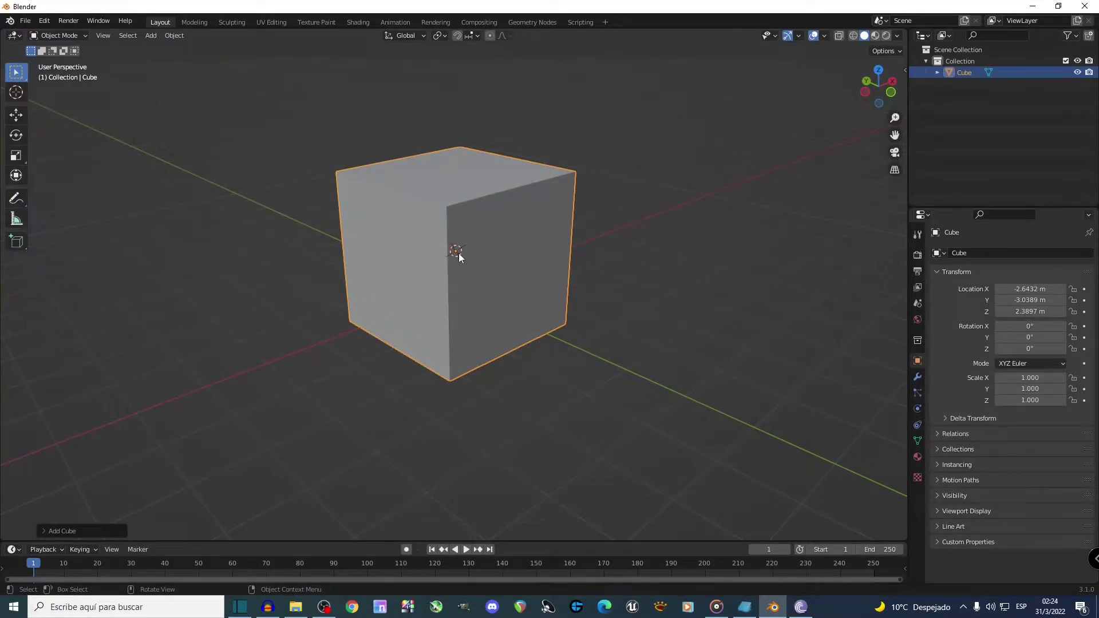
middle_click_drag(459, 253, 324, 153)
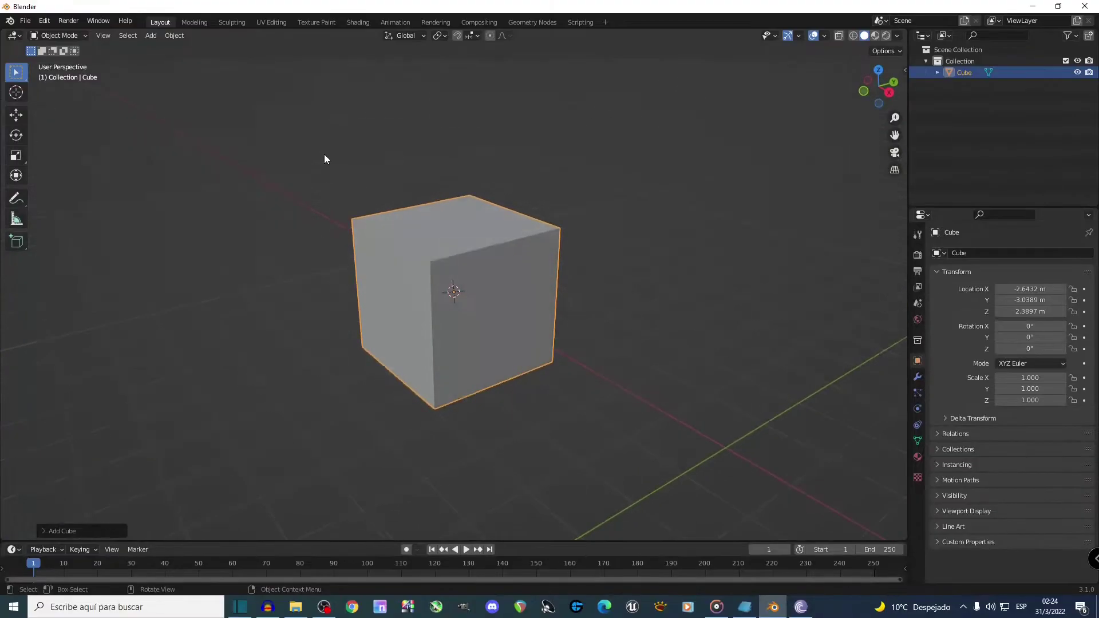
left_click(150, 36)
mouse_move(156, 50)
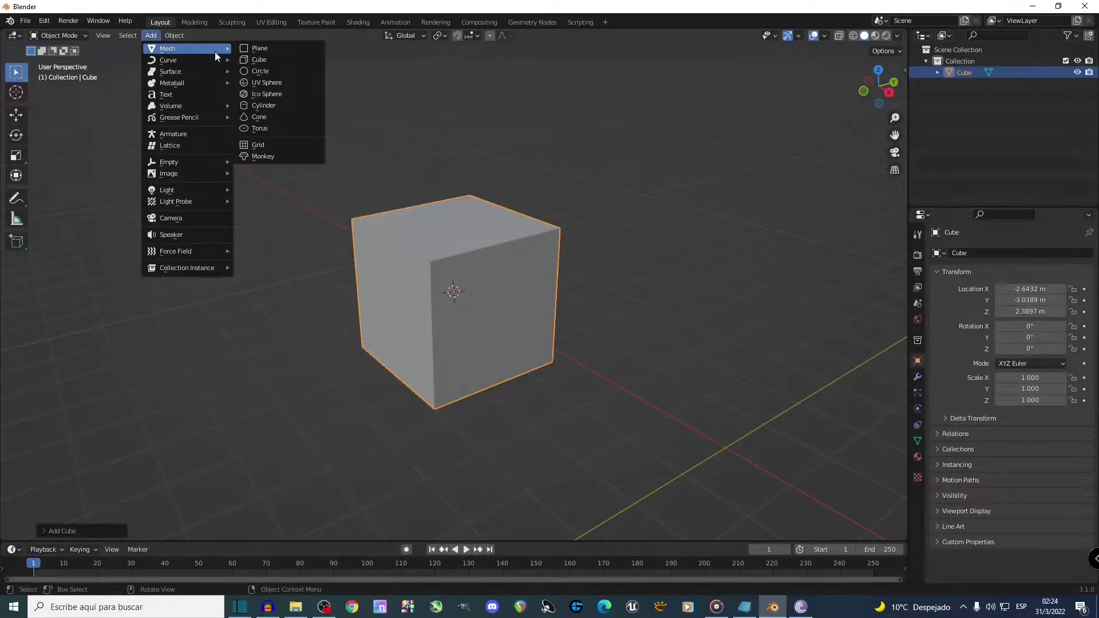
left_click(273, 49)
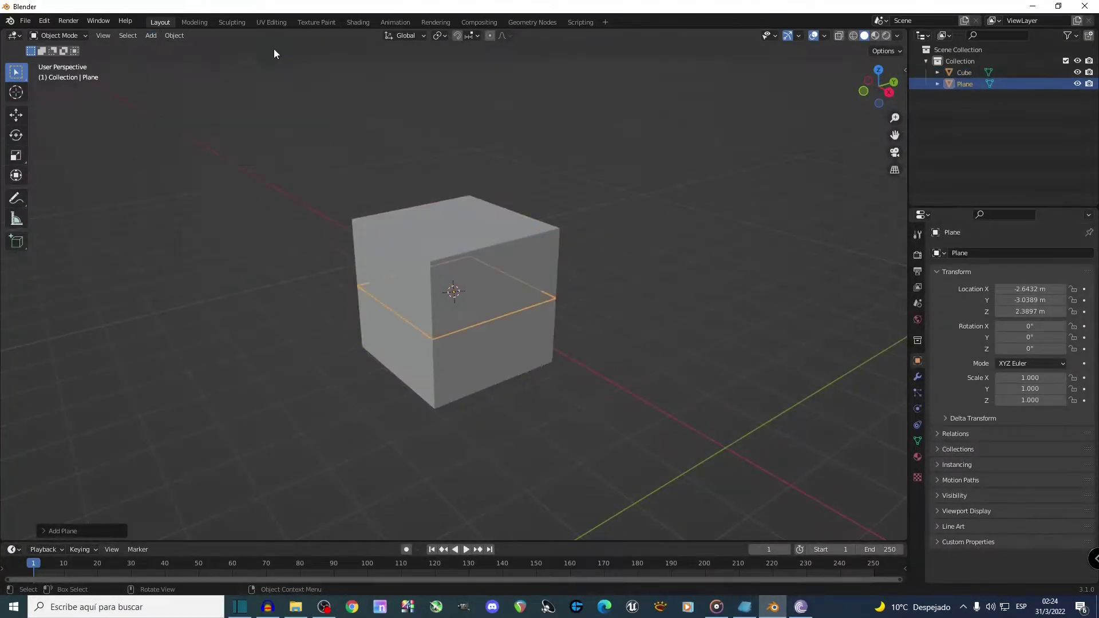
Place the 3D cursor in the empty space beside the cube and add a cylinder mesh there
middle_click_drag(465, 292, 560, 292)
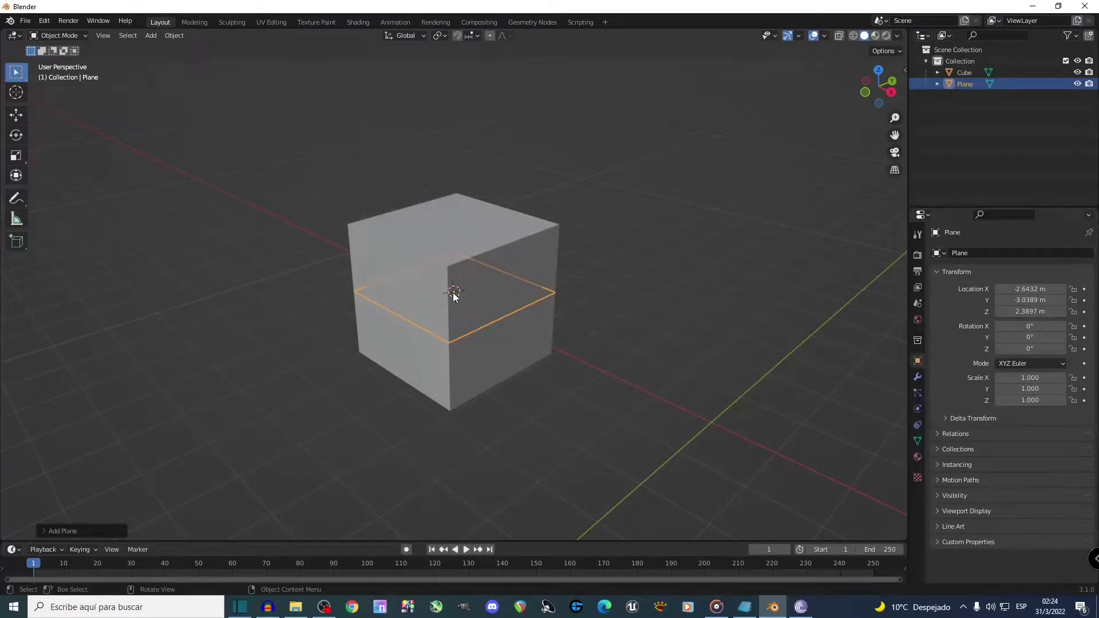
left_click(16, 92)
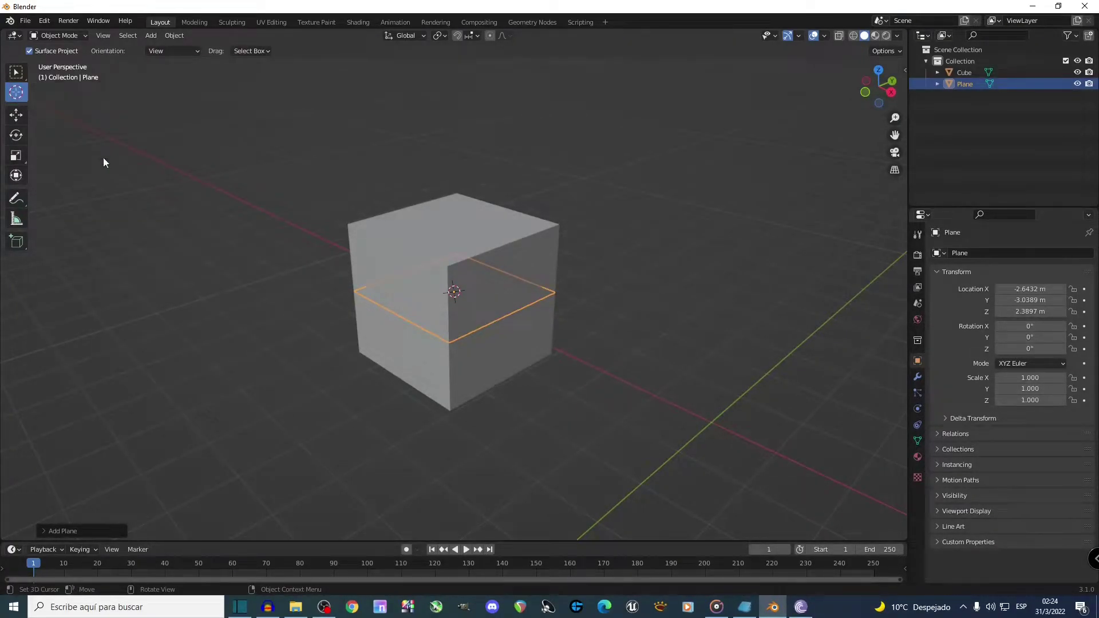
left_click(710, 335)
left_click(152, 36)
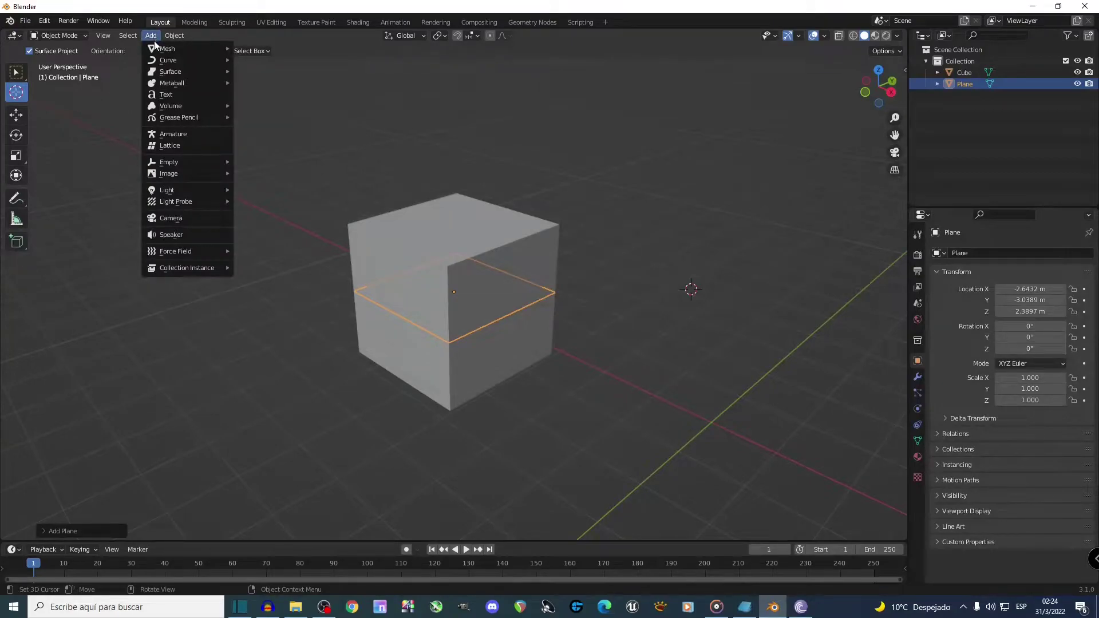
mouse_move(161, 48)
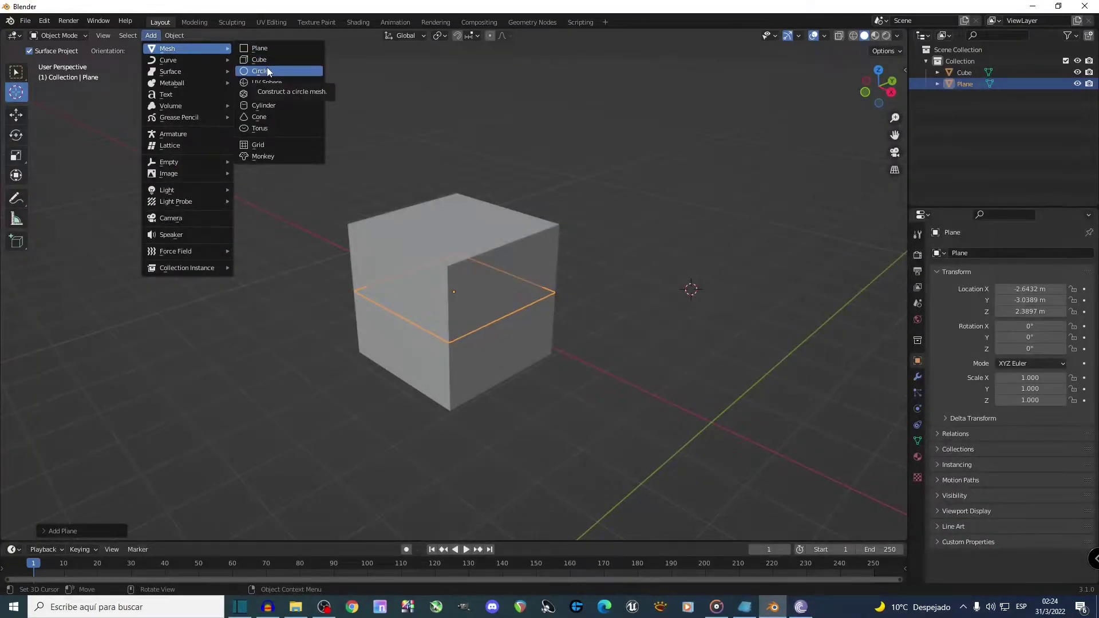
left_click(269, 106)
Add a UV sphere at the 3D cursor on the side of the cube opposite the cylinder
middle_click_drag(777, 329, 673, 321)
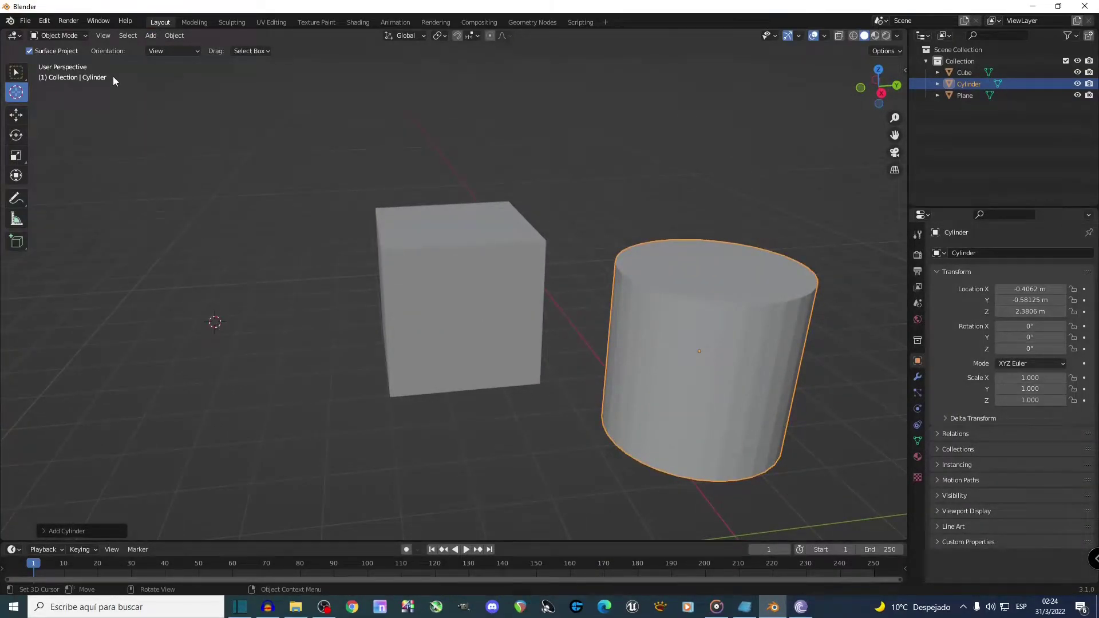
left_click(156, 35)
mouse_move(160, 51)
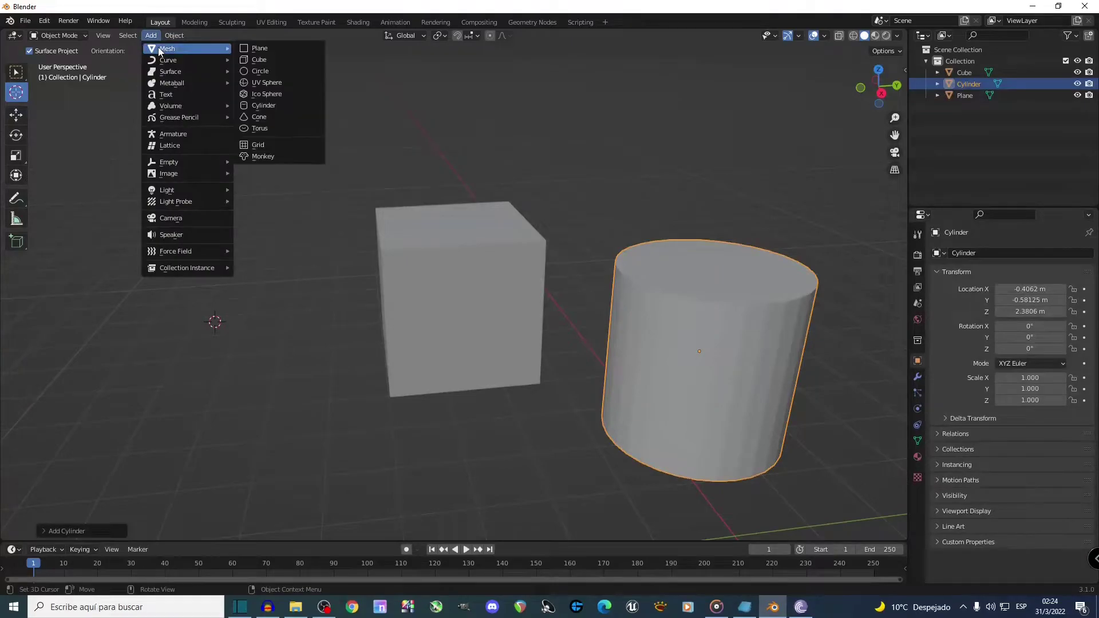
left_click(278, 83)
Reposition the 3D cursor, then switch to the Select Box tool and select the cube and the cylinder in turn
mouse_move(248, 308)
middle_mouse_down()
mouse_move(260, 286)
mouse_move(253, 304)
middle_mouse_up()
left_click(466, 152)
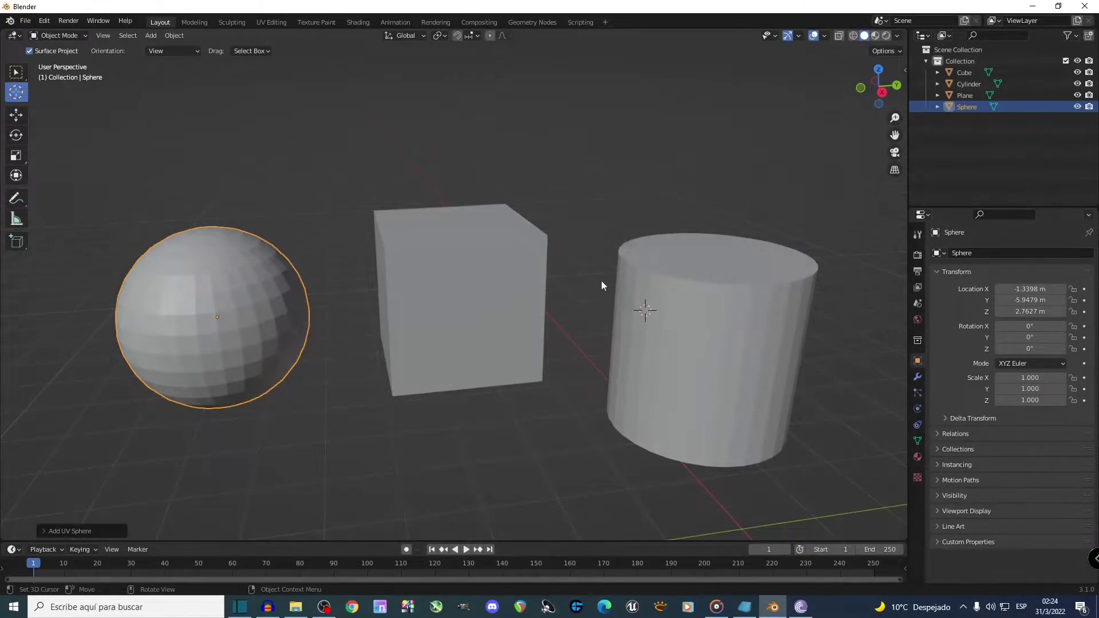
left_click(16, 72)
left_click(414, 277)
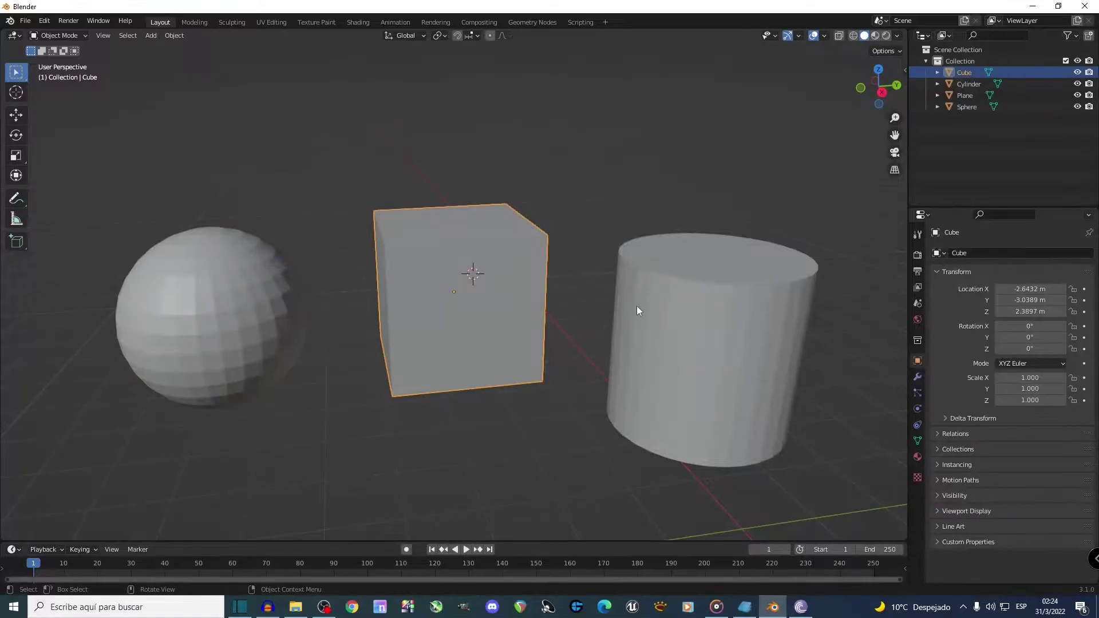
left_click(675, 314)
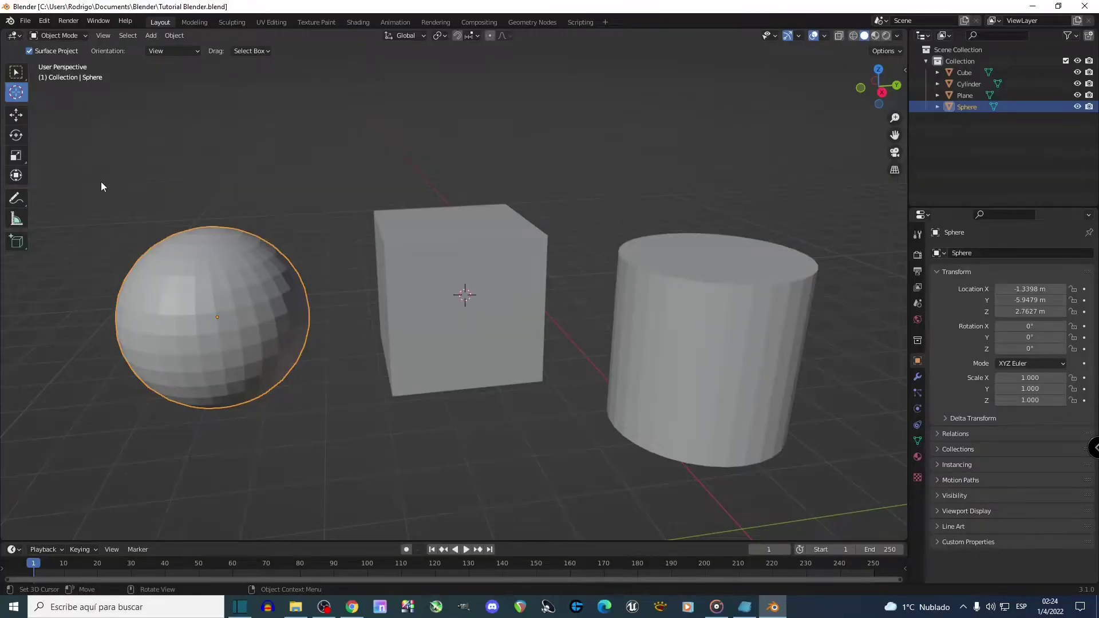
With the Move tool, slide the sphere along its Y axis to about -4.80 m
left_click(17, 116)
middle_click_drag(170, 191, 210, 197)
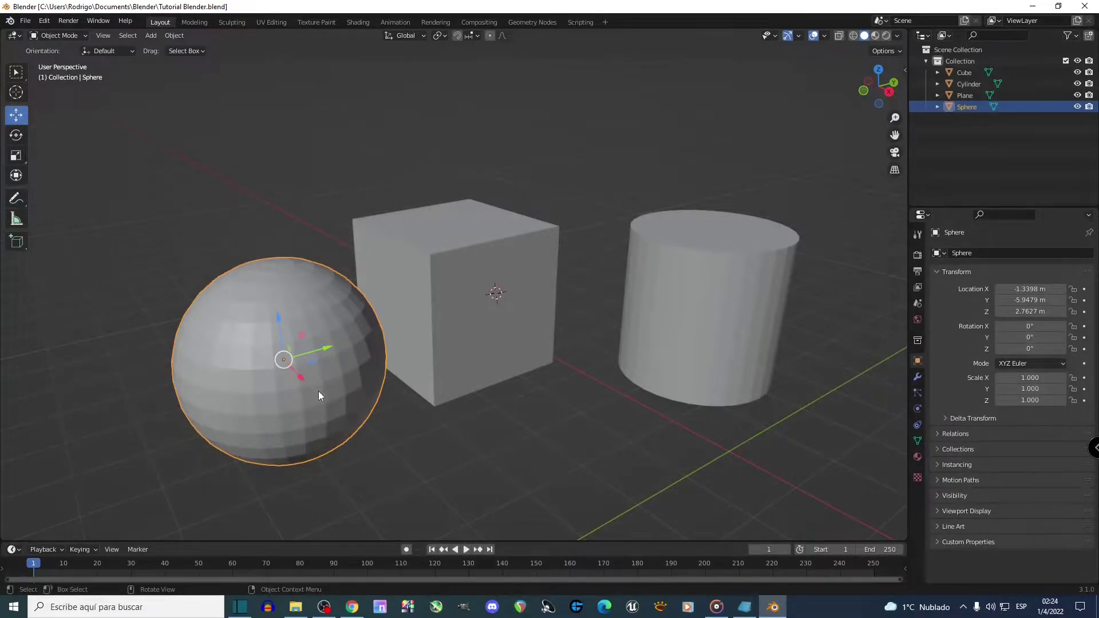
middle_click_drag(290, 358, 331, 368)
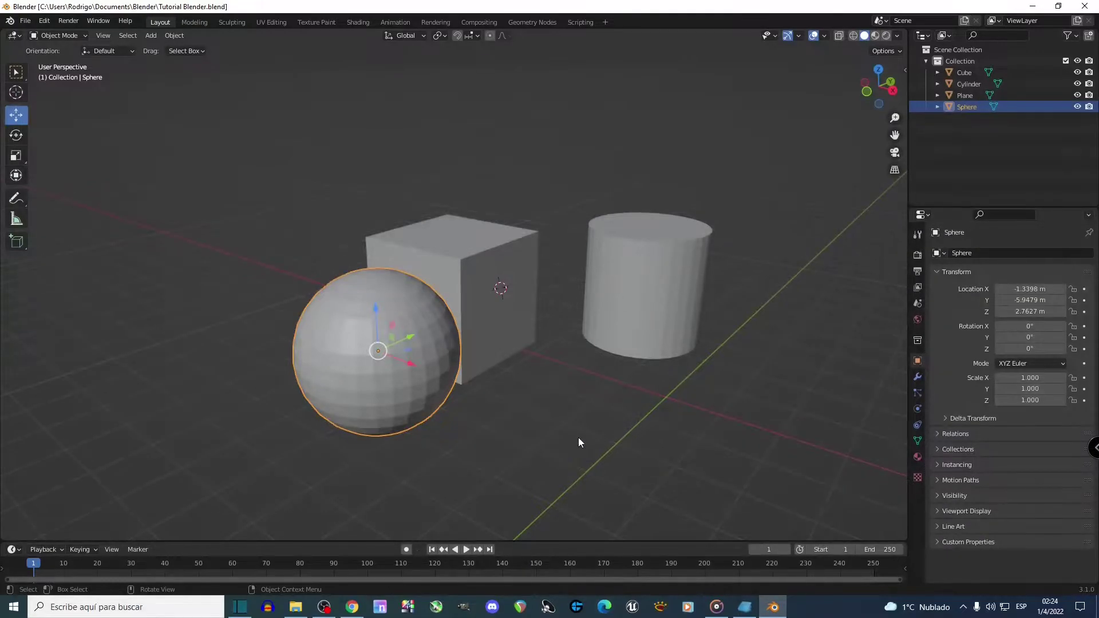
scroll(662, 435, "up", 3)
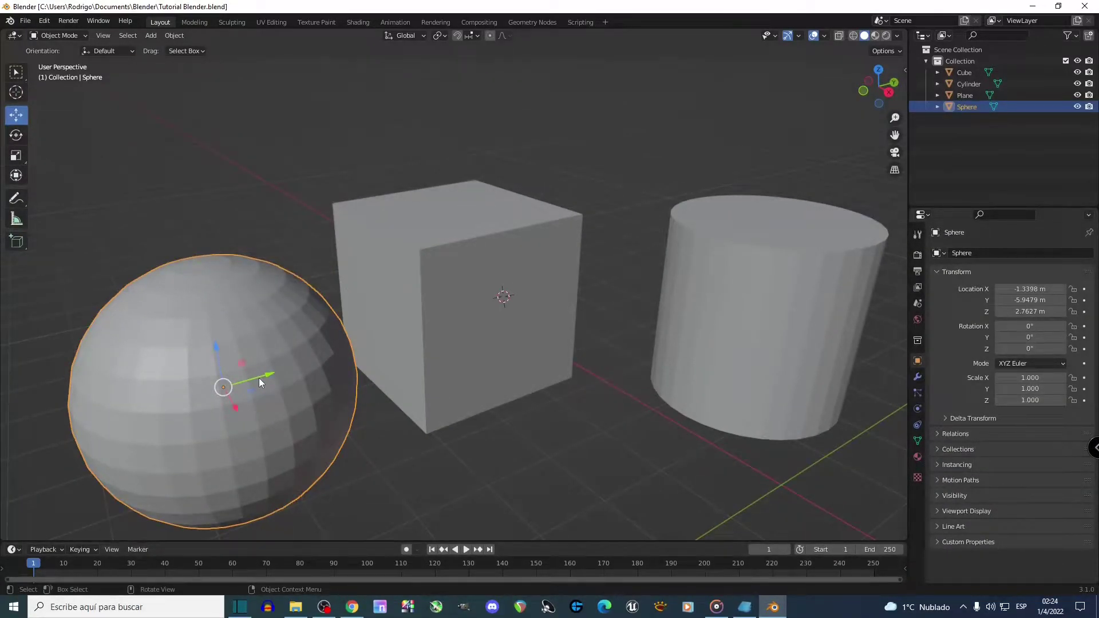
left_click_drag(260, 379, 412, 368)
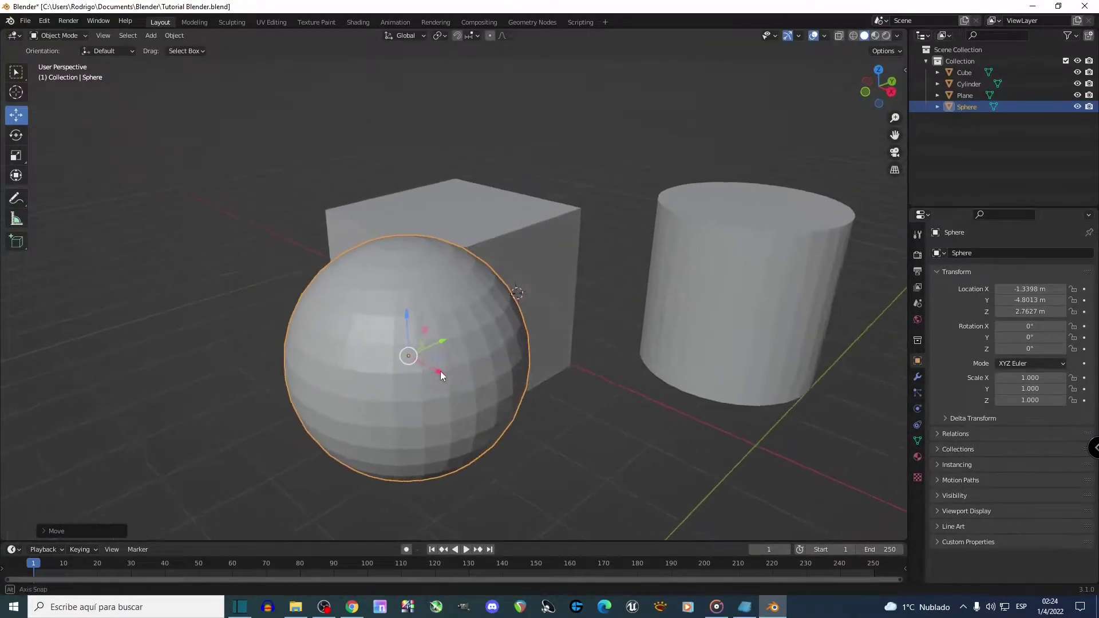
Move the sphere along X to about -1.84 m and along Z to about 2.76 m using the axis handles
middle_click_drag(439, 371, 493, 387)
left_click_drag(501, 376, 445, 395)
left_click_drag(414, 312, 389, 309)
Move the sphere freely in the view plane to about X -3.13, Y -4.50, Z 2.85 m
middle_click_drag(389, 309, 381, 356)
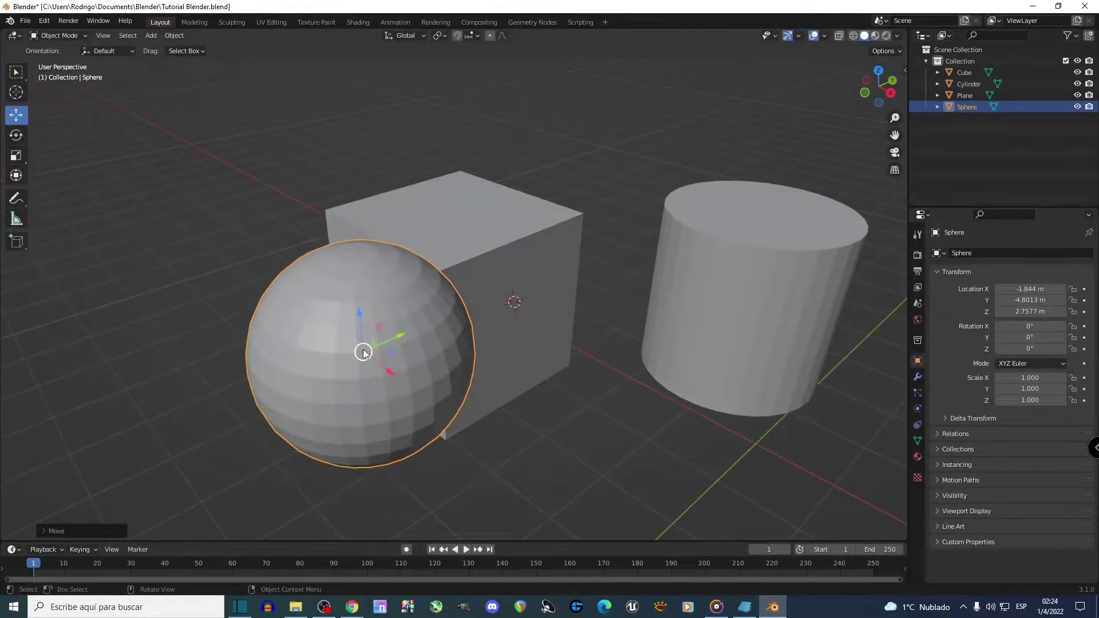
left_click_drag(363, 352, 383, 275)
middle_click_drag(434, 317, 544, 330)
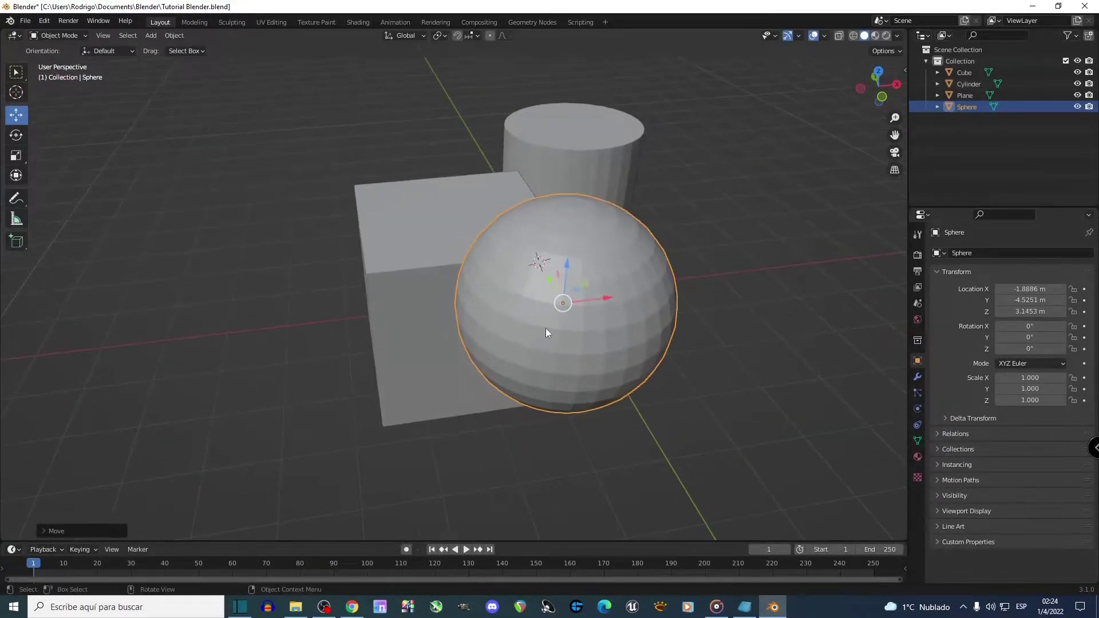
left_click_drag(566, 304, 436, 344)
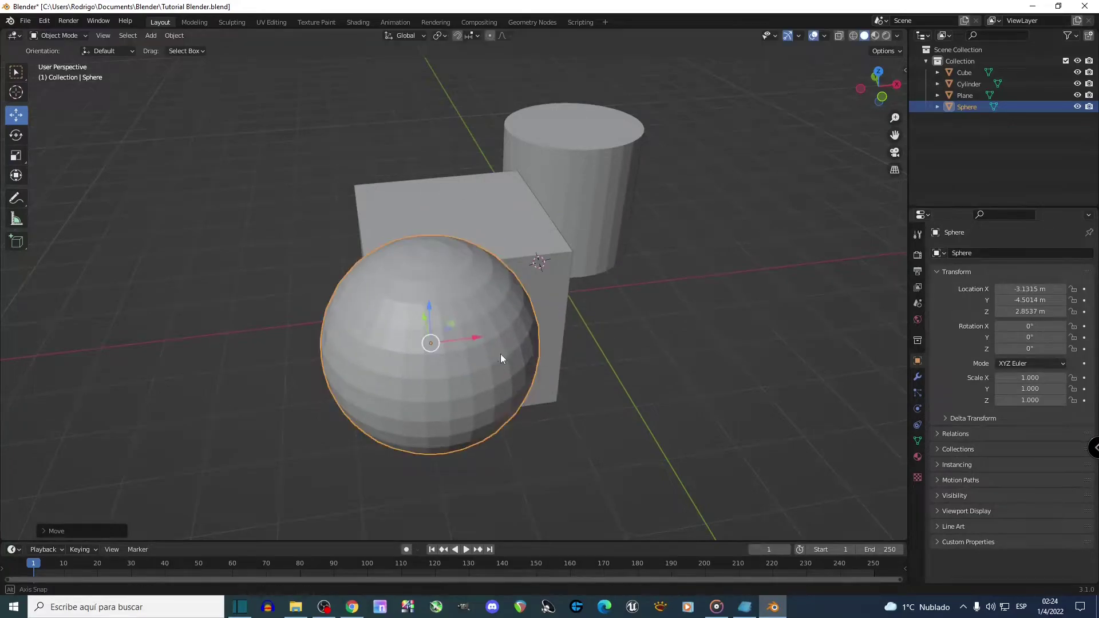
Select the cube, switch the viewport gizmos off and on again, and move the cube with its gizmo
middle_click_drag(515, 359, 439, 332)
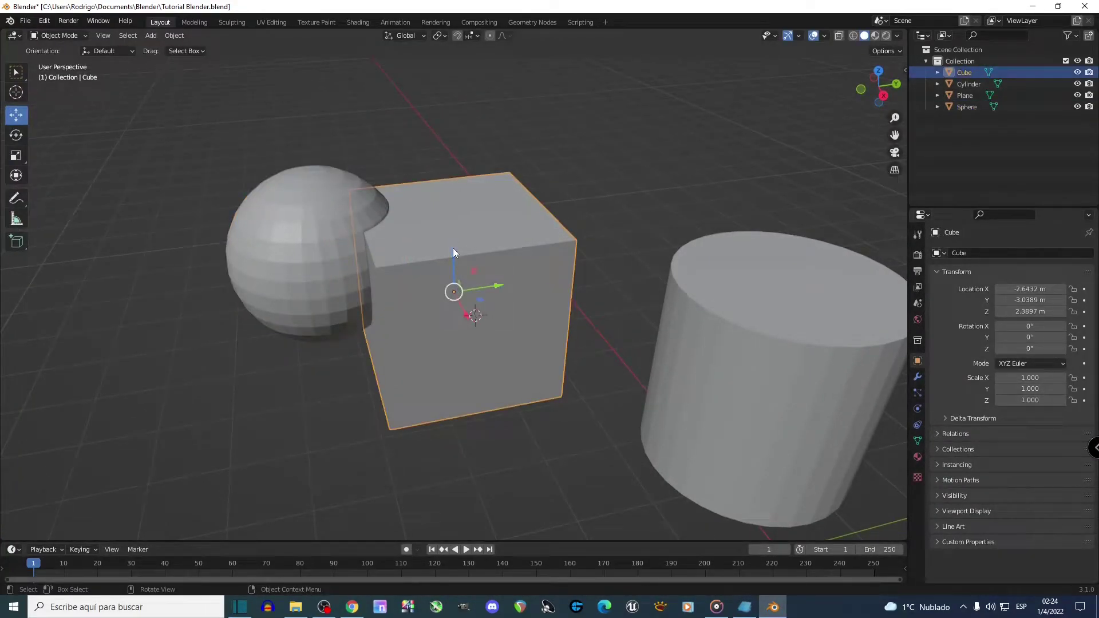
left_click(789, 38)
left_click(789, 38)
left_click_drag(497, 285, 595, 264)
Select the plane and move it to about X -2.17, Y -3.36, Z 2.40 m
left_click(436, 279)
middle_click_drag(554, 336, 414, 306)
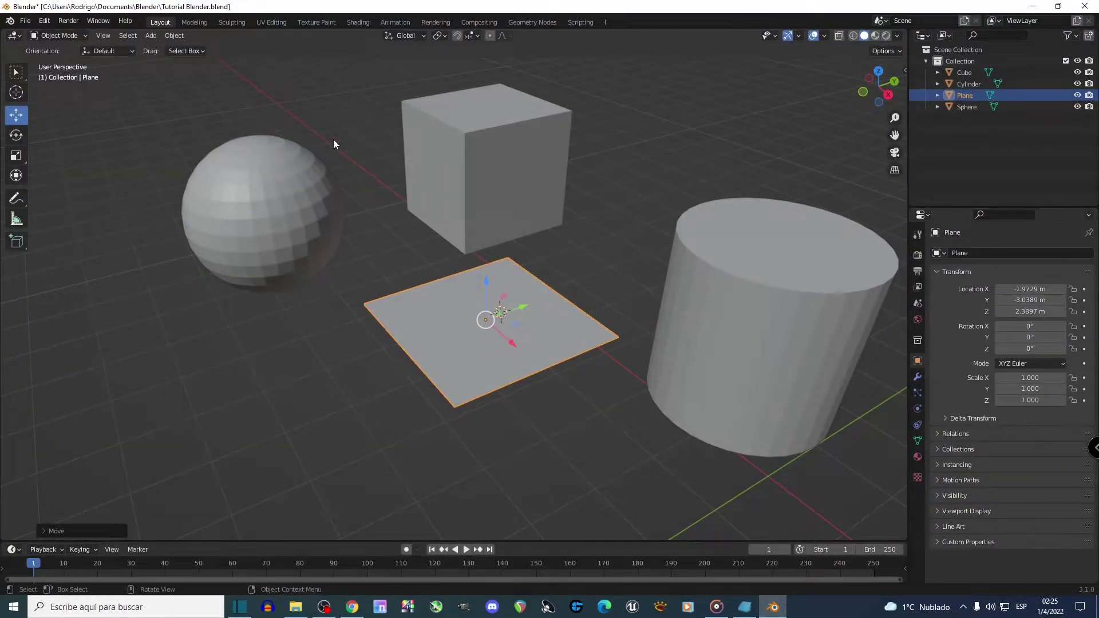
left_click_drag(518, 362, 492, 357)
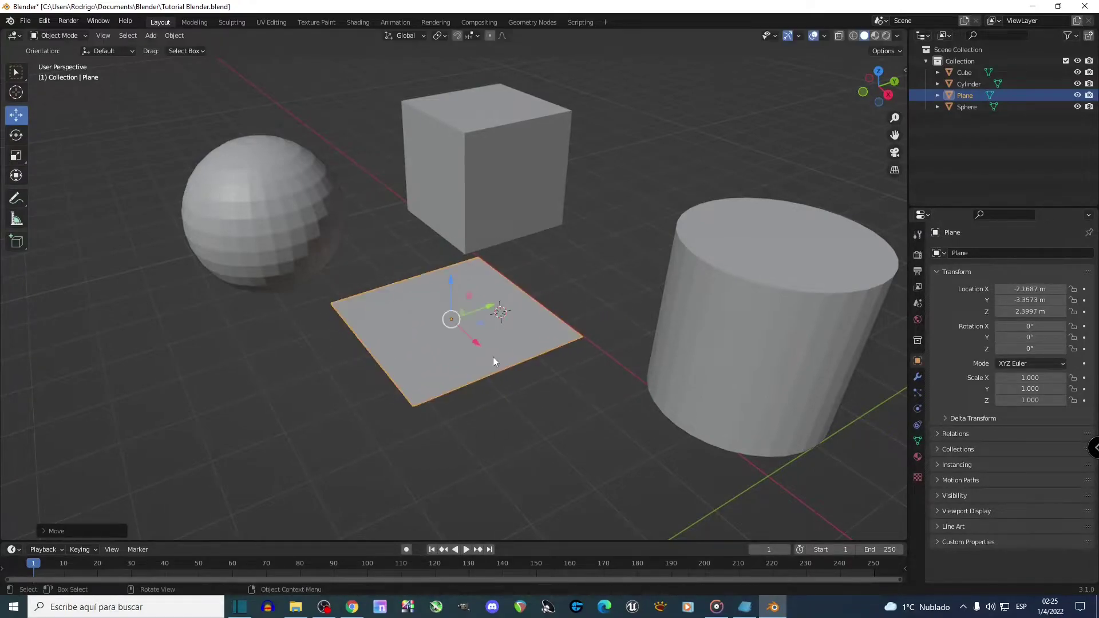
Move the plane constrained to global Y to about -4.65 m, then constrained to global X to about -2.46 m
key("g")
key("y")
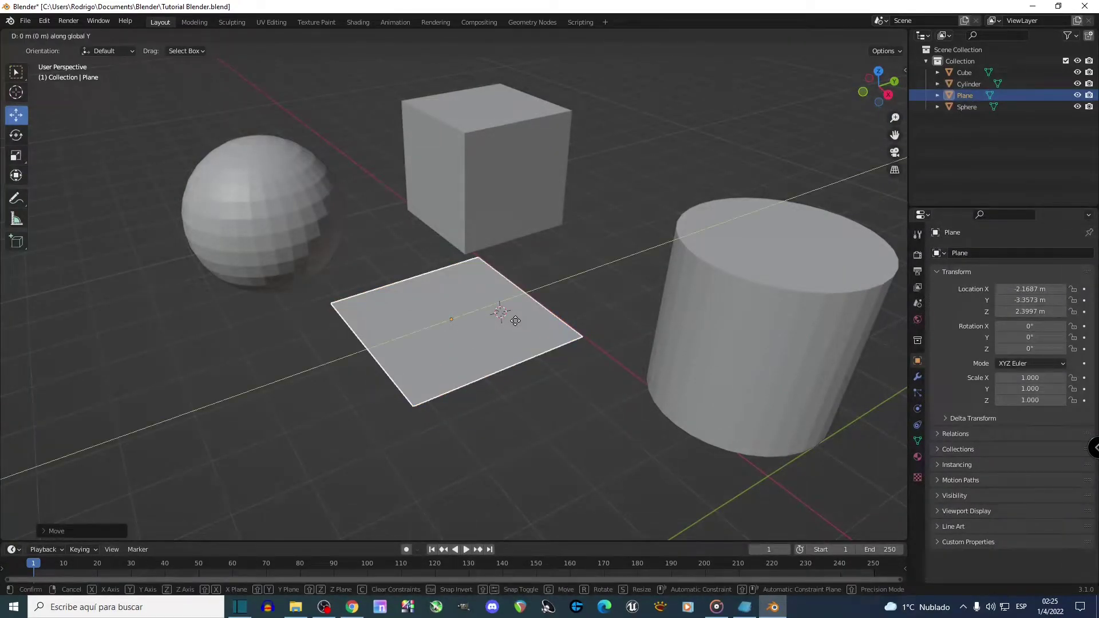
left_click(400, 349)
key("g")
key("x")
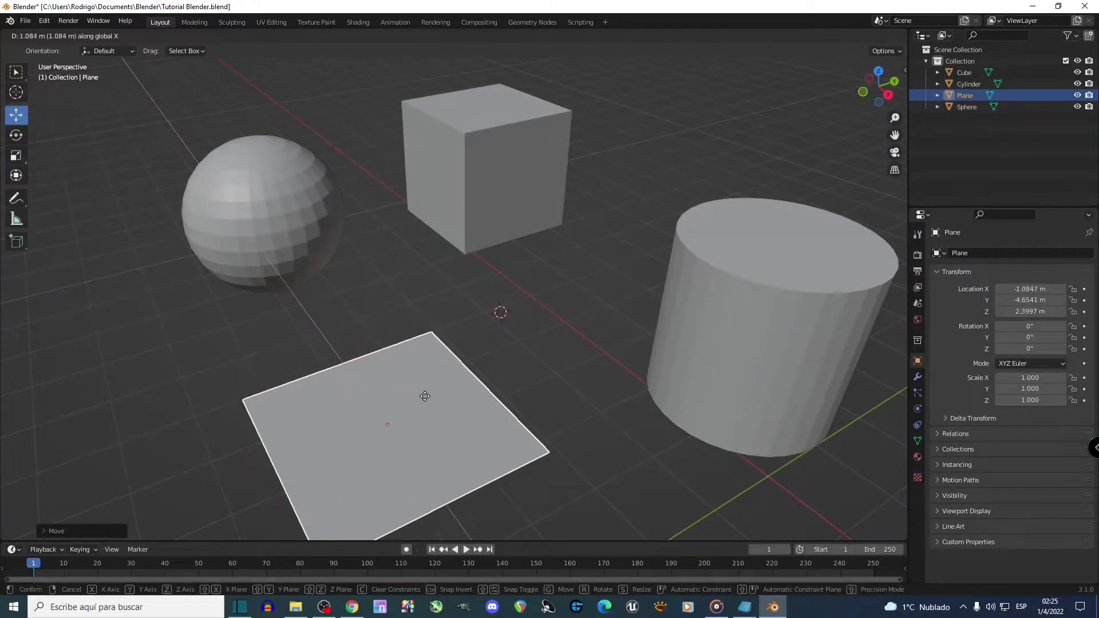
left_click(370, 345)
Move the plane constrained to the global Z axis to about 2.49 m
key("g")
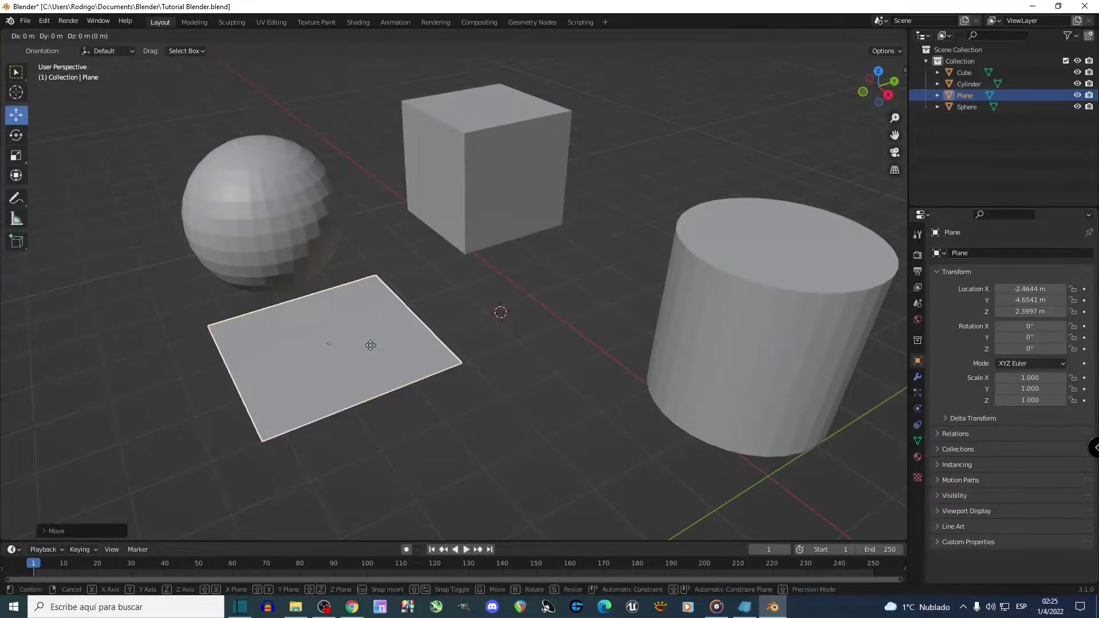
key("z")
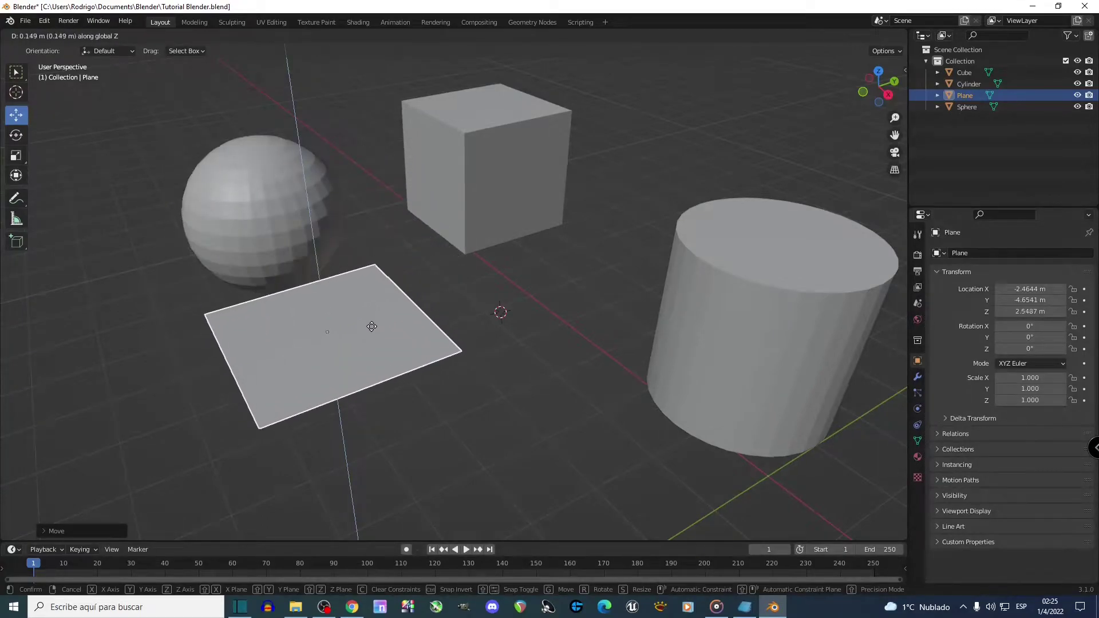
left_click(382, 335)
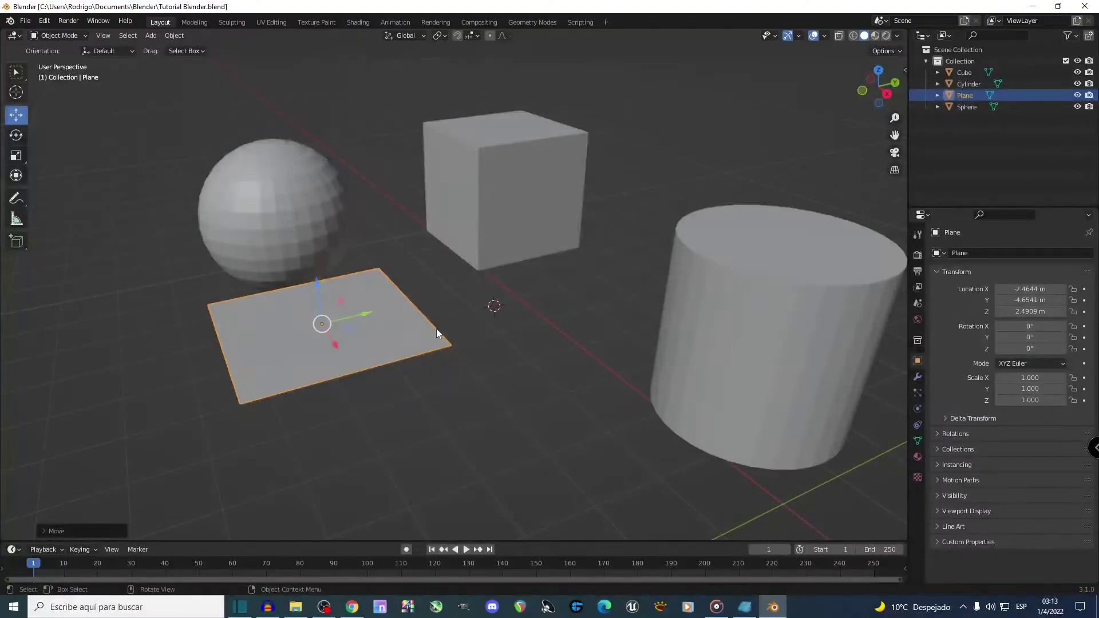
With the Rotate tool, rotate the plane to about X -5.73°, Y 23.6°, Z -30.6°
left_click(16, 135)
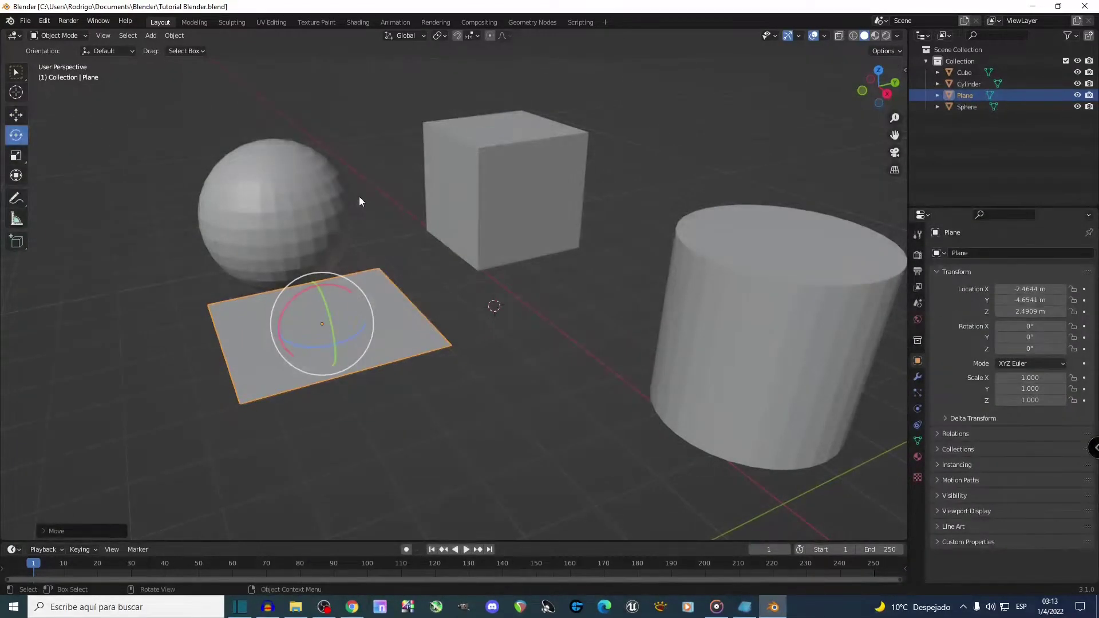
mouse_move(287, 305)
left_mouse_down()
mouse_move(329, 292)
mouse_move(289, 310)
left_mouse_up()
left_click_drag(314, 345, 336, 346)
Rotate the plane further with the rotation gizmo to about X 126°, Y 13.2°, Z 120°
middle_click_drag(341, 343, 383, 335)
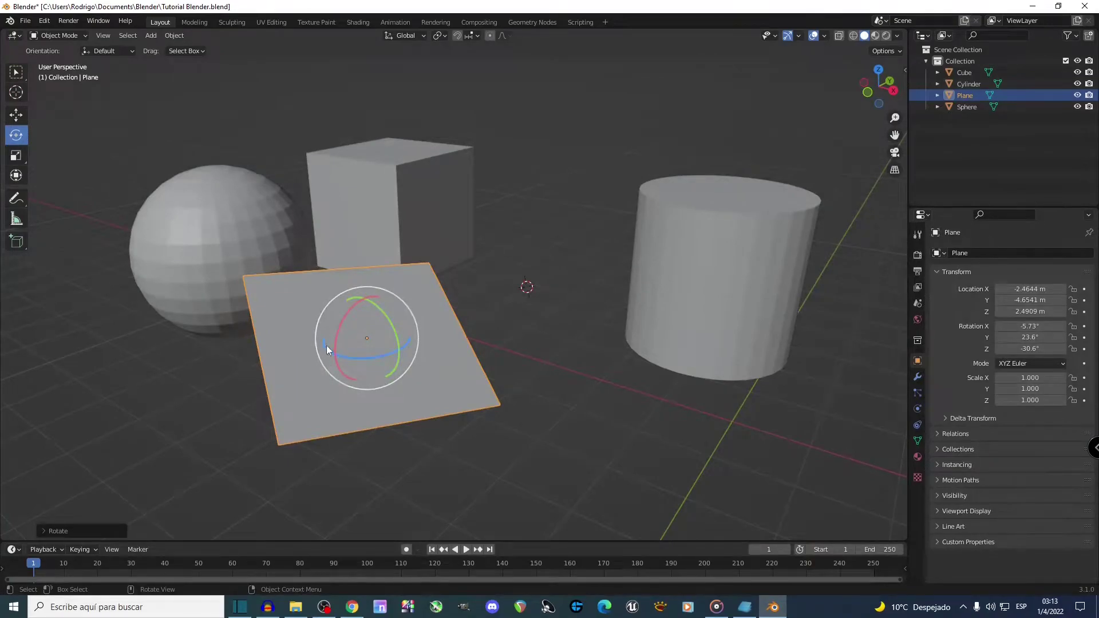
left_click_drag(317, 318, 376, 337)
middle_click_drag(377, 338, 332, 284)
left_click_drag(363, 253, 334, 269)
middle_click_drag(334, 269, 369, 261)
left_click_drag(421, 259, 416, 158)
middle_click_drag(391, 302, 489, 249)
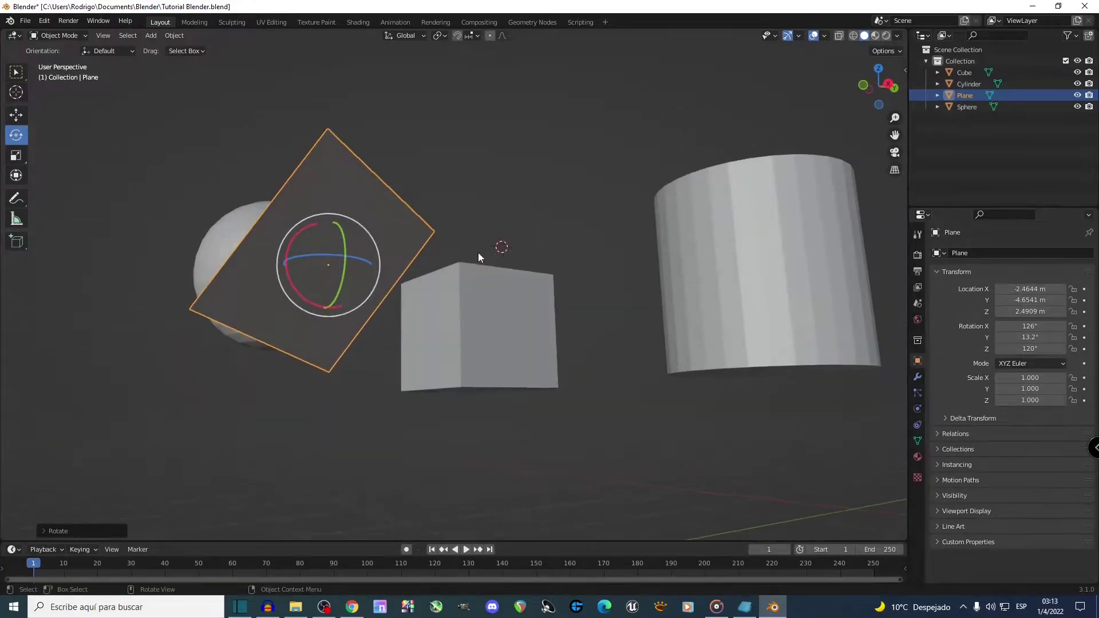
Rotate the plane freely with the trackball to about X -6.22°, Y 8.57°, Z -15°
left_click_drag(328, 265, 360, 245)
middle_click_drag(359, 246, 386, 293)
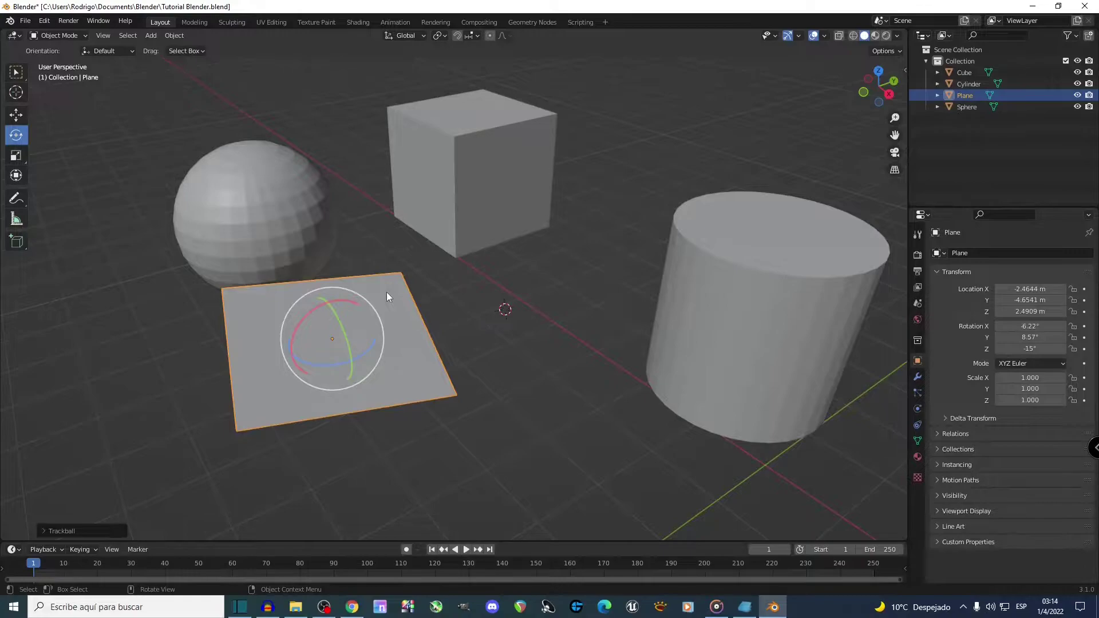
key("r")
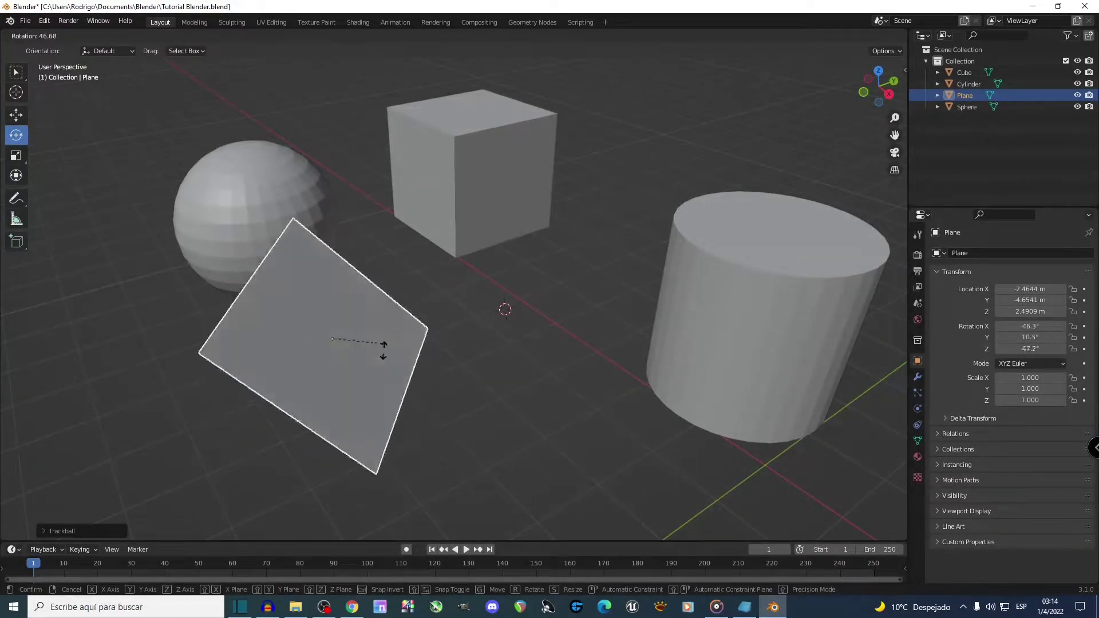
key("Escape")
Rotate the plane around global X to about X 13.7°, then around global Y to about Y 20.2°
key("r")
key("x")
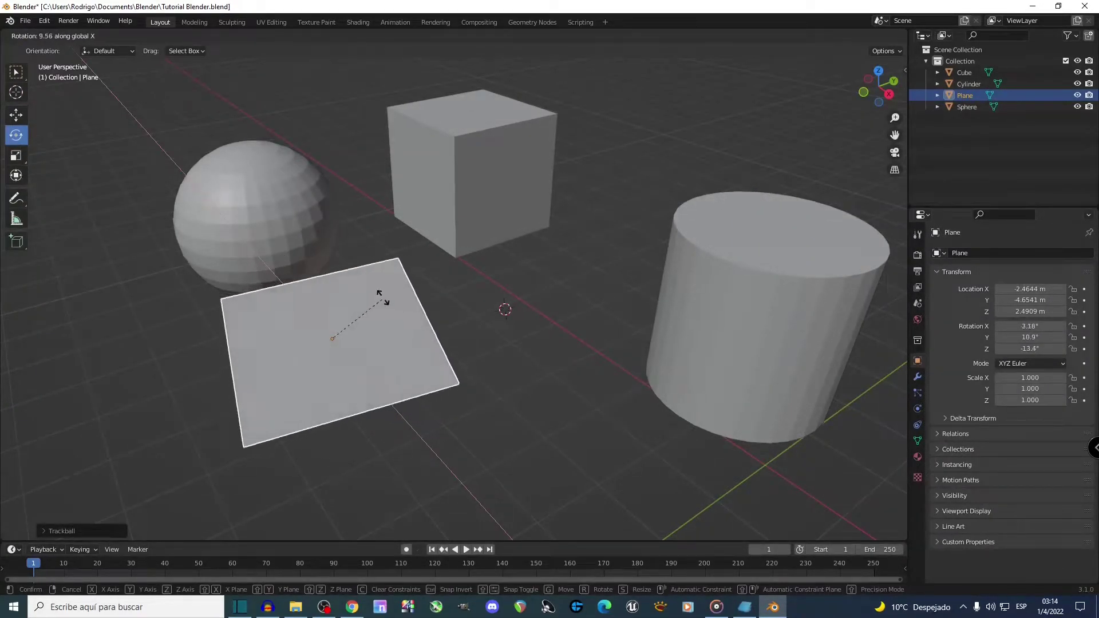
left_click(385, 284)
key("r")
key("y")
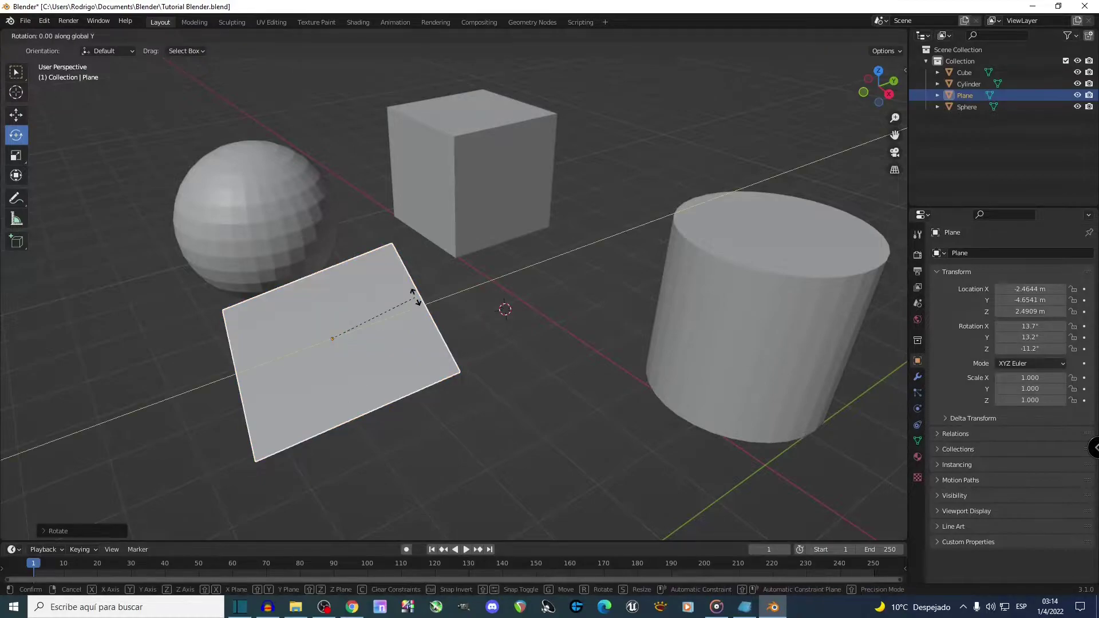
key("Escape")
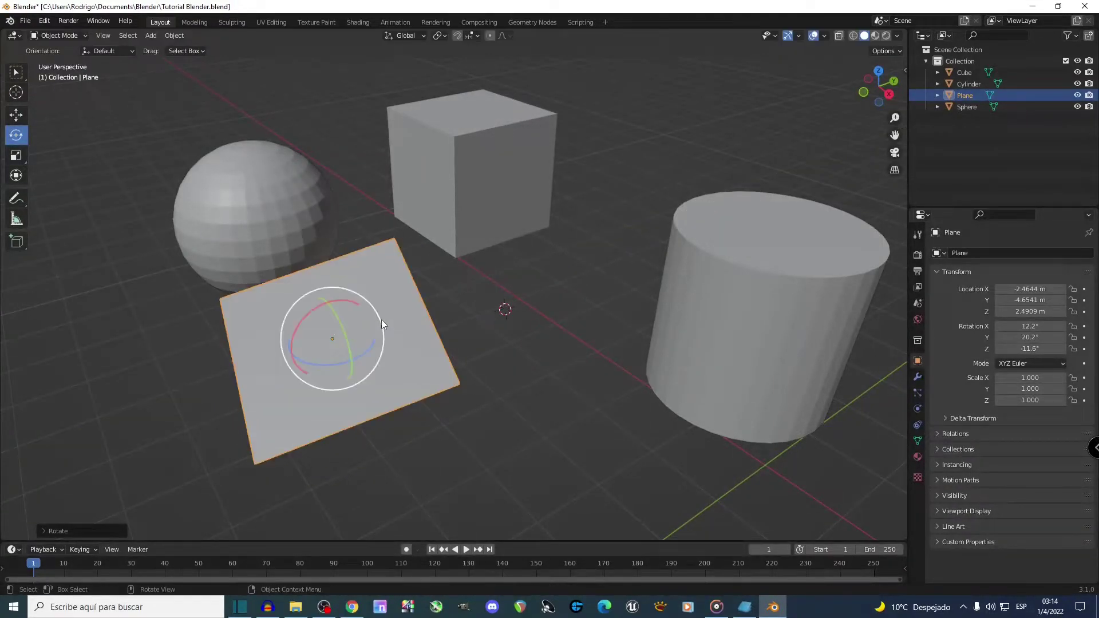
Rotate the plane around global Z to about -78.7°, then clear its rotation
key("r")
key("z")
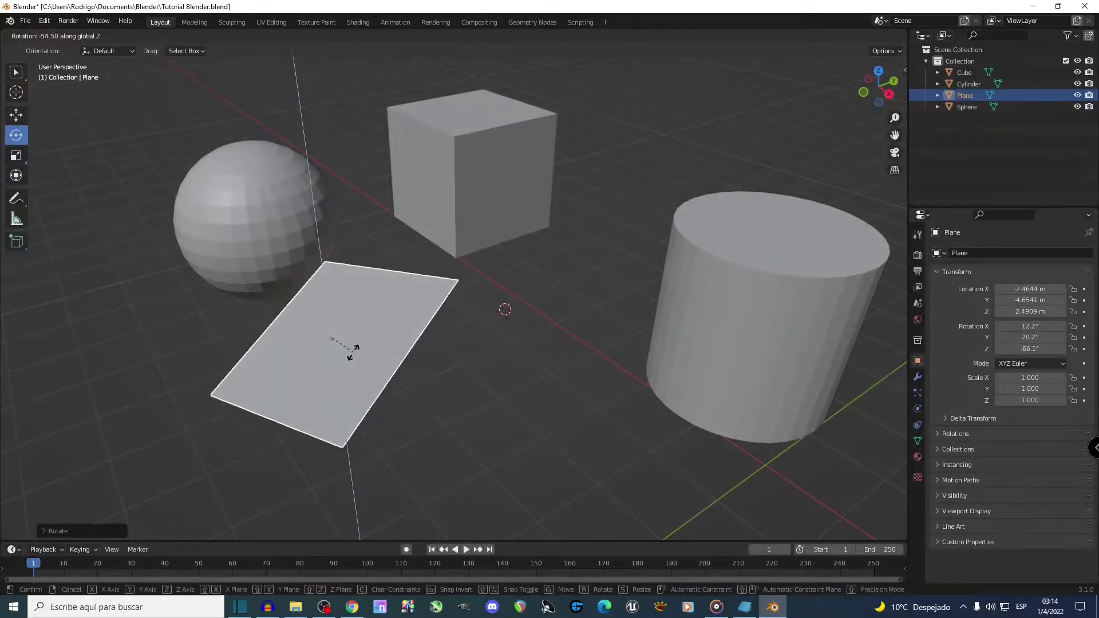
left_click(342, 348)
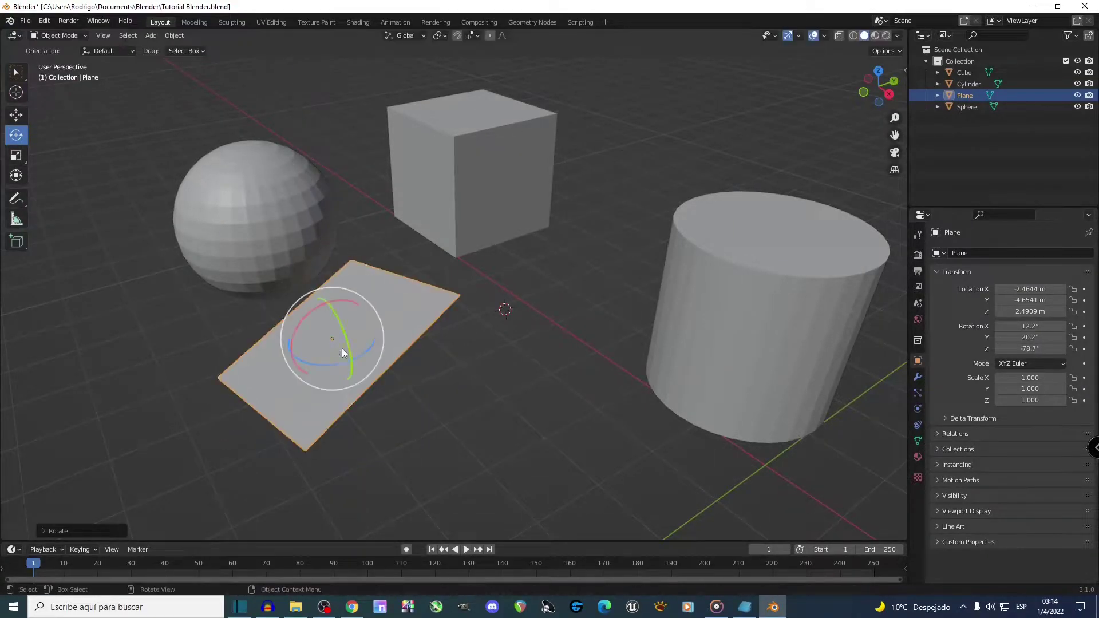
middle_click_drag(503, 312, 456, 277)
key("alt+r")
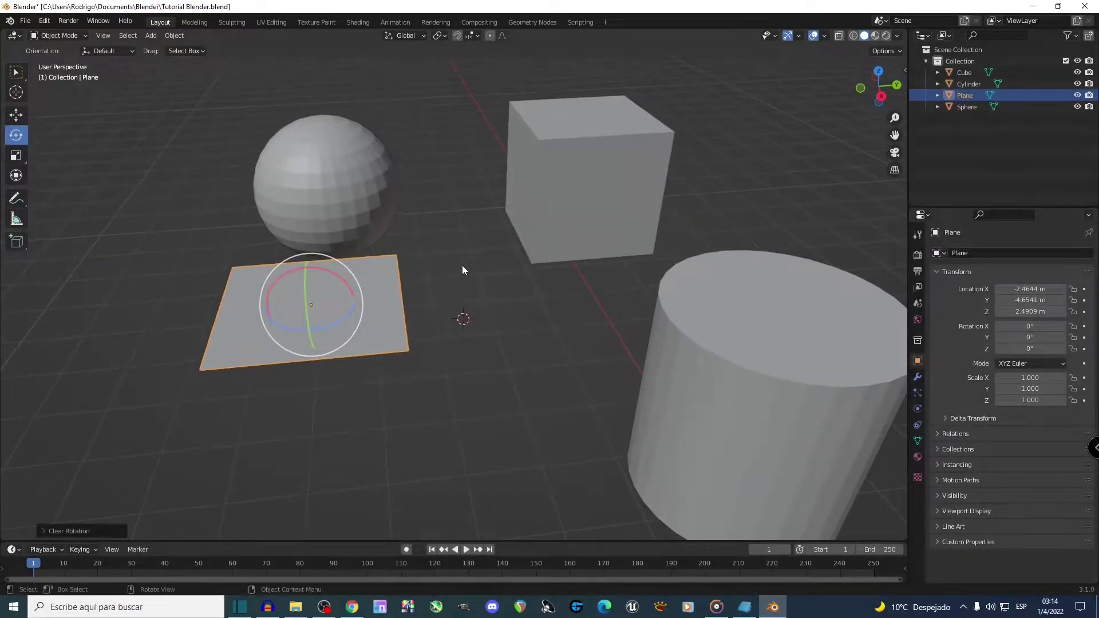
With the Move tool, move the cube to about X -3.38 m, Y -1.43 m, then clear its location
left_click(540, 222)
left_click(21, 116)
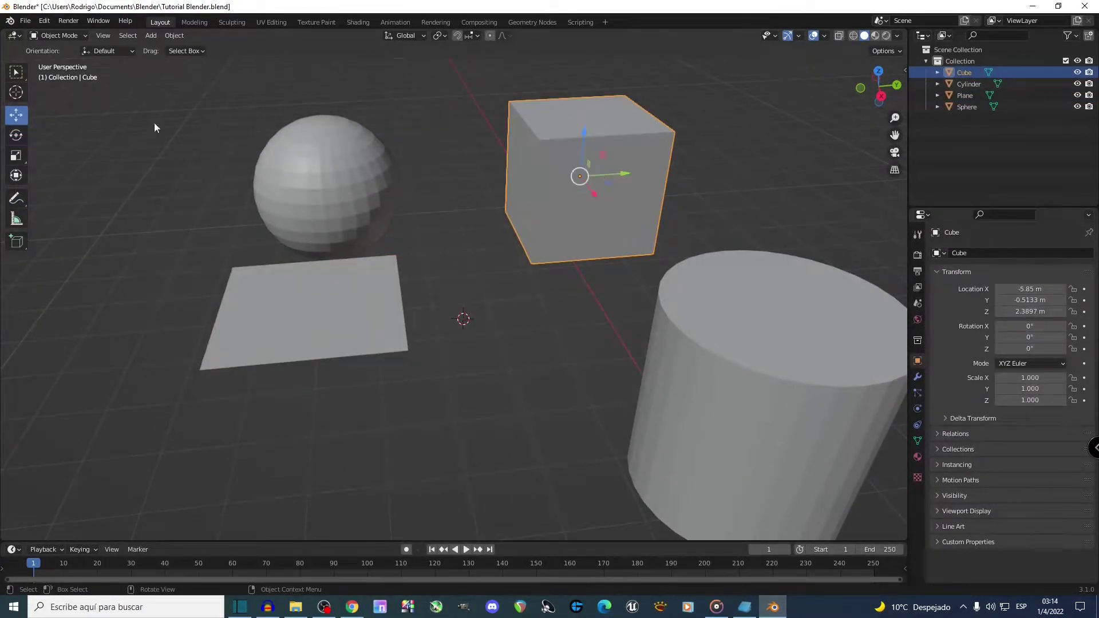
left_click_drag(618, 182, 584, 274)
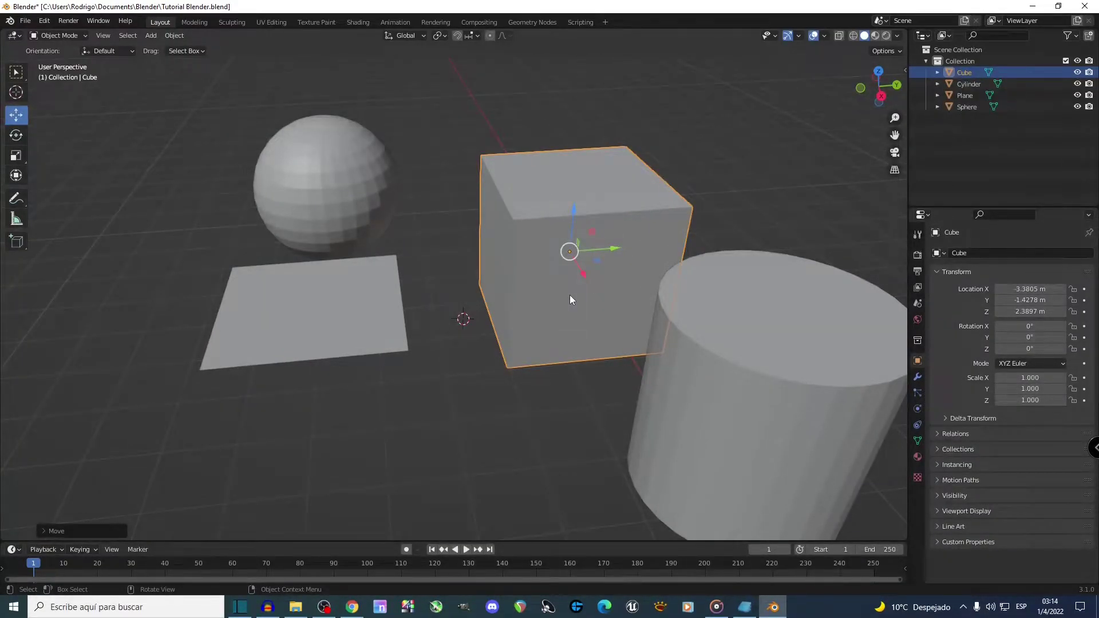
key("alt+g")
middle_click_drag(569, 294, 627, 276)
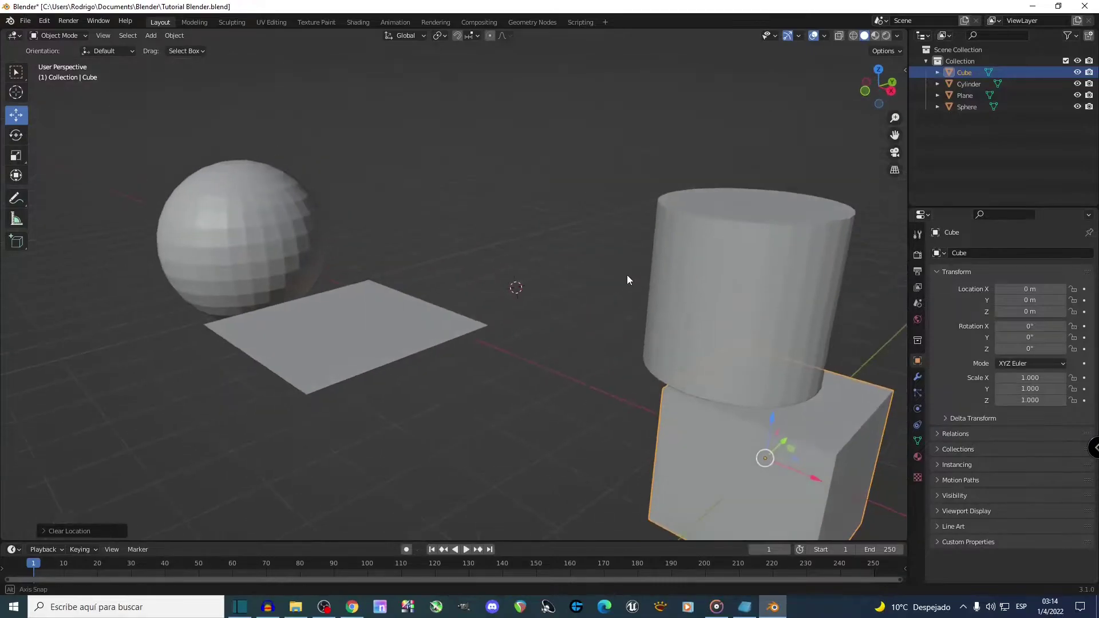
scroll(658, 383, "down", 2)
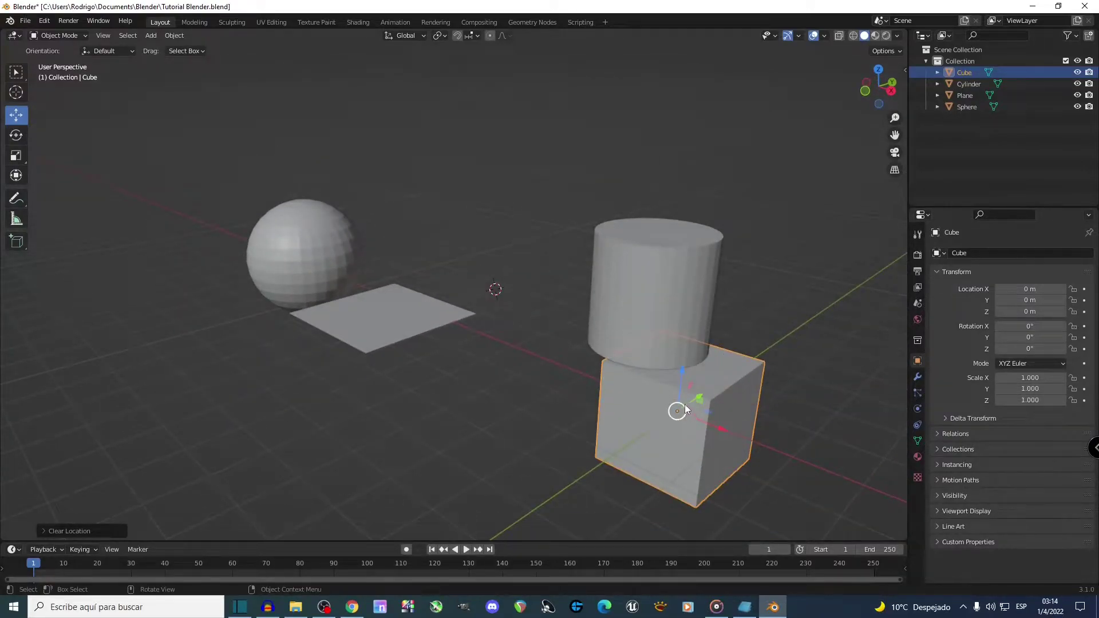
Clear the location of the sphere and of the cylinder to send both to the origin
left_click(315, 264)
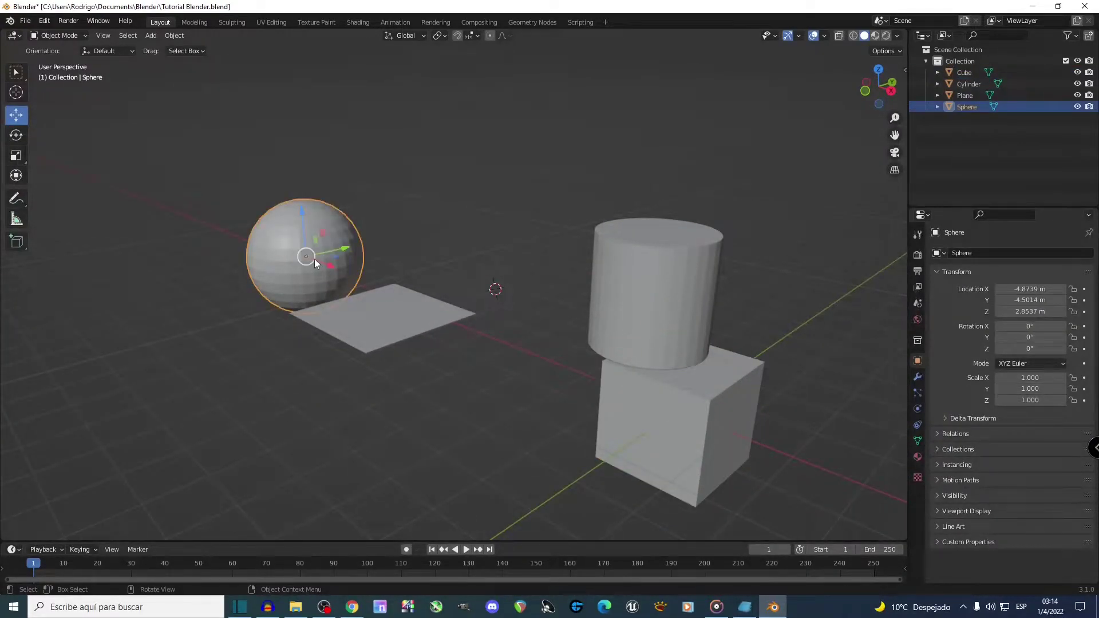
key("alt+g")
left_click(640, 281)
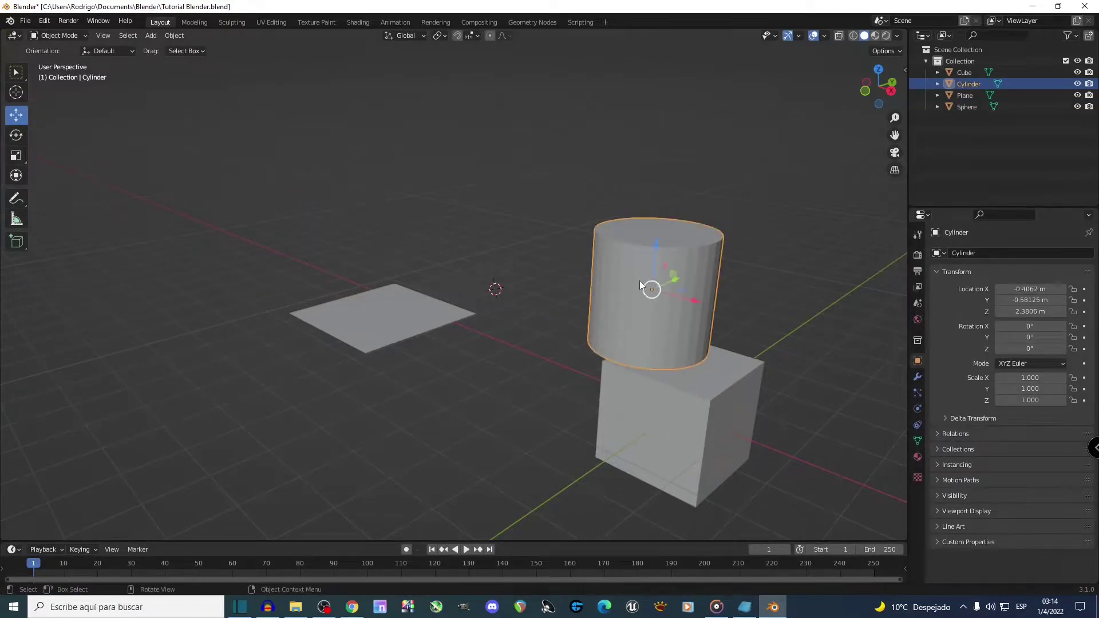
key("alt+g")
Move the cylinder along global X beside the plane, then move the cube to about X 1.33 m, Y 0.79 m, Z 2.13 m
key("g")
key("x")
left_click(514, 341)
left_click(690, 421)
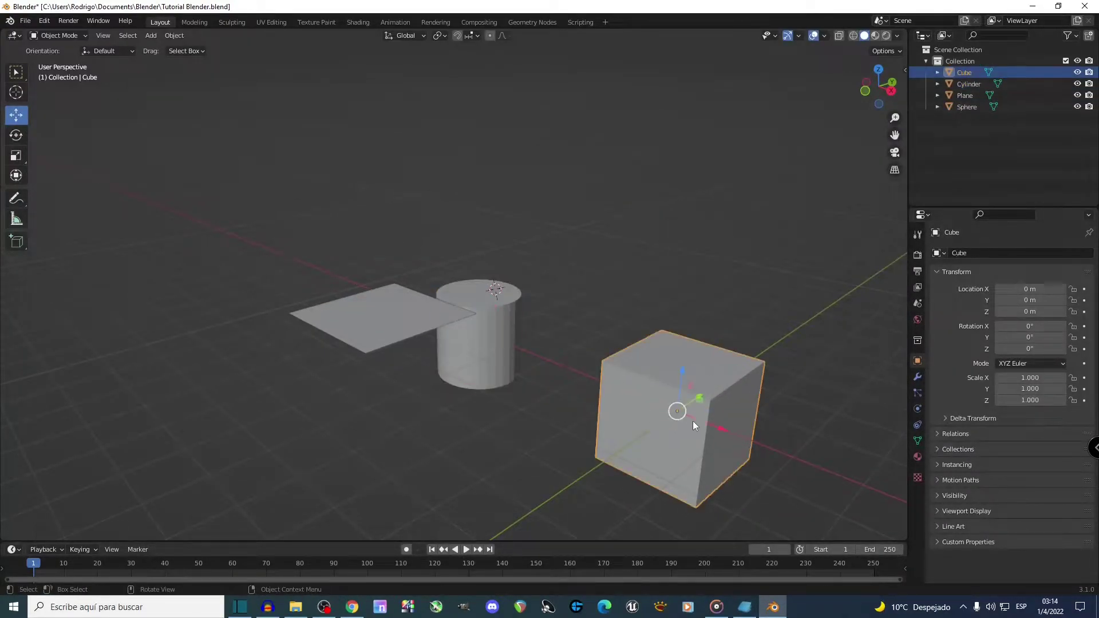
key("g")
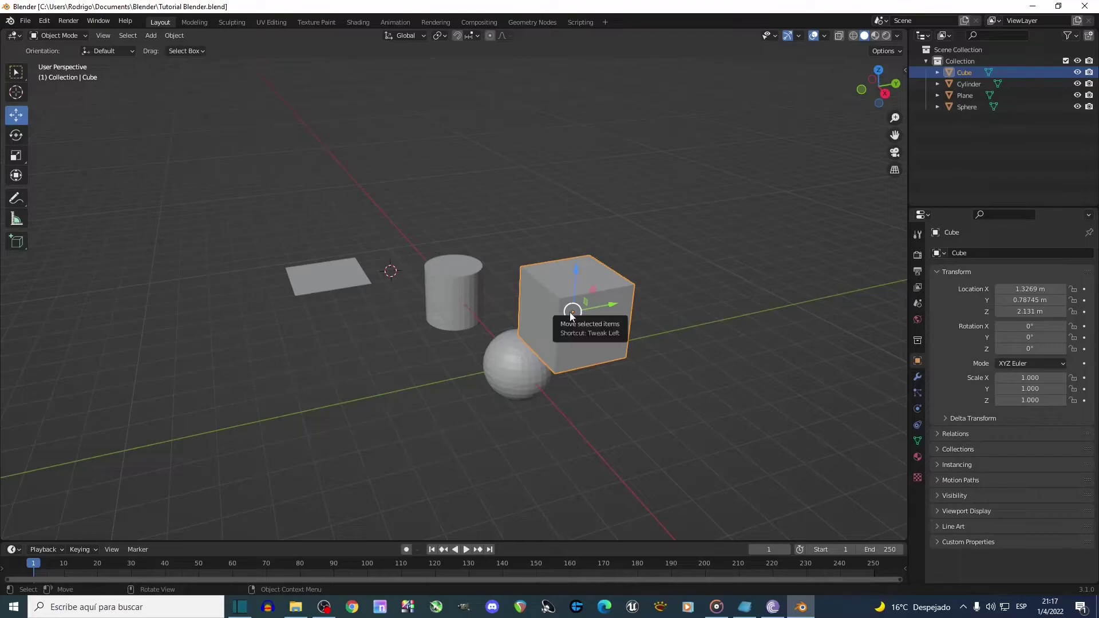
With the Scale tool, enlarge the cube uniformly and along single axes to about X 2.938, Y 3.198, Z 2.319
left_click(17, 156)
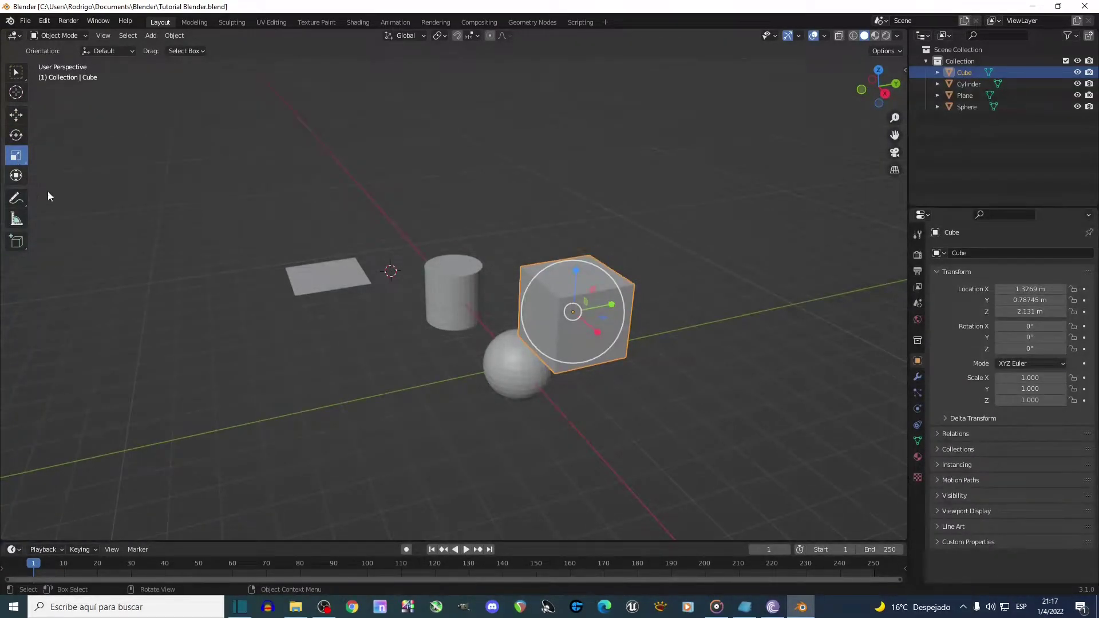
middle_click_drag(527, 298, 523, 304)
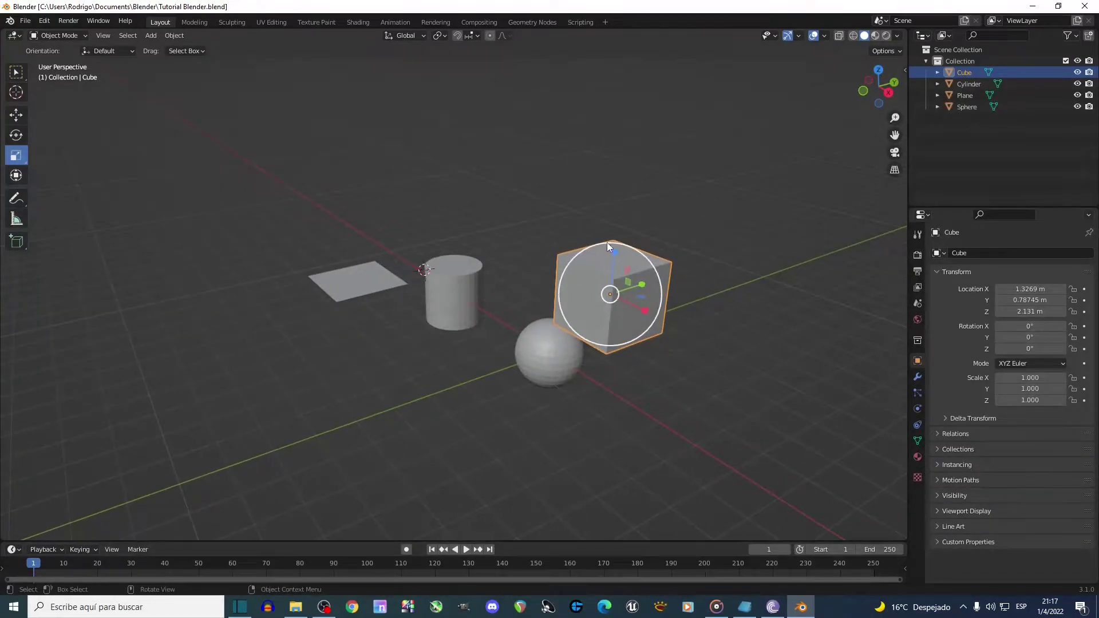
left_click_drag(574, 290, 551, 286)
middle_click_drag(551, 285, 635, 308)
left_click_drag(610, 309, 654, 305)
middle_click_drag(655, 305, 691, 340)
left_click_drag(693, 321, 722, 346)
middle_click_drag(722, 345, 693, 253)
left_click_drag(666, 217, 671, 197)
middle_click_drag(717, 312, 693, 323)
scroll(692, 323, "down", 2)
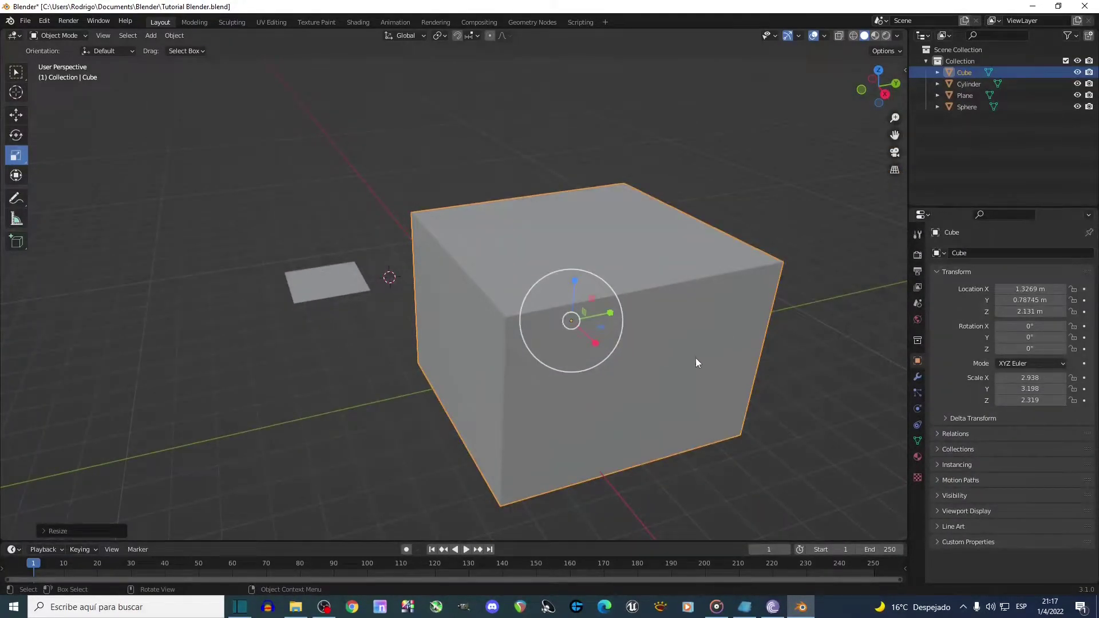
Shrink the cube uniformly to about X scale 1.843, then scale it along global Z to about 2.319
key("s")
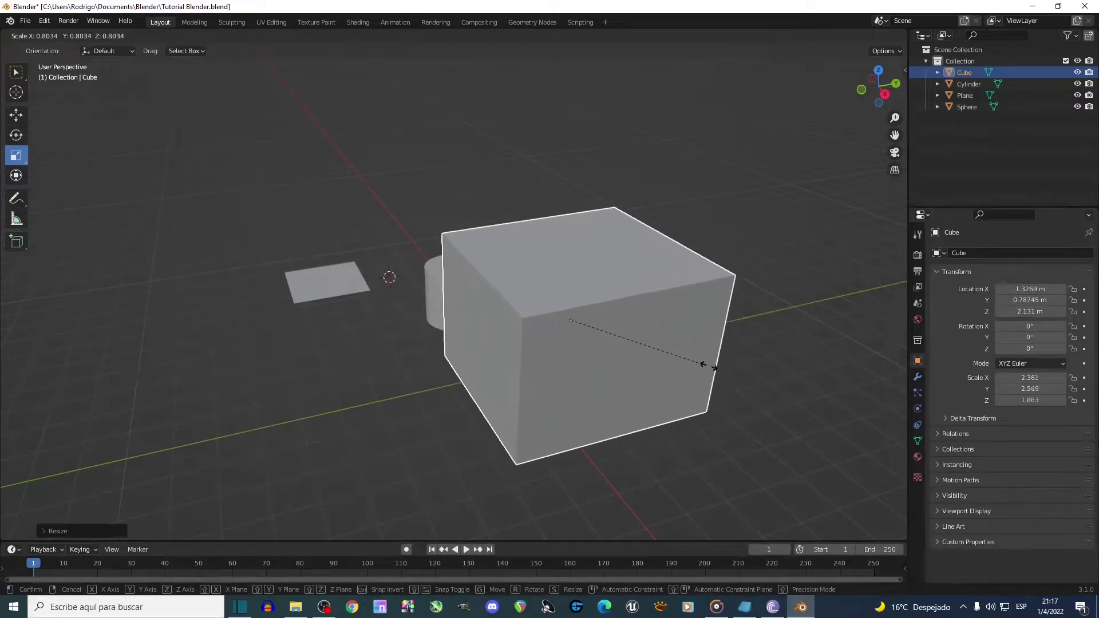
left_click(676, 364)
key("s")
key("z")
left_click(645, 389)
Scale the cube along global Y to about 3.486, then along global X to about 3.866
key("s")
key("y")
left_click(721, 414)
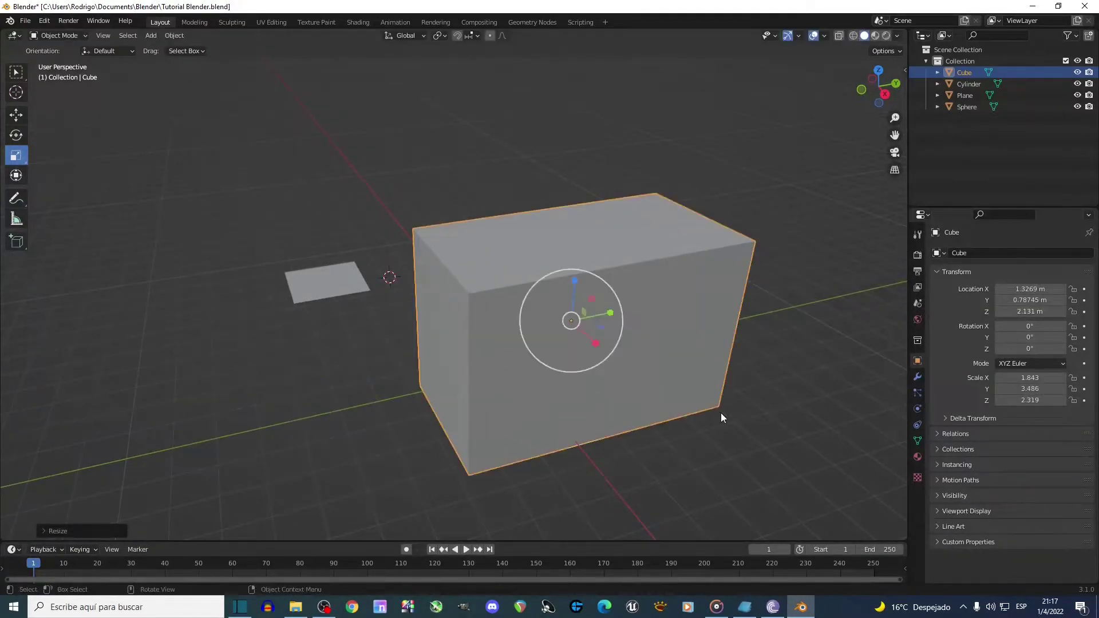
key("s")
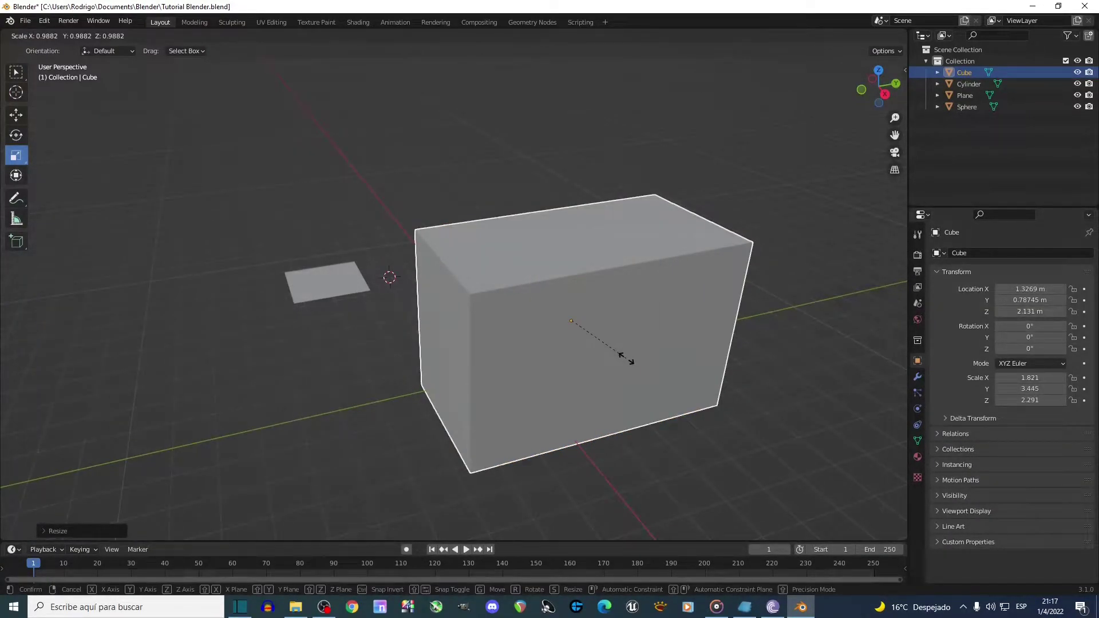
key("x")
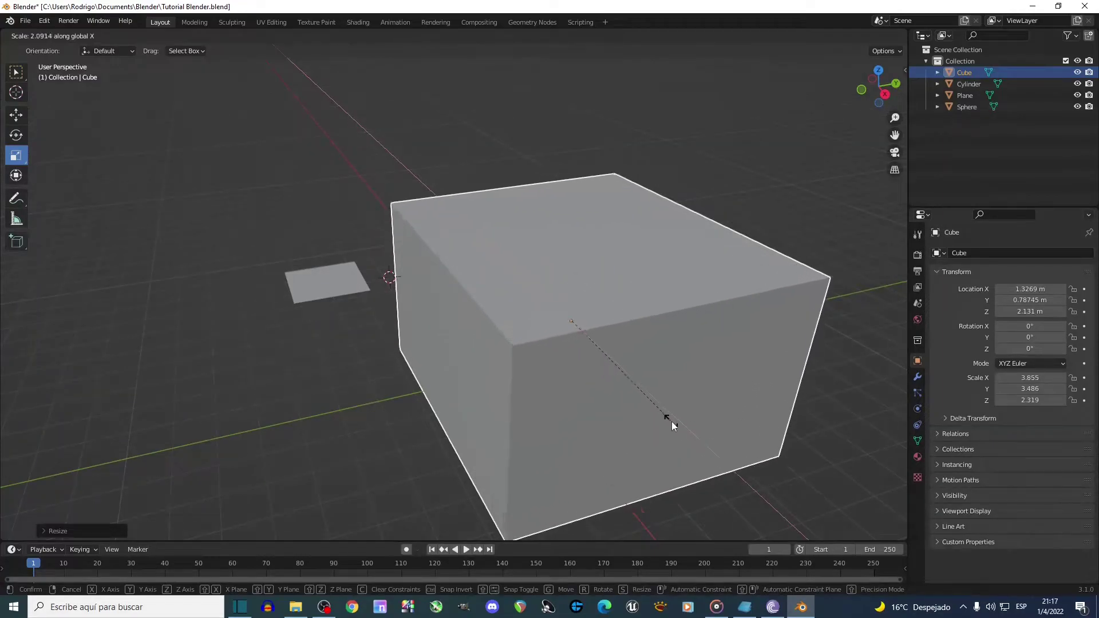
left_click(658, 411)
mouse_move(647, 402)
middle_mouse_down()
mouse_move(717, 389)
mouse_move(641, 393)
middle_mouse_up()
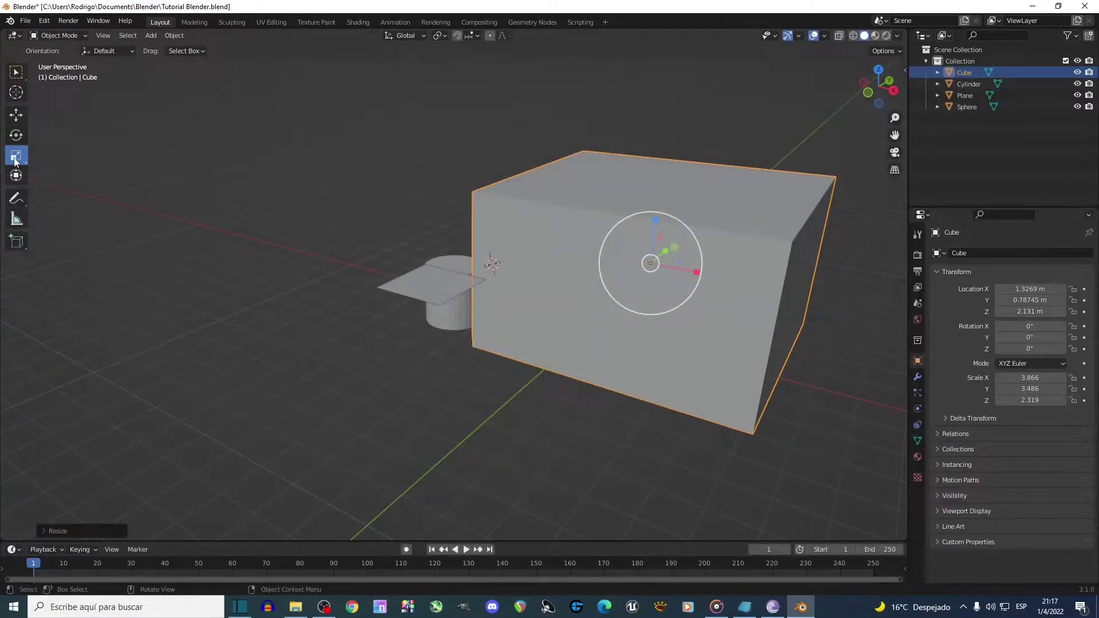
With the Scale Cage tool, stretch the cube from its cage handles to about Y scale 3.913 and Z scale 2.825
left_click(16, 159)
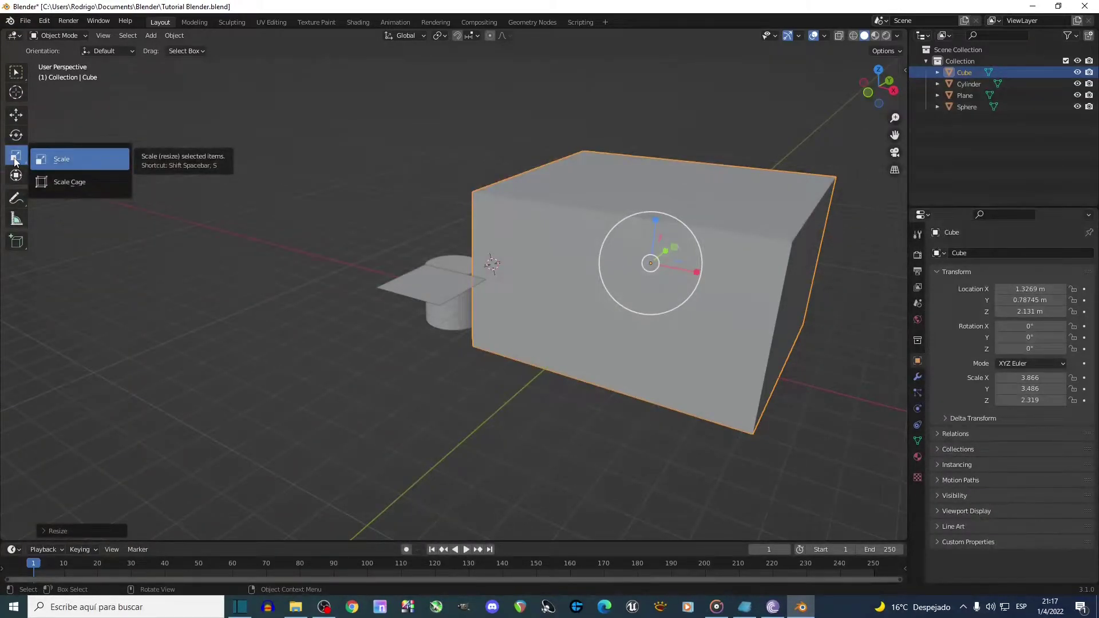
left_click(48, 183)
middle_click_drag(423, 298, 481, 342)
mouse_move(481, 342)
left_mouse_down()
mouse_move(435, 346)
mouse_move(483, 350)
left_mouse_up()
mouse_move(498, 411)
left_mouse_down()
mouse_move(466, 432)
mouse_move(401, 437)
mouse_move(504, 409)
left_mouse_up()
middle_click_drag(504, 406, 548, 389)
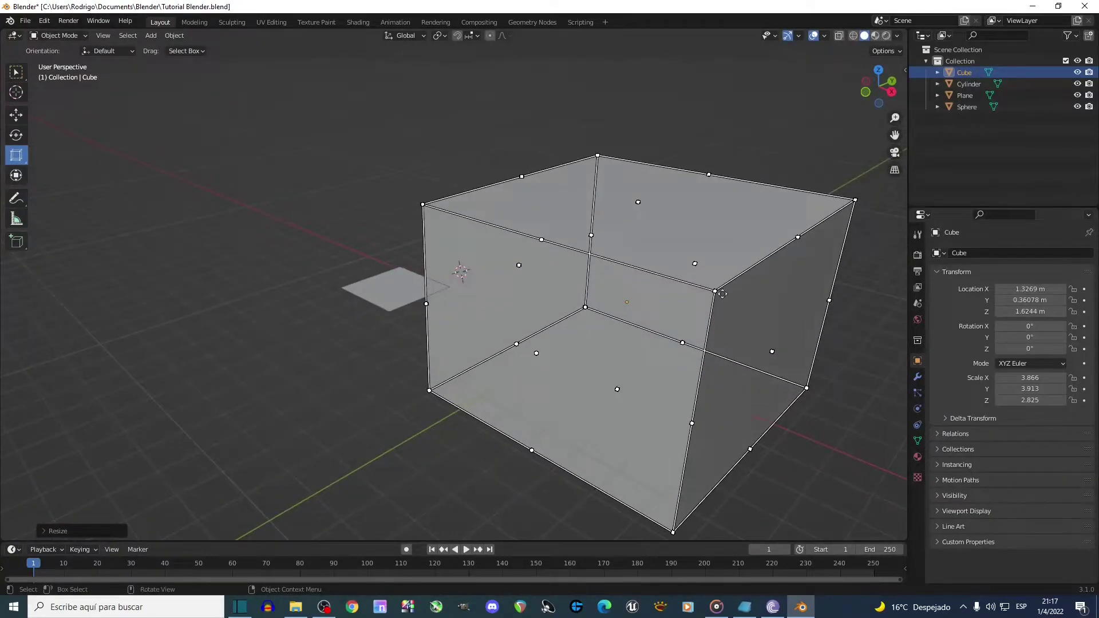
Enlarge the cube with the scale cage to about X 6.109, Y 5.499, Z 3.485, then clear its scale
middle_click_drag(704, 308, 765, 245)
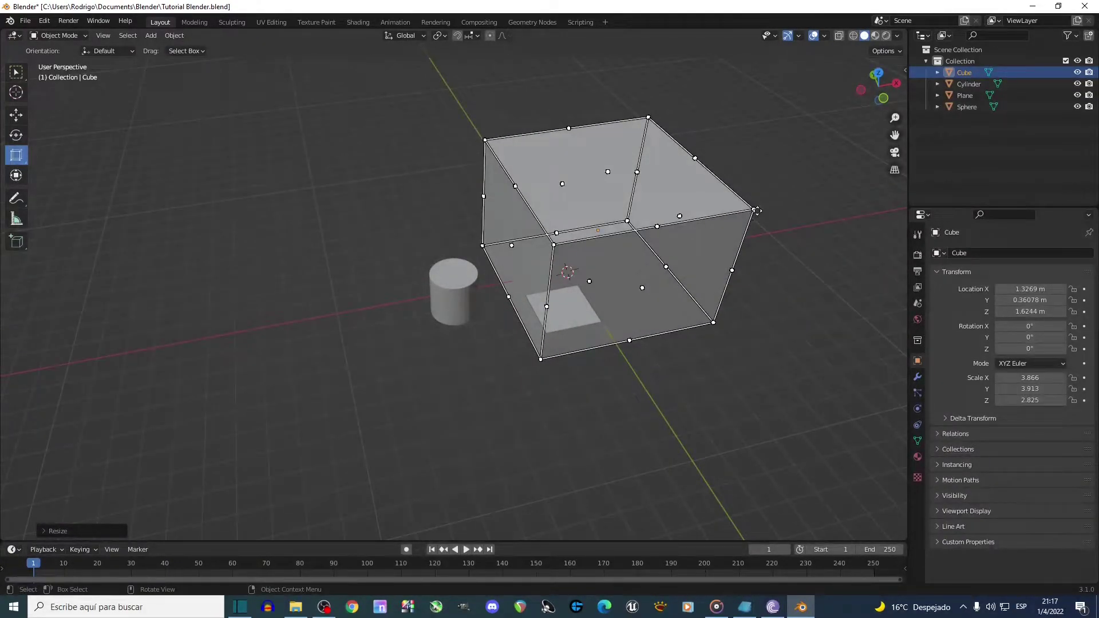
left_click_drag(757, 210, 791, 204)
left_click_drag(481, 193, 422, 172)
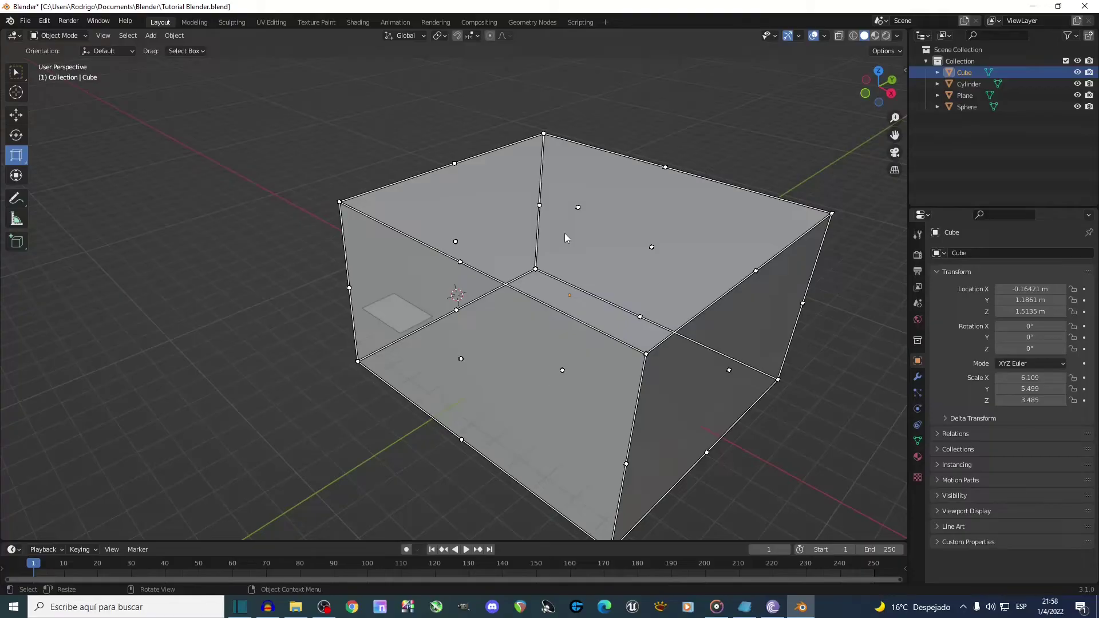
key("alt")
key("alt+s")
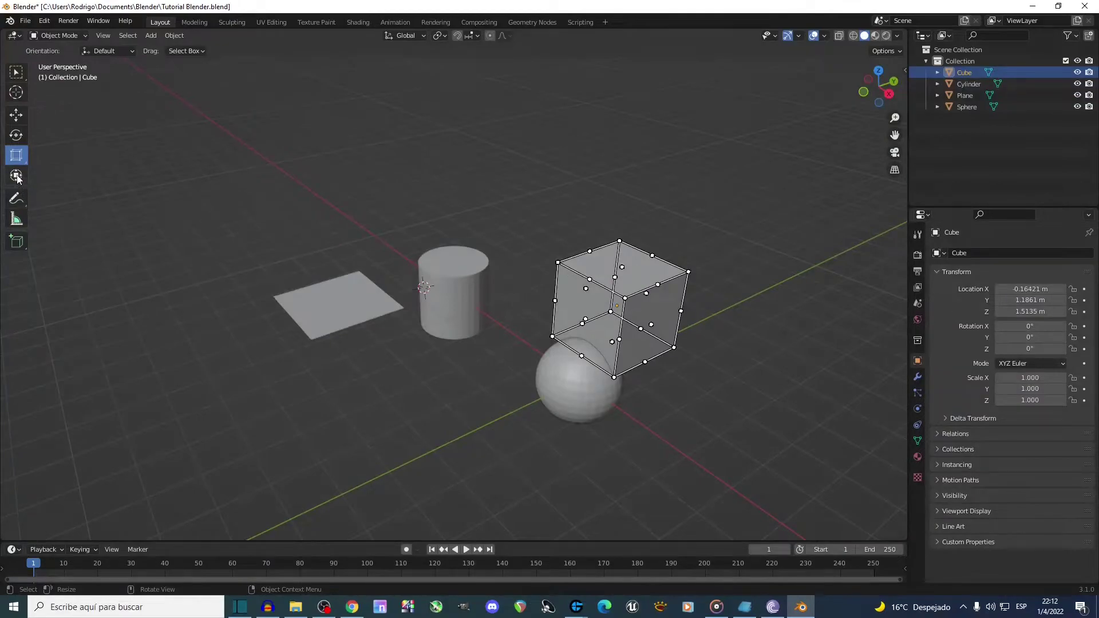
With the Transform tool, rotate the cube to X 18.1°, scale it to about Y 1.538, Z 1.071, and move it to about Y 1.68 m, Z 2.32 m
left_click(16, 176)
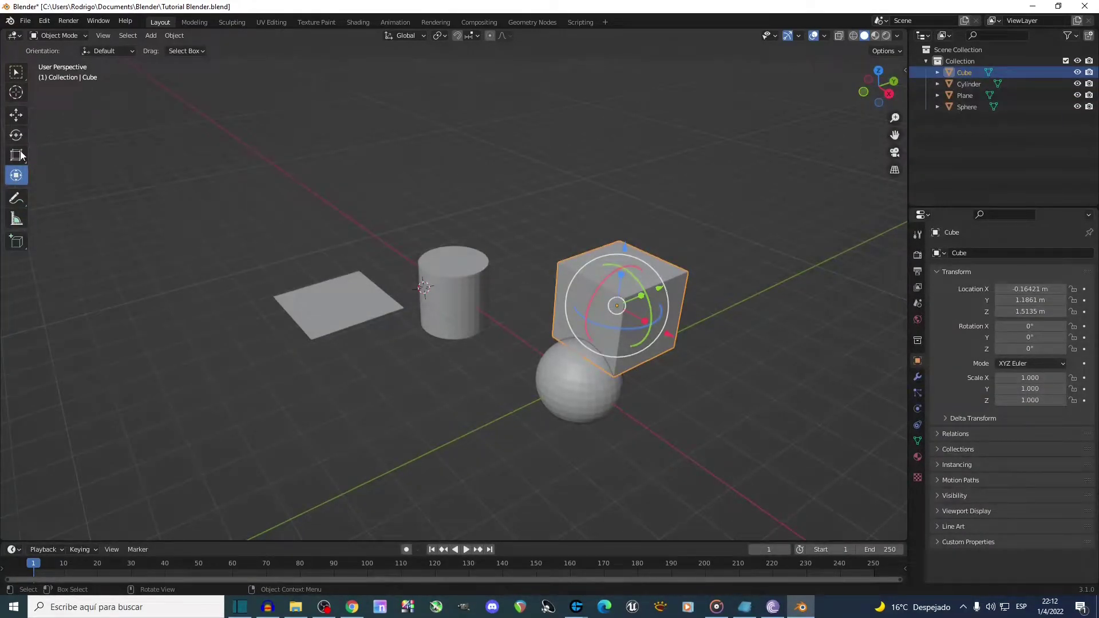
middle_click_drag(633, 280, 606, 291)
scroll(563, 330, "up", 3)
left_click_drag(643, 325, 637, 334)
middle_click_drag(715, 356, 694, 339)
left_click_drag(641, 326, 620, 212)
left_click_drag(675, 264, 718, 255)
scroll(504, 390, "down", 2)
middle_click_drag(451, 388, 464, 389)
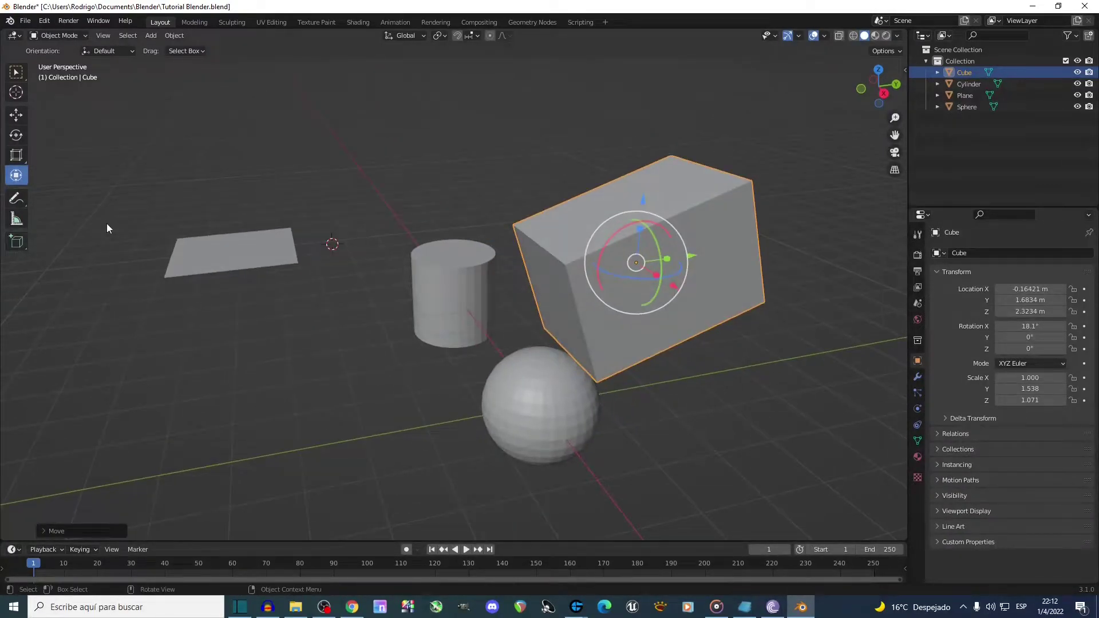
With the Annotate tool, handwrite HOLA in the viewport above the cylinder
left_click(19, 200)
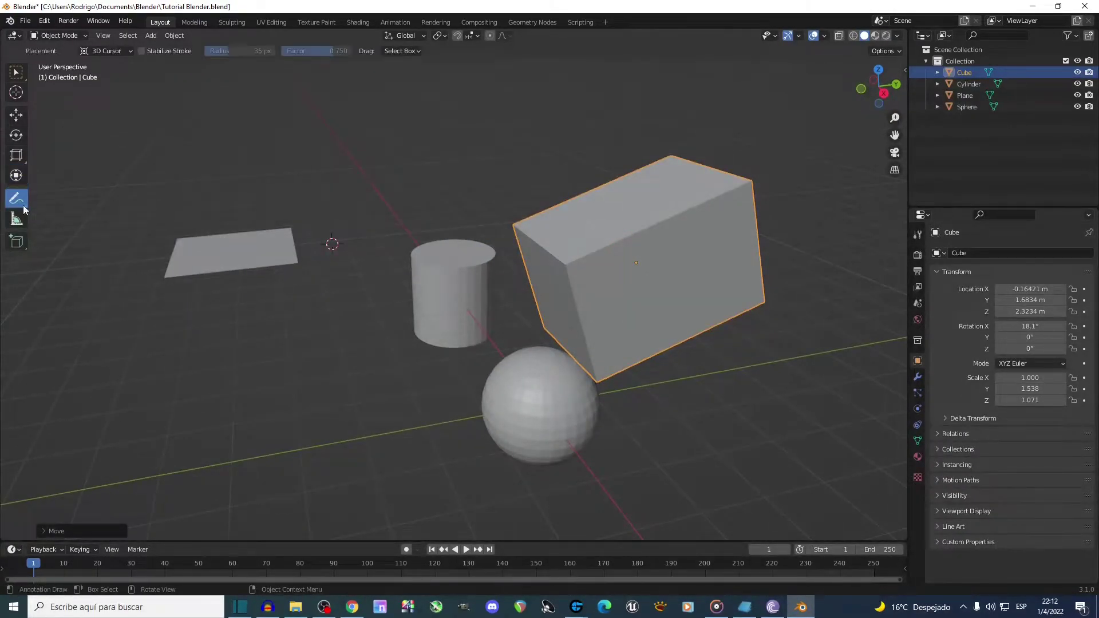
middle_click_drag(307, 244, 302, 252)
scroll(302, 252, "down", 1)
mouse_move(366, 138)
left_mouse_down()
mouse_move(358, 173)
mouse_move(378, 174)
left_mouse_up()
left_click_drag(427, 148, 417, 173)
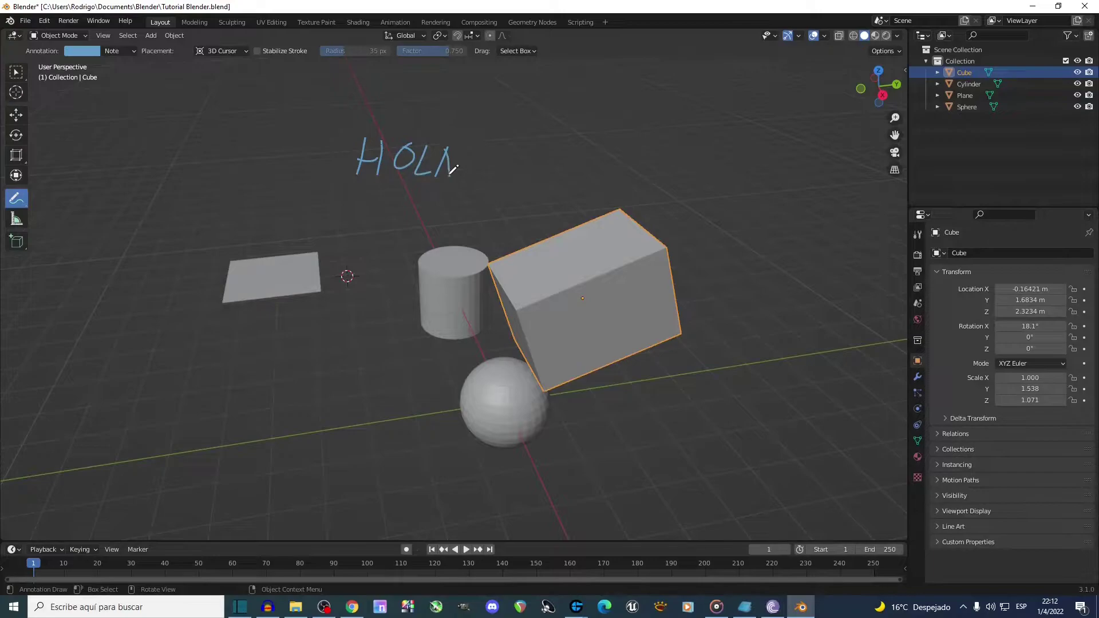
With the Annotate Line tool, draw an arrow from below HOLA toward the gap between the cylinder and cube
left_click(24, 201)
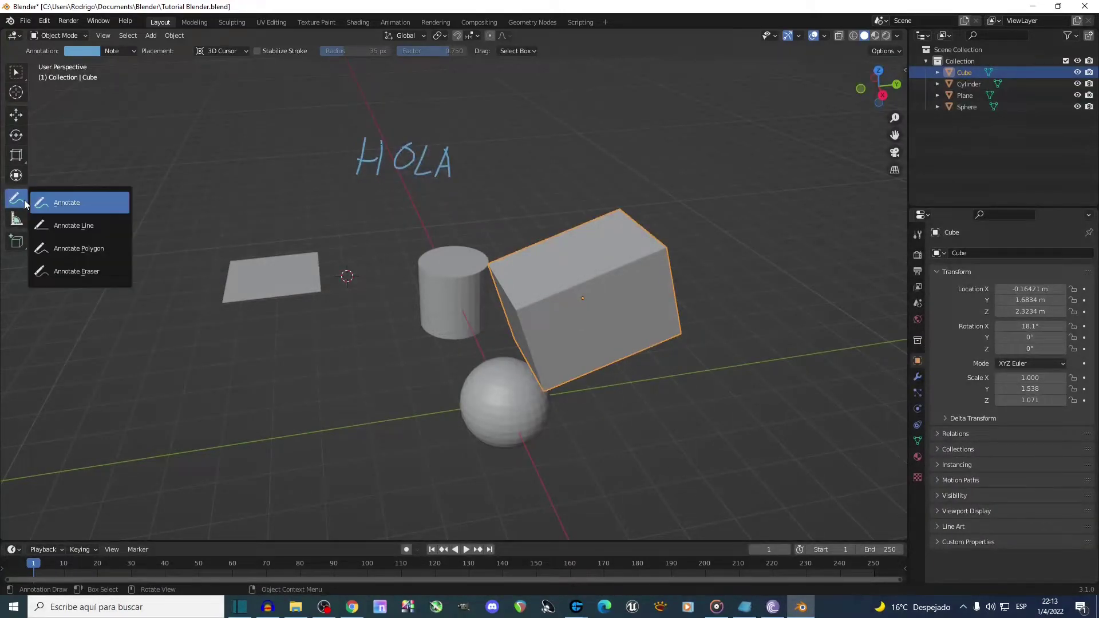
left_click(51, 229)
left_click_drag(419, 194, 465, 225)
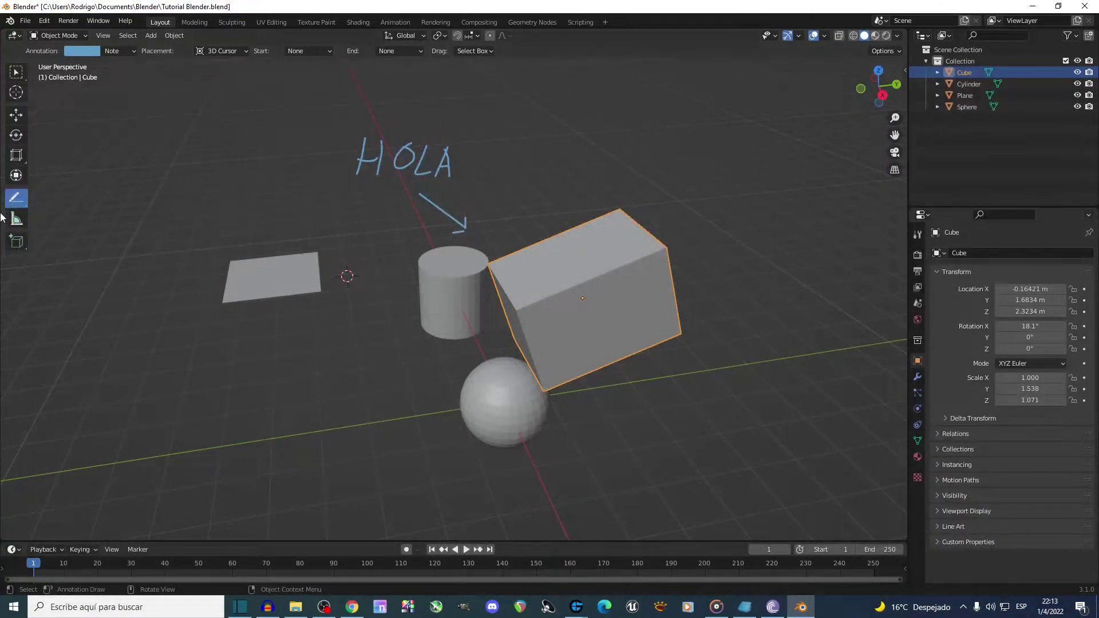
With the Annotate Polygon tool, outline the flat plane with a multi-sided shape
left_click(19, 202)
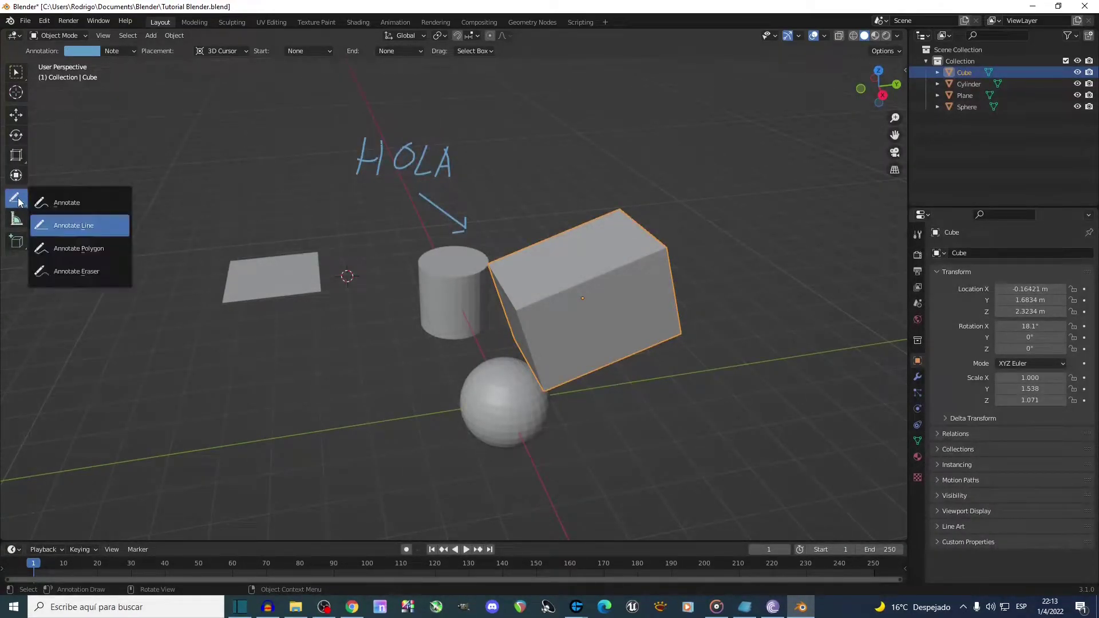
left_click(94, 252)
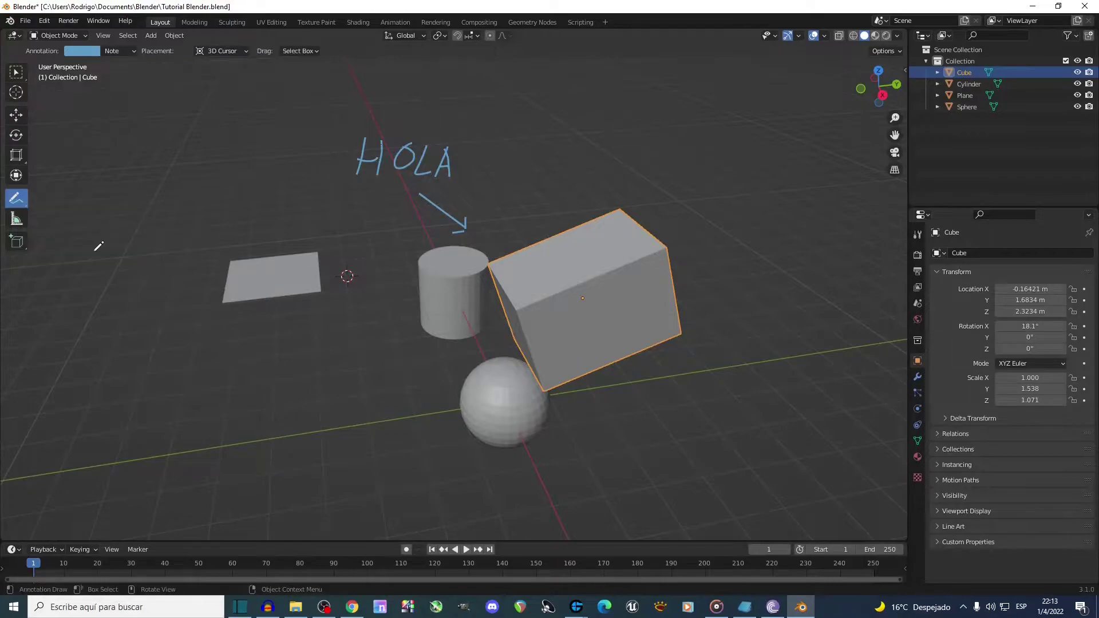
left_click(332, 237)
left_click(220, 328)
left_click(191, 280)
left_click(233, 235)
key("Return")
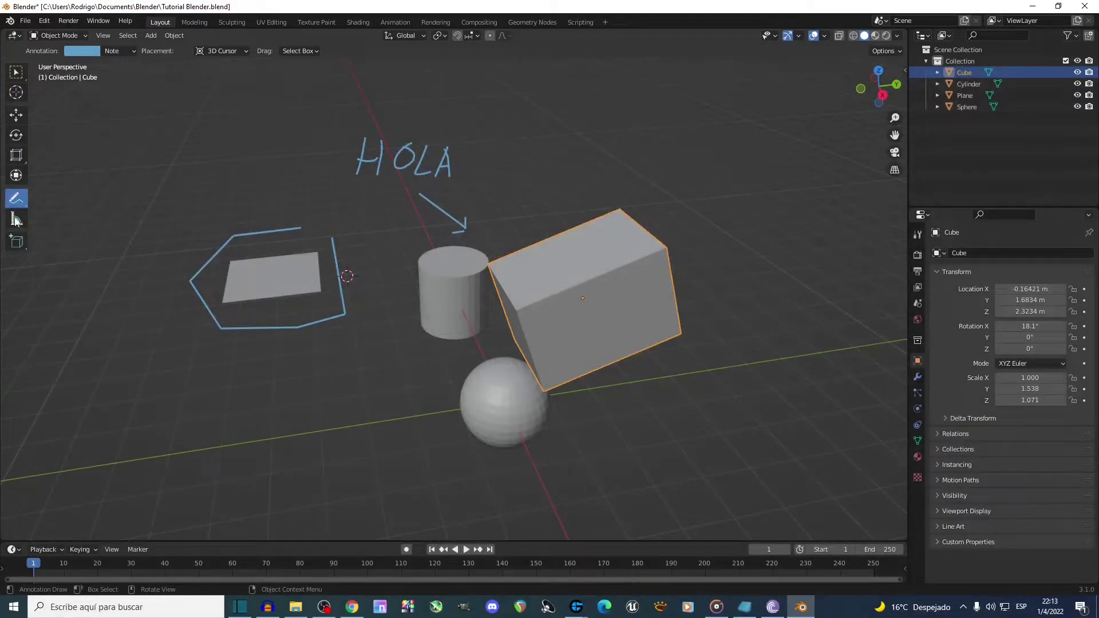
Set the Annotate Eraser radius to 77 px and erase all annotations in the viewport
left_click_drag(9, 204, 46, 269)
mouse_move(284, 224)
left_mouse_down()
mouse_move(191, 269)
mouse_move(260, 326)
mouse_move(332, 282)
left_mouse_up()
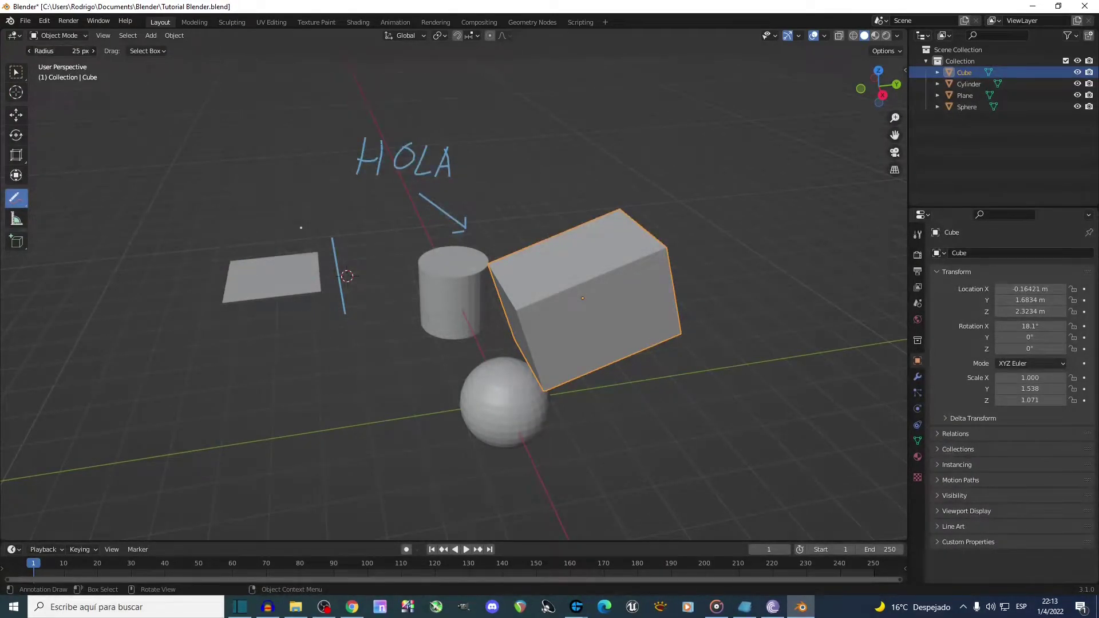
left_click_drag(67, 52, 82, 52)
left_click_drag(350, 210, 472, 204)
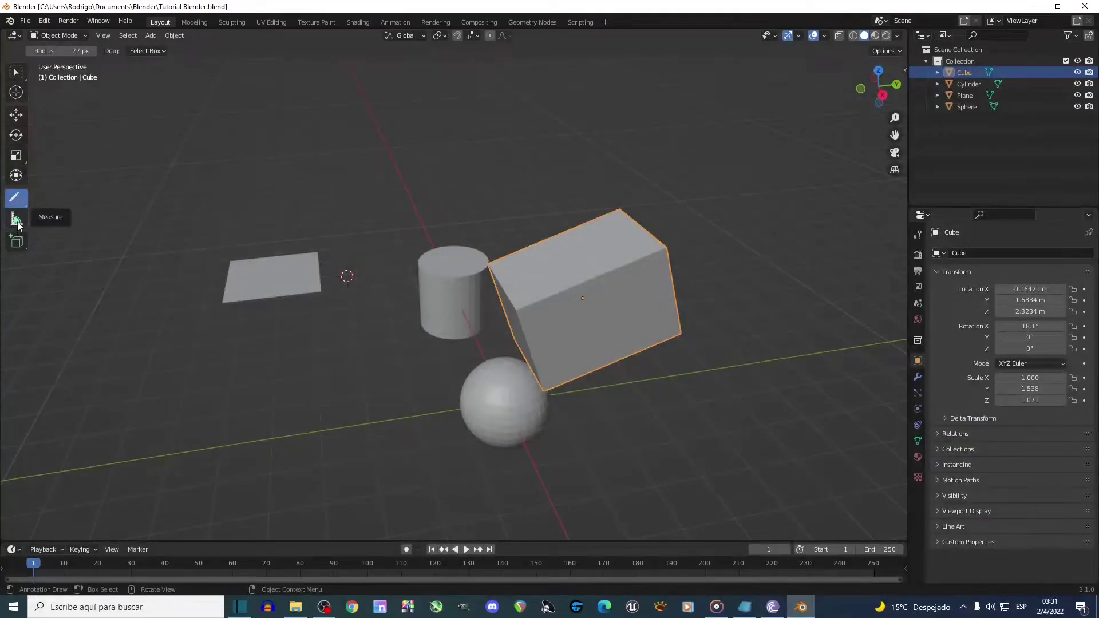
With the Measure tool, place one ruler in the empty space near the plane and another across the plane's near side
left_click(16, 218)
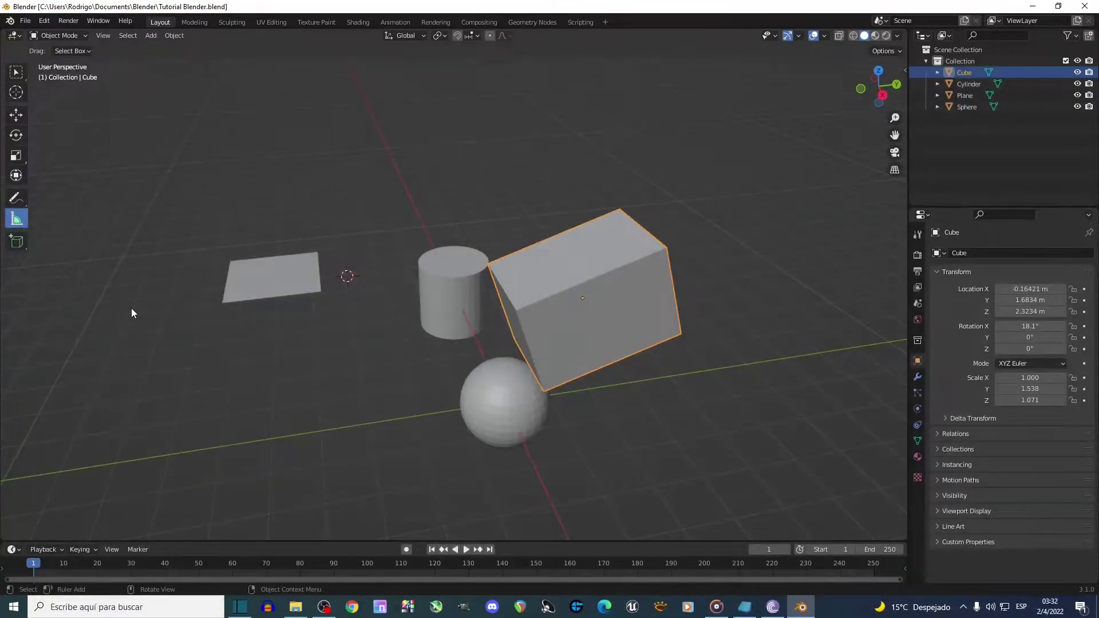
left_click_drag(132, 309, 293, 418)
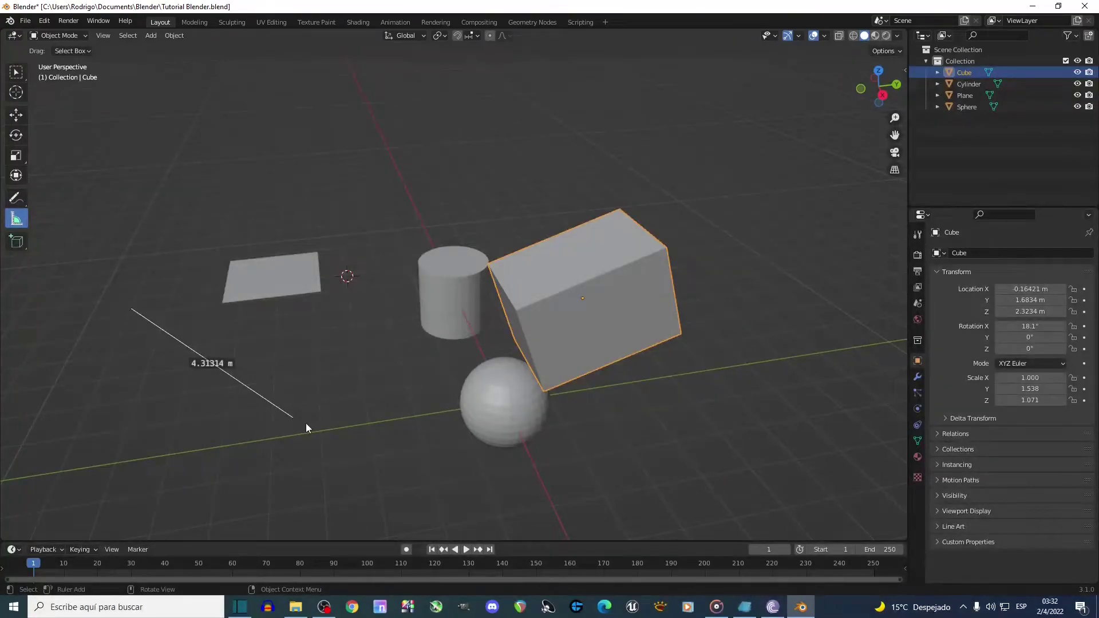
left_click_drag(222, 306, 324, 297)
Focus on the plane and measure the length of its far edge with a ruler snapped to the corners
left_click(269, 285)
key("KP_Decimal")
middle_click_drag(276, 304, 260, 300)
middle_click_drag(324, 269, 327, 273)
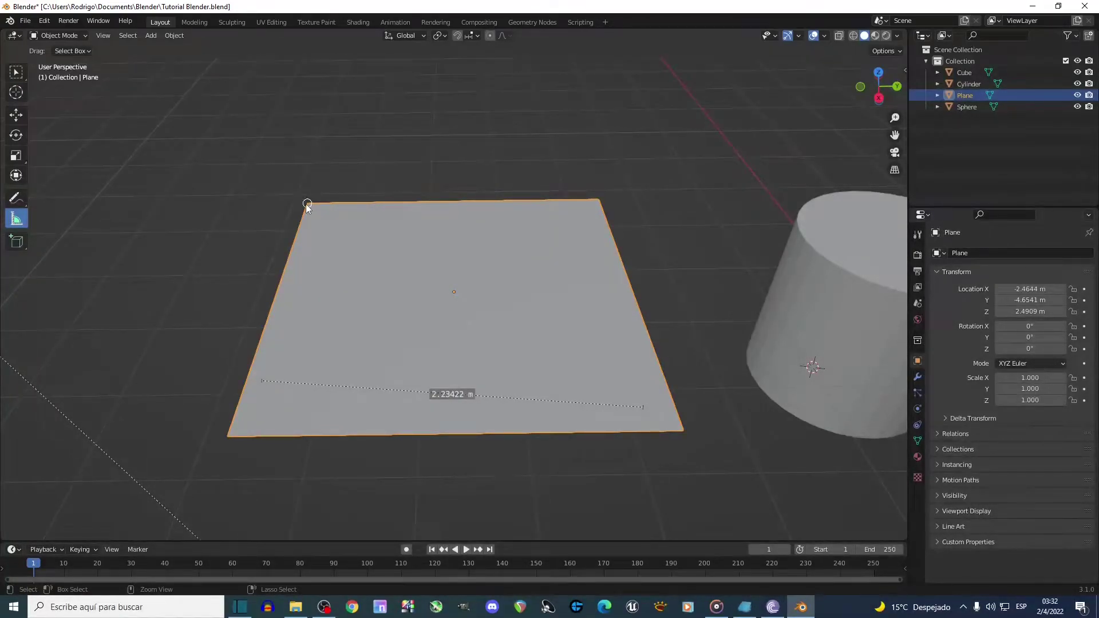
left_click_drag(308, 204, 598, 201)
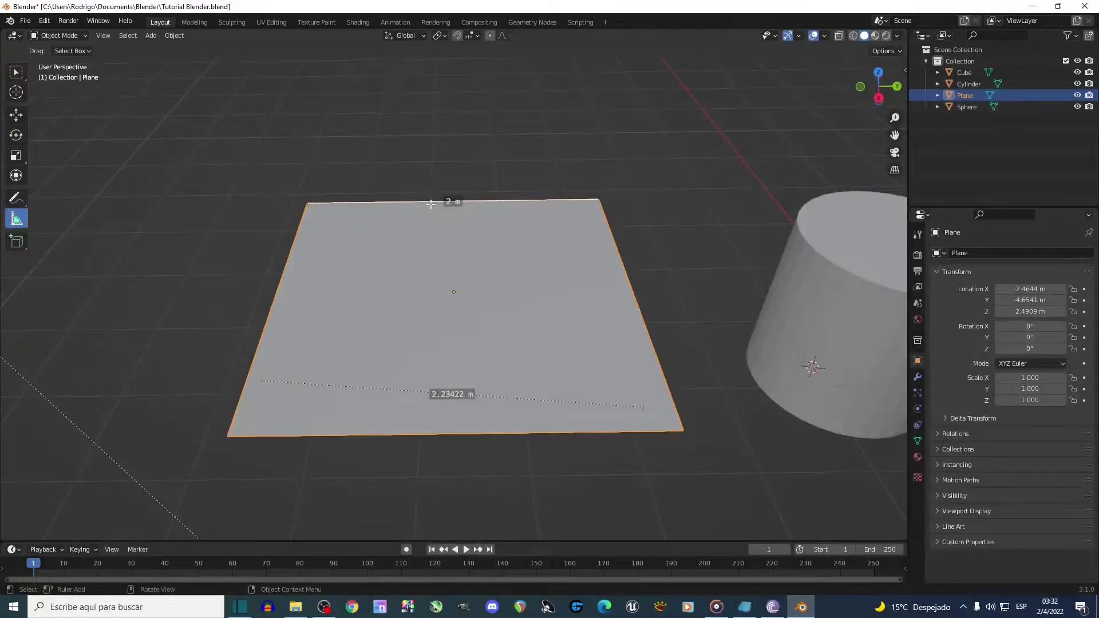
middle_click_drag(347, 201, 407, 194)
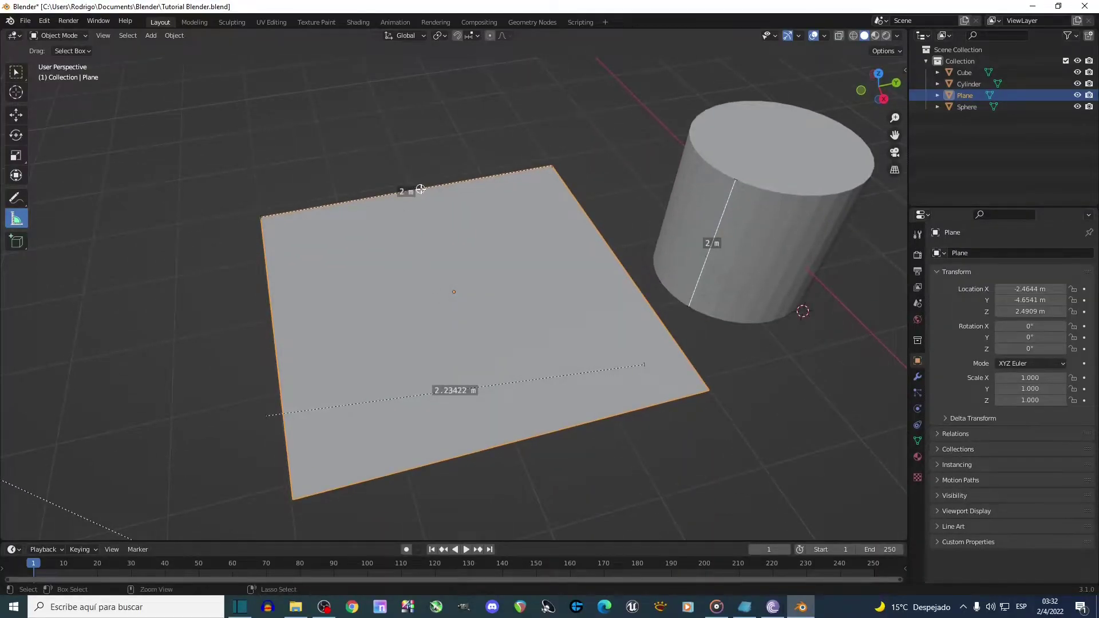
Turn the far-edge ruler into an angle measurement at the plane's near corner and shift one end along the far edge
left_click_drag(421, 189, 293, 499)
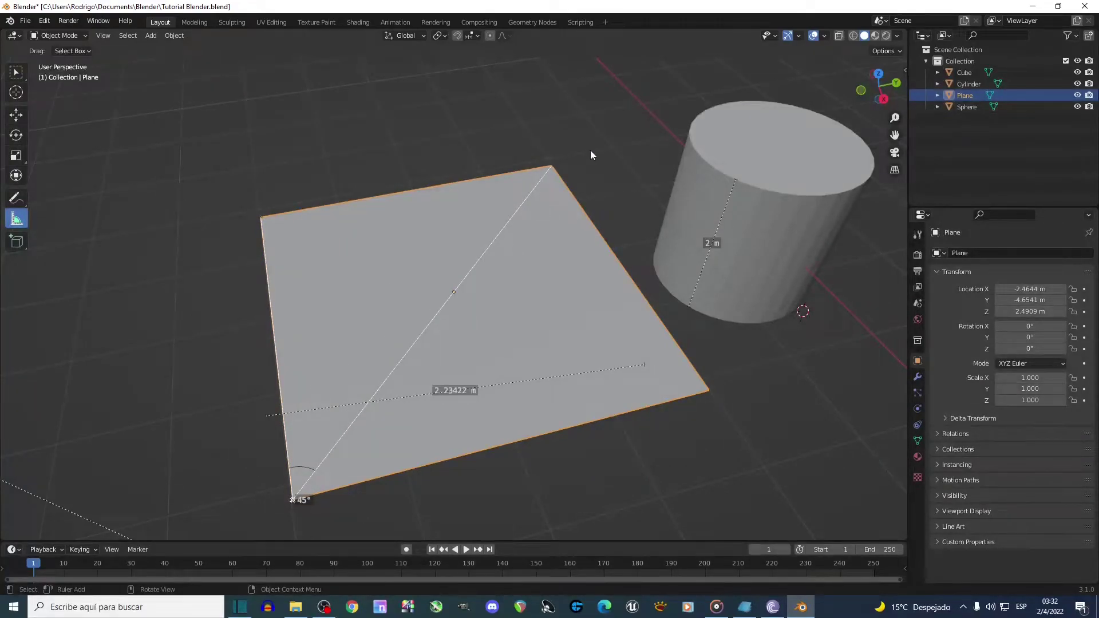
left_click_drag(550, 168, 365, 200)
middle_click_drag(335, 342, 479, 153)
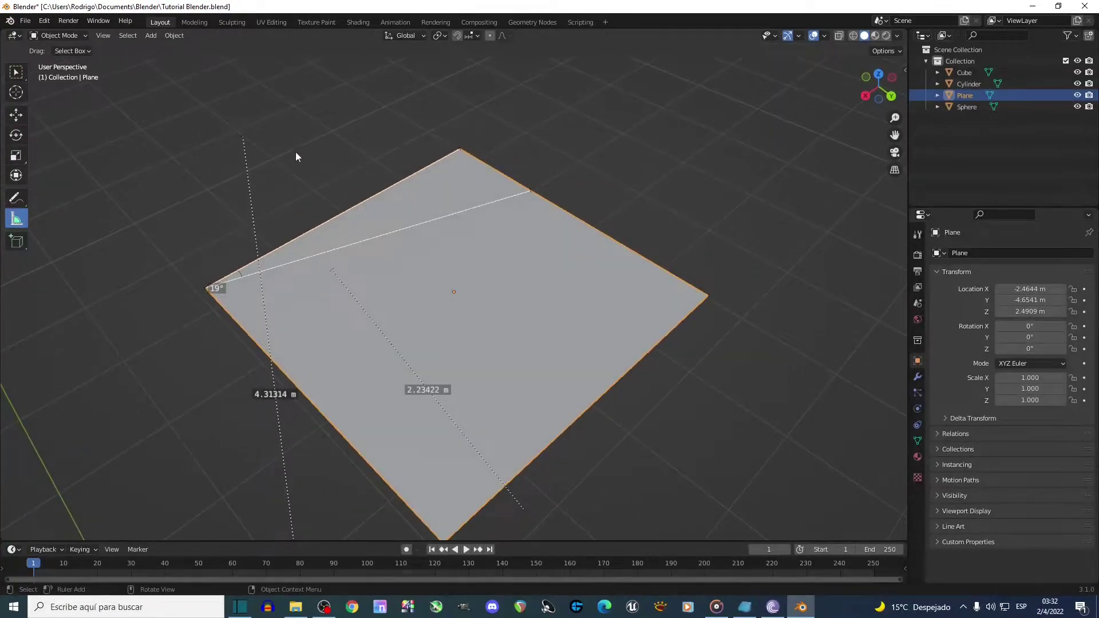
Delete all the measurement rulers from the viewport
left_click(246, 135)
key("Delete")
middle_click_drag(365, 290, 448, 215)
left_click(421, 194)
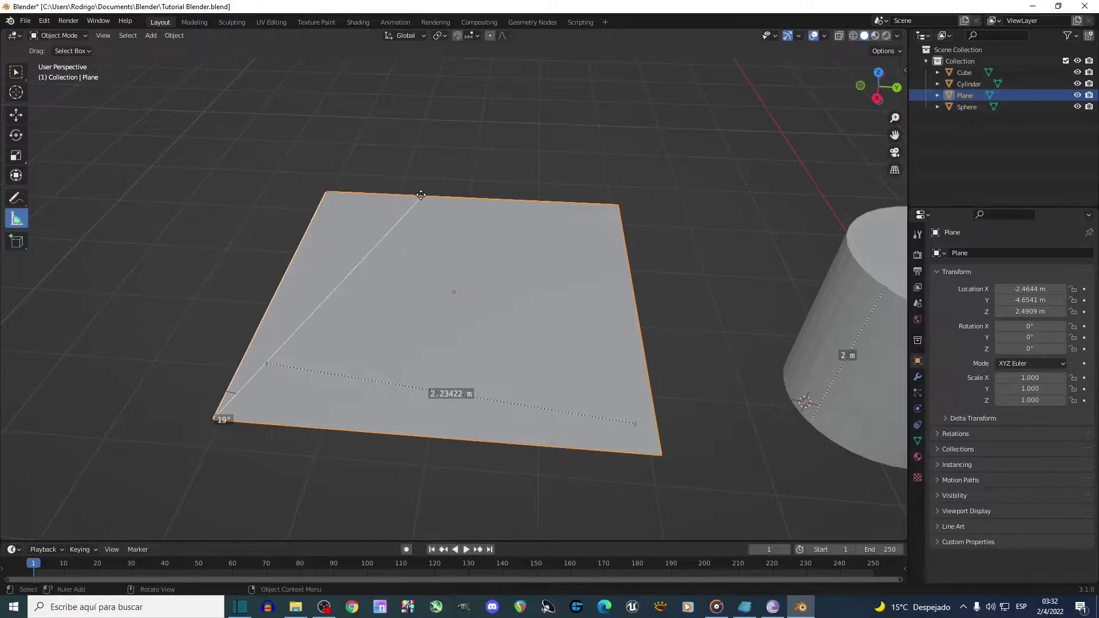
key("Delete")
scroll(412, 318, "down", 5)
left_click(522, 347)
key("Delete")
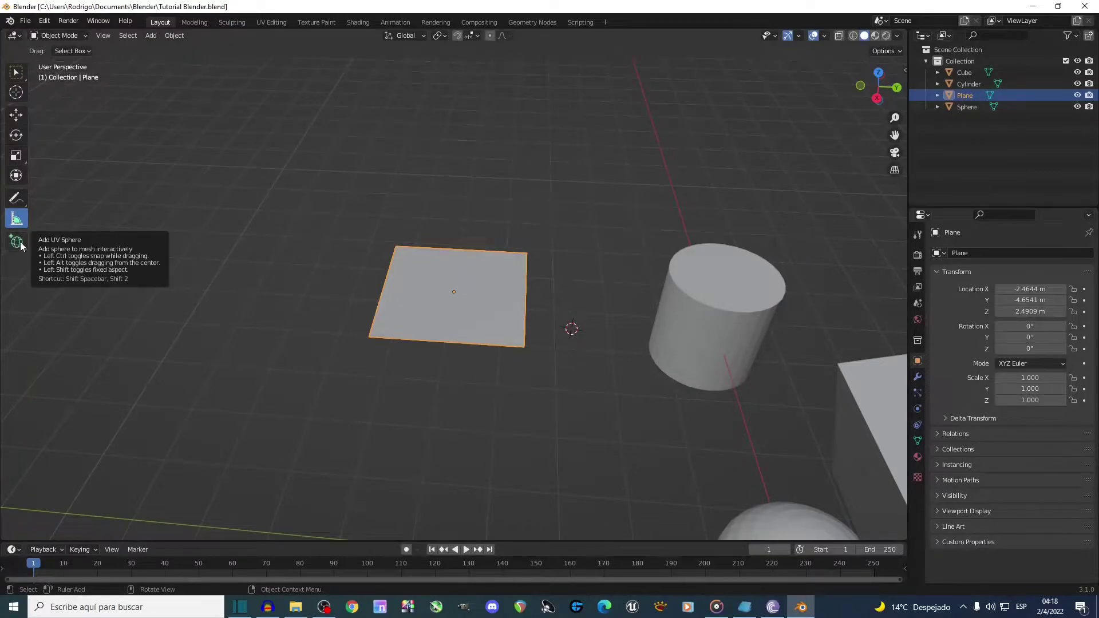
With the Add Cube tool, draw a tall box beside the plane and a second, wider box near it
left_click(20, 241)
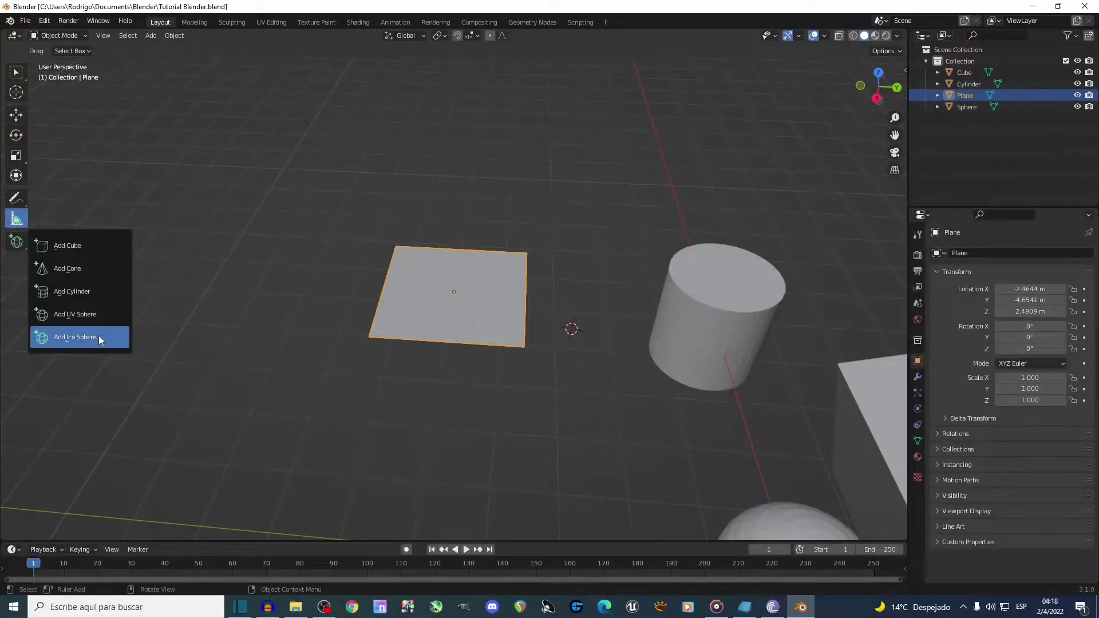
left_click(67, 246)
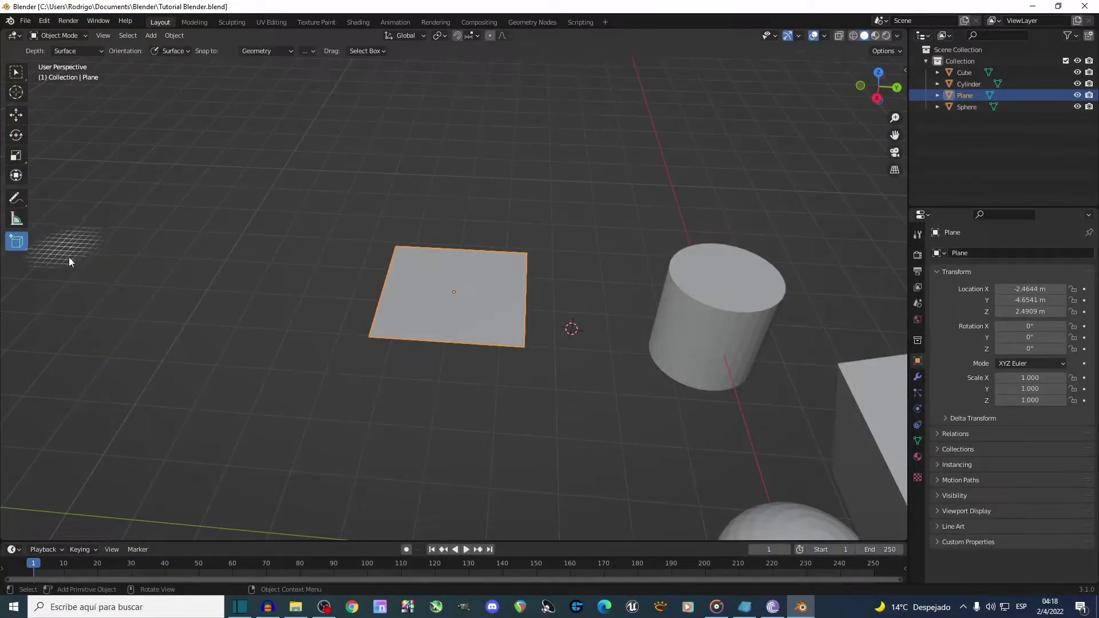
left_click_drag(143, 321, 267, 431)
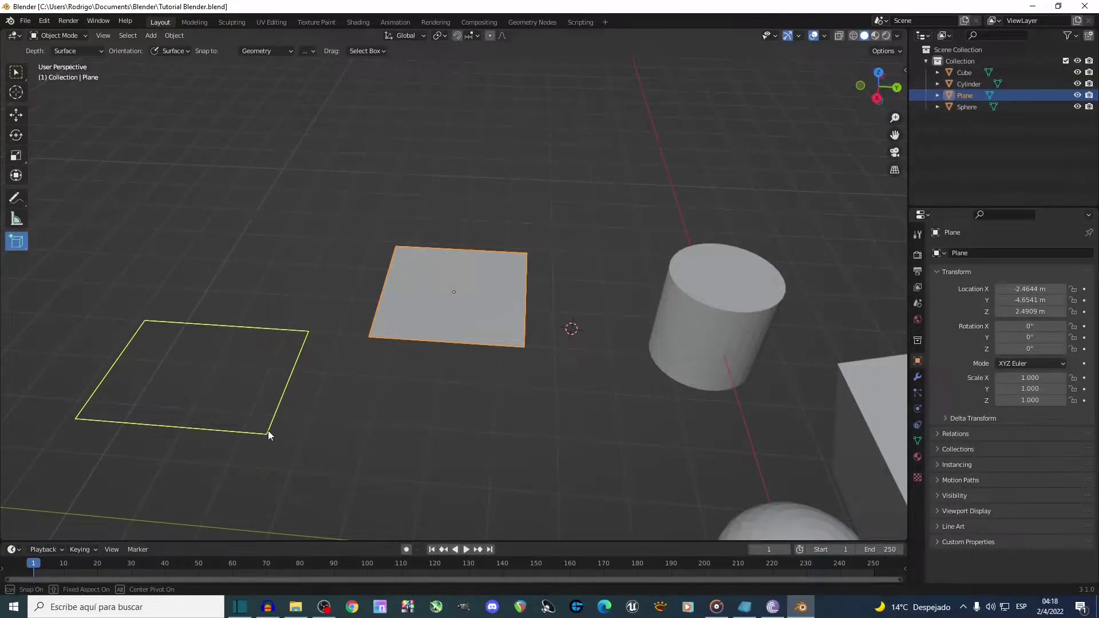
left_click(176, 149)
scroll(313, 329, "down", 2)
middle_click_drag(314, 327, 269, 306)
left_click_drag(193, 392, 437, 354)
left_click(418, 295)
With the Add Cone tool, draw a tall cone on the empty area near the cylinder
middle_click_drag(418, 294, 149, 286)
left_click(20, 245)
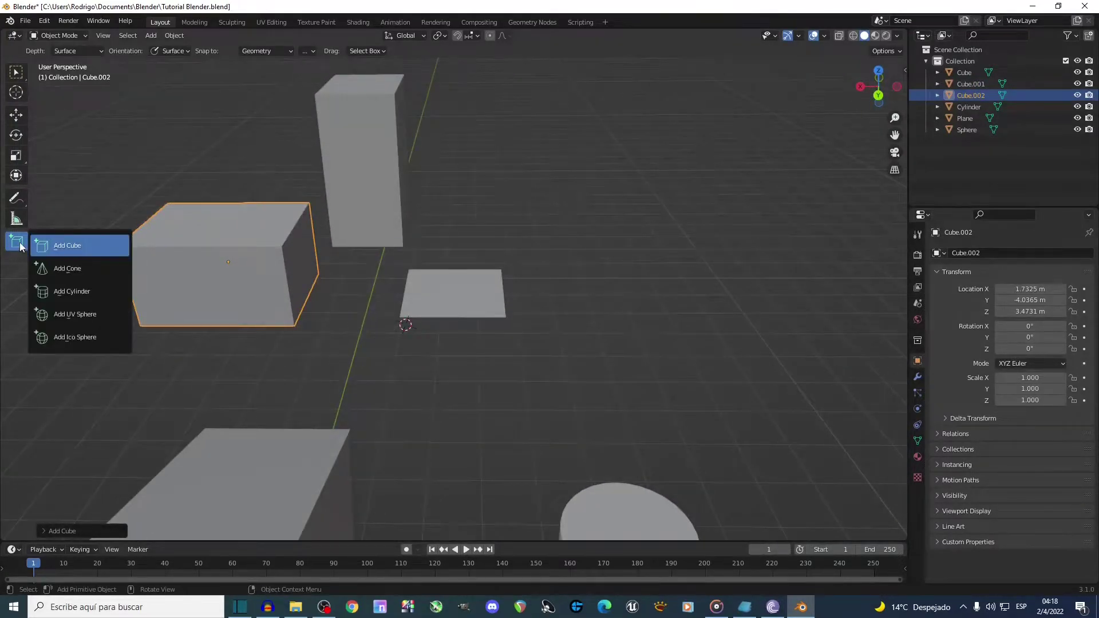
left_click(49, 267)
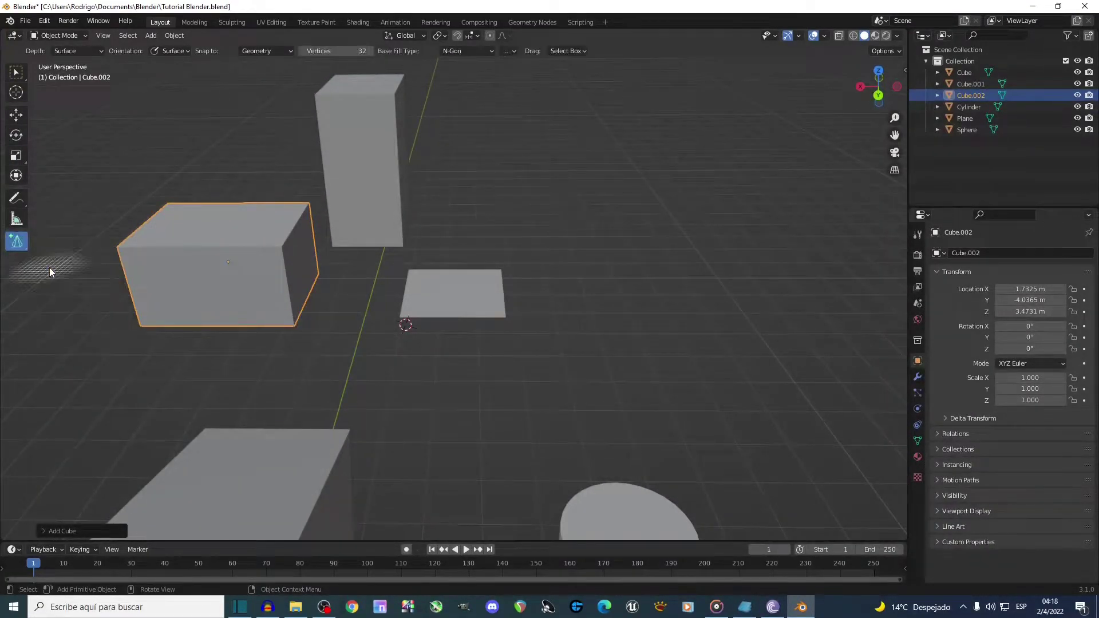
left_click_drag(536, 390, 672, 446)
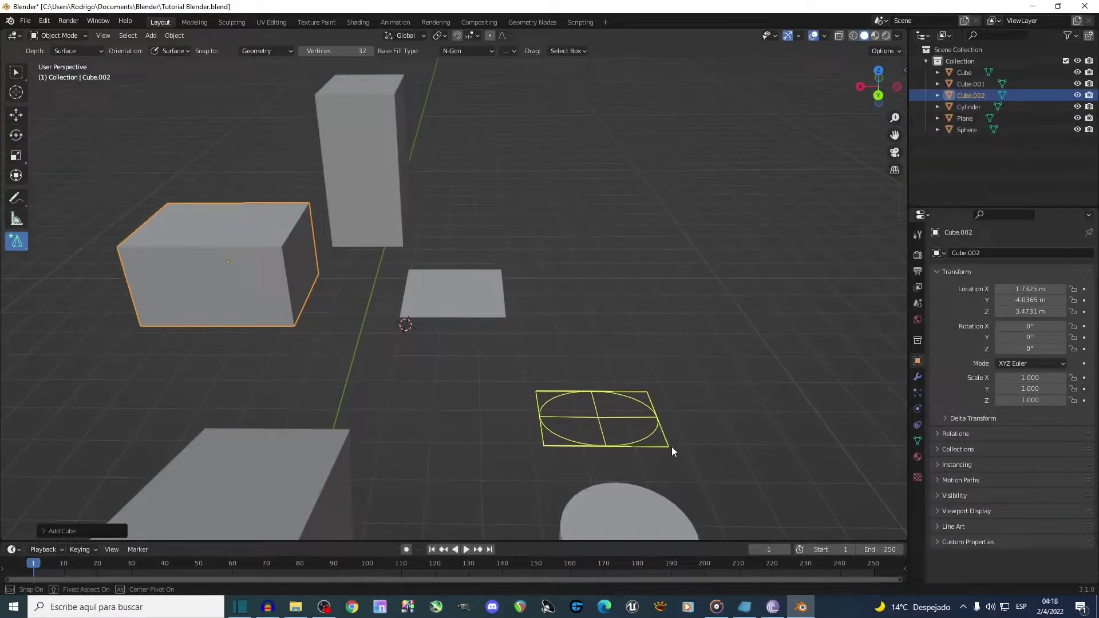
left_click(678, 191)
With the Add Cylinder tool, draw a tall, flattened cylinder in an empty area of the scene
middle_click_drag(699, 267, 67, 266)
left_click_drag(24, 244, 40, 296)
left_click_drag(601, 365, 765, 326)
left_click(749, 173)
With the Add UV Sphere tool, draw a vertically stretched sphere in an empty area near the tall cylinder
middle_click_drag(710, 355, 26, 290)
left_click_drag(16, 251, 48, 312)
left_click_drag(506, 446, 671, 469)
left_click(661, 322)
With the Add Ico Sphere tool, draw a small faceted sphere in the empty area beyond the tall box
middle_click_drag(631, 362, 224, 298)
left_click_drag(22, 245, 21, 245)
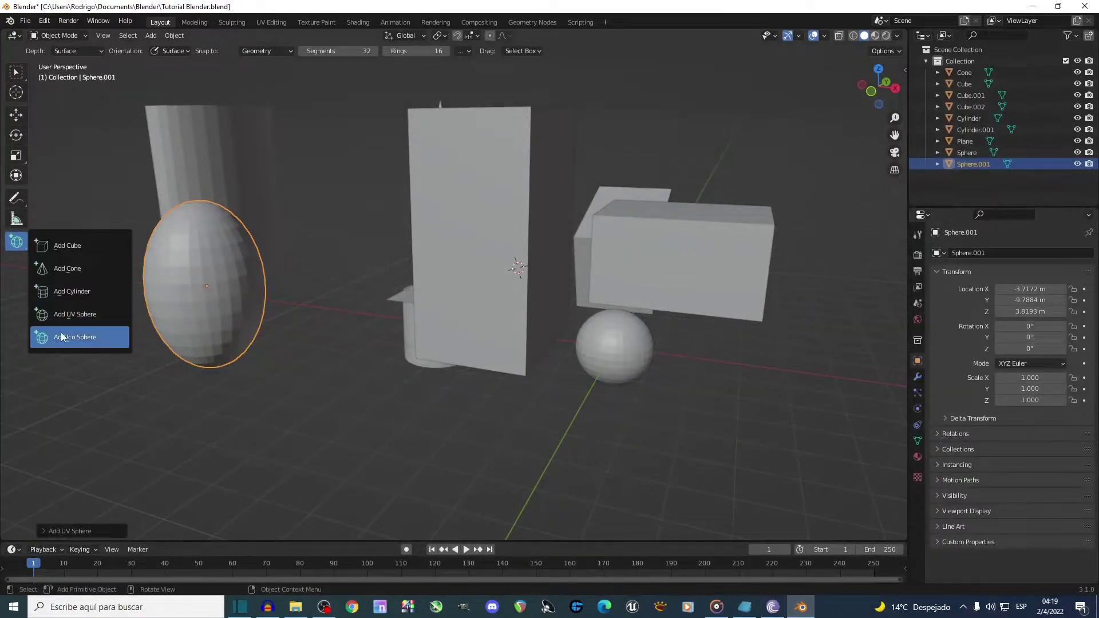
left_click(81, 341)
left_click_drag(348, 479, 476, 461)
left_click(461, 306)
mouse_move(504, 421)
middle_mouse_down()
mouse_move(475, 422)
mouse_move(500, 428)
middle_mouse_up()
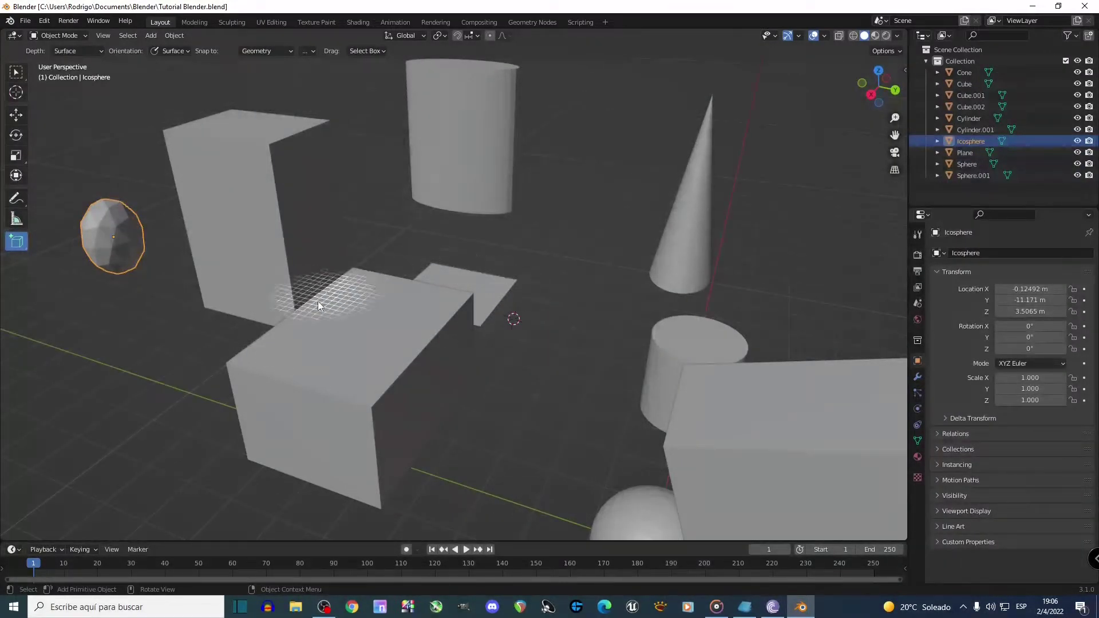
Select the wide box (Cube.002), activate the Select Box tool, and enter Edit Mode with the box framed
mouse_move(452, 387)
middle_mouse_down()
mouse_move(434, 380)
mouse_move(437, 394)
mouse_move(445, 388)
middle_mouse_up()
left_click(359, 372)
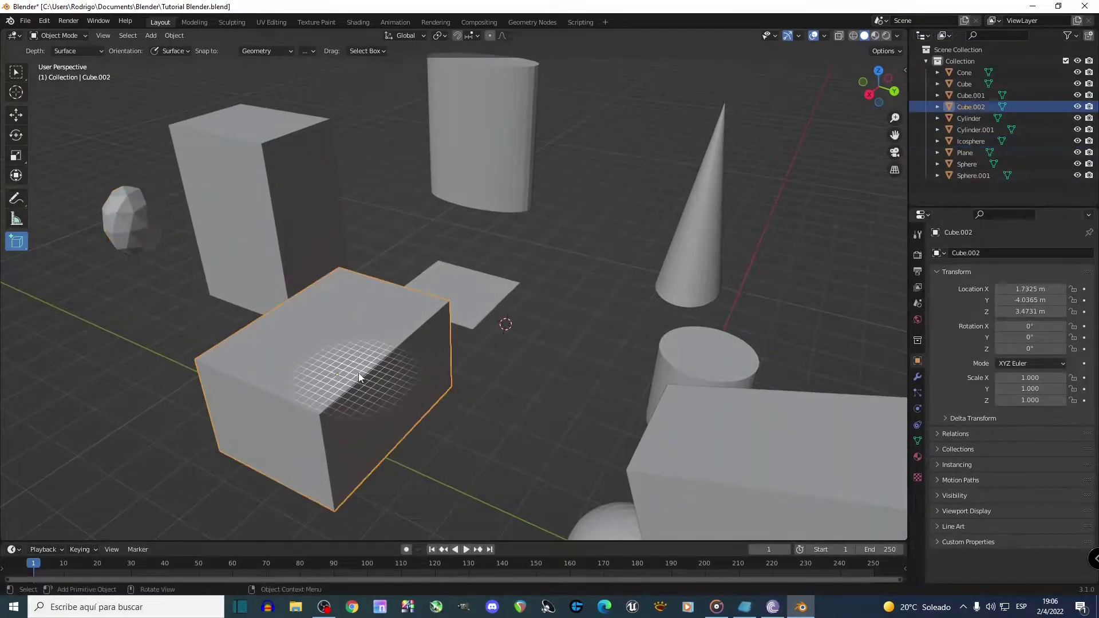
left_click(14, 76)
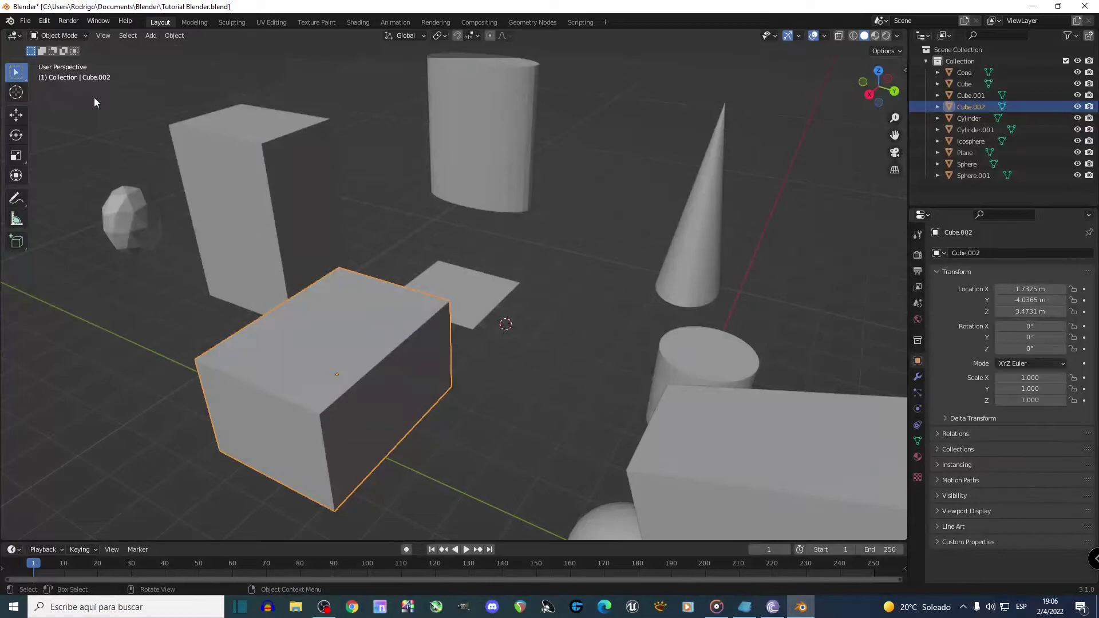
middle_click_drag(271, 214, 239, 174)
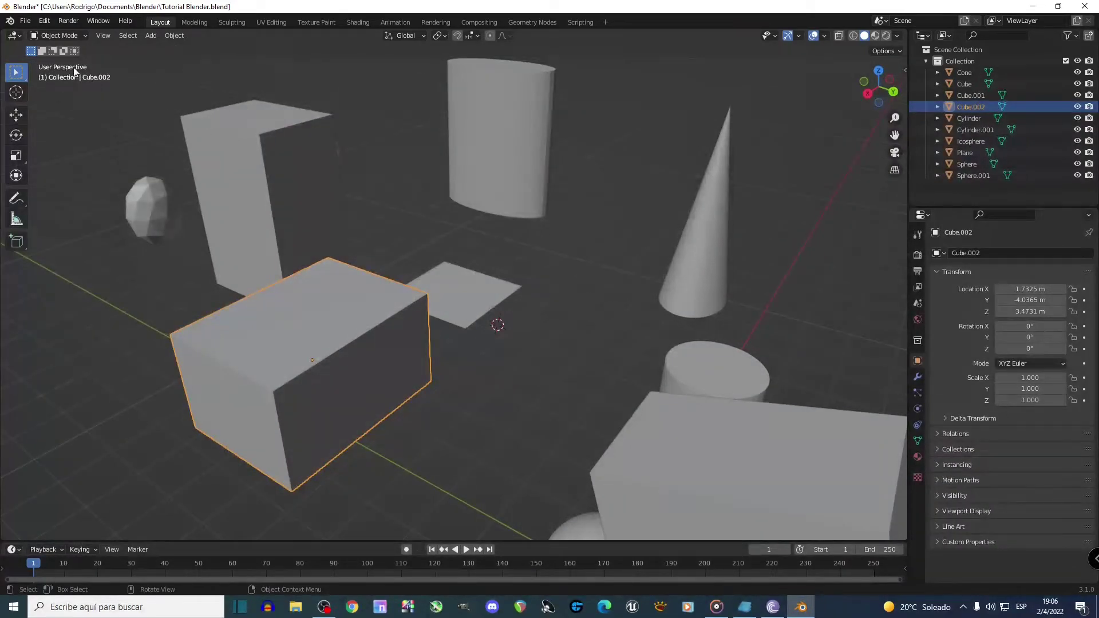
left_click(67, 36)
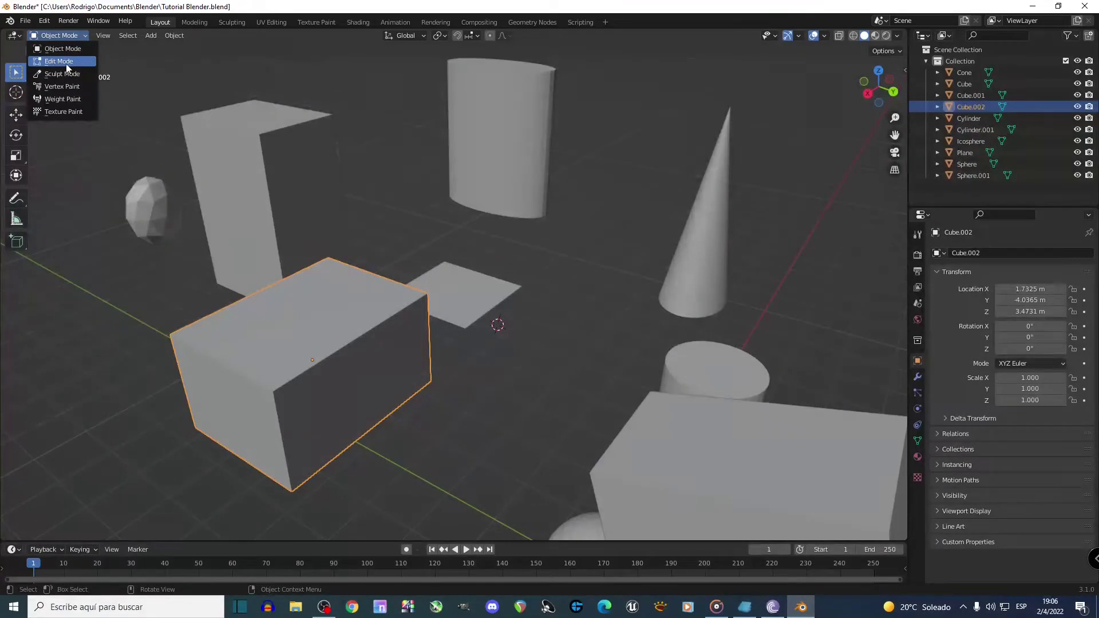
left_click(67, 61)
middle_click_drag(252, 289, 226, 286)
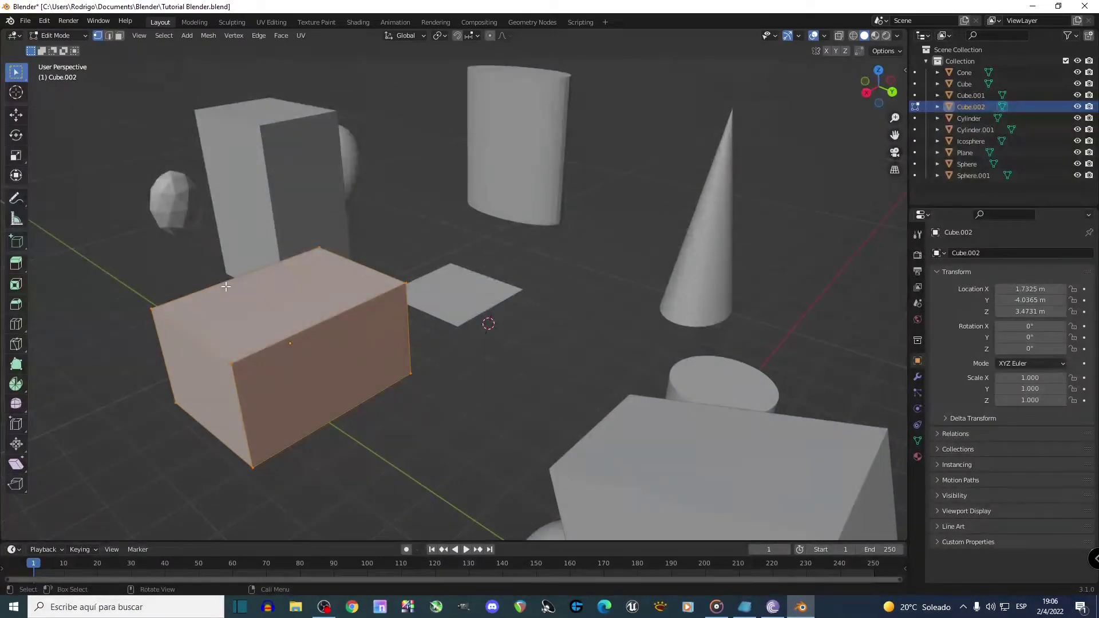
key("KP_Decimal")
Select several corner vertices of the wide box one at a time
mouse_move(469, 308)
middle_mouse_down()
mouse_move(351, 319)
mouse_move(466, 326)
mouse_move(455, 321)
middle_mouse_up()
scroll(442, 323, "down", 3)
left_click(414, 325)
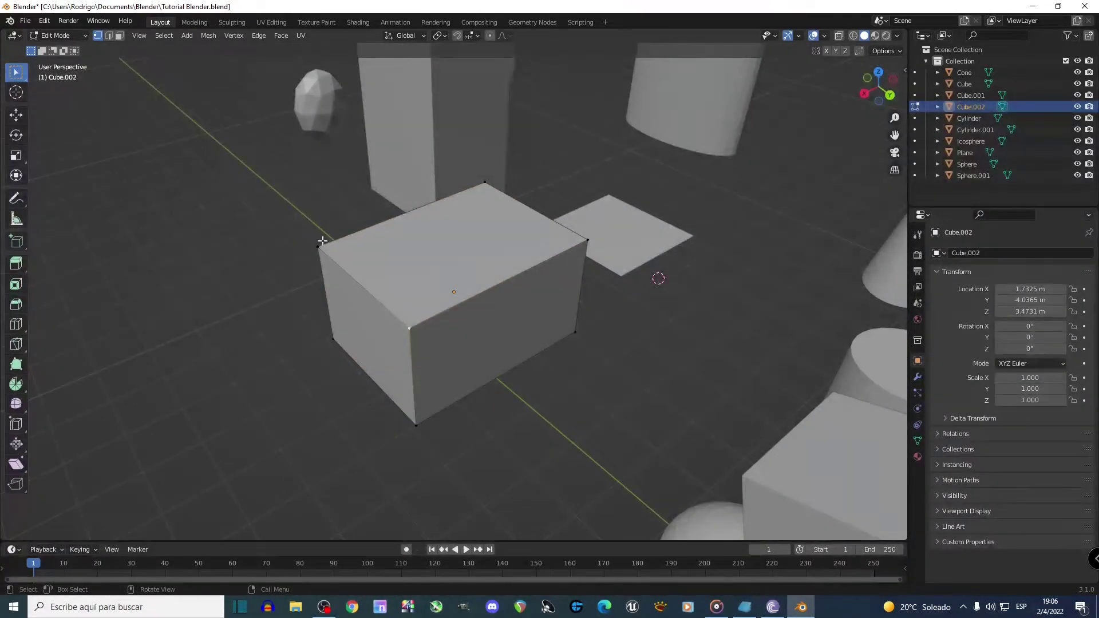
left_click(323, 242)
middle_click_drag(351, 338, 388, 417)
left_click(409, 420)
middle_click_drag(378, 355, 336, 341)
Freely move the near upper corner vertex inward and the adjacent upper corner vertex outward from the box
left_click(345, 289)
mouse_move(358, 299)
middle_mouse_down()
mouse_move(424, 308)
mouse_move(508, 287)
mouse_move(522, 304)
mouse_move(349, 298)
middle_mouse_up()
key("g")
left_click(377, 313)
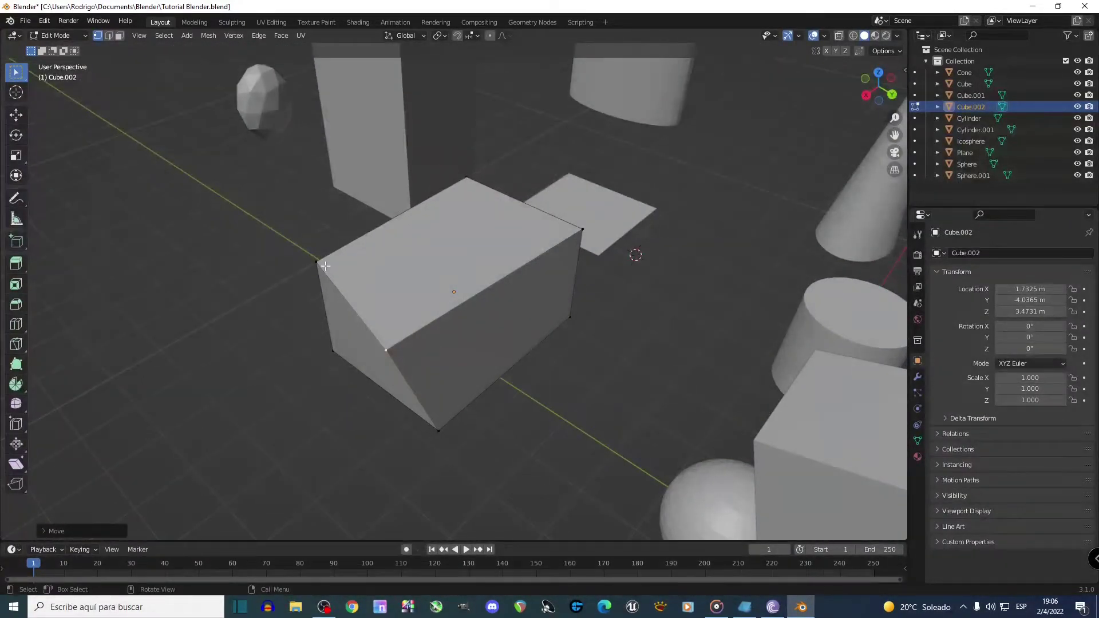
key("g")
left_click(281, 273)
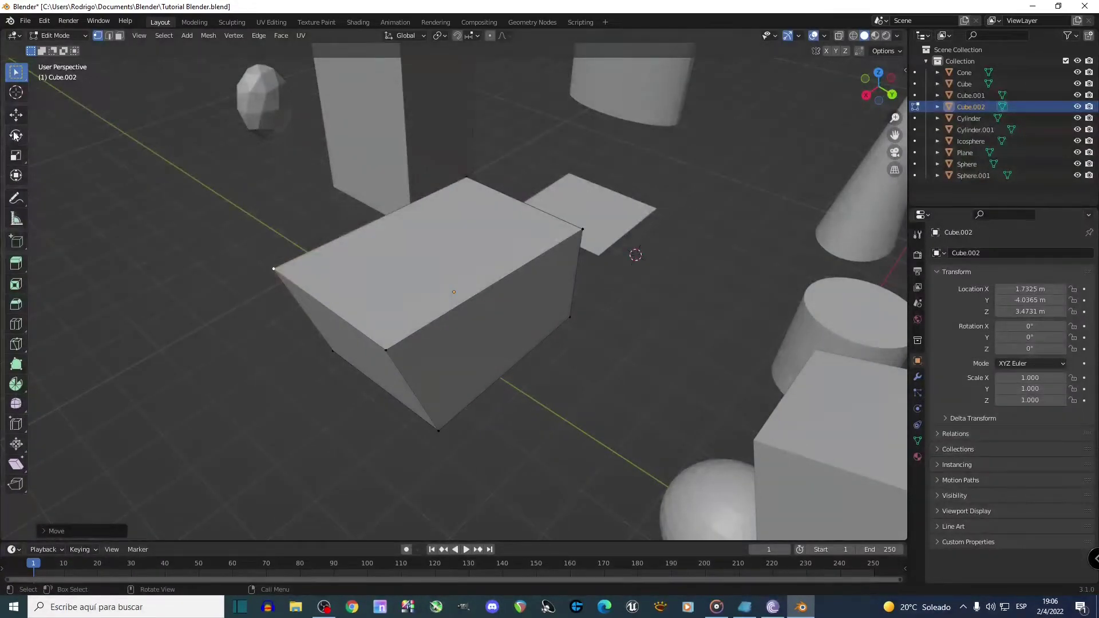
Move the outer upper corner vertex along X with the Move gizmo, then along Y with an axis constraint
left_click(16, 115)
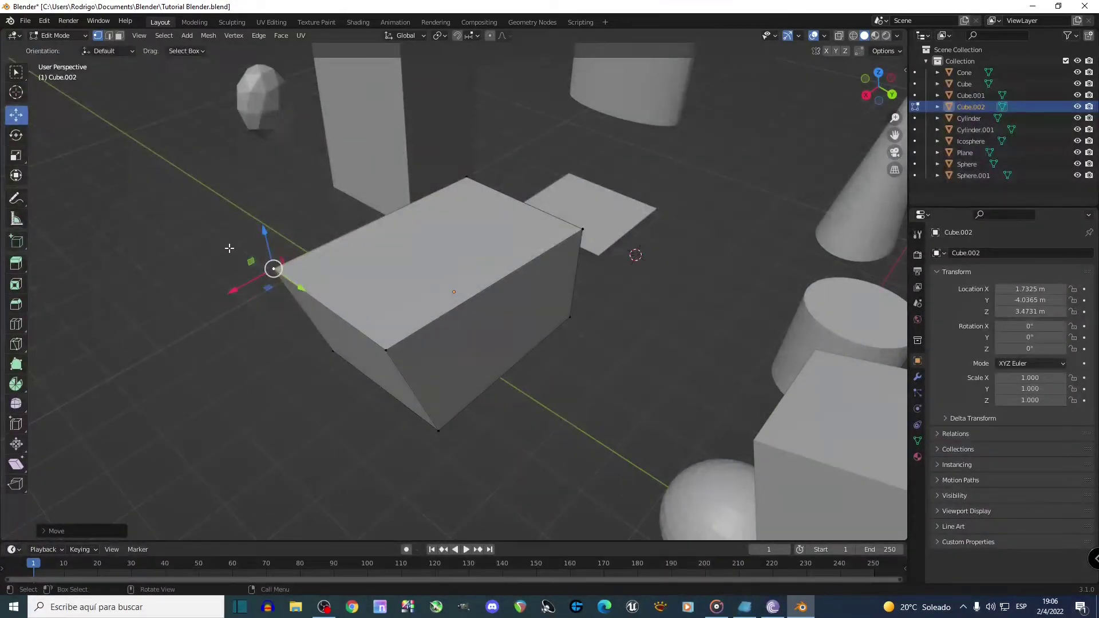
left_click_drag(246, 282, 272, 286)
middle_click_drag(246, 244, 324, 272)
key("g")
key("y")
left_click(288, 258)
Pull the same corner vertex further outward along Y and raise it along Z
key("g")
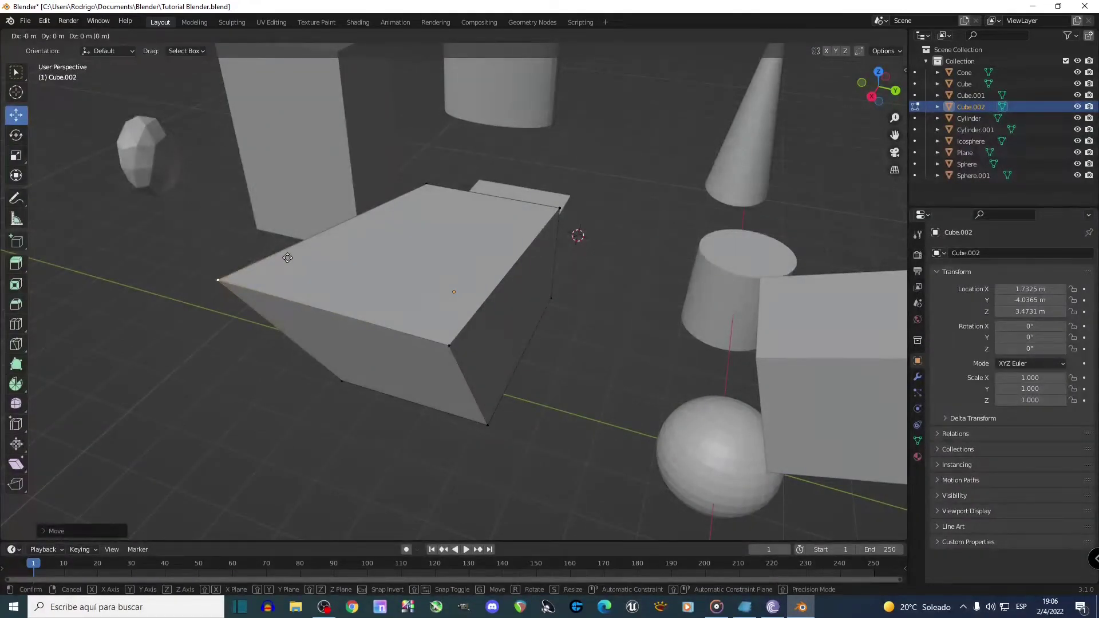
key("y")
left_click(270, 278)
key("g")
key("z")
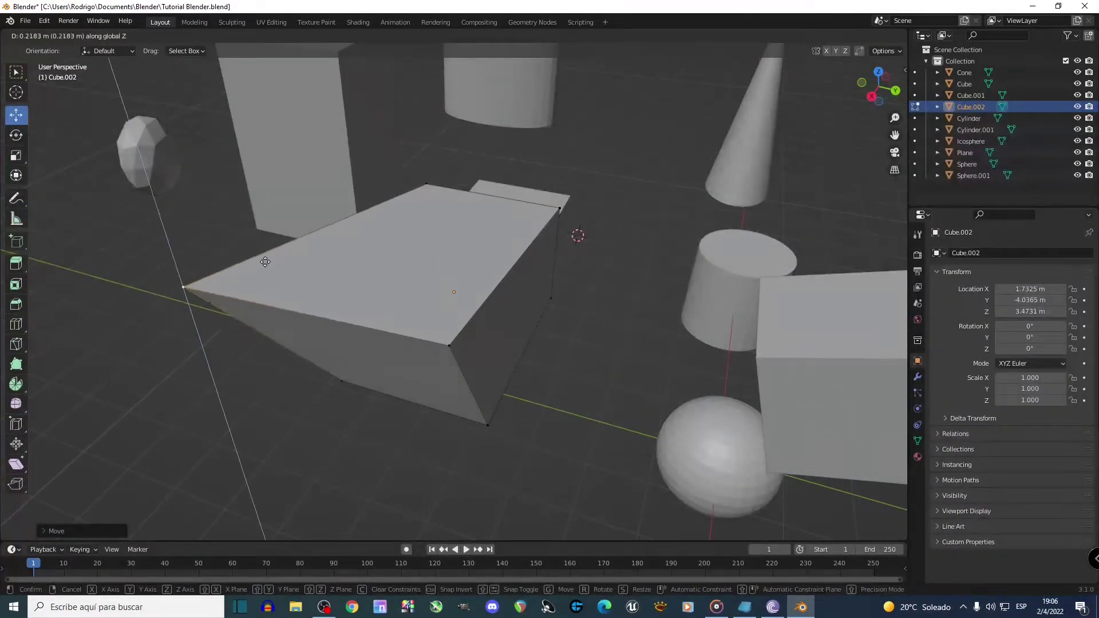
left_click(269, 256)
Move the box's near upper corner vertex along Y with the Move gizmo
left_click(453, 351)
left_click_drag(491, 358, 526, 368)
middle_click_drag(514, 348, 488, 345)
Switch to edge selection and select several of the box's upper edges one at a time
middle_click_drag(199, 207, 171, 187)
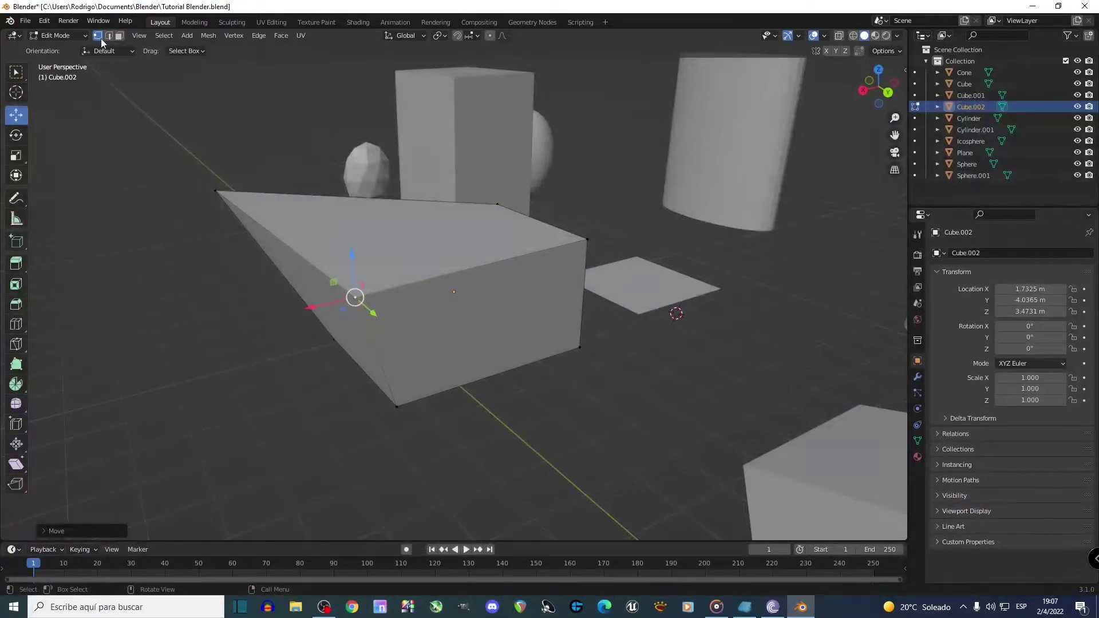
left_click(109, 37)
left_click(470, 272)
left_click(306, 259)
middle_click_drag(319, 264, 406, 300)
left_click(321, 249)
middle_click_drag(353, 269, 438, 243)
Select the lower edge at the end of the box and move it along Y and X with the Move gizmo
left_click(410, 372)
middle_click_drag(426, 345, 411, 359)
left_click_drag(427, 355, 361, 335)
left_click_drag(392, 385, 406, 392)
middle_click_drag(402, 380, 374, 386)
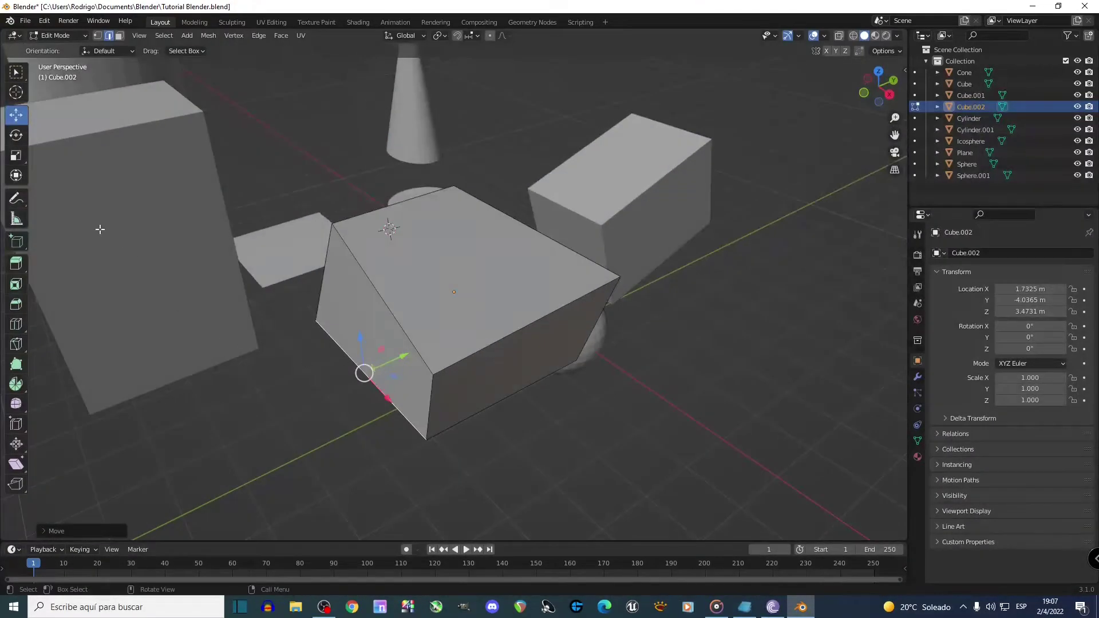
Rotate the box's lower end edge with the Rotate tool, and scale up the end's upper and lower edges together
left_click(16, 136)
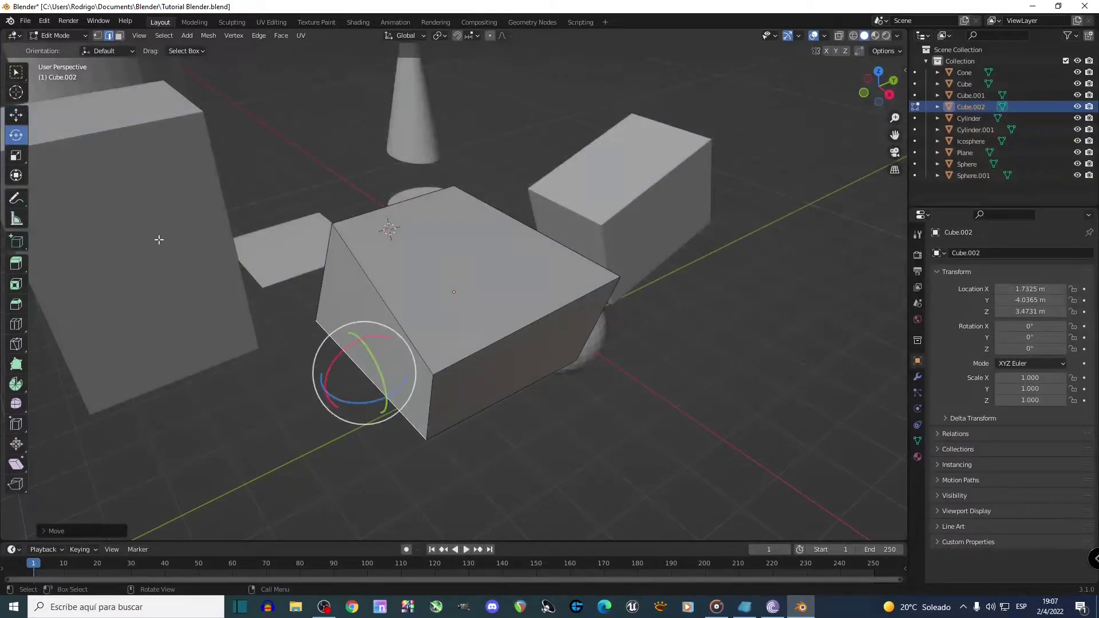
left_click_drag(347, 408, 352, 403)
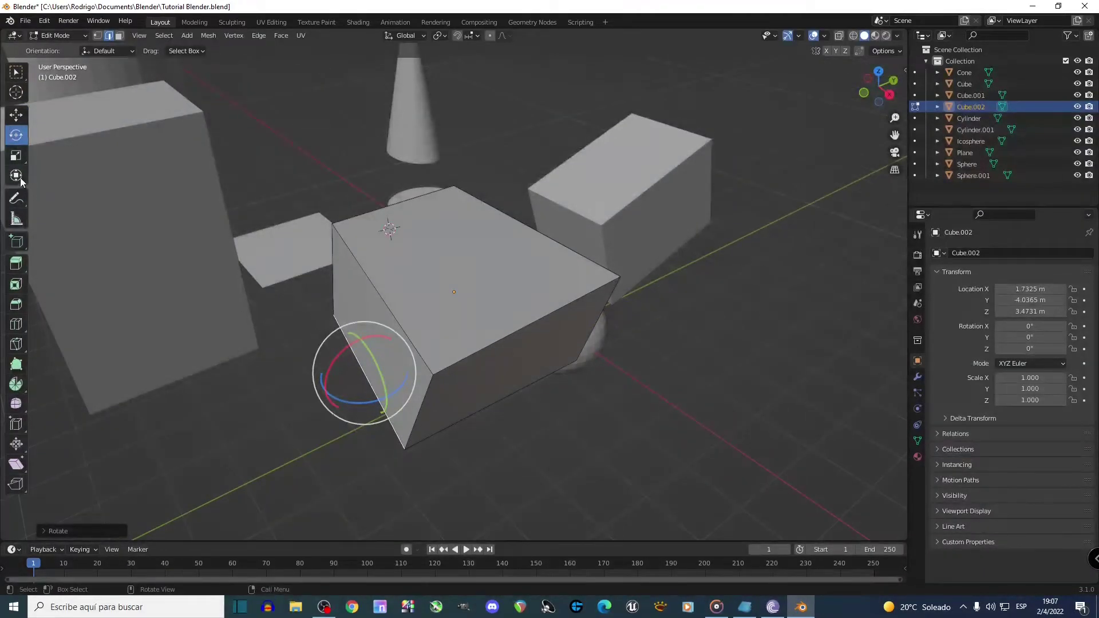
left_click(16, 175)
left_click_drag(394, 359, 365, 374)
right_click(365, 373)
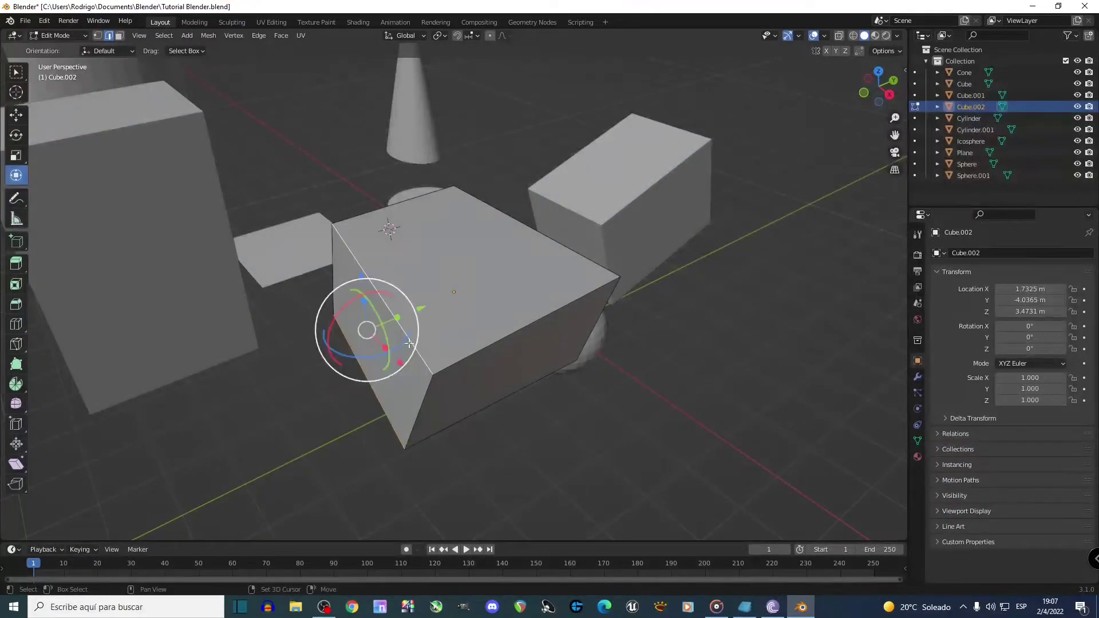
key("s")
left_click(375, 347)
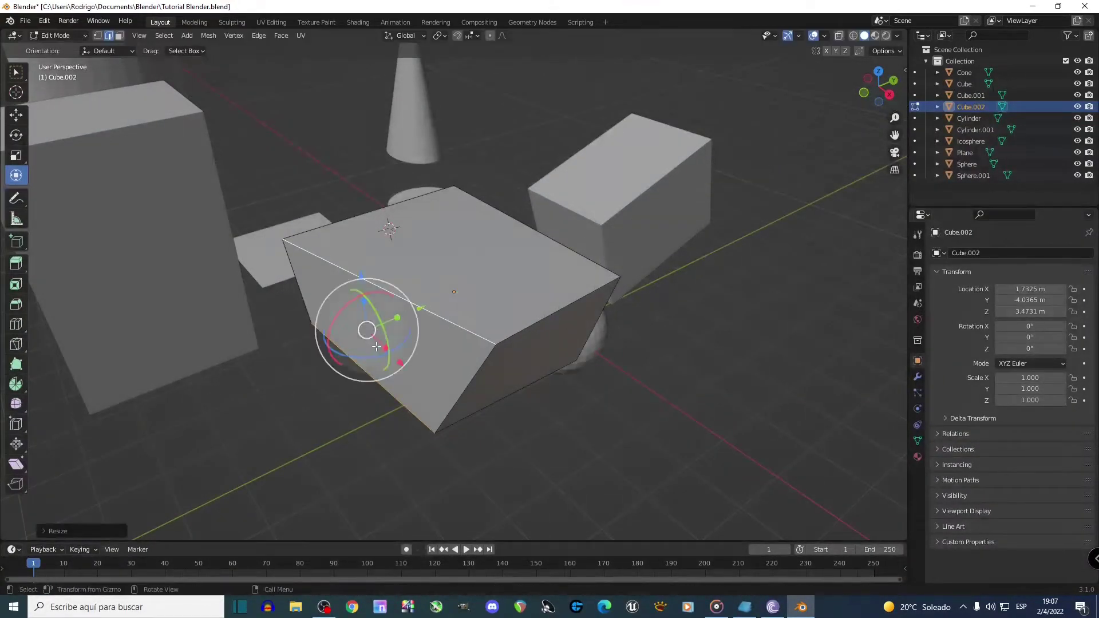
mouse_move(444, 352)
middle_mouse_down()
mouse_move(401, 346)
mouse_move(444, 341)
middle_mouse_up()
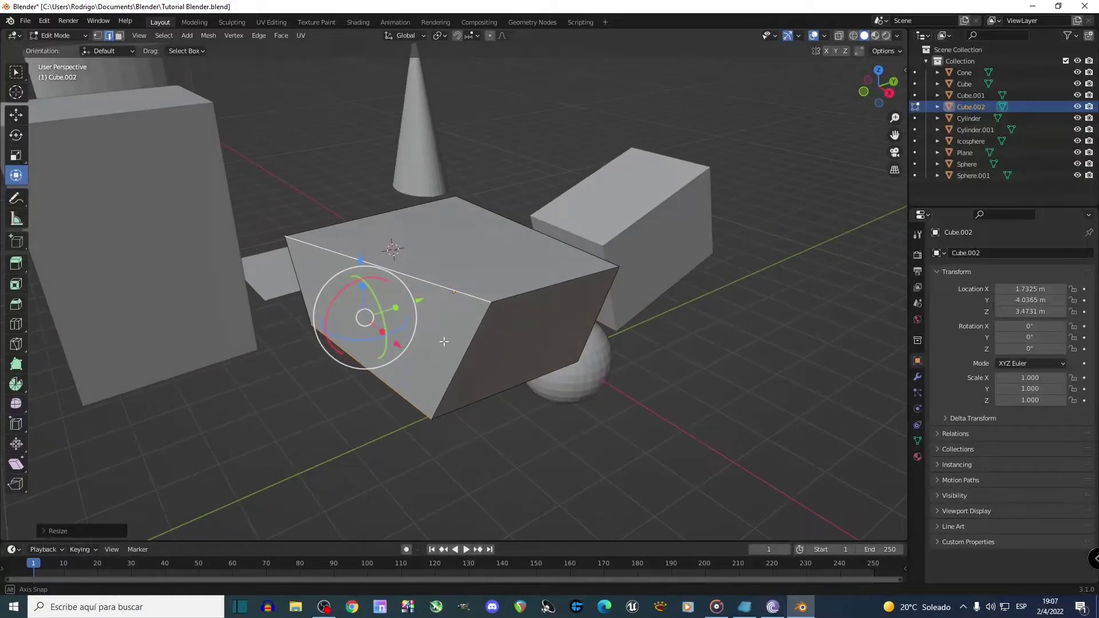
Switch to face selection and move the box's slanted side face with the Move gizmo
left_click(120, 36)
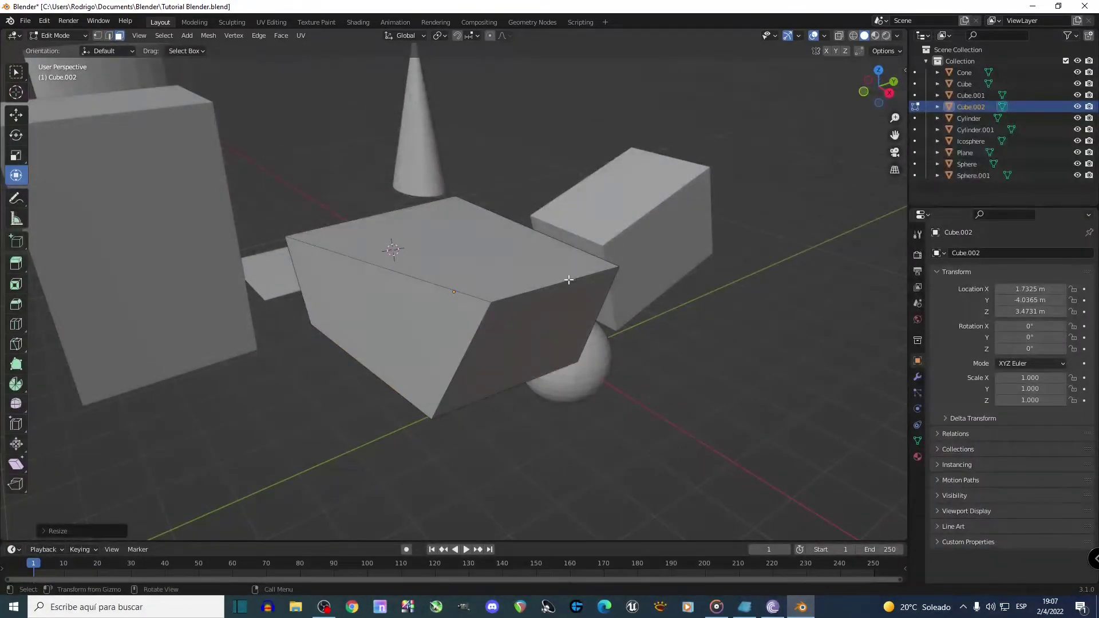
middle_click_drag(568, 280, 521, 297)
left_click(448, 261)
middle_click_drag(448, 261, 340, 262)
left_click(332, 298)
left_click(20, 121)
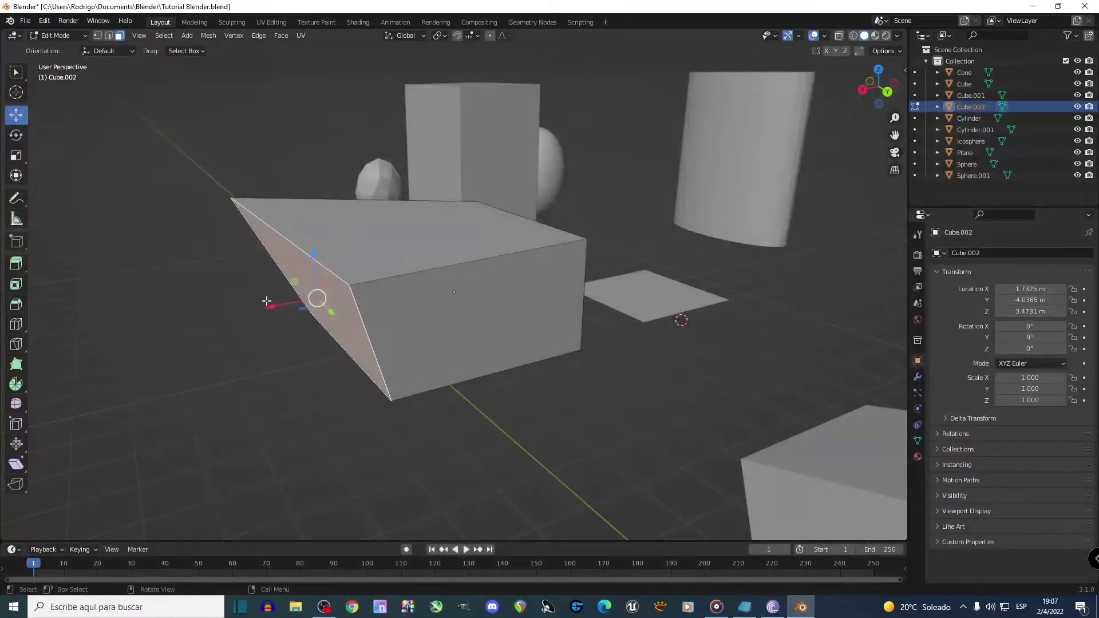
middle_click_drag(245, 307, 400, 358)
left_click_drag(441, 336, 409, 358)
middle_click_drag(409, 357, 357, 325)
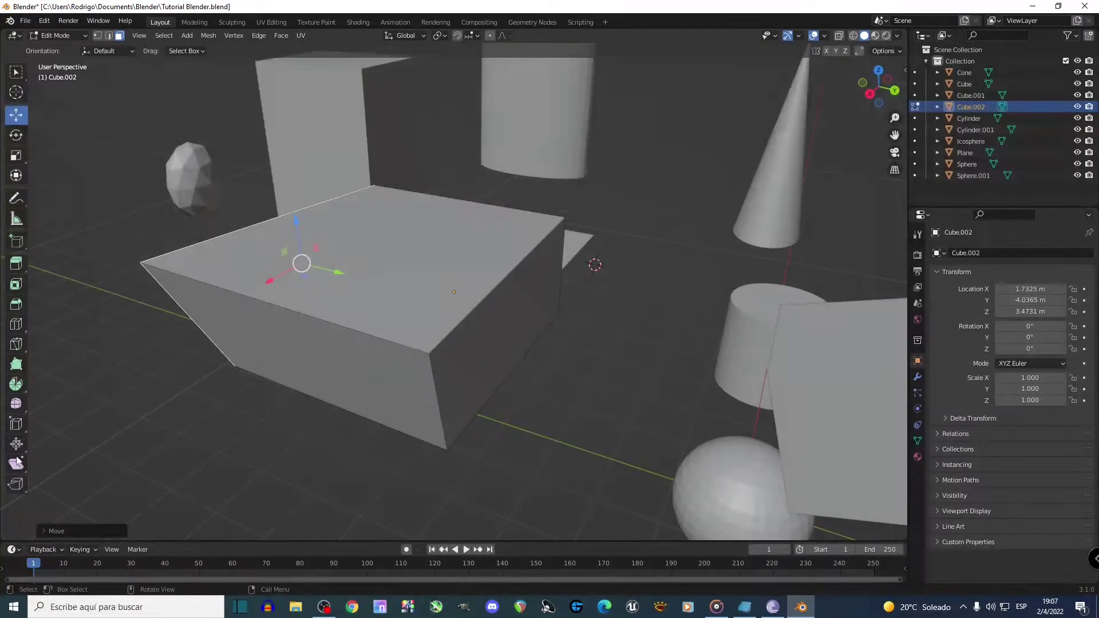
Extrude the box's top face upward and its new upper end face outward with the Extrude Region tool
left_click(16, 263)
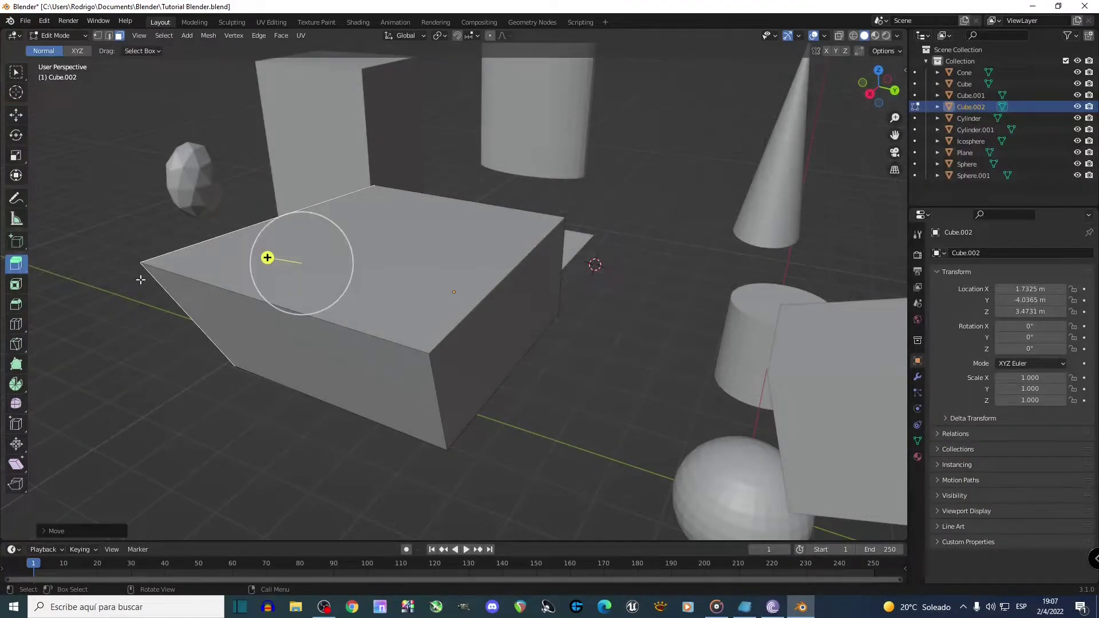
middle_click_drag(368, 267, 343, 264)
left_click(343, 264)
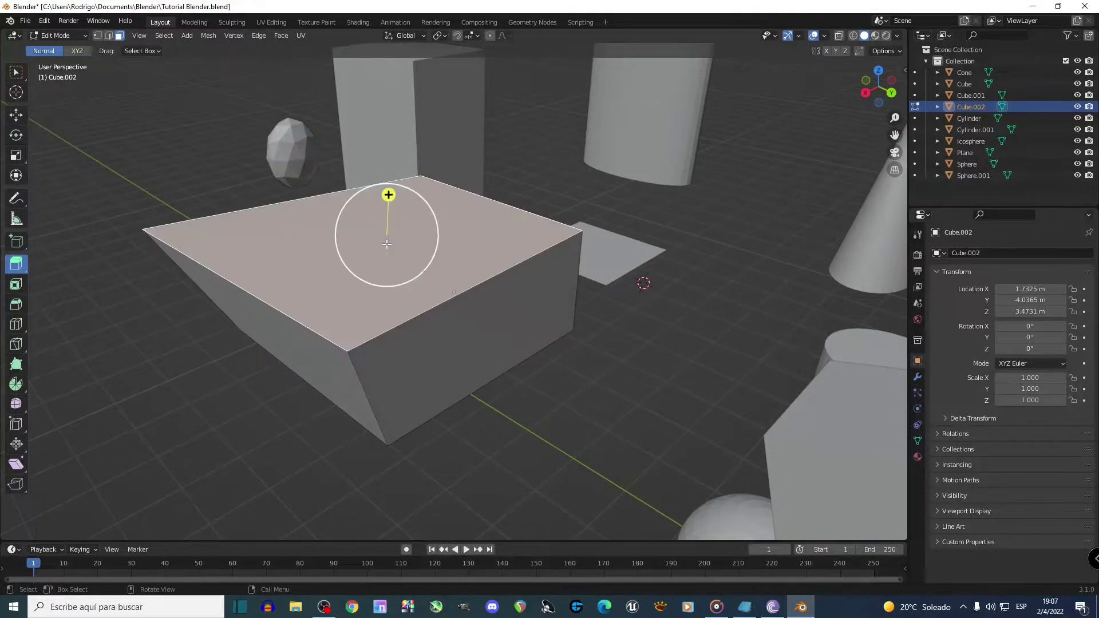
left_click_drag(390, 194, 390, 97)
middle_click_drag(307, 309, 417, 314)
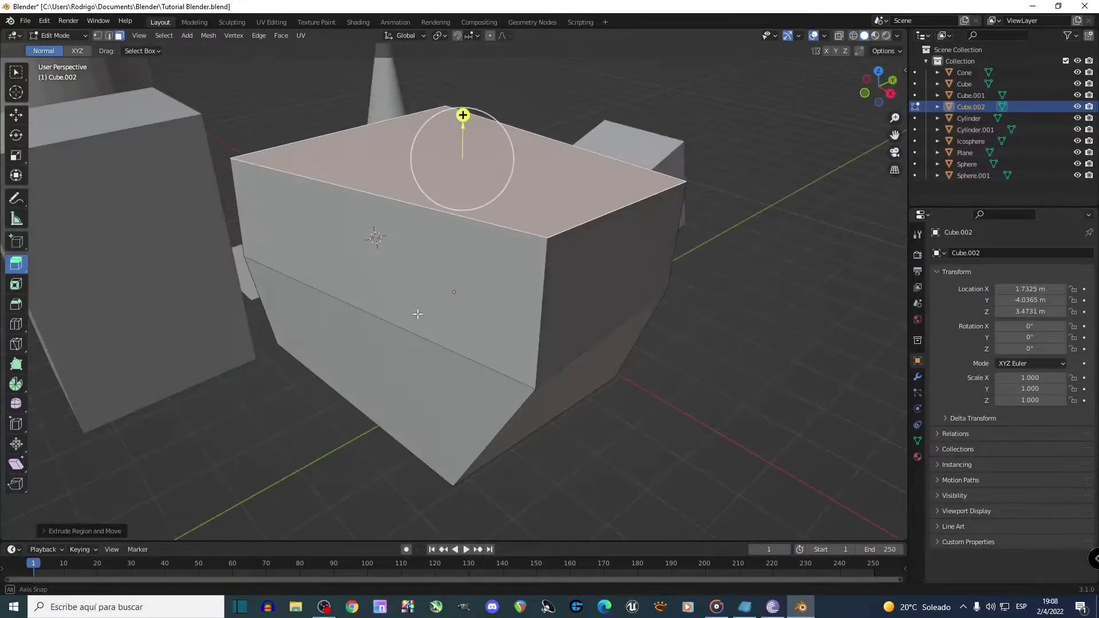
left_click(578, 266)
left_click_drag(666, 282, 719, 293)
Extrude the adjoining upper long side face outward and extrude the top face upward once more
left_click(391, 257)
middle_click_drag(392, 258, 167, 244)
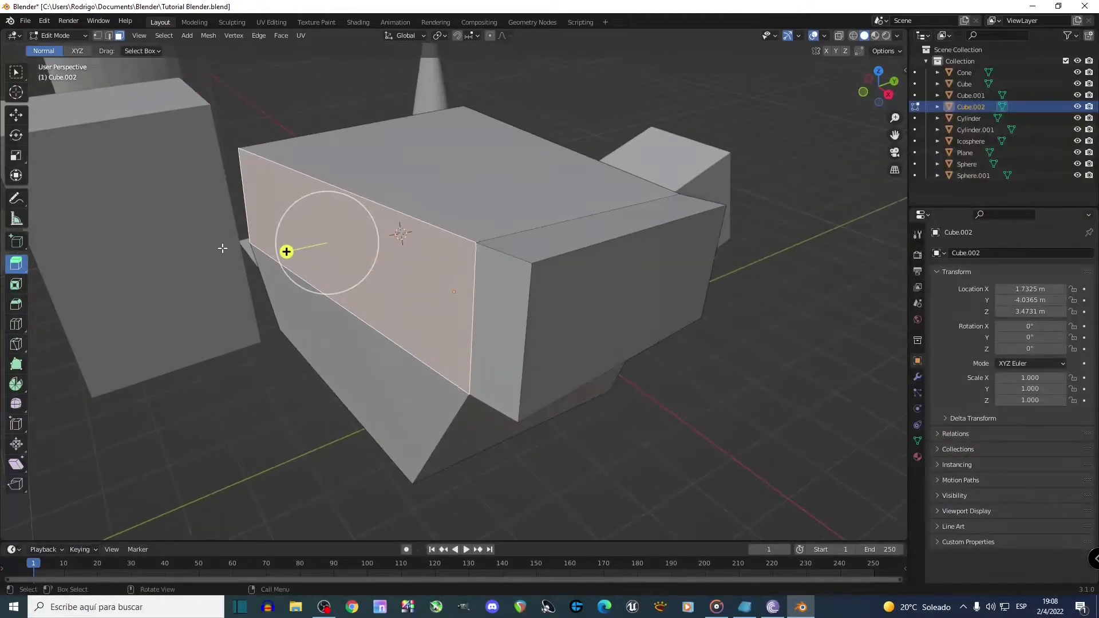
left_click(17, 73)
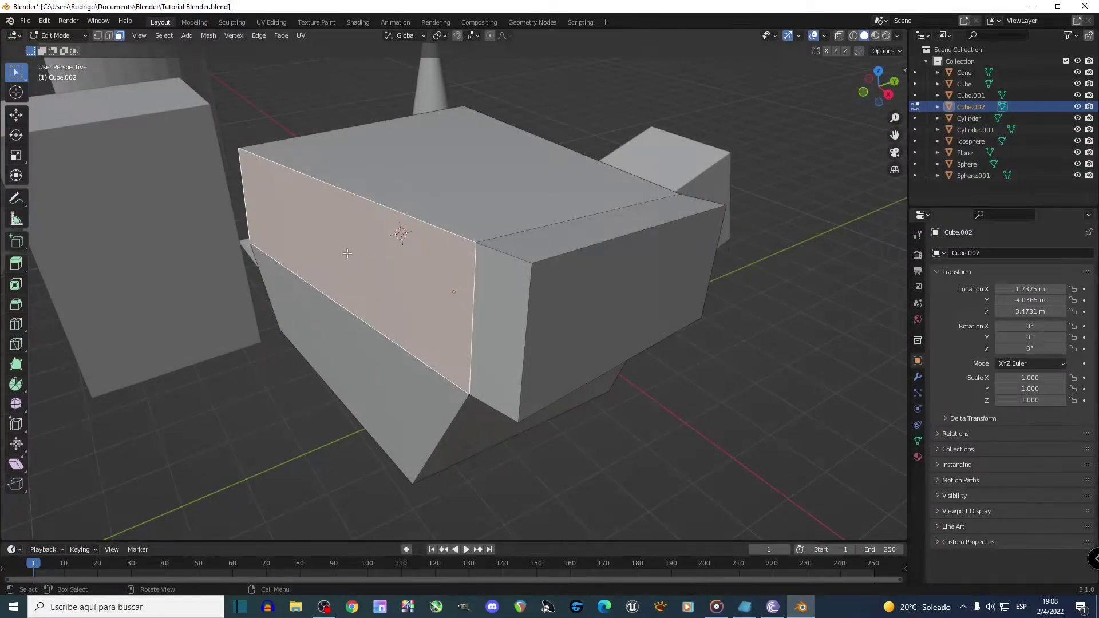
key("e")
left_click(281, 271)
mouse_move(332, 275)
middle_mouse_down()
mouse_move(376, 307)
mouse_move(358, 309)
mouse_move(349, 275)
middle_mouse_up()
left_click(505, 223)
key("e")
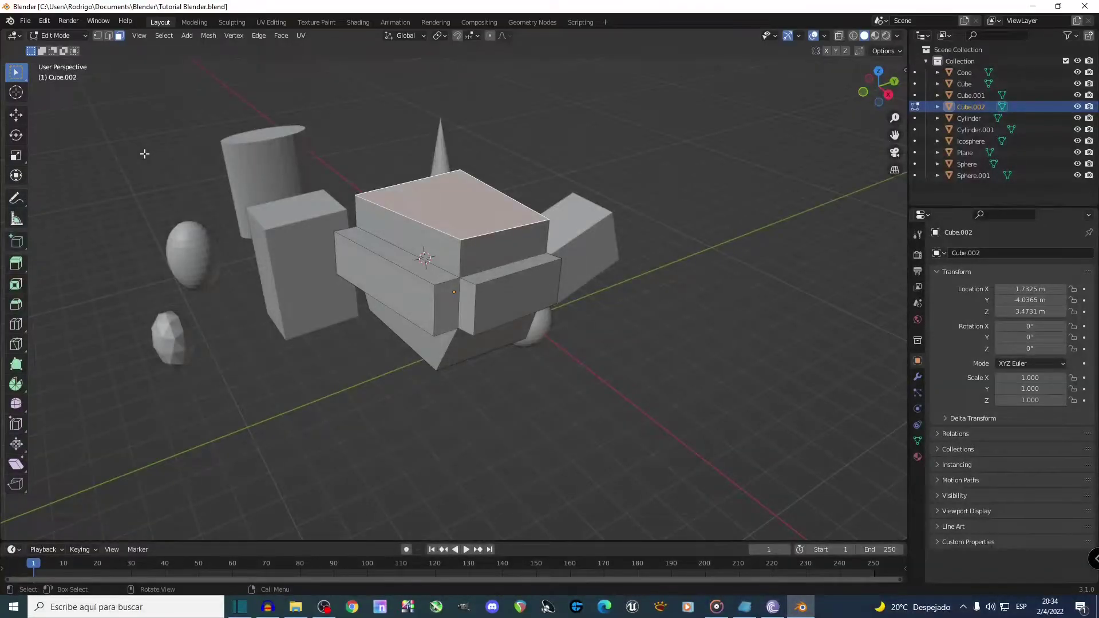
Inset the model's top face with the Inset Faces tool
left_click(14, 291)
middle_click_drag(395, 257, 424, 257)
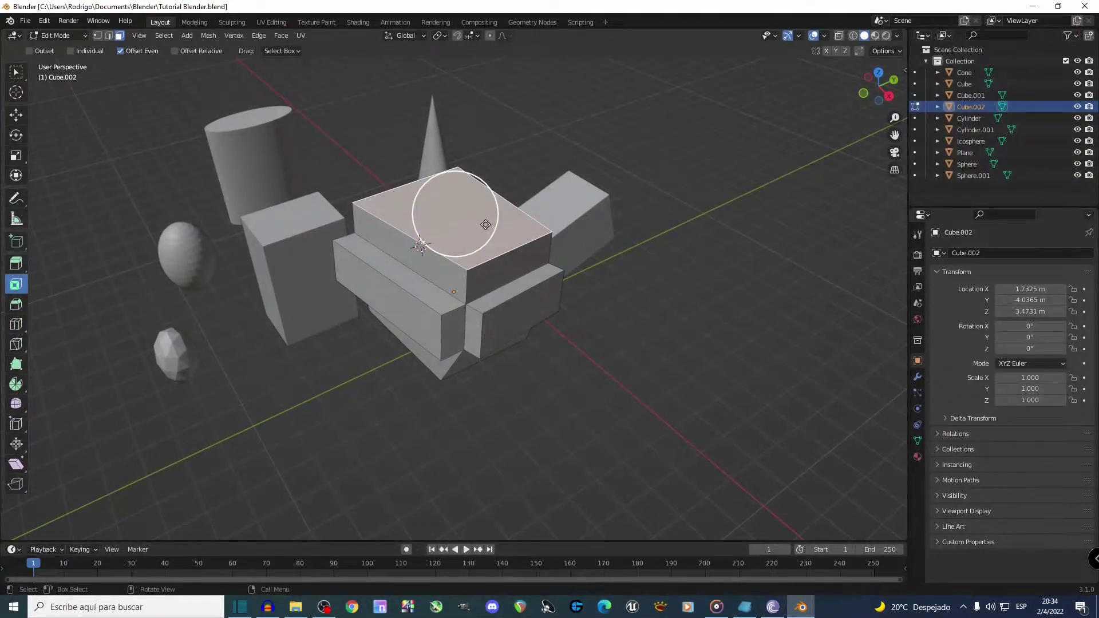
left_click_drag(486, 225, 466, 221)
middle_click_drag(466, 222, 465, 221)
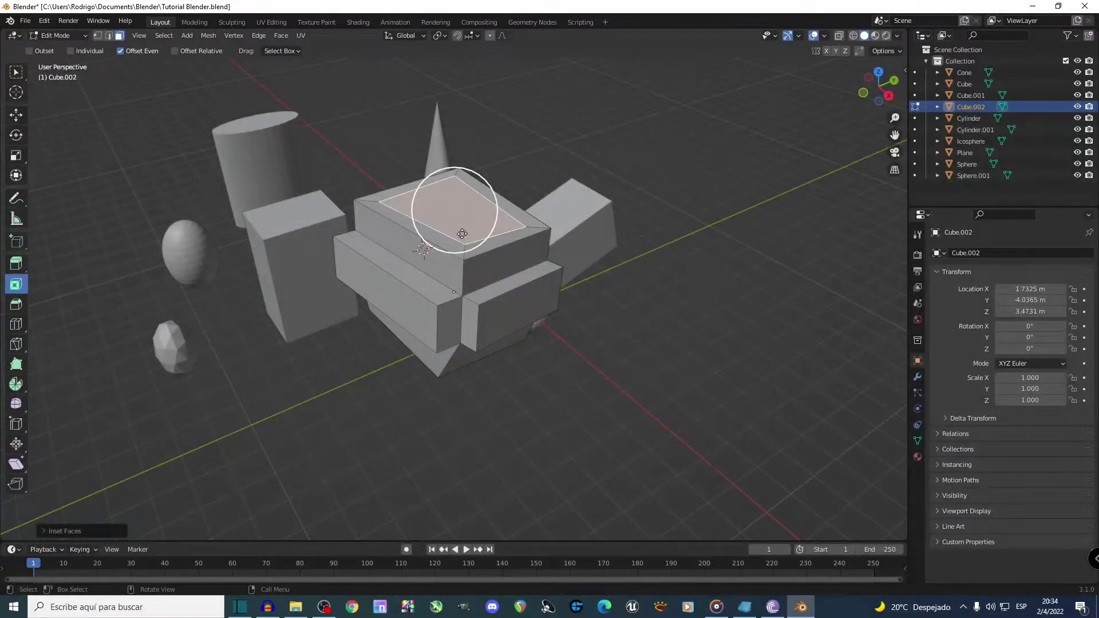
Inset the outer face of the protruding long side block by about 0.44 m
left_click(394, 292)
middle_click_drag(394, 293, 402, 286)
key("i")
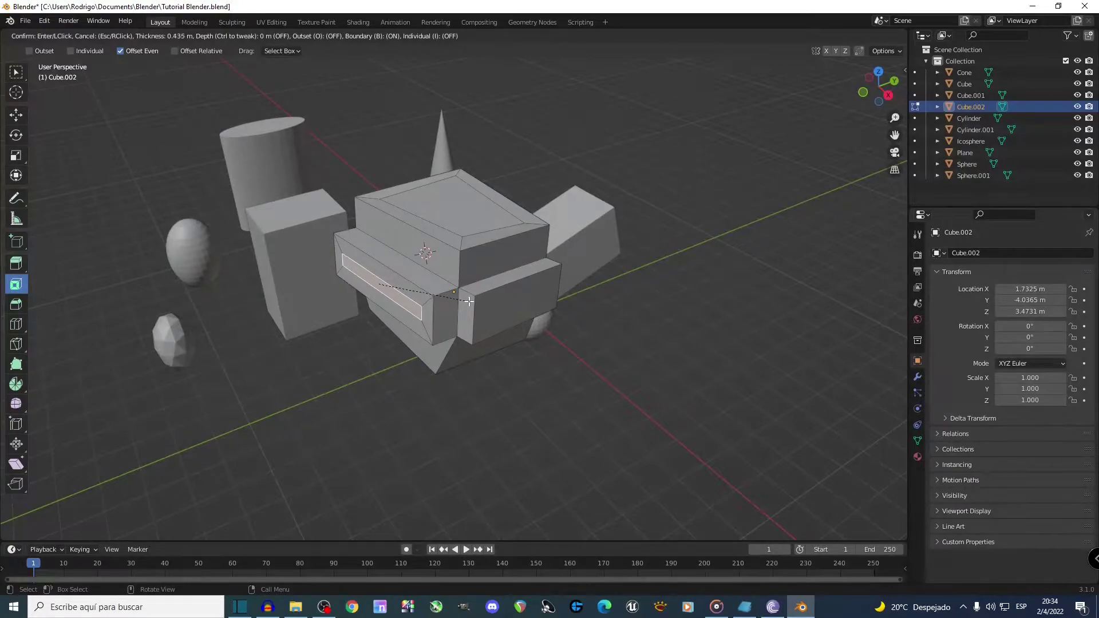
left_click(472, 302)
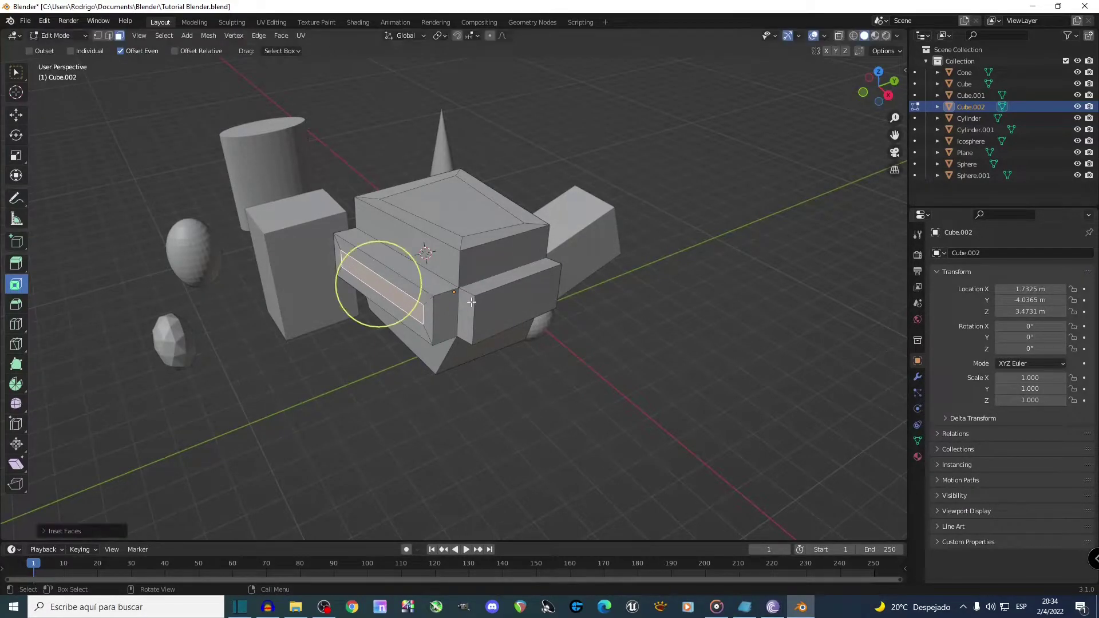
Bevel the outer face of the protruding end block by about 0.228 m with the Bevel tool
left_click(24, 307)
middle_click_drag(240, 349, 435, 327)
left_click(551, 312)
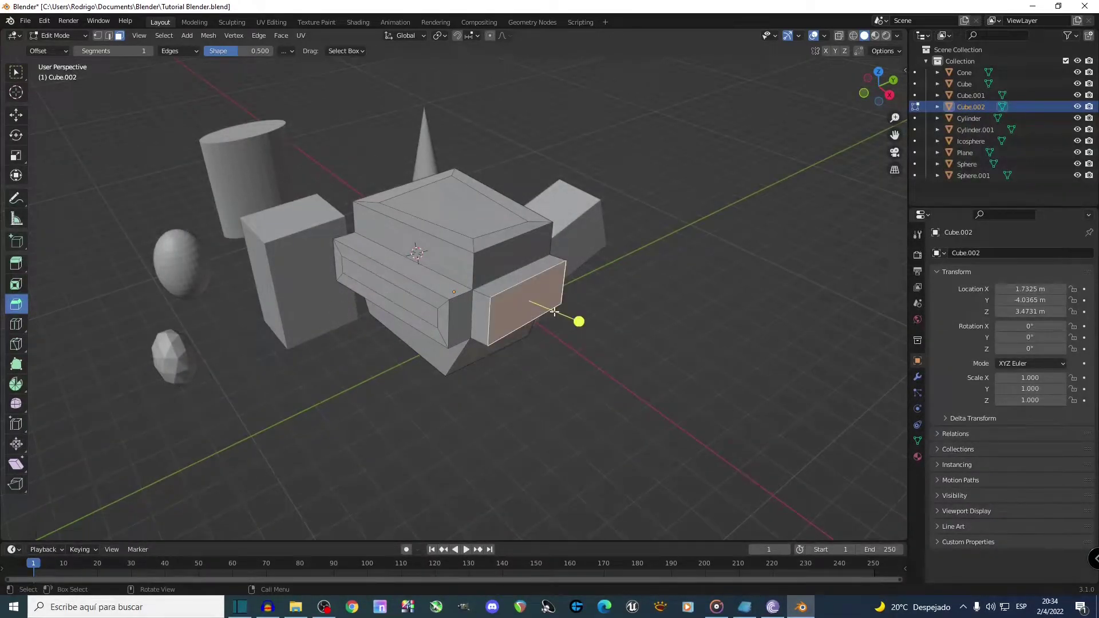
scroll(586, 300, "up", 2)
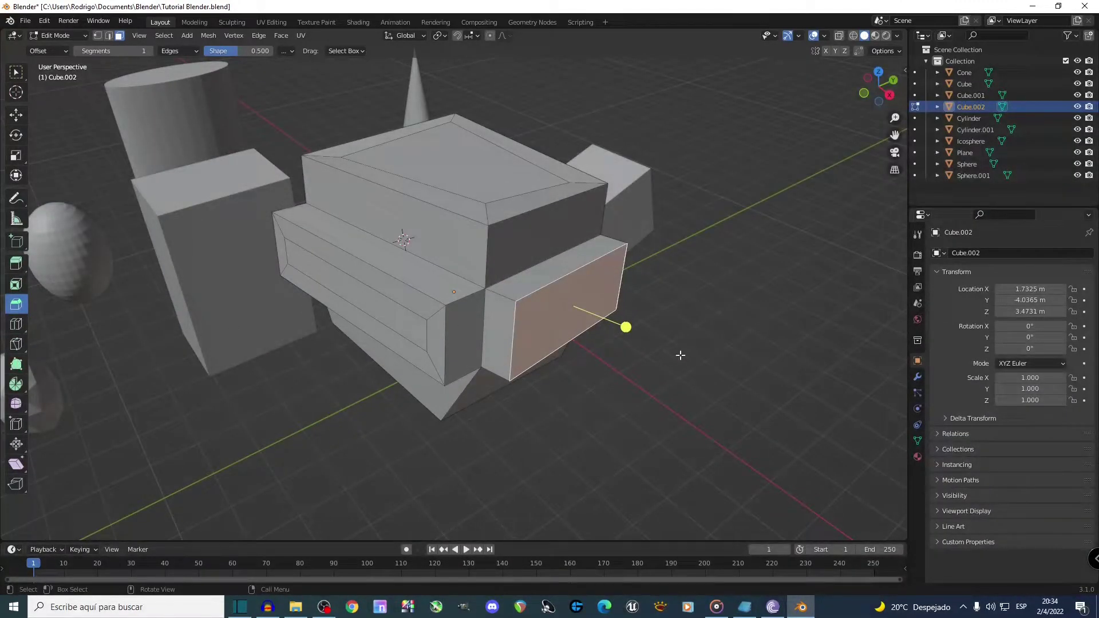
left_click_drag(624, 324, 650, 308)
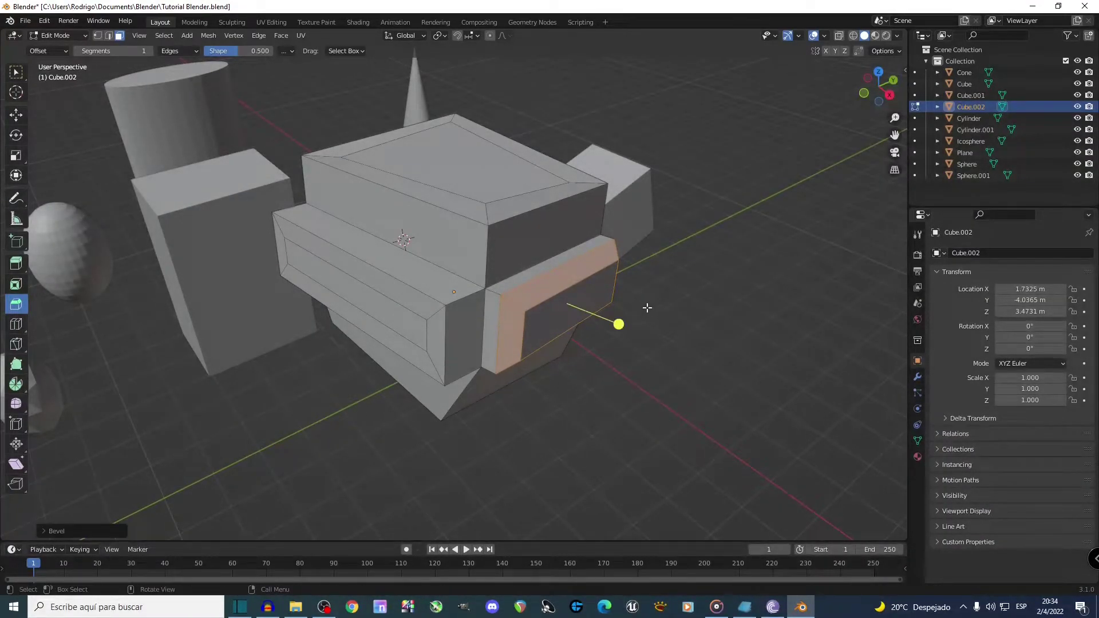
Set the end block's bevel to 4 segments and deselect the beveled faces
left_click(43, 531)
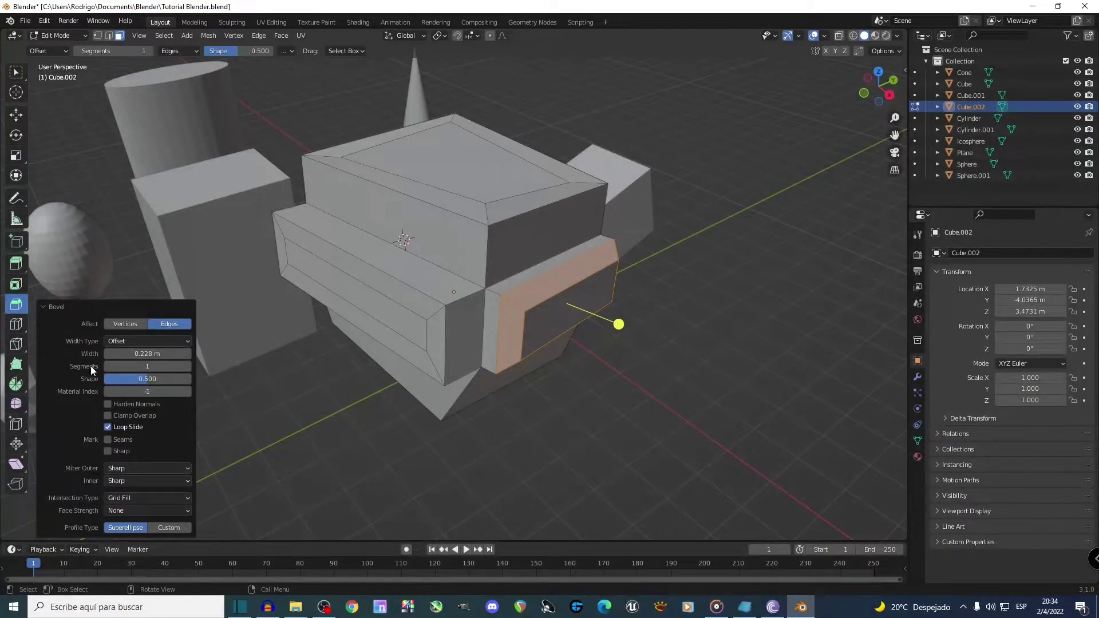
left_click(187, 367)
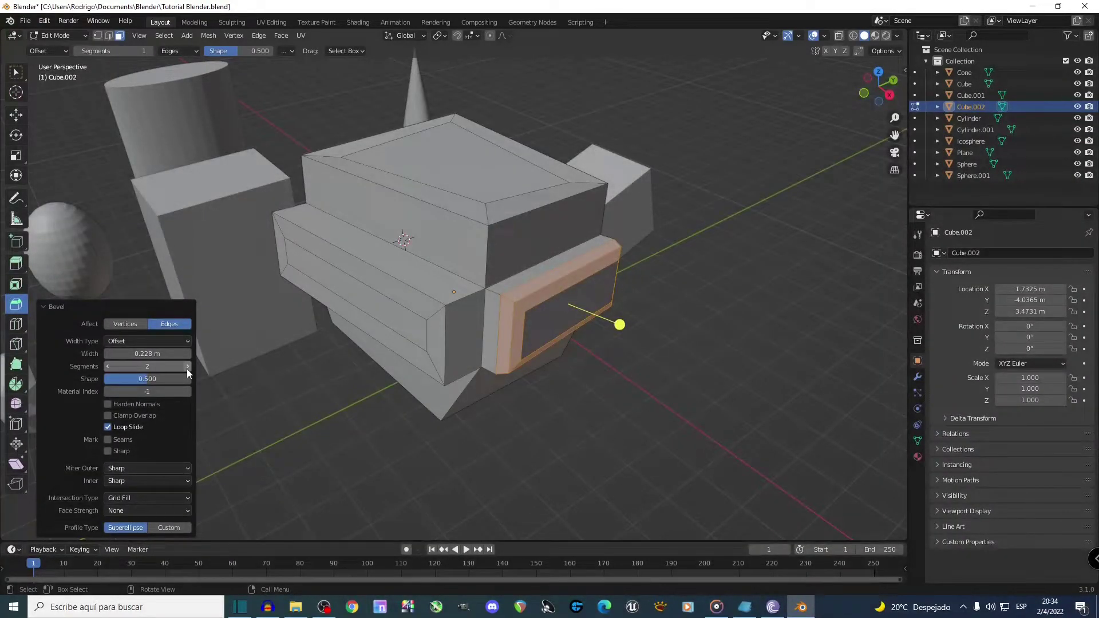
left_click(187, 366)
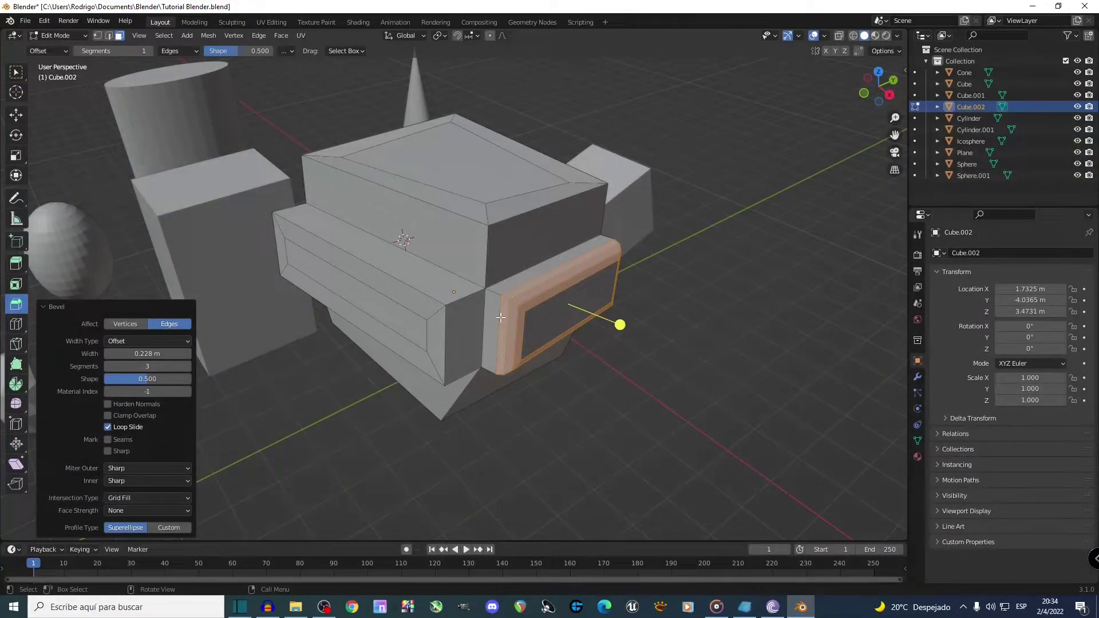
left_click(187, 367)
left_click(610, 362)
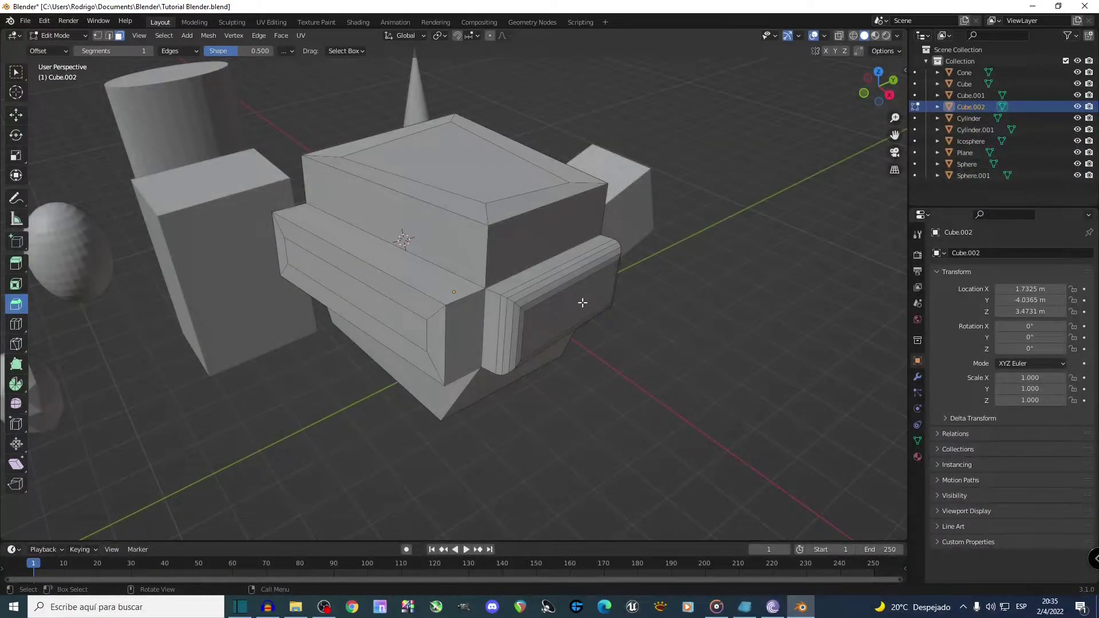
Bevel the model's bottom face by about 0.61 m, trying different segment counts and finishing with multiple segments
key("Tab")
middle_click_drag(601, 313, 456, 291)
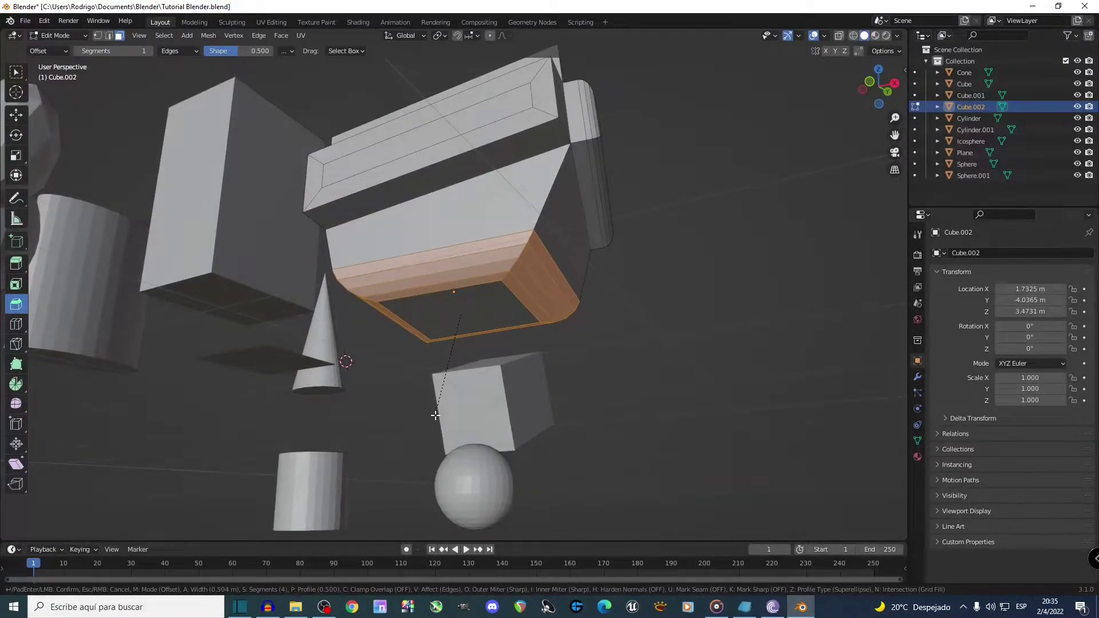
scroll(432, 418, "up", 1)
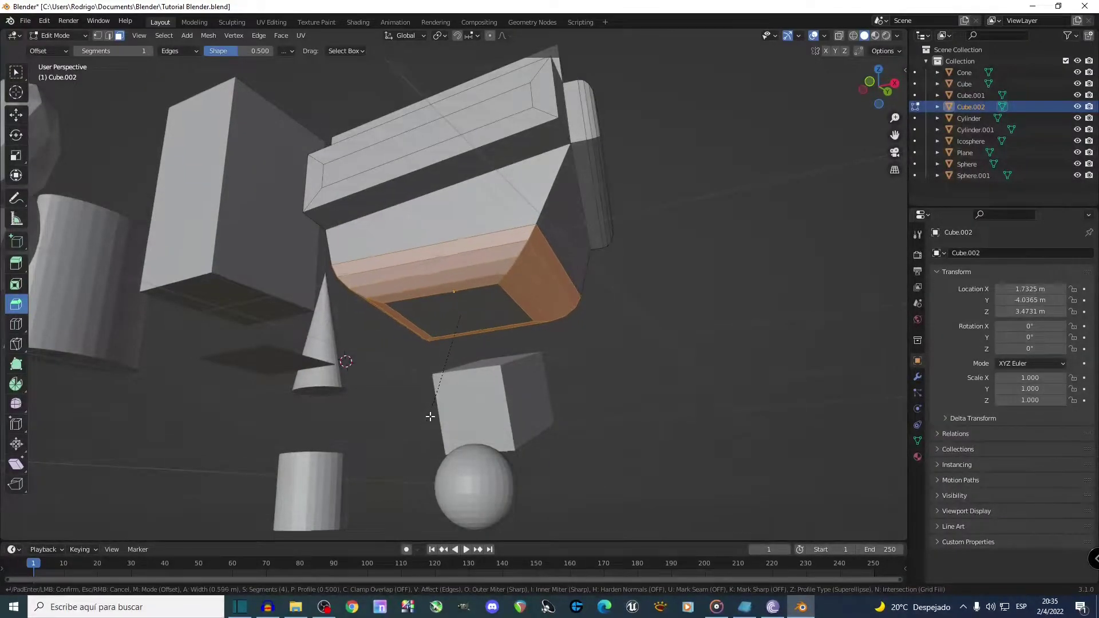
scroll(426, 418, "down", 1)
scroll(427, 419, "down", 3)
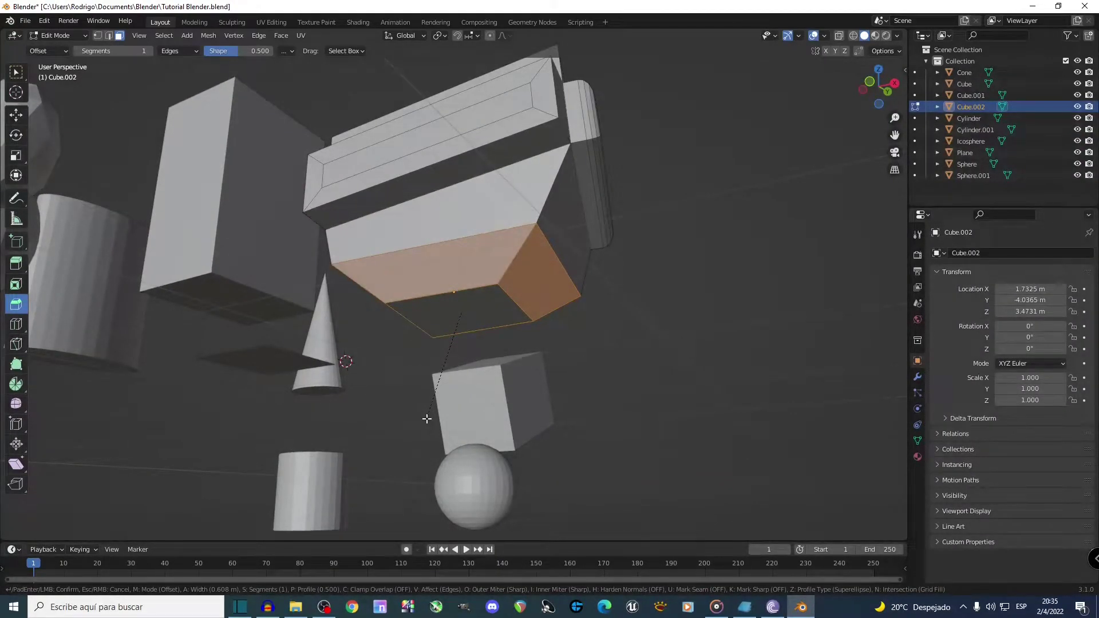
scroll(427, 419, "up", 2)
left_click(426, 418)
middle_click_drag(426, 418, 432, 447)
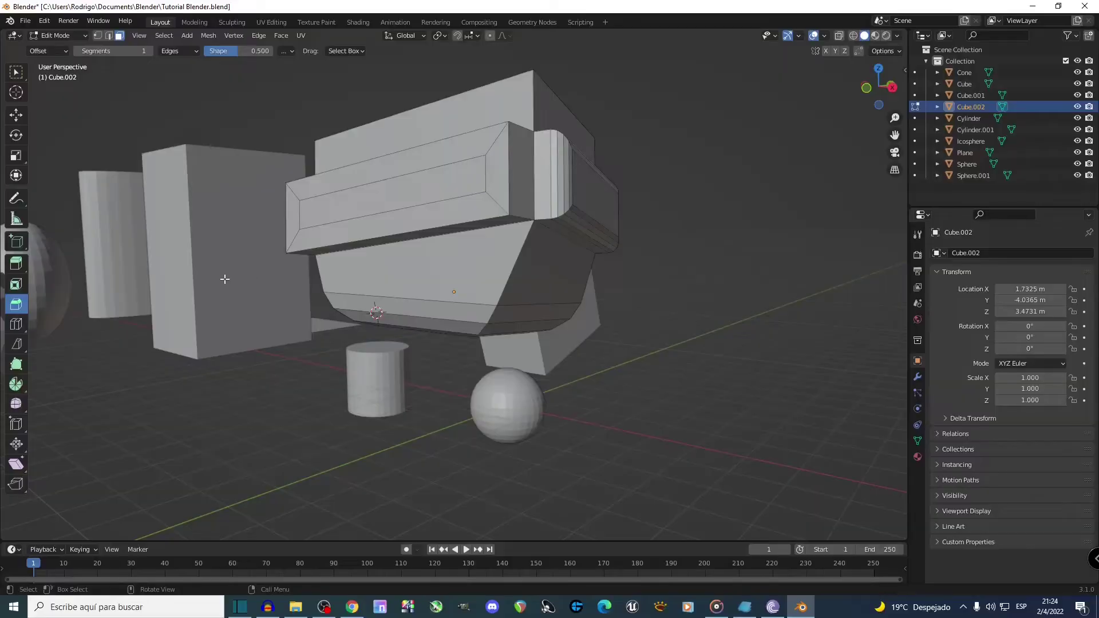
Loop-cut the model vertically through the middle of its flat side and again midway through one half
left_click(16, 331)
middle_click_drag(275, 275, 297, 344)
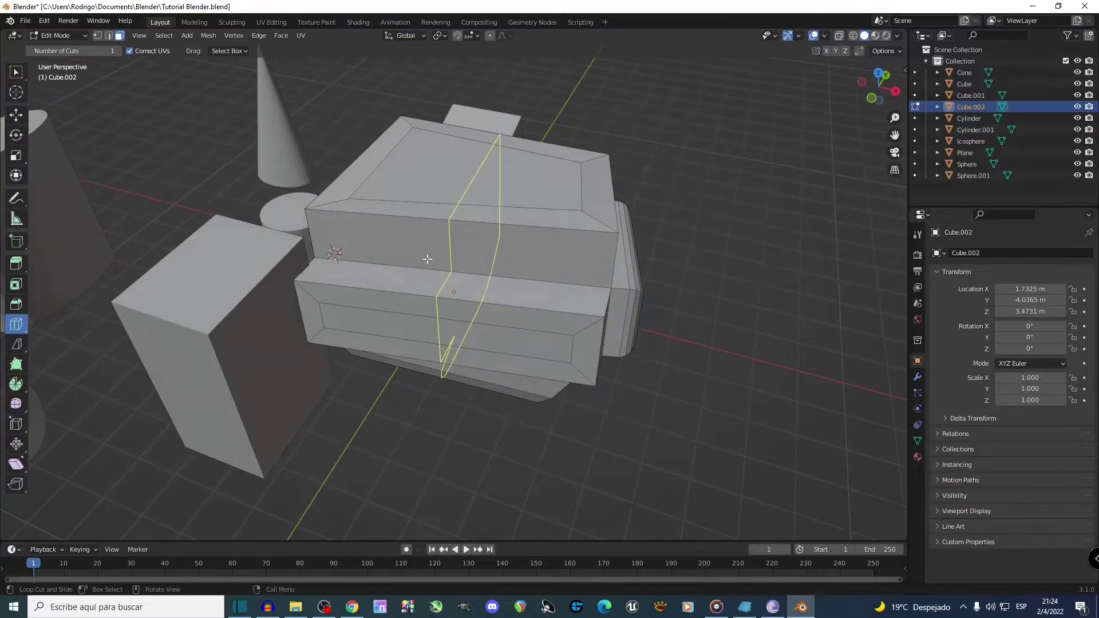
middle_click_drag(587, 227, 404, 291)
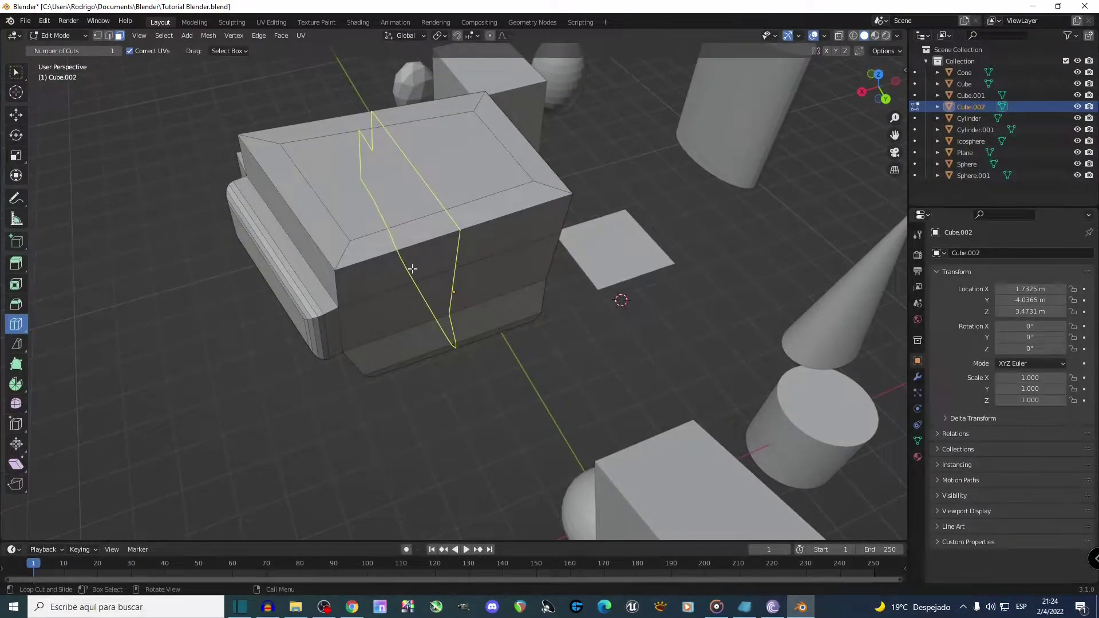
left_click(415, 267)
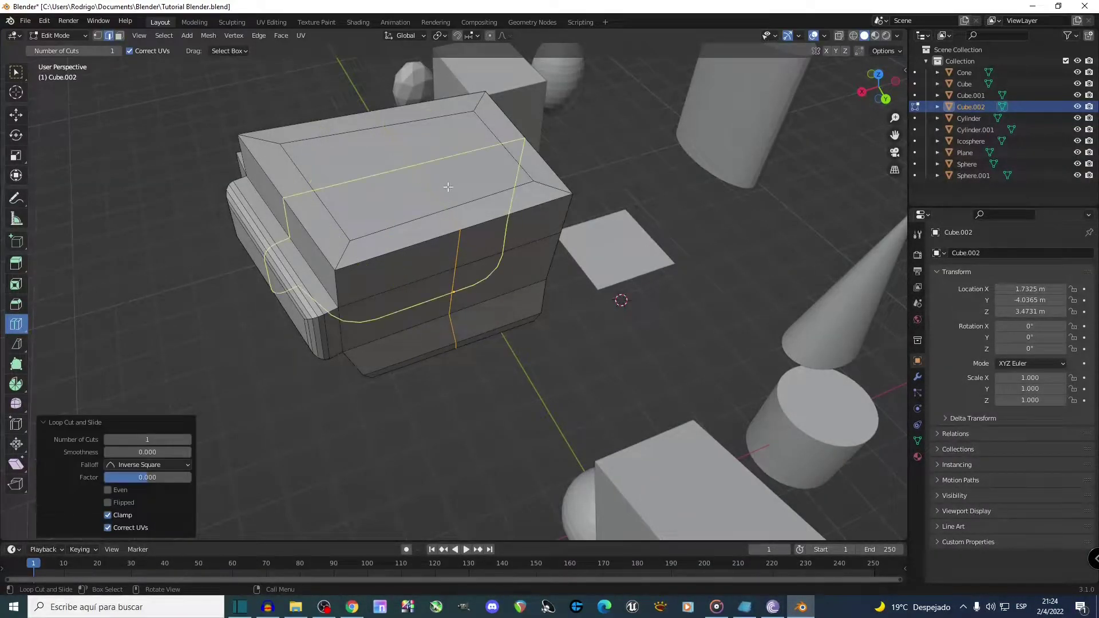
left_click(386, 263)
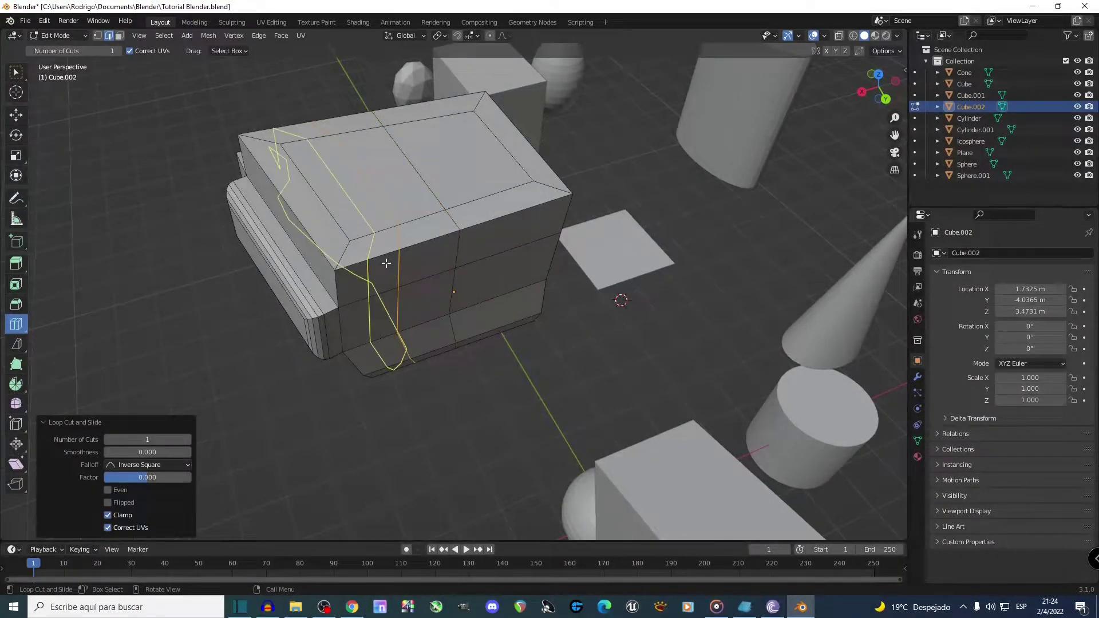
Add further loop cuts through the other half and the adjoining sides to divide the model into a grid
left_click(501, 236)
middle_click_drag(500, 236, 460, 248)
left_click(539, 233)
left_click(542, 233)
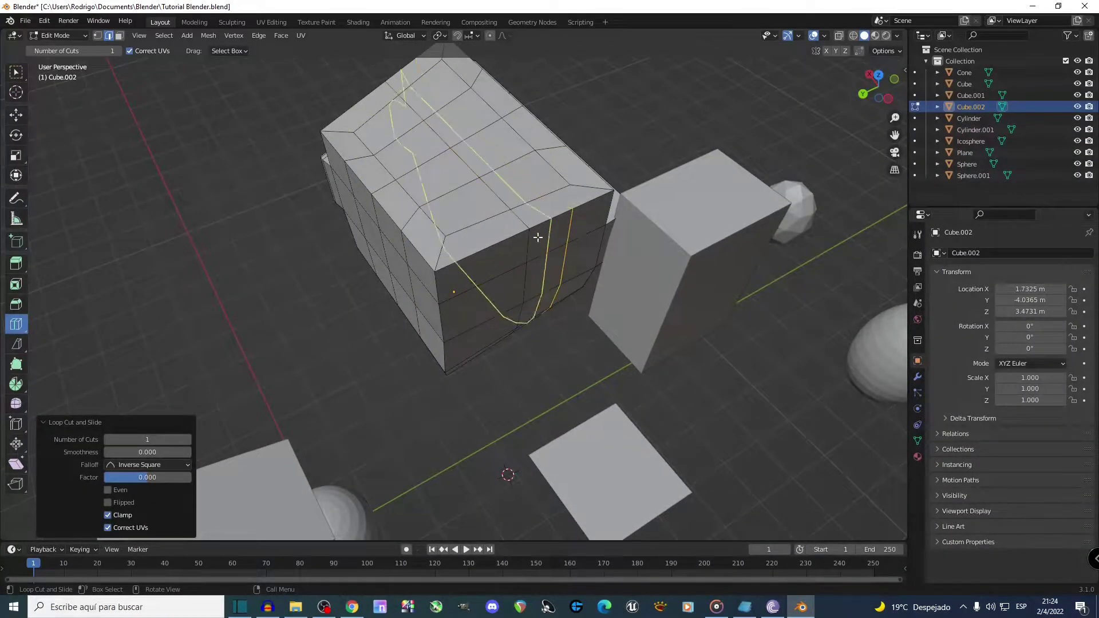
left_click(494, 257)
middle_click_drag(494, 258, 666, 235)
left_click(23, 327)
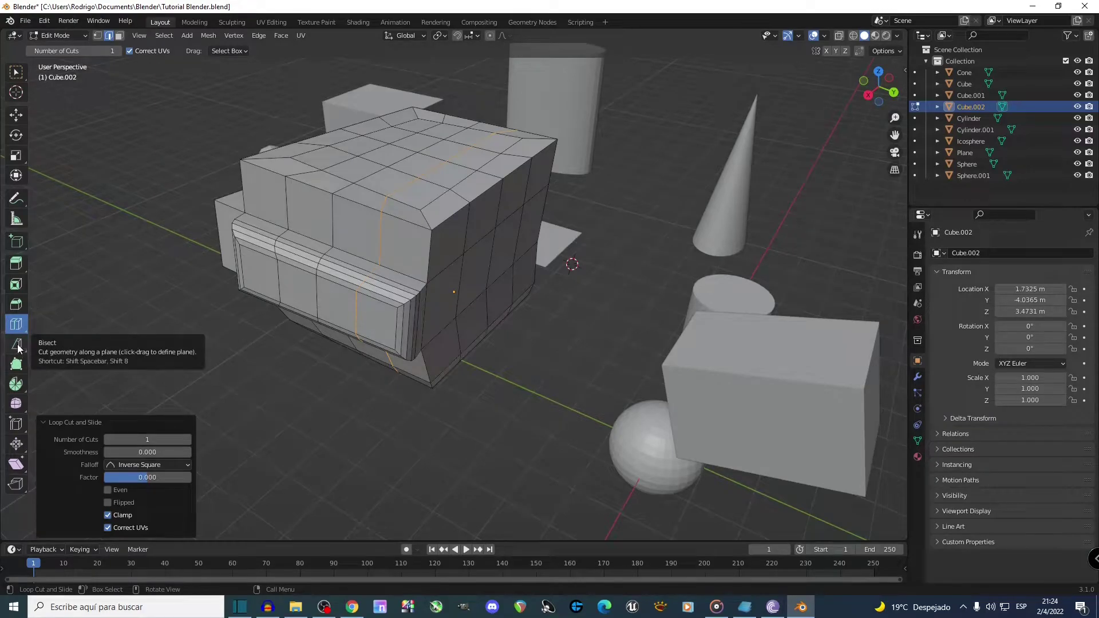
Knife a diagonal cut from the protruding block's lower inset edge up to the wall face above it
left_click(16, 347)
left_click(50, 349)
middle_click_drag(257, 321, 383, 291)
scroll(383, 291, "up", 2)
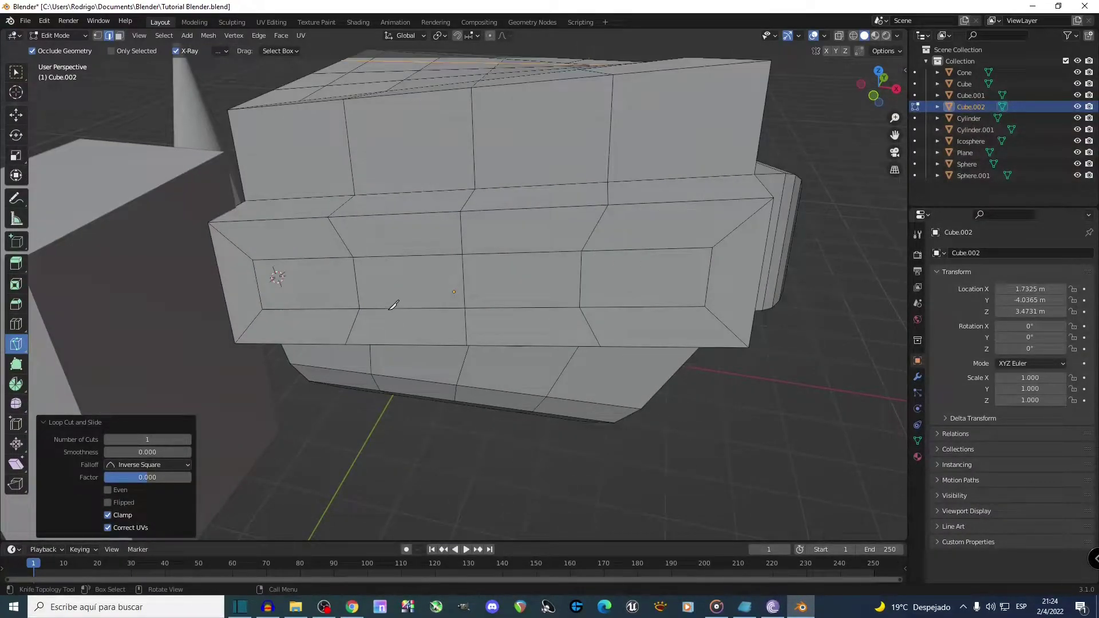
left_click(388, 310)
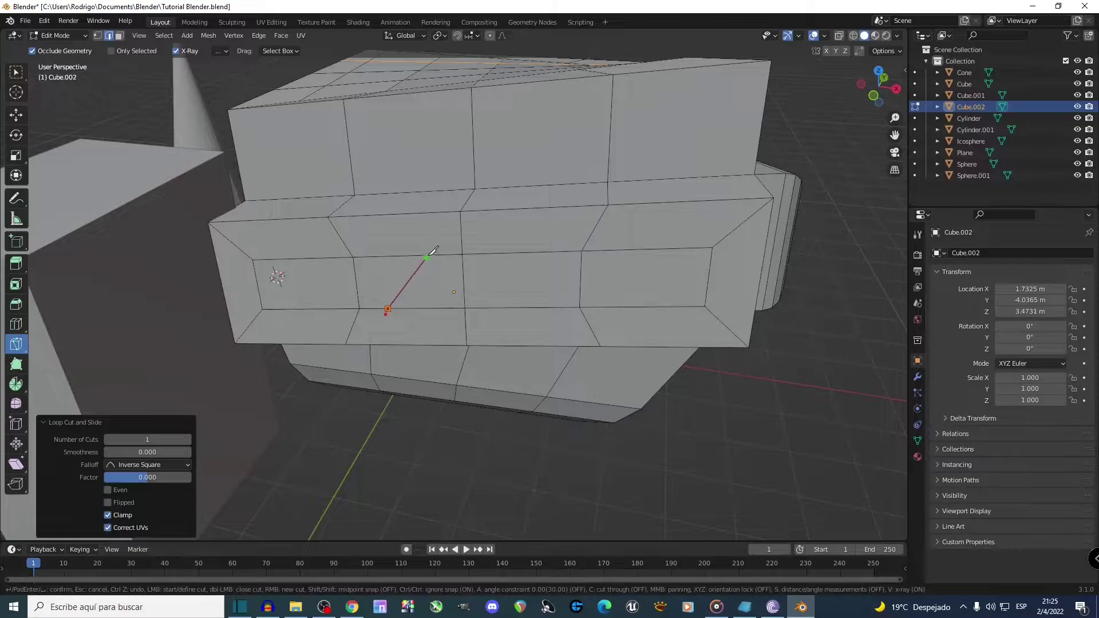
left_click(476, 156)
key("Return")
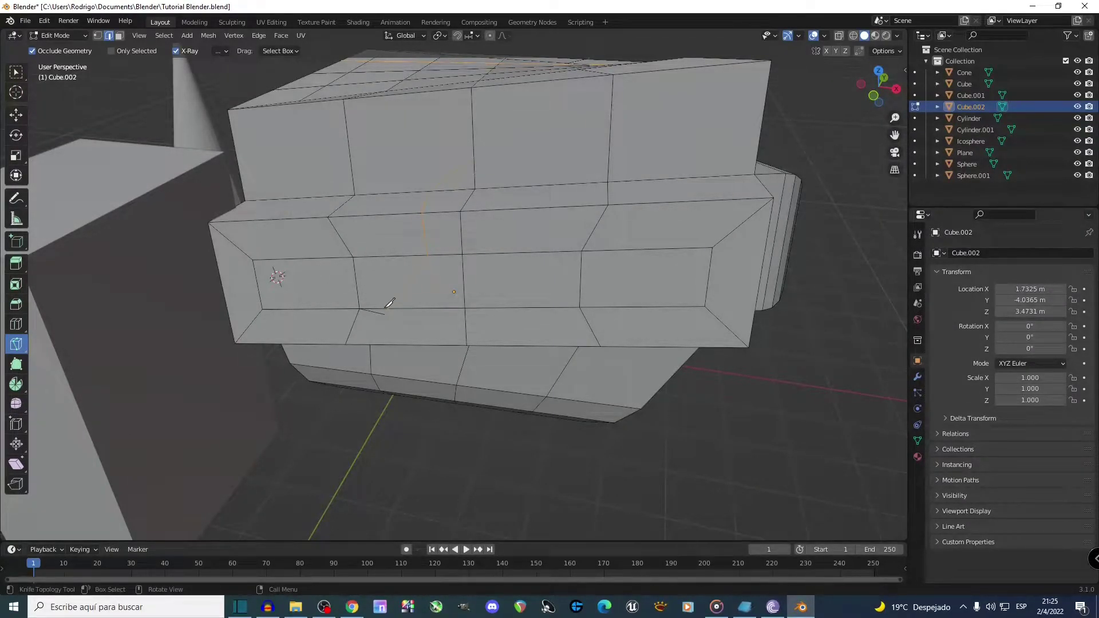
Try to knife two further zigzag paths up the protruding block's front face, and cancel the cut
middle_click_drag(393, 300, 602, 312)
left_click(598, 329)
left_click(605, 313)
left_click(621, 262)
left_click(608, 225)
left_click(620, 189)
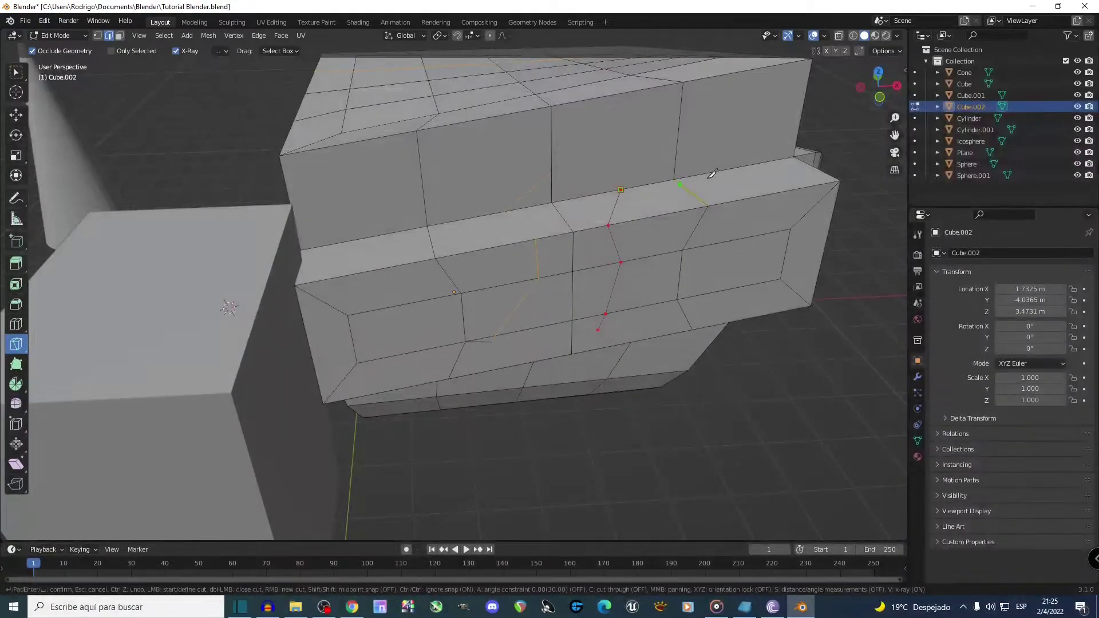
middle_click_drag(668, 189, 645, 280)
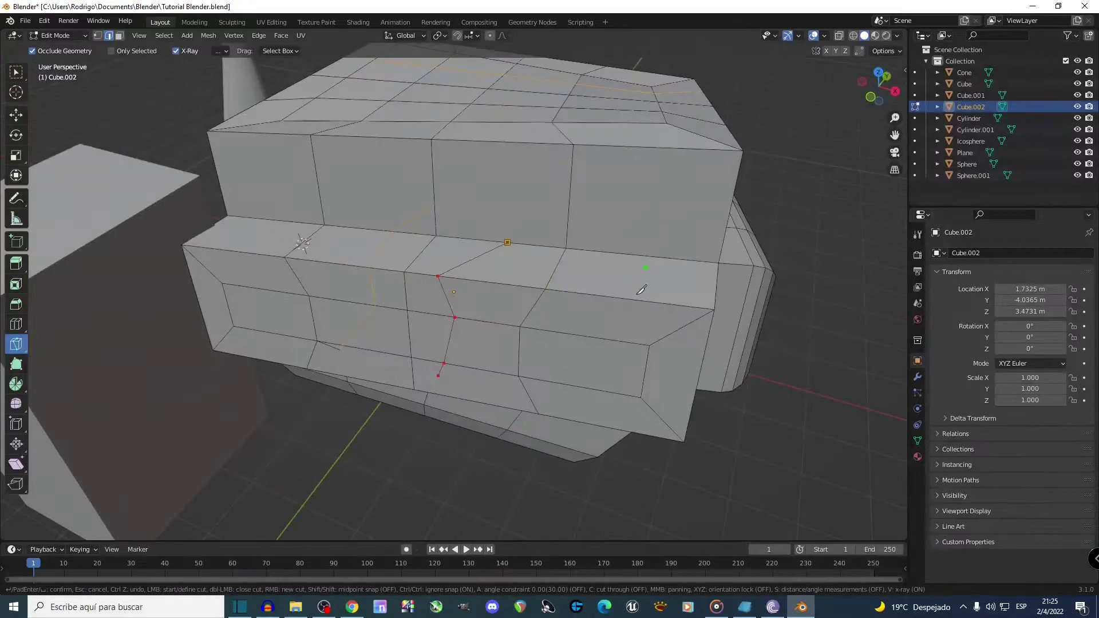
left_click(589, 400)
left_click(596, 390)
left_click(582, 336)
left_click(609, 296)
key("Escape")
Try to bisect the model along a near-vertical line with only the current edges selected
middle_click_drag(313, 231, 308, 263)
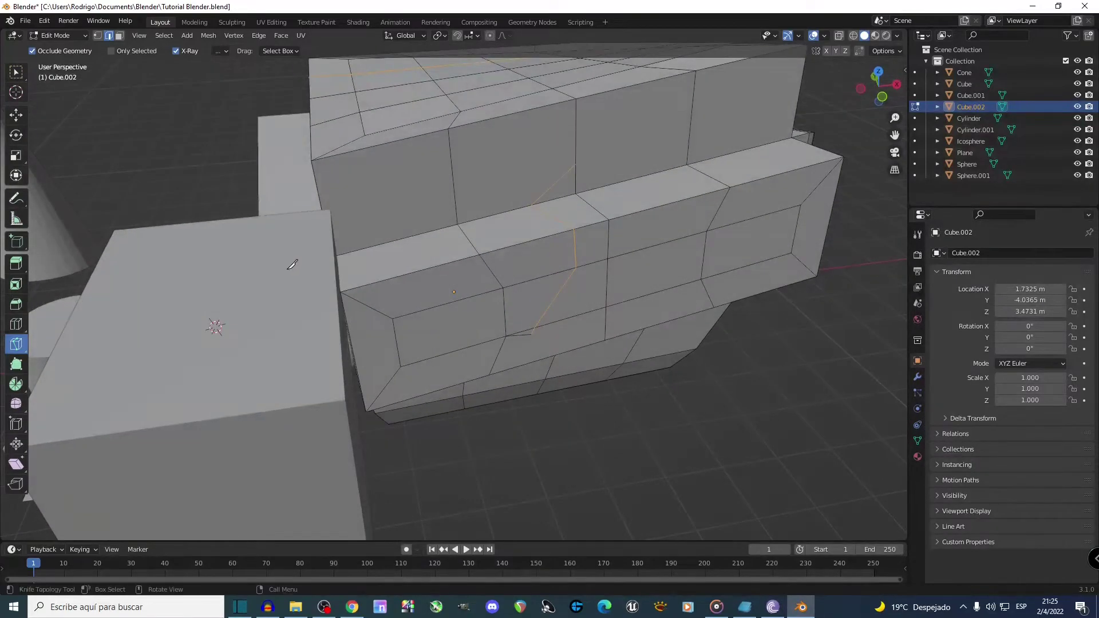
left_click(16, 343)
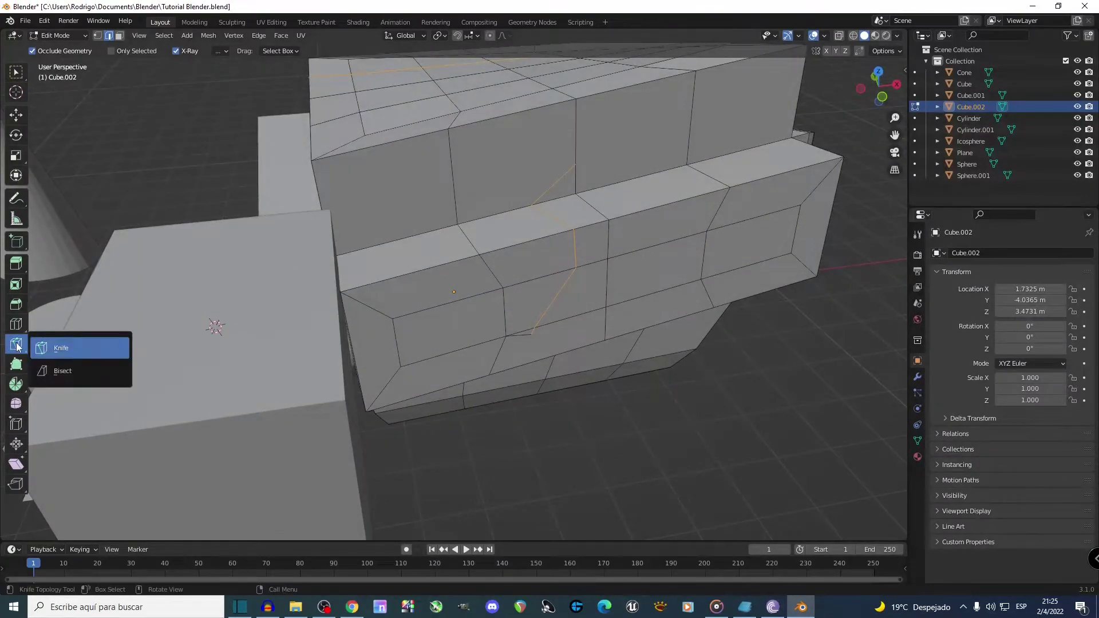
left_click(68, 371)
middle_click_drag(430, 328, 410, 161)
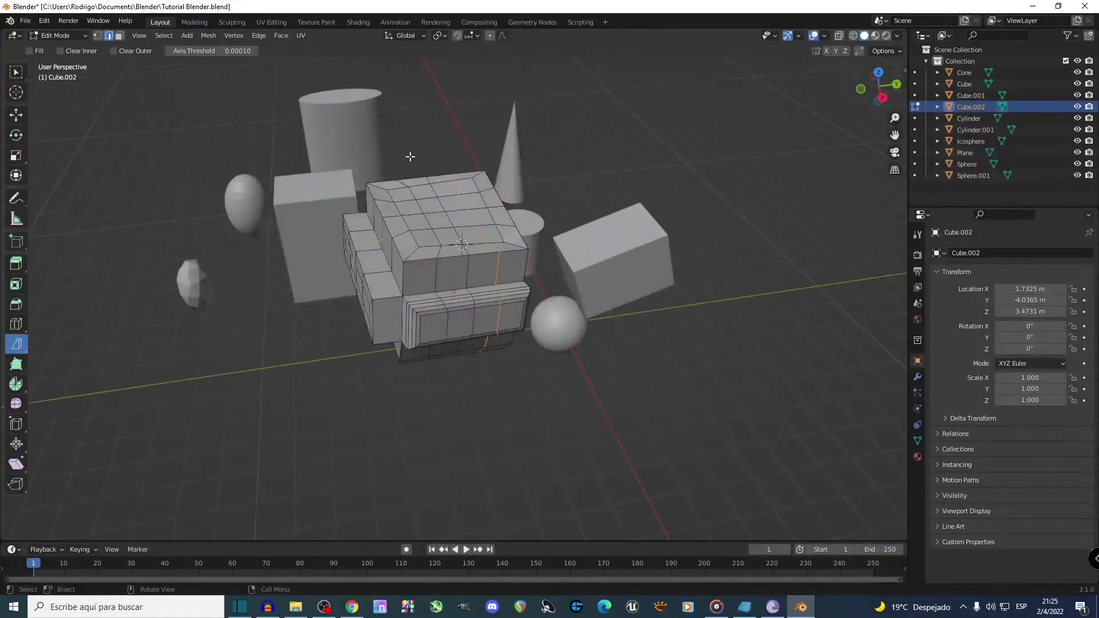
left_click_drag(411, 129, 441, 413)
middle_click_drag(446, 395, 391, 285)
Select all of the model's linked geometry and bisect it along a slanted line running through the whole model
left_click(391, 284)
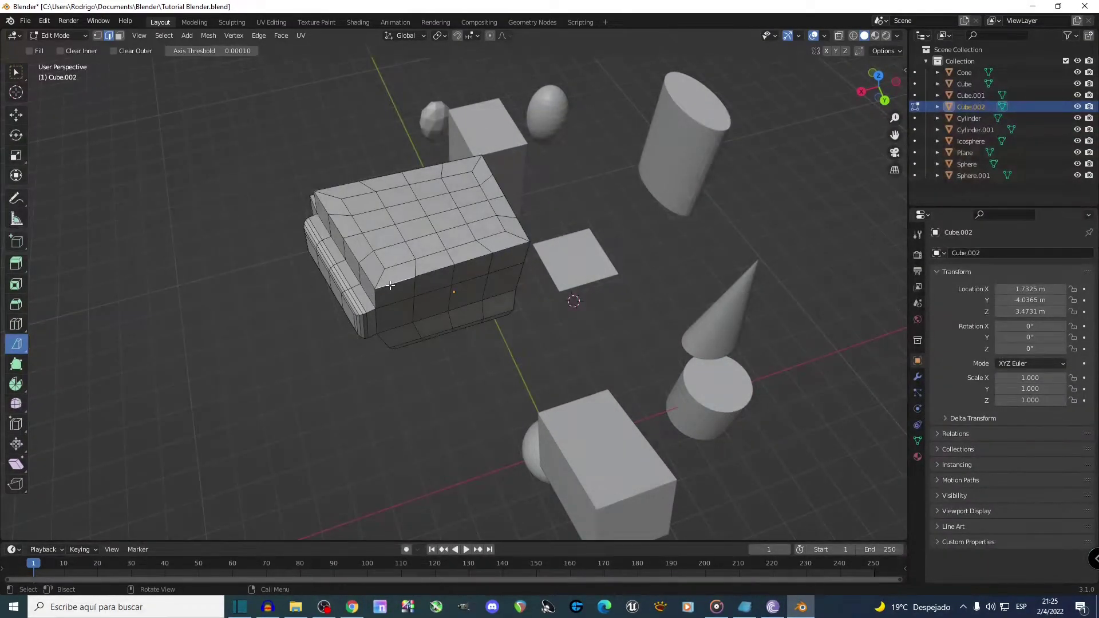
key("l")
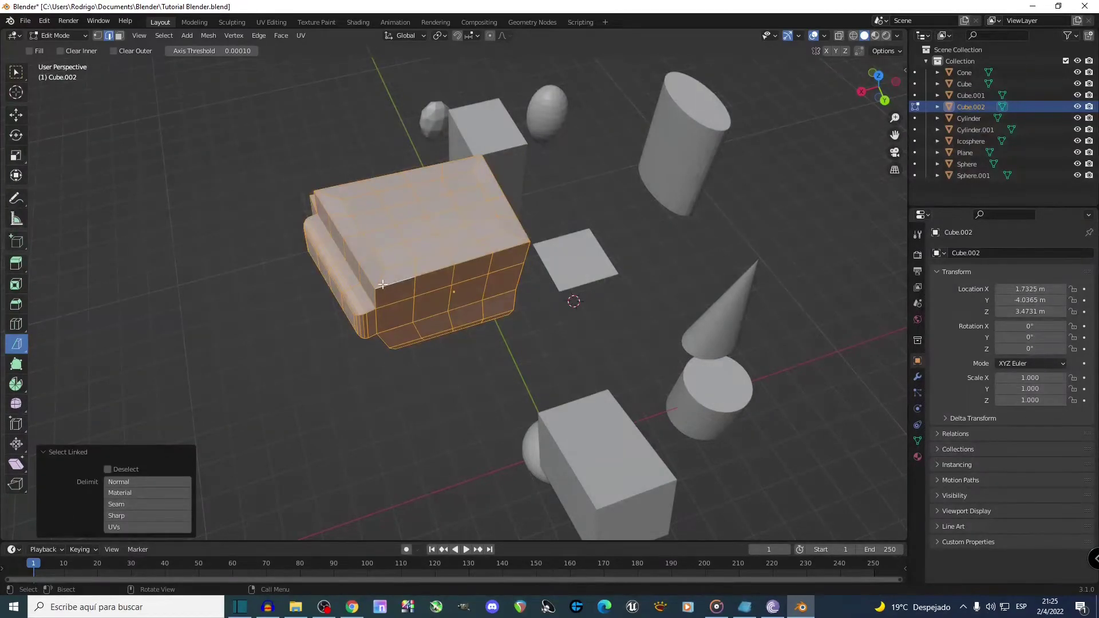
middle_click_drag(354, 278, 318, 269)
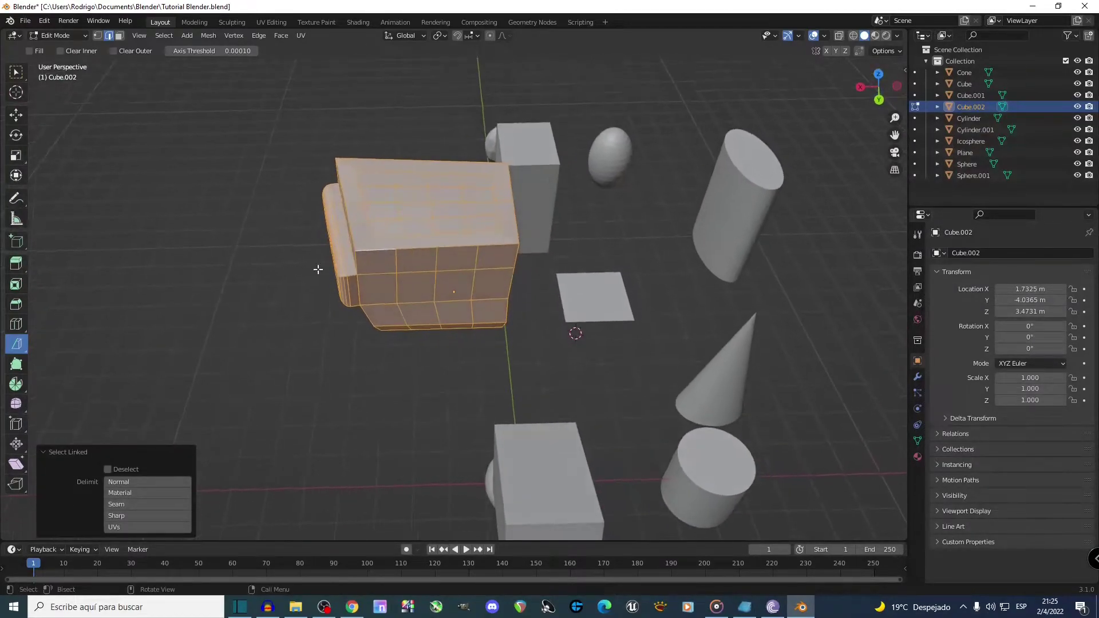
left_click(25, 350)
left_click(40, 363)
mouse_move(324, 108)
left_mouse_down()
mouse_move(466, 383)
mouse_move(548, 327)
mouse_move(466, 370)
mouse_move(476, 373)
left_mouse_up()
left_click_drag(476, 373, 474, 373)
middle_click_drag(473, 373, 656, 326)
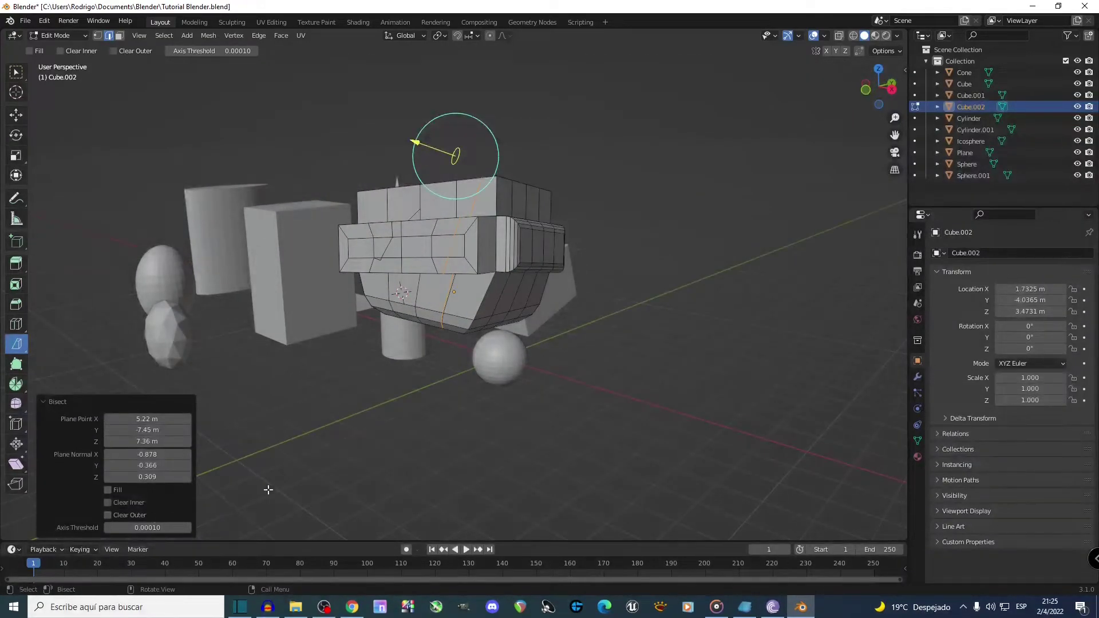
Try the bisect's Clear Inner option, finish with only Clear Outer enabled, and deselect the geometry
middle_click_drag(267, 489, 295, 492)
left_click(107, 502)
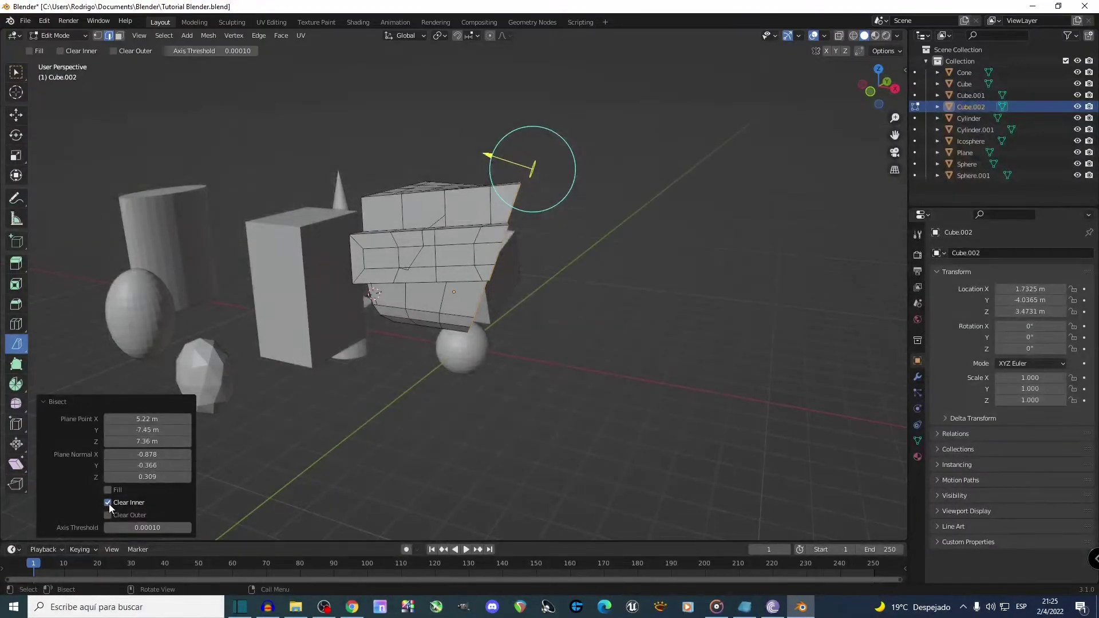
left_click(107, 502)
left_click(108, 515)
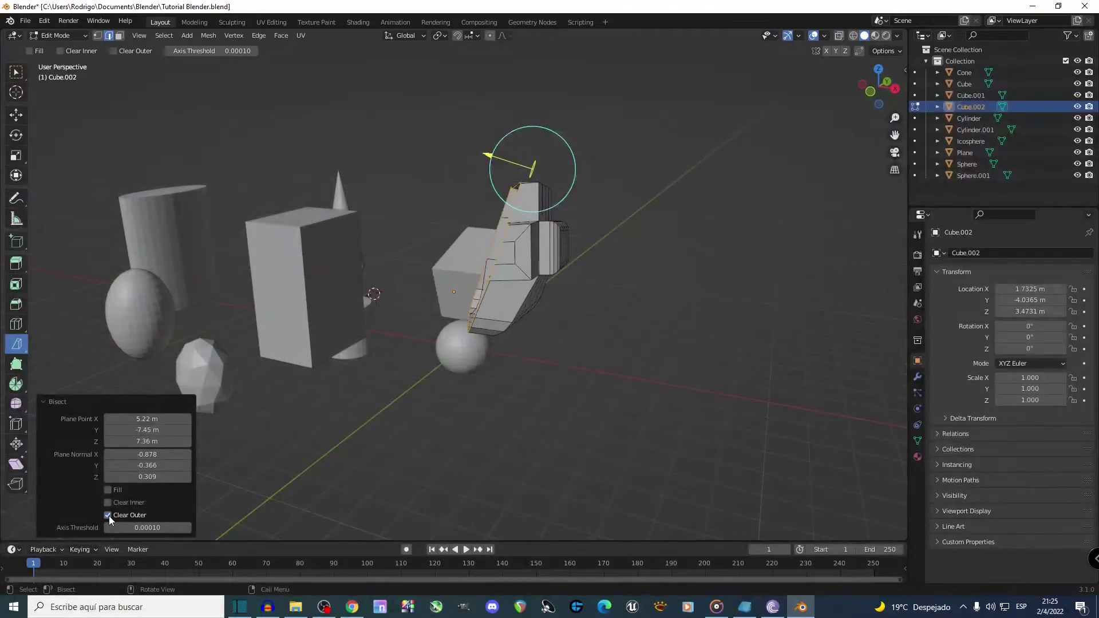
middle_click_drag(320, 458, 449, 461)
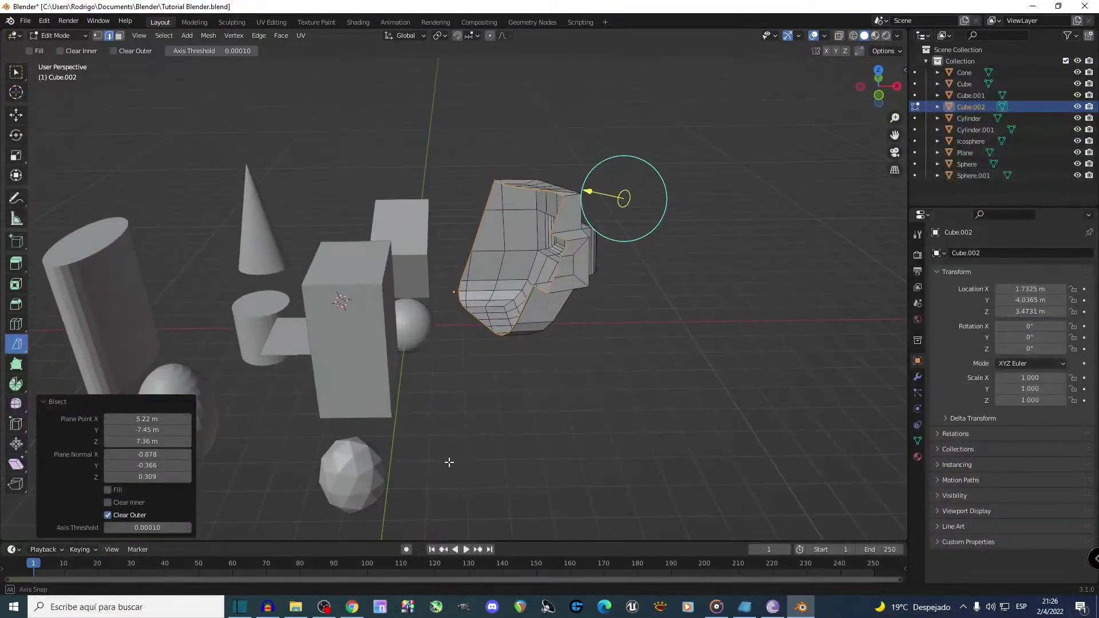
left_click(570, 404)
middle_click_drag(571, 405, 804, 391)
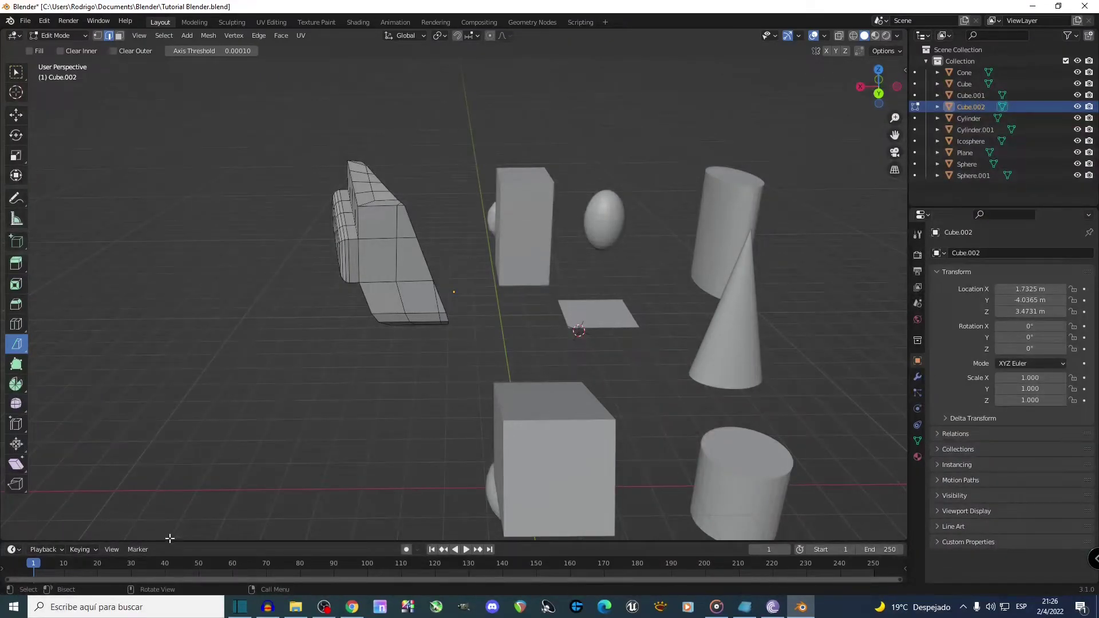
Undo the bisect, the knife cut and the grid of loop cuts on the model
key("ctrl+z")
key("ctrl+z")
key("ctrl+z")
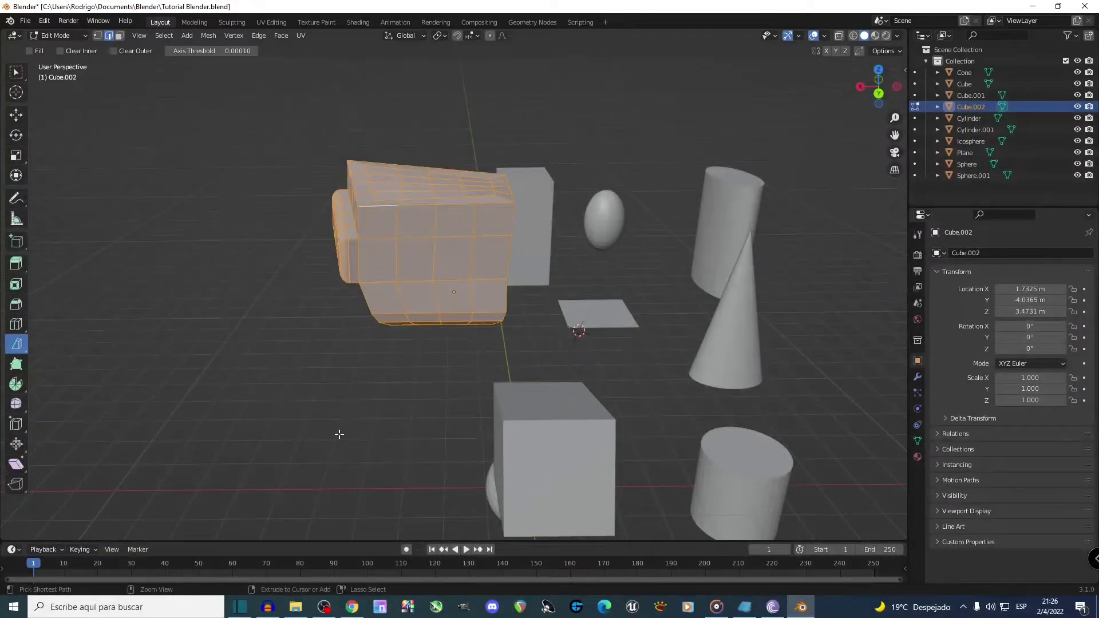
middle_click_drag(330, 430, 462, 418)
key("ctrl+z")
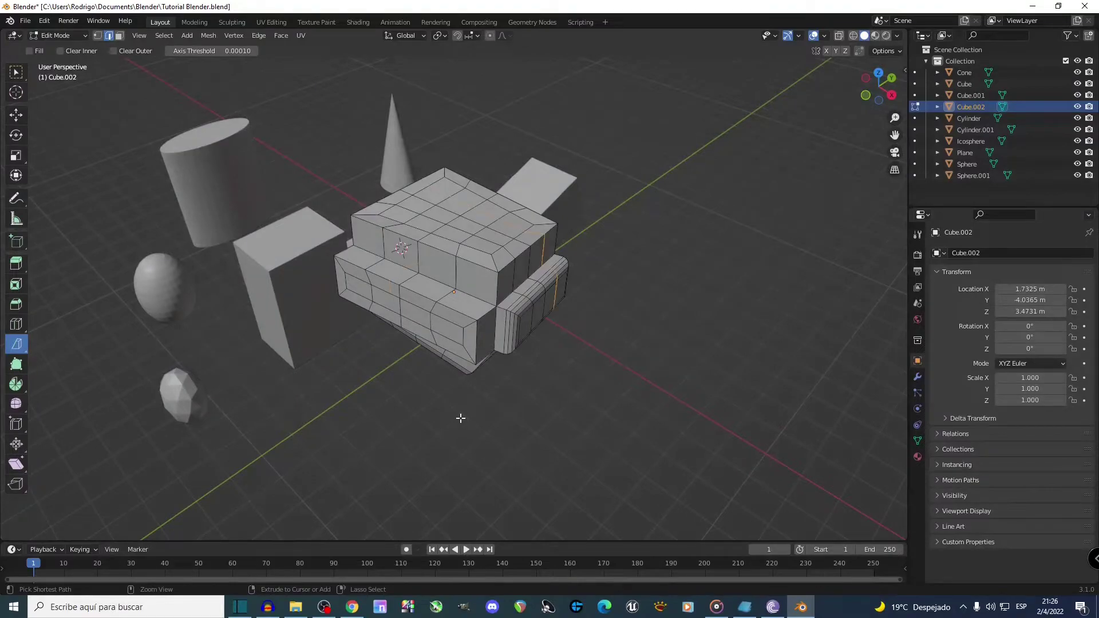
key("ctrl+z")
key("ctrl+z")
key("ctrl+z")
Add a single vertical loop cut through the long stepped side and slide it off-centre to a factor of about 0.41
key("a")
middle_click_drag(459, 418, 494, 427)
scroll(494, 426, "up", 1)
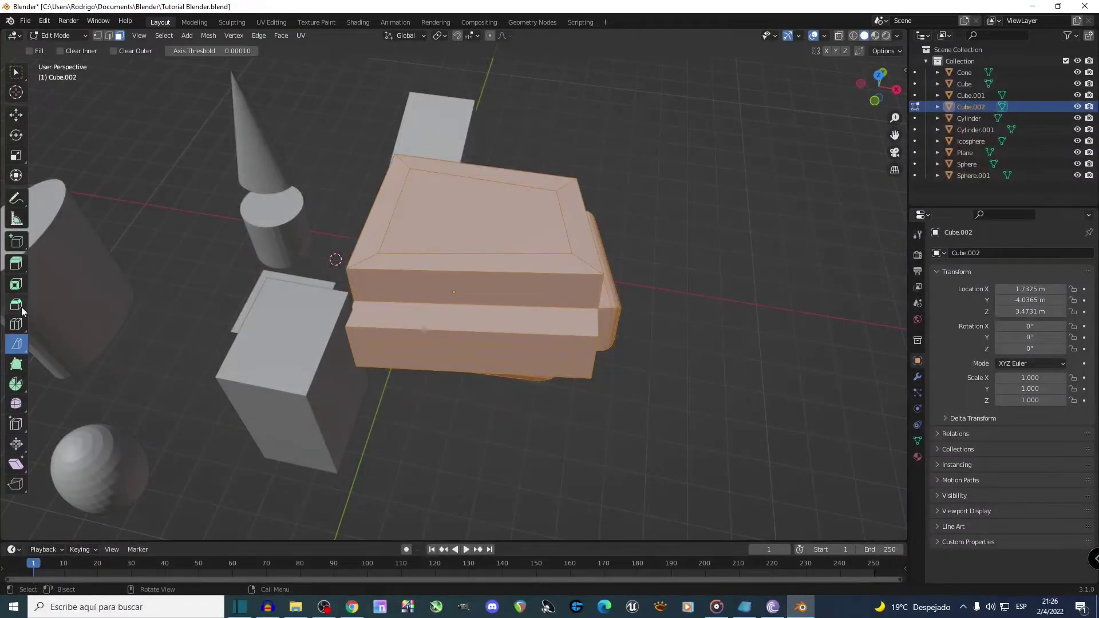
left_click(16, 343)
key("ctrl+r")
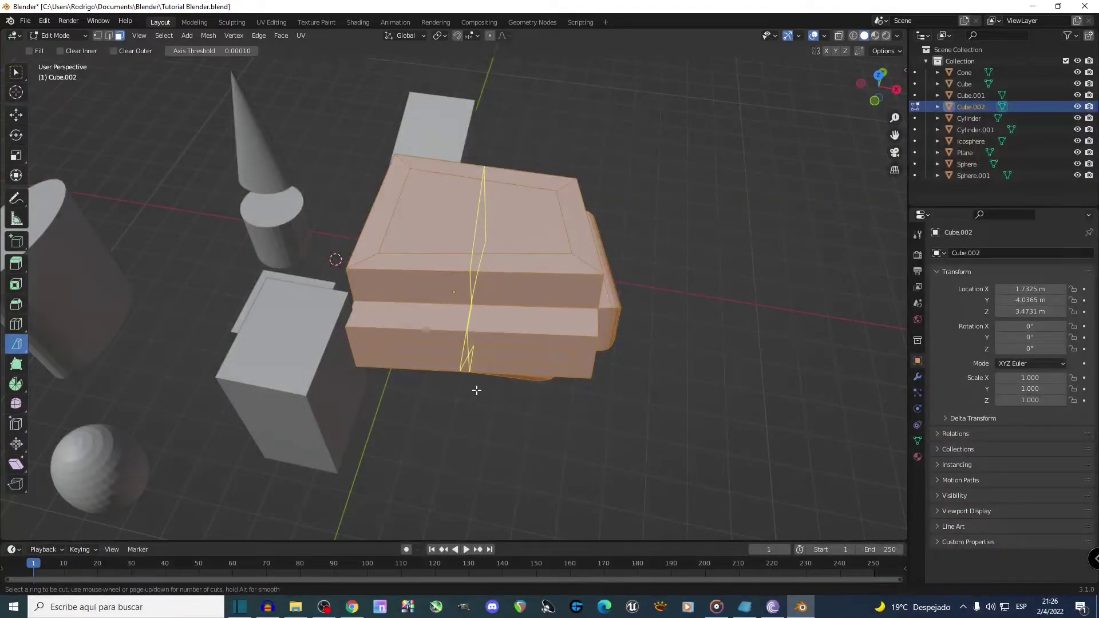
left_click(477, 389)
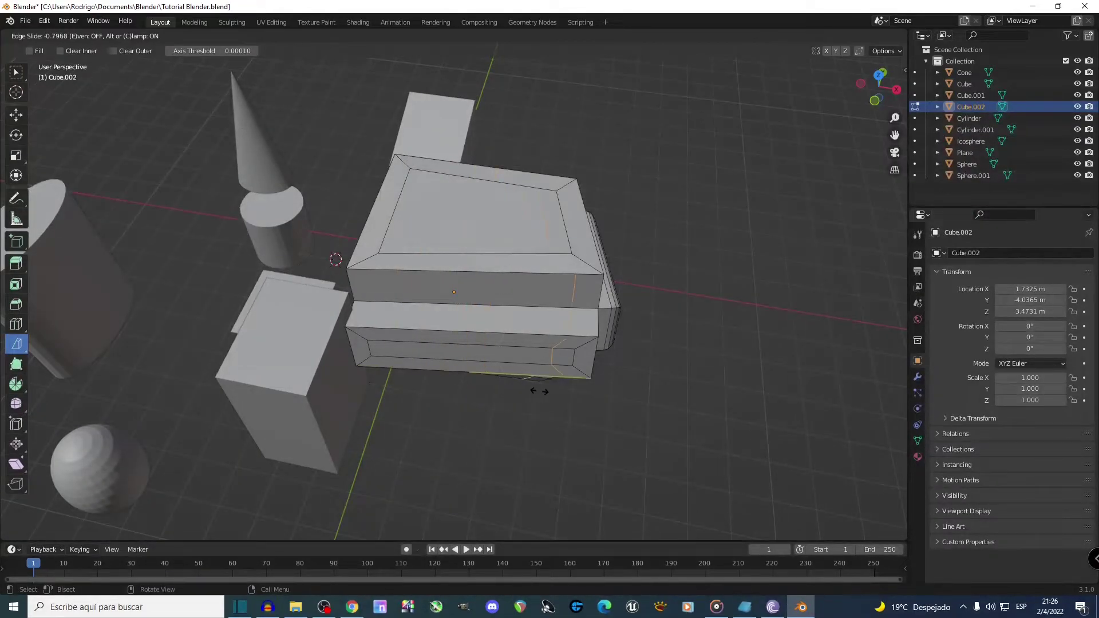
left_click(443, 390)
Add four parallel loop cuts through the model's beveled end, running crosswise to the single cut
middle_click_drag(441, 388, 452, 352)
key("ctrl+r")
scroll(468, 331, "up", 1)
scroll(468, 331, "up", 3)
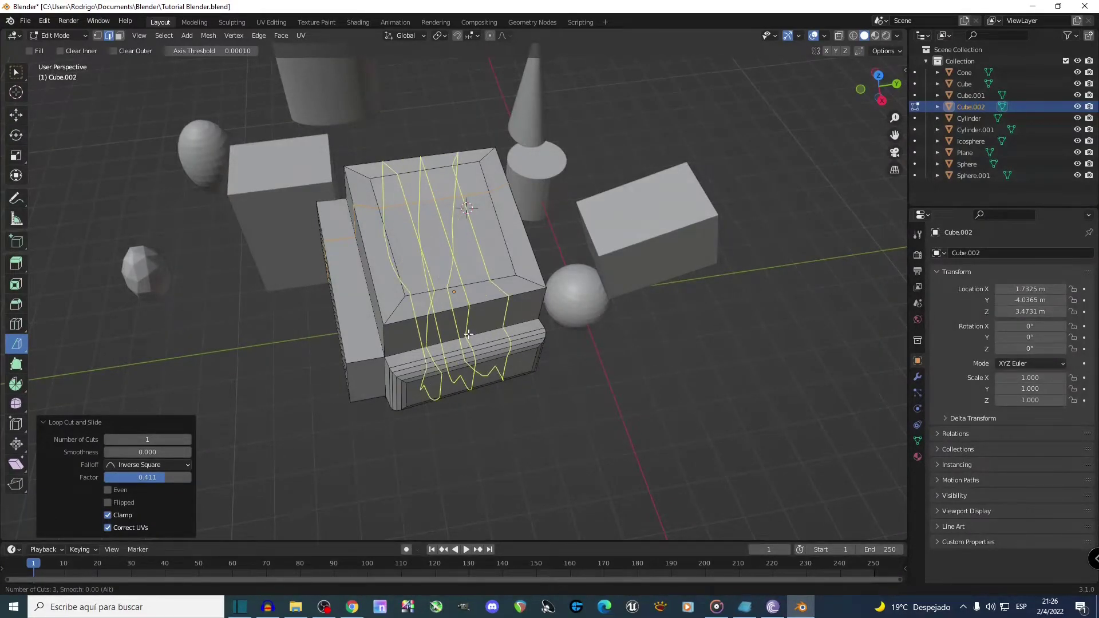
scroll(468, 334, "down", 1)
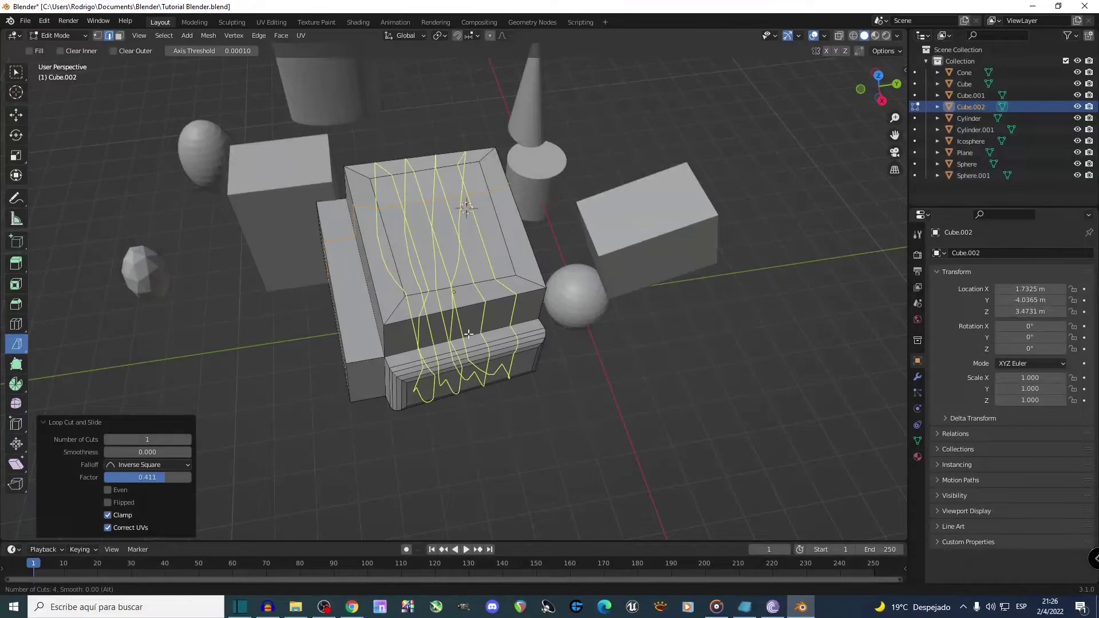
left_click(464, 331)
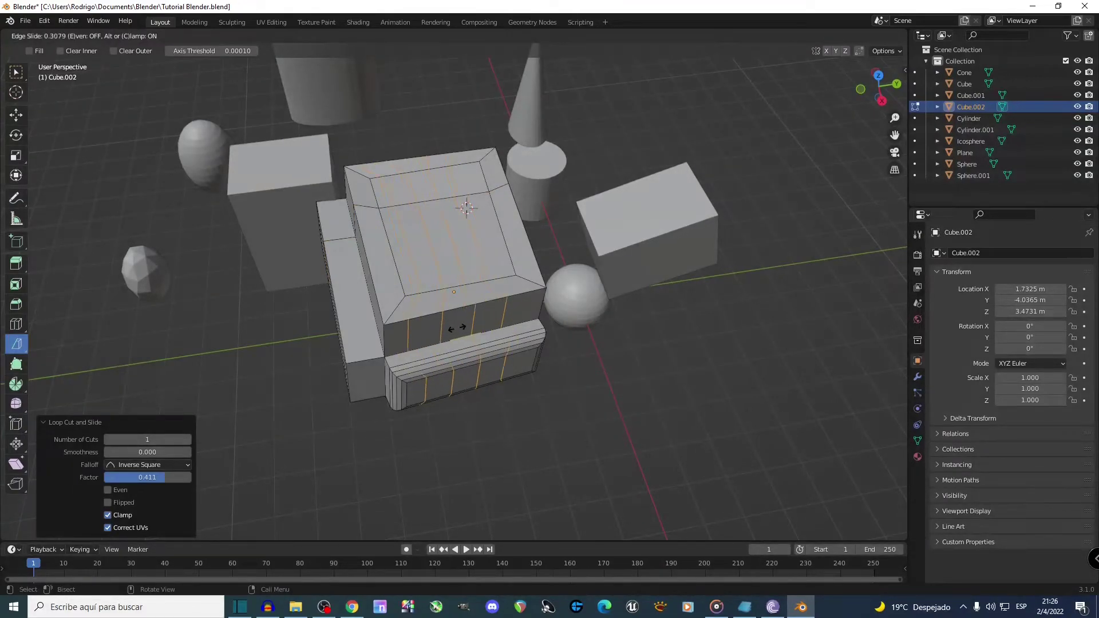
left_click(461, 327)
middle_click_drag(460, 328, 735, 348)
Start a new file from the General template
middle_click_drag(645, 314, 607, 220)
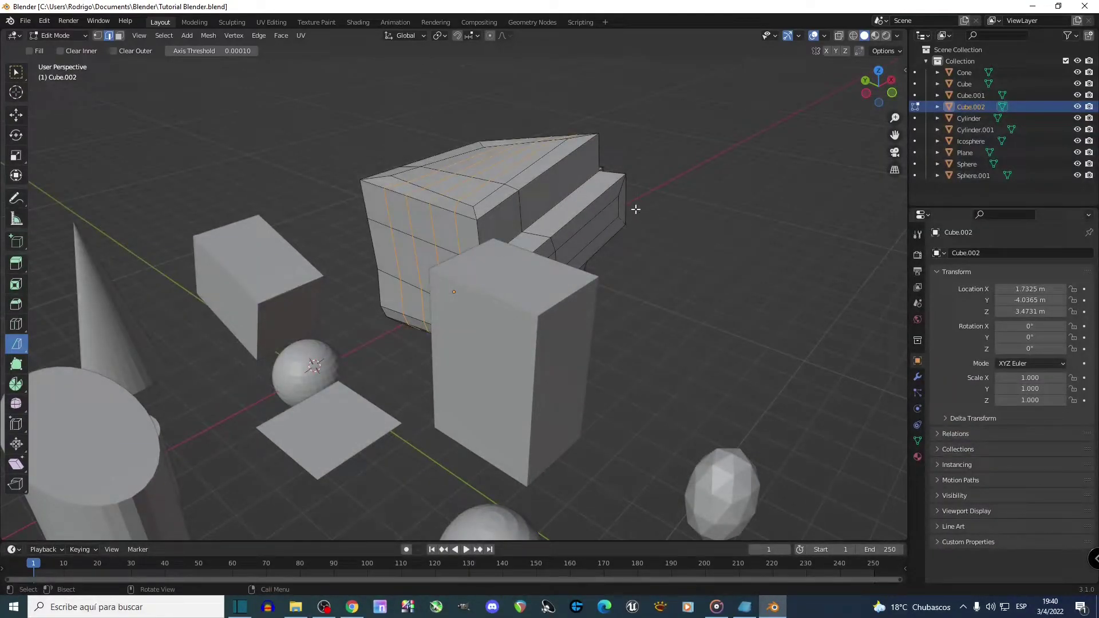
middle_click_drag(701, 292, 647, 280)
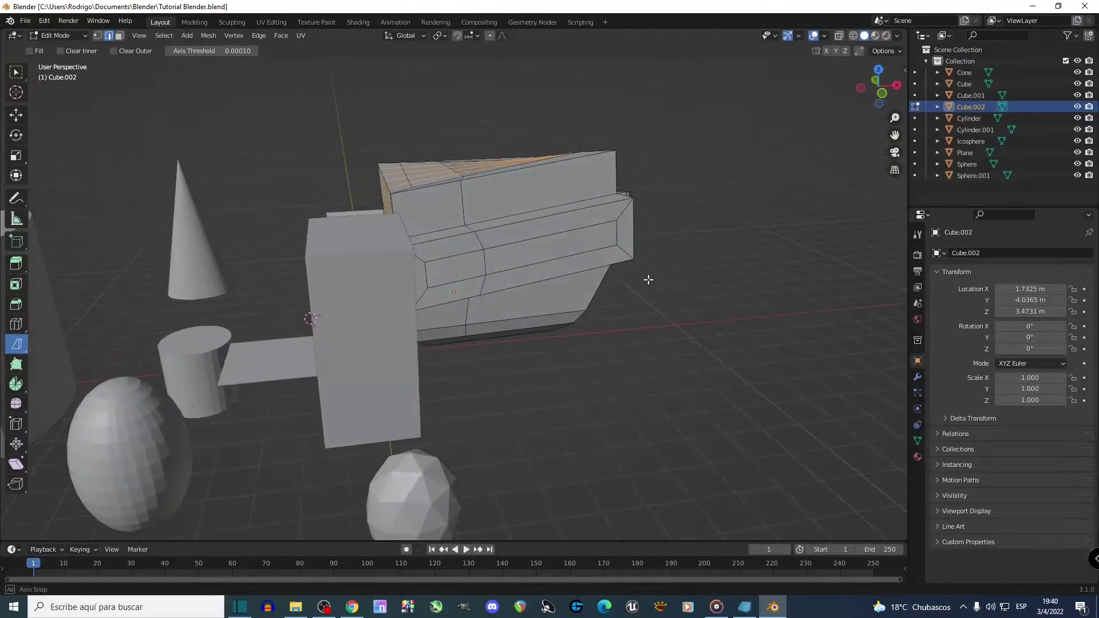
left_click(25, 21)
mouse_move(43, 34)
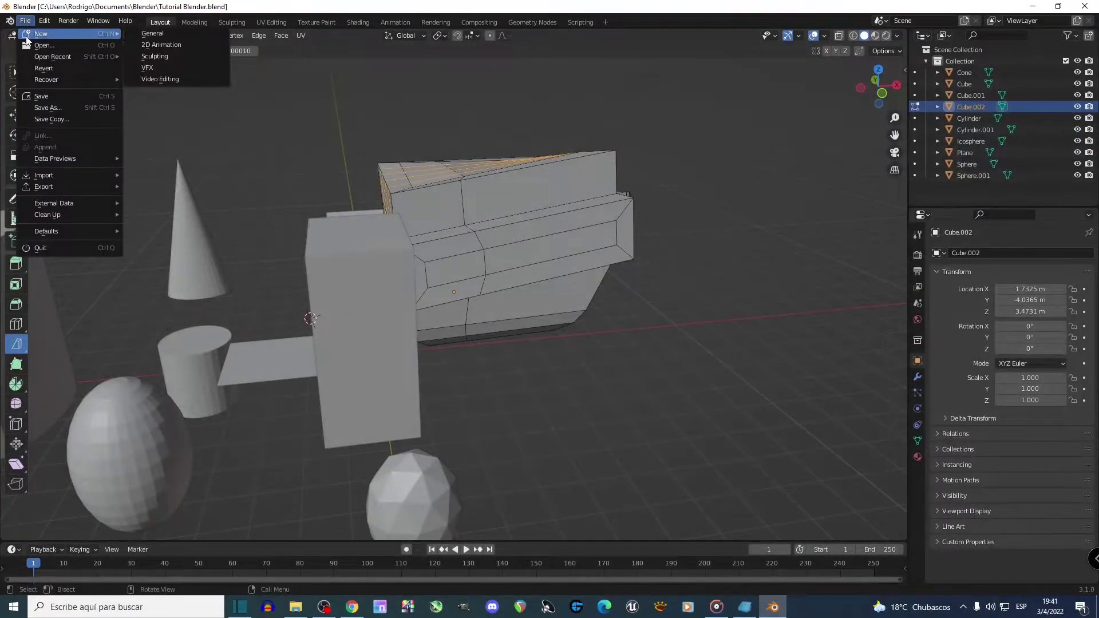
left_click(158, 34)
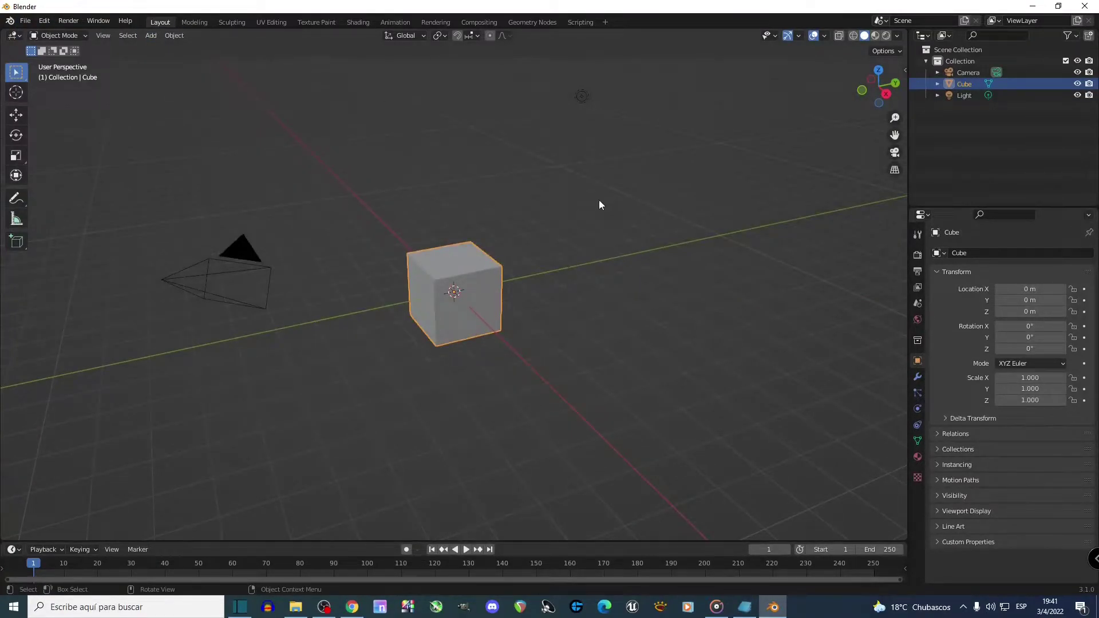
Delete the default cube, camera and light to empty the scene
key("Delete")
left_click(228, 270)
key("Delete")
left_click(581, 96)
key("Delete")
Add a plane mesh at the origin and scale it up uniformly to about 5.57
middle_click_drag(599, 141, 500, 330)
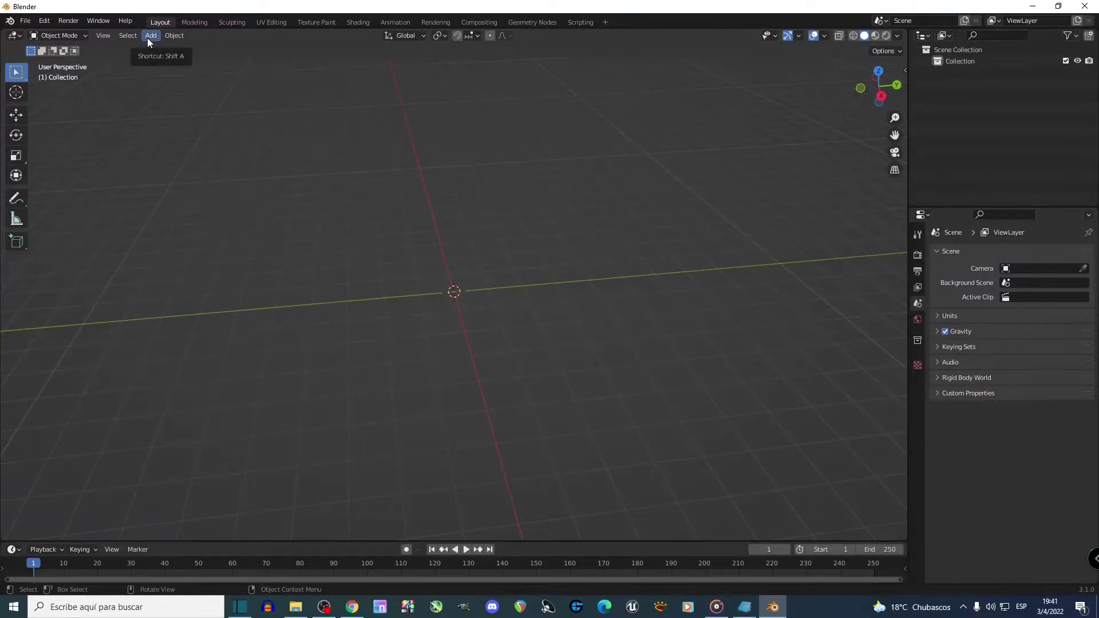
key("shift+a")
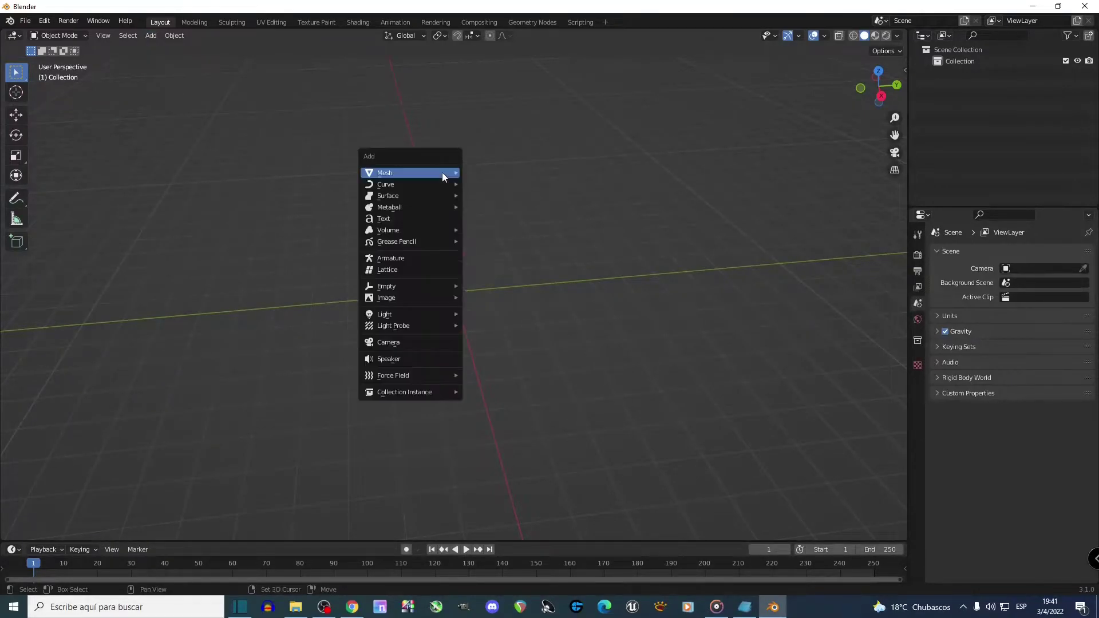
mouse_move(443, 174)
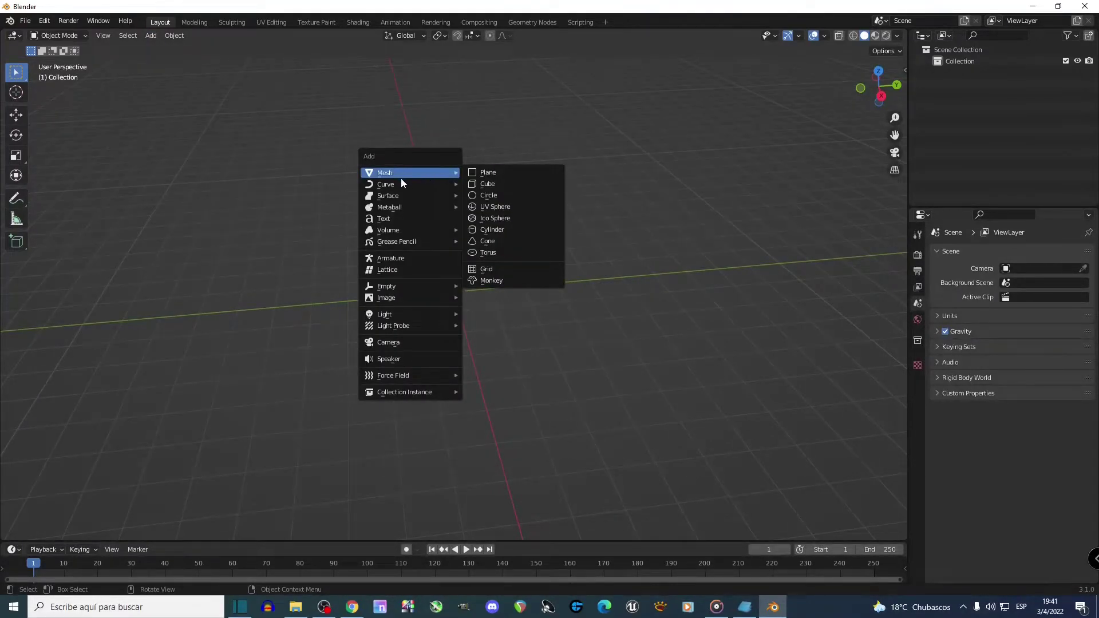
left_click(484, 171)
middle_click_drag(564, 286, 516, 295)
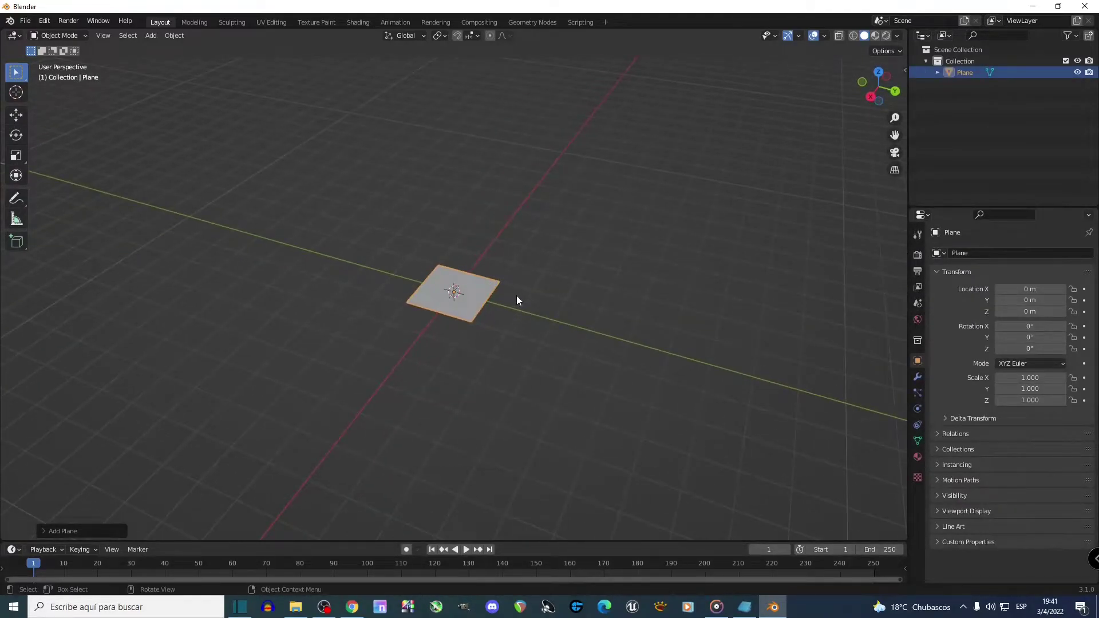
key("s")
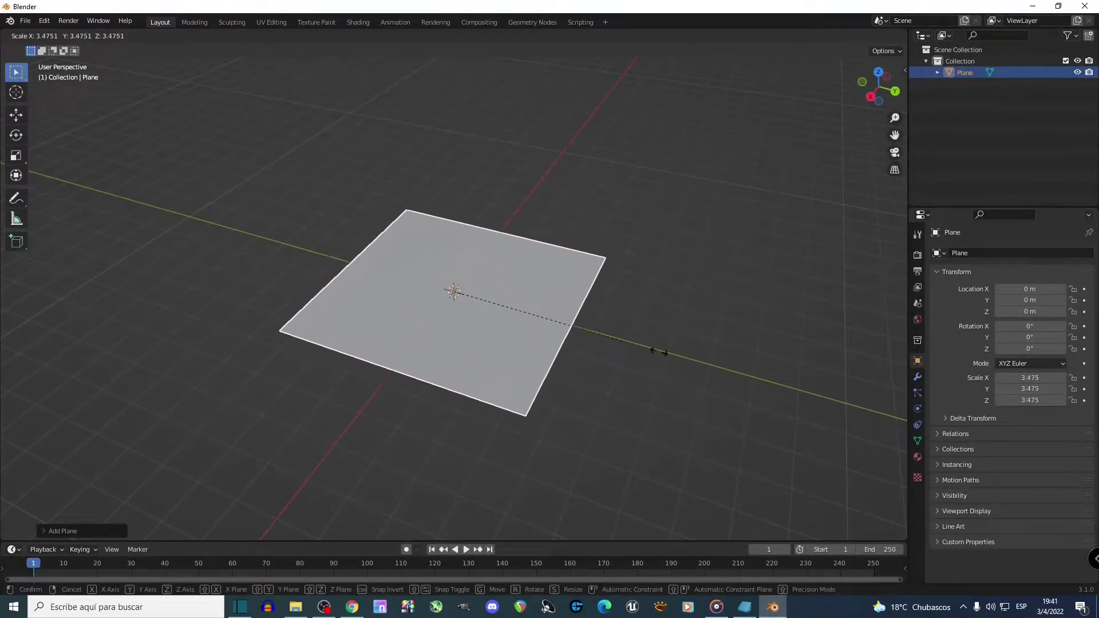
left_click(712, 349)
Add a cube mesh at the origin and raise it along Z to about 1.43 m above the plane
middle_click_drag(712, 350, 608, 315)
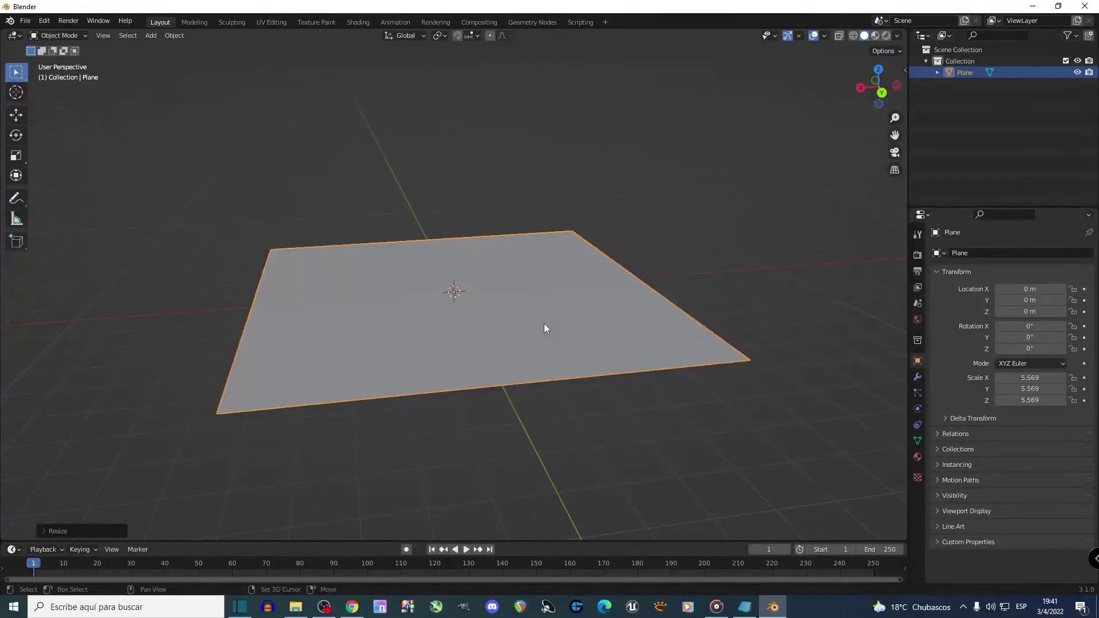
key("shift+a")
mouse_move(544, 324)
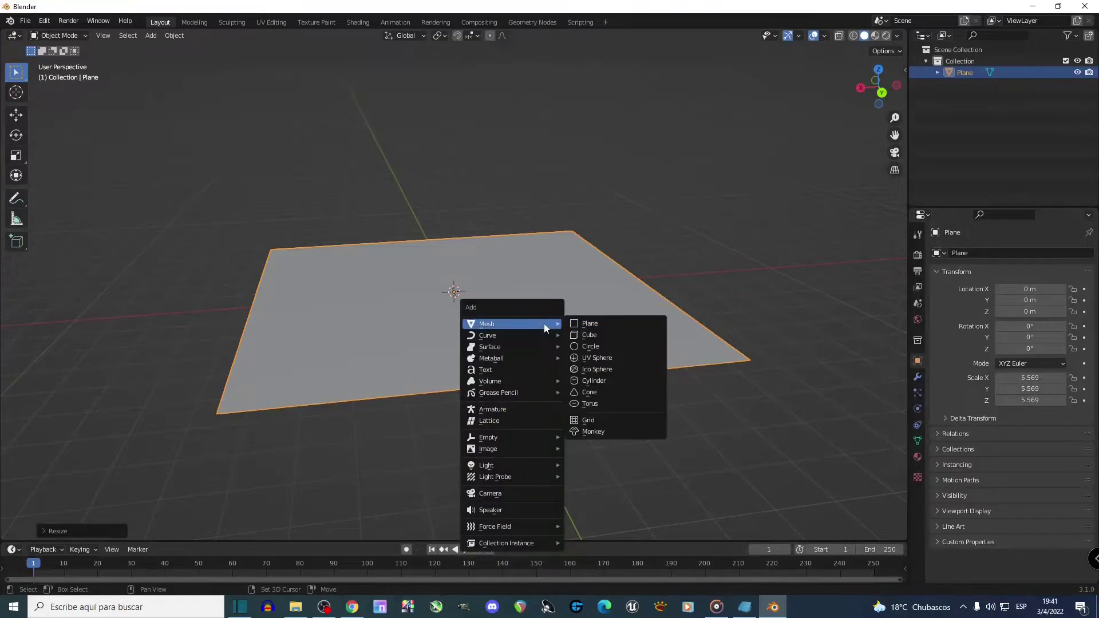
left_click(591, 338)
middle_click_drag(587, 336, 565, 326)
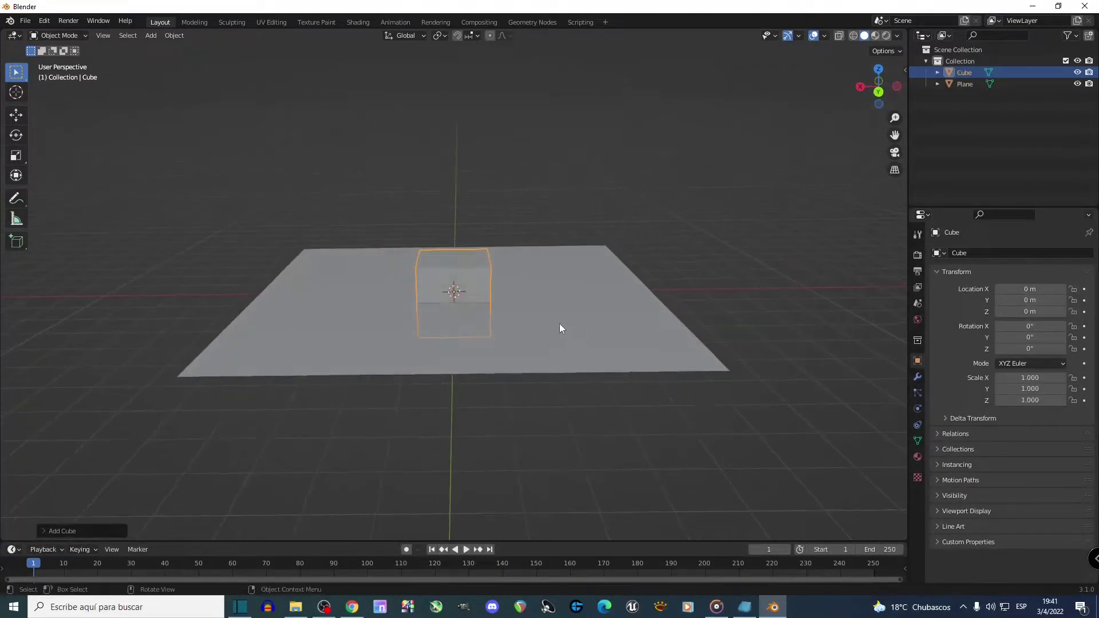
left_click(15, 117)
left_click_drag(455, 269, 462, 239)
middle_click_drag(463, 240, 629, 377)
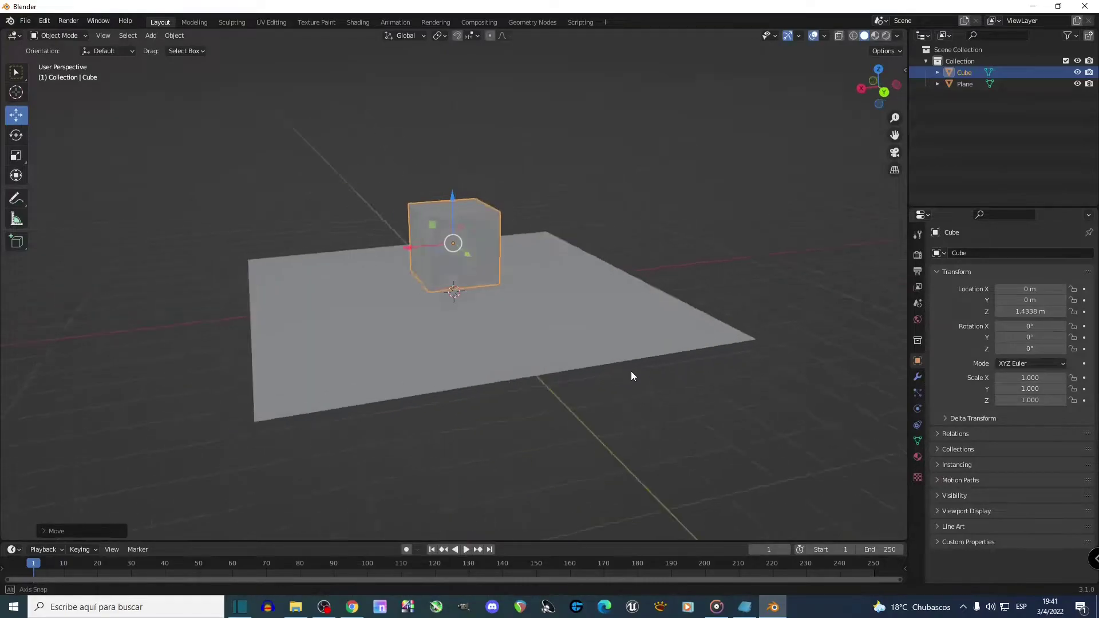
Flatten the cube along the Z axis to a scale of about 0.13
scroll(631, 375, "up", 3)
key("s")
key("z")
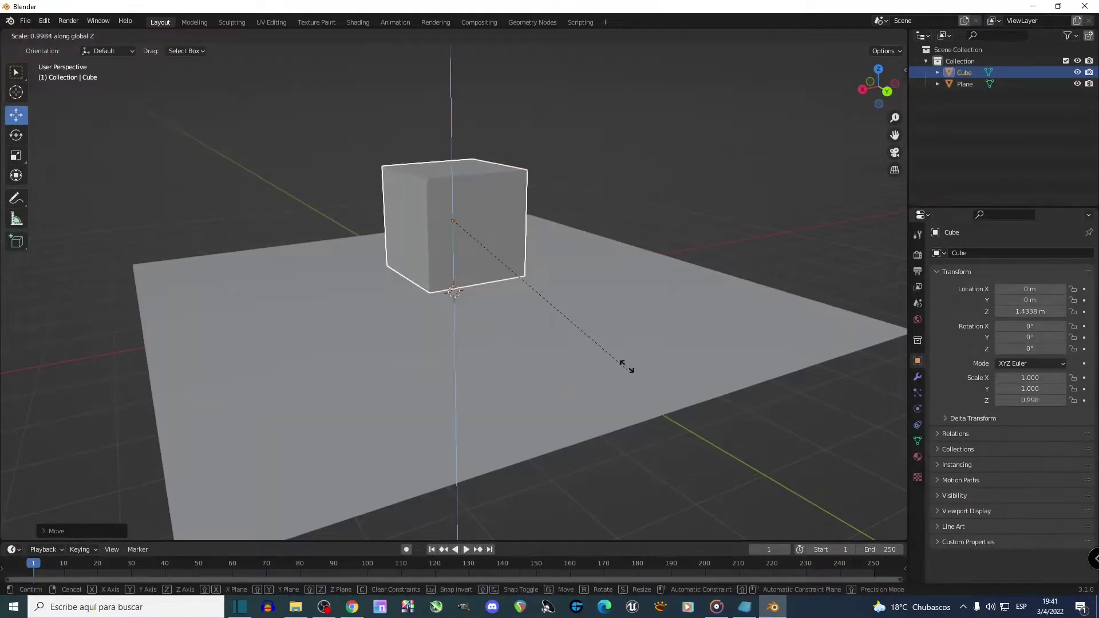
left_click(475, 239)
middle_click_drag(475, 239, 497, 296)
Stretch the flattened cube along X to a scale of about 2.08, thin its Z scale to about 0.12, and deselect it
key("s")
key("x")
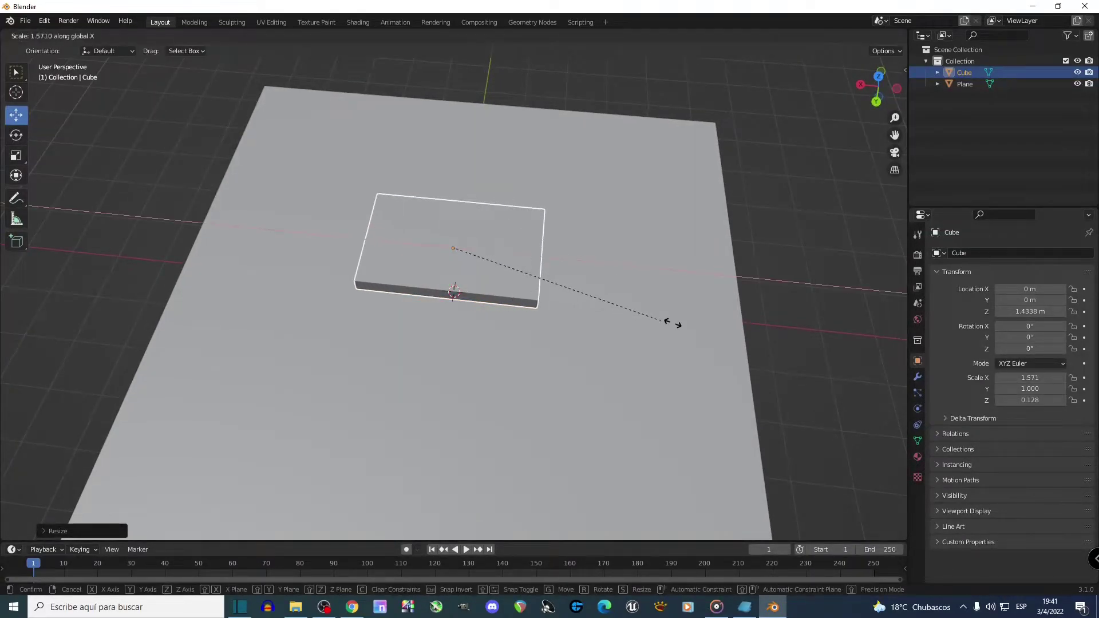
left_click(732, 339)
middle_click_drag(731, 339, 667, 188)
key("s")
key("z")
left_click(698, 271)
left_click(691, 182)
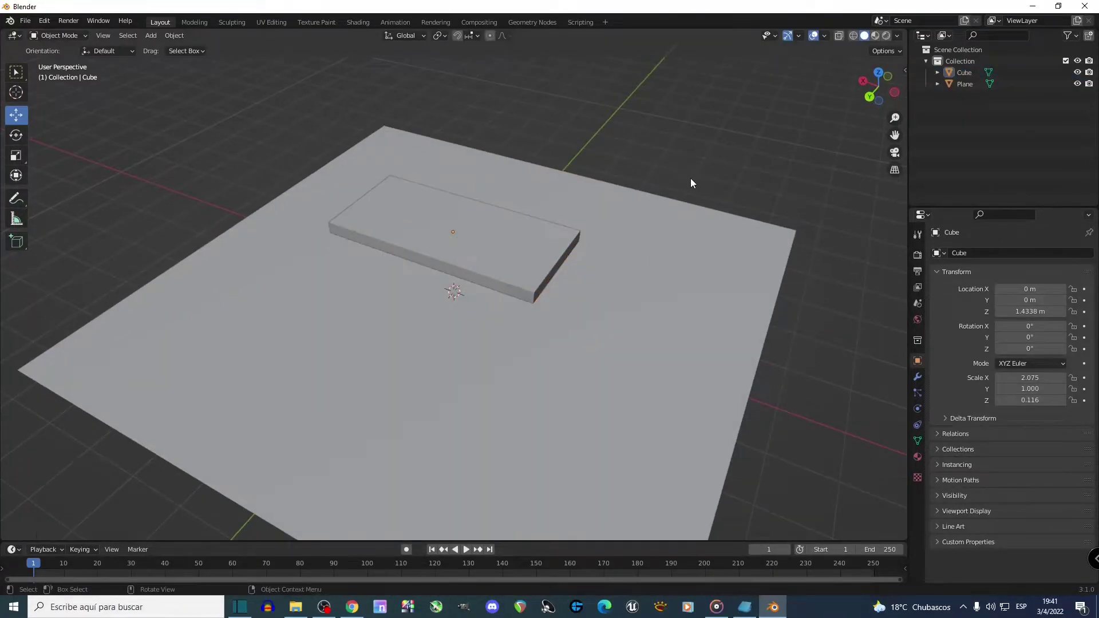
Show the scene with X-ray display, selecting the plane and the flattened cube in turn, and turn X-ray off again
middle_click_drag(392, 338, 691, 177)
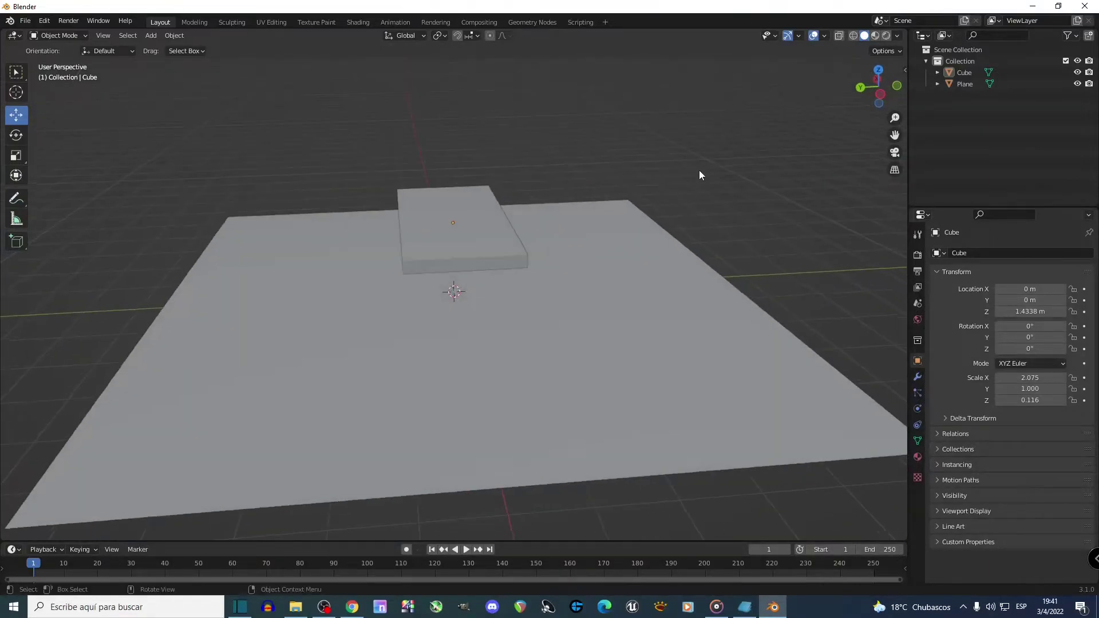
middle_click_drag(502, 161, 820, 47)
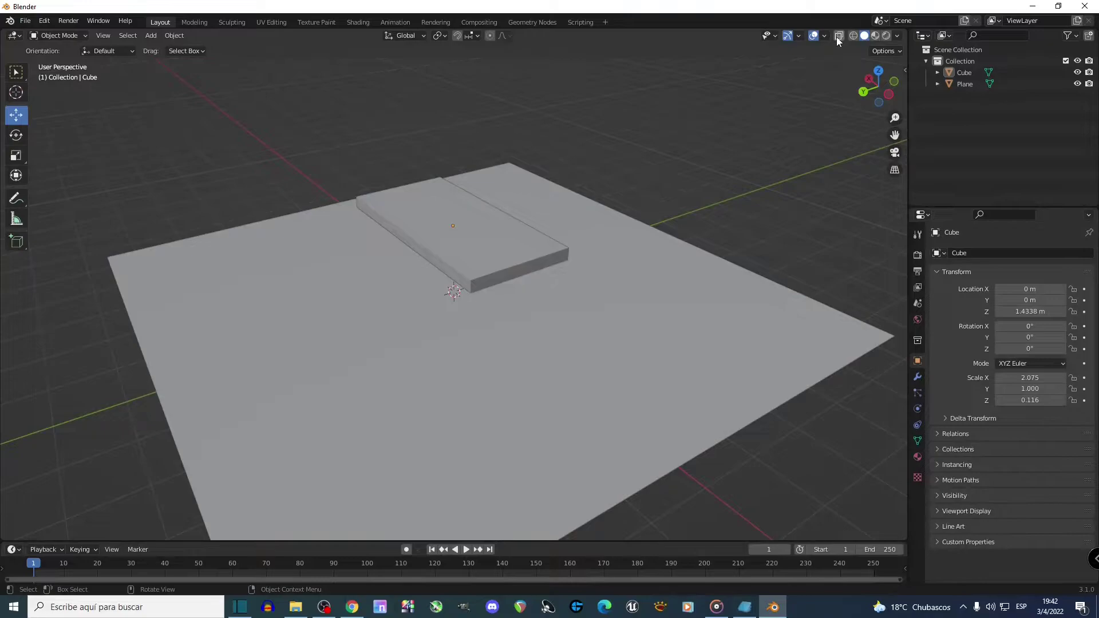
left_click(838, 36)
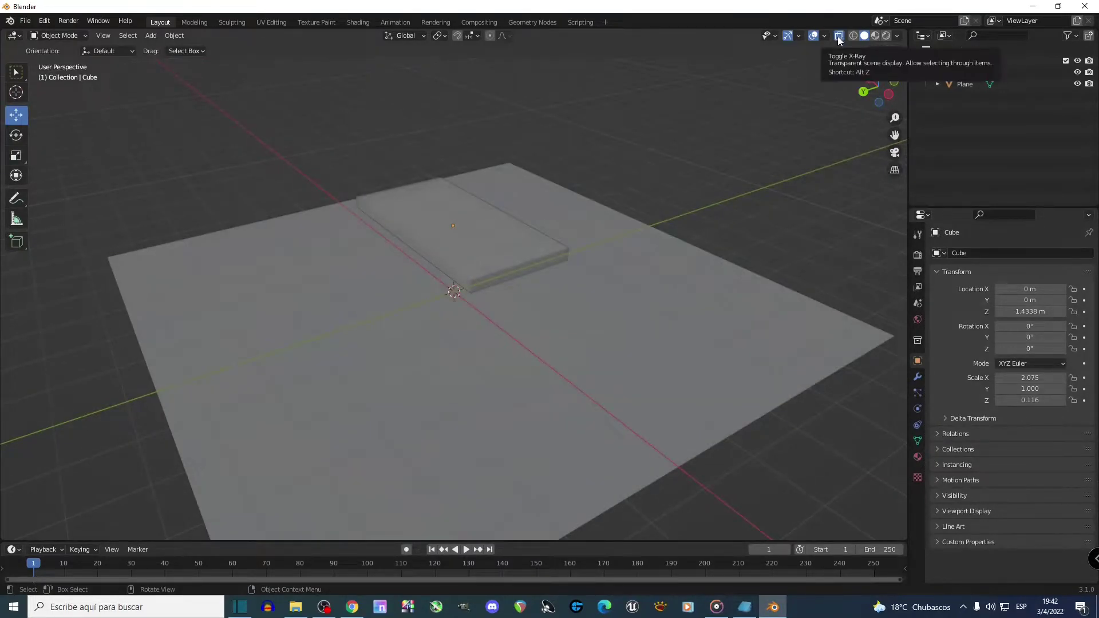
left_click(430, 280)
middle_click_drag(429, 279, 455, 241)
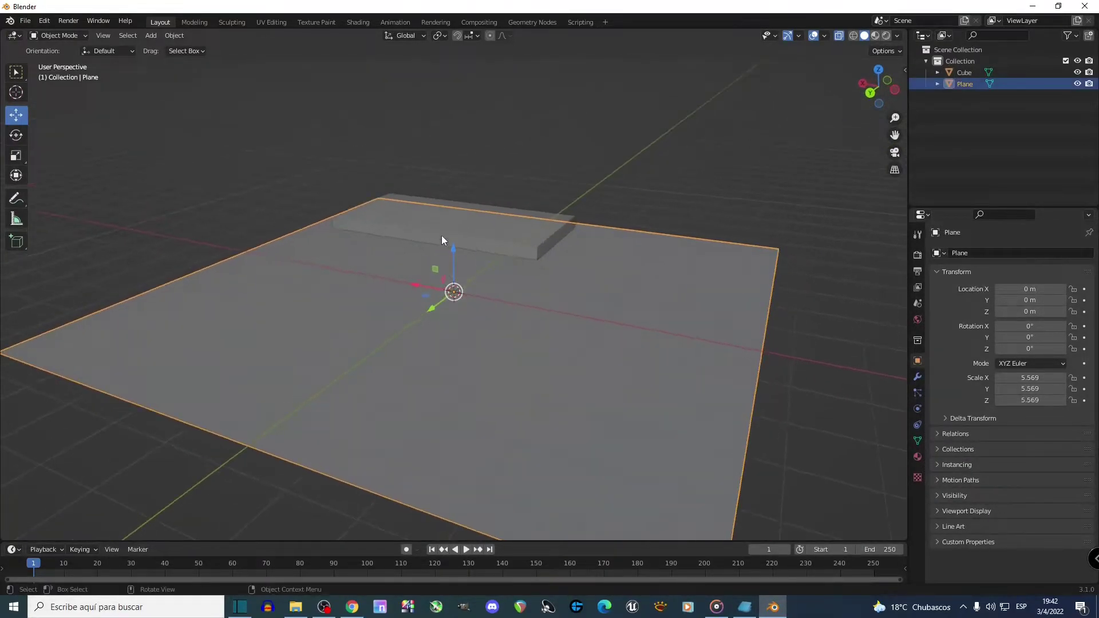
left_click(388, 237)
mouse_move(388, 236)
middle_mouse_down()
mouse_move(398, 221)
mouse_move(401, 239)
middle_mouse_up()
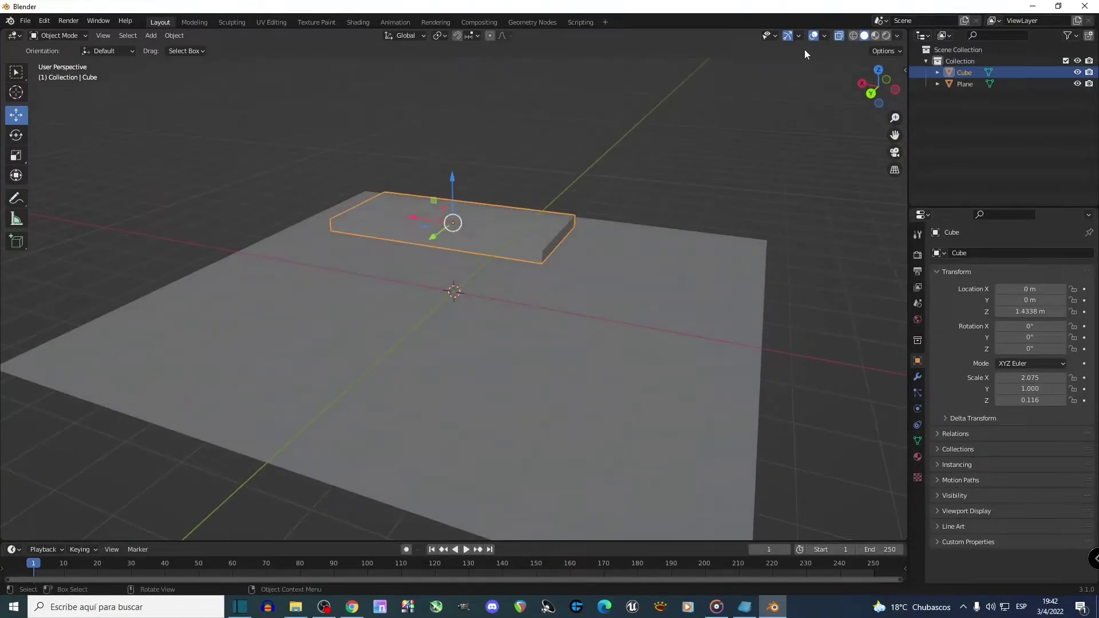
left_click(838, 36)
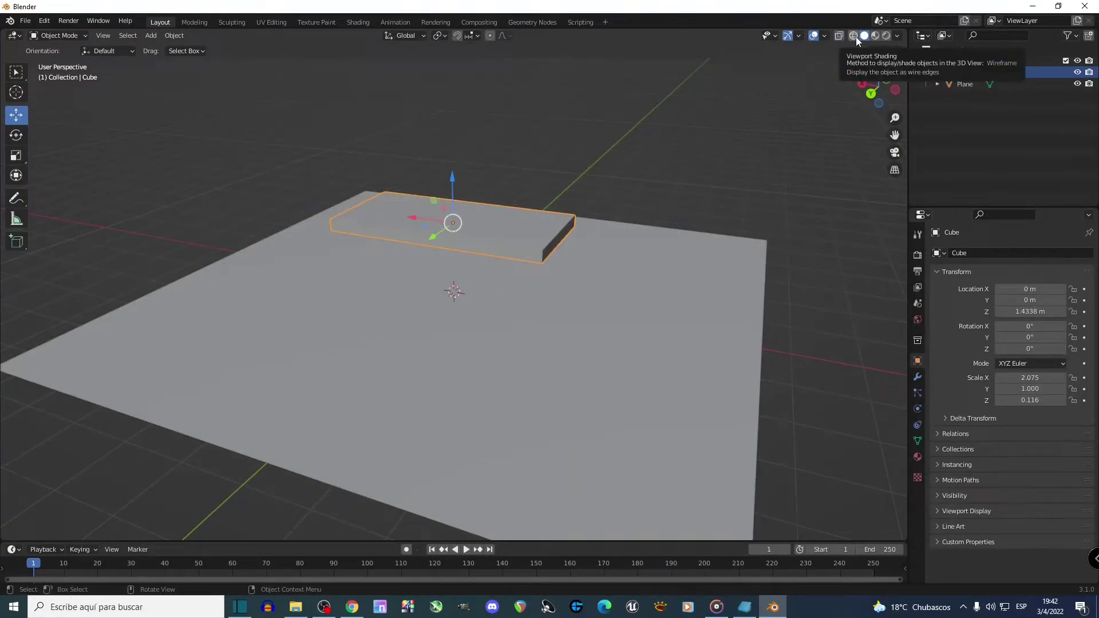
View the plane and flattened cube in Wireframe shading, and return the viewport to Solid shading
left_click(854, 37)
mouse_move(838, 51)
middle_mouse_down()
mouse_move(661, 128)
mouse_move(513, 233)
mouse_move(833, 74)
middle_mouse_up()
left_click(668, 185)
left_click(543, 216)
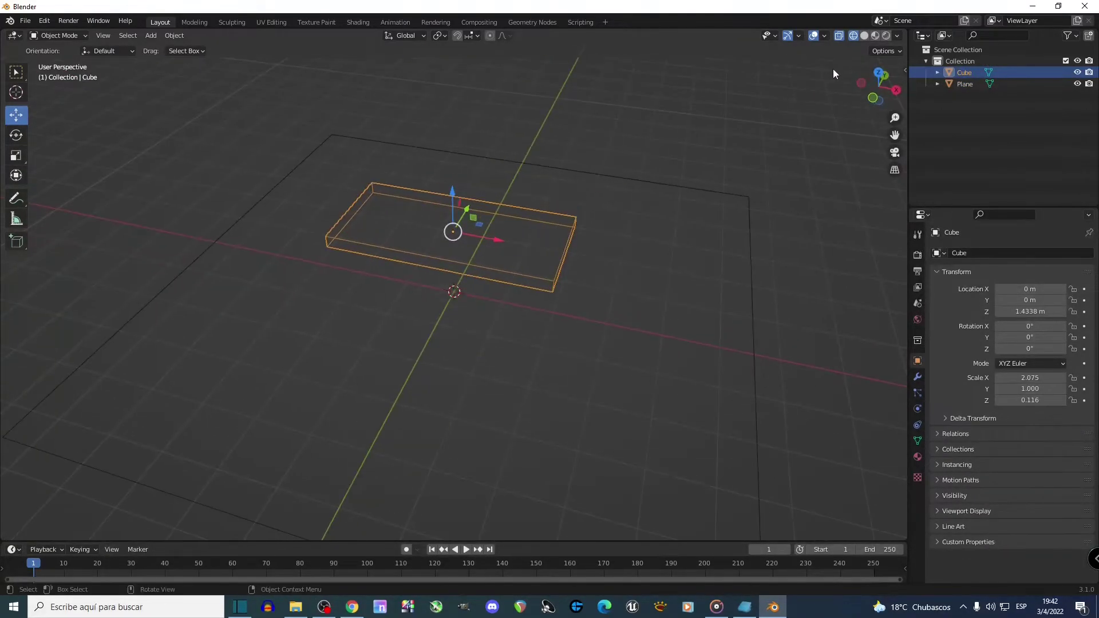
left_click(865, 36)
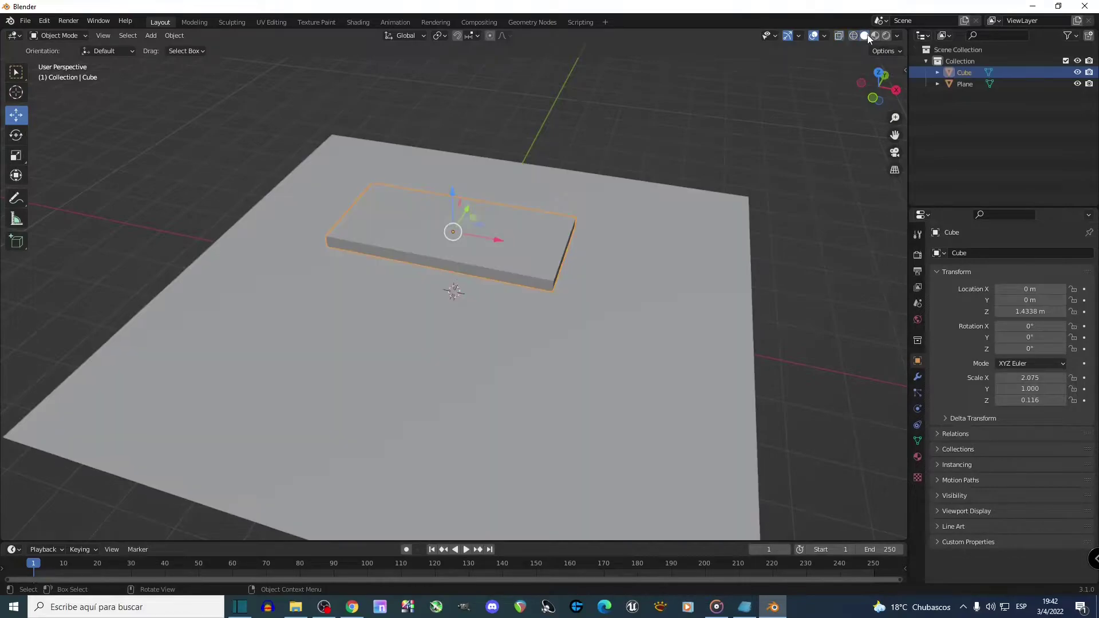
Switch the viewport to Material Preview shading and examine the flattened cube and plane from several angles
middle_click_drag(729, 116, 897, 50)
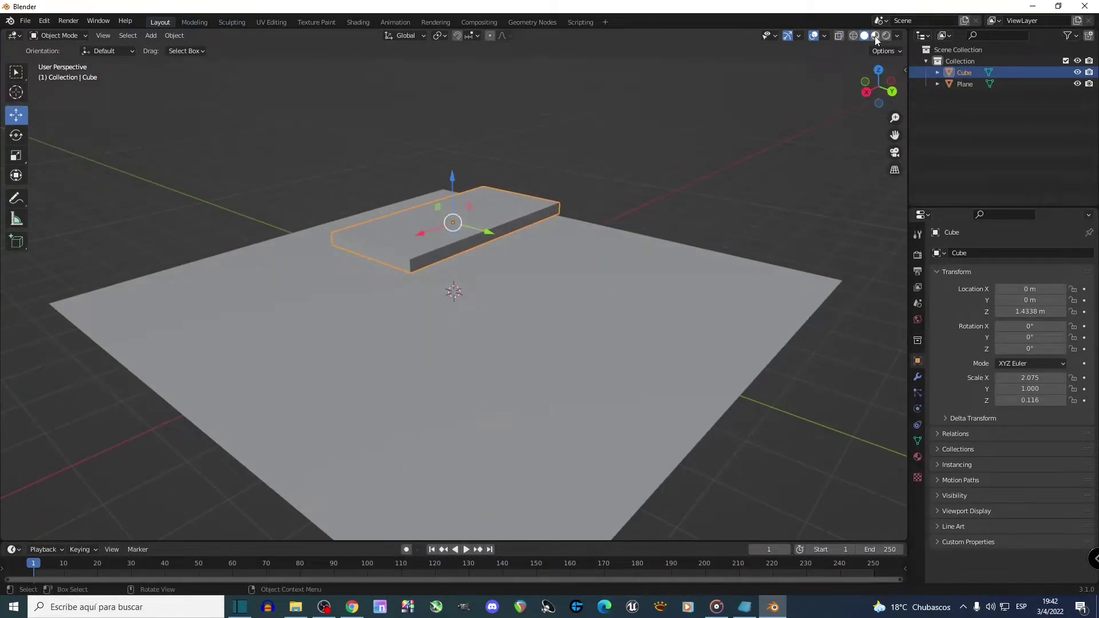
left_click(875, 36)
mouse_move(808, 117)
middle_mouse_down()
mouse_move(686, 163)
mouse_move(556, 161)
mouse_move(527, 234)
middle_mouse_up()
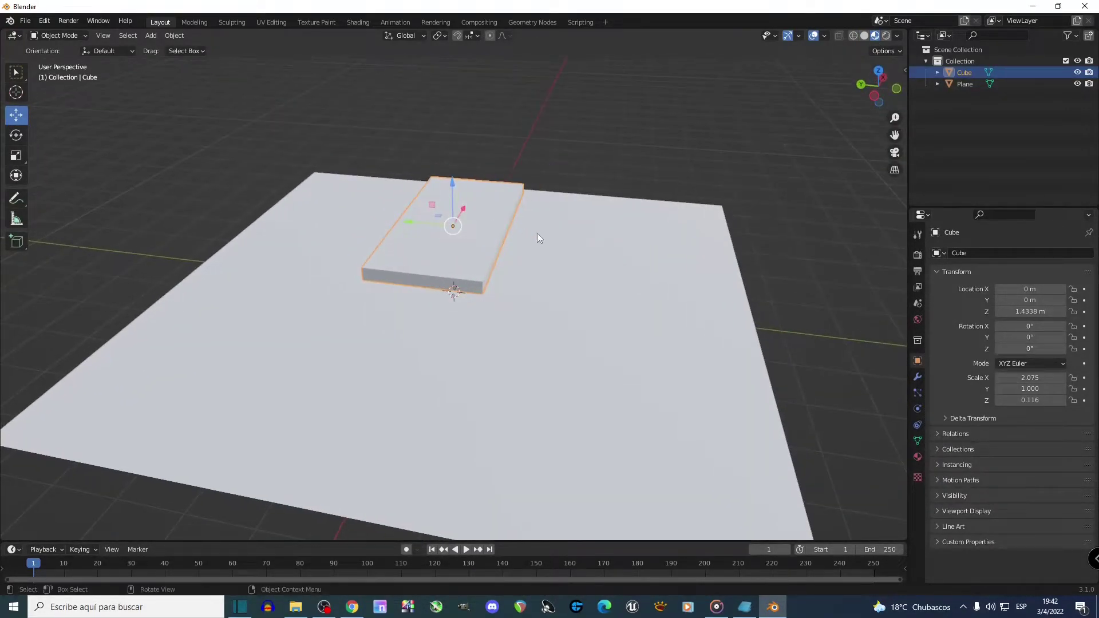
middle_click_drag(621, 332, 540, 318)
middle_click_drag(795, 201, 830, 172)
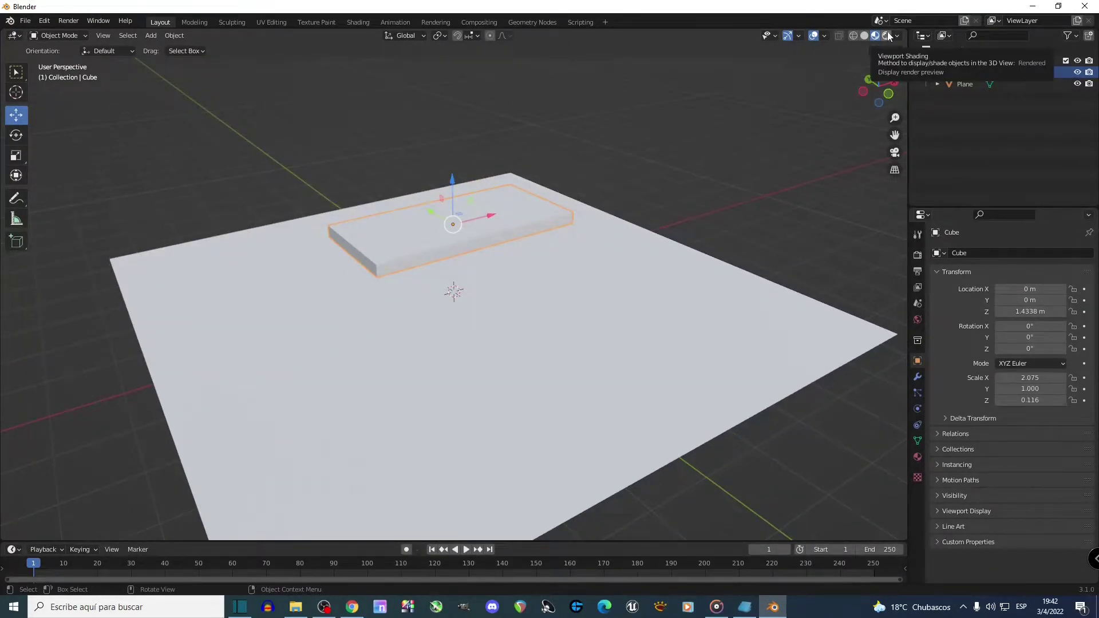
Preview the scene in Rendered viewport shading, then set the shading to Solid
left_click(886, 36)
mouse_move(671, 233)
middle_mouse_down()
mouse_move(692, 253)
mouse_move(867, 221)
mouse_move(843, 235)
middle_mouse_up()
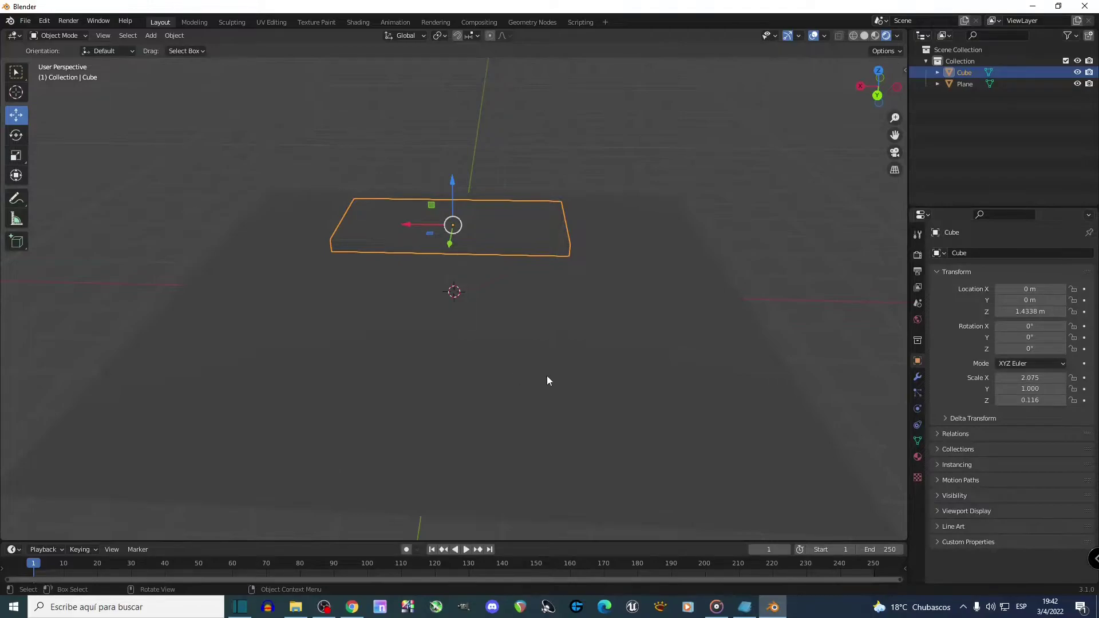
left_click(865, 36)
middle_click_drag(695, 197, 613, 226)
middle_click_drag(465, 328, 518, 228)
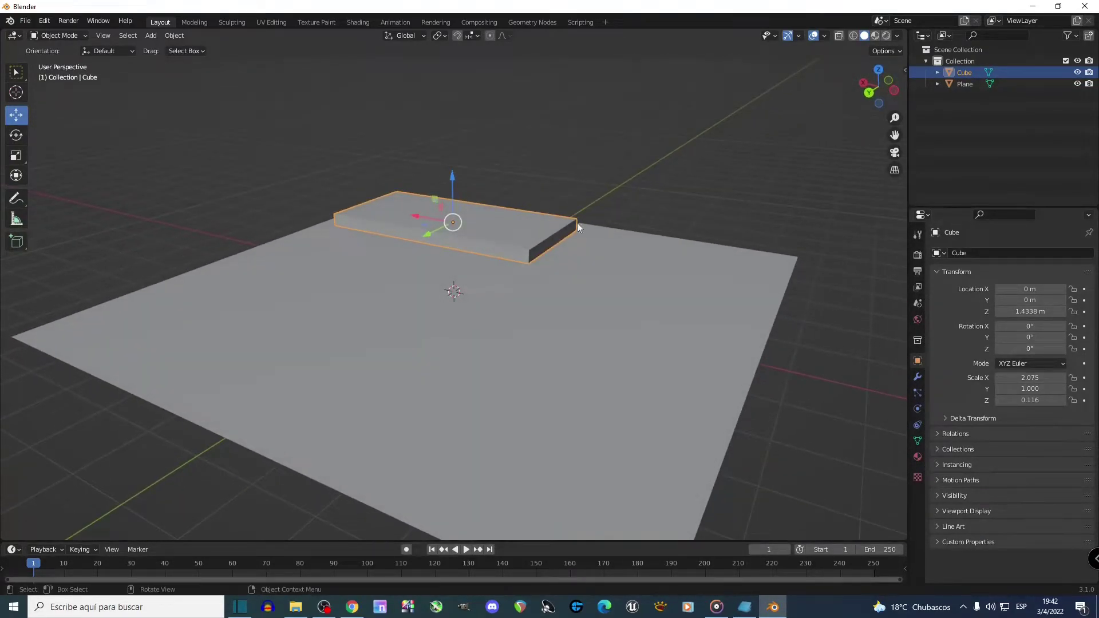
middle_click_drag(550, 293, 500, 338)
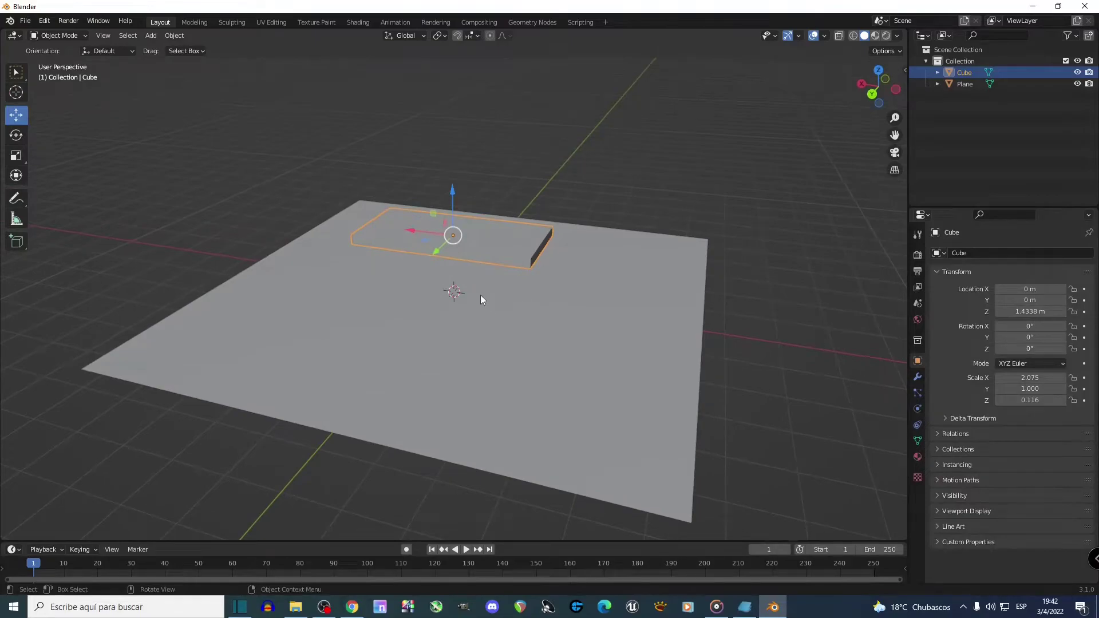
scroll(510, 292, "up", 3)
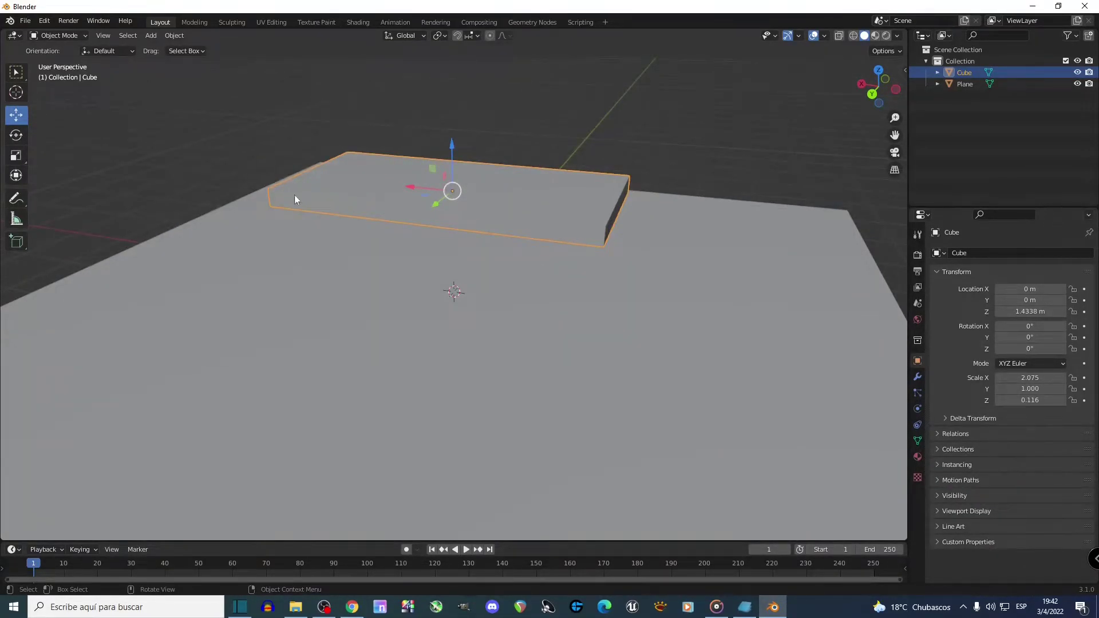
Enter Edit Mode on the flattened Cube and isolate it in local view
left_click(47, 36)
left_click(47, 36)
key("Tab")
middle_click_drag(407, 177, 464, 241)
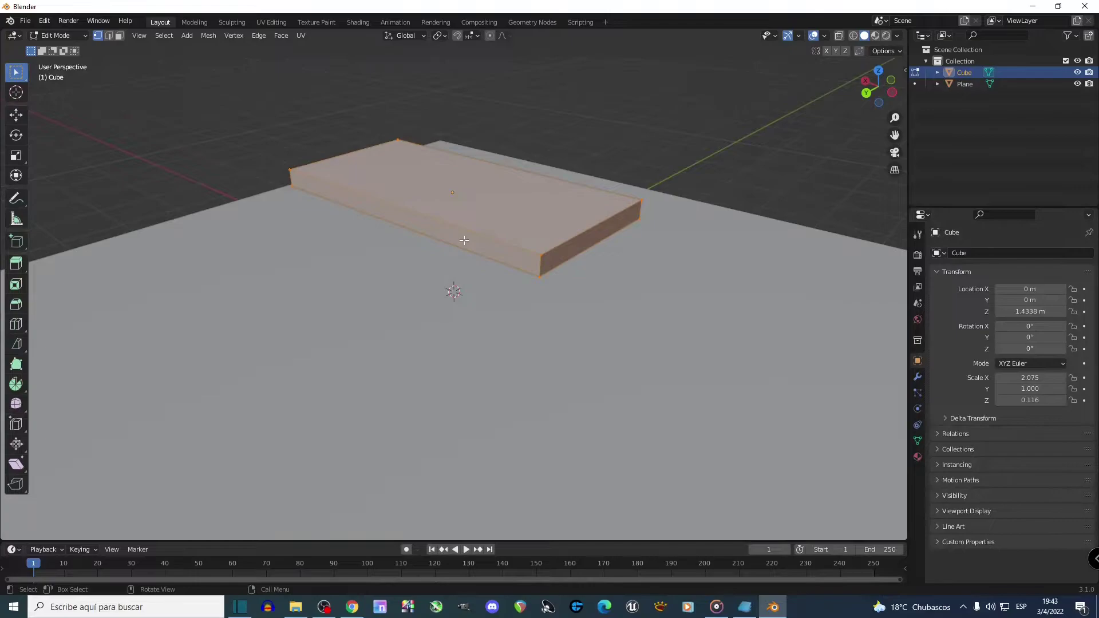
key("KP_Divide")
middle_click_drag(468, 273, 474, 233)
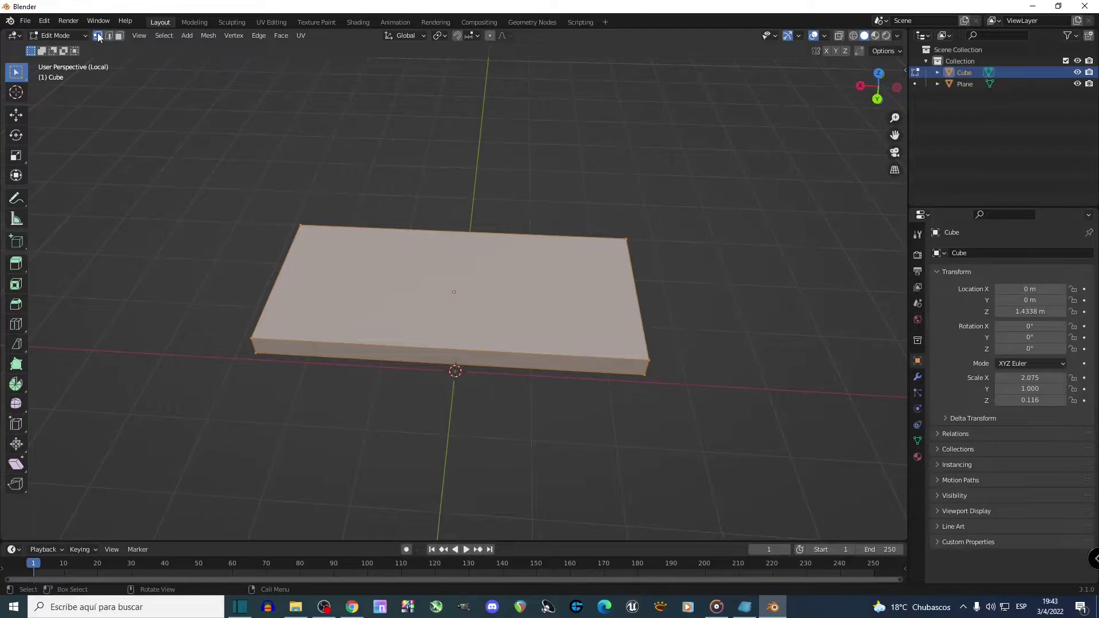
Select the slab's bottom face and inset it to leave a border around all sides
middle_click_drag(480, 129, 399, 97)
middle_click_drag(394, 164, 438, 152)
left_click(502, 253)
middle_click_drag(498, 248, 481, 232)
key("i")
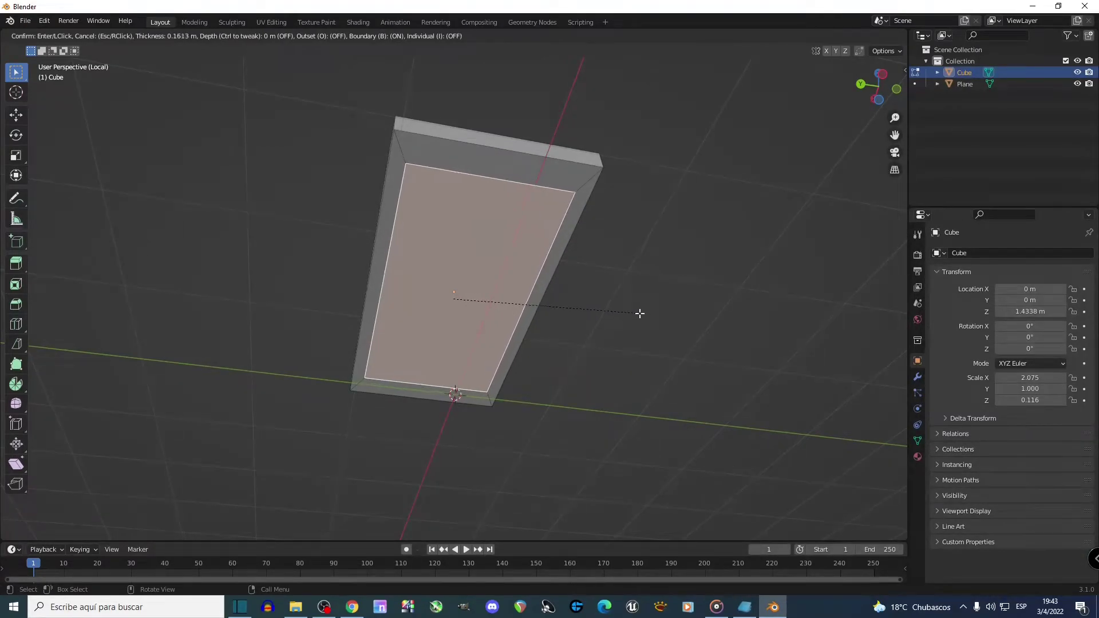
left_click(600, 312)
Narrow the inset bottom face along the global Y axis, scaling it to about 0.855
middle_click_drag(600, 312, 568, 248)
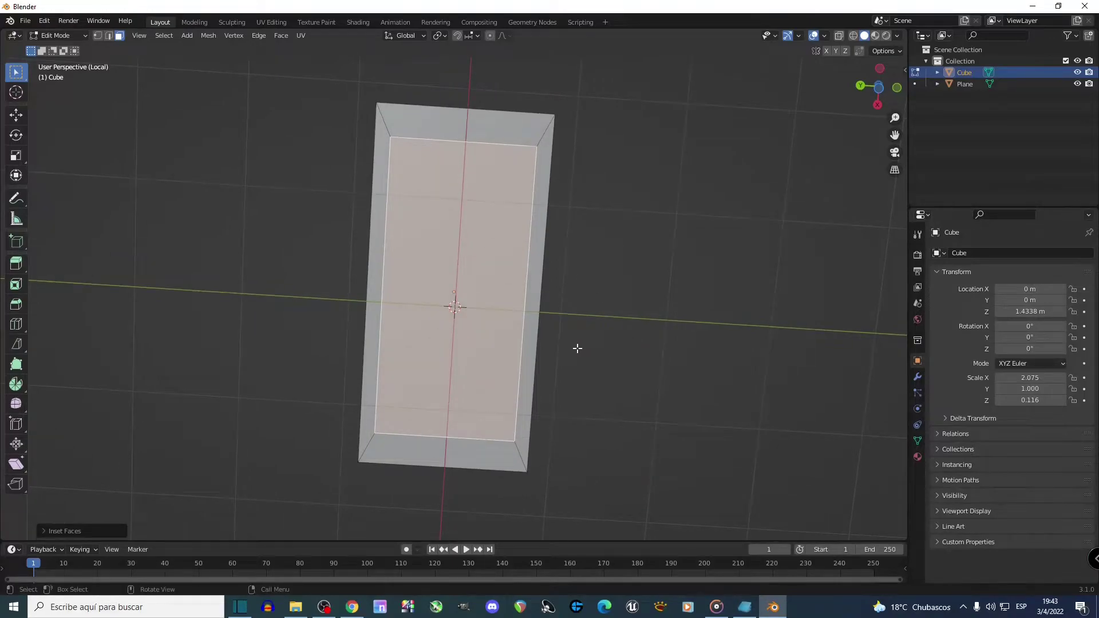
key("s")
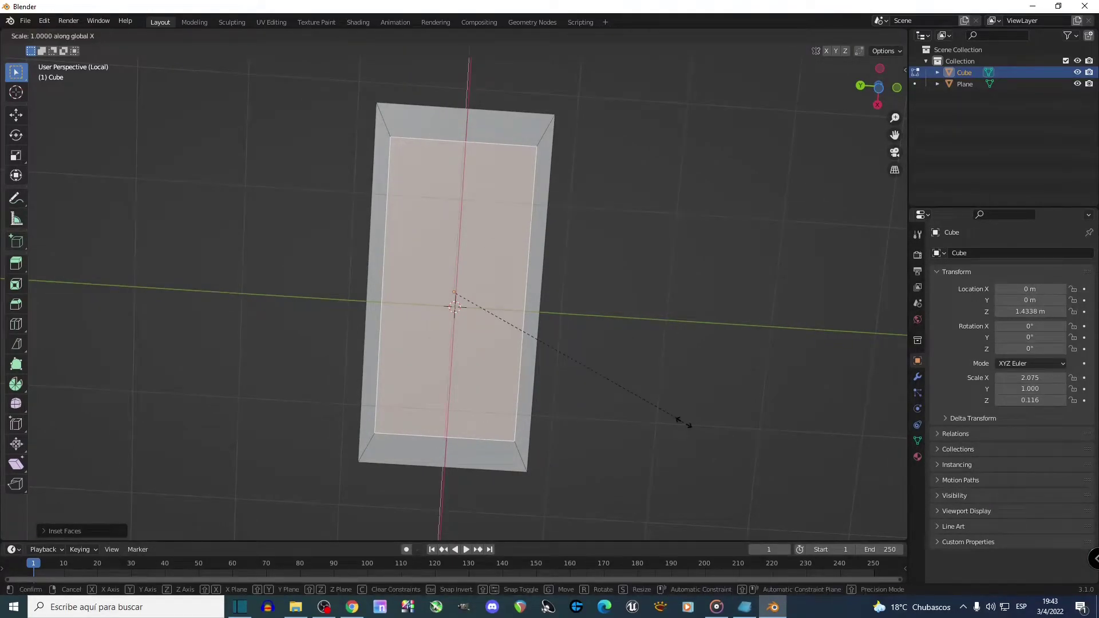
key("y")
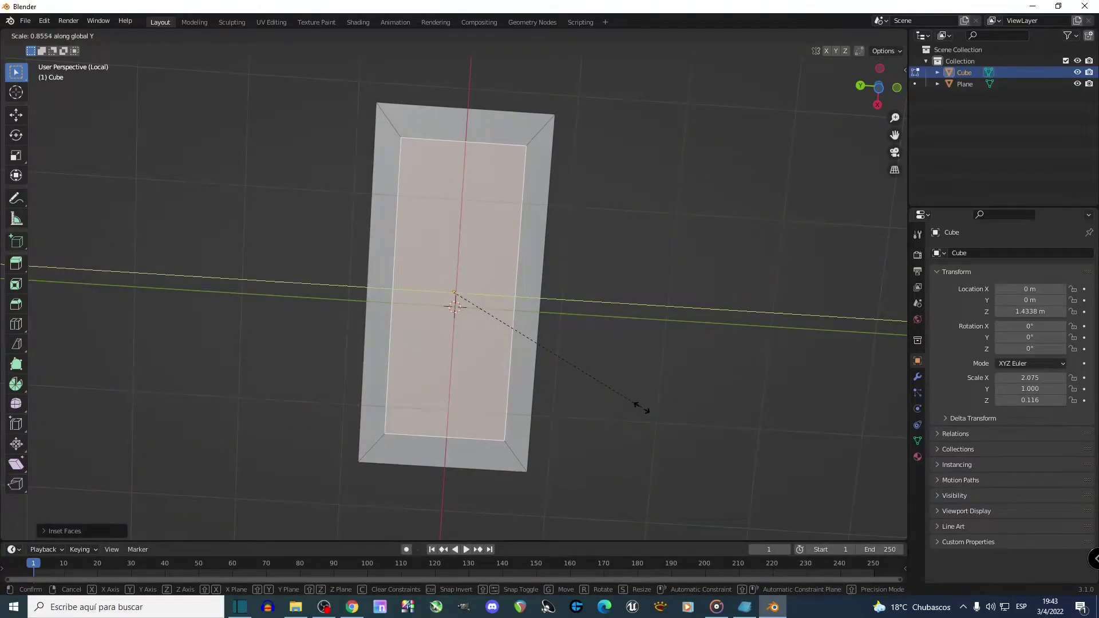
left_click(639, 406)
Extrude the inset face downward by about 0.22 m to form a block beneath the slab
middle_click_drag(636, 399, 566, 390)
key("e")
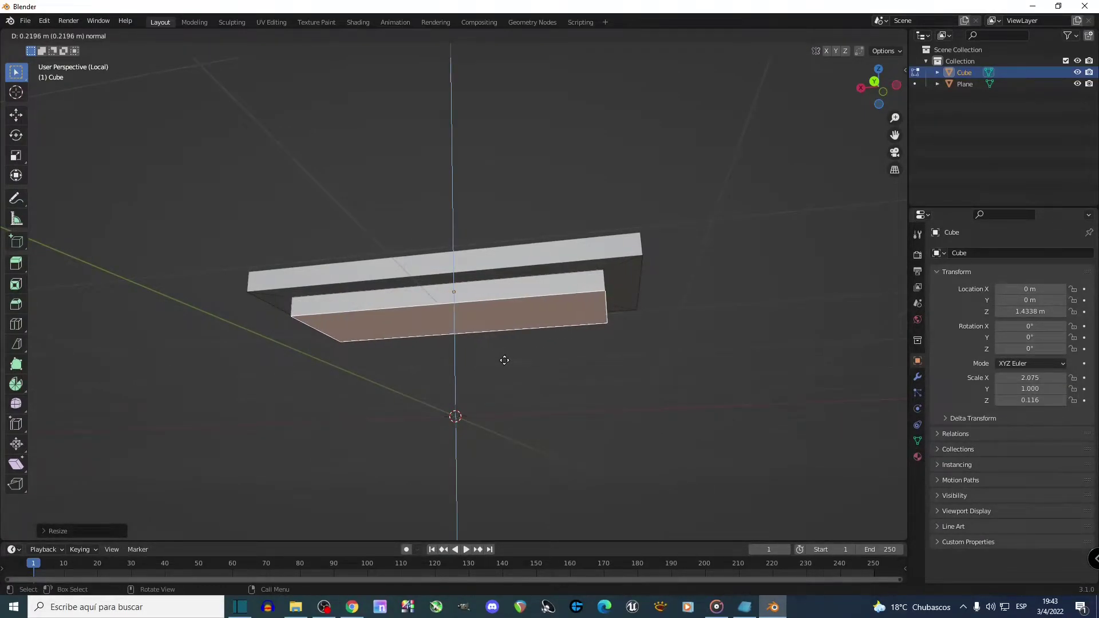
left_click(505, 361)
Inset the block's bottom face by about 0.08 m and scale it to about 1.07 along X to even the border
middle_click_drag(540, 373, 455, 349)
key("i")
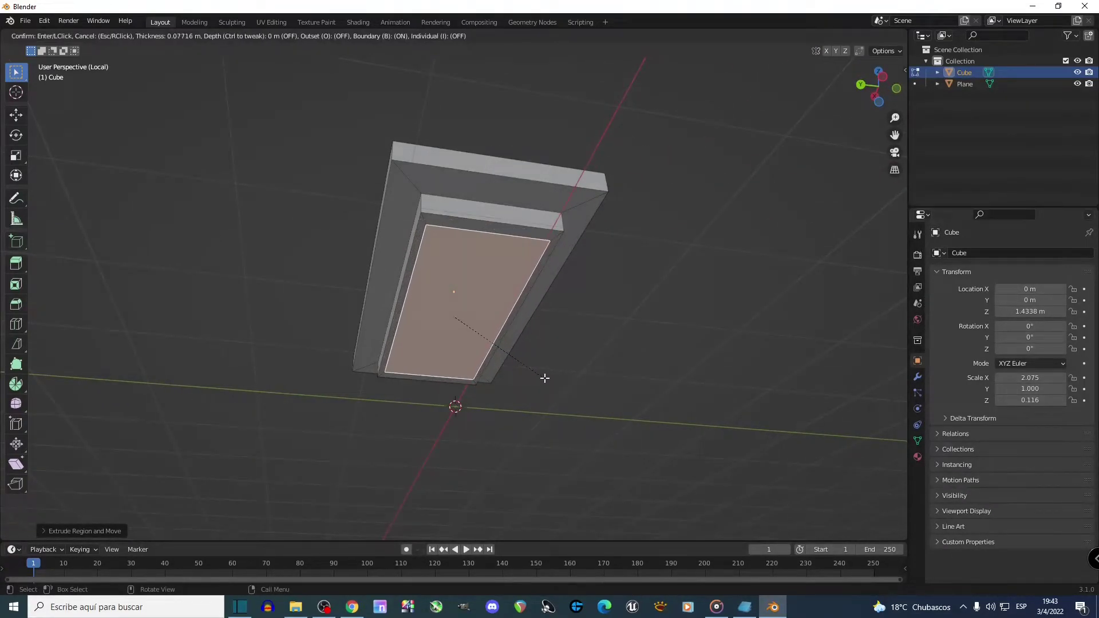
left_click(546, 372)
middle_click_drag(551, 358, 547, 320)
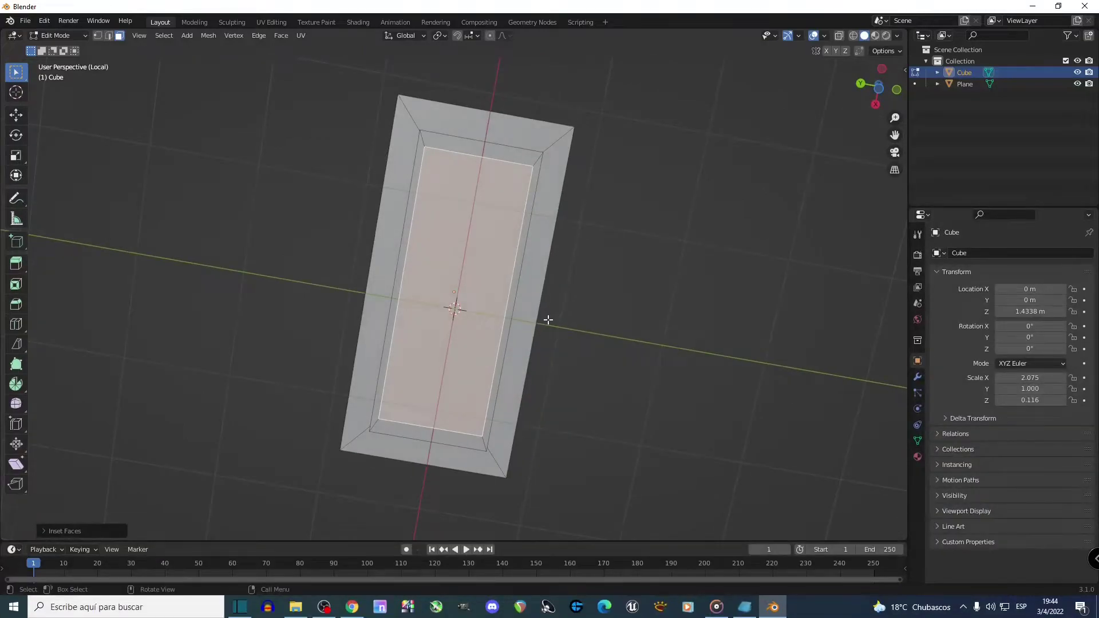
key("s")
key("x")
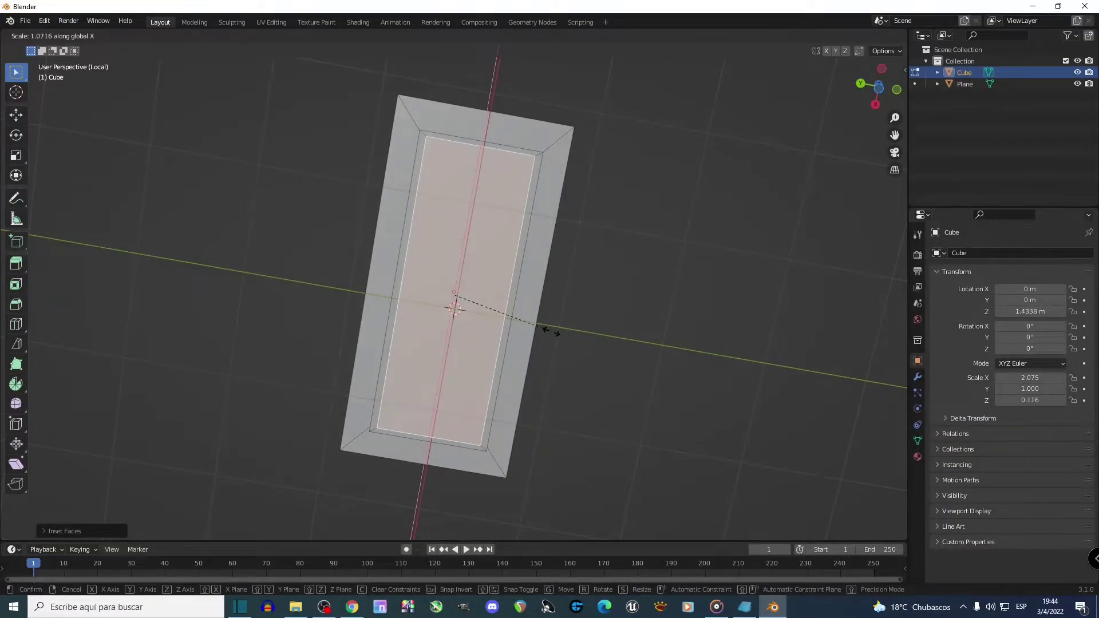
left_click(552, 329)
Extrude the inner face up into the block to hollow it into a thin frame under the slab
mouse_move(551, 328)
middle_mouse_down()
mouse_move(648, 400)
mouse_move(491, 416)
mouse_move(561, 449)
mouse_move(506, 352)
mouse_move(576, 381)
mouse_move(571, 392)
mouse_move(561, 384)
middle_mouse_up()
key("e")
left_click(491, 403)
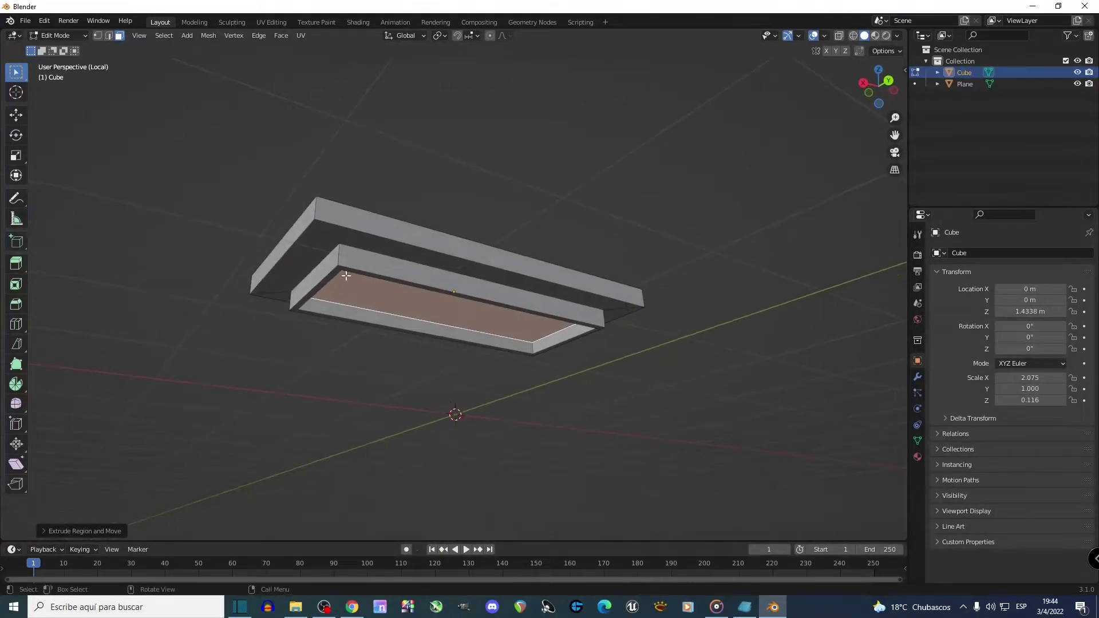
Select the outer lower corner vertex of the frame and snap the 3D cursor to it
middle_click_drag(276, 330, 383, 242)
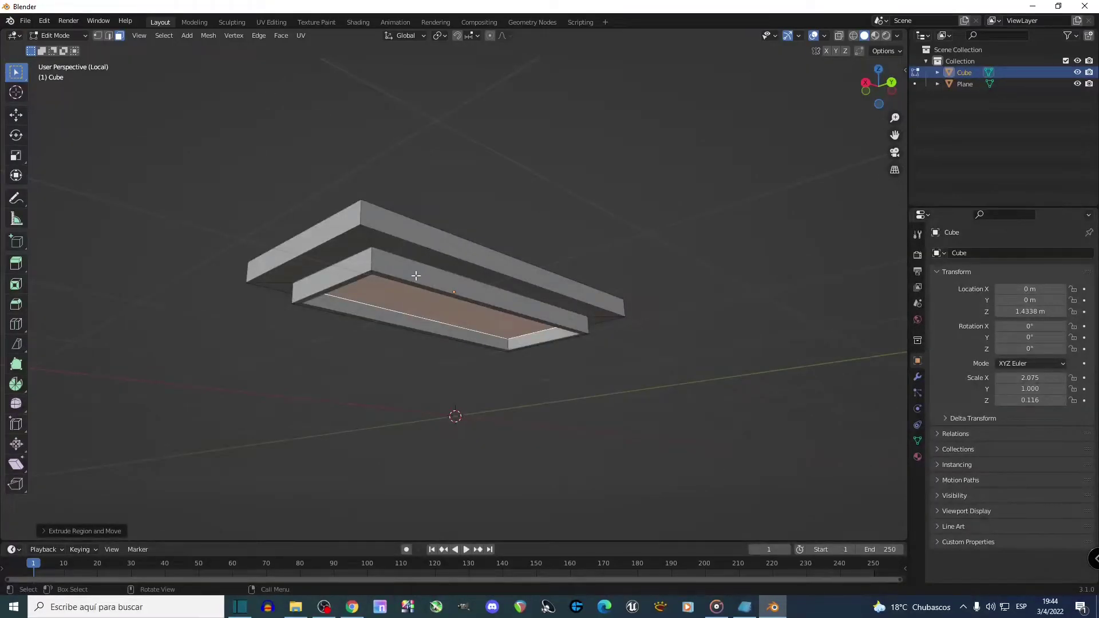
key("1")
left_click(371, 269)
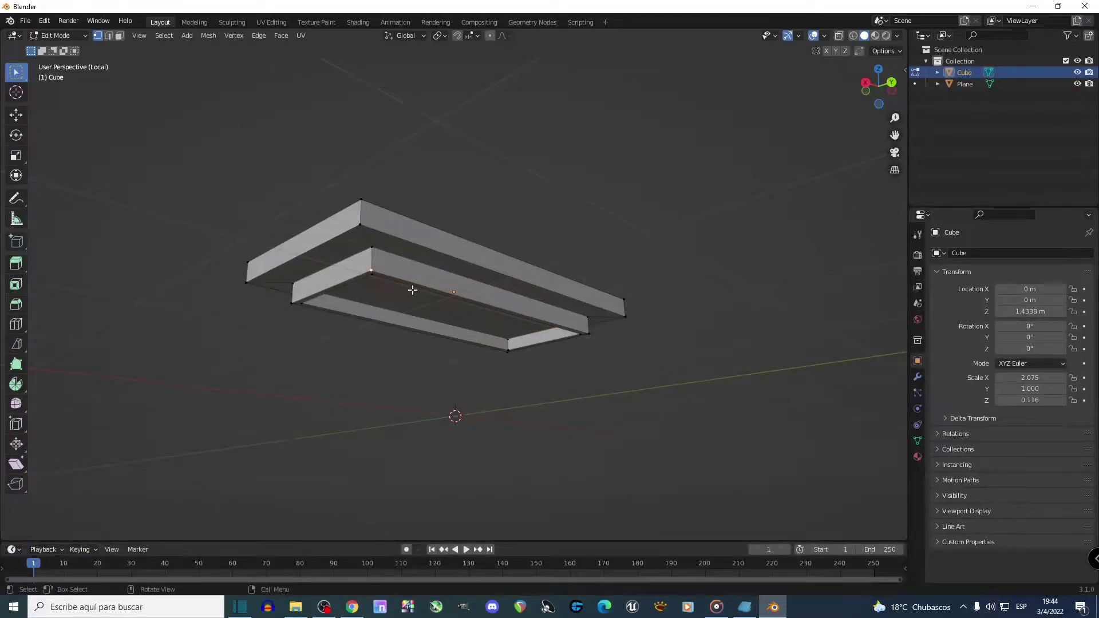
middle_click_drag(412, 291, 393, 275)
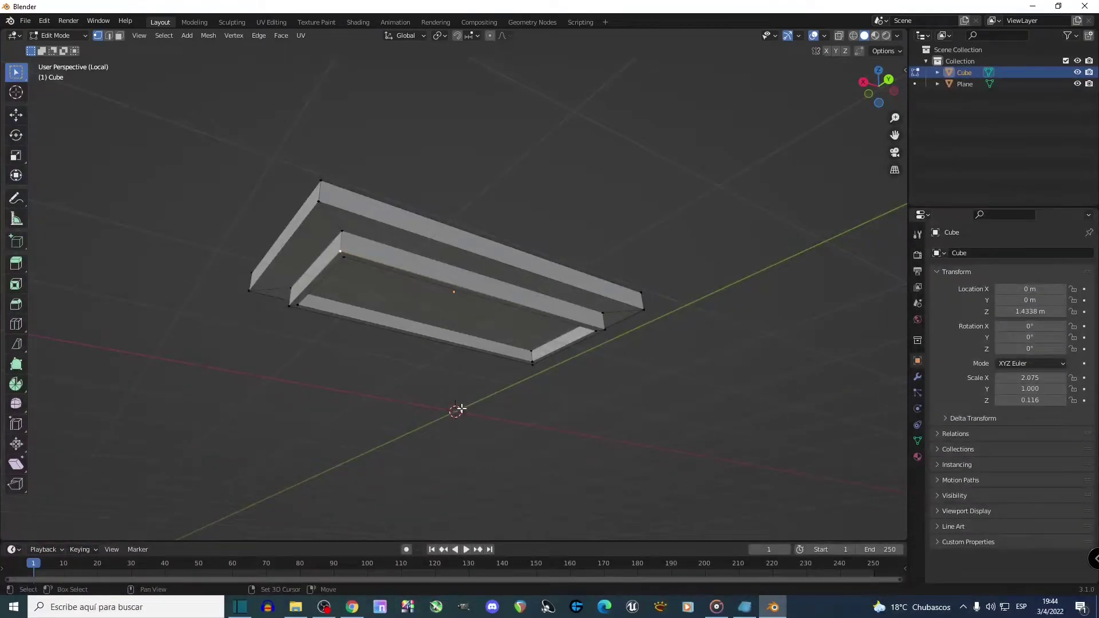
key("shift+s")
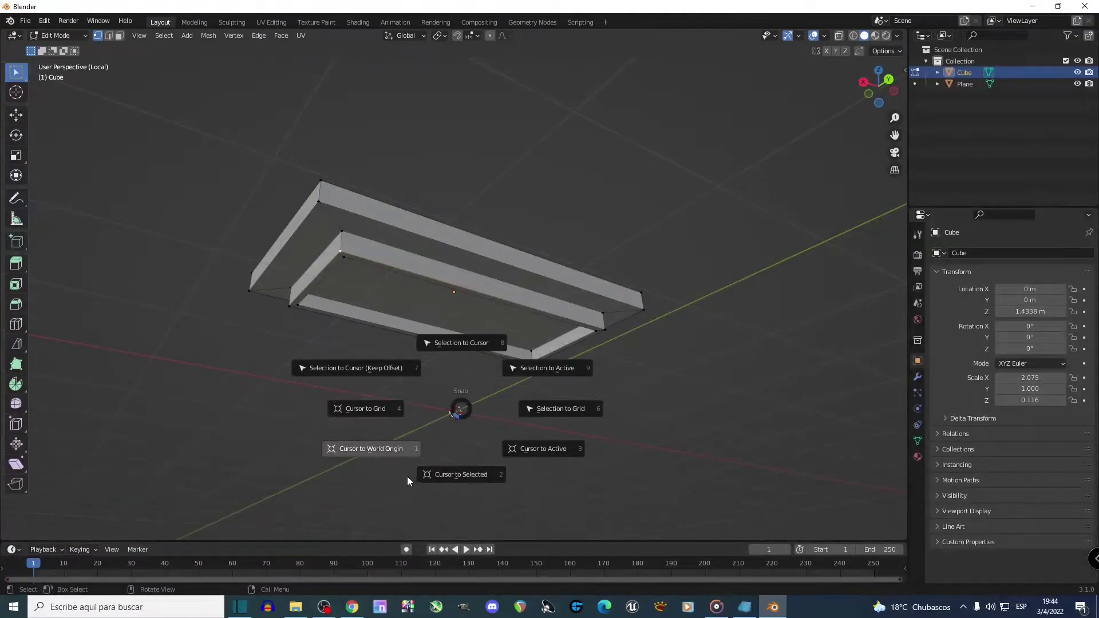
left_click(452, 474)
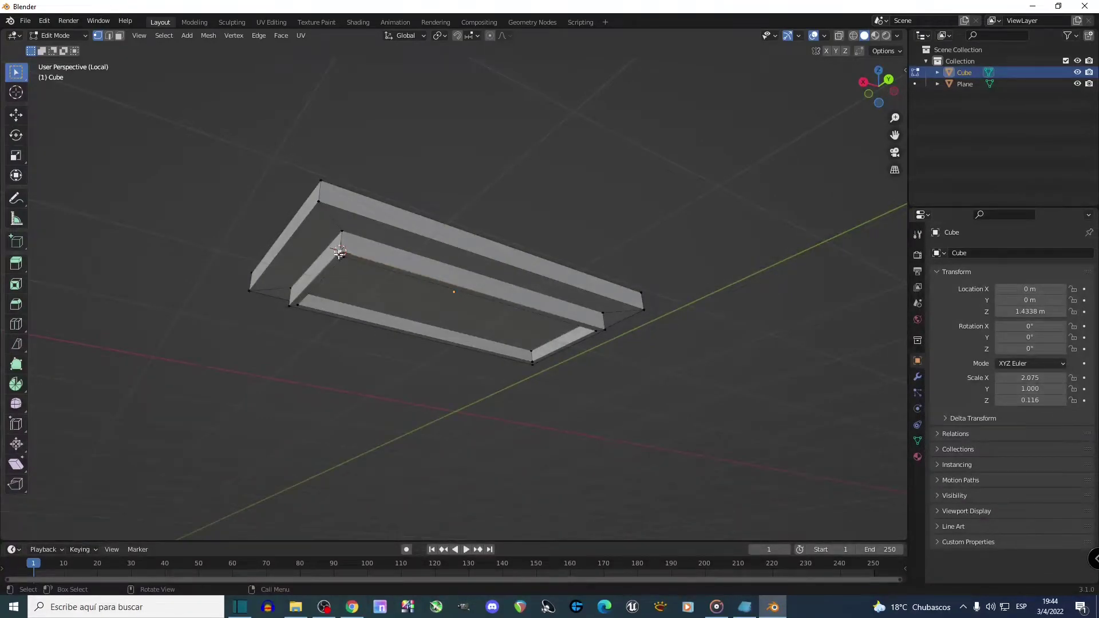
Add a cube at the frame's corner and scale it down to a small block the size of a table leg's cross-section
key("KP_Decimal")
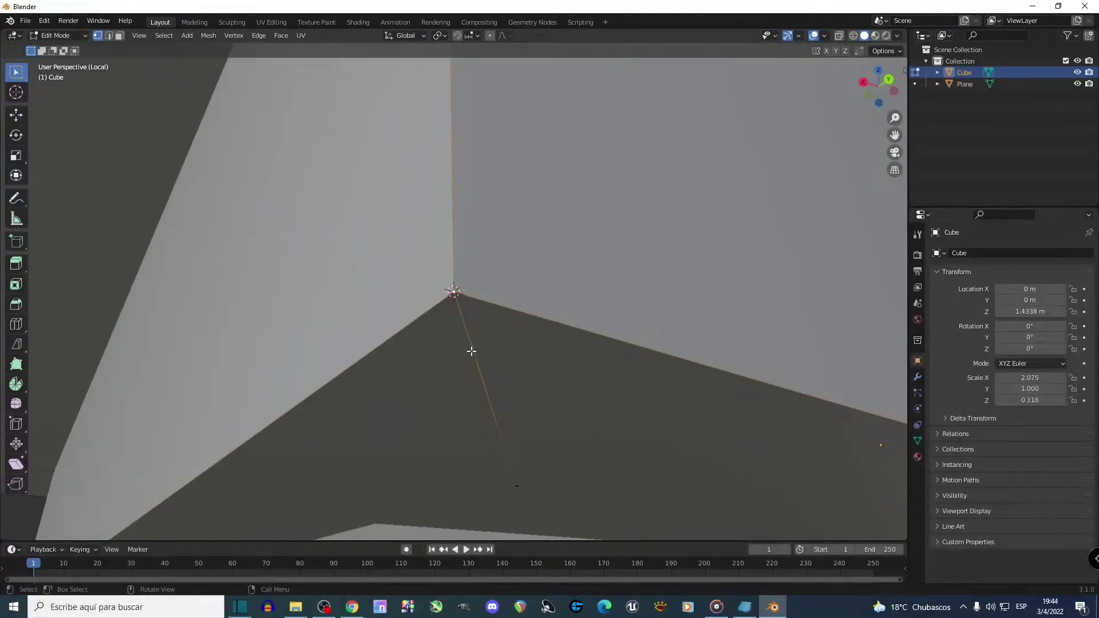
scroll(472, 350, "down", 6)
middle_click_drag(491, 324, 498, 339)
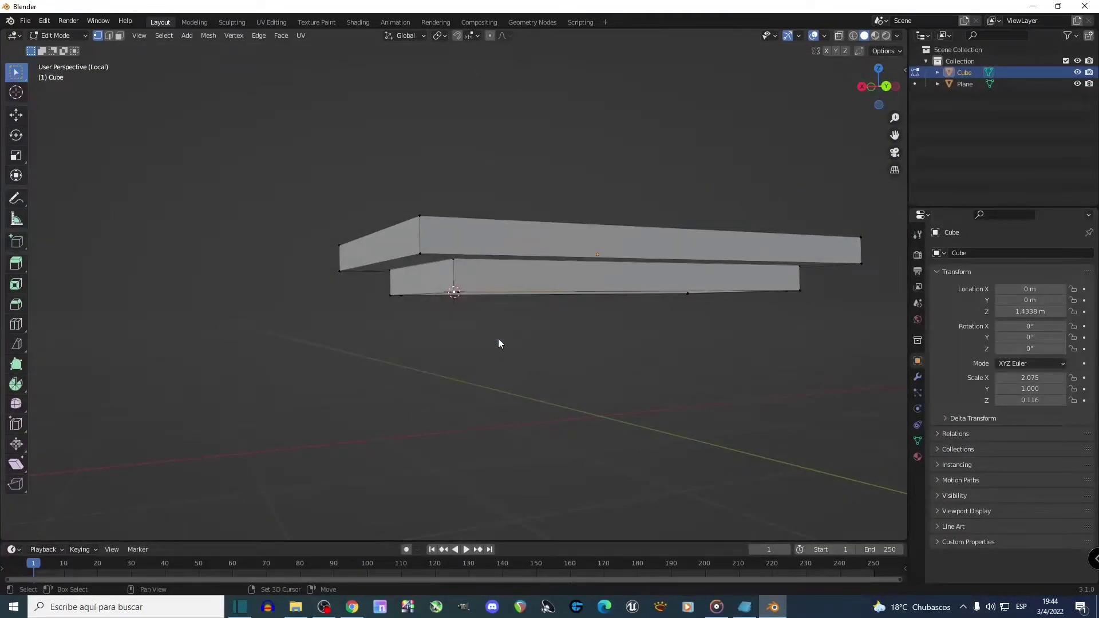
key("shift+a")
left_click(487, 349)
middle_click_drag(571, 341, 533, 275)
scroll(559, 368, "up", 3)
key("s")
left_click(473, 343)
scroll(591, 351, "up", 3)
key("s")
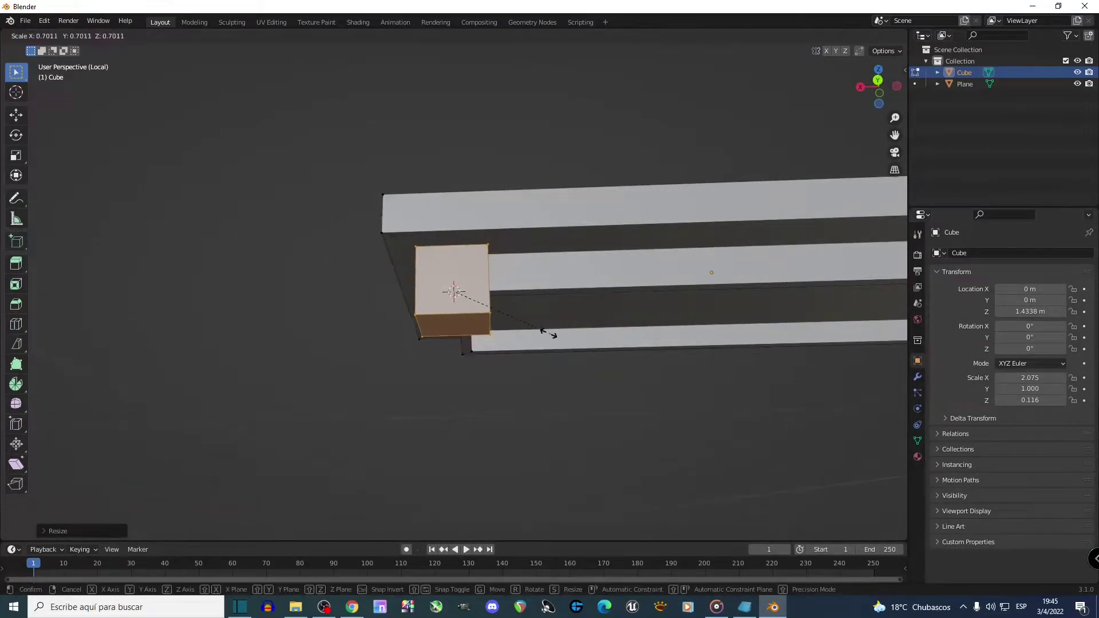
left_click(509, 313)
Raise the small cube along Z until its bottom is level with the frame's lower edge, and switch to face selection
middle_click_drag(535, 319, 570, 372)
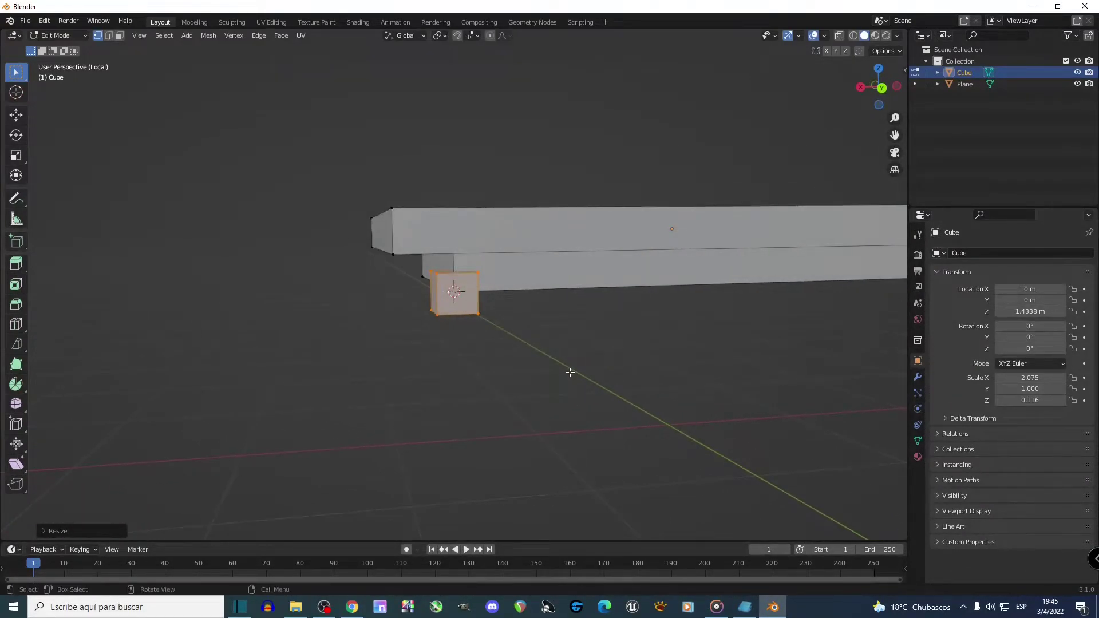
key("g")
key("z")
left_click(565, 348)
middle_click_drag(565, 348, 543, 301)
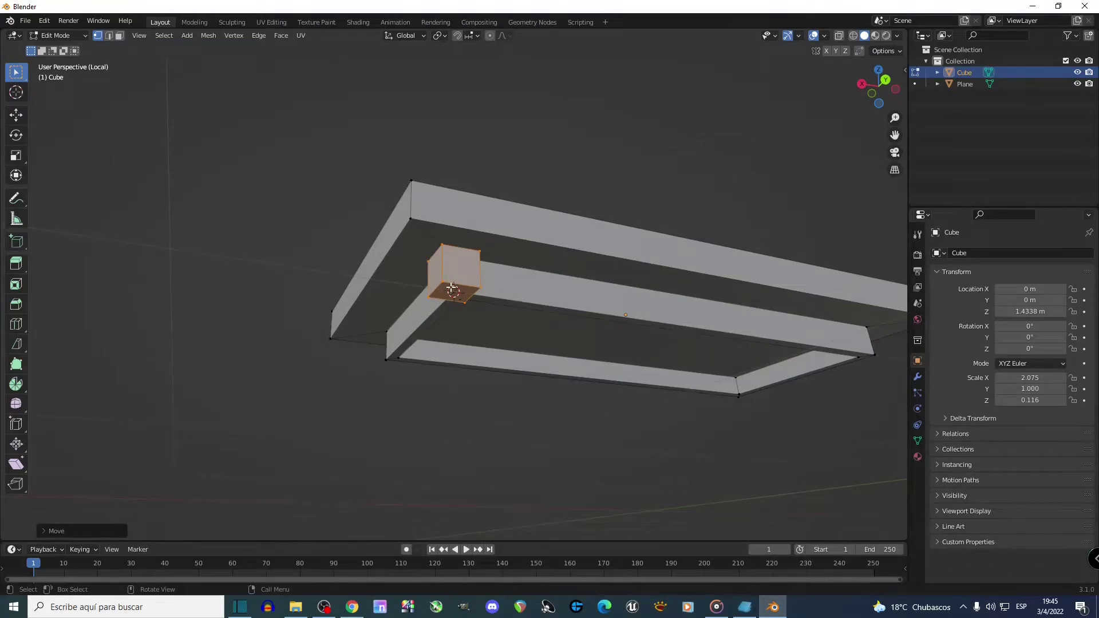
key("3")
Examine the tabletop, frame and corner cube in the front, right, top, bottom and back orthographic views
key("KP_1")
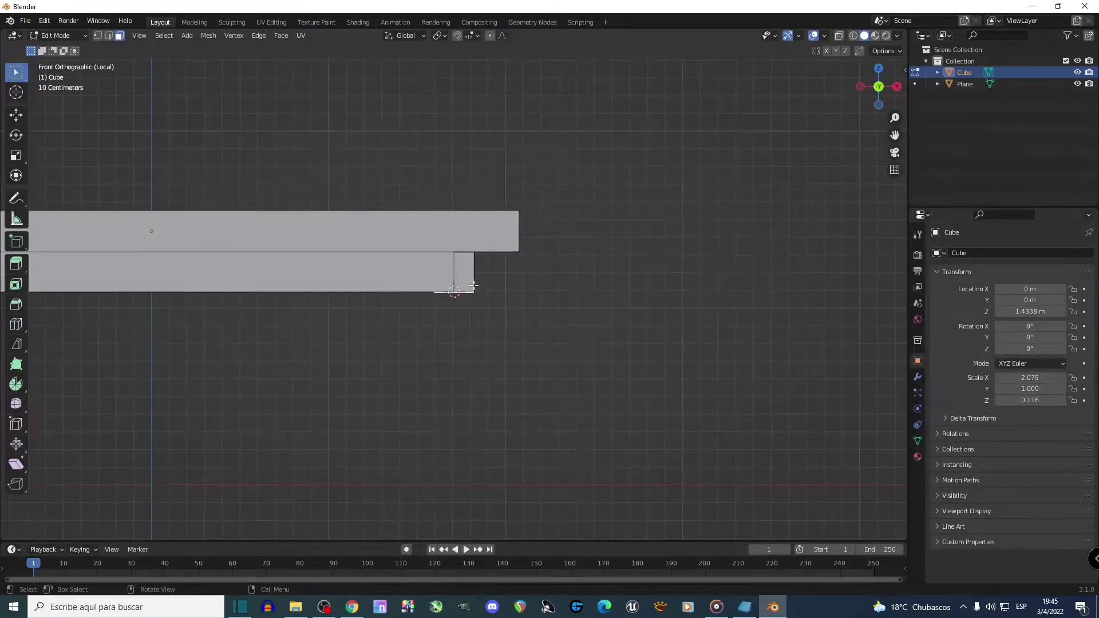
scroll(474, 286, "down", 3)
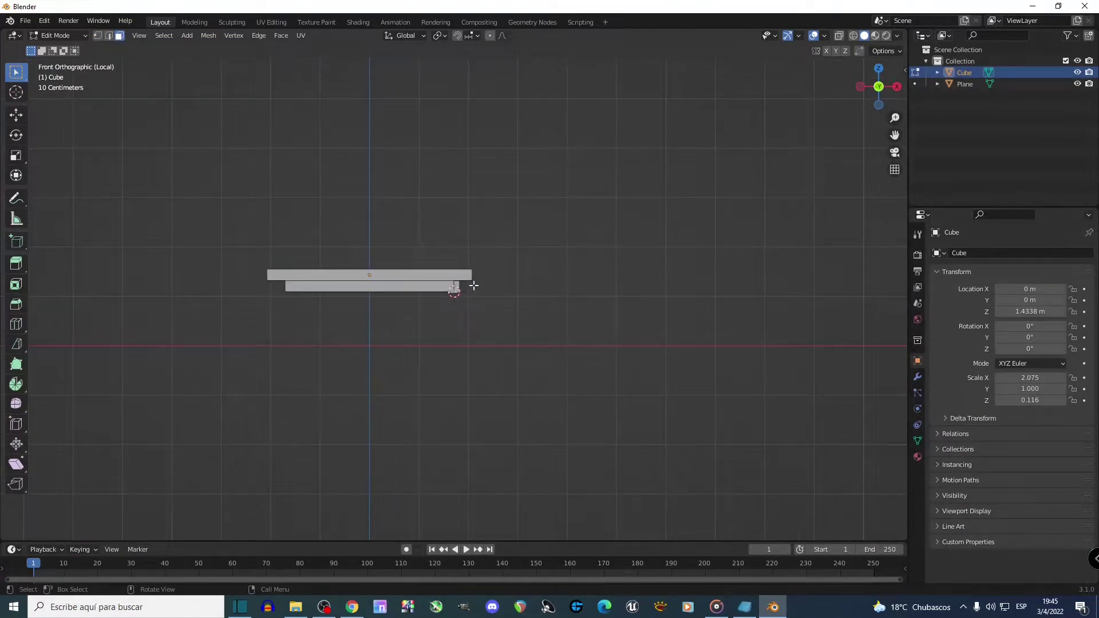
middle_click_drag(474, 285, 277, 309)
key("KP_5")
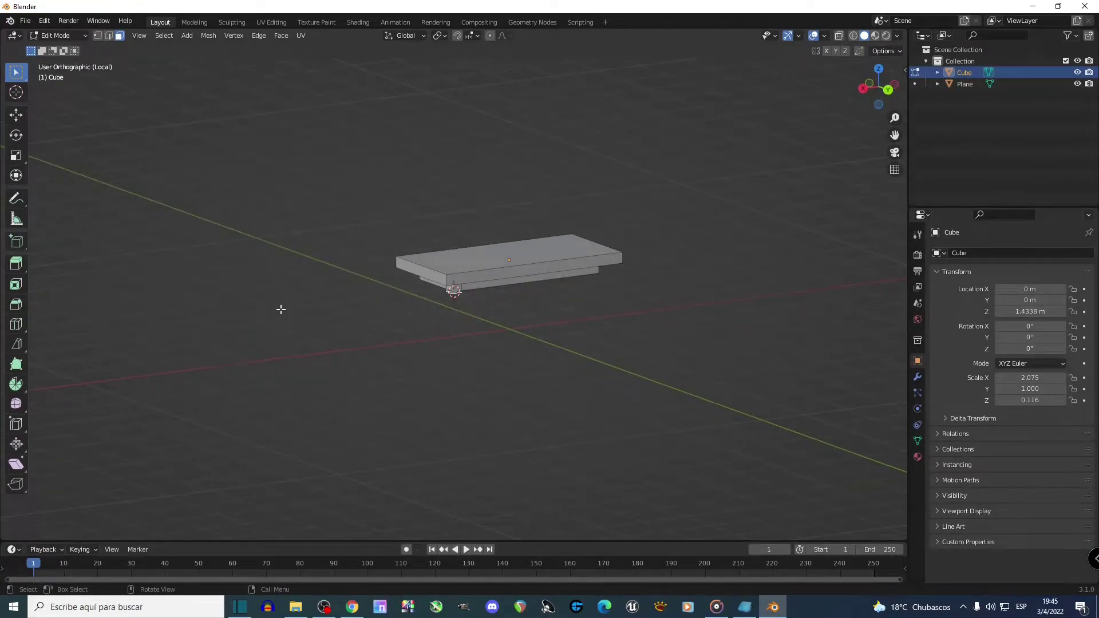
middle_click_drag(400, 322, 446, 331)
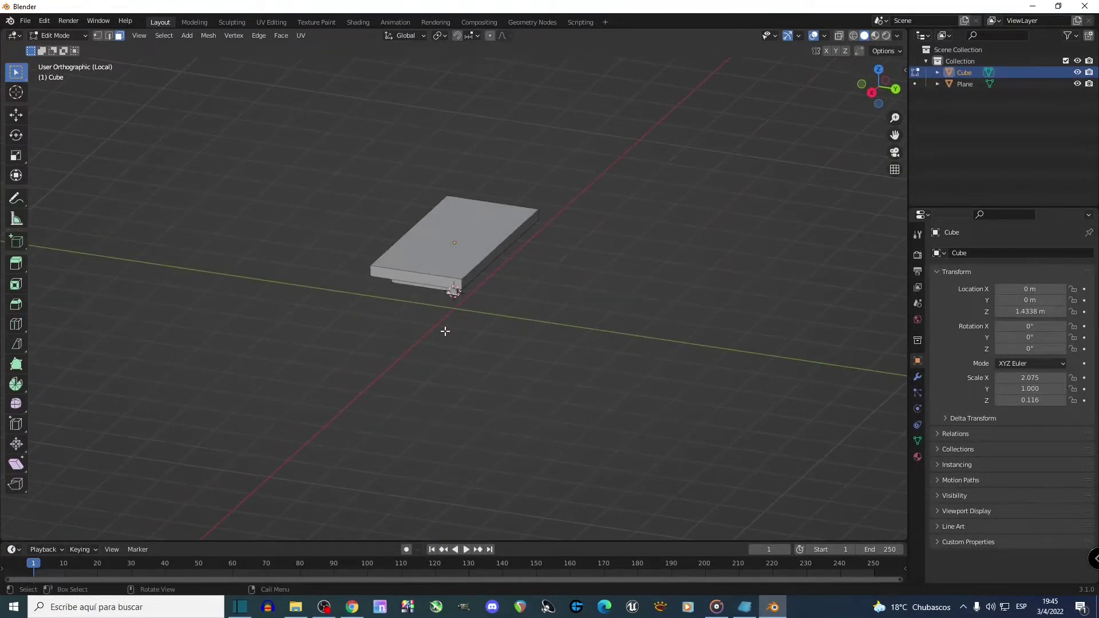
key("KP_1")
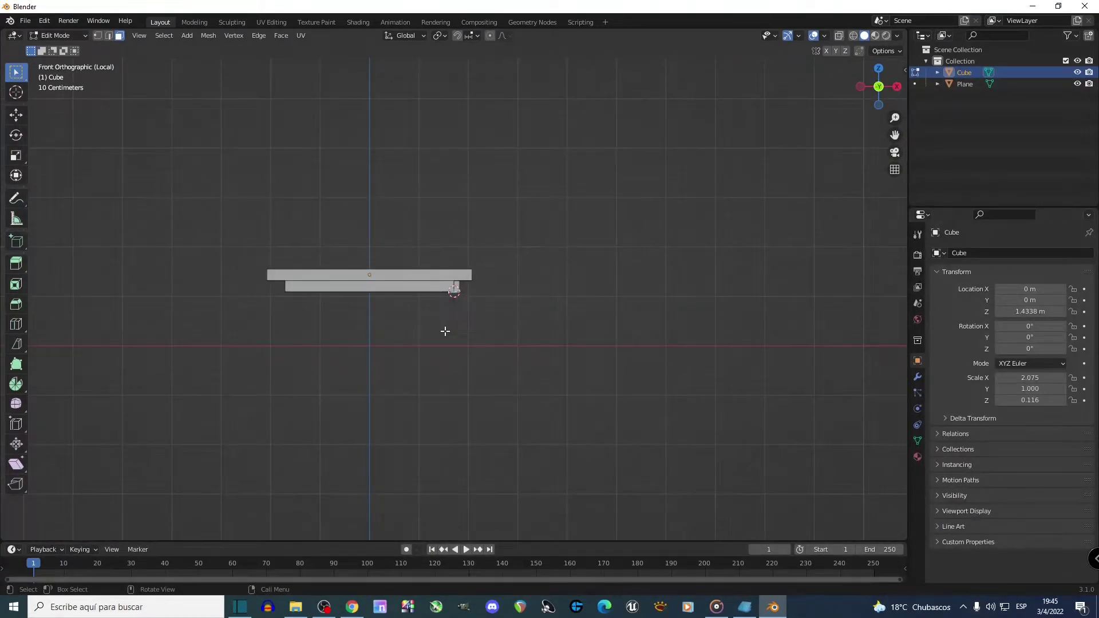
key("KP_3")
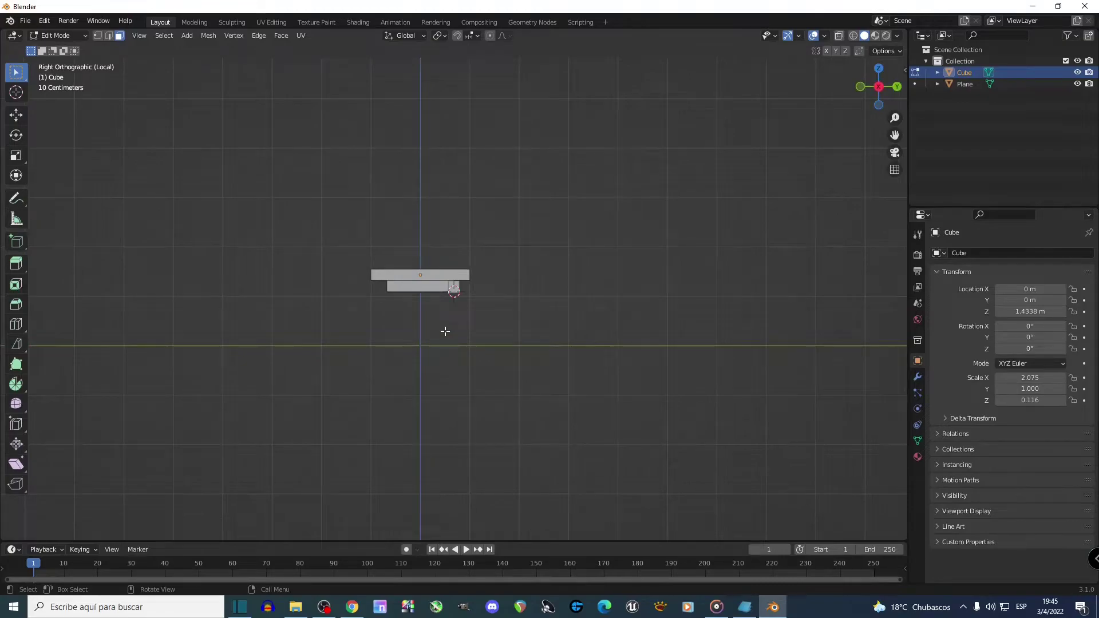
key("KP_7")
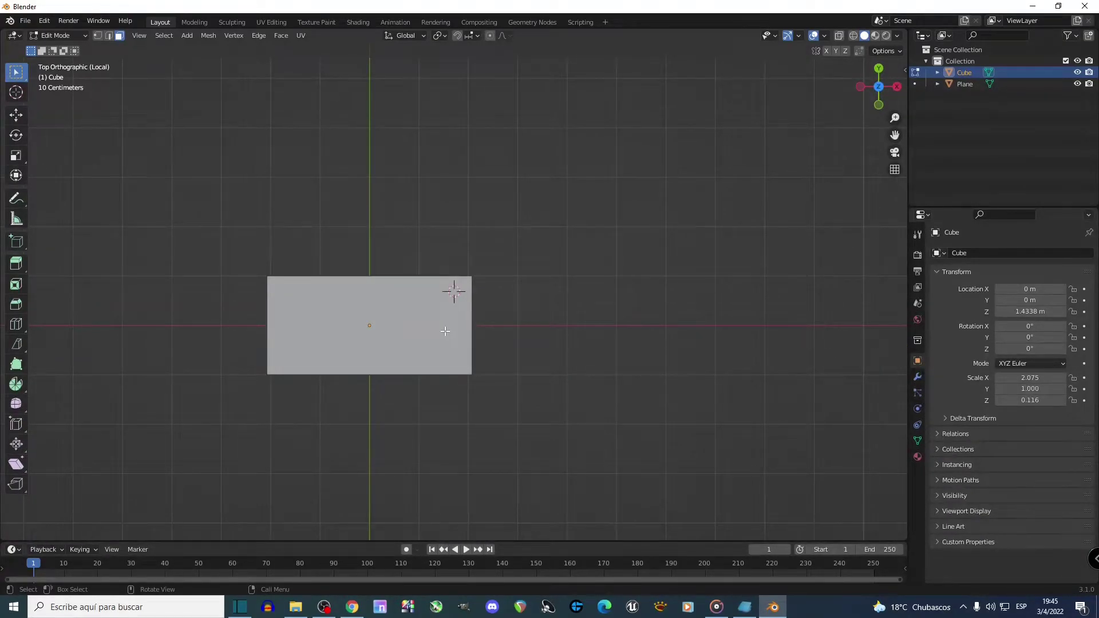
key("ctrl+KP_7")
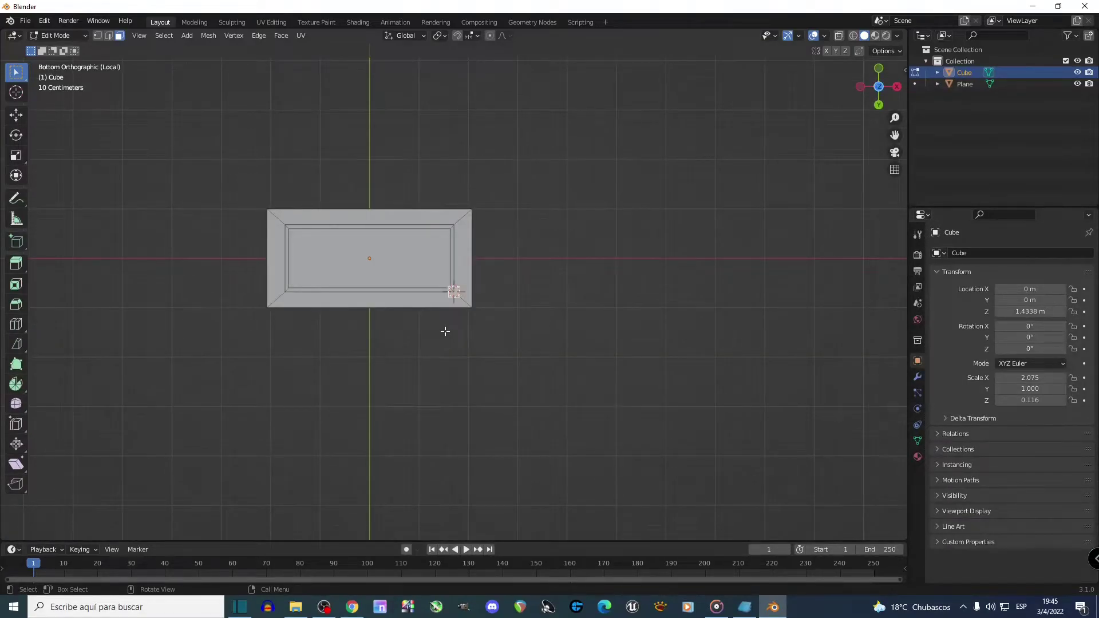
key("KP_7")
key("ctrl+KP_7")
key("KP_1")
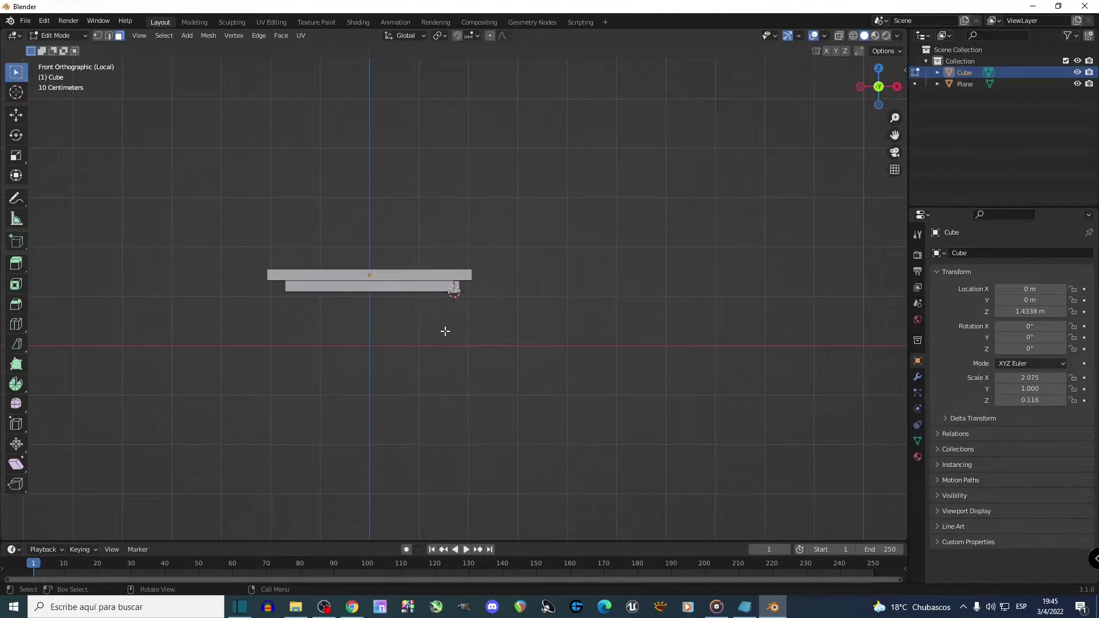
key("ctrl+KP_1")
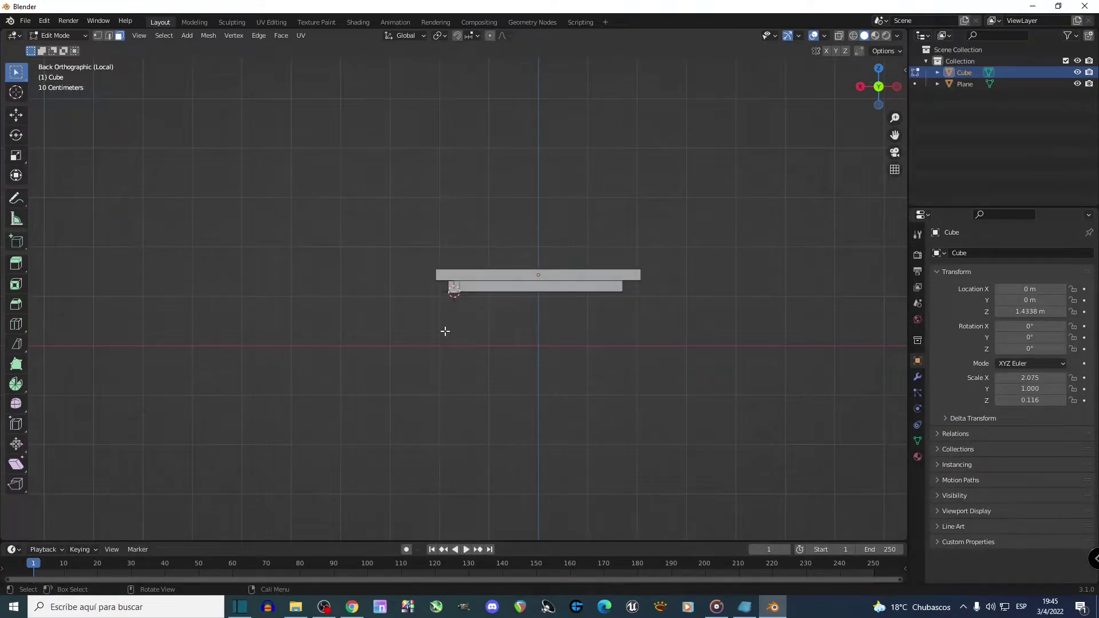
Extrude the bottom face of the corner block downward along Z to form a table leg
key("KP_3")
key("ctrl+KP_3")
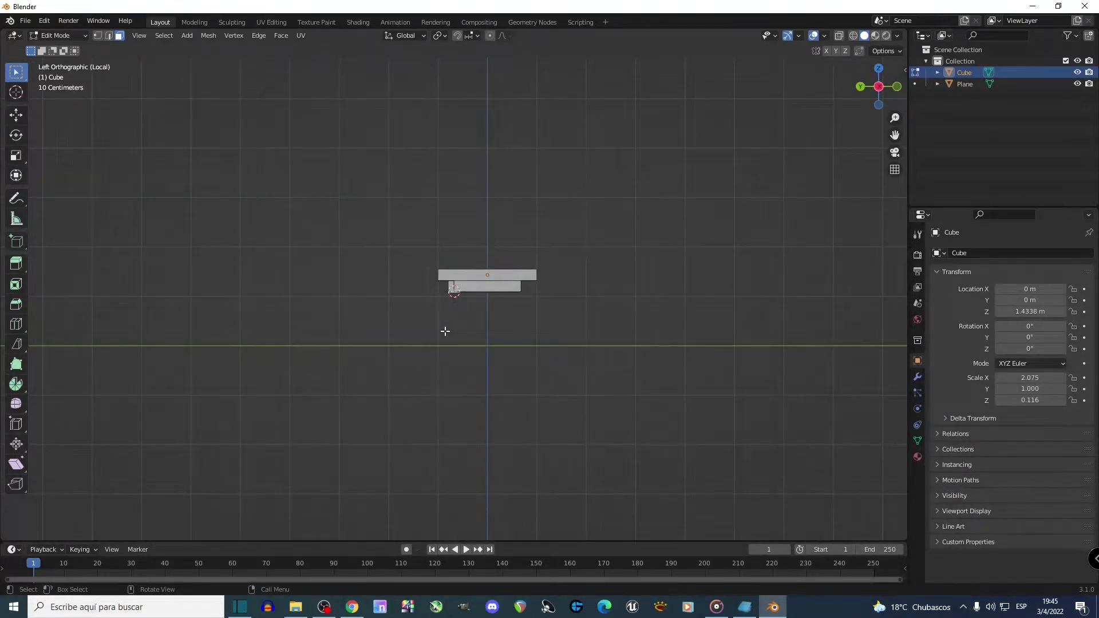
middle_click_drag(445, 331, 458, 298)
key("KP_Decimal")
scroll(422, 288, "down", 2)
scroll(419, 286, "down", 6)
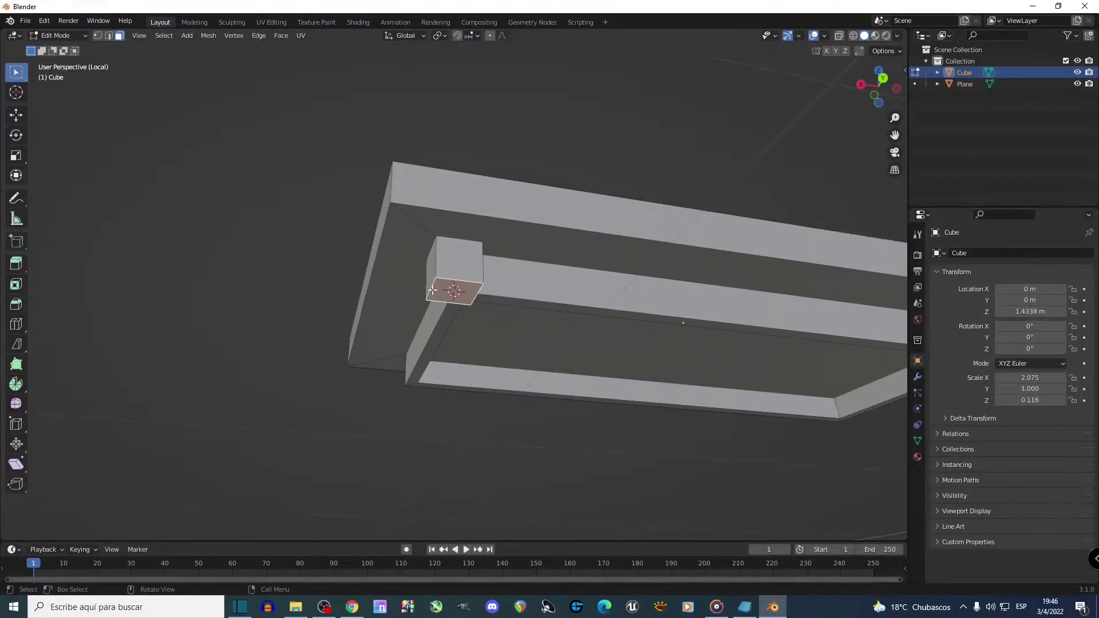
key("KP_1")
scroll(433, 291, "down", 9)
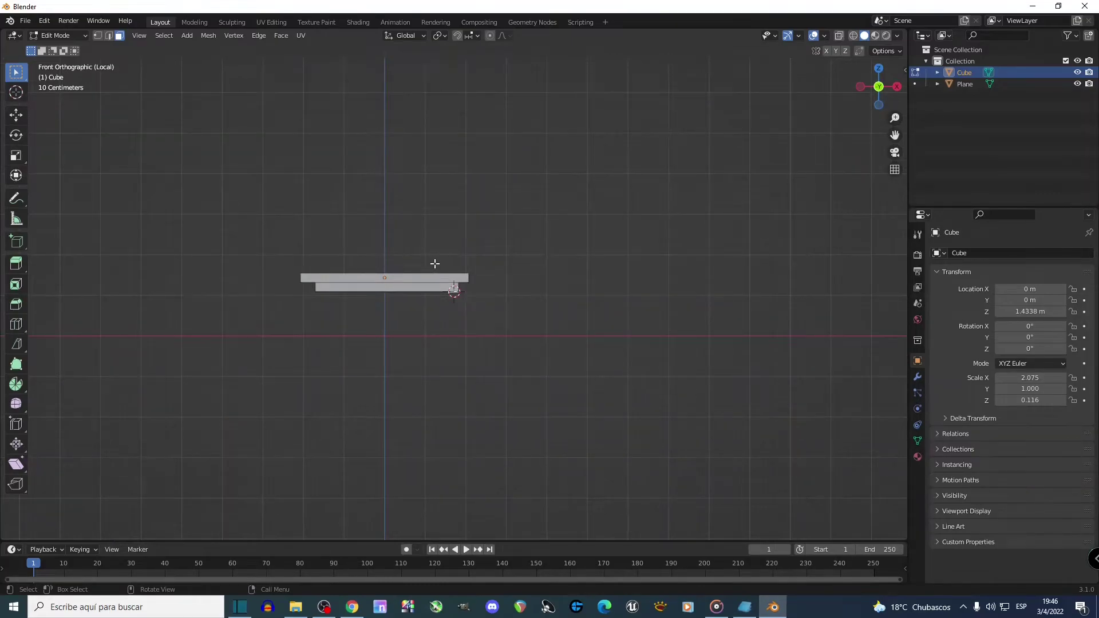
key("e")
key("z")
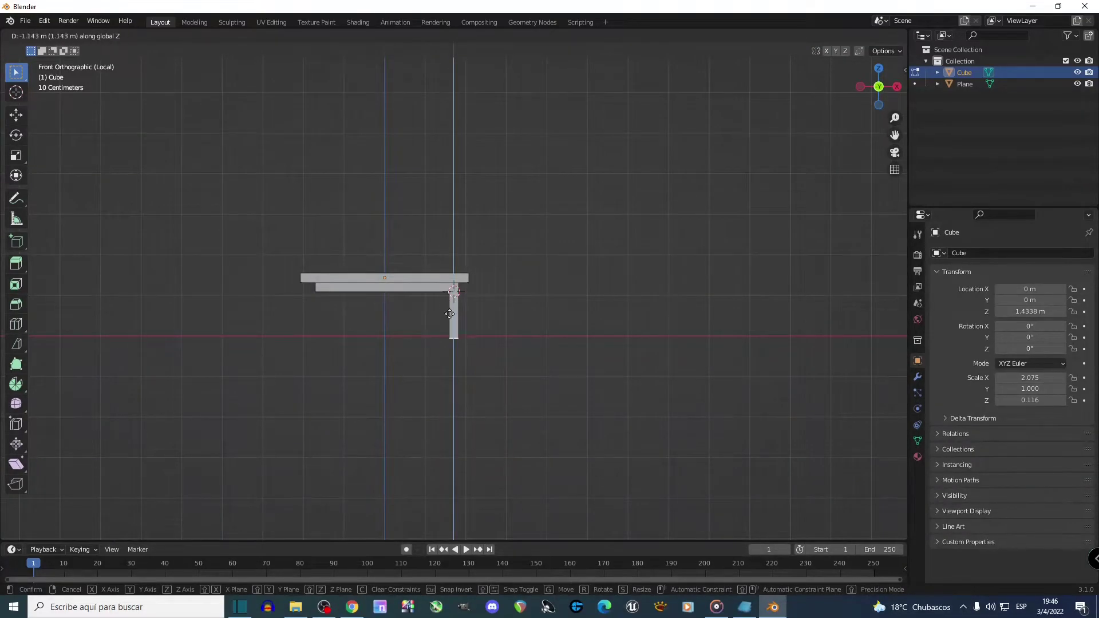
left_click(453, 325)
Taper the leg by scaling its bottom face to about 0.77
middle_click_drag(506, 320, 266, 336)
scroll(451, 343, "up", 4)
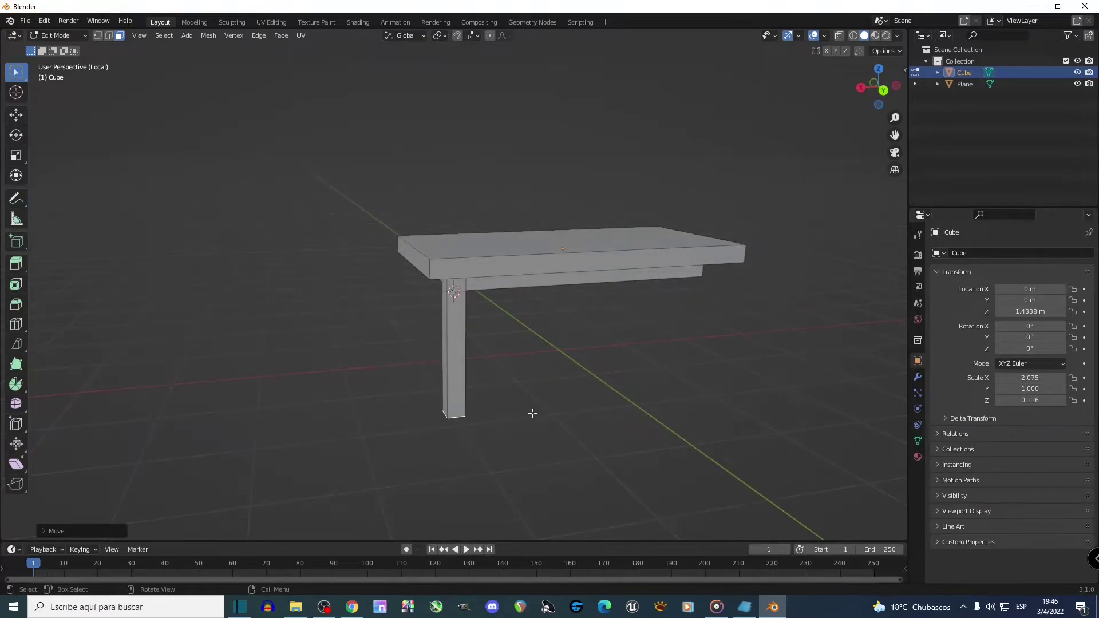
key("s")
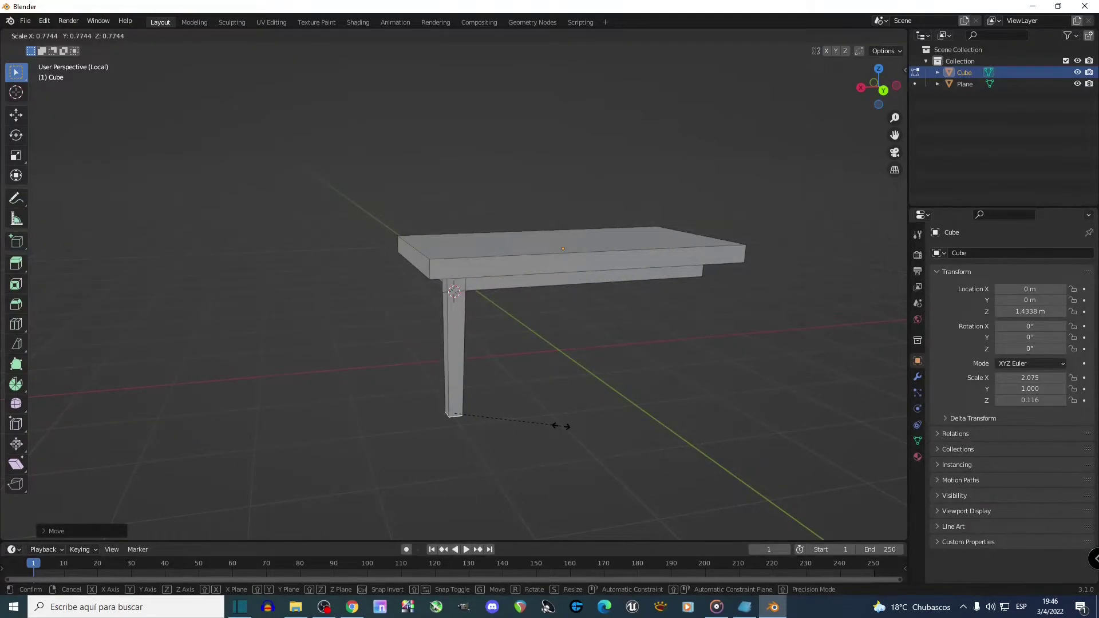
left_click(561, 426)
Select the whole leg and duplicate it about -3.395 m along X to the frame's opposite end
middle_click_drag(562, 427, 426, 316)
left_click(455, 345)
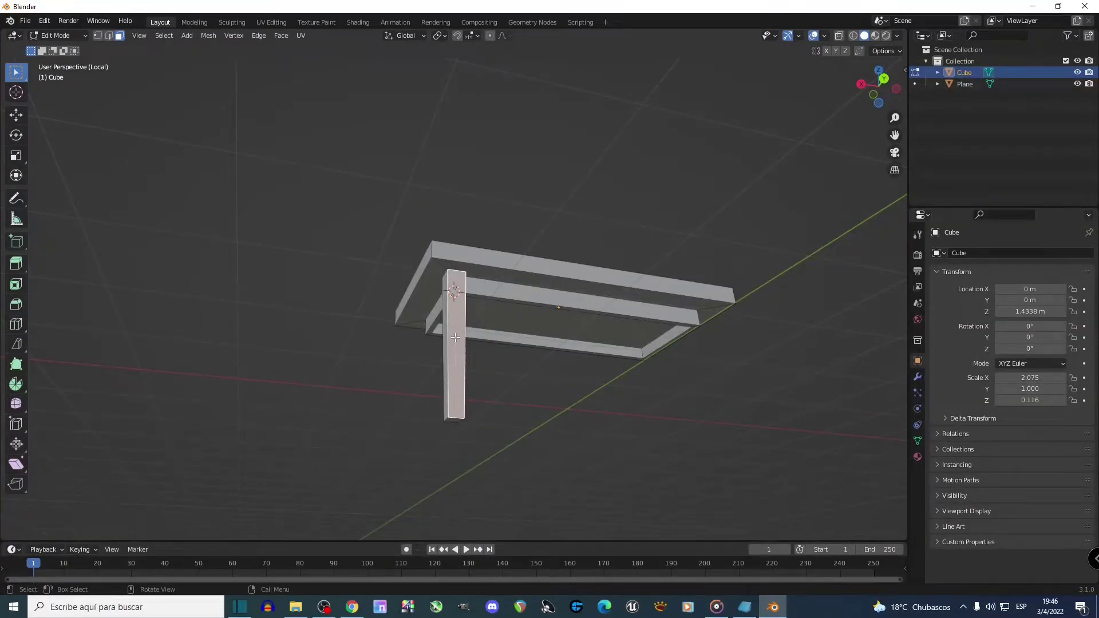
key("l")
middle_click_drag(455, 338, 671, 317)
key("KP_1")
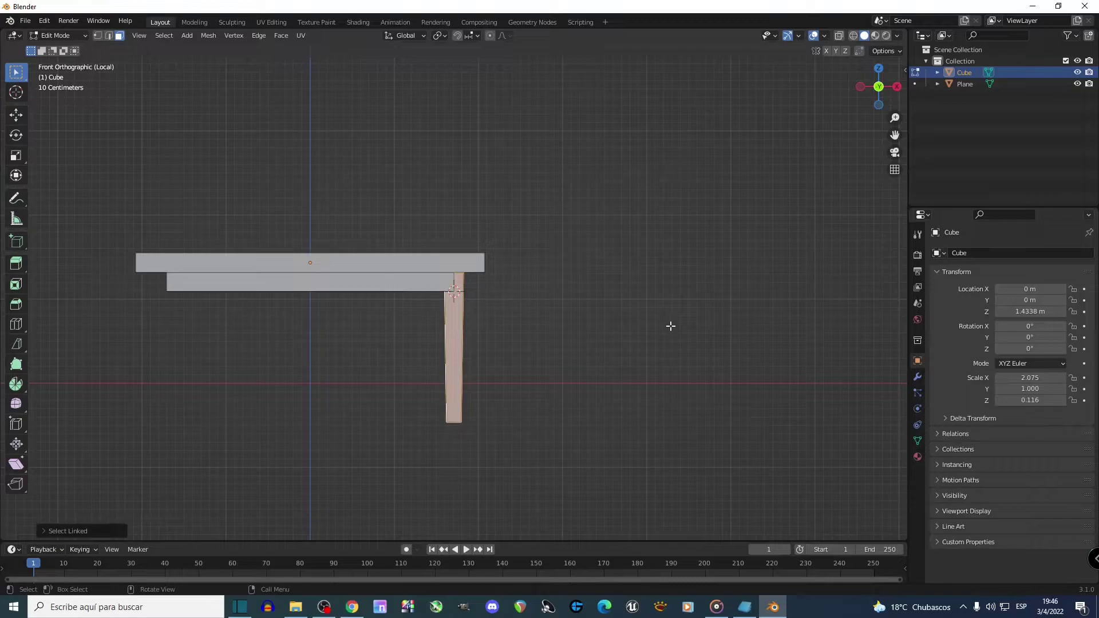
key("g")
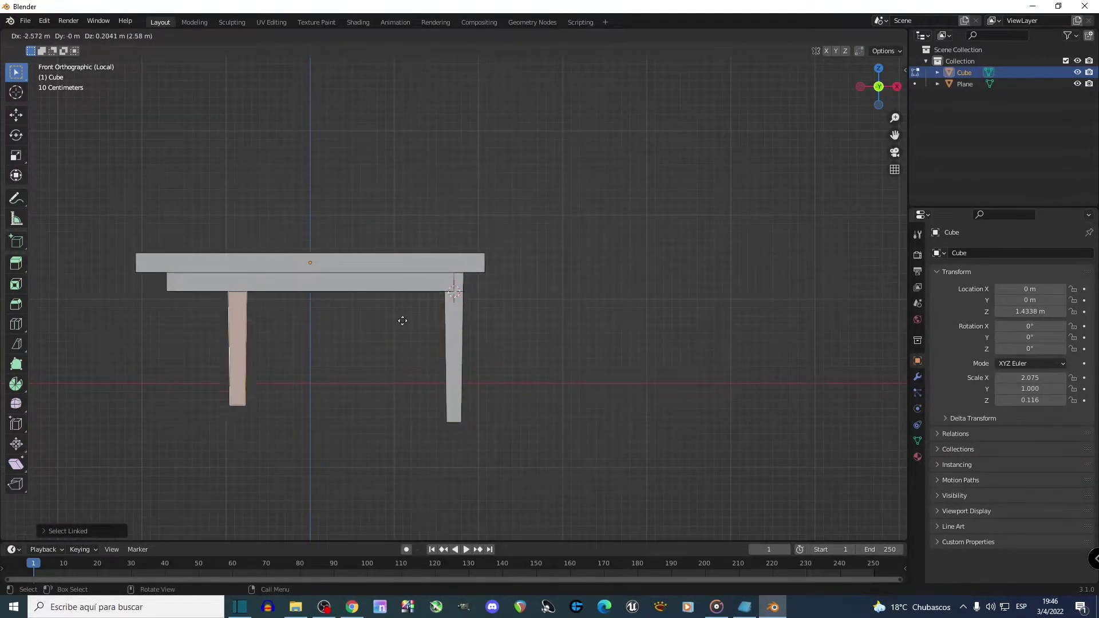
key("Escape")
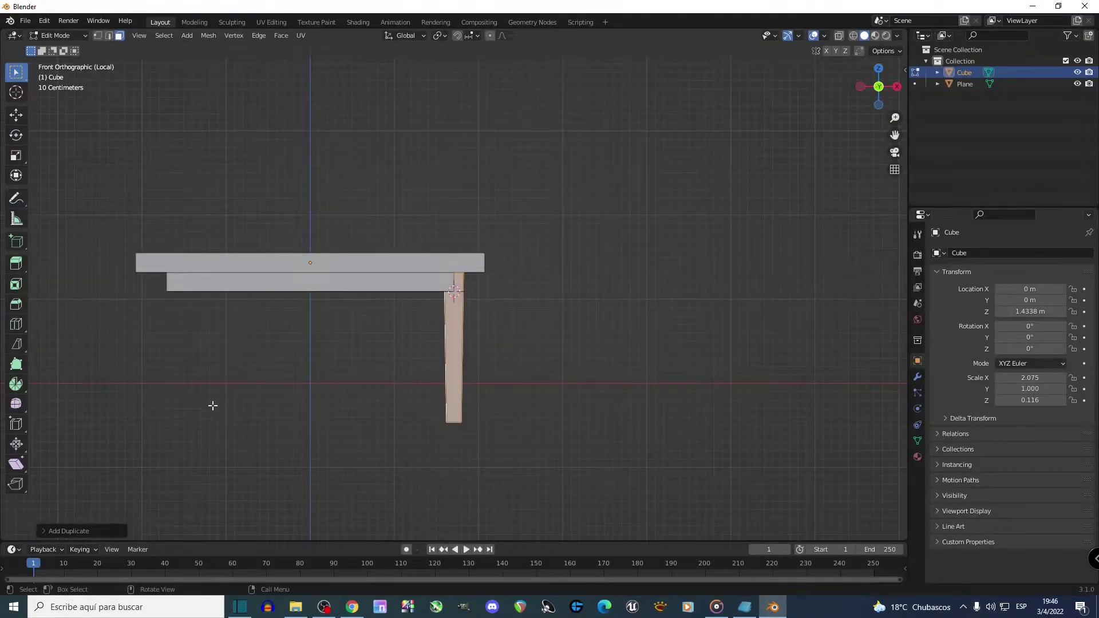
key("g")
key("x")
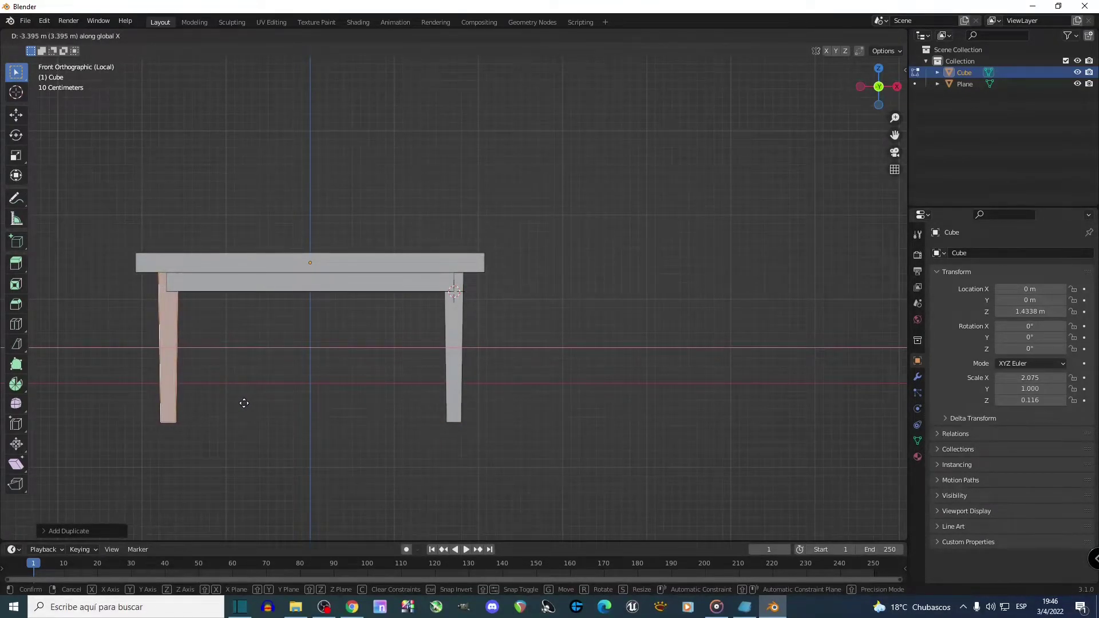
left_click(244, 403)
Select both legs completely and duplicate them about -1.34 m along Y to the frame's other long side
middle_click_drag(356, 379, 442, 390)
left_click(453, 346)
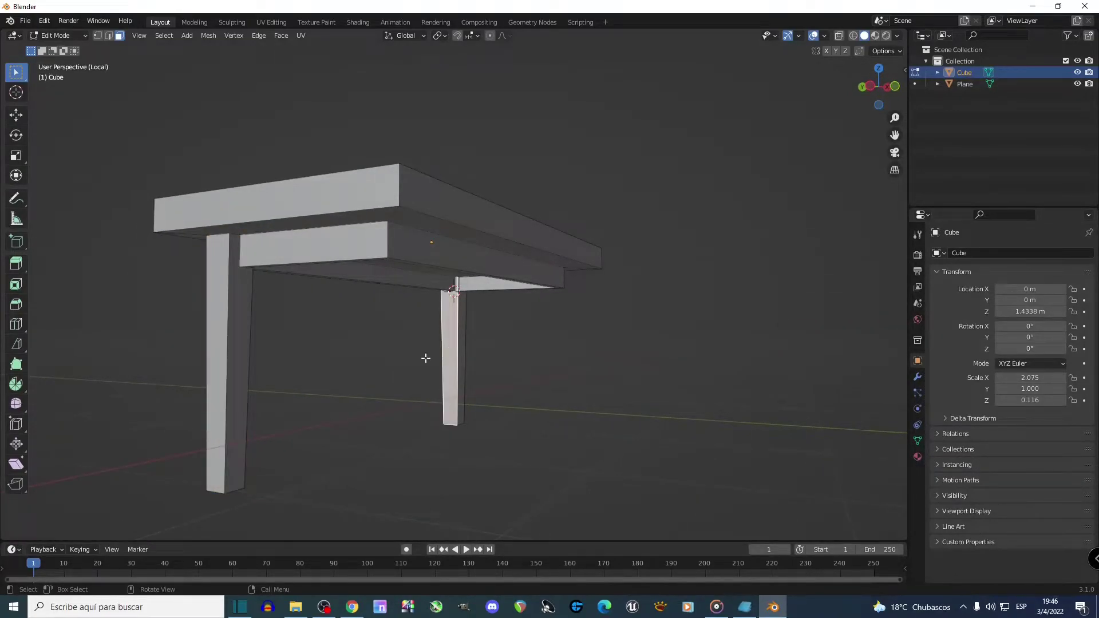
left_click(237, 344, "shift")
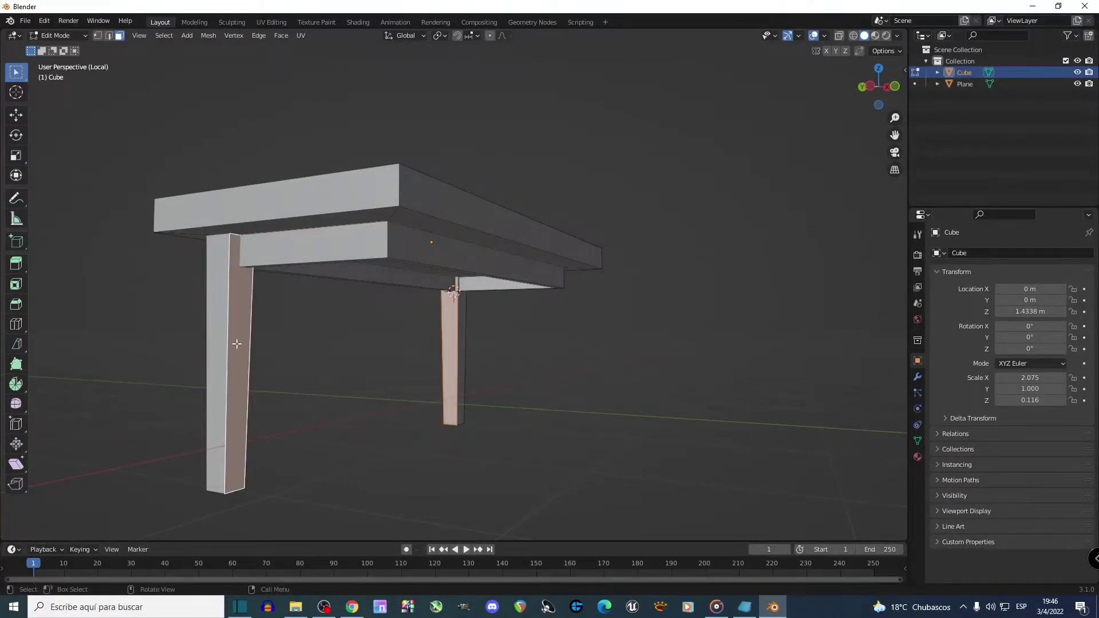
key("ctrl+l")
middle_click_drag(237, 344, 384, 380)
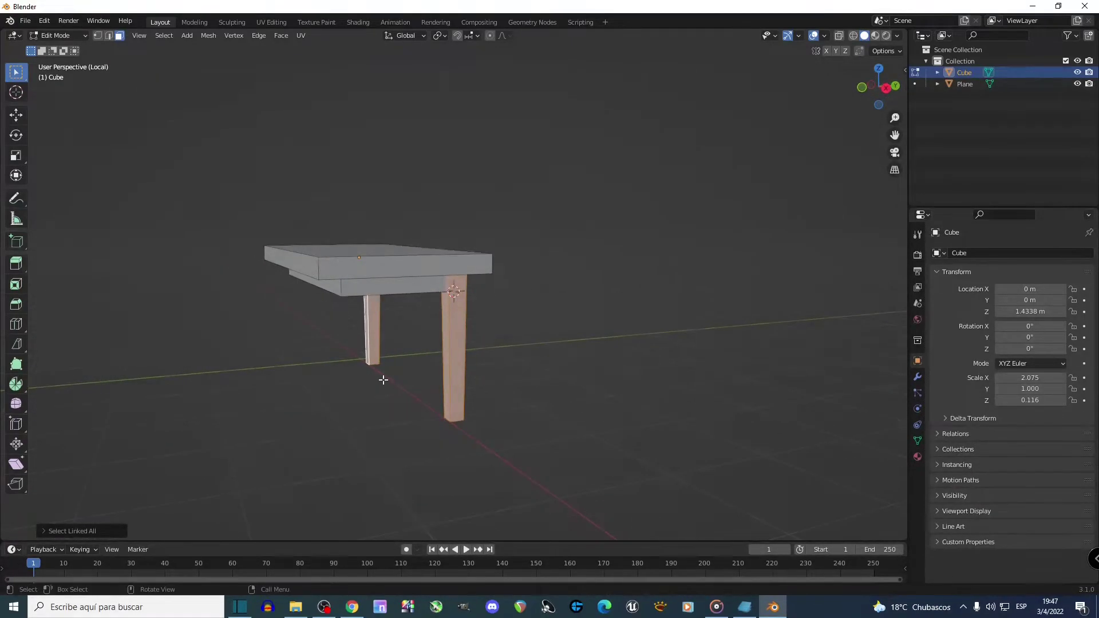
key("KP_1")
key("KP_3")
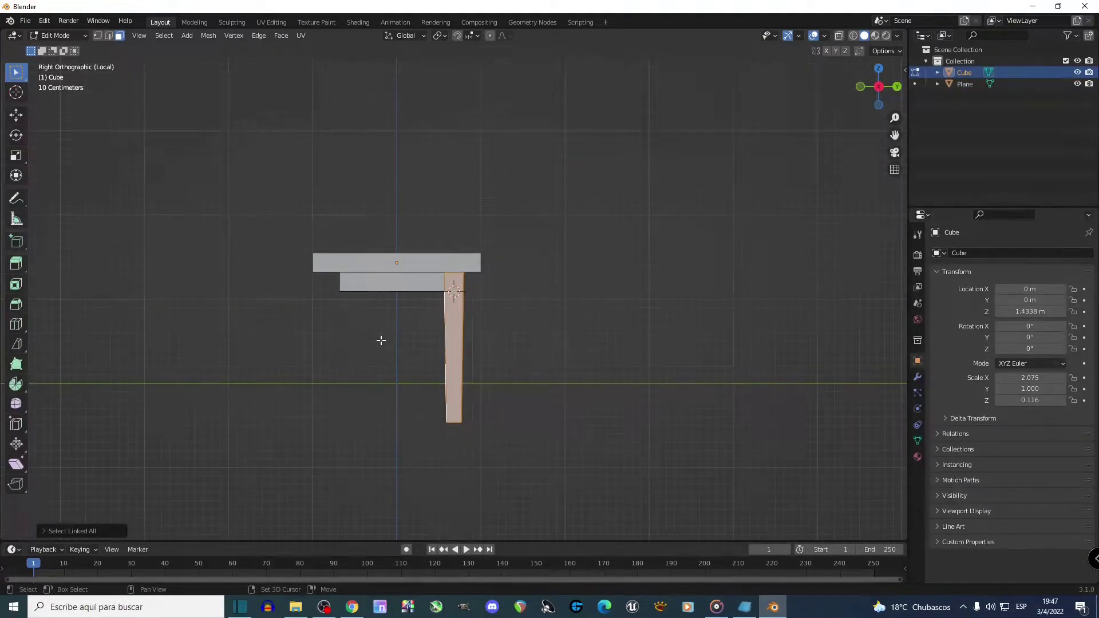
key("shift+d")
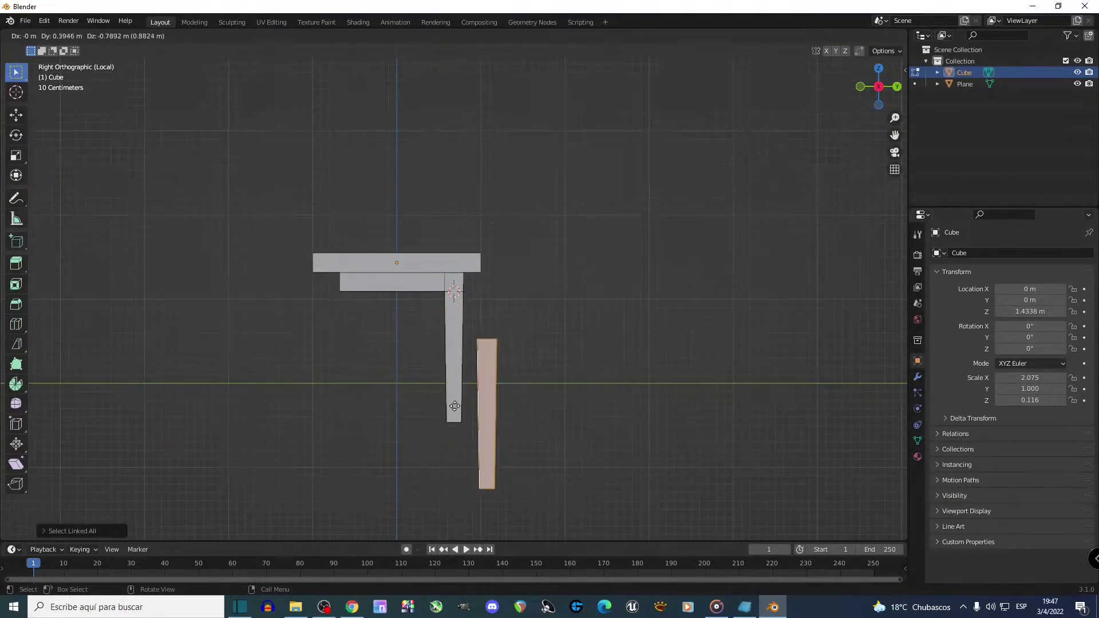
right_click(448, 351)
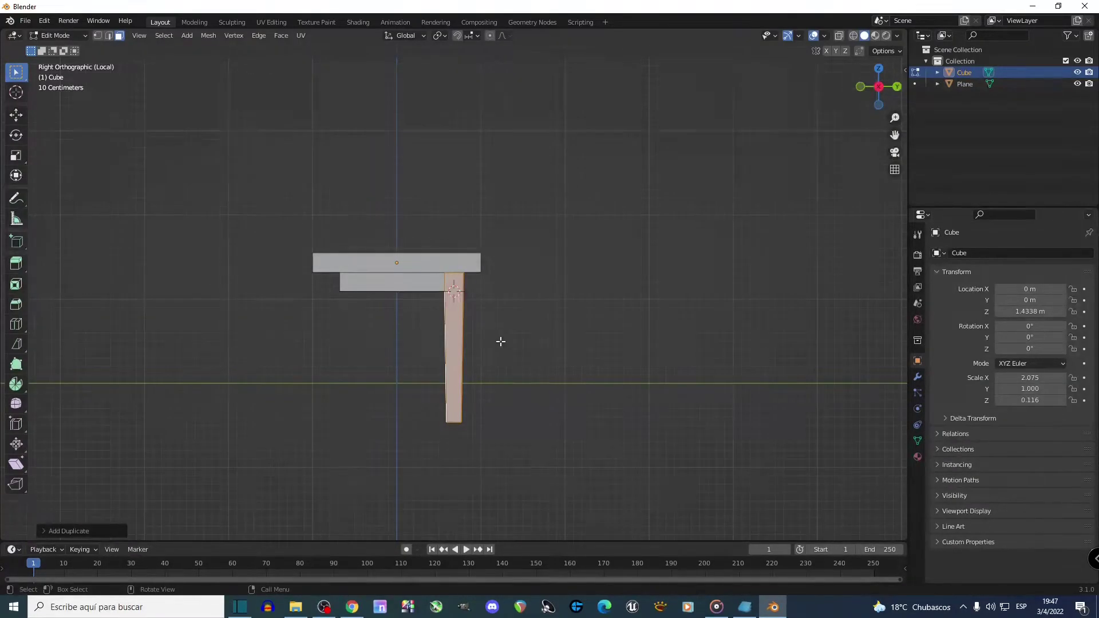
key("g")
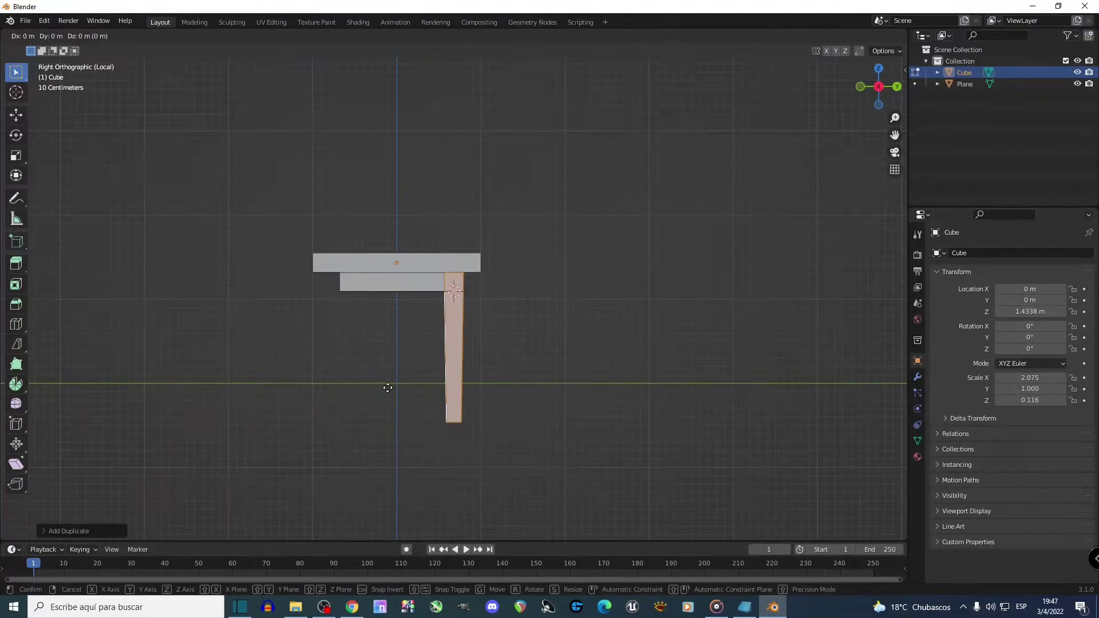
key("y")
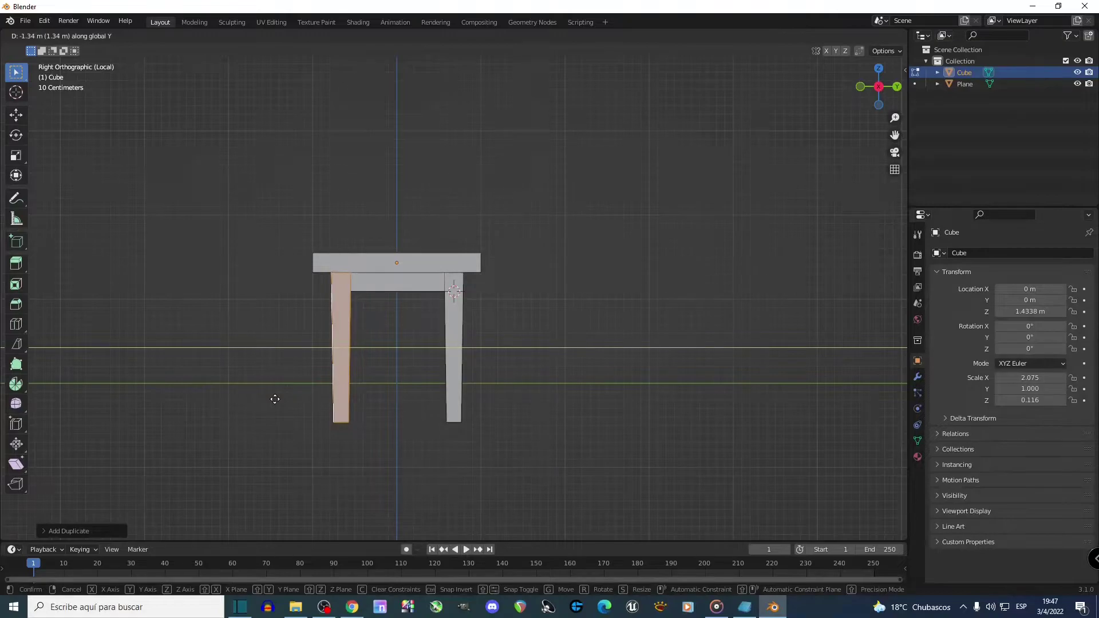
left_click(275, 398)
Return to Object Mode and leave the table's local view to bring back the floor plane
middle_click_drag(277, 398, 611, 373)
key("Tab")
scroll(615, 374, "down", 1)
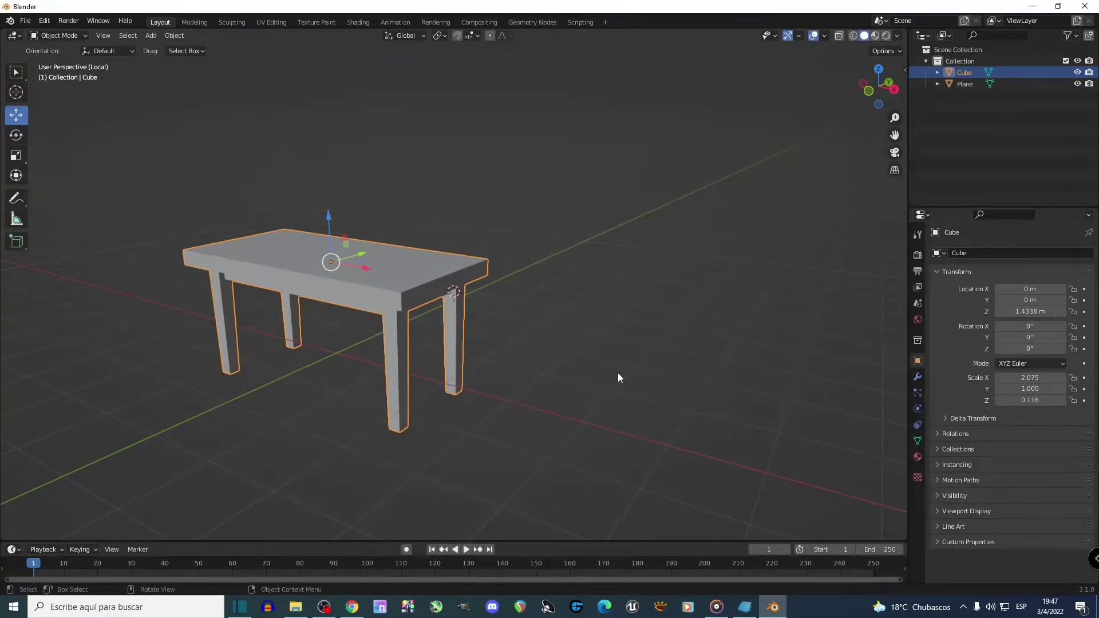
key("KP_Divide")
scroll(601, 382, "down", 4)
middle_click_drag(601, 383, 440, 308)
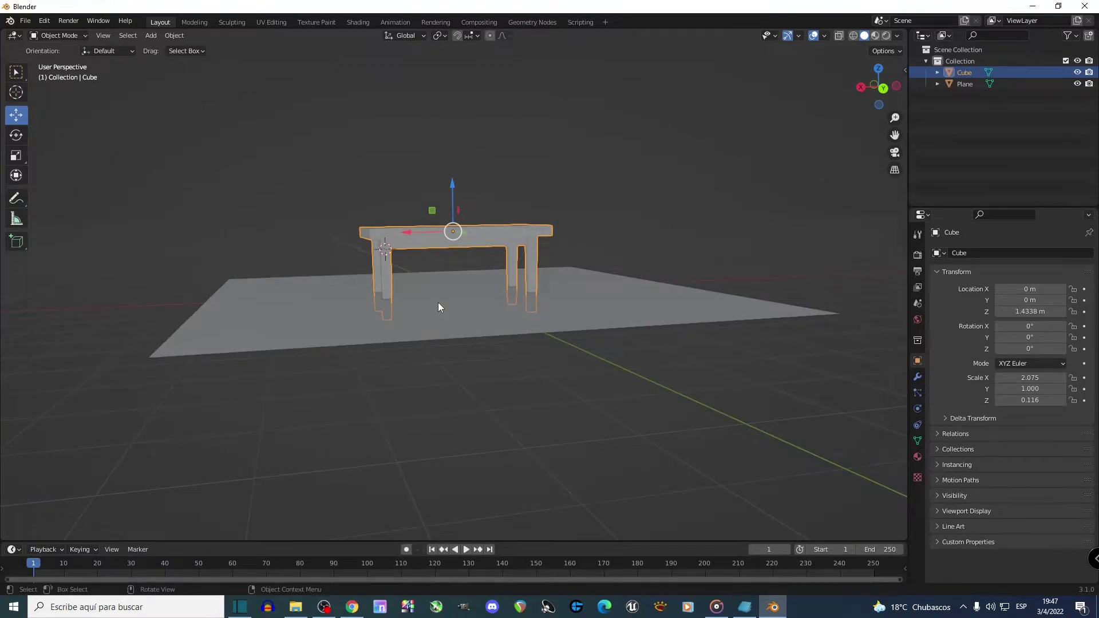
Using wireframe shading, raise the table to Z 1.9142 m so its legs stand on the floor, and restore solid shading
left_click(853, 36)
key("KP_1")
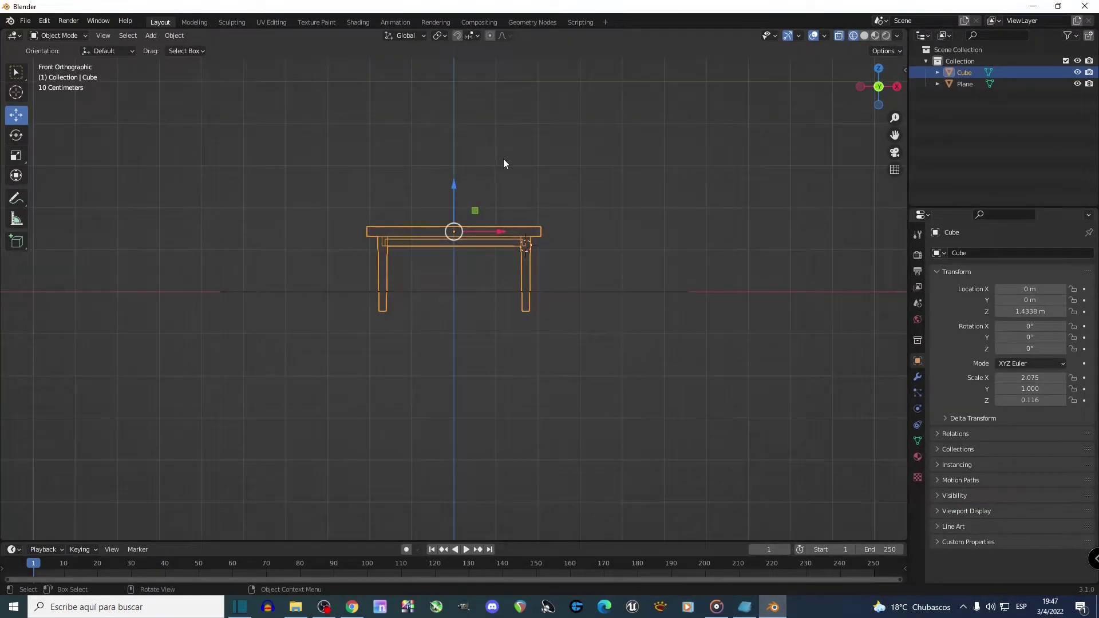
scroll(435, 281, "up", 3)
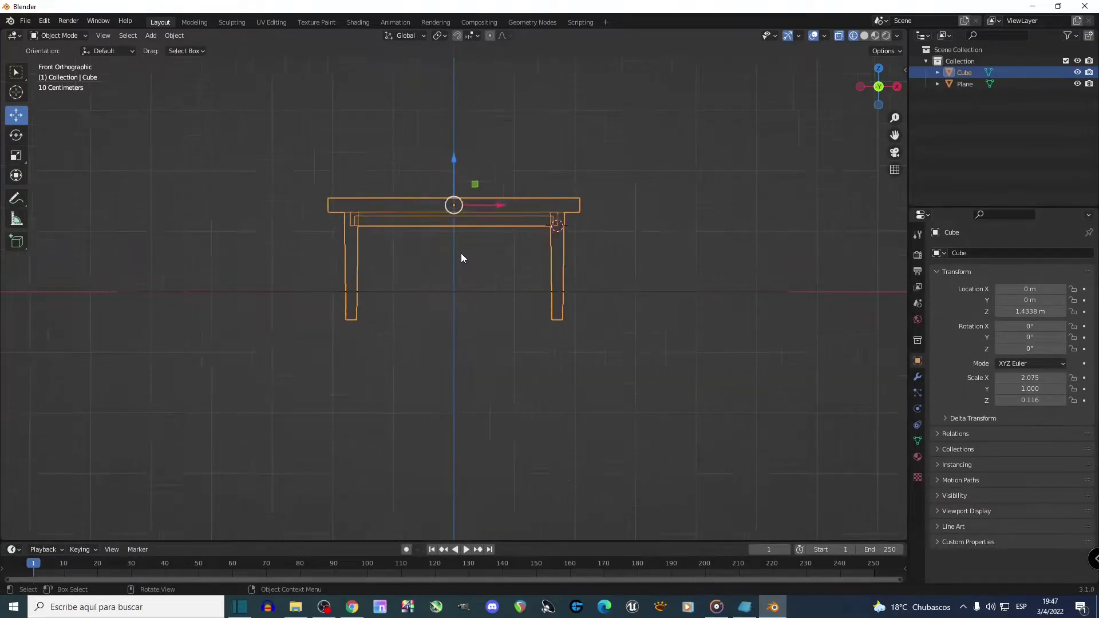
left_click_drag(449, 162, 456, 119)
scroll(496, 214, "down", 3)
middle_click_drag(496, 214, 809, 85)
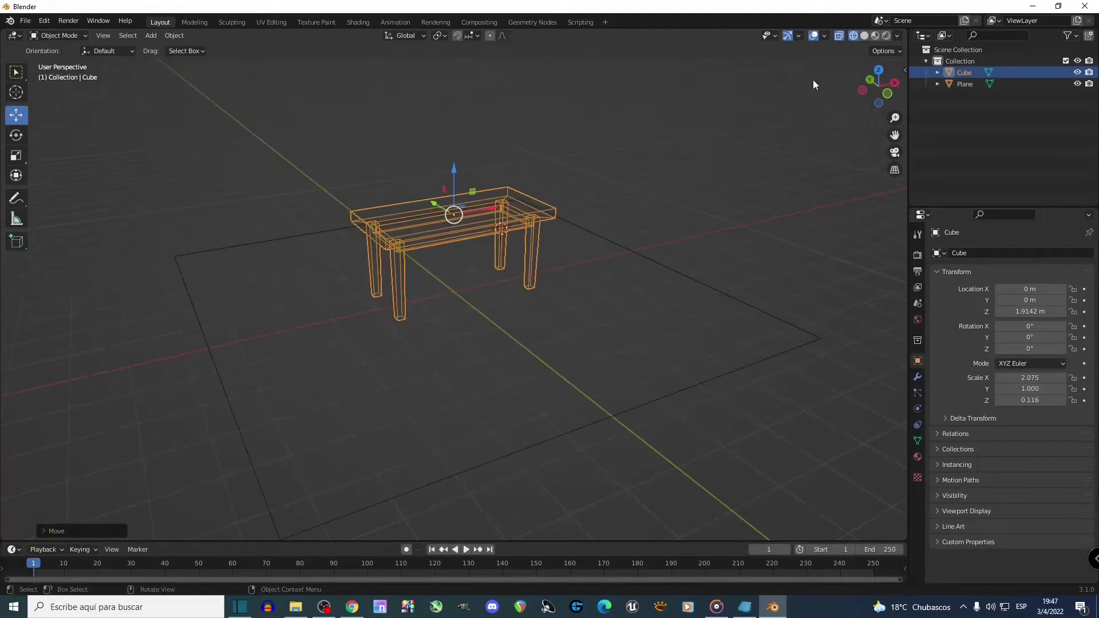
left_click(865, 36)
Select the floor plane and scale it up uniformly to about 9.317
mouse_move(621, 184)
middle_mouse_down()
mouse_move(615, 224)
mouse_move(754, 225)
middle_mouse_up()
scroll(754, 225, "down", 4)
left_click(563, 330)
key("s")
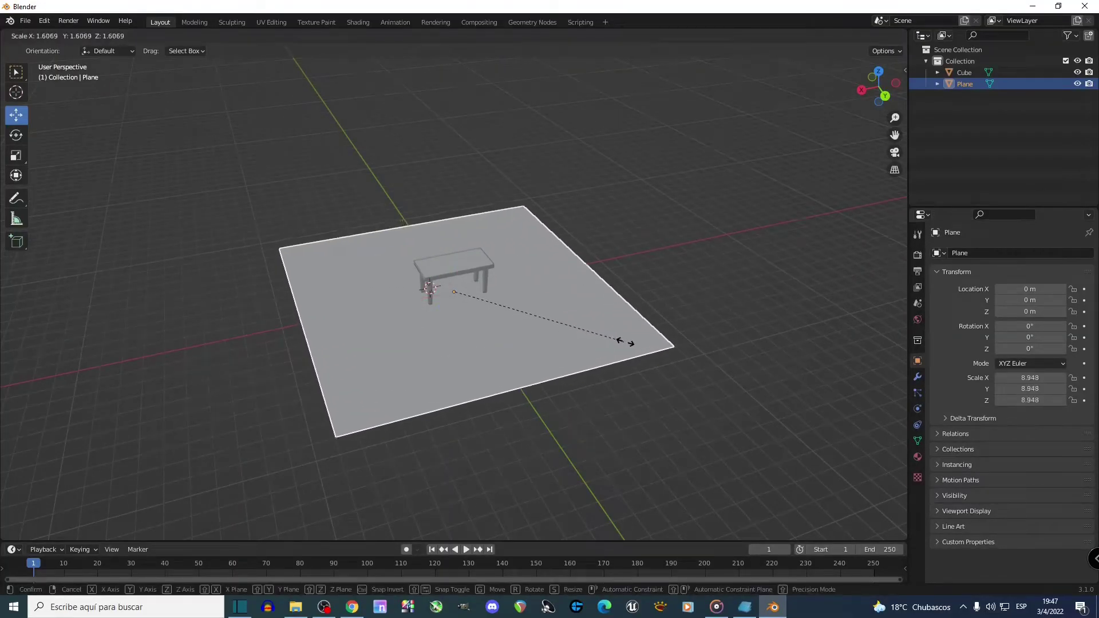
left_click(632, 344)
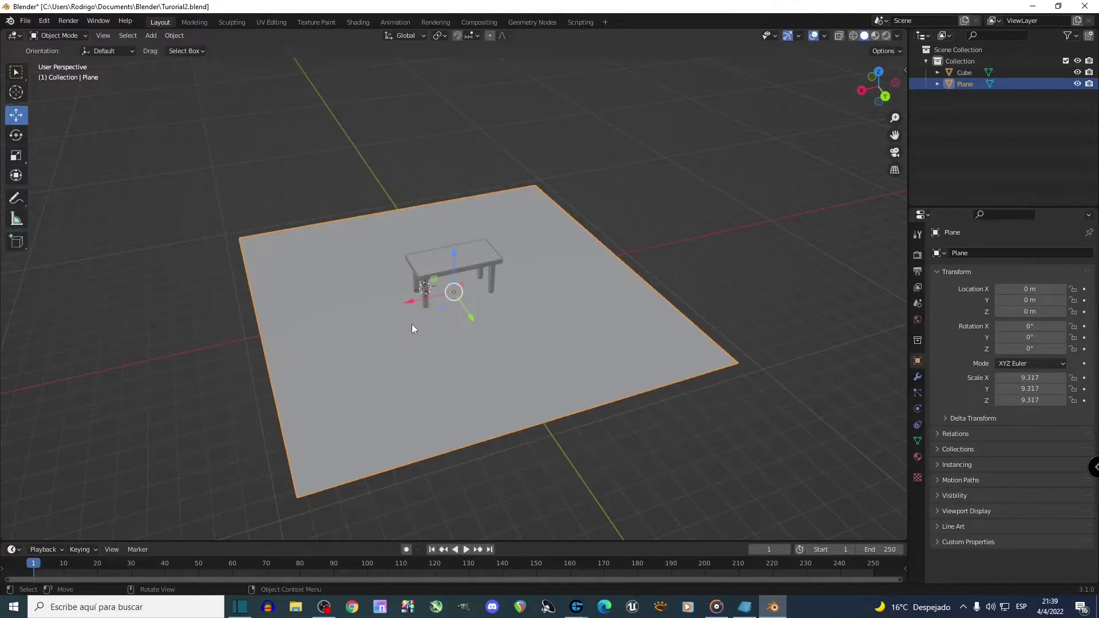
Edit the floor plane and extrude its two adjacent back edges upward along Z to form two walls
middle_click_drag(401, 329, 430, 317)
key("Tab")
key("2")
key("alt+a")
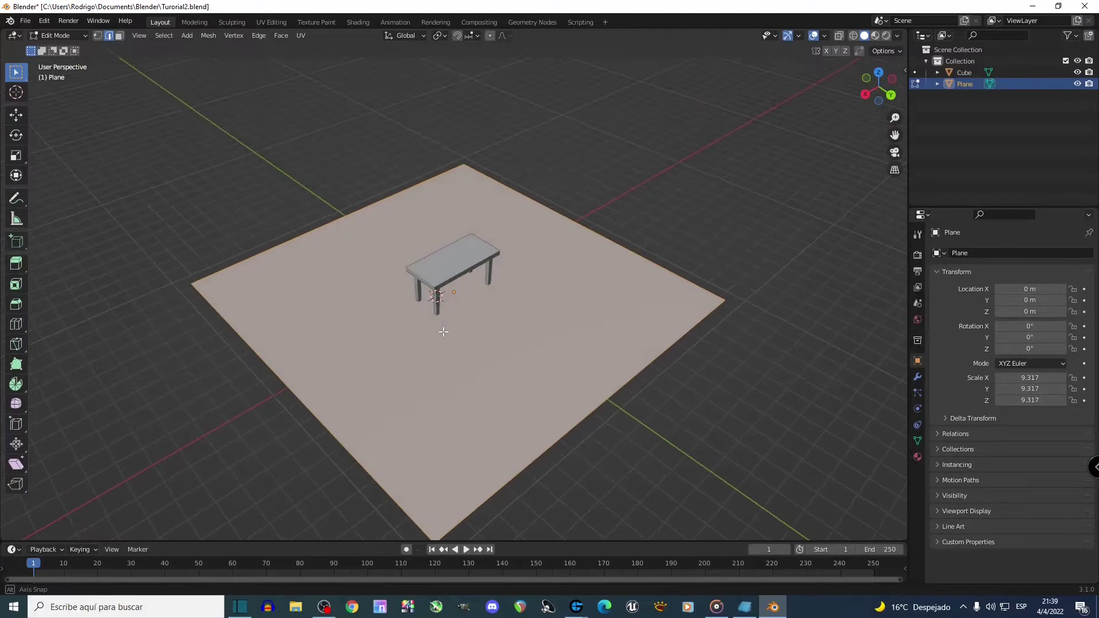
scroll(443, 330, "up", 2)
left_click(309, 204)
middle_click_drag(530, 302, 525, 273)
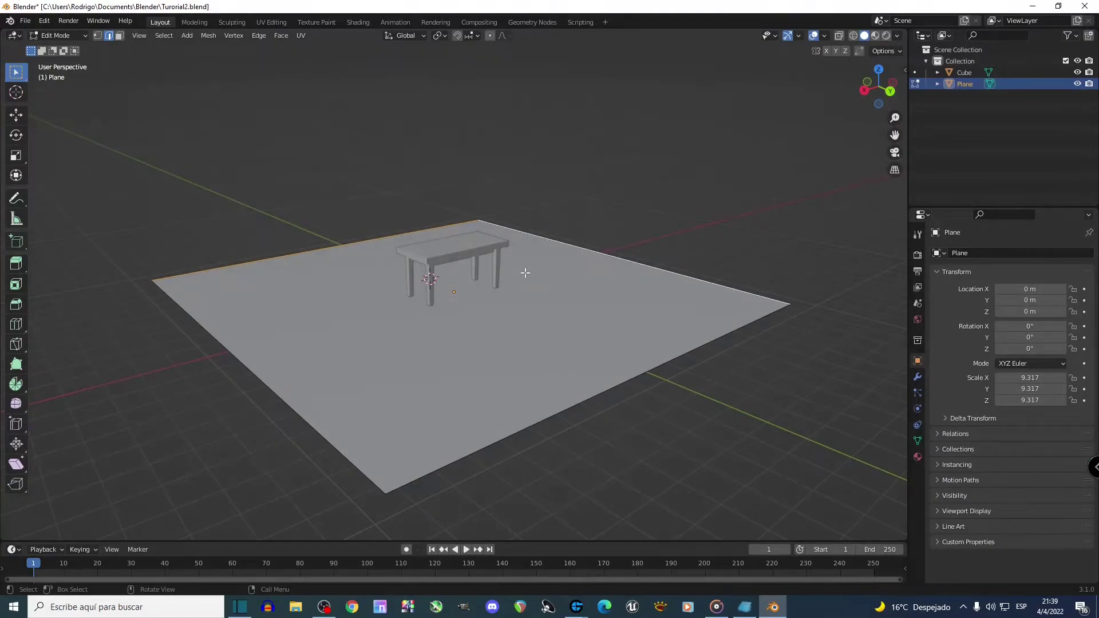
key("g")
key("z")
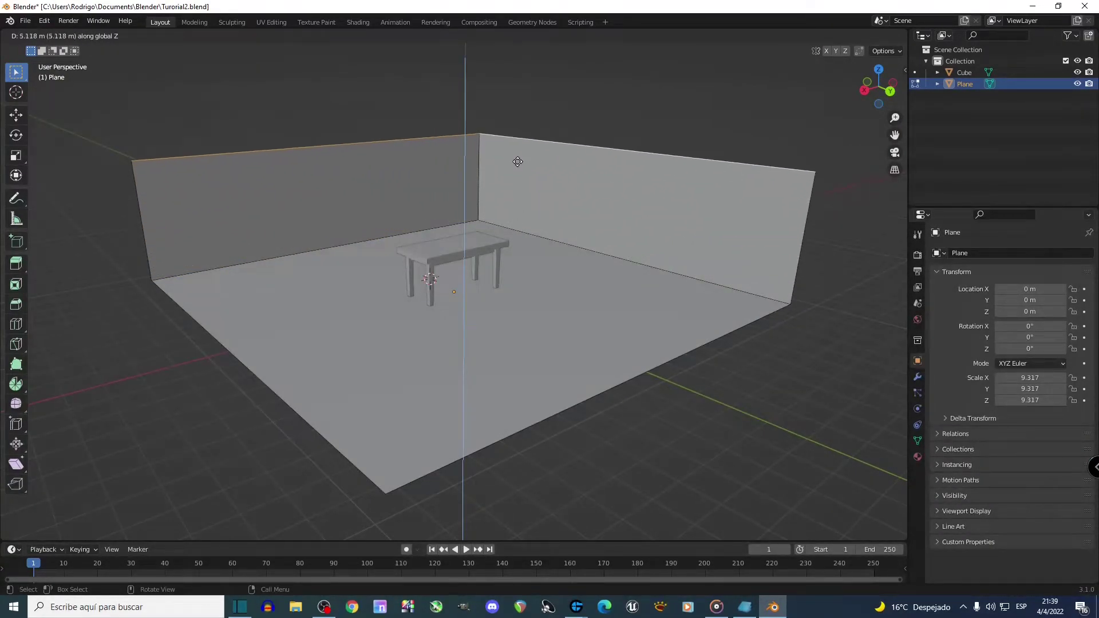
left_click(518, 141)
mouse_move(531, 219)
middle_mouse_down()
mouse_move(483, 206)
mouse_move(523, 189)
mouse_move(537, 205)
middle_mouse_up()
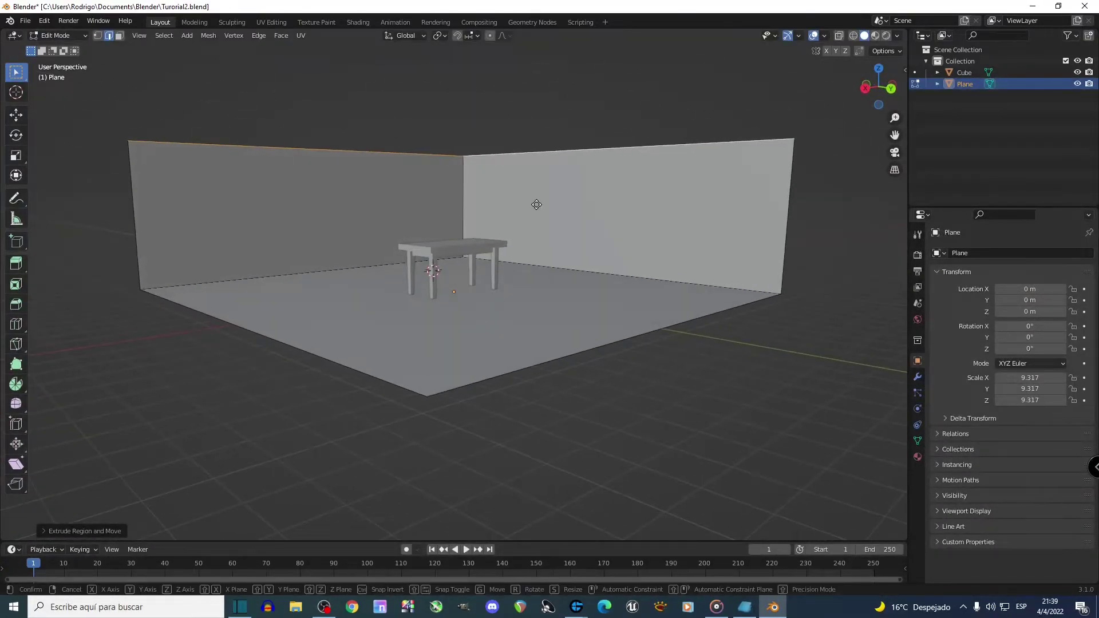
Raise the top edges of both walls further along Z and return to Object Mode
key("g")
key("z")
left_click(537, 182)
middle_click_drag(543, 205, 543, 236)
key("Tab")
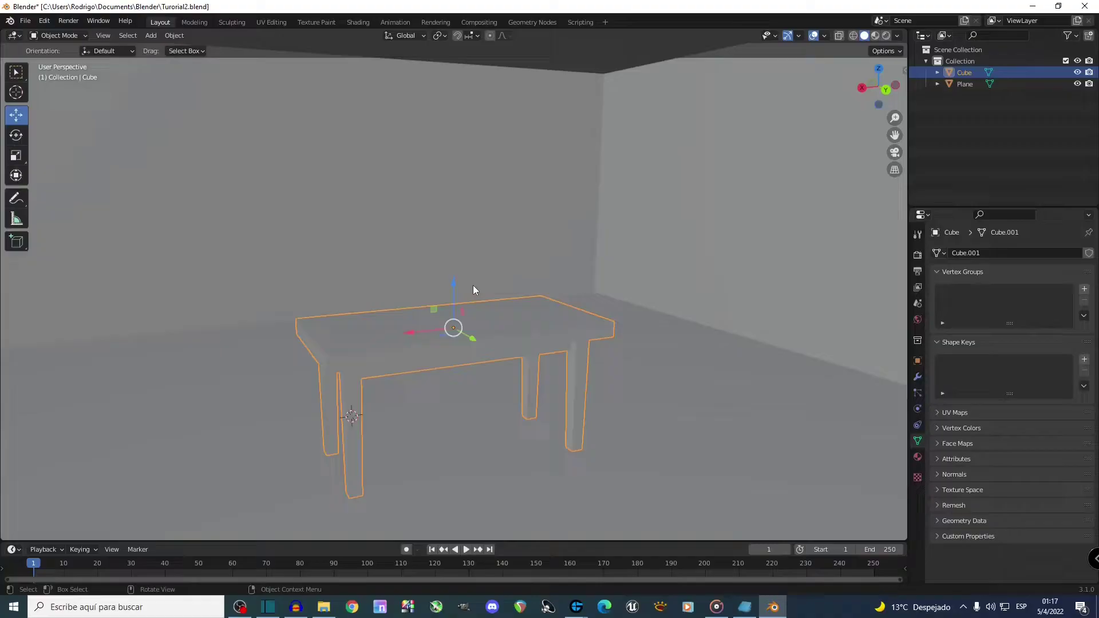
Add a UV sphere to the scene at the 3D cursor
middle_click_drag(474, 286, 405, 263)
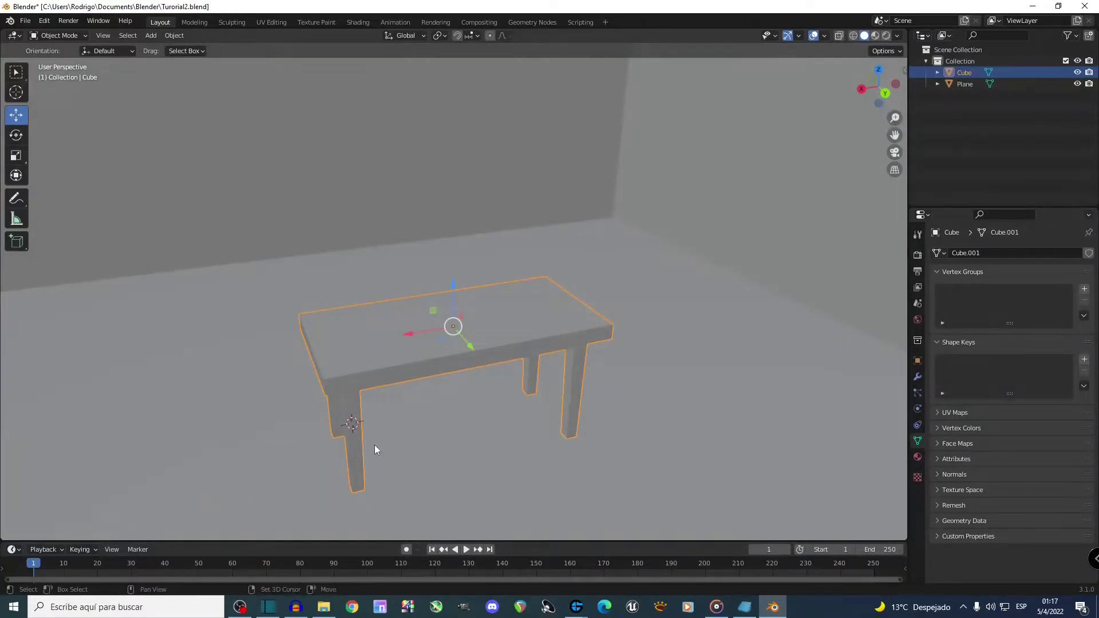
key("shift+a")
mouse_move(397, 277)
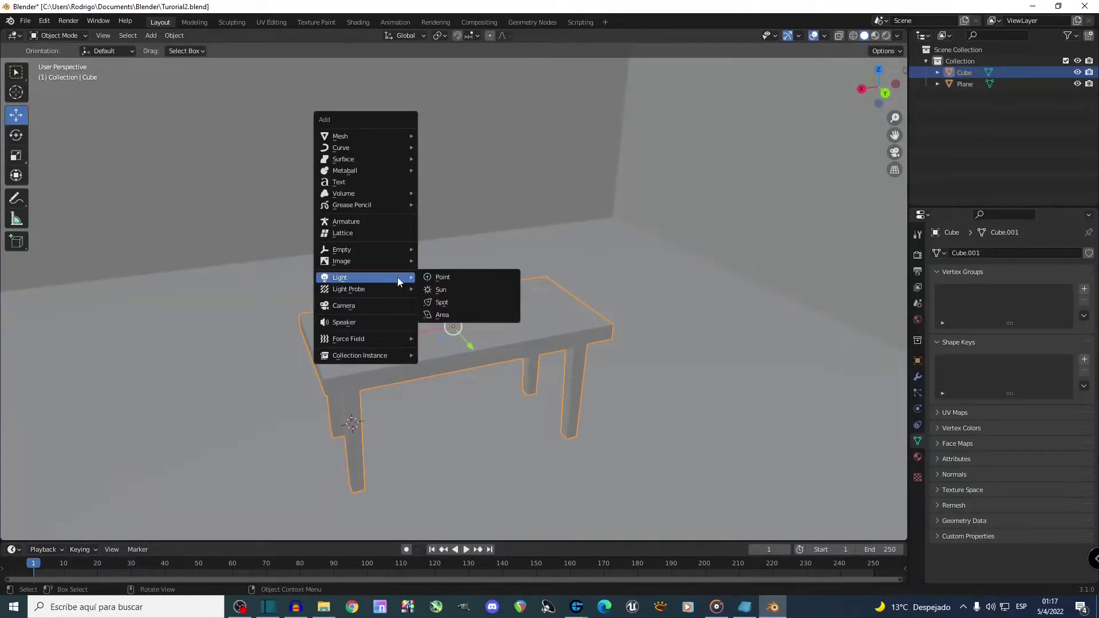
mouse_move(380, 135)
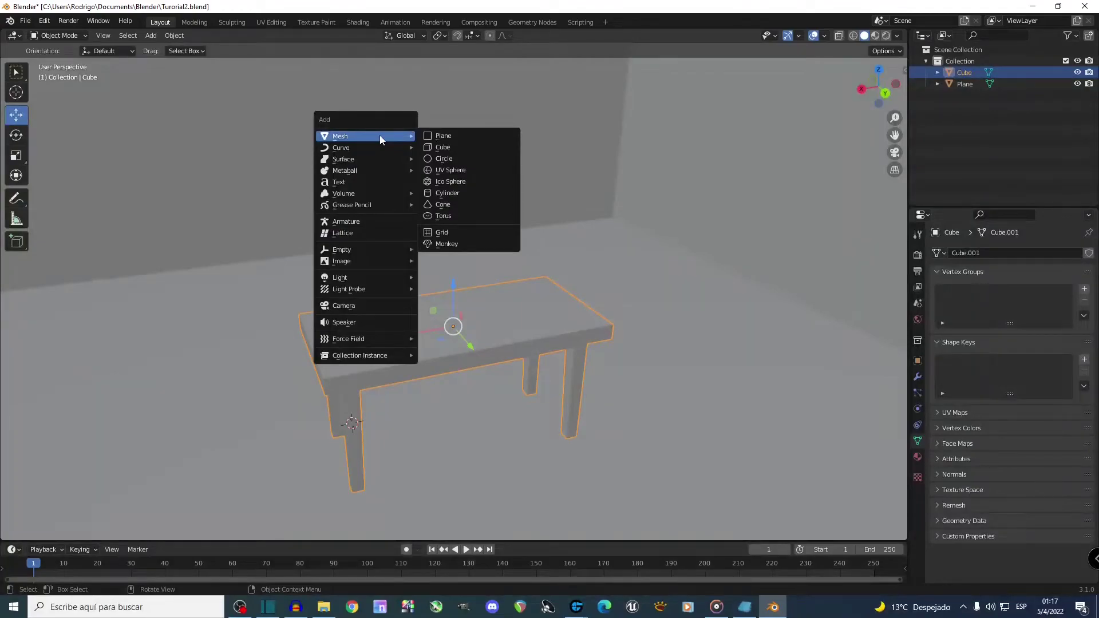
left_click(446, 170)
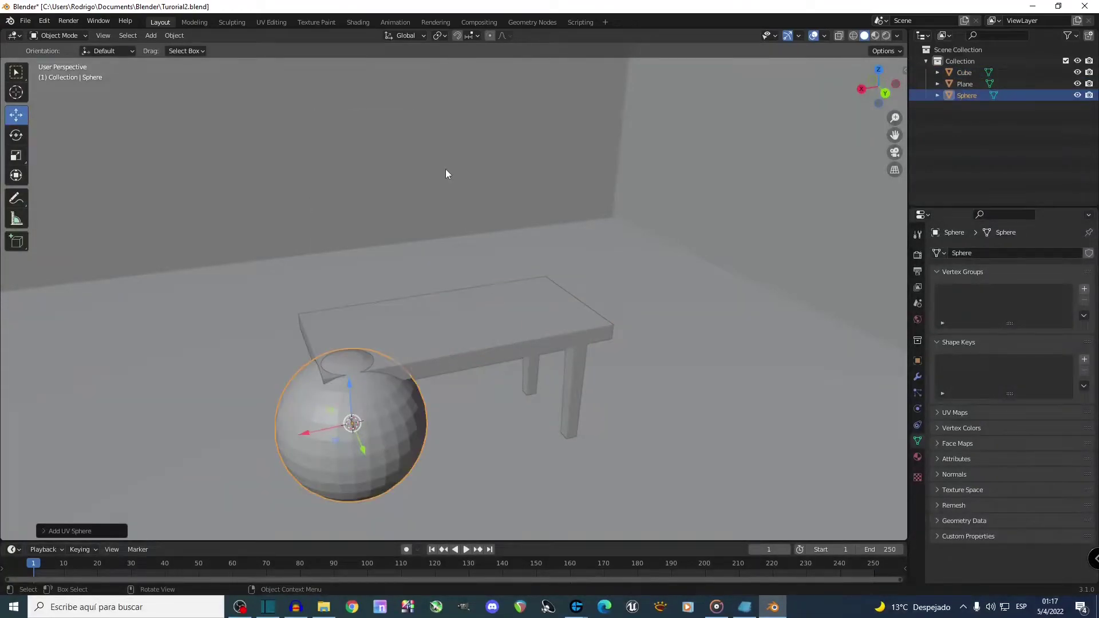
Raise the sphere along Z and place it over the middle of the tabletop, as seen from above
mouse_move(389, 418)
middle_mouse_down()
mouse_move(329, 389)
mouse_move(334, 369)
mouse_move(397, 403)
mouse_move(387, 405)
middle_mouse_up()
key("g")
key("z")
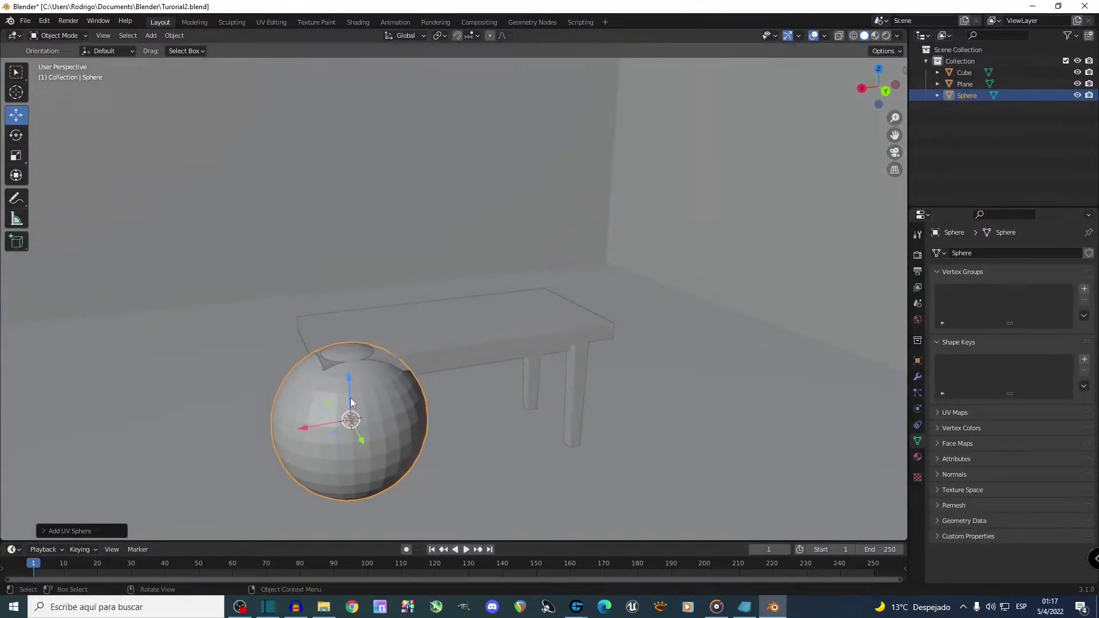
left_click(379, 319)
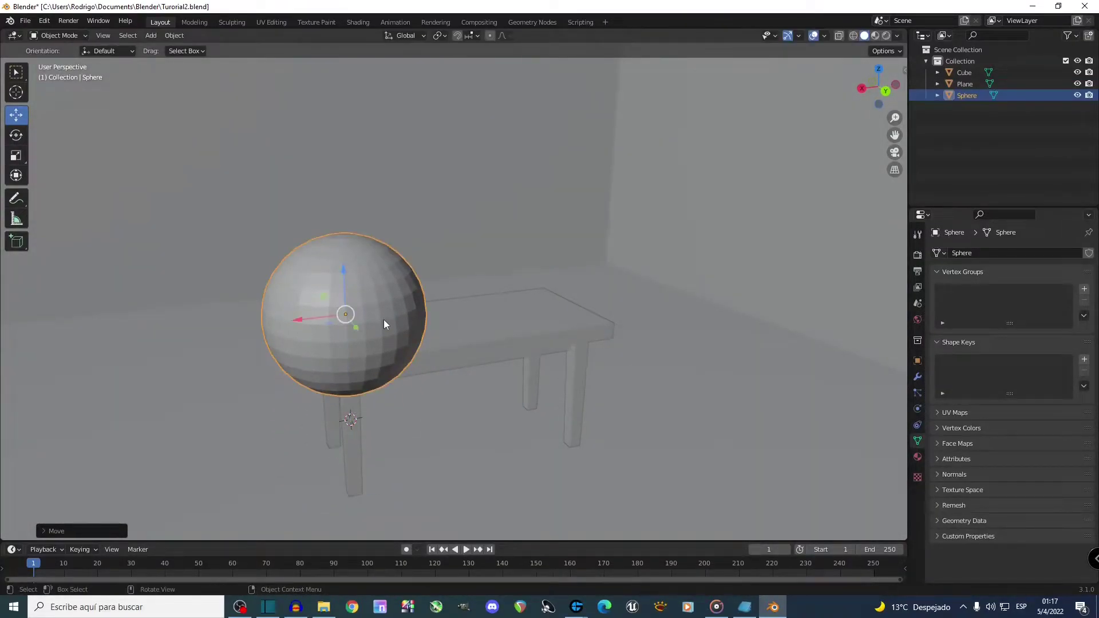
key("KP_7")
key("g")
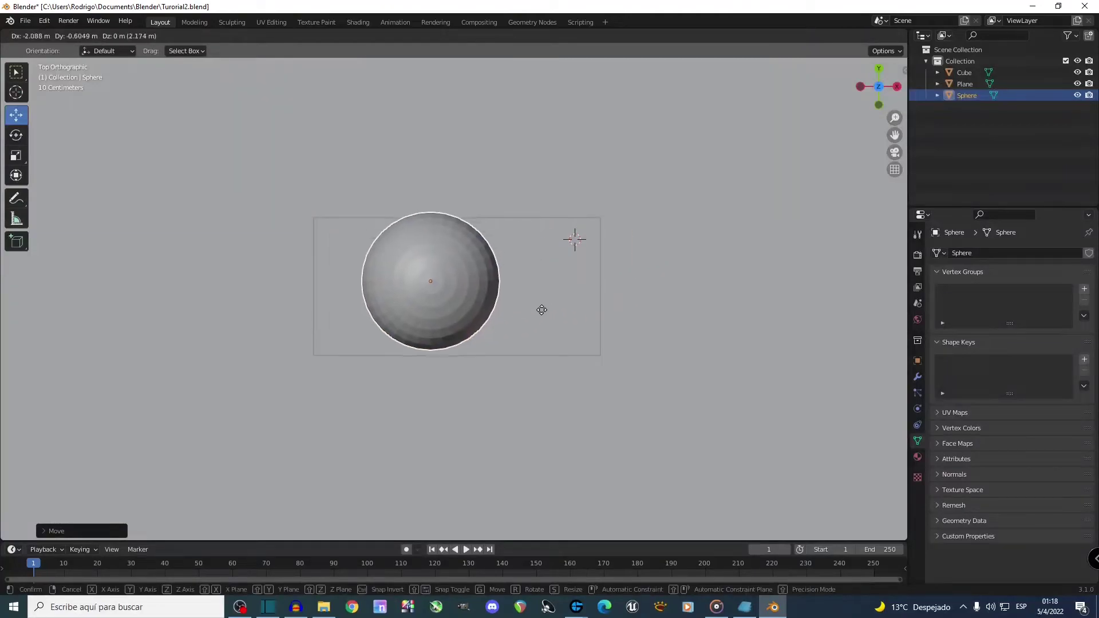
left_click(561, 314)
middle_click_drag(561, 313, 482, 255)
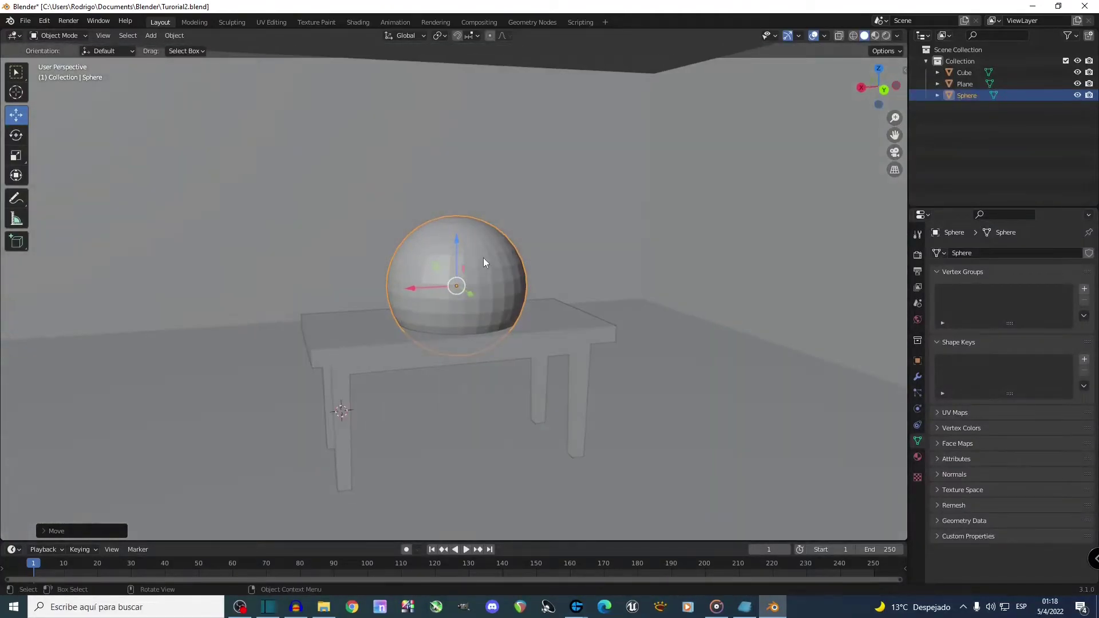
Scale the sphere down uniformly to suit the size of the table
key("s")
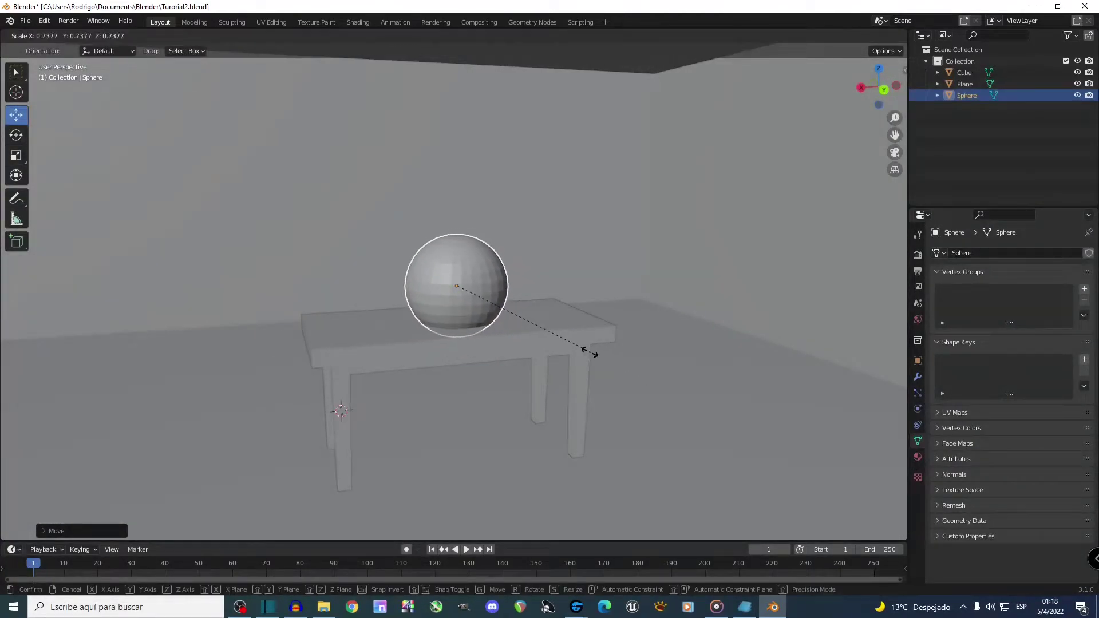
left_click(572, 339)
scroll(458, 260, "up", 3)
key("g")
key("z")
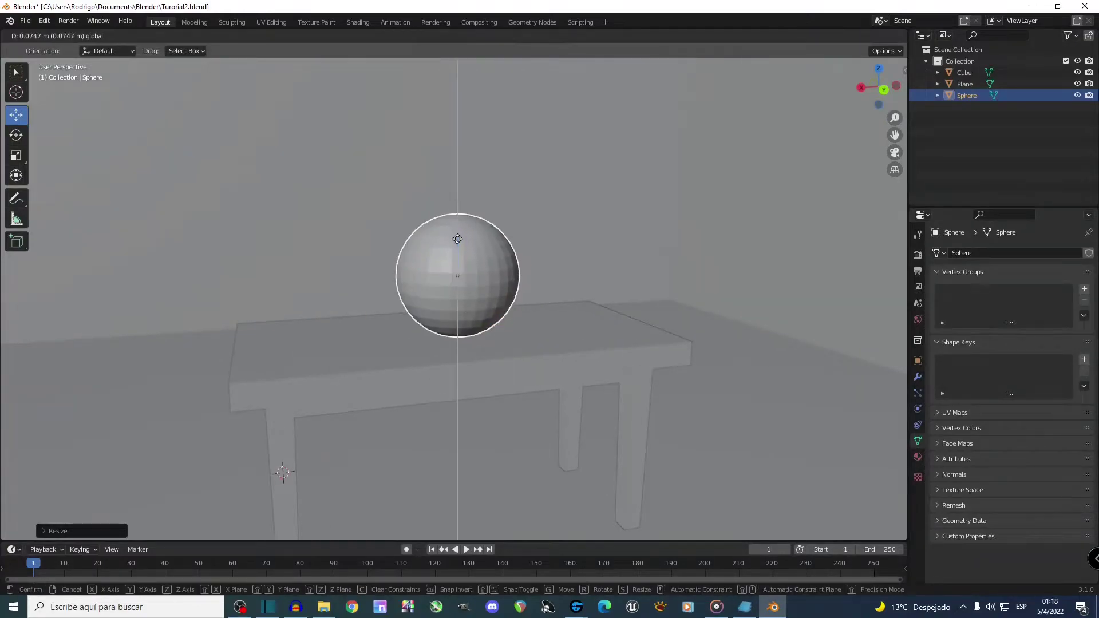
key("s")
left_click(603, 342)
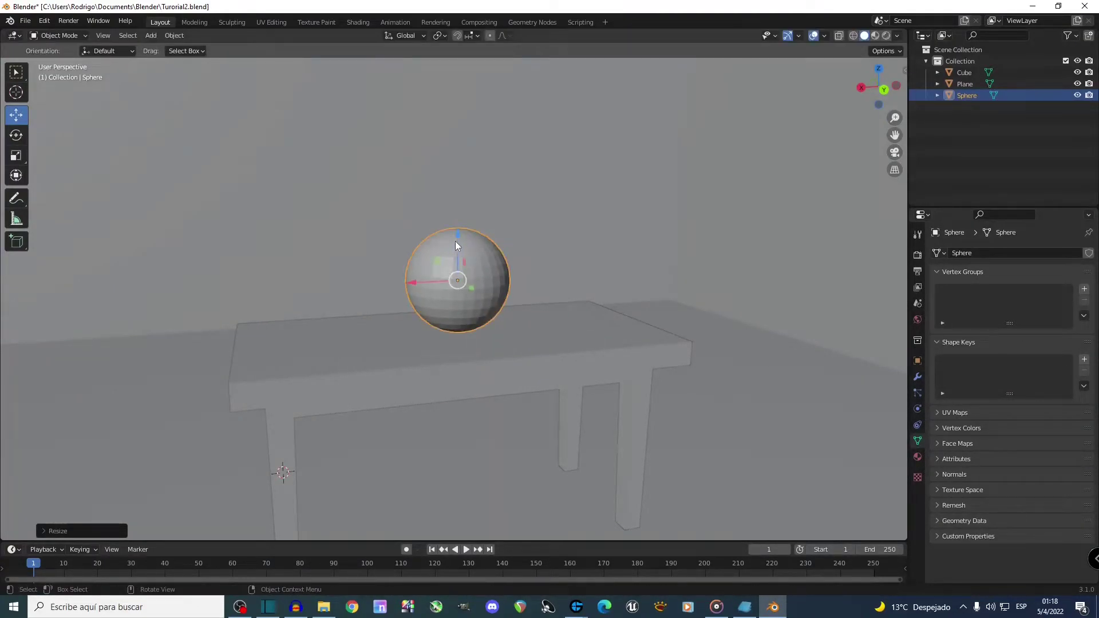
Move the sphere along Z until it rests on the tabletop
key("g")
key("z")
left_click(476, 275)
middle_click_drag(476, 276, 414, 232)
scroll(528, 353, "up", 5)
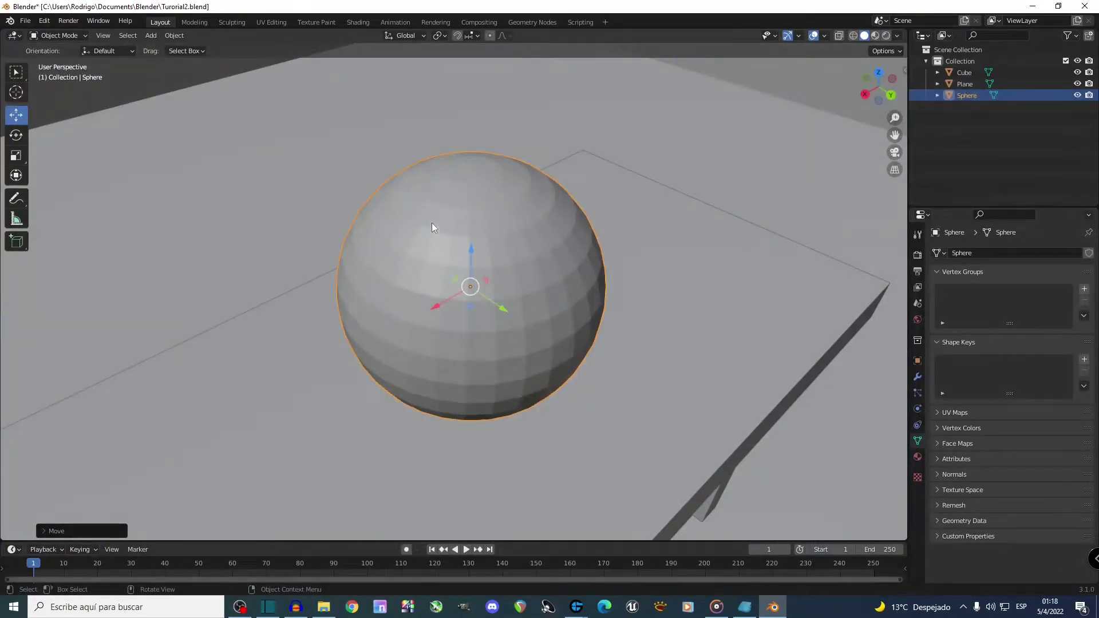
Apply smooth shading to the sphere in Object Mode
middle_click_drag(595, 342, 529, 273)
key("Tab")
middle_click_drag(518, 373, 576, 356)
key("Tab")
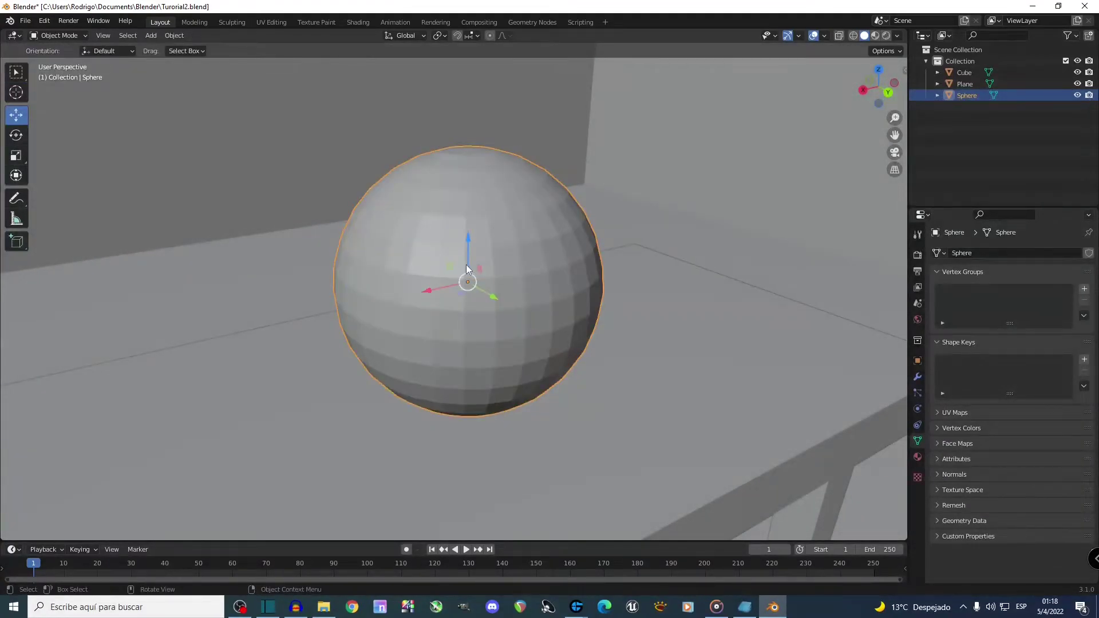
middle_click_drag(516, 252, 511, 198)
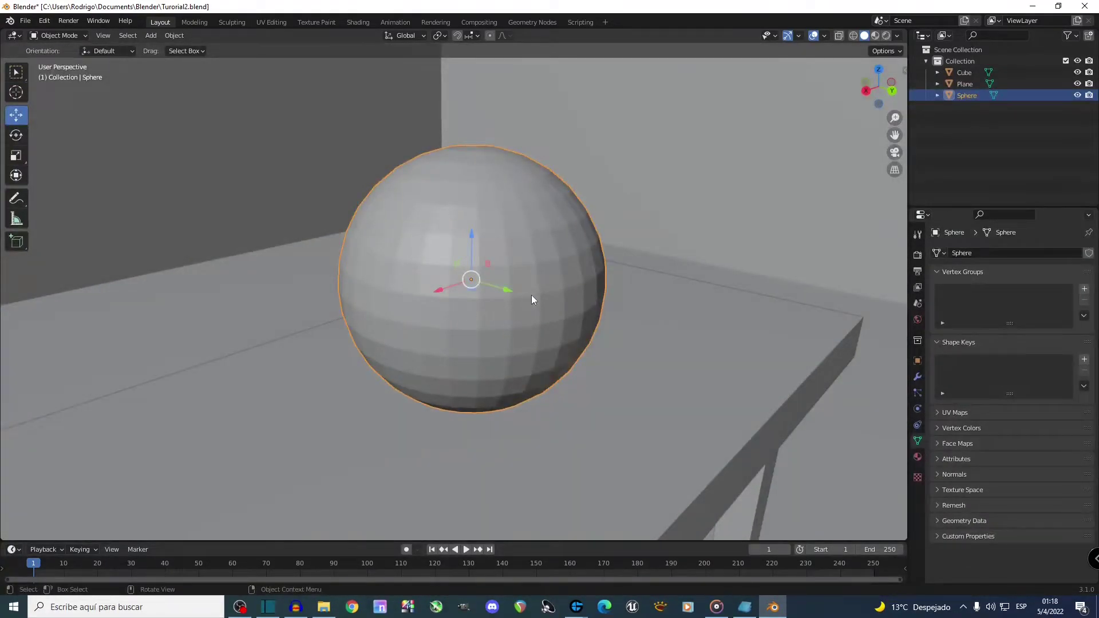
middle_click_drag(580, 326, 549, 311)
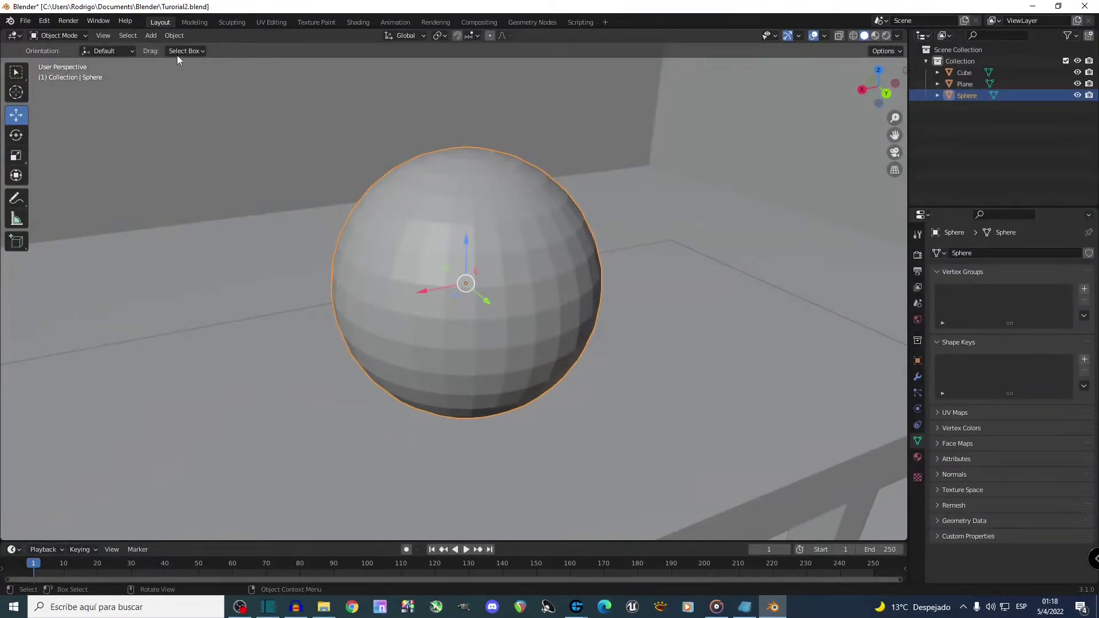
left_click(166, 37)
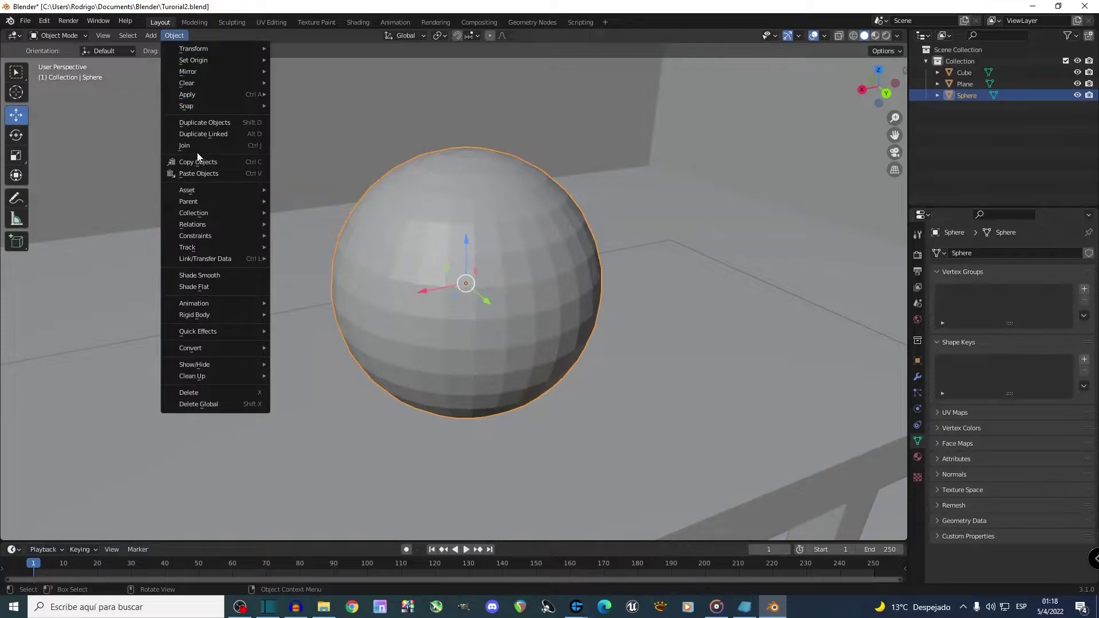
left_click(229, 275)
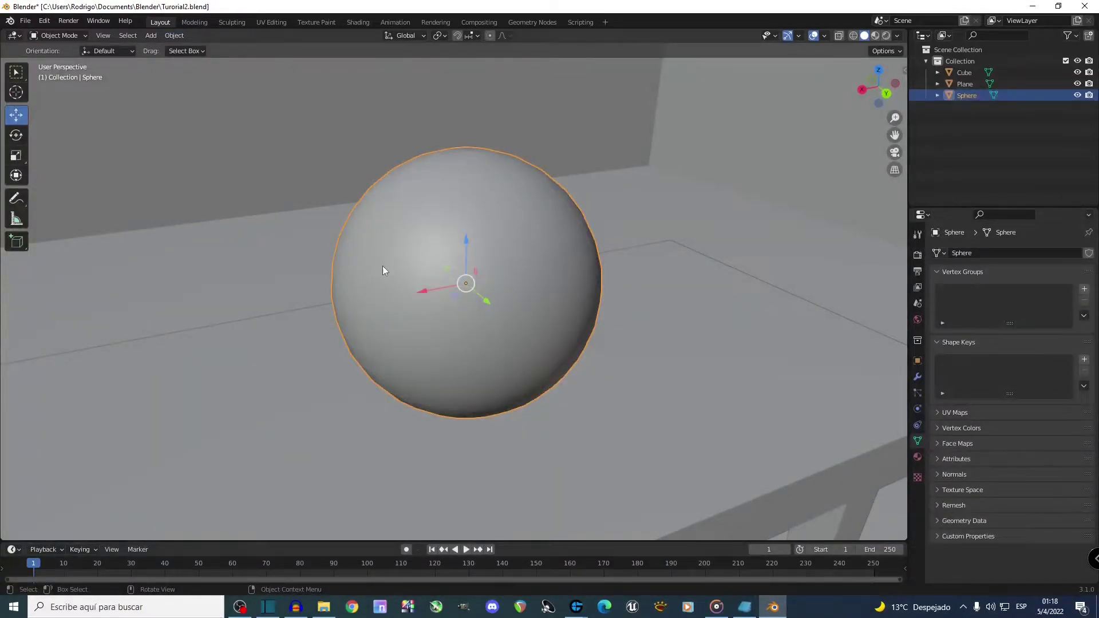
Switch the sphere to flat shading for comparison, and restore its smooth shading
middle_click_drag(573, 293, 548, 290)
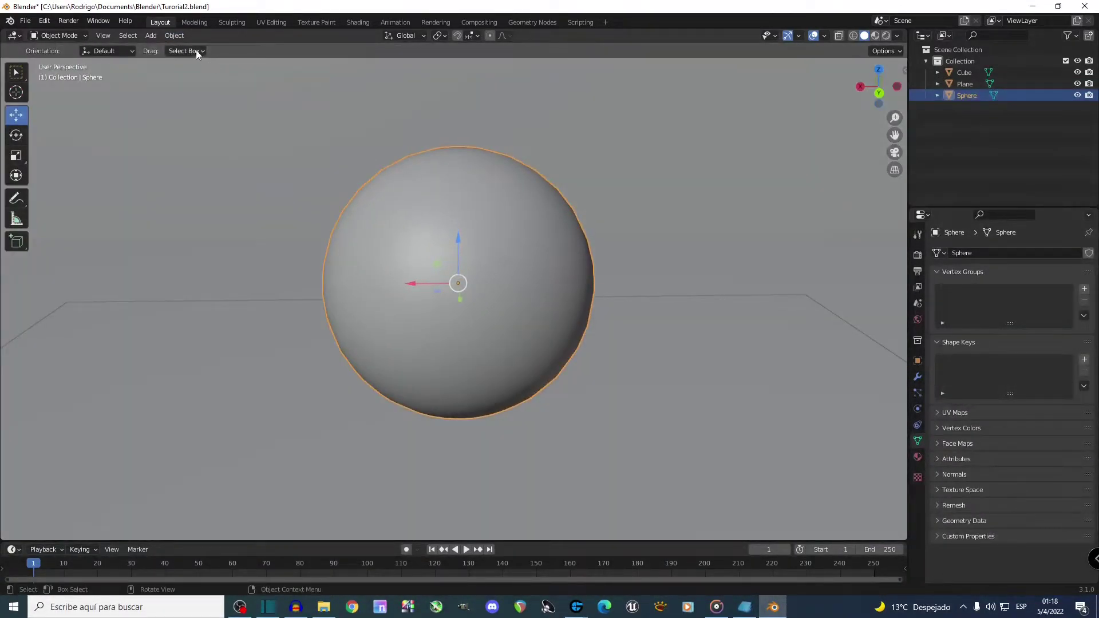
left_click(179, 38)
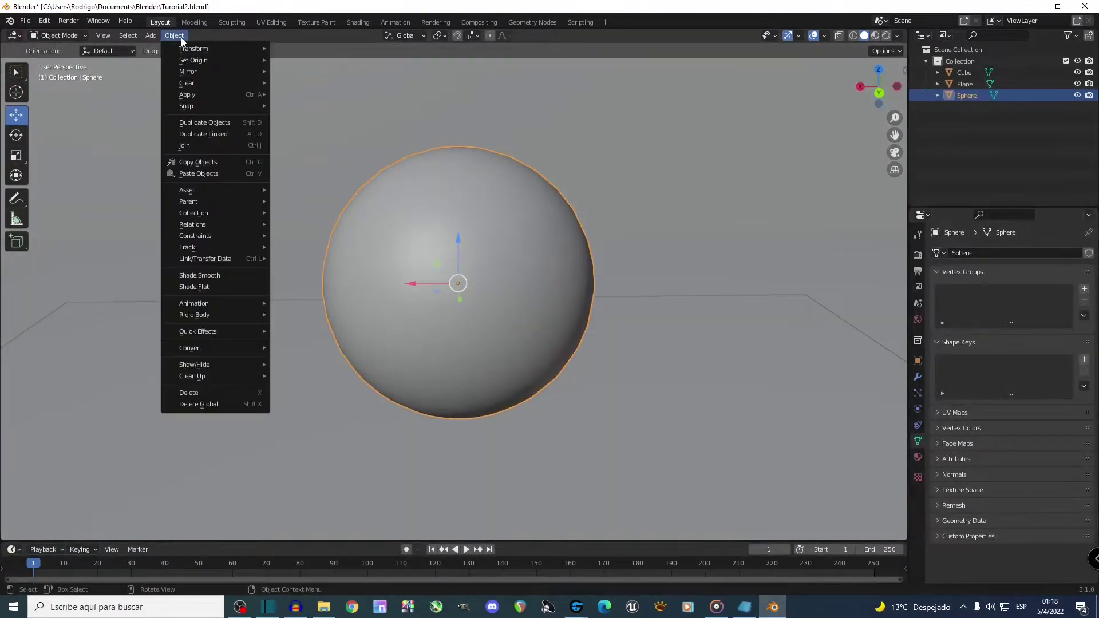
left_click(208, 288)
mouse_move(382, 279)
middle_mouse_down()
mouse_move(472, 297)
mouse_move(376, 264)
middle_mouse_up()
middle_click_drag(446, 325, 400, 309)
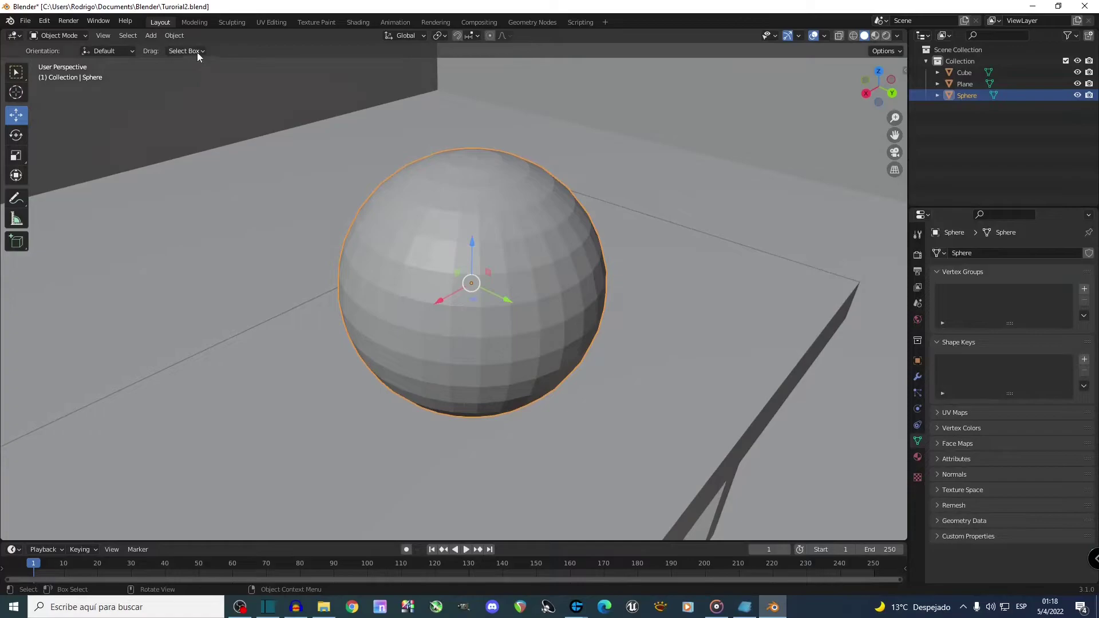
left_click(175, 35)
left_click(205, 276)
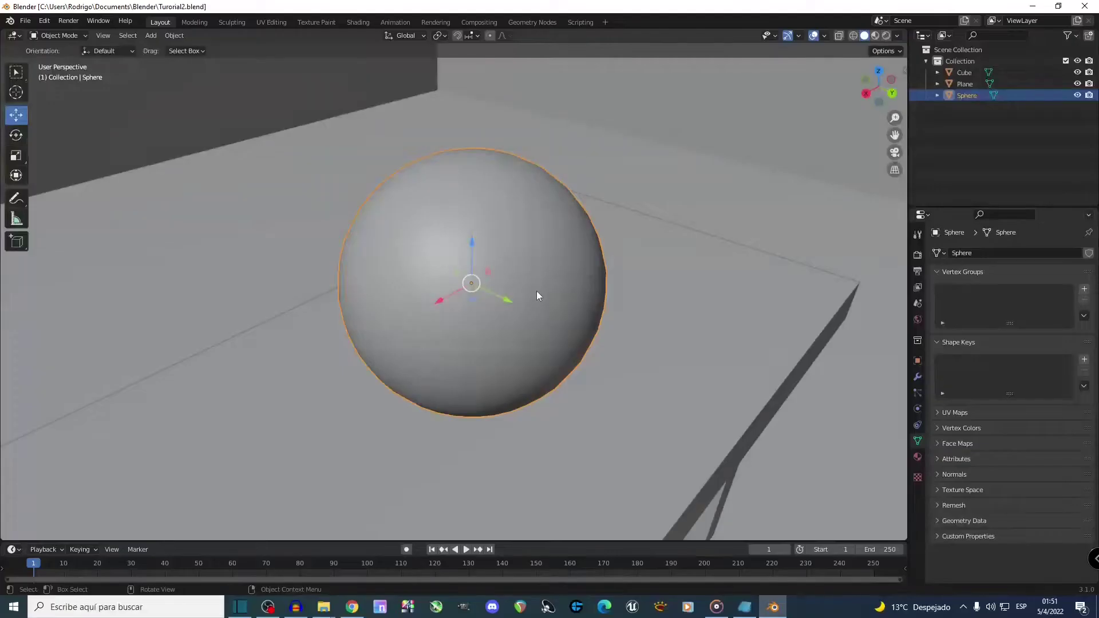
Add a point light and raise it along Z above the near corner of the table
scroll(537, 292, "down", 8)
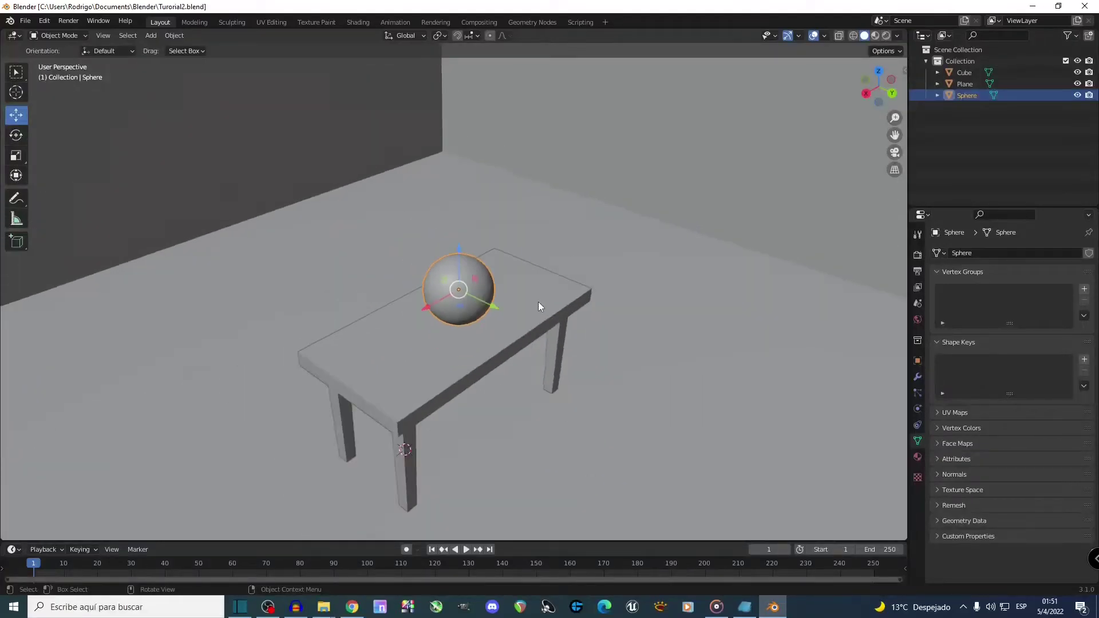
middle_click_drag(536, 305, 528, 281)
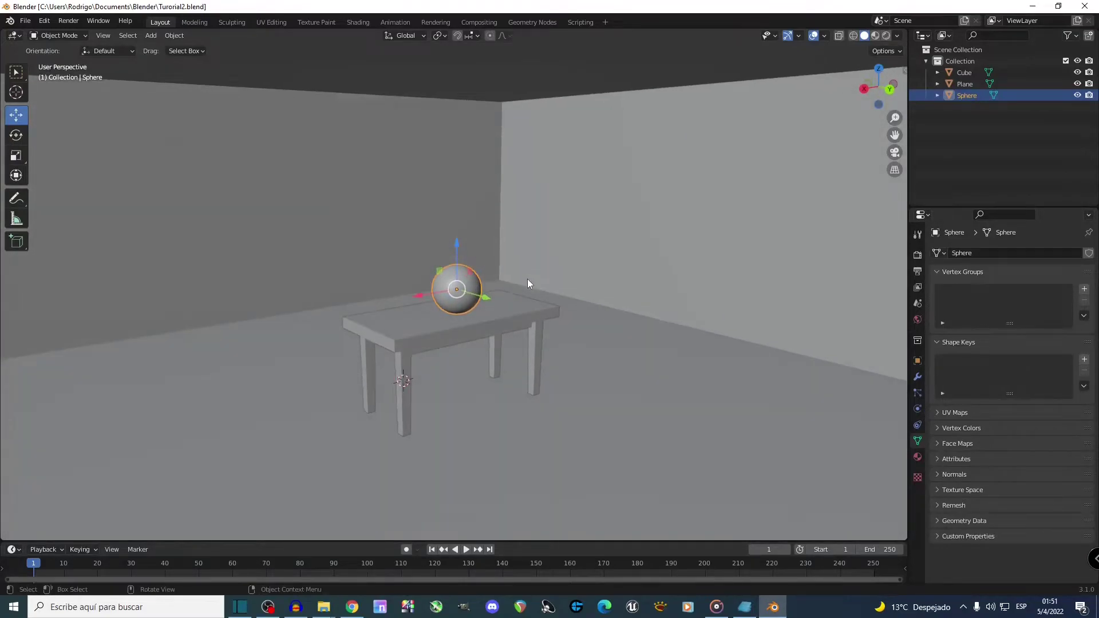
key("shift+a")
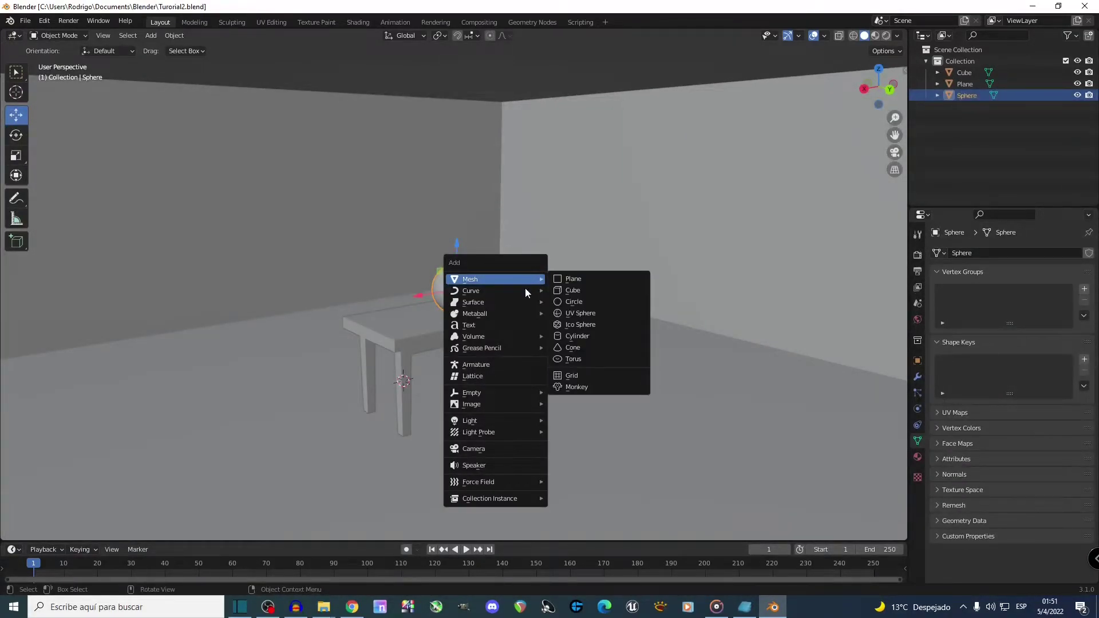
mouse_move(479, 422)
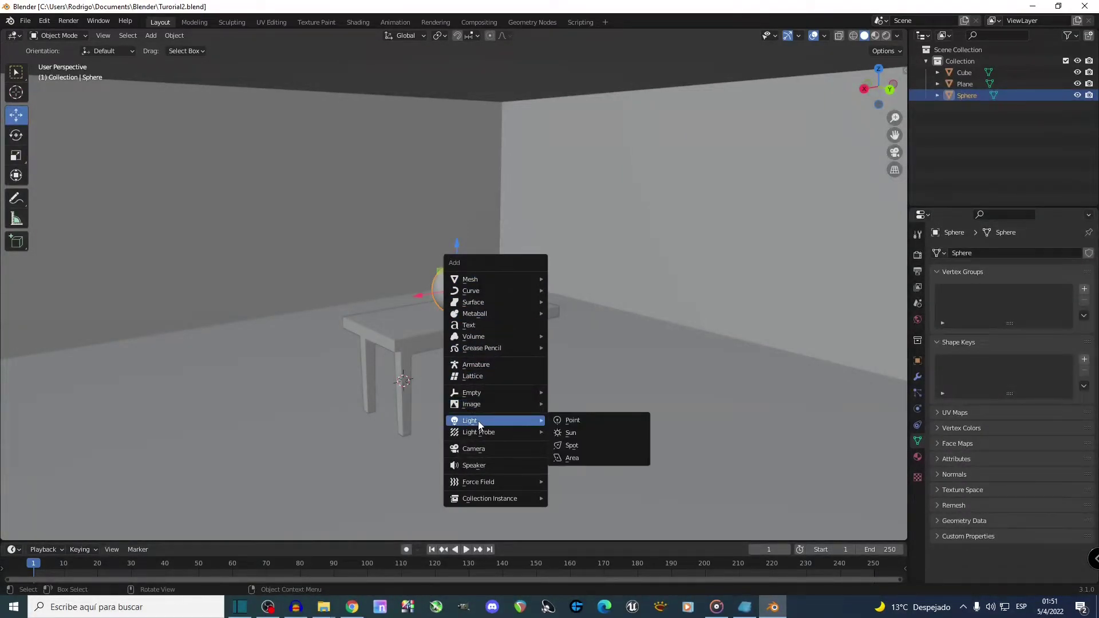
left_click(579, 422)
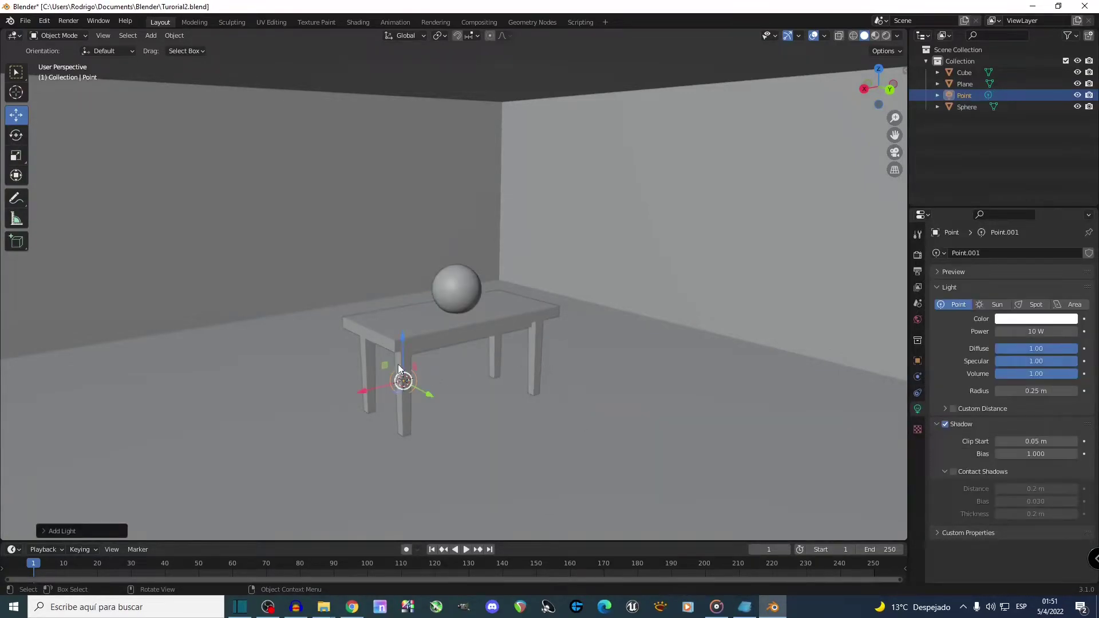
left_click_drag(403, 351, 435, 249)
middle_click_drag(434, 249, 812, 71)
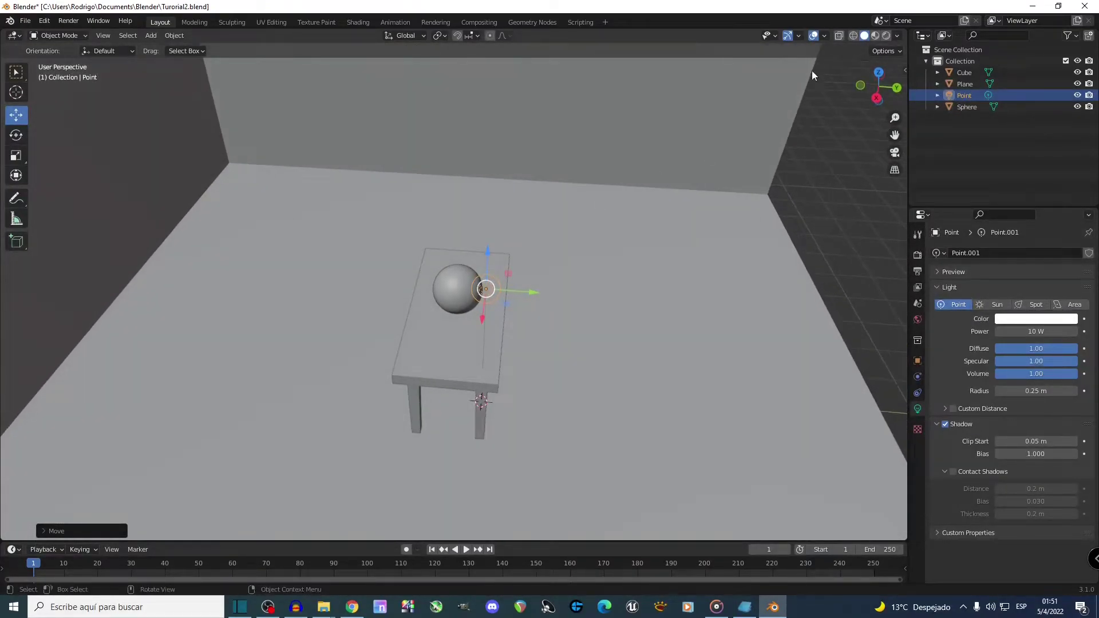
Show the viewport in rendered shading and increase the point light's power to 87.7 W
left_click(887, 36)
mouse_move(589, 290)
middle_mouse_down()
mouse_move(522, 265)
mouse_move(506, 275)
middle_mouse_up()
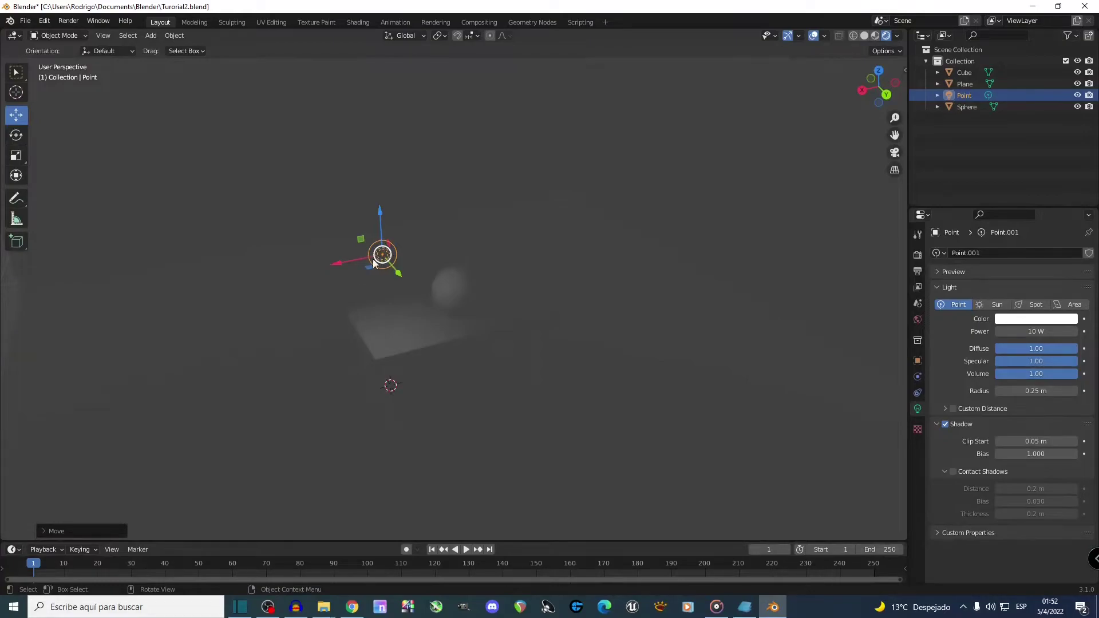
scroll(424, 351, "up", 5)
scroll(424, 351, "down", 4)
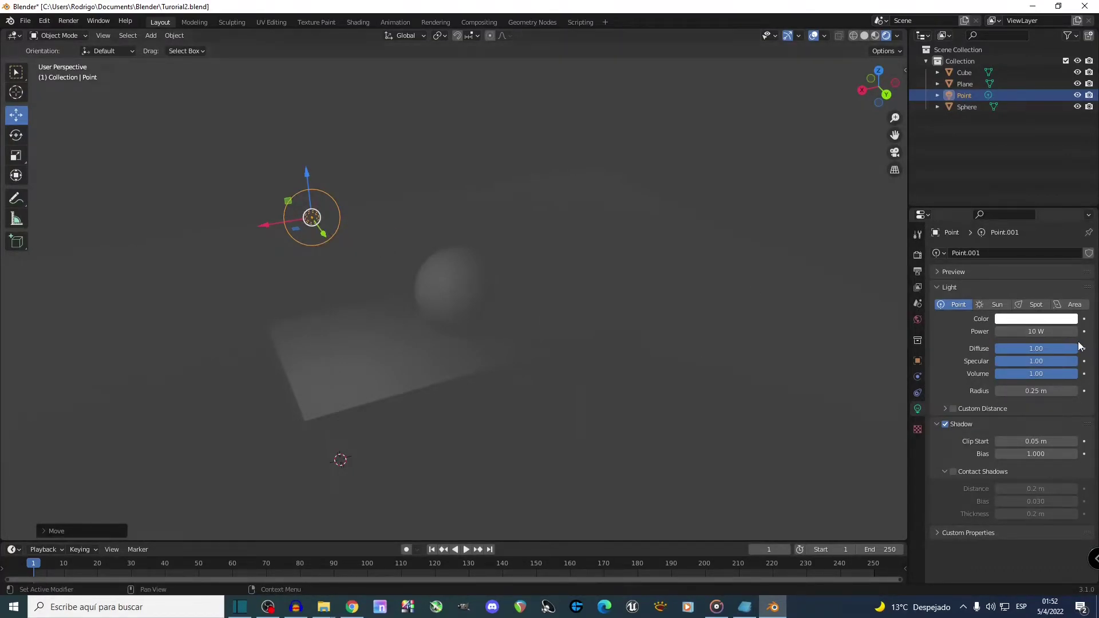
left_click_drag(1026, 332, 1060, 333)
Move the point light along the Y axis toward the table
middle_click_drag(329, 365, 521, 235)
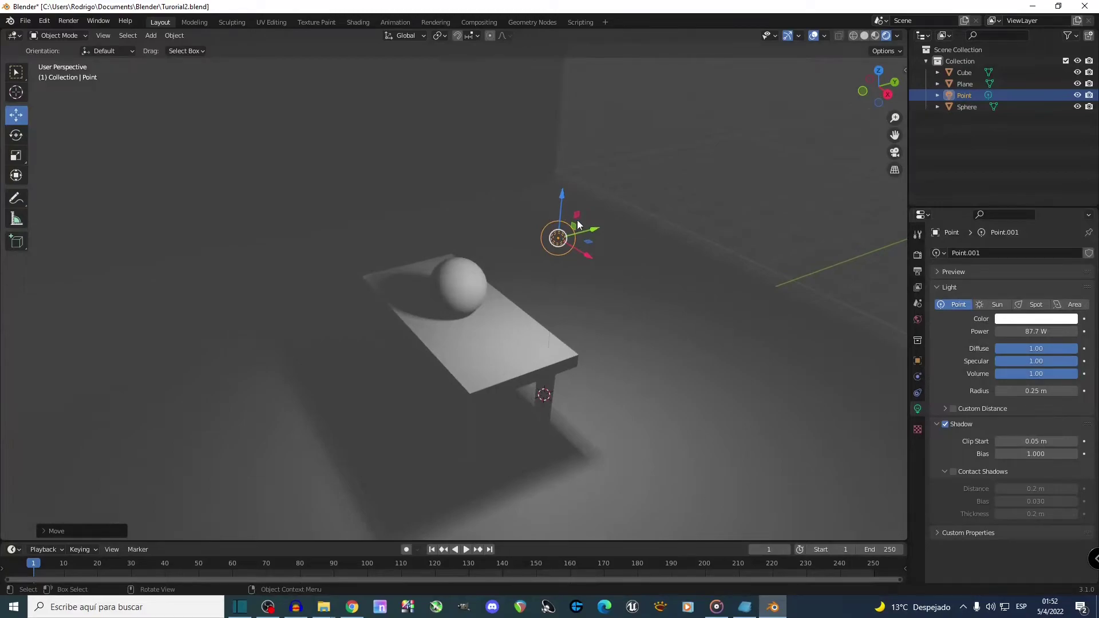
key("g")
key("y")
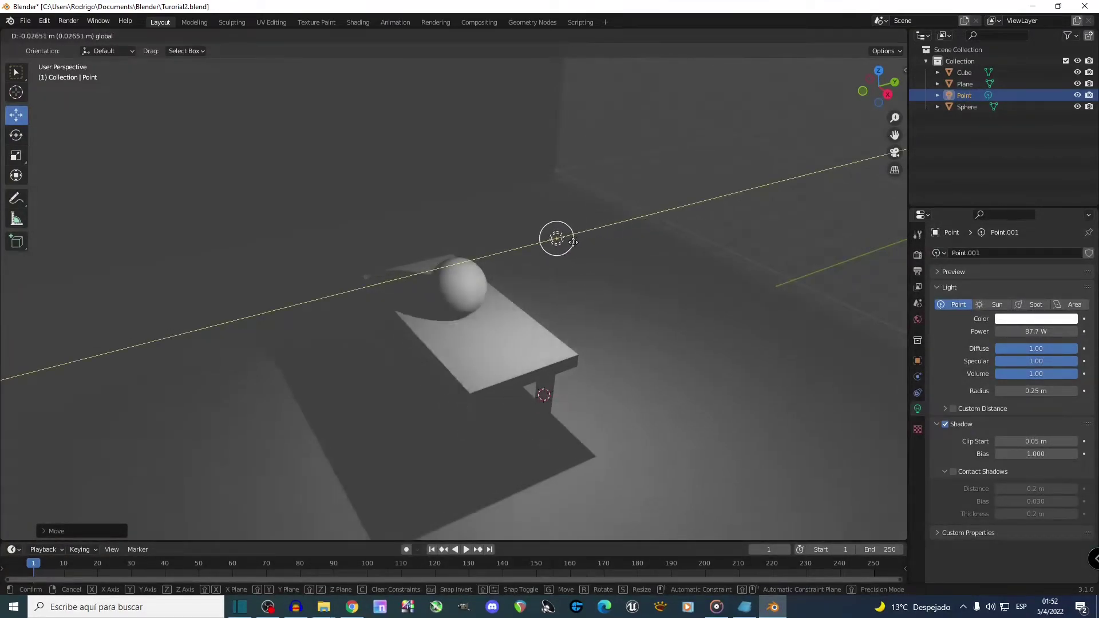
left_click(460, 280)
middle_click_drag(461, 280, 332, 355)
middle_click_drag(326, 479, 375, 444)
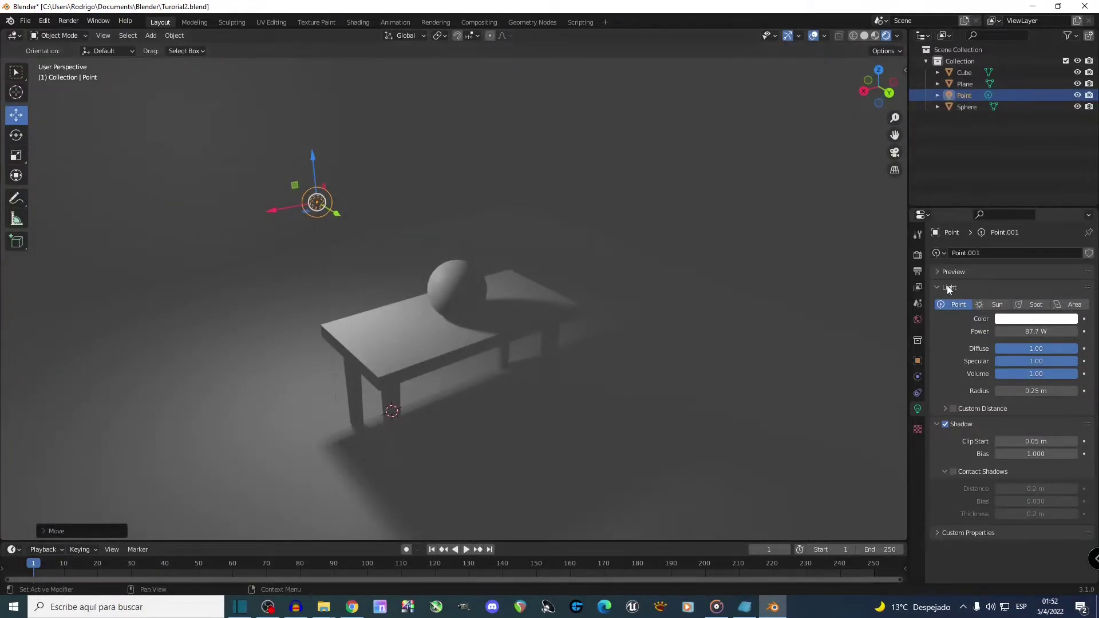
Turn off Soft Shadows in the render settings, keeping Eevee as the render engine
left_click(917, 256)
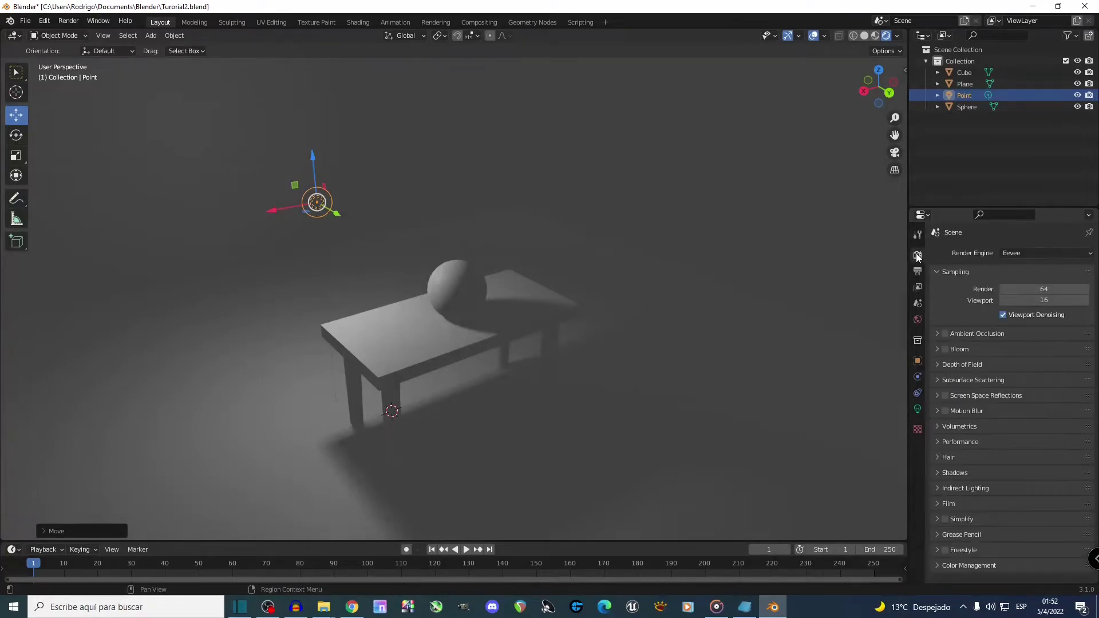
left_click(1018, 254)
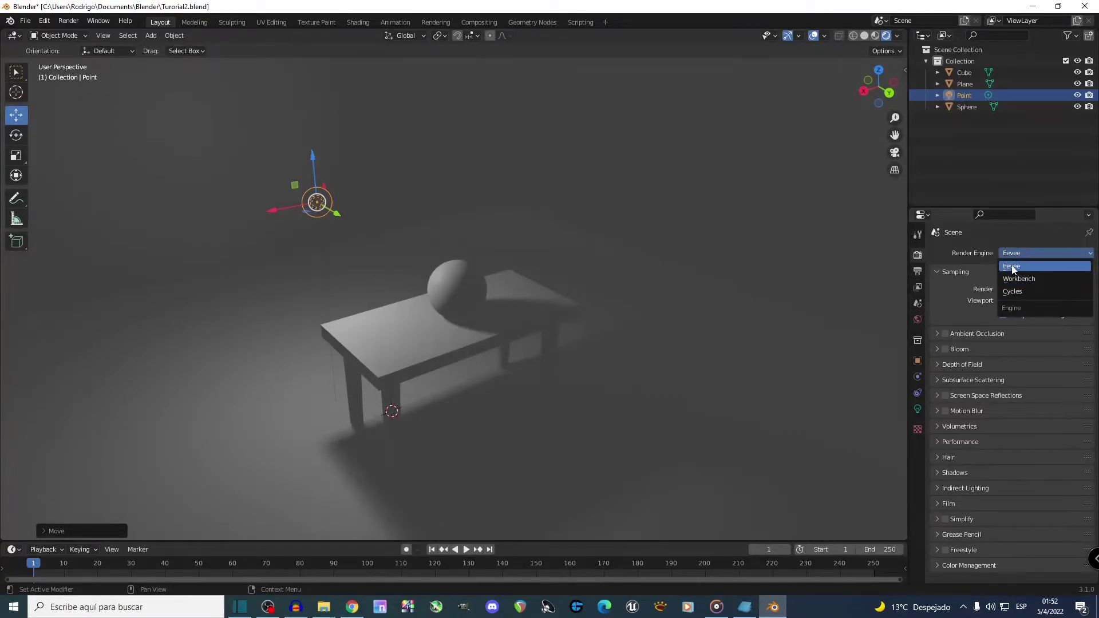
left_click(1042, 254)
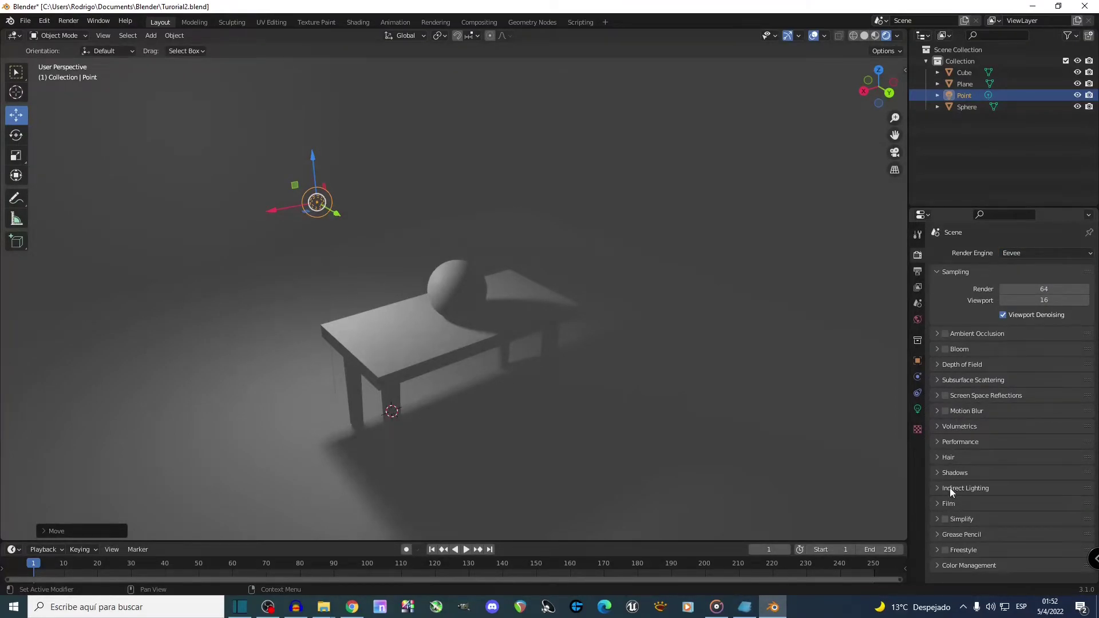
left_click(938, 473)
scroll(980, 466, "down", 2)
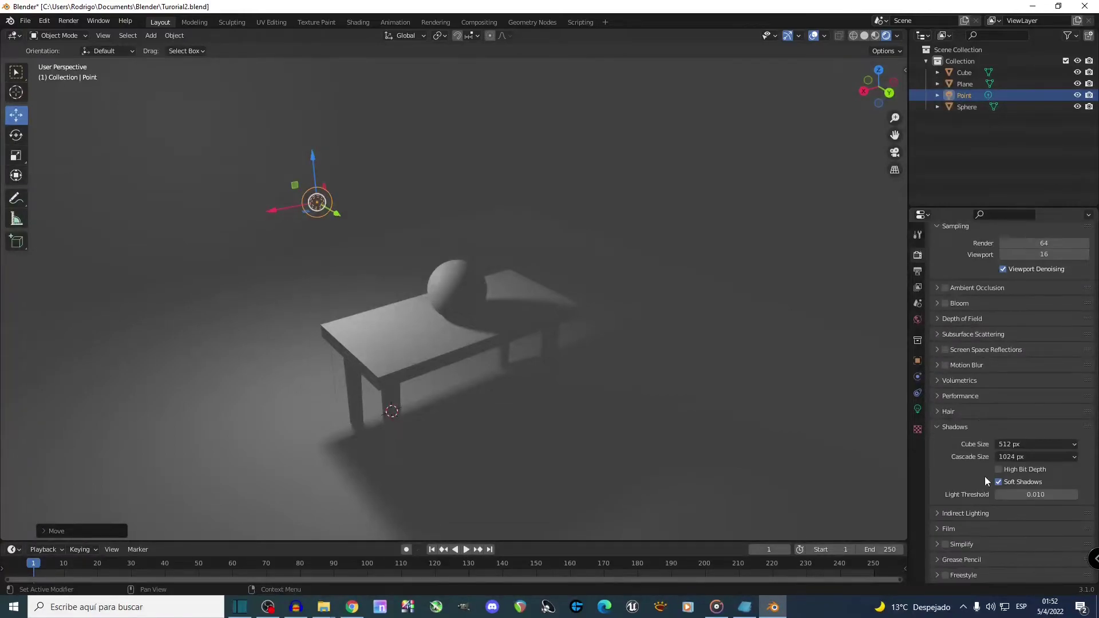
left_click(999, 482)
middle_click_drag(500, 419, 465, 420)
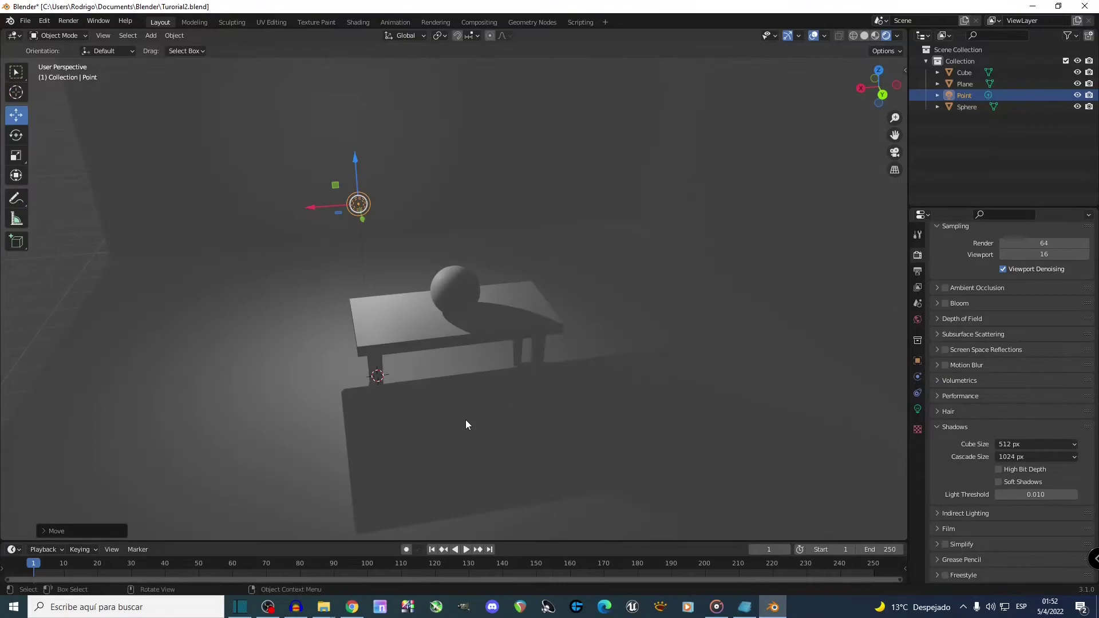
Tint the point light's colour slightly away from pure white
left_click(918, 408)
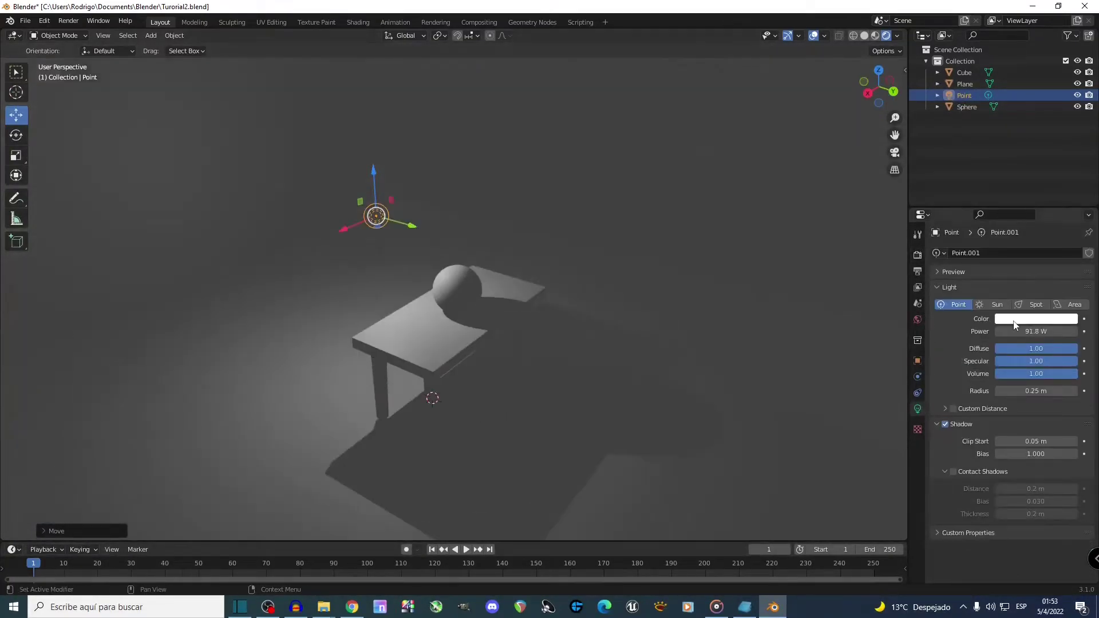
left_click(1014, 322)
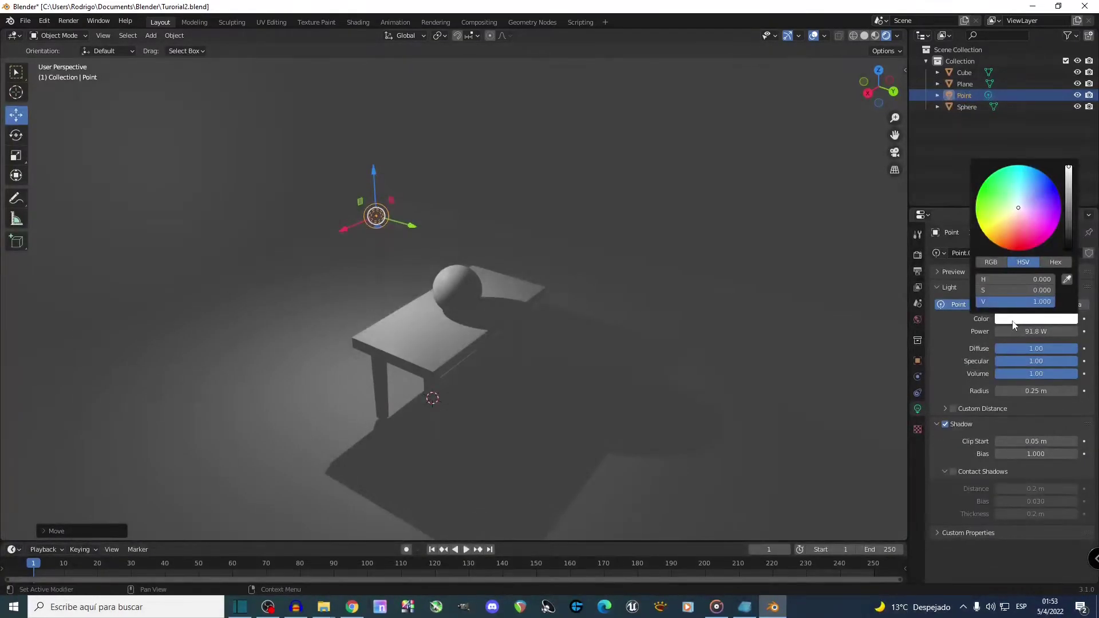
mouse_move(1019, 209)
left_mouse_down()
mouse_move(1005, 212)
mouse_move(1032, 183)
mouse_move(999, 224)
mouse_move(979, 203)
mouse_move(1017, 206)
left_mouse_up()
middle_click_drag(767, 222, 696, 218)
Add a sun light and raise it along Z above the table
key("shift+a")
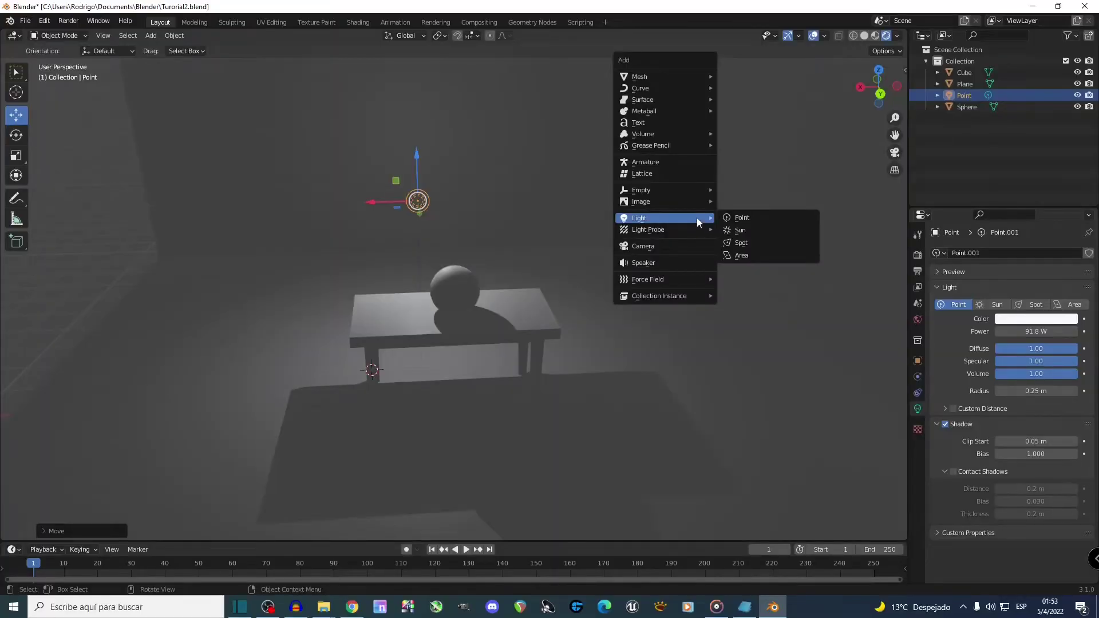
left_click(733, 231)
middle_click_drag(579, 320, 611, 320)
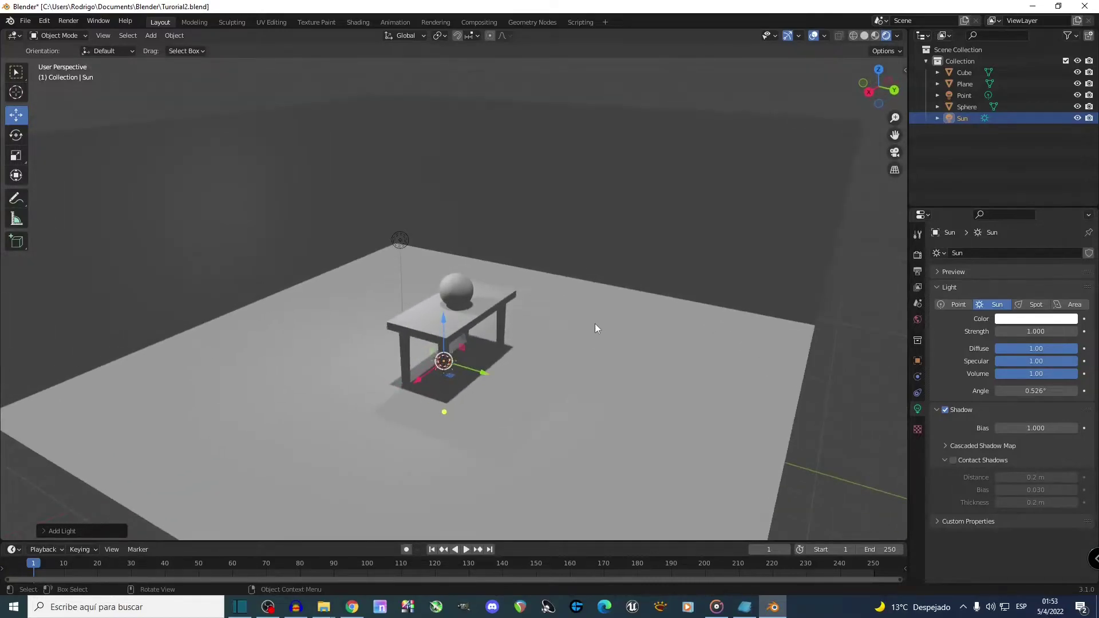
left_click_drag(444, 319, 469, 138)
Delete the original point light, leaving the sun selected
left_click(401, 241)
mouse_move(401, 250)
middle_mouse_down()
mouse_move(410, 276)
mouse_move(393, 253)
middle_mouse_up()
left_click(442, 199)
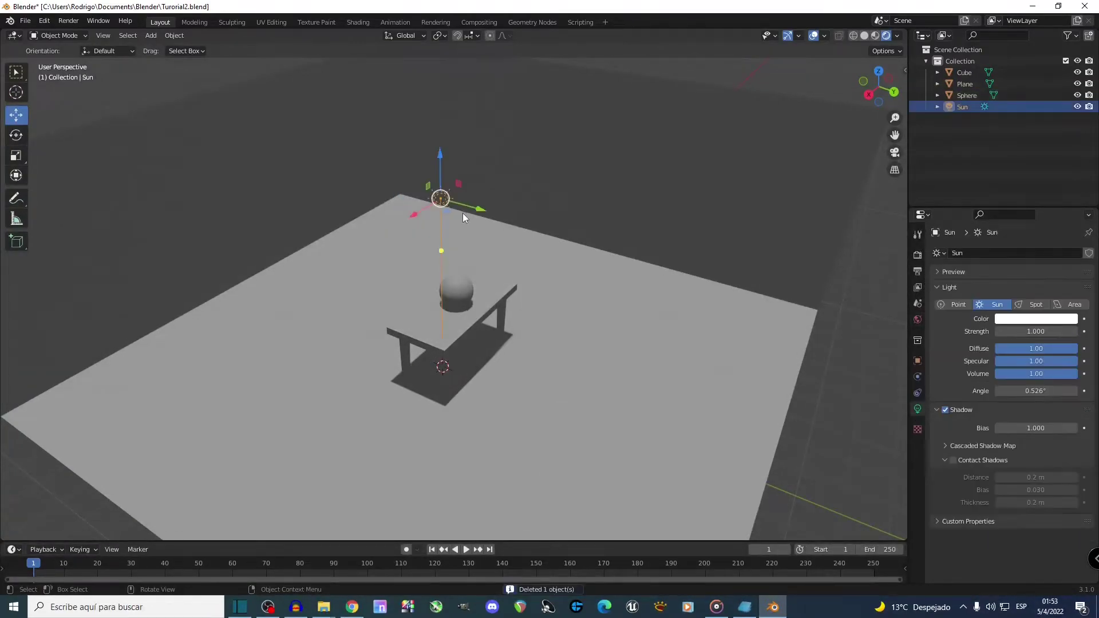
Shift the sun light along the Y axis and rotate it so its rays slant across the table
middle_click_drag(462, 213, 500, 212)
left_click_drag(513, 198, 601, 209)
middle_click_drag(601, 209, 517, 208)
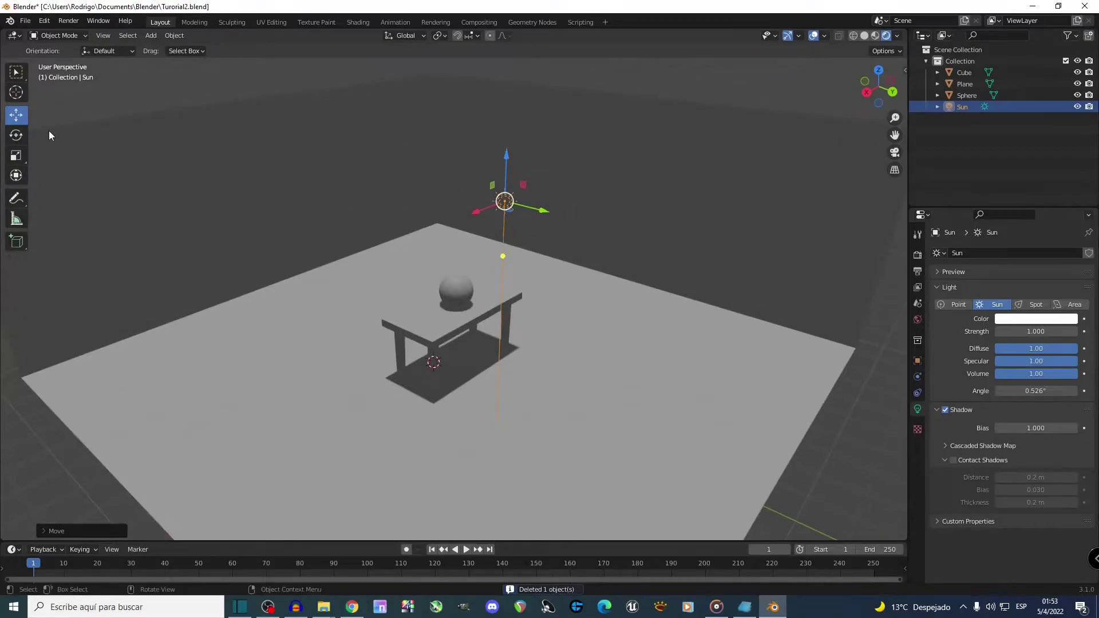
left_click(16, 135)
left_click_drag(533, 181, 511, 228)
middle_click_drag(511, 228, 351, 240)
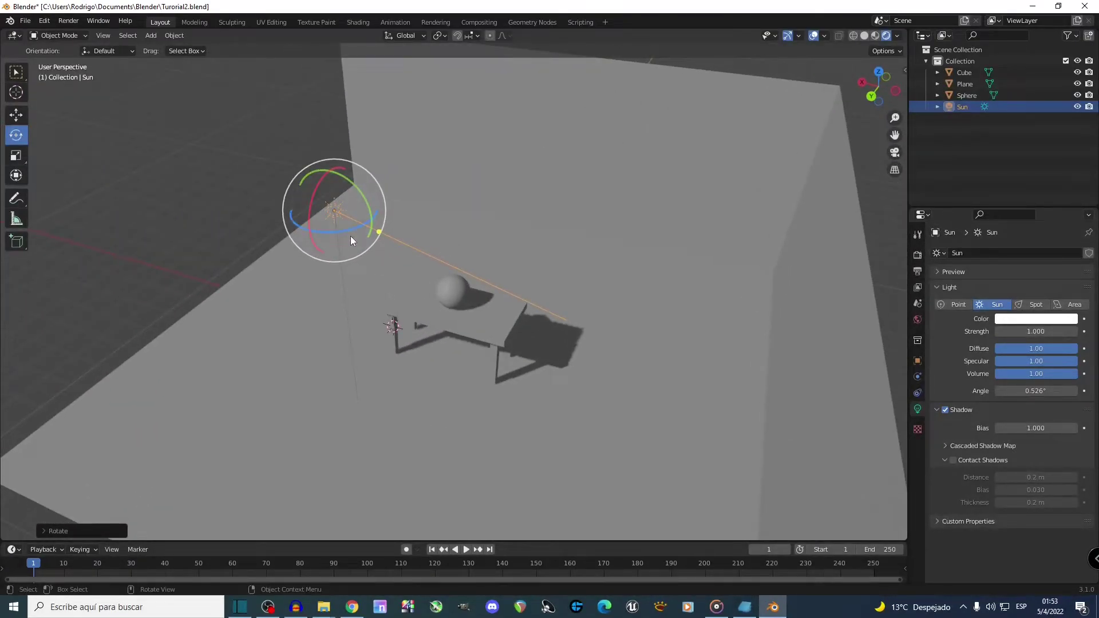
mouse_move(352, 232)
left_mouse_down()
mouse_move(386, 206)
mouse_move(366, 226)
mouse_move(372, 240)
left_mouse_up()
middle_click_drag(378, 260, 352, 380)
scroll(425, 296, "up", 4)
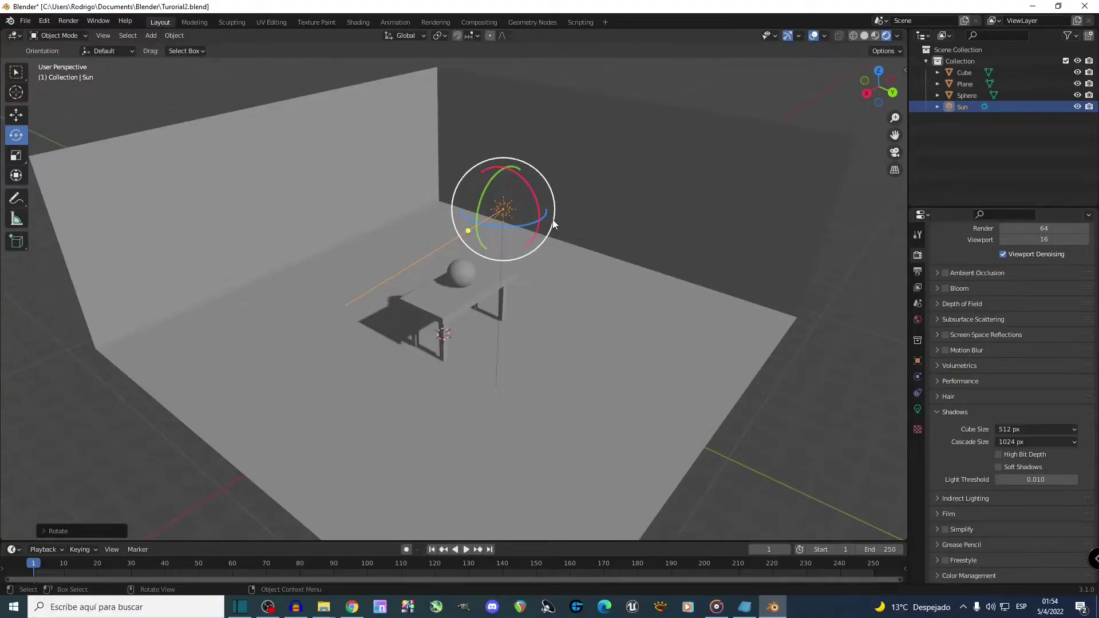
Replace the sun with a spot light and raise it along Z above the table
key("Delete")
key("shift+a")
mouse_move(551, 220)
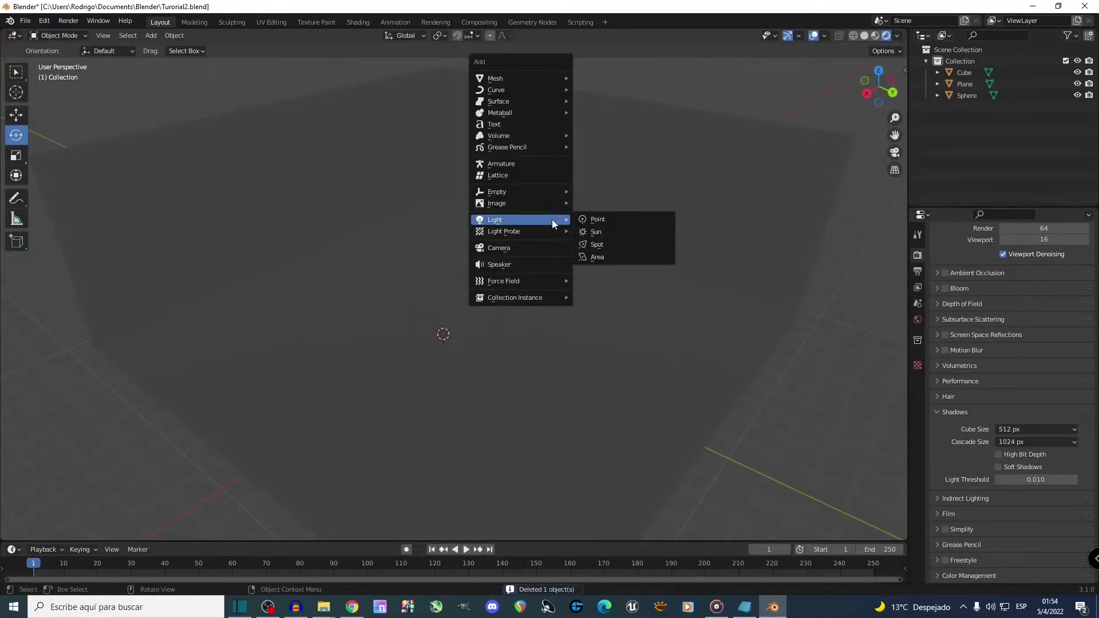
left_click(598, 245)
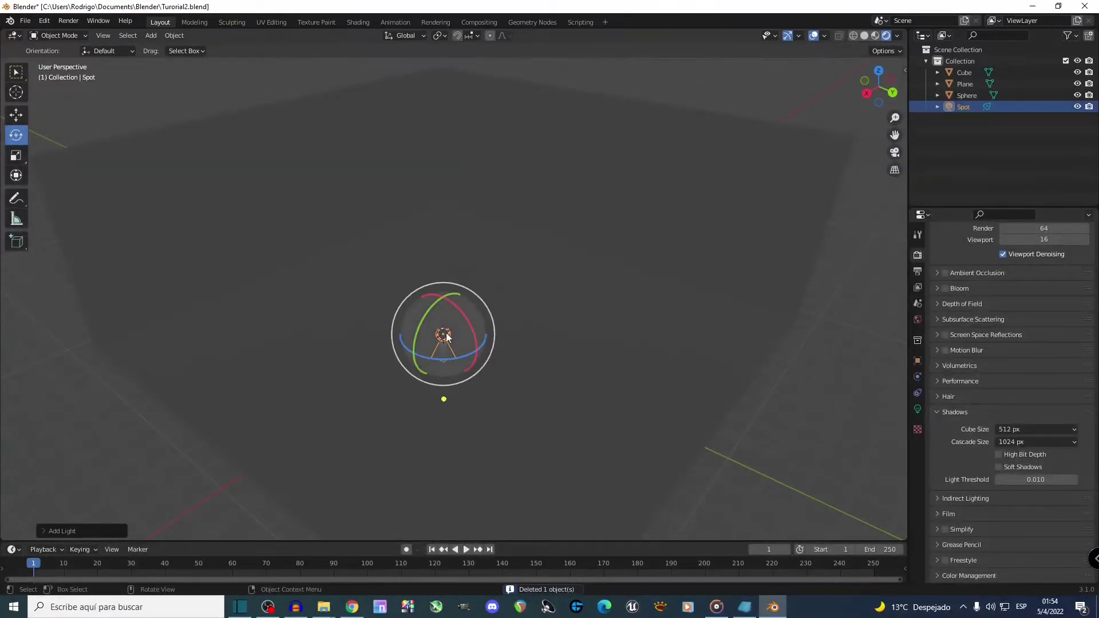
left_click(17, 119)
left_click_drag(442, 302, 410, 220)
scroll(450, 278, "up", 2)
middle_click_drag(451, 280, 399, 280)
Increase the spot light's power to 102.7 W and raise the light higher over the table
left_click(918, 409)
left_click_drag(1032, 315, 1076, 314)
left_click_drag(394, 197, 398, 144)
middle_click_drag(397, 143, 455, 146)
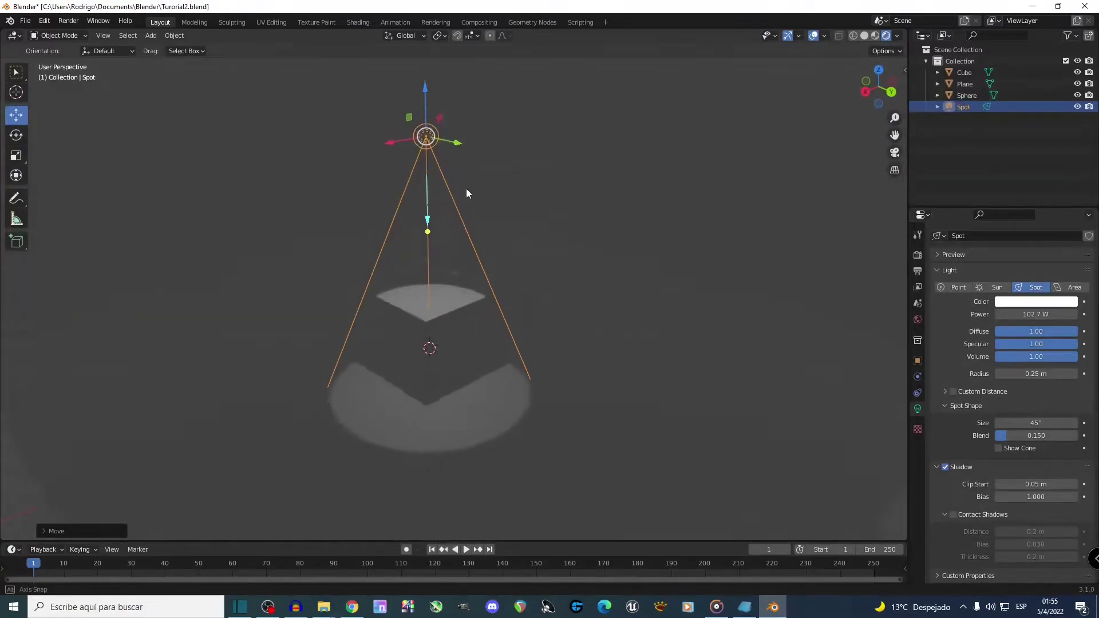
Replace the spot light with an area light and raise it along Z above the sphere
key("Delete")
key("shift+a")
mouse_move(435, 214)
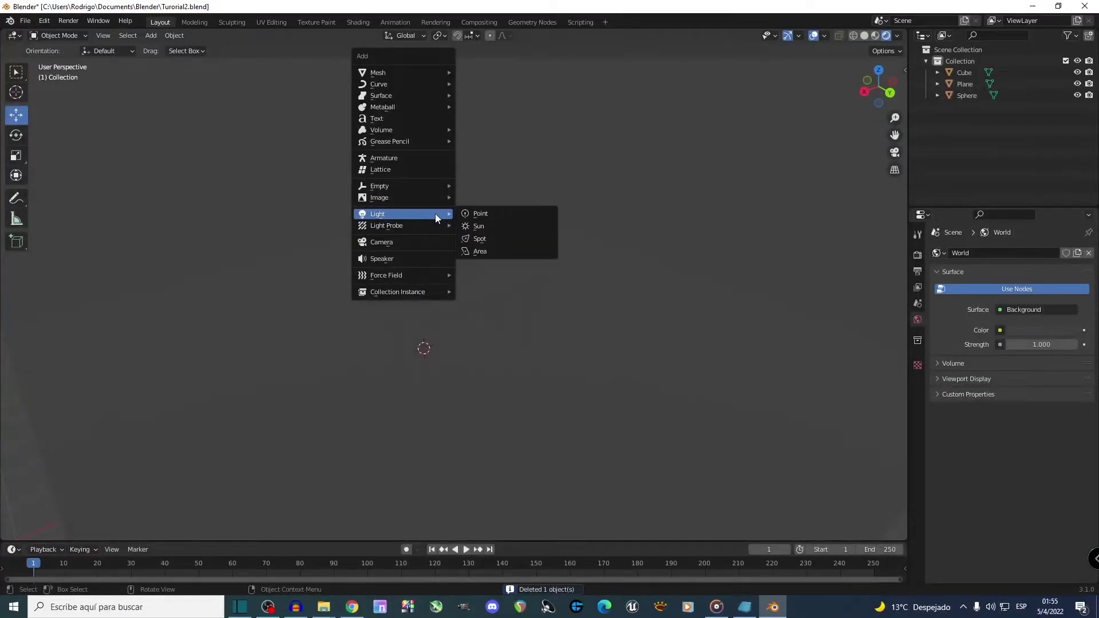
left_click(493, 249)
left_click_drag(422, 309, 455, 195)
middle_click_drag(455, 195, 511, 253)
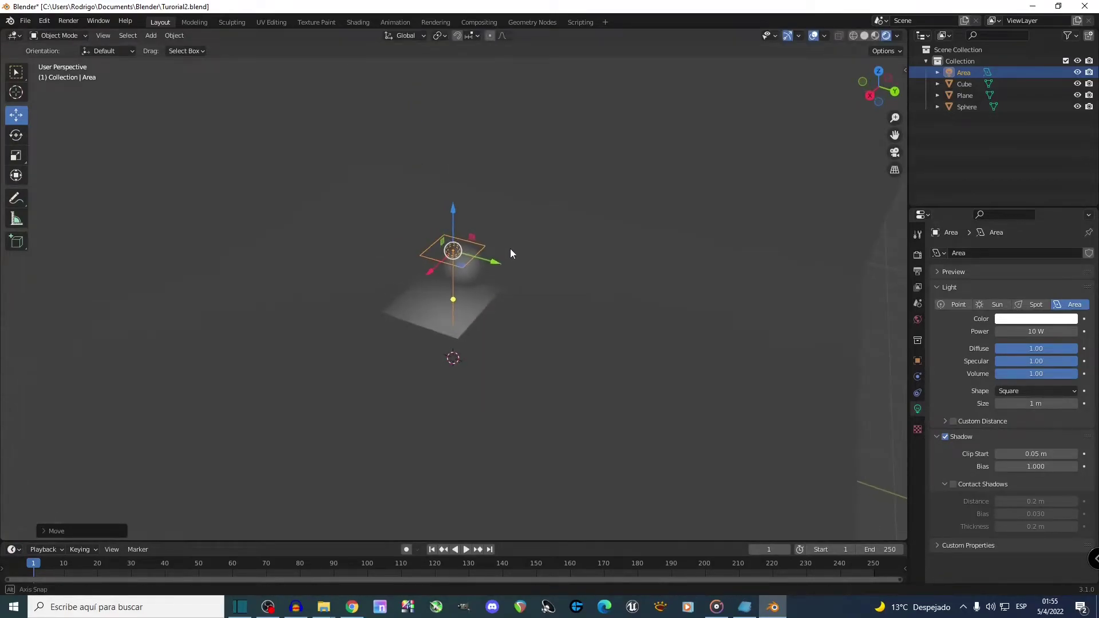
Try the area light with more power and at a greater height, and delete it
left_click_drag(1036, 331, 1076, 331)
left_click_drag(454, 212, 462, 108)
key("Delete")
Add a new point light and raise it along Z high above the table
key("shift+a")
mouse_move(513, 276)
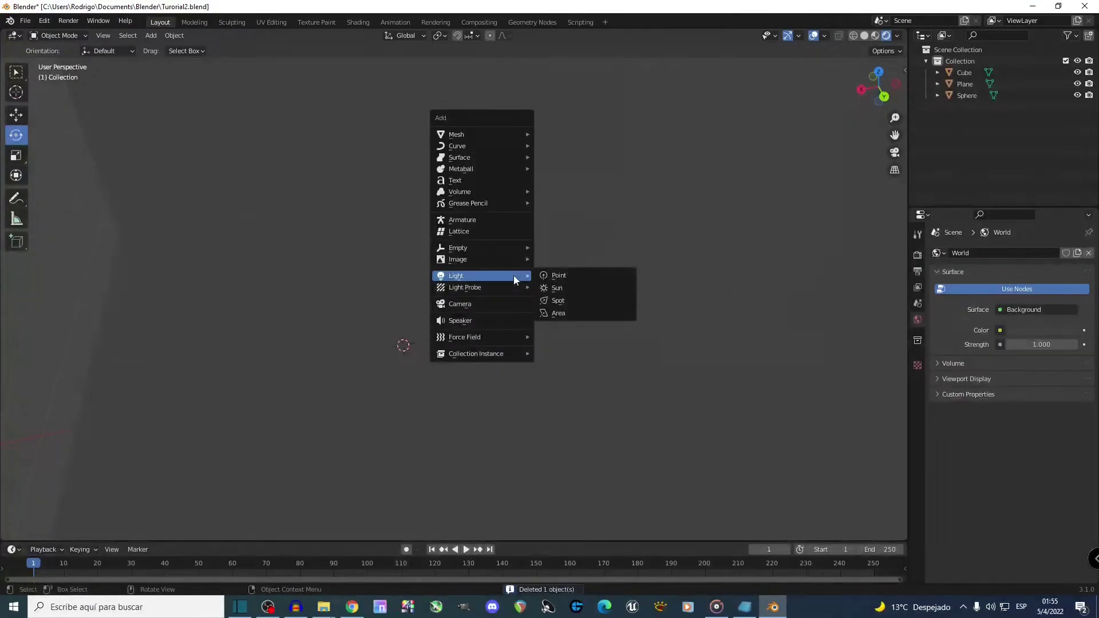
left_click(554, 276)
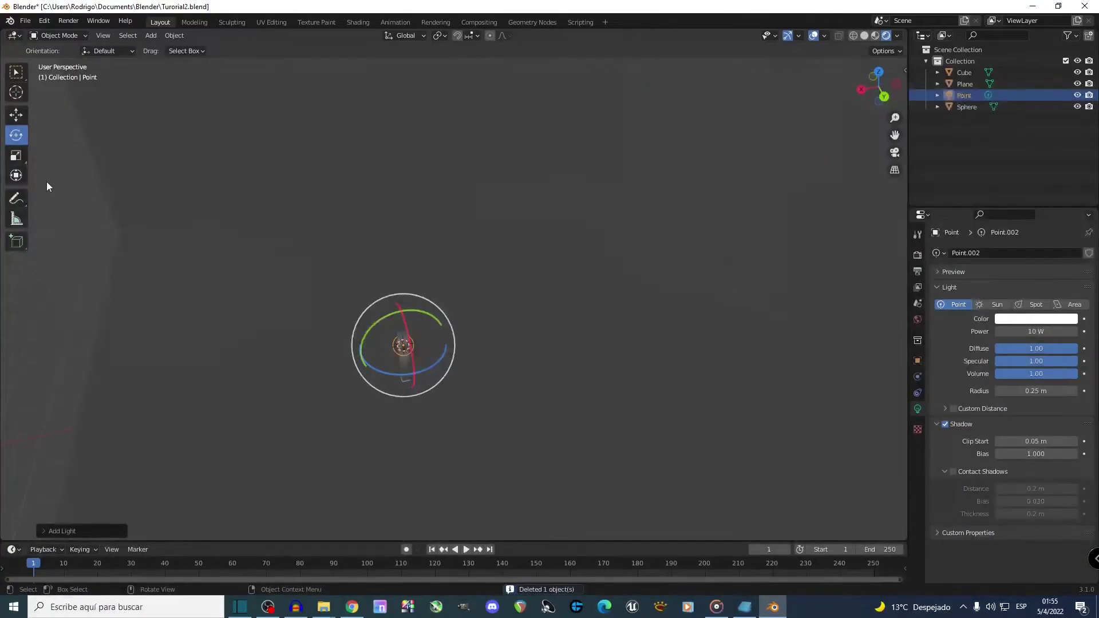
left_click(16, 115)
left_click_drag(403, 315, 418, 164)
Set the new point light's power to 132.3 W and shift it slightly along the X axis
left_click_drag(1035, 331, 1087, 331)
middle_click_drag(711, 289, 750, 263)
scroll(617, 261, "up", 2)
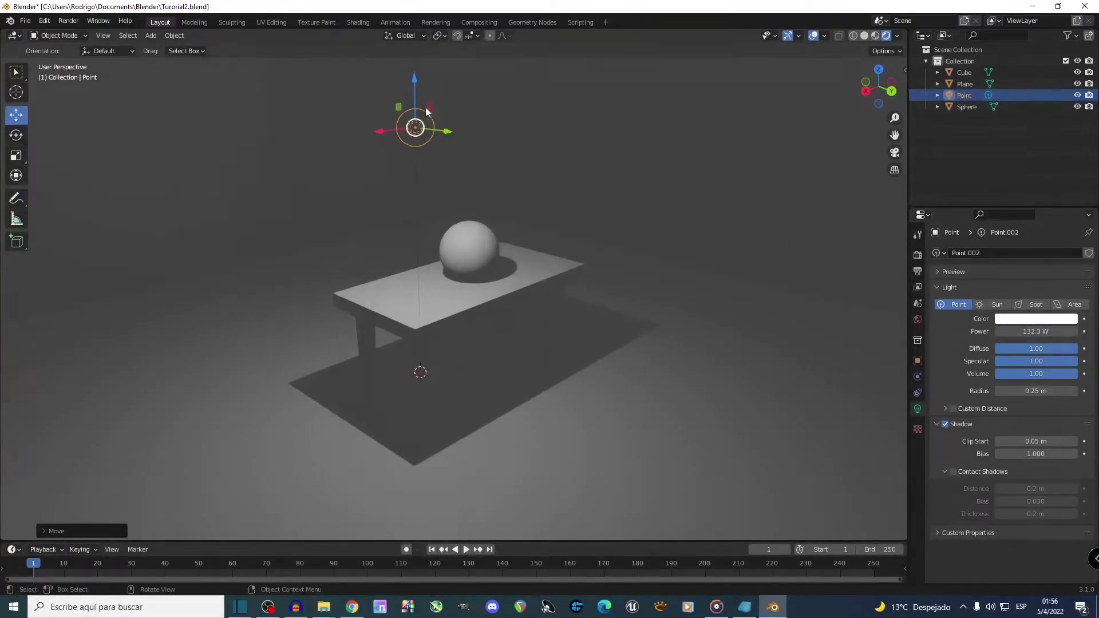
left_click_drag(380, 130, 407, 122)
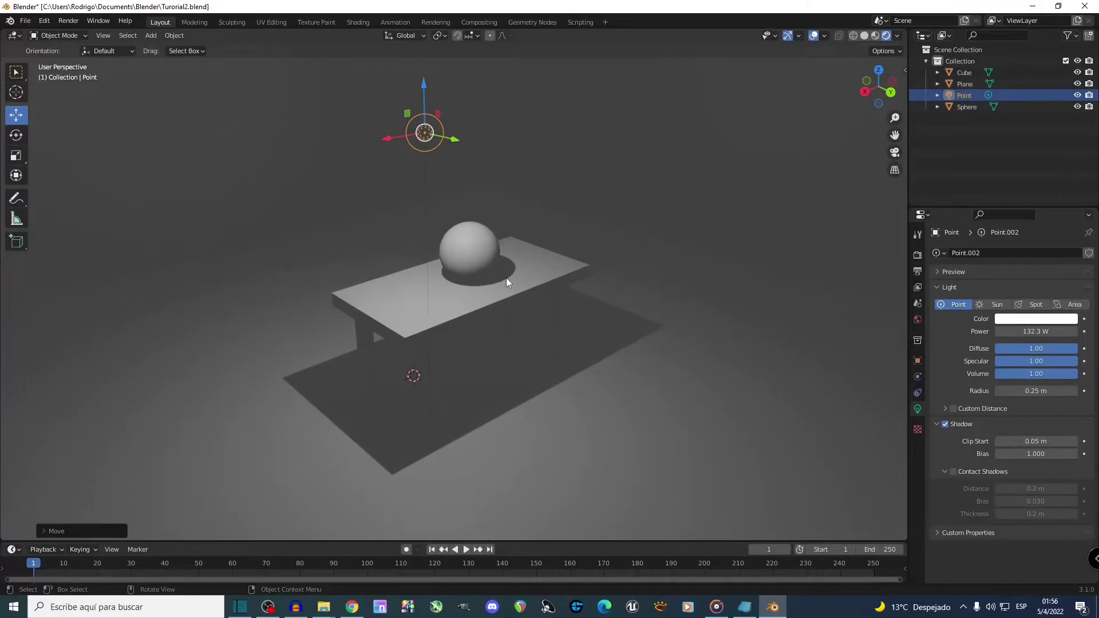
middle_click_drag(506, 277, 560, 349)
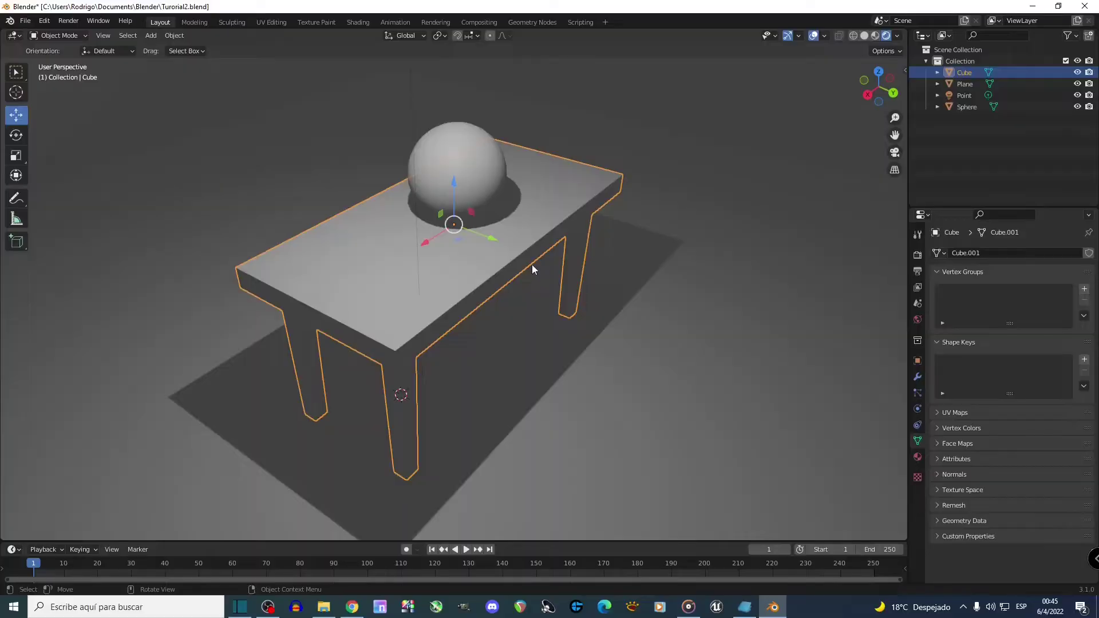
Create a new material for the table and set its base colour to a light salmon brown
middle_click_drag(531, 265, 577, 295)
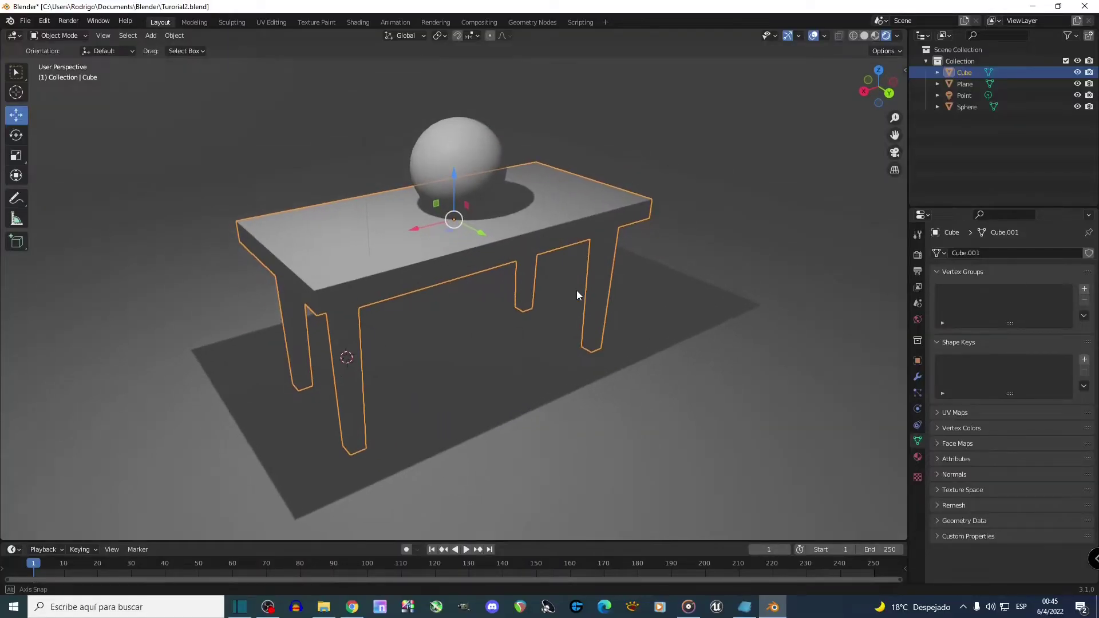
left_click(916, 460)
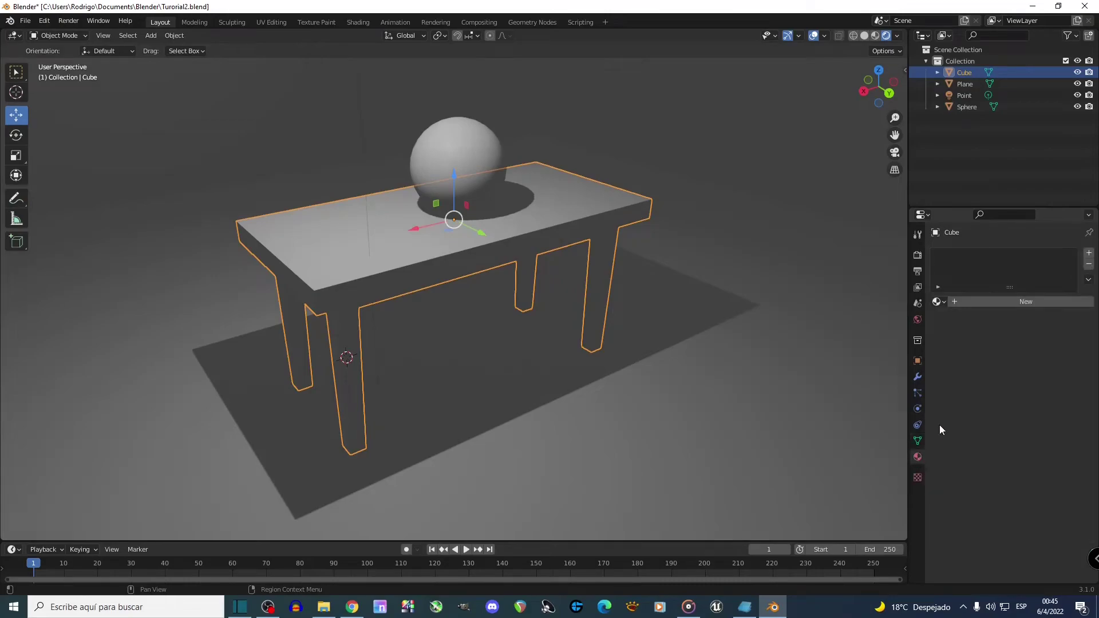
left_click(1025, 301)
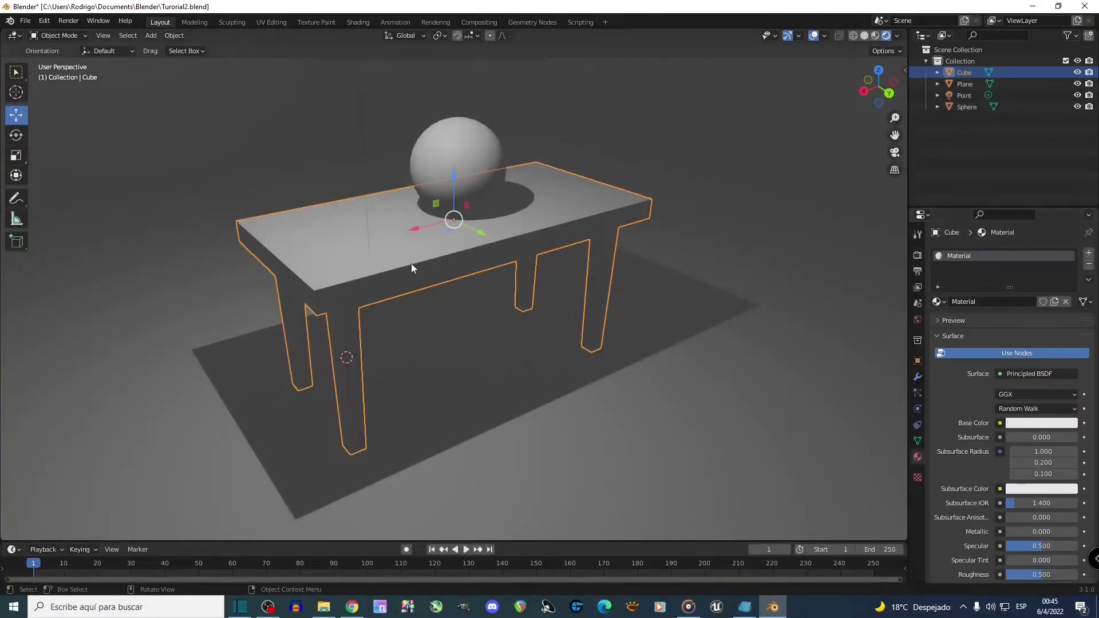
middle_click_drag(577, 292, 624, 312)
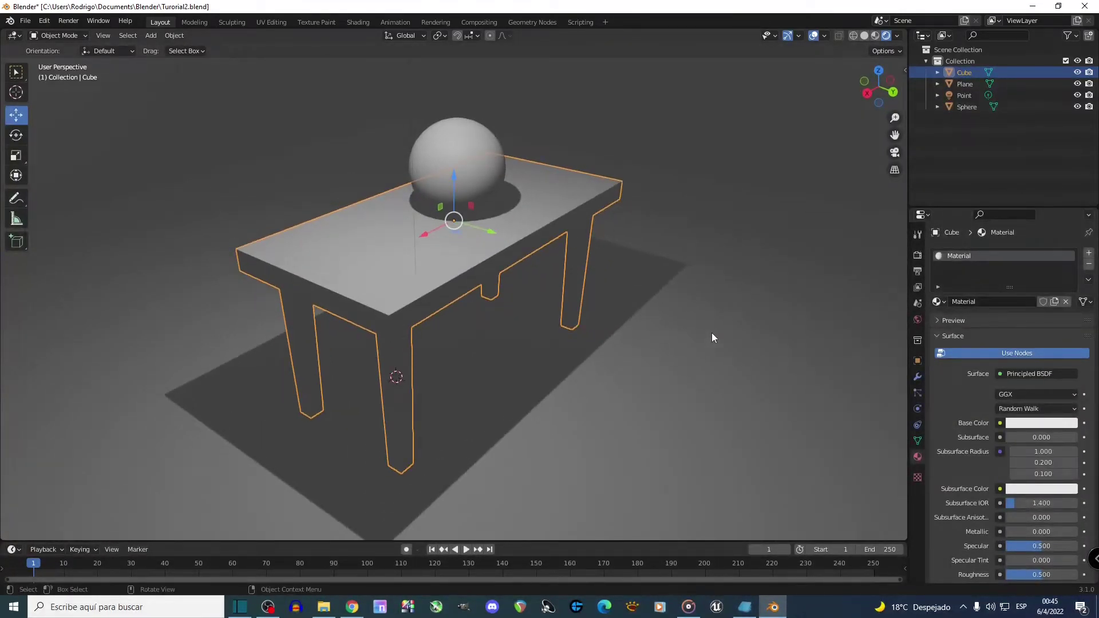
left_click(1029, 423)
mouse_move(1019, 303)
left_mouse_down()
mouse_move(1000, 292)
mouse_move(996, 312)
mouse_move(1021, 304)
mouse_move(1014, 312)
left_mouse_up()
middle_click_drag(715, 320, 576, 317)
Create a new material for the sphere and darken its base colour to grey with a value of 0.487
left_click(478, 149)
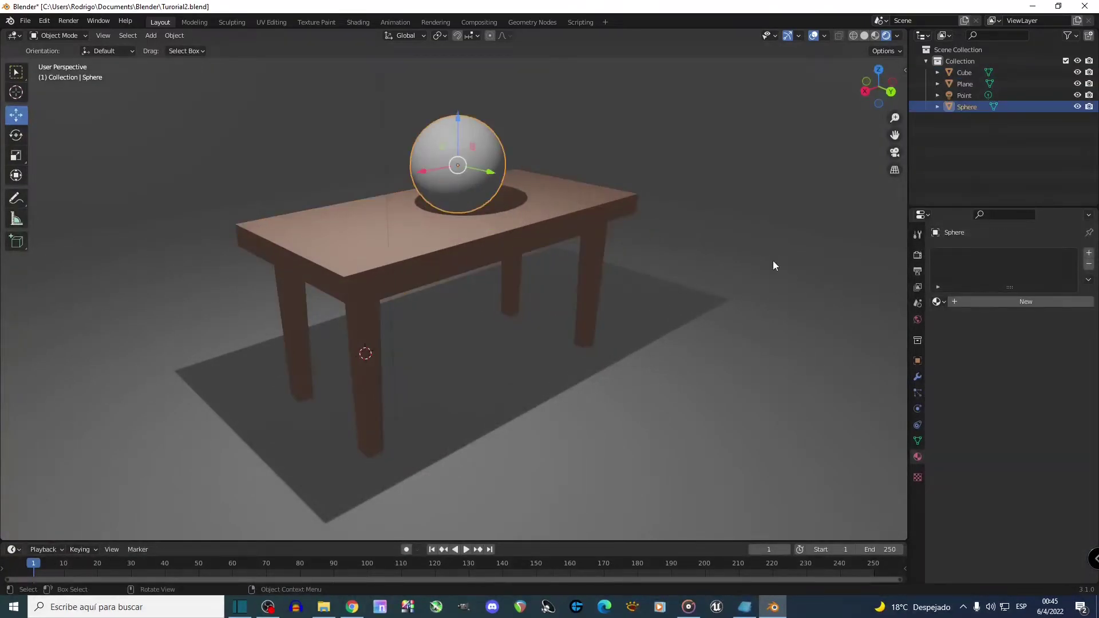
left_click(1006, 307)
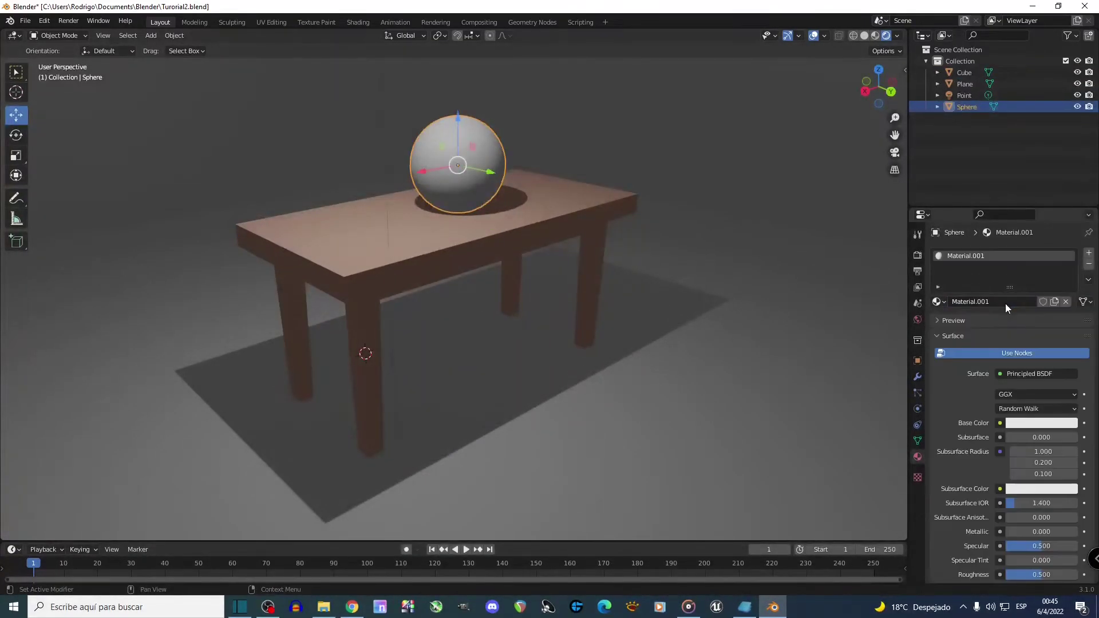
left_click(1025, 426)
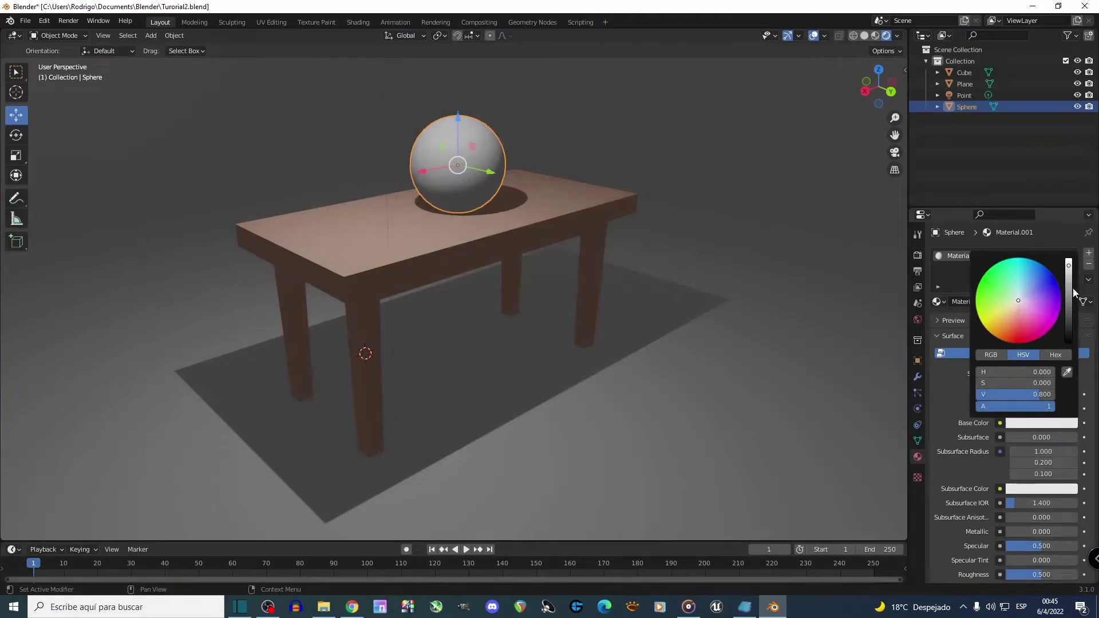
mouse_move(1070, 278)
left_mouse_down()
mouse_move(1068, 290)
mouse_move(1068, 281)
left_mouse_up()
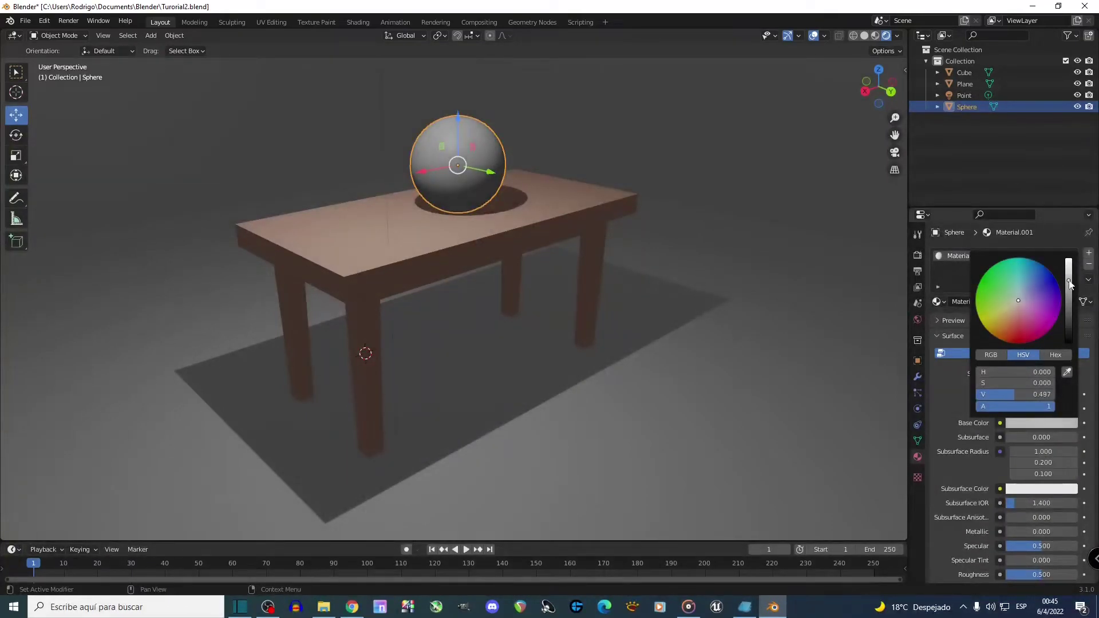
Create a new material for the floor-and-walls plane and set its base colour to pale lilac
left_click(725, 380)
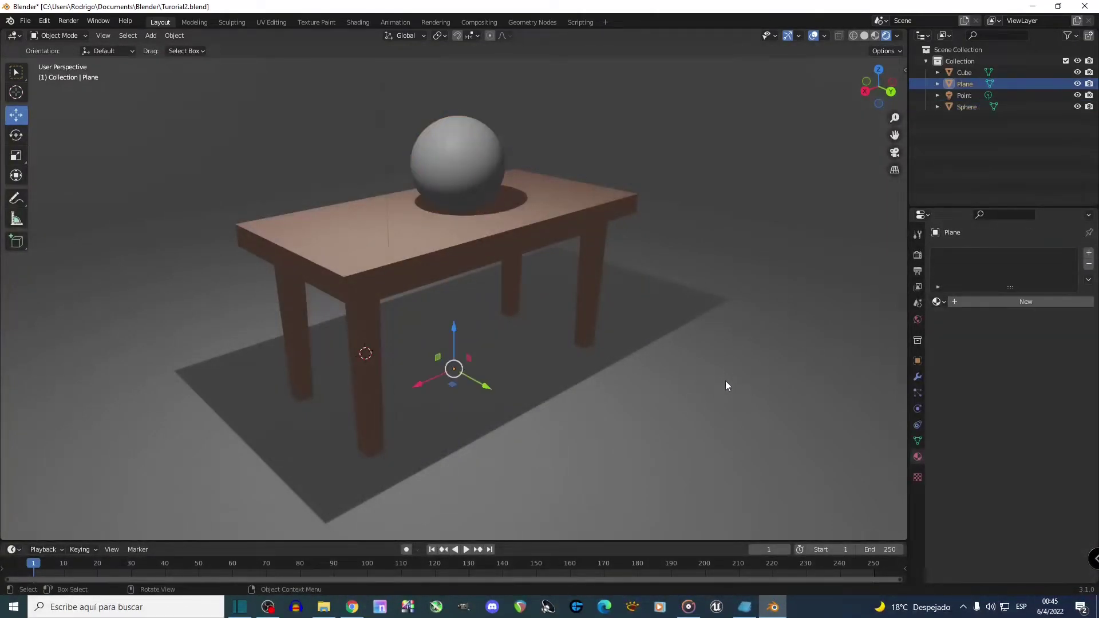
scroll(726, 380, "down", 3)
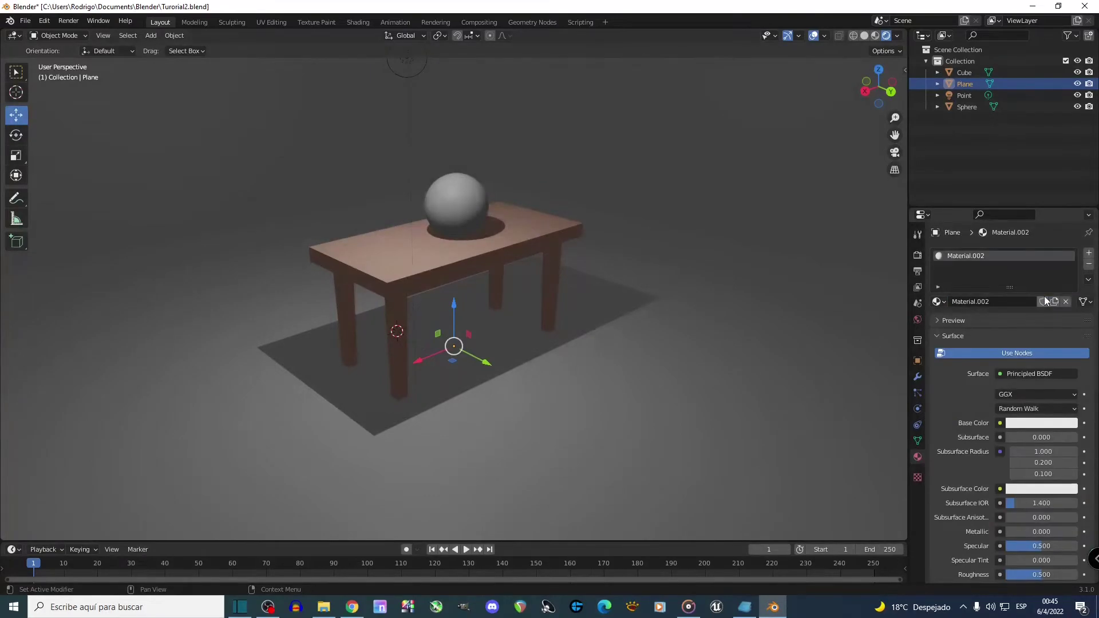
left_click(1027, 423)
left_click_drag(1018, 300, 1021, 302)
middle_click_drag(607, 403, 478, 372)
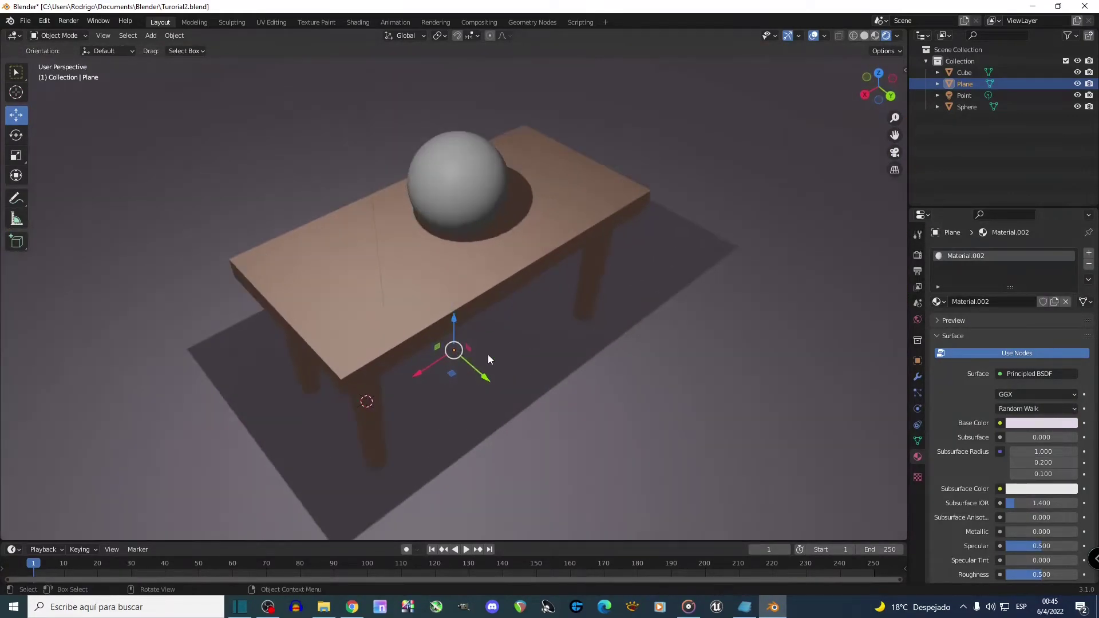
middle_click_drag(497, 295, 498, 339)
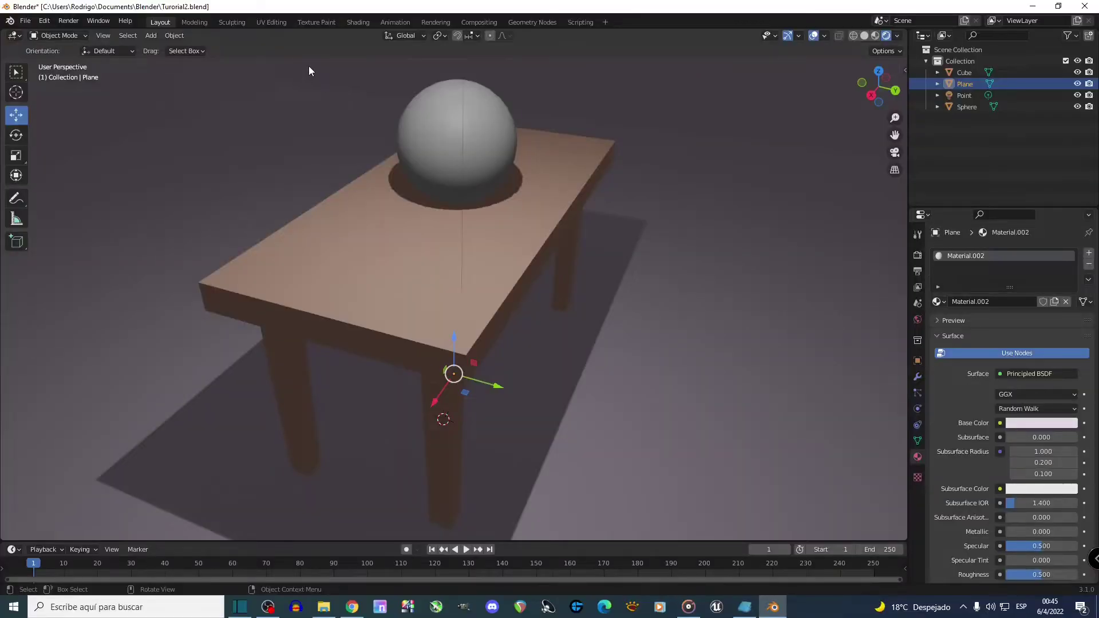
Open the Shading workspace, show its viewport in rendered shading and select the table
left_click(355, 22)
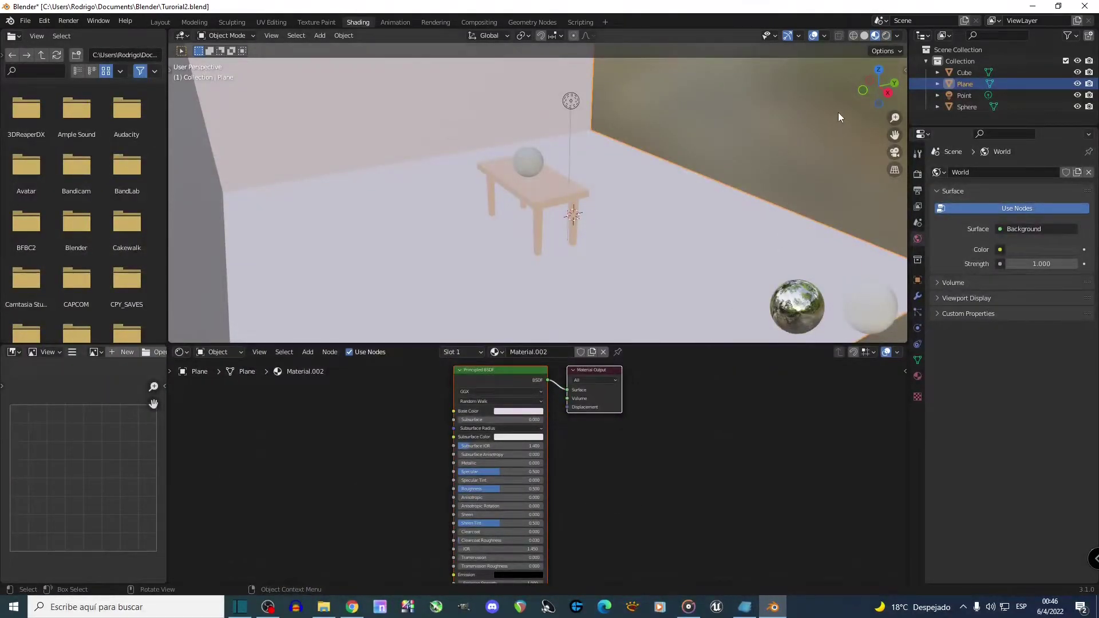
left_click(887, 36)
middle_click_drag(846, 89, 475, 189)
scroll(582, 225, "up", 5)
left_click(473, 184)
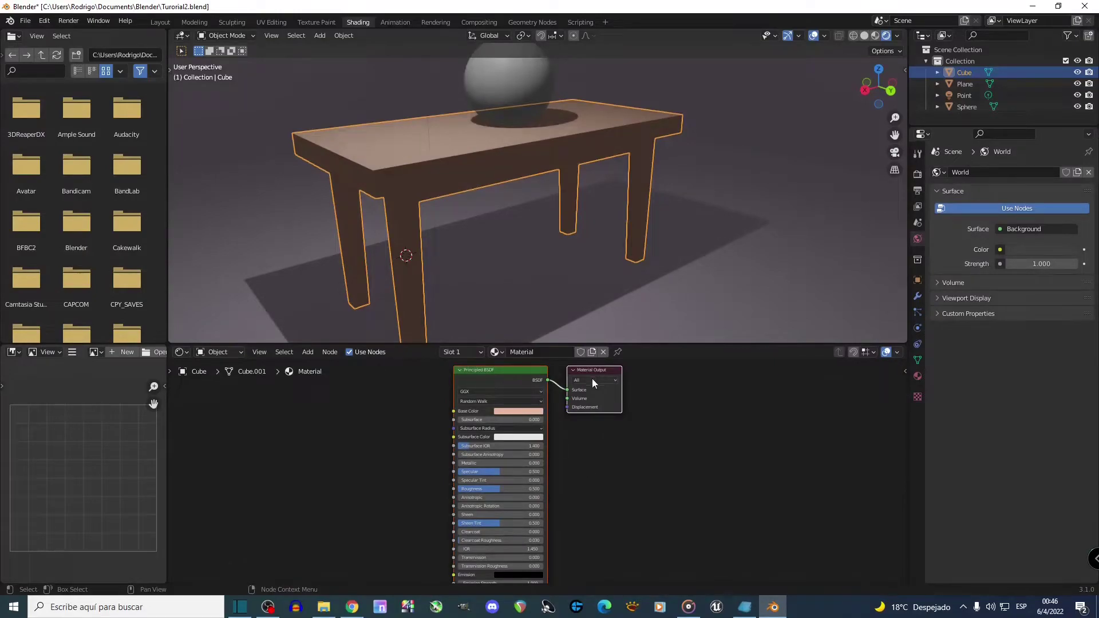
Maximize the node editor and examine the Principled BSDF inputs of the table's material
scroll(621, 466, "up", 3)
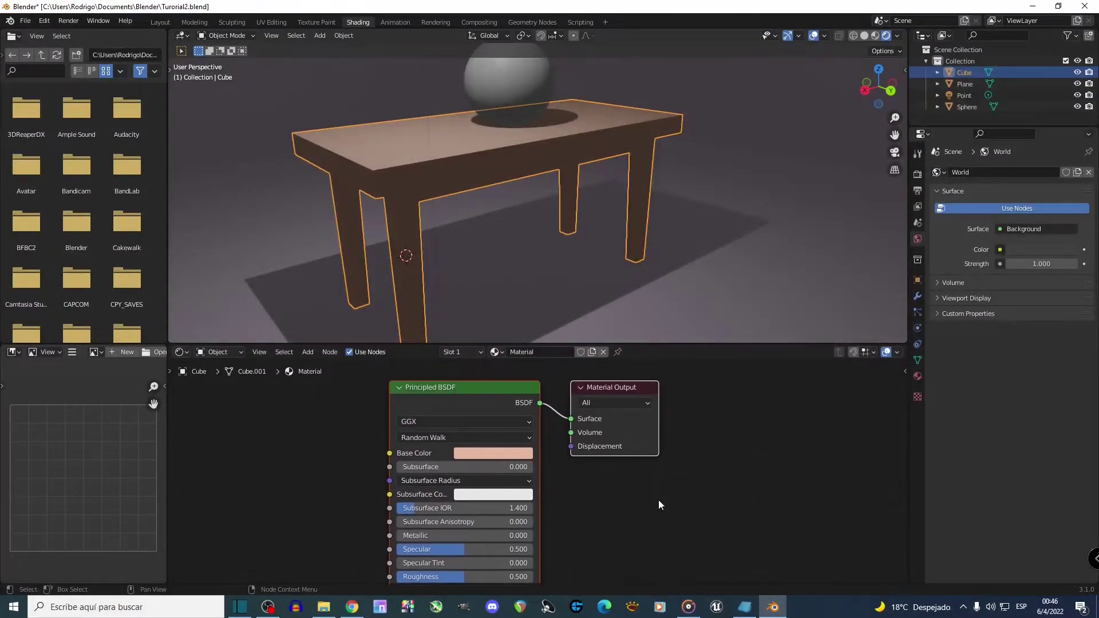
key("ctrl+space")
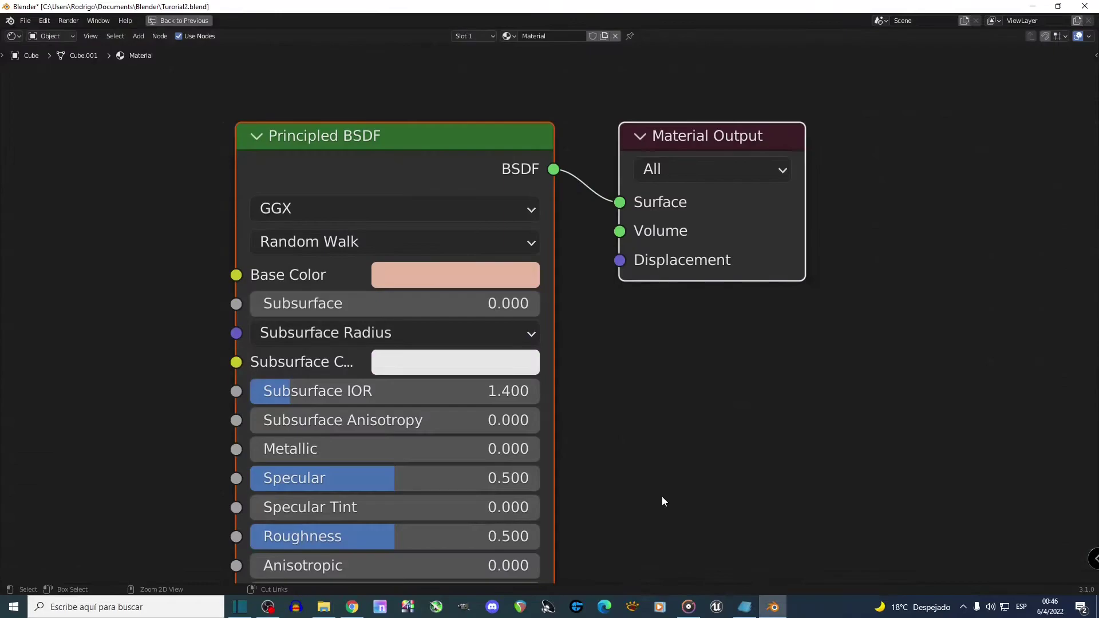
scroll(661, 439, "up", 3)
scroll(661, 439, "down", 2)
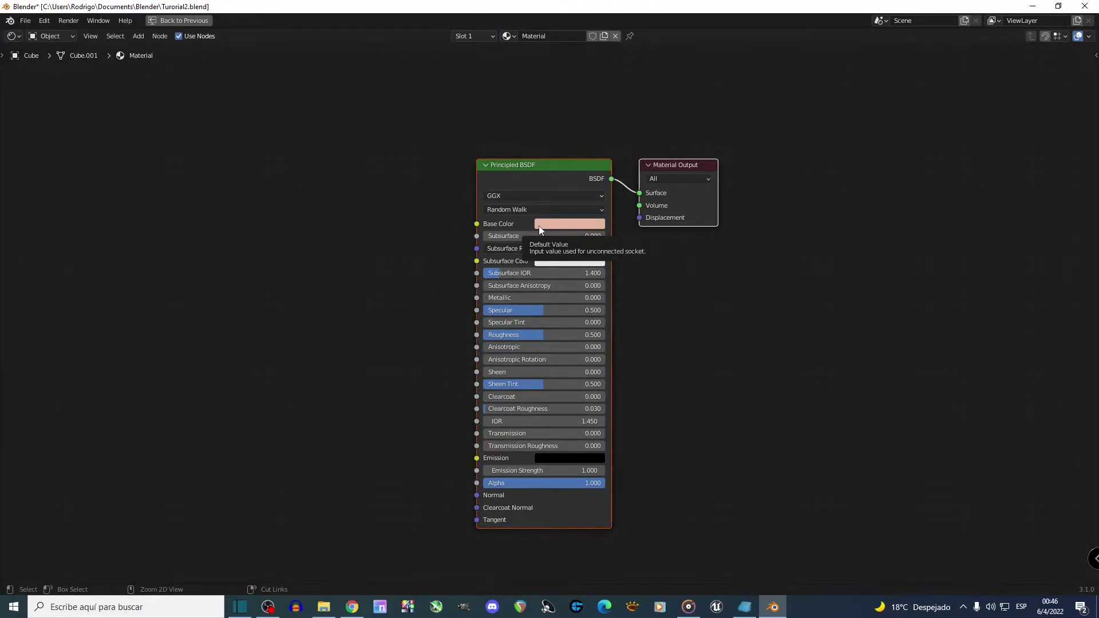
Restore the split Shading layout and set the base colour of the table's material to pink
key("ctrl+space")
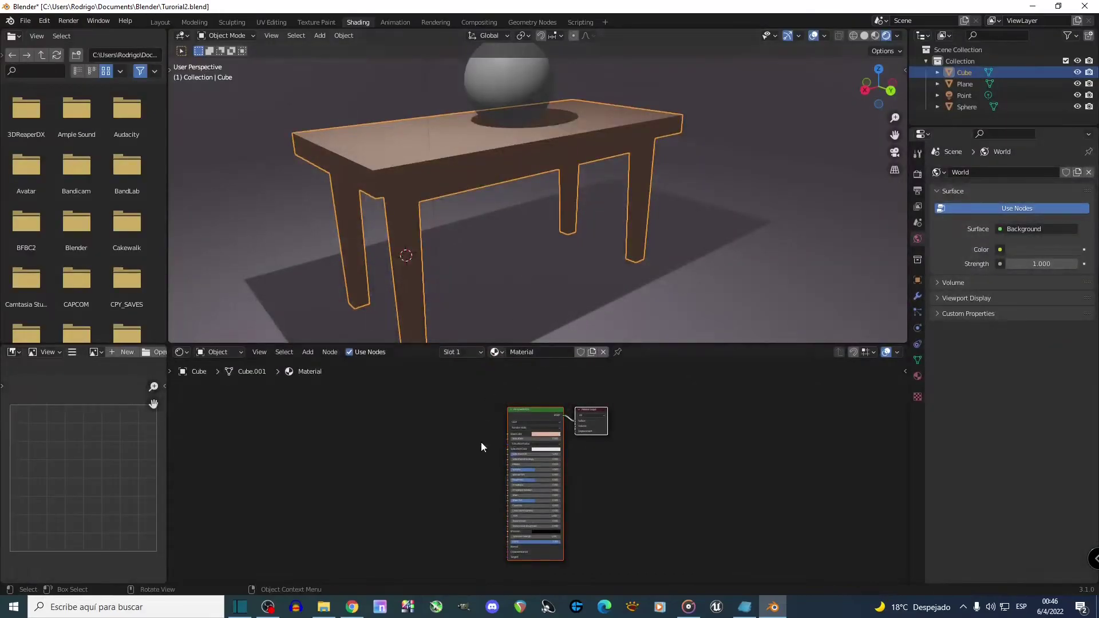
scroll(555, 466, "up", 8)
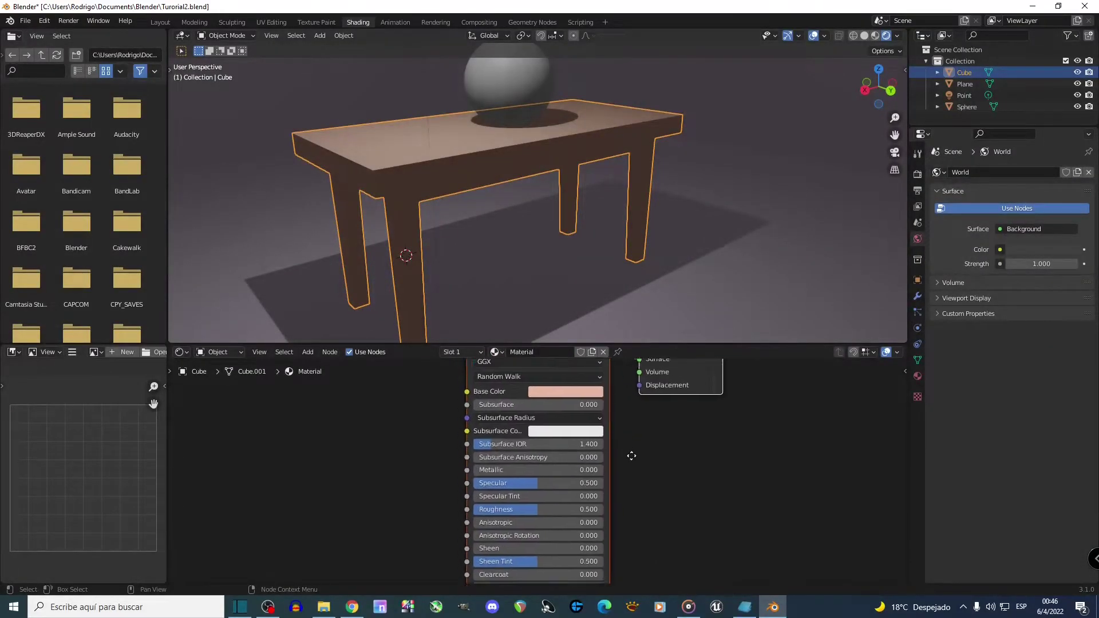
left_click(566, 419)
mouse_move(582, 302)
left_mouse_down()
mouse_move(598, 301)
mouse_move(596, 313)
left_mouse_up()
middle_click_drag(530, 274, 548, 283)
middle_click_drag(674, 453, 767, 493)
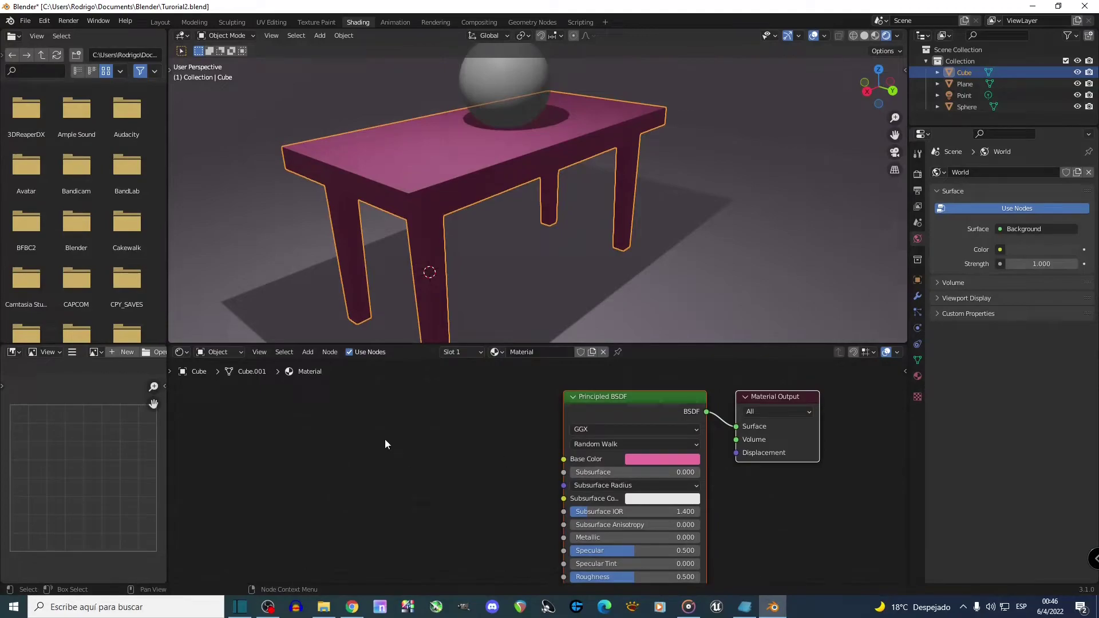
Add an Image Texture node beside the Principled BSDF in the table's material
key("shift+a")
mouse_move(385, 438)
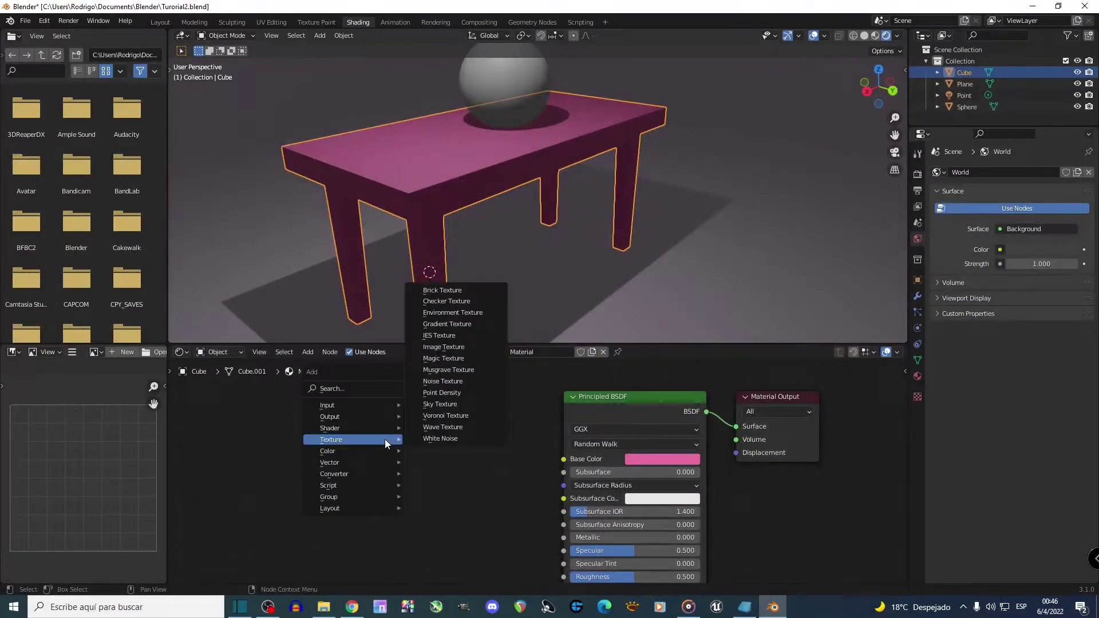
mouse_move(347, 507)
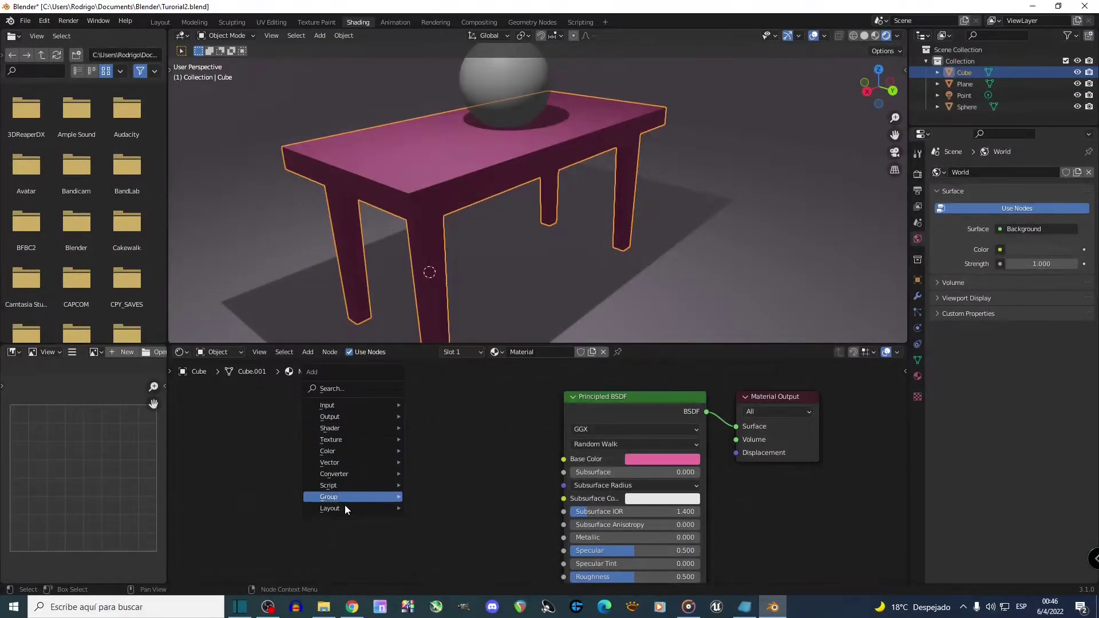
mouse_move(345, 441)
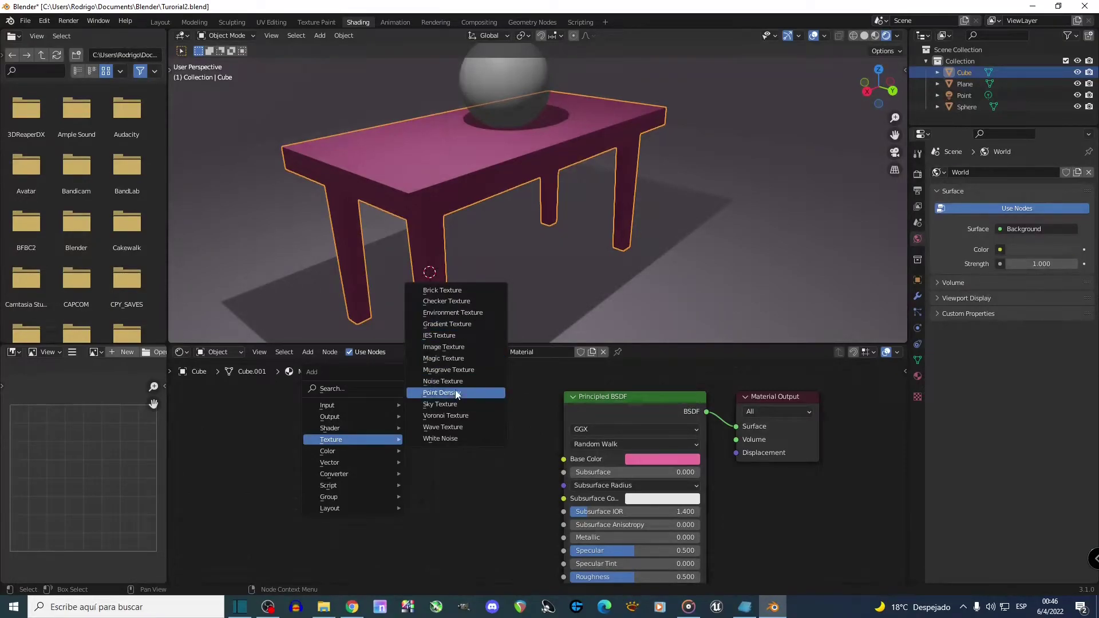
left_click(458, 346)
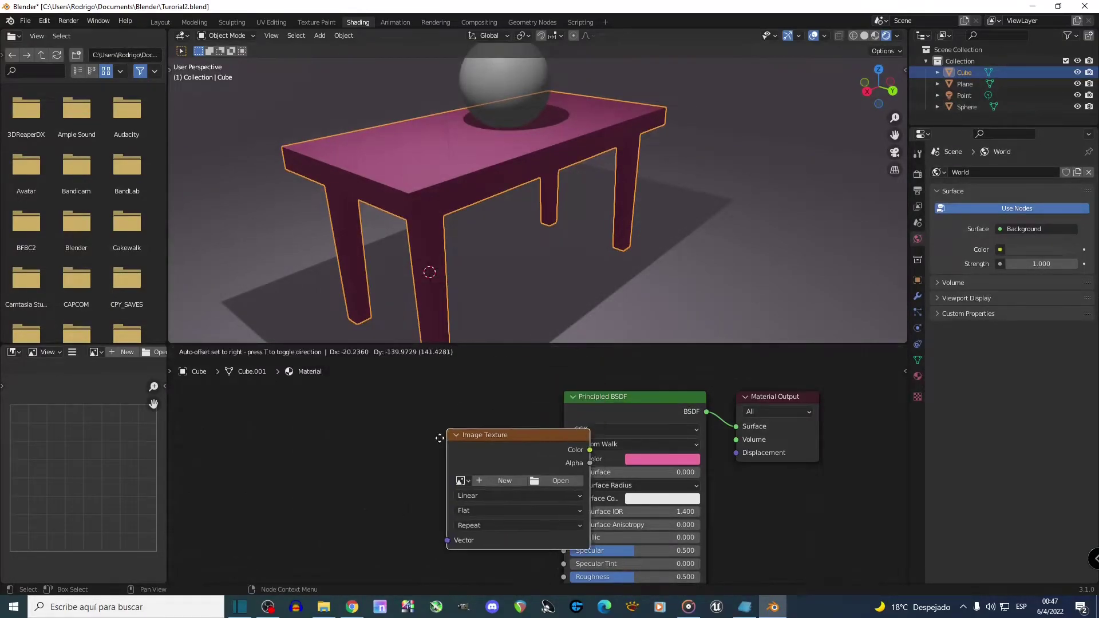
left_click(326, 410)
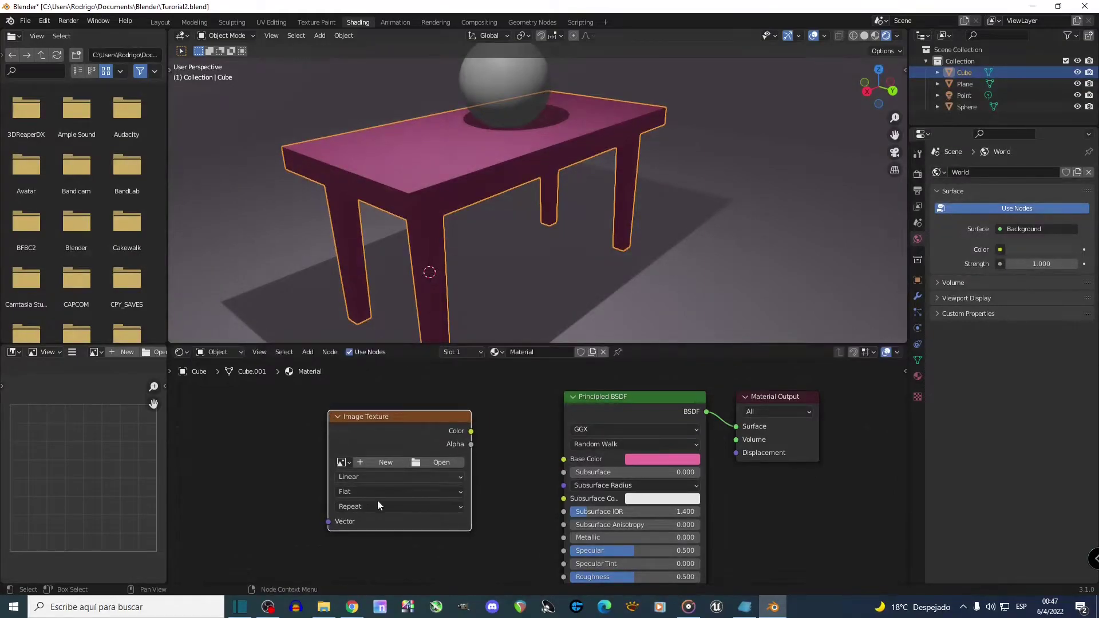
Load Madera.png from the Texturas folder on the Desktop into the Image Texture node
left_click(437, 464)
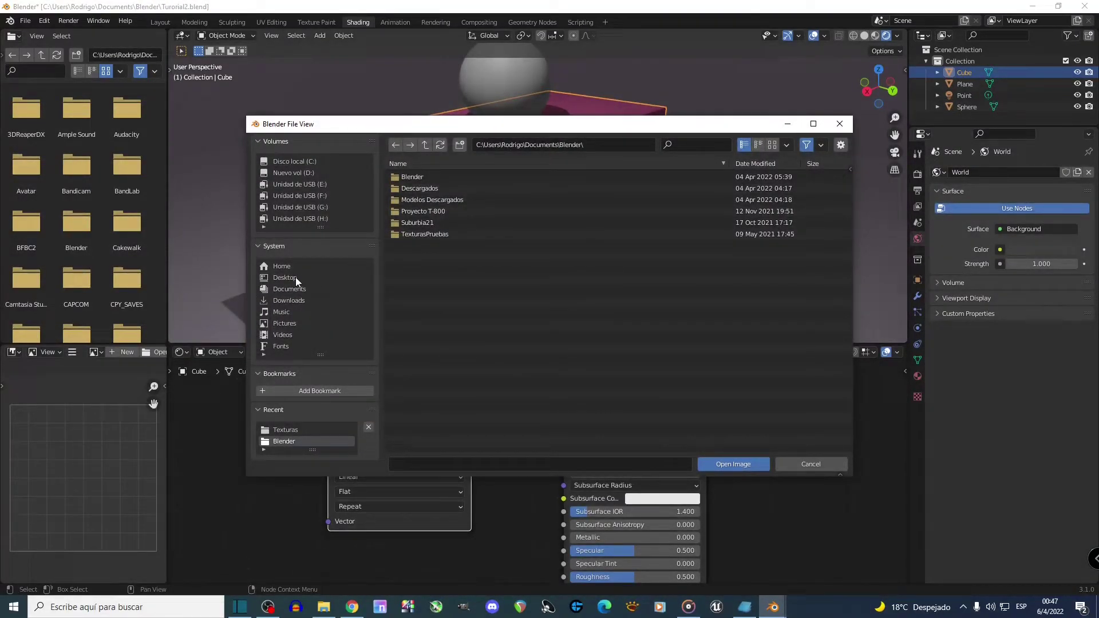
left_click(296, 277)
double_click(421, 189)
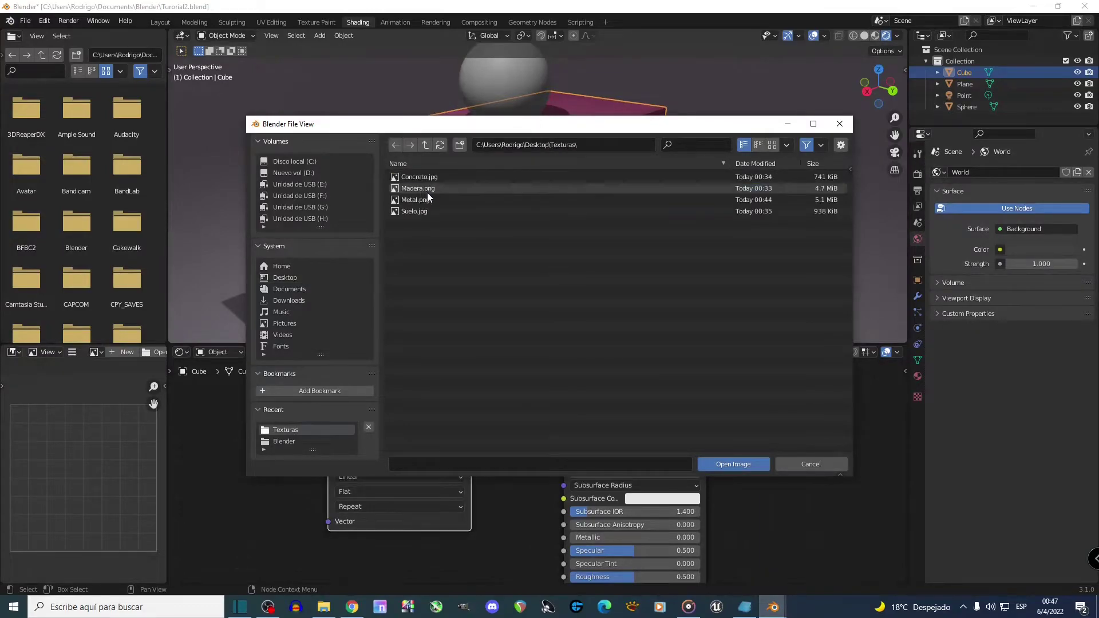
left_click(434, 188)
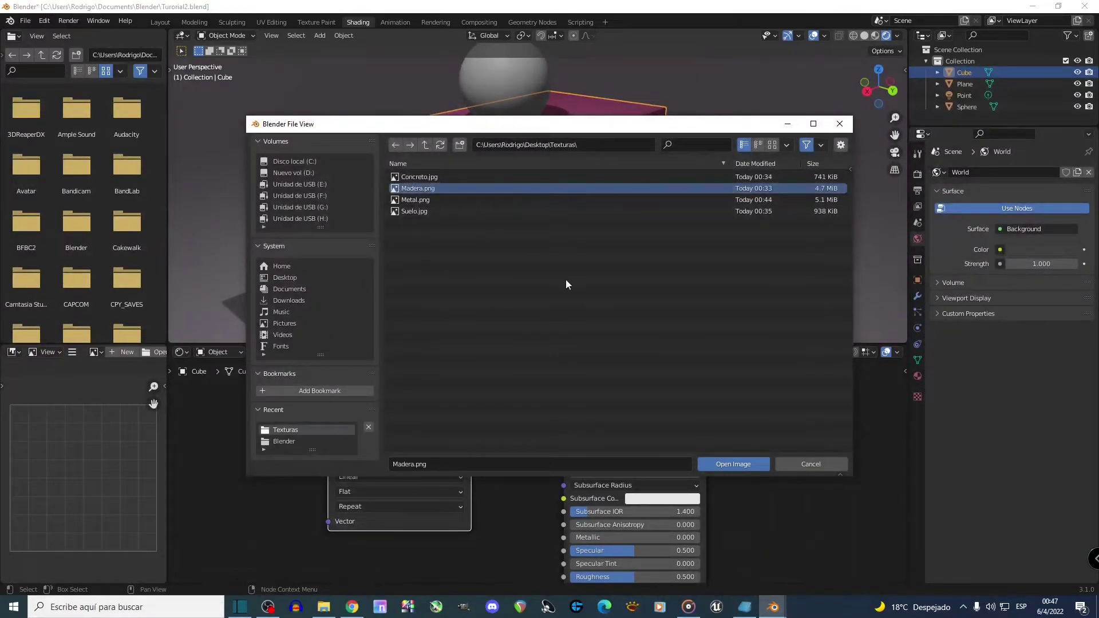
left_click(733, 462)
Reposition the Madera.png node and connect its Color output to the Base Color of the Principled BSDF
left_click_drag(408, 416, 392, 410)
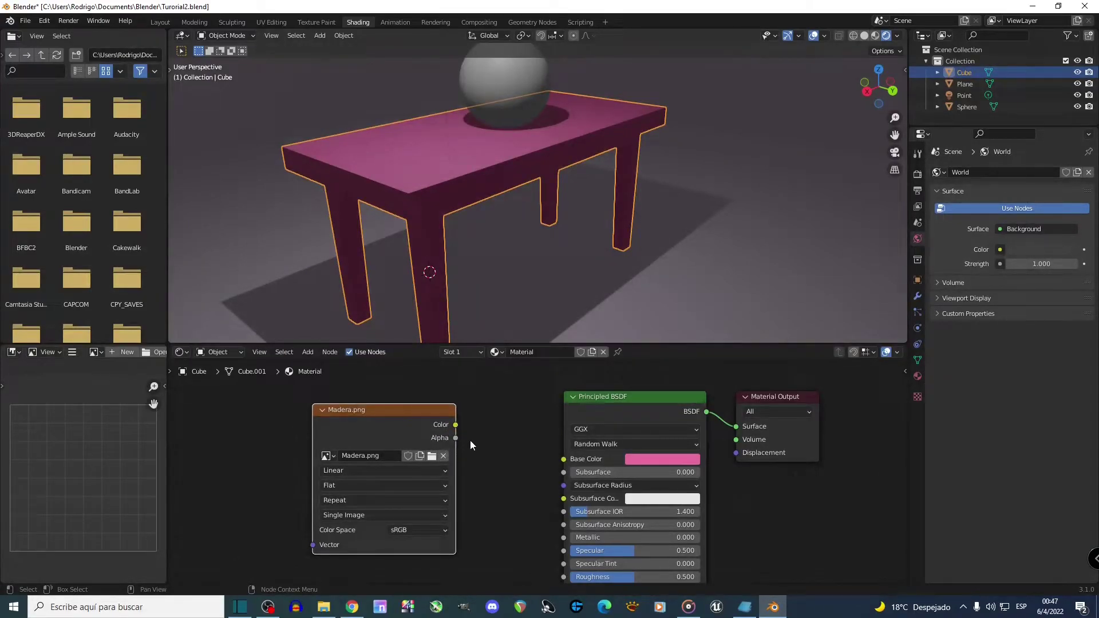
scroll(471, 444, "up", 2)
left_click_drag(434, 413, 456, 437)
left_click_drag(549, 462, 571, 456)
middle_click_drag(486, 243, 641, 252)
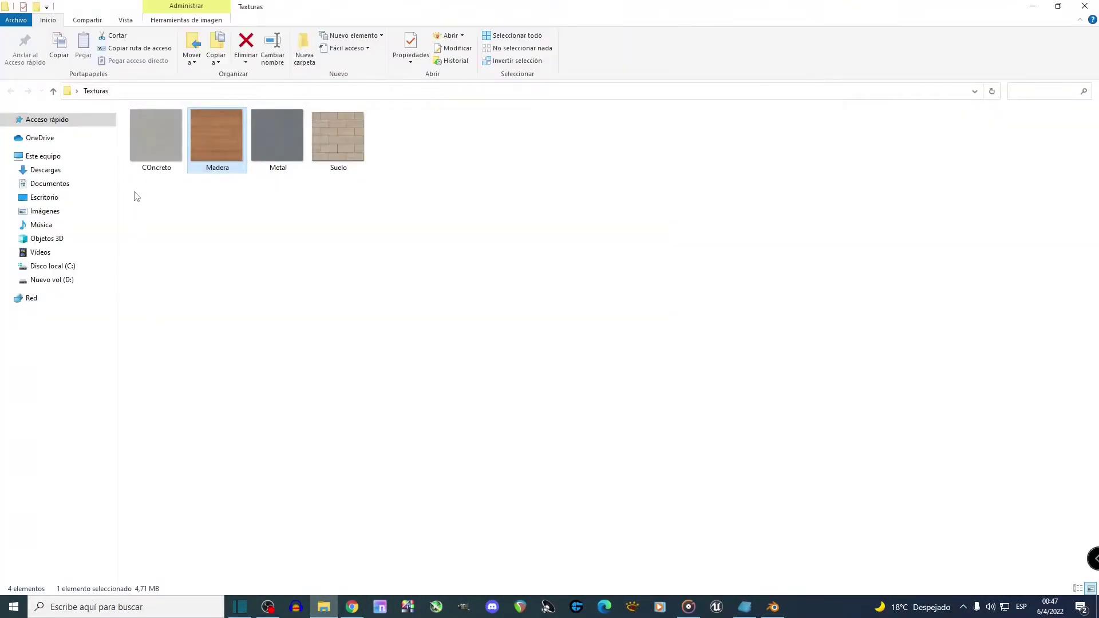
View the Madera image from the Texturas folder, and browse the bare metal and bare concrete textures on textures.com in the browser
double_click(218, 166)
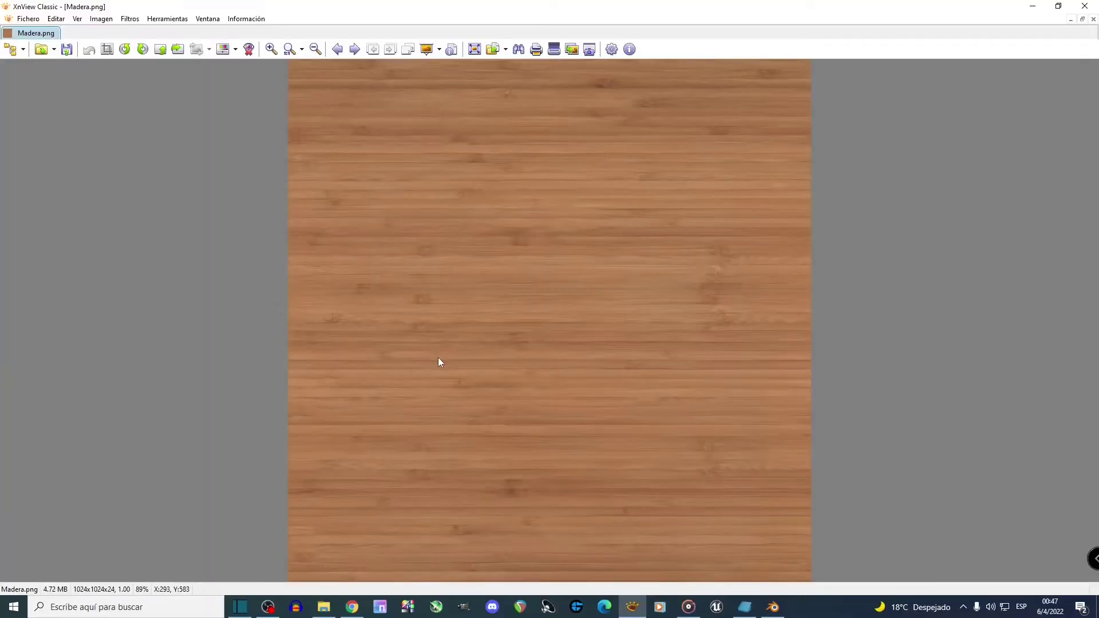
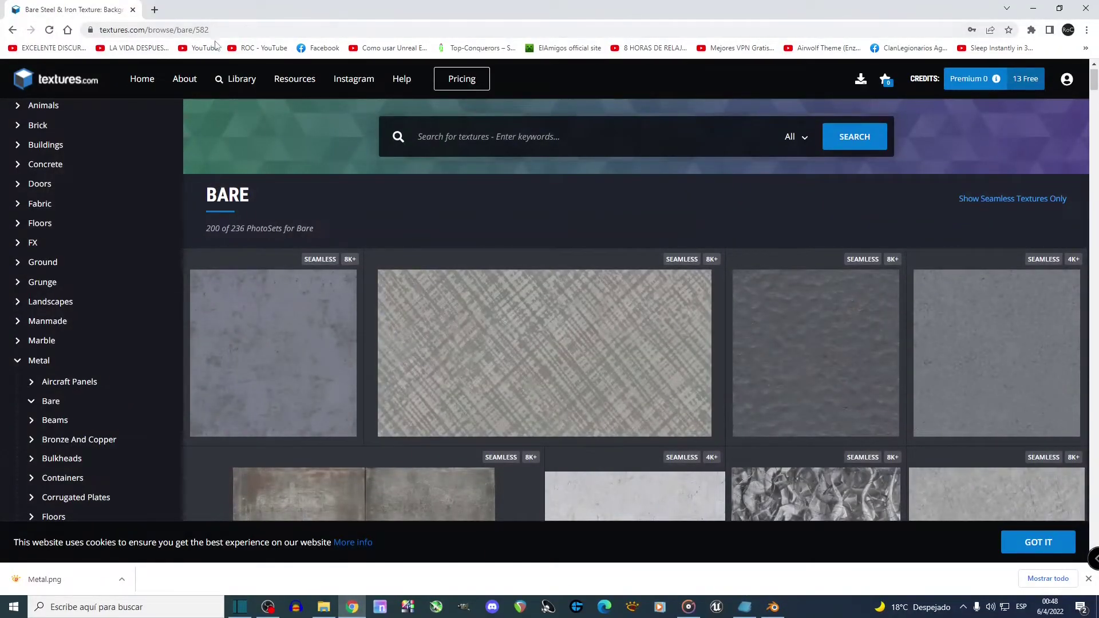
scroll(339, 353, "down", 5)
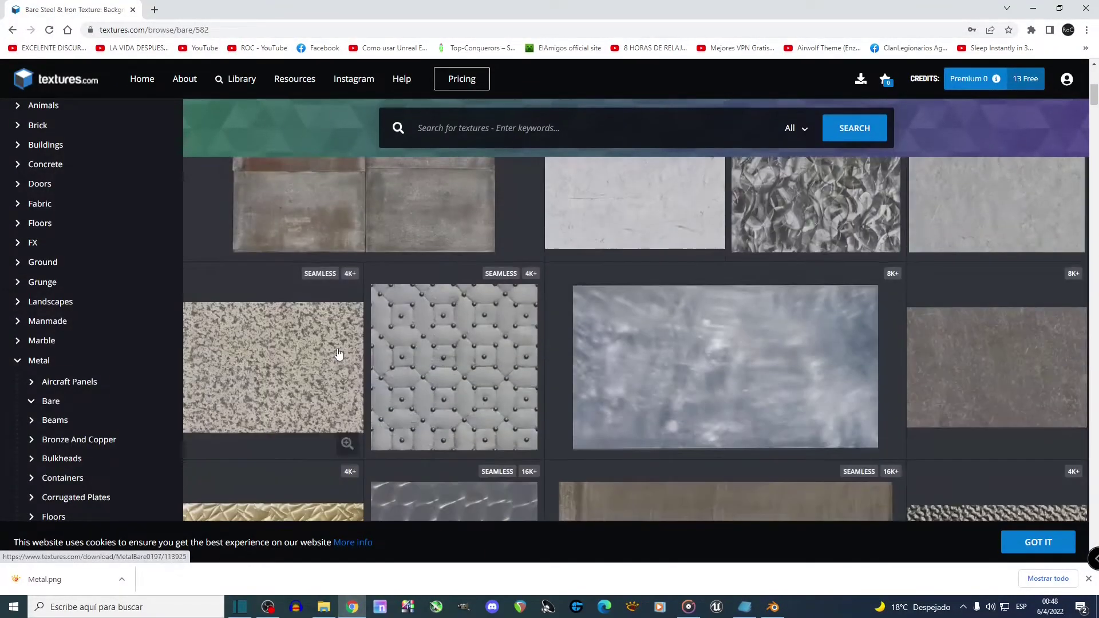
scroll(338, 354, "up", 5)
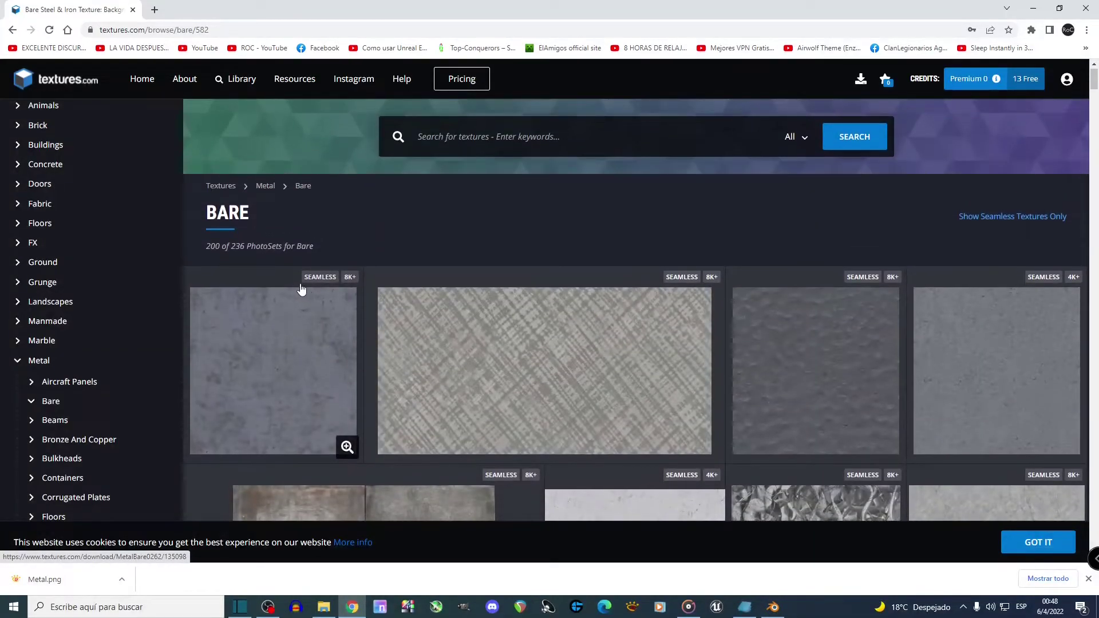
scroll(111, 365, "up", 5)
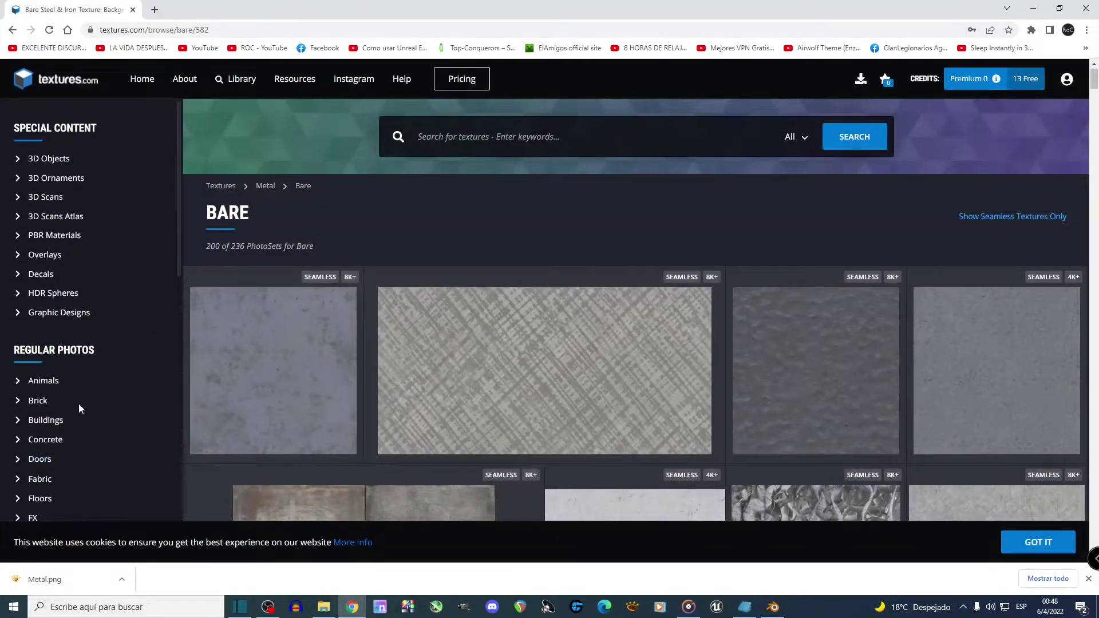
scroll(81, 402, "down", 5)
scroll(81, 395, "up", 2)
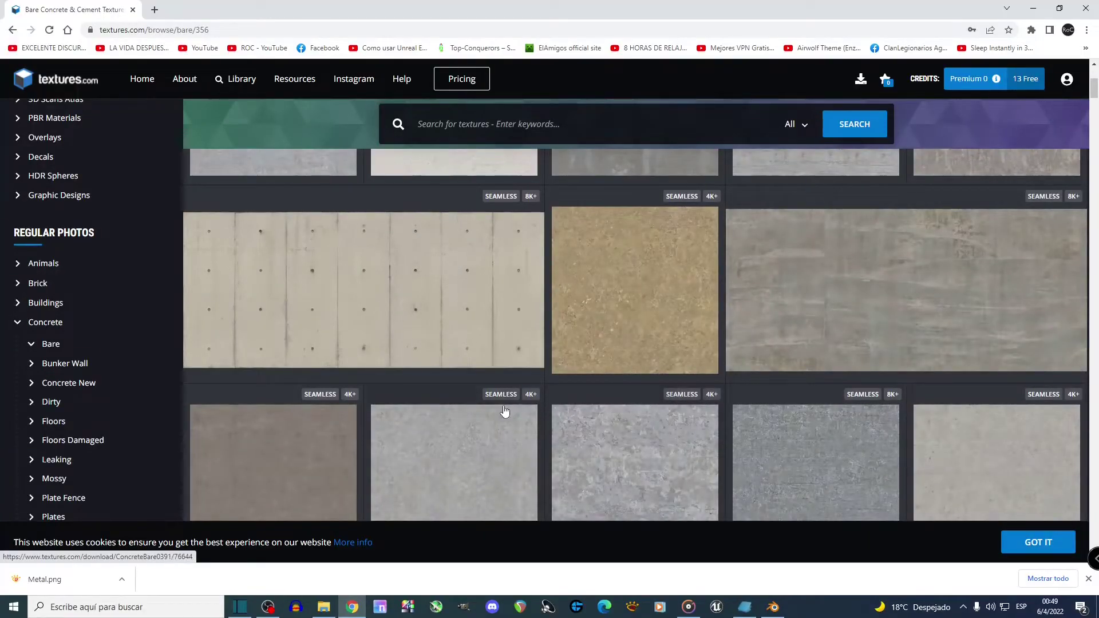
scroll(508, 385, "down", 2)
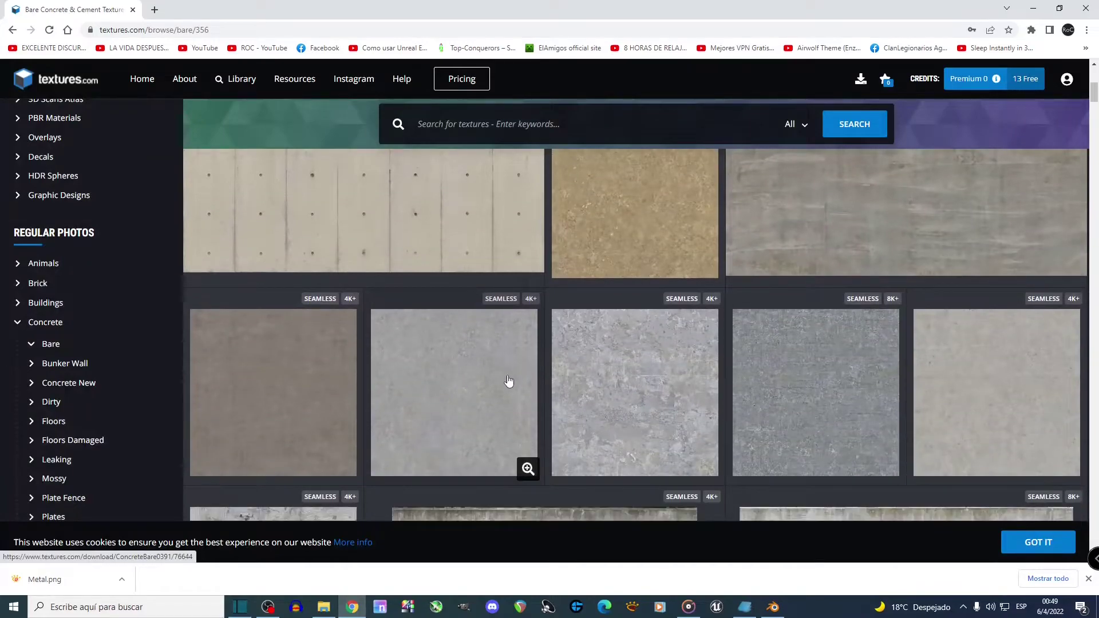
scroll(509, 382, "down", 2)
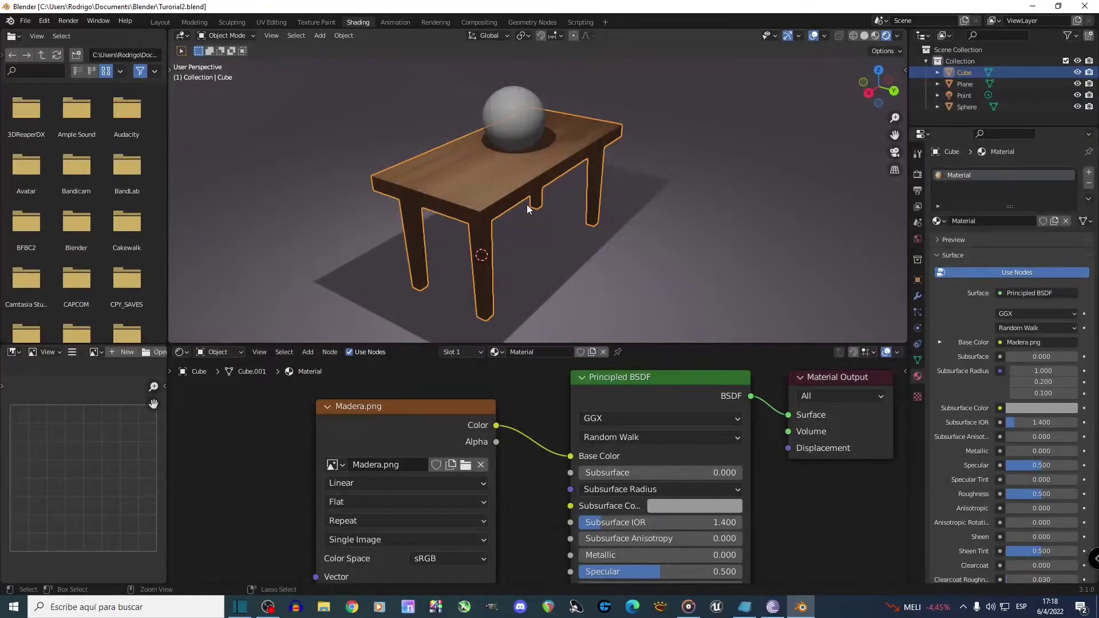
Back in Blender, inspect the wood texture on the table's top, edges and legs from several sides
key("ctrl+space")
middle_click_drag(561, 325, 457, 288)
scroll(628, 298, "up", 5)
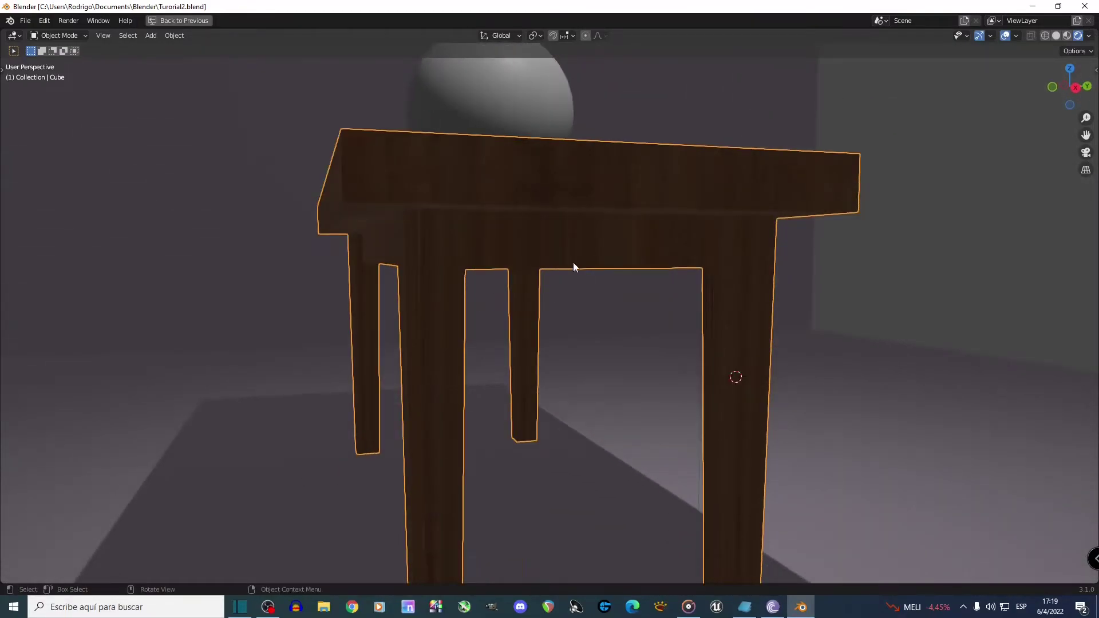
middle_click_drag(743, 299, 514, 345)
key("ctrl+space")
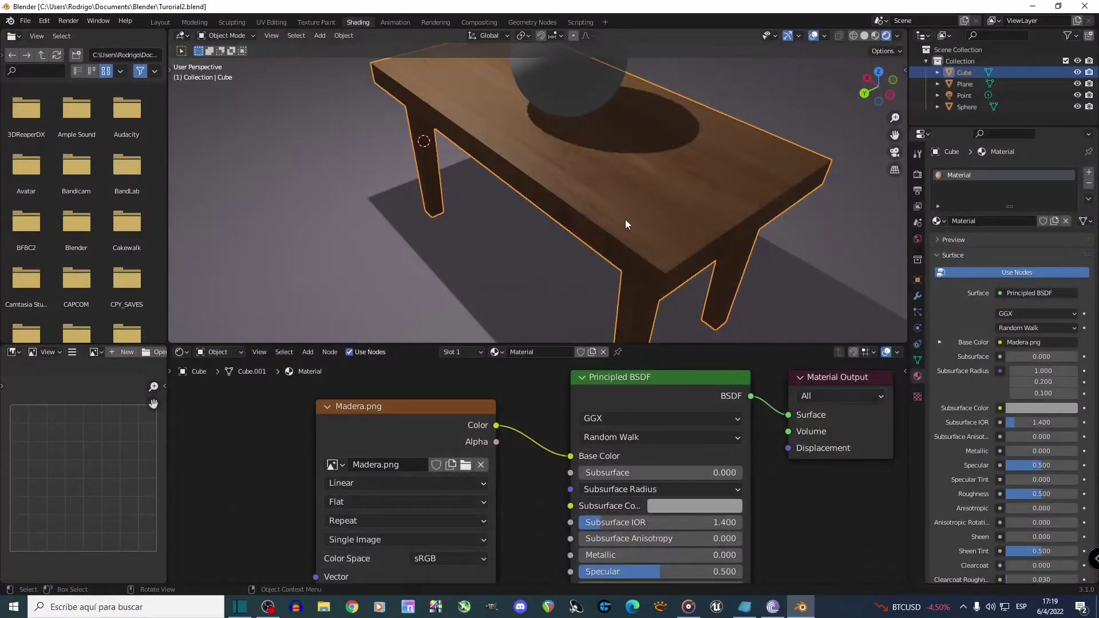
scroll(635, 212, "down", 4)
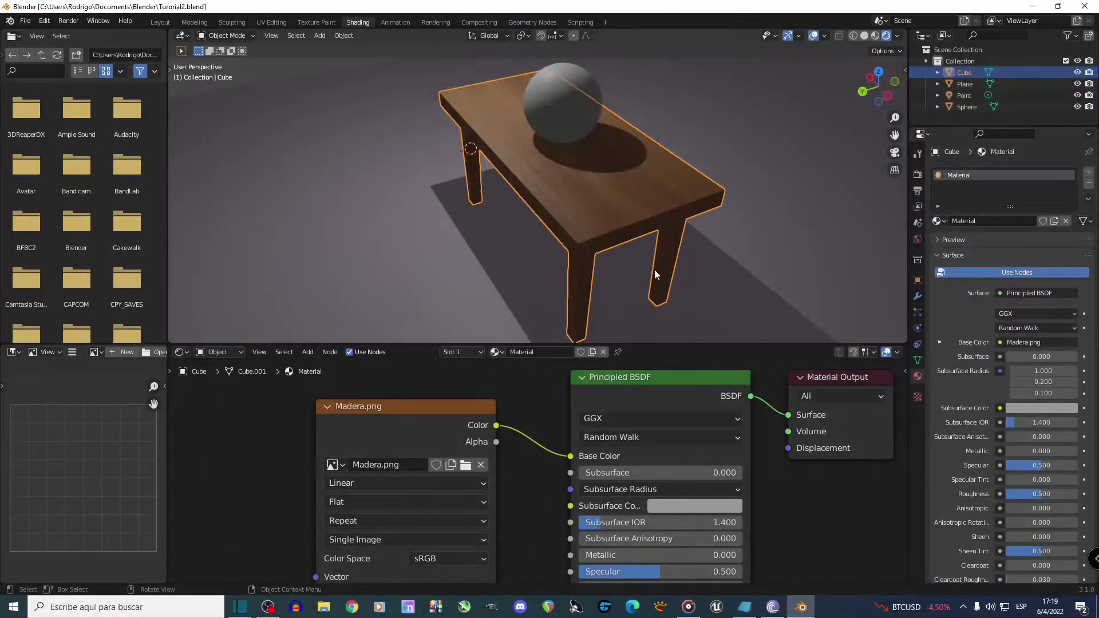
middle_click_drag(638, 232, 550, 179)
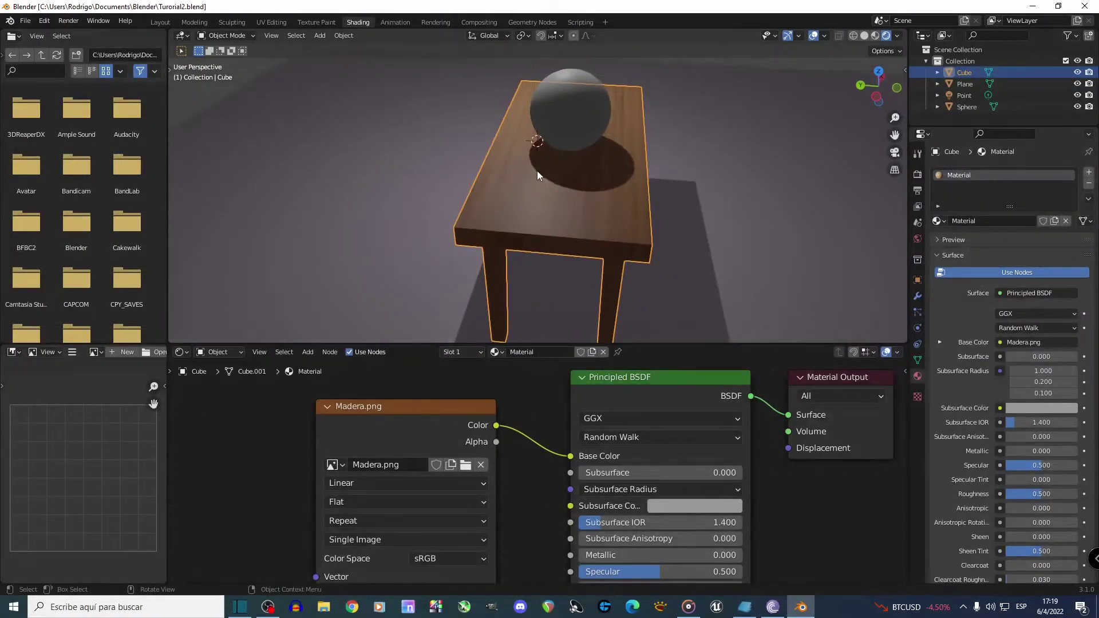
Open the UV Editing workspace and show its 3D viewport in rendered shading
left_click(263, 23)
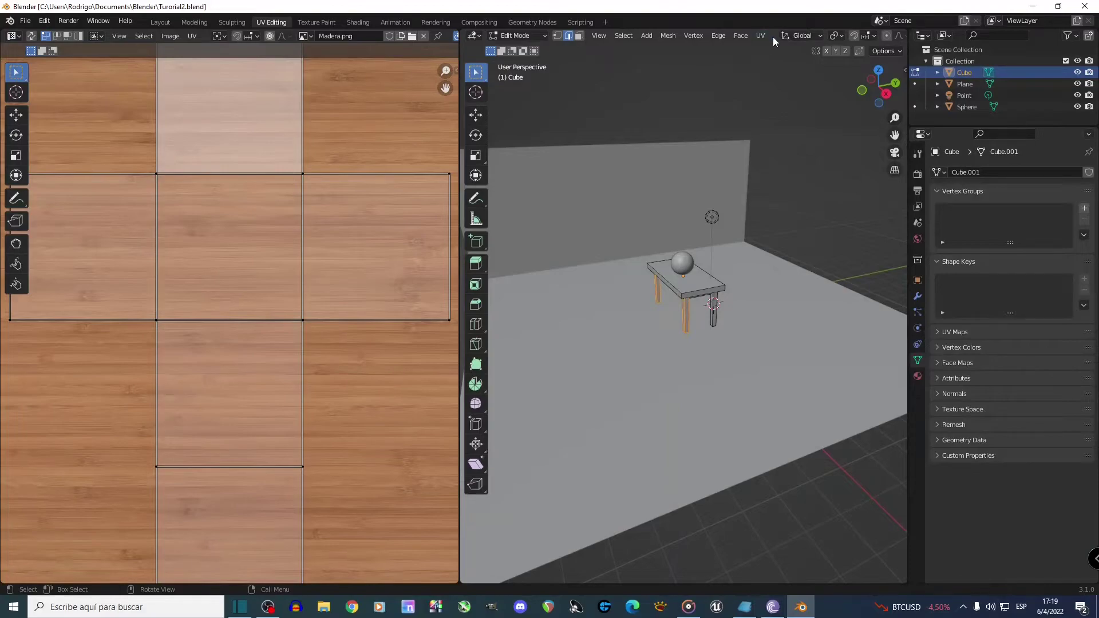
scroll(773, 37, "down", 5)
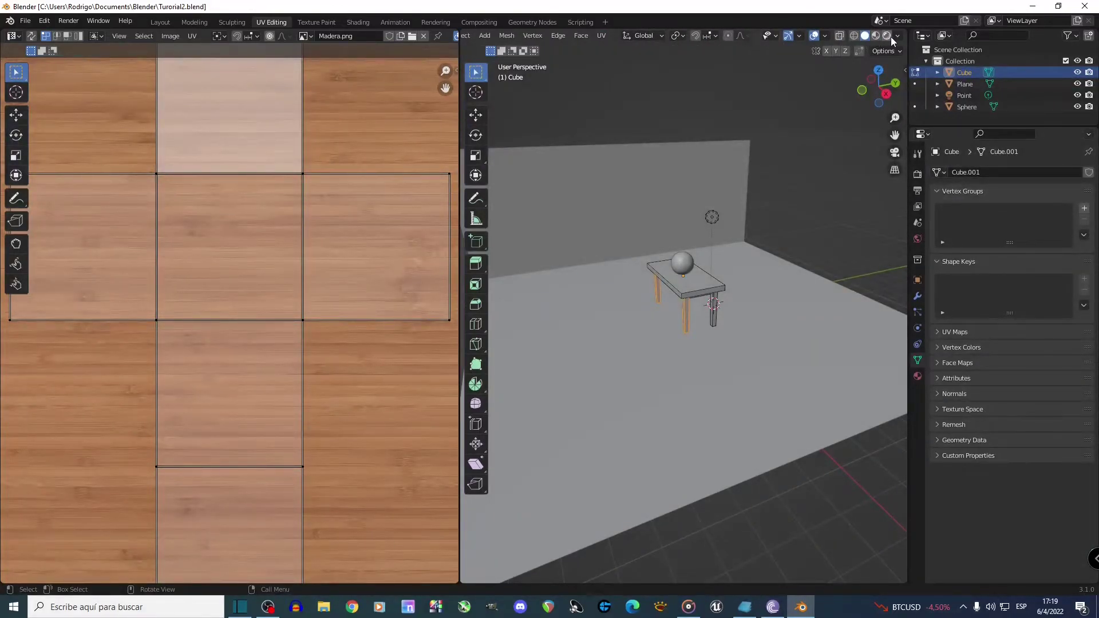
left_click(886, 35)
scroll(721, 268, "up", 6)
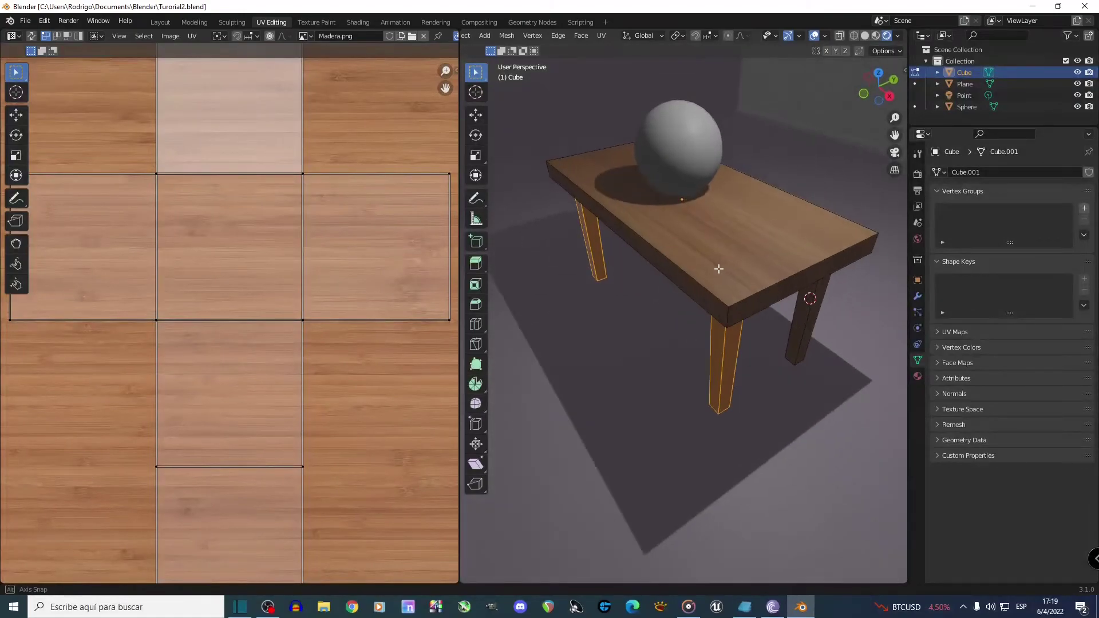
scroll(721, 268, "down", 4)
Return to Object Mode and hide the sphere on the table
key("Tab")
mouse_move(709, 264)
middle_mouse_down()
mouse_move(723, 263)
mouse_move(710, 248)
mouse_move(699, 253)
middle_mouse_up()
scroll(709, 247, "down", 2)
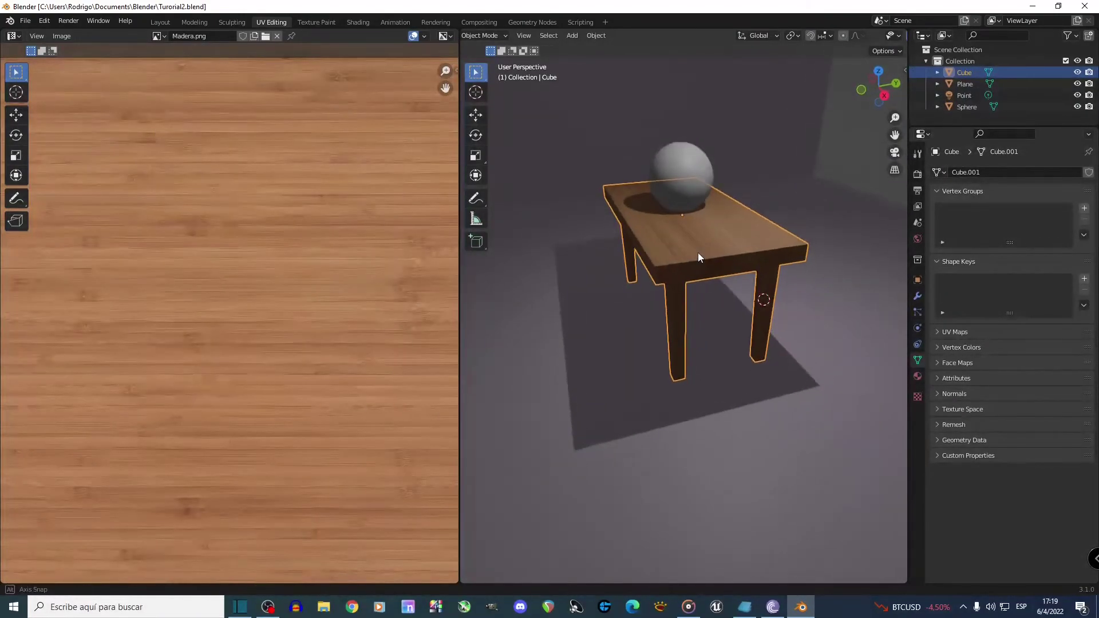
left_click(691, 159)
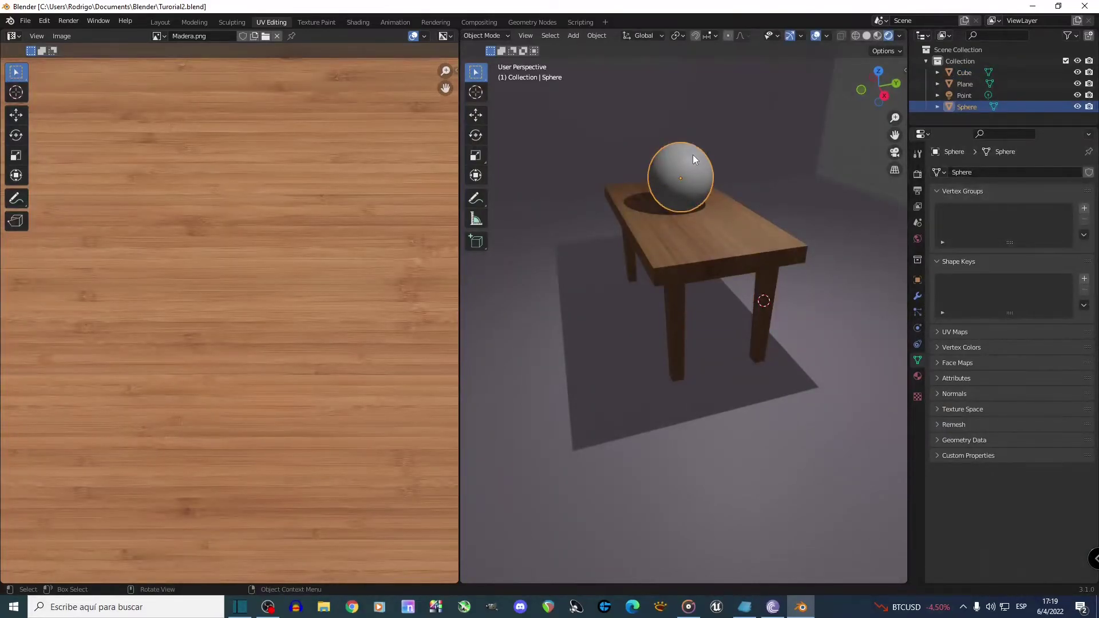
key("h")
middle_click_drag(693, 154, 735, 190)
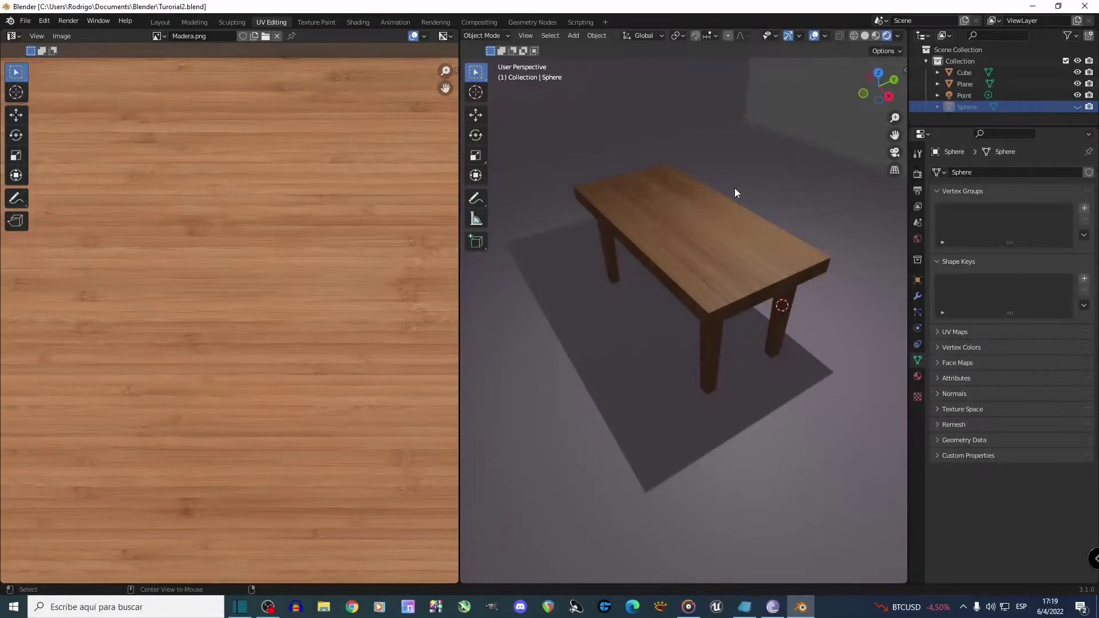
key("alt+h")
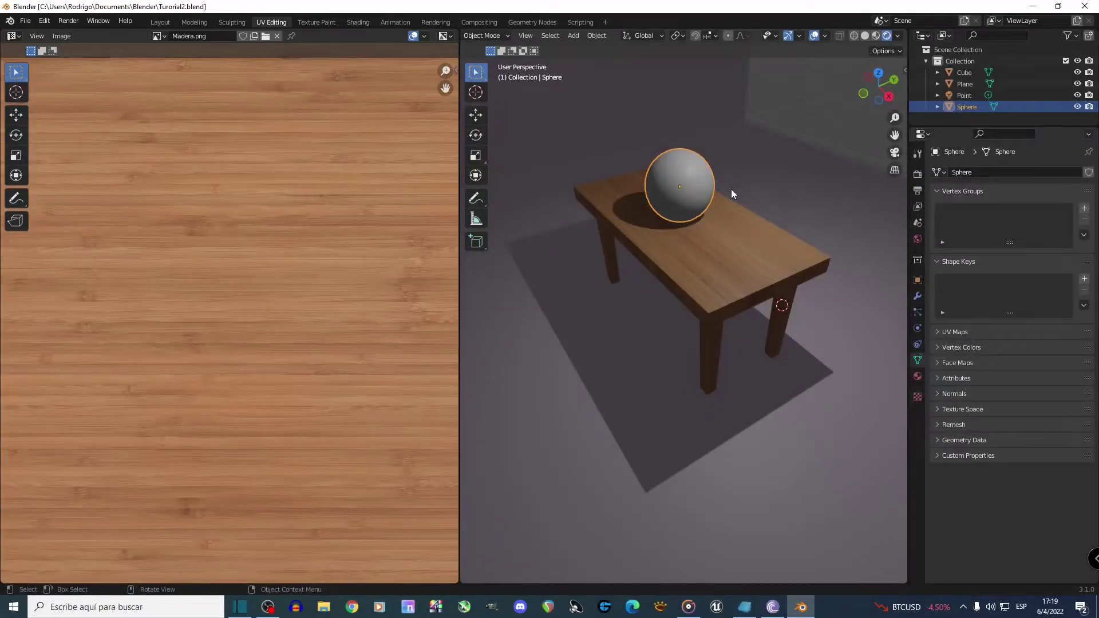
key("h")
Hide the floor-and-walls plane
scroll(664, 166, "down", 4)
left_click(664, 166)
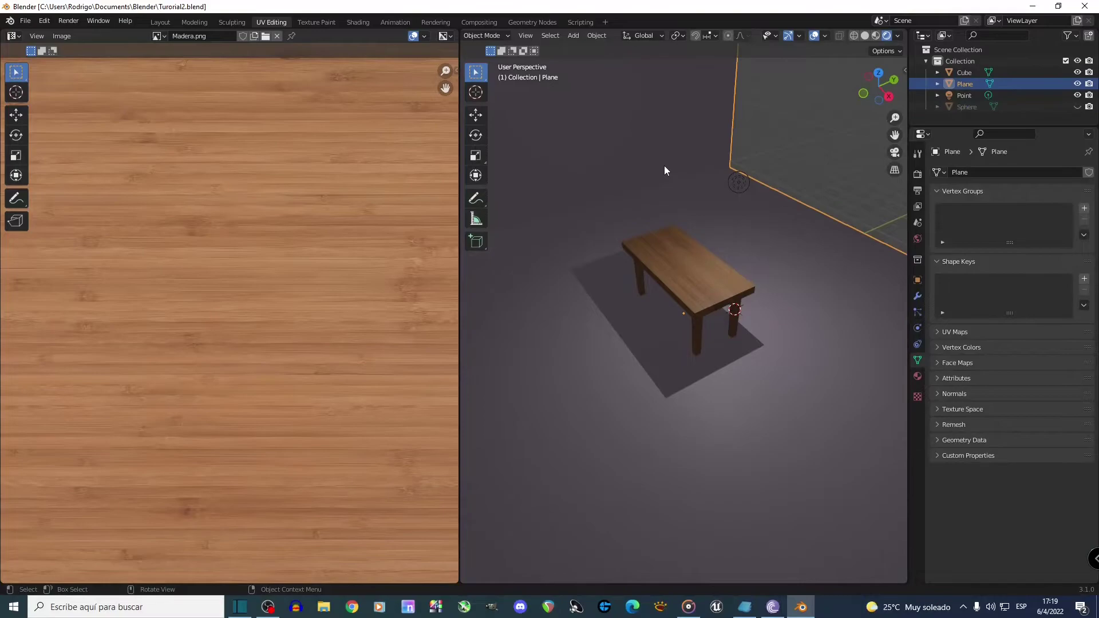
key("h")
Select the table and enter Edit Mode on its mesh
scroll(667, 172, "up", 5)
left_click(704, 218)
mouse_move(724, 231)
middle_mouse_down()
mouse_move(693, 213)
mouse_move(718, 226)
middle_mouse_up()
scroll(694, 212, "up", 7)
scroll(693, 212, "down", 4)
key("Tab")
scroll(717, 225, "down", 8)
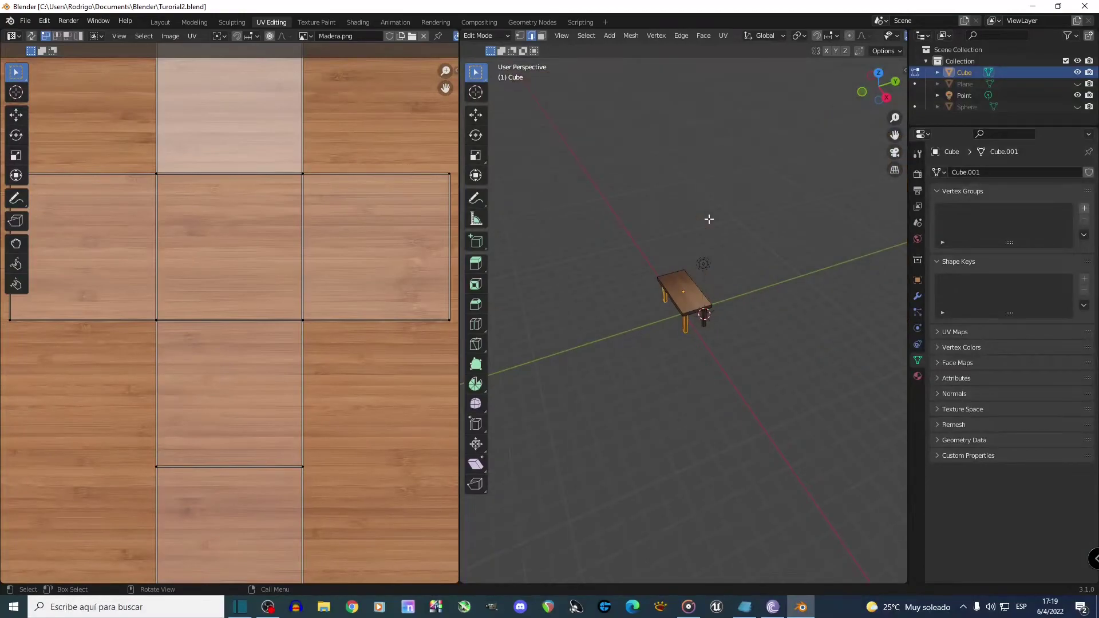
scroll(833, 39, "down", 5)
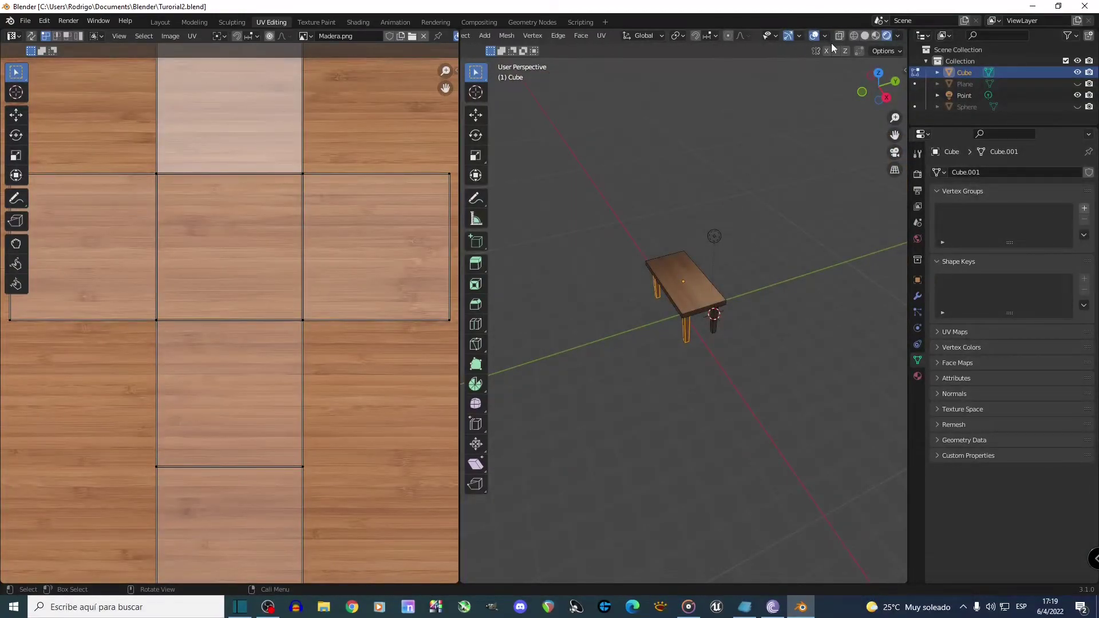
Turn on X-ray and box-select the table's entire mesh, including the geometry hidden behind other faces
left_click(839, 38)
key("b")
left_click_drag(779, 201, 594, 371)
middle_click_drag(589, 375, 621, 328)
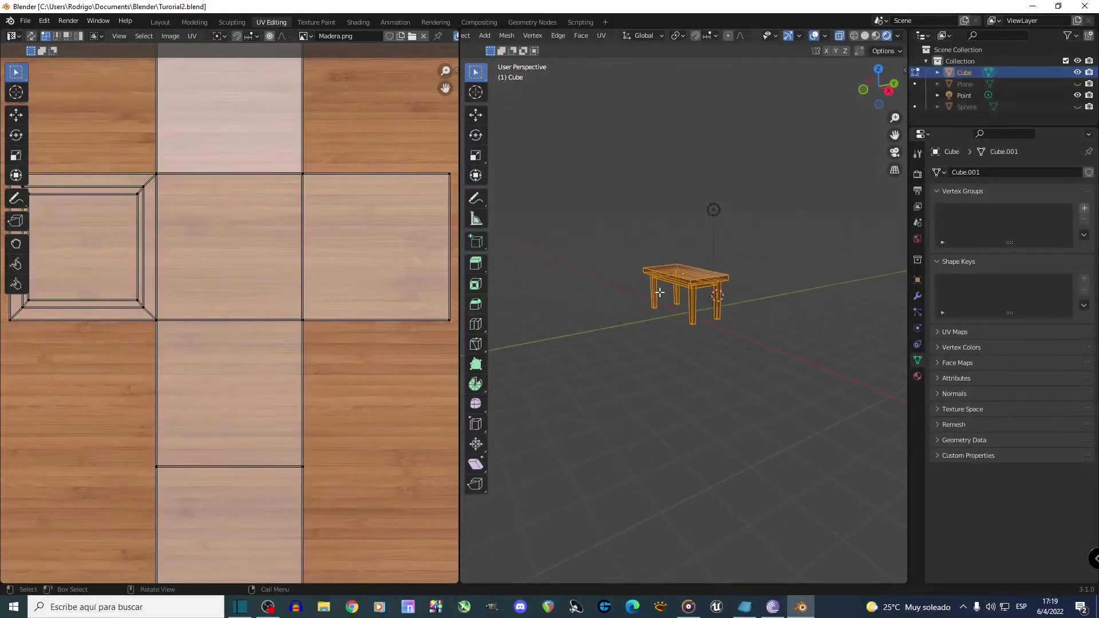
Unwrap the UVs of the whole selected table mesh with the Unwrap operation
scroll(324, 237, "down", 4)
scroll(170, 334, "up", 1)
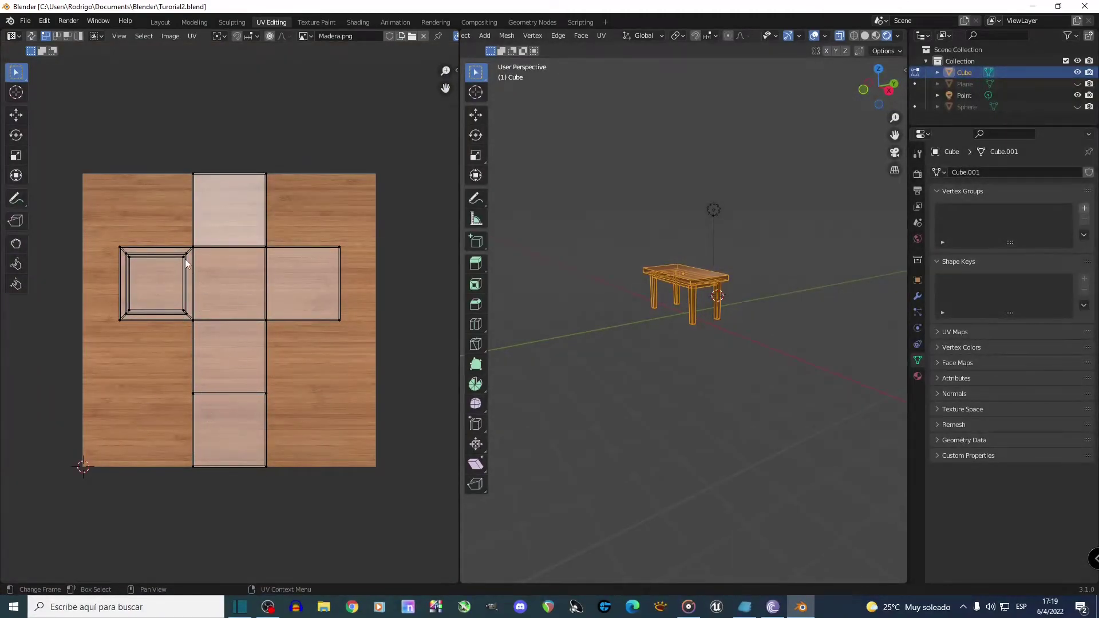
scroll(651, 314, "up", 4)
middle_click_drag(704, 294, 705, 335)
scroll(705, 335, "up", 2)
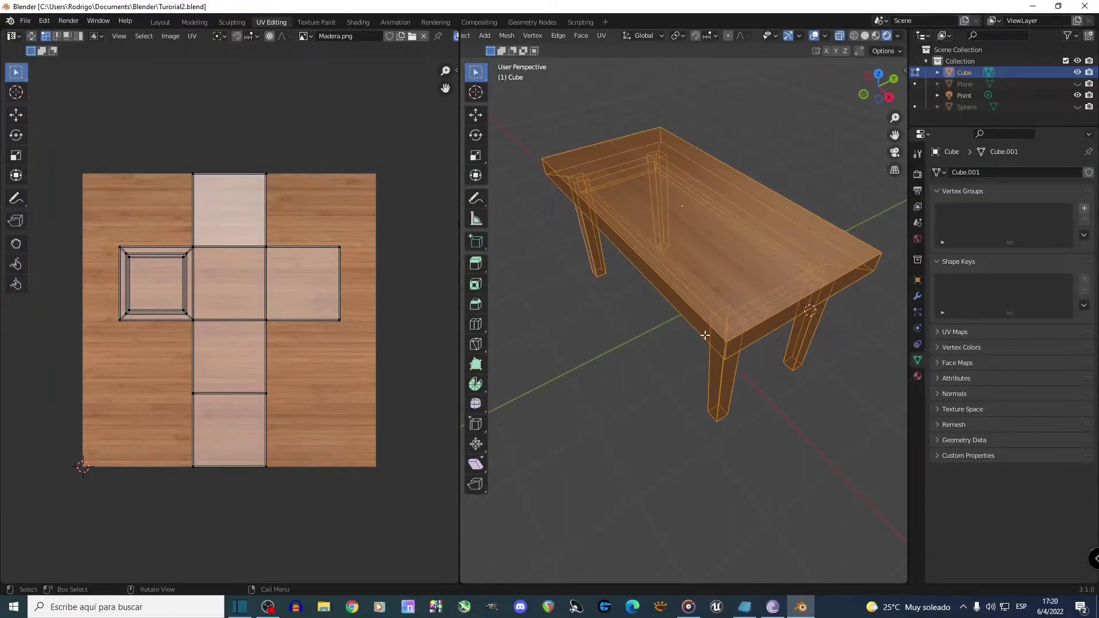
key("u")
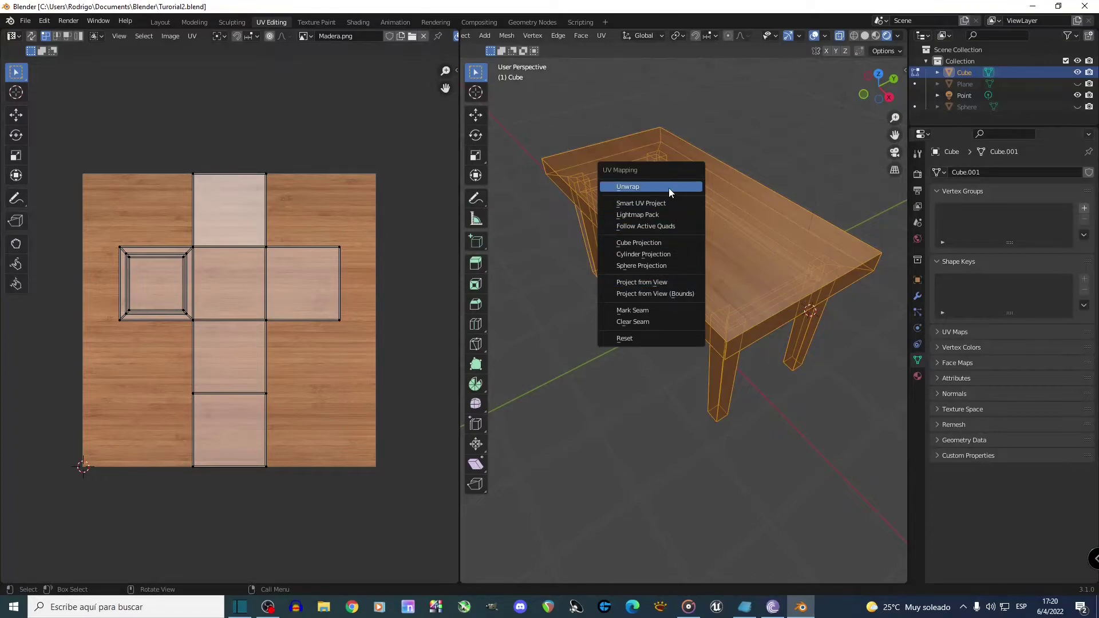
left_click(638, 182)
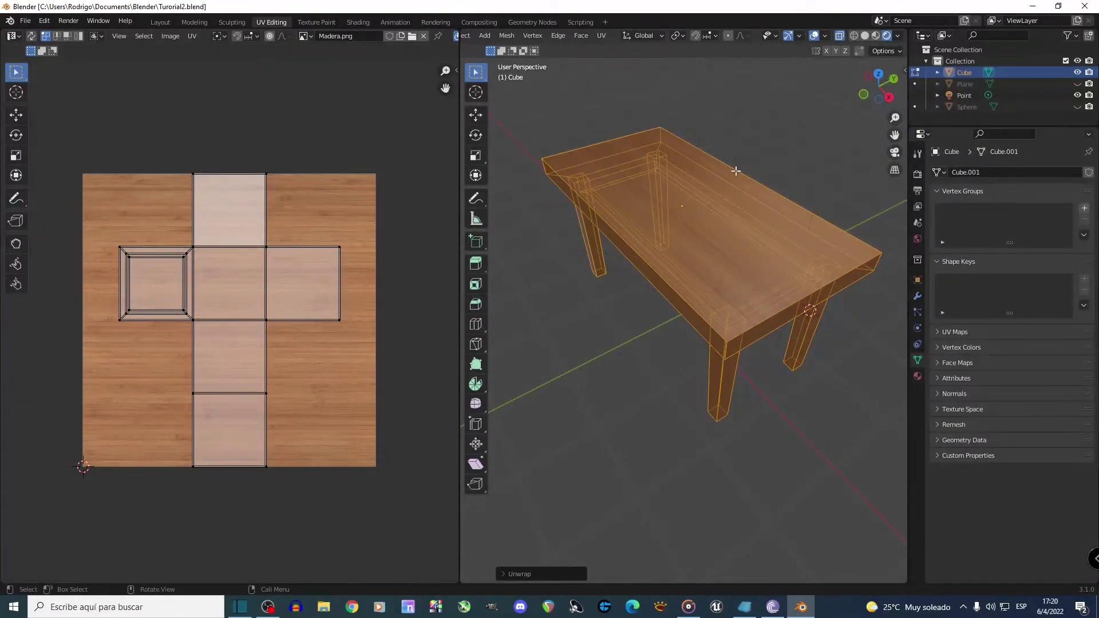
Turn off X-ray, select only the tabletop's upper face and project its UVs from the top view
key("alt+z")
middle_click_drag(736, 209, 697, 225)
key("alt+a")
left_click(688, 218)
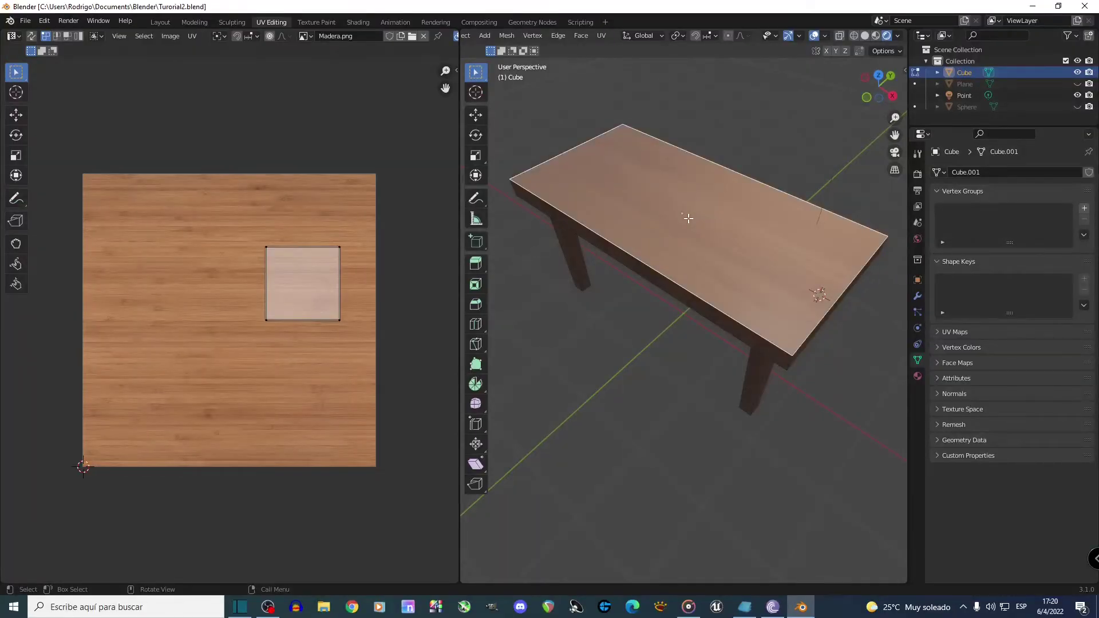
key("KP_7")
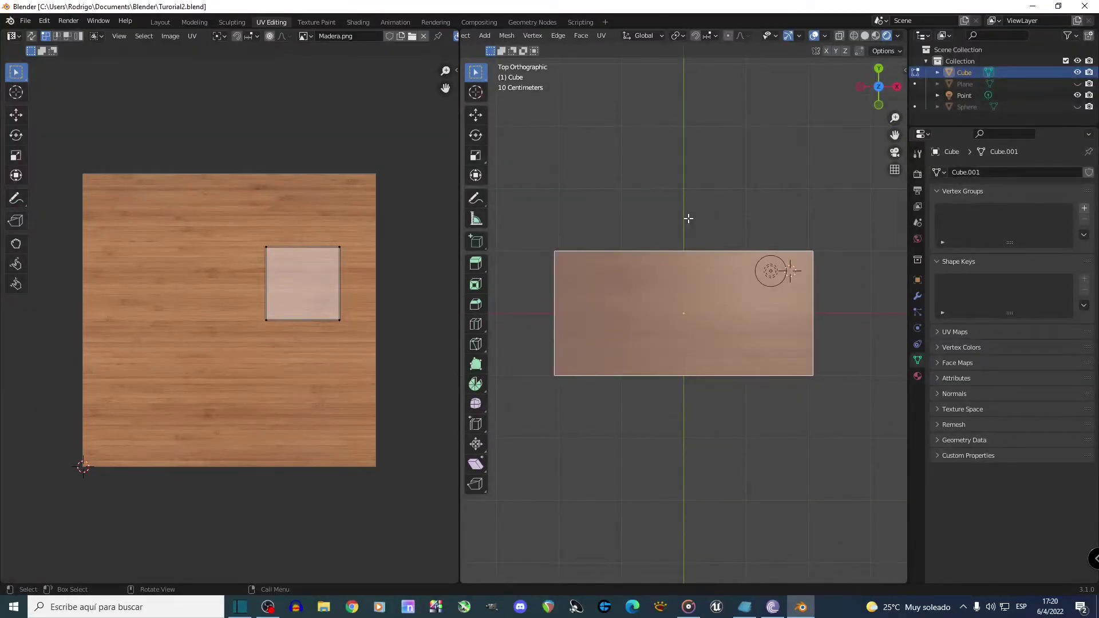
key("u")
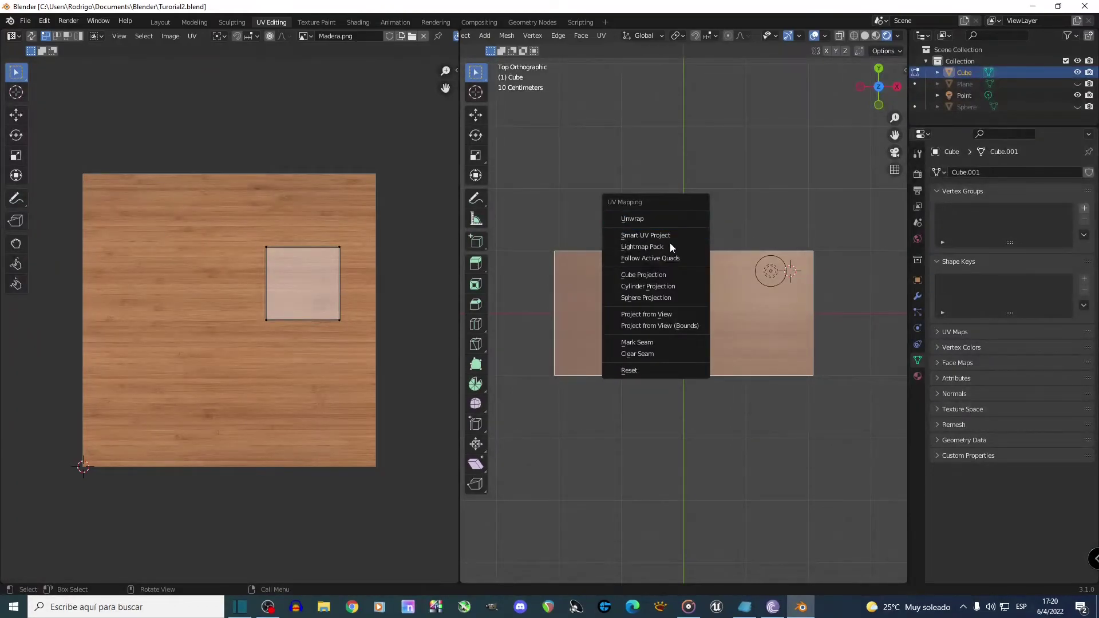
left_click(639, 315)
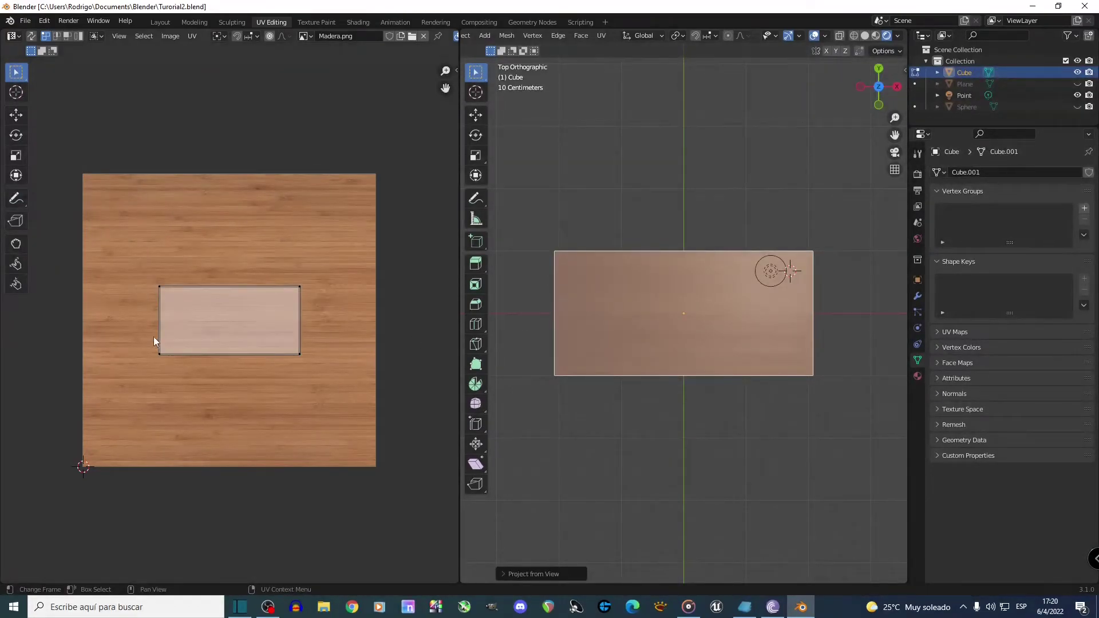
middle_click_drag(678, 330, 724, 252)
key("Tab")
key("Tab")
key("Tab")
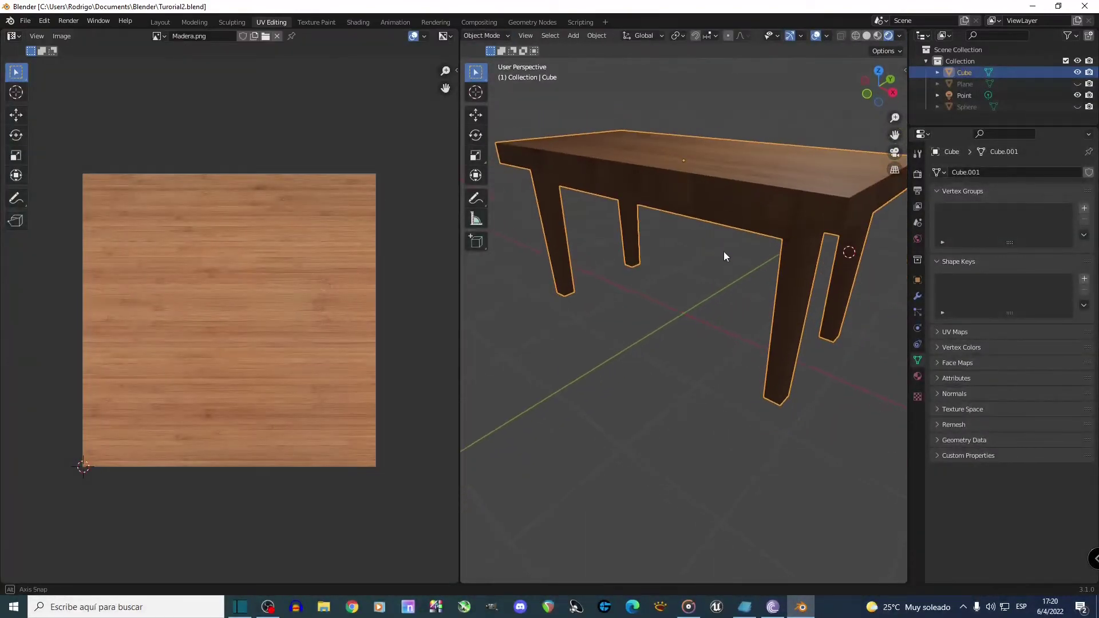
Select the two long edge faces of the tabletop and project their UVs from the front view
key("Tab")
left_click(638, 188)
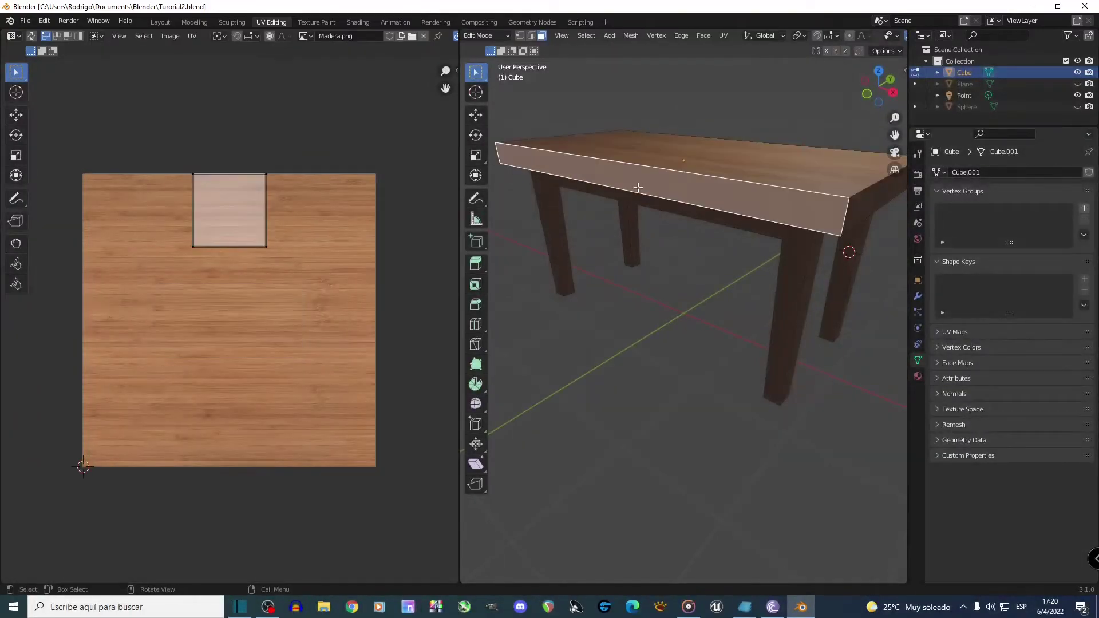
middle_click_drag(745, 268, 733, 179)
left_click(728, 173, "shift")
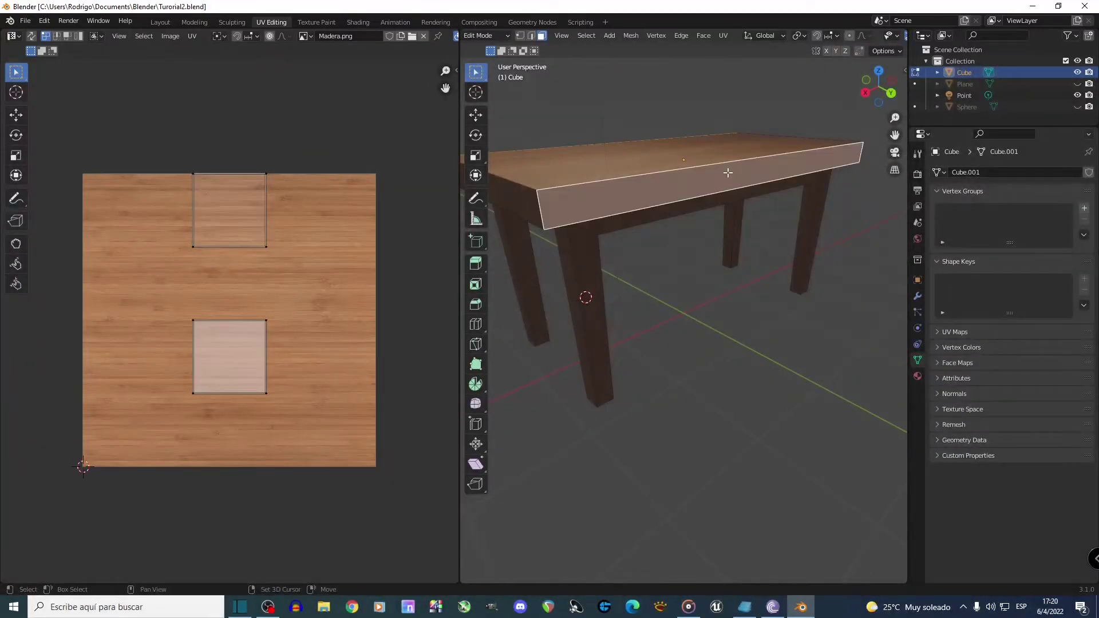
key("KP_1")
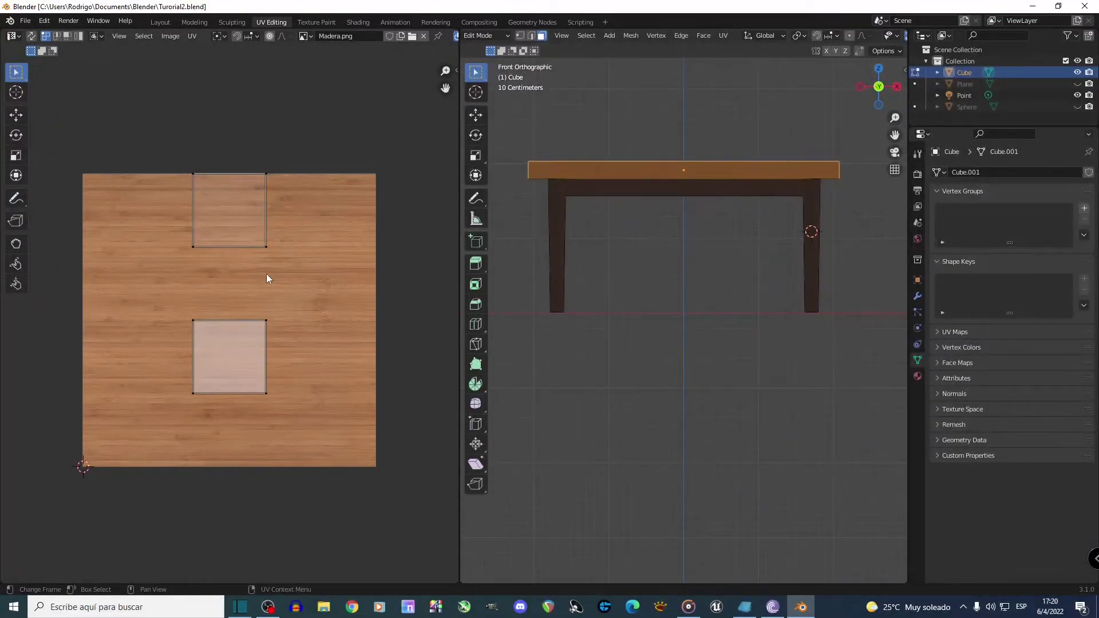
key("u")
left_click(600, 224)
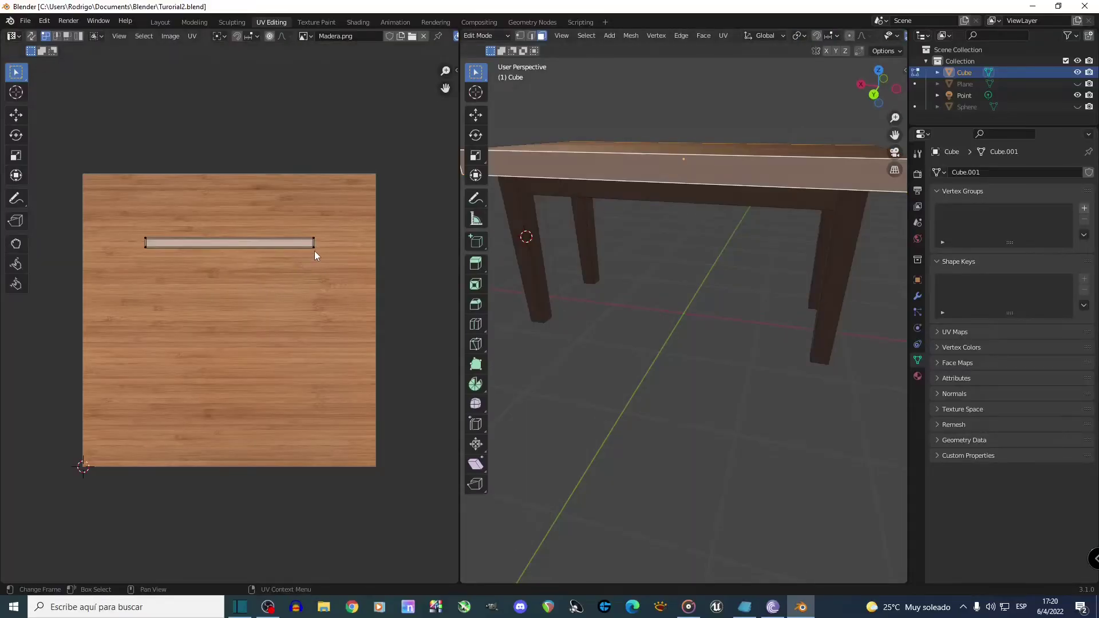
Move the UV island of one long tabletop edge down along Y so it sits apart from the other
key("a")
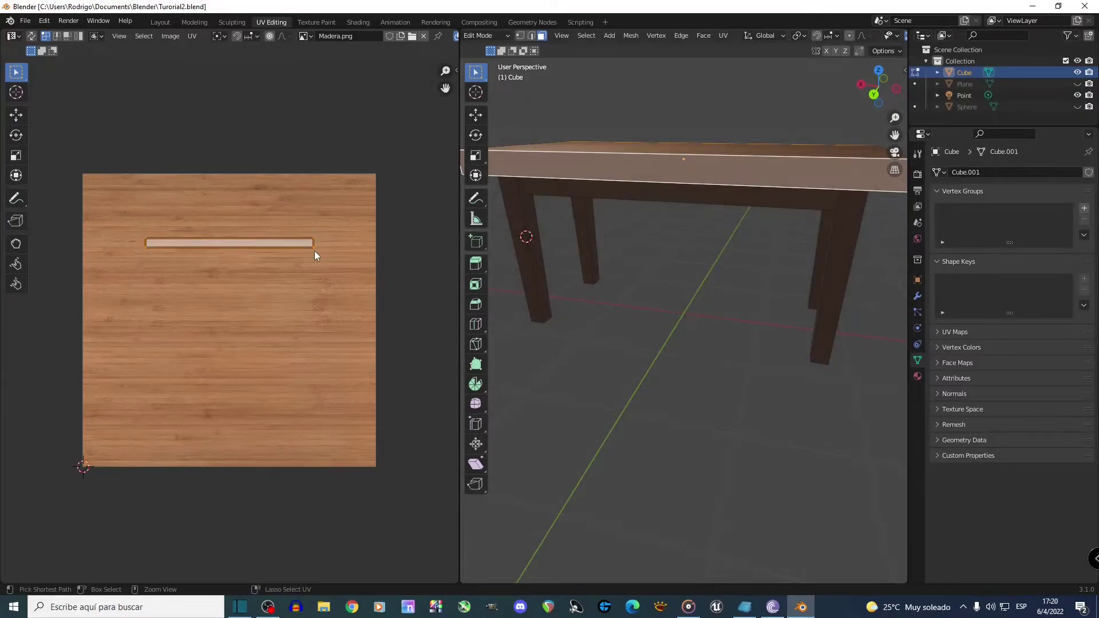
key("g")
key("y")
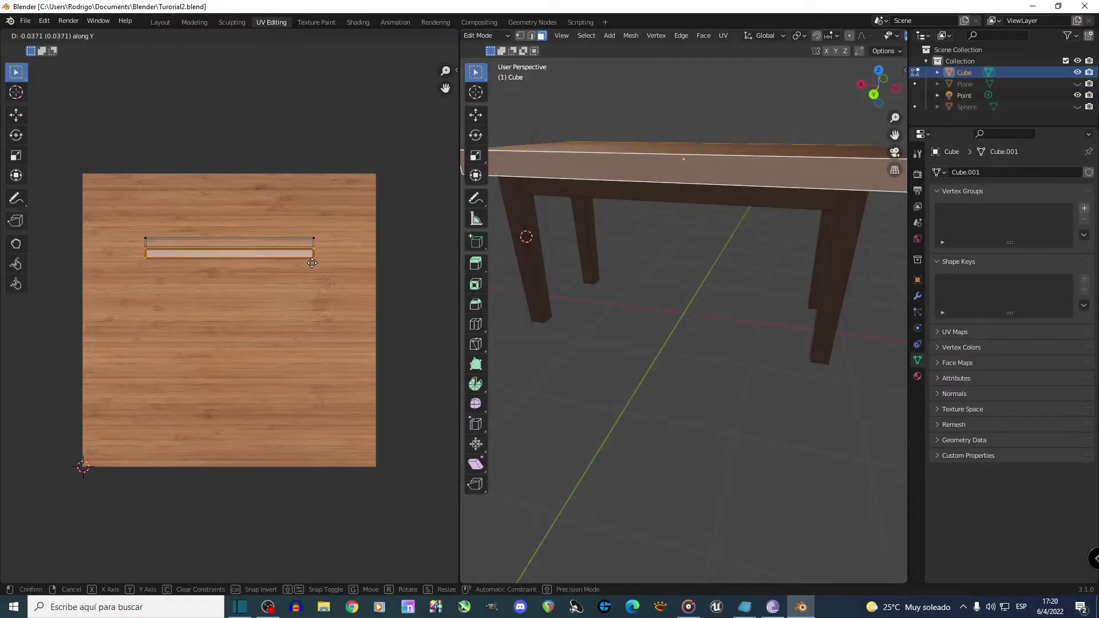
left_click(311, 263)
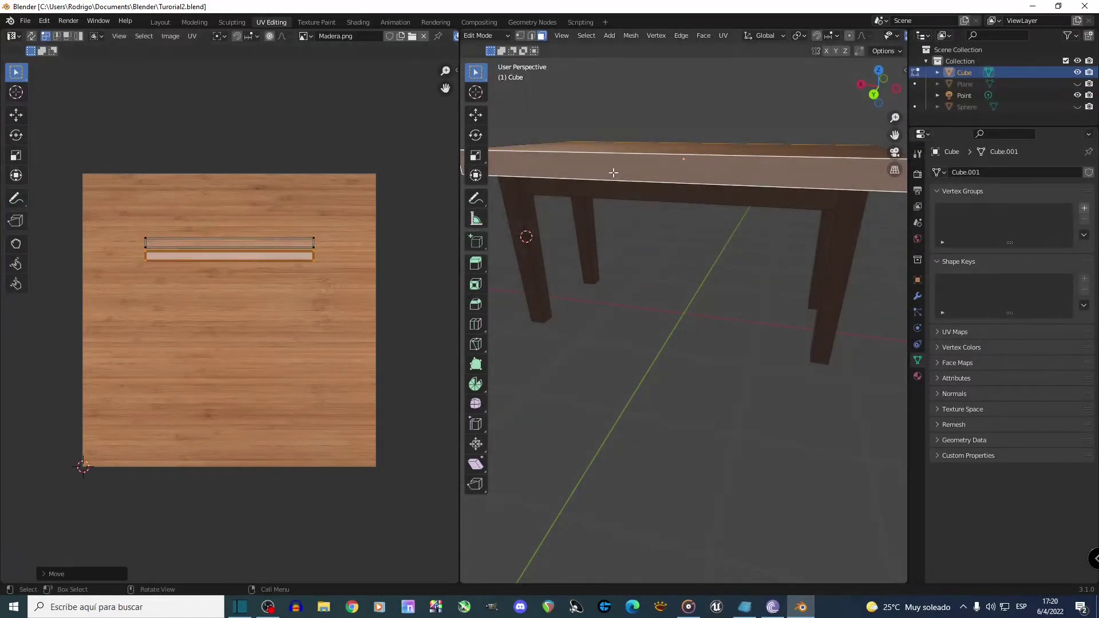
Project the UVs of the tabletop's two short edge faces from the right view and move one island aside
middle_click_drag(741, 202, 645, 206)
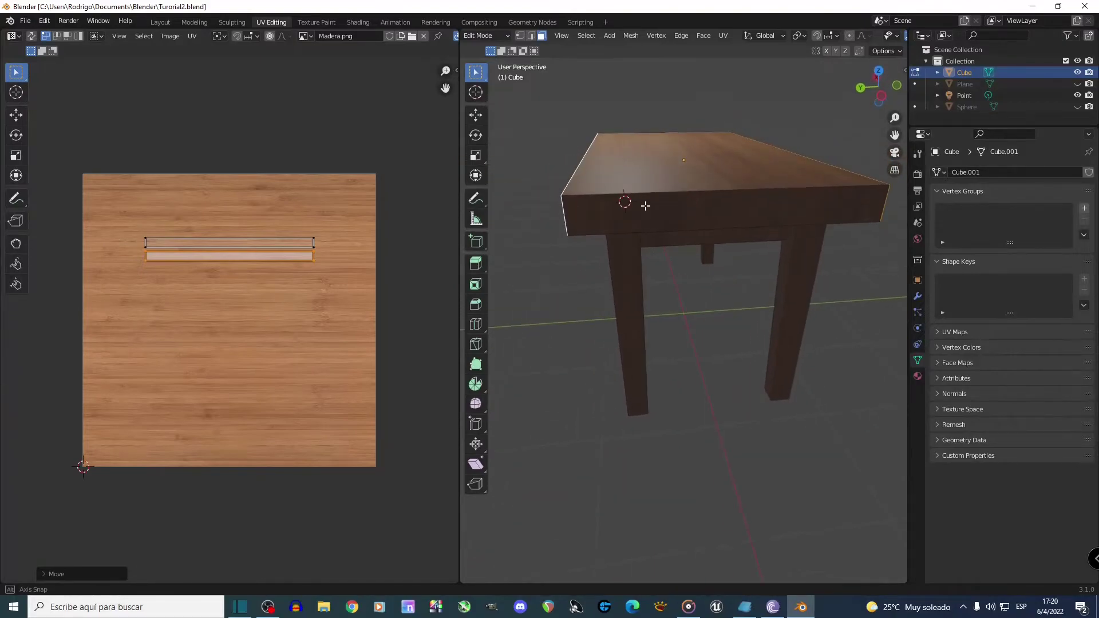
left_click(720, 214)
middle_click_drag(645, 277, 709, 216)
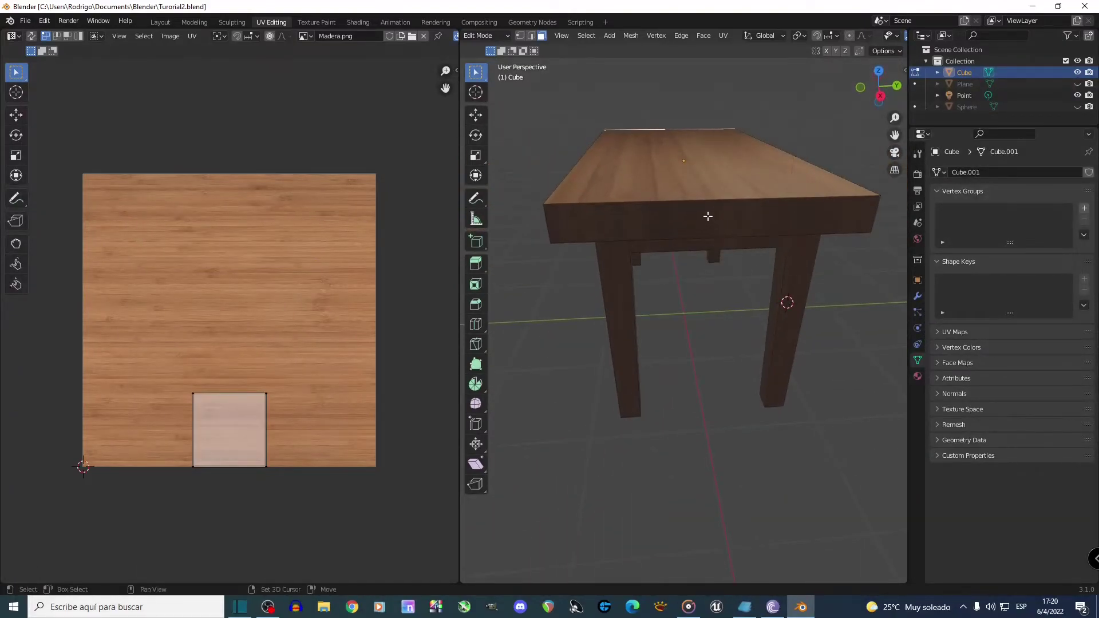
left_click(707, 216)
key("KP_1")
key("KP_3")
key("u")
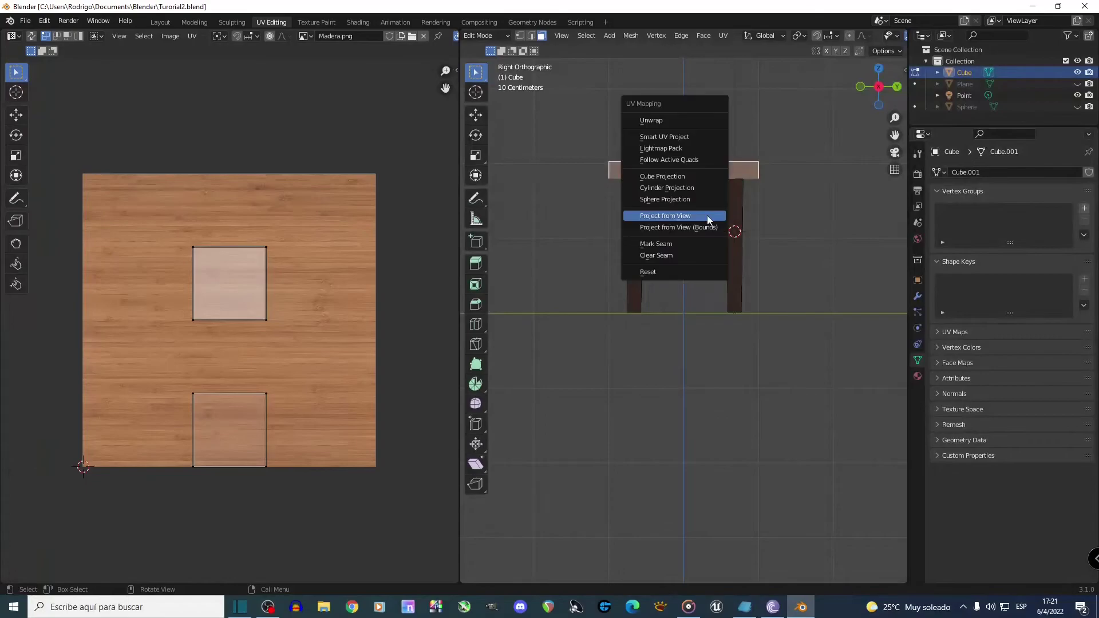
left_click(708, 216)
key("a")
key("g")
left_click(272, 261)
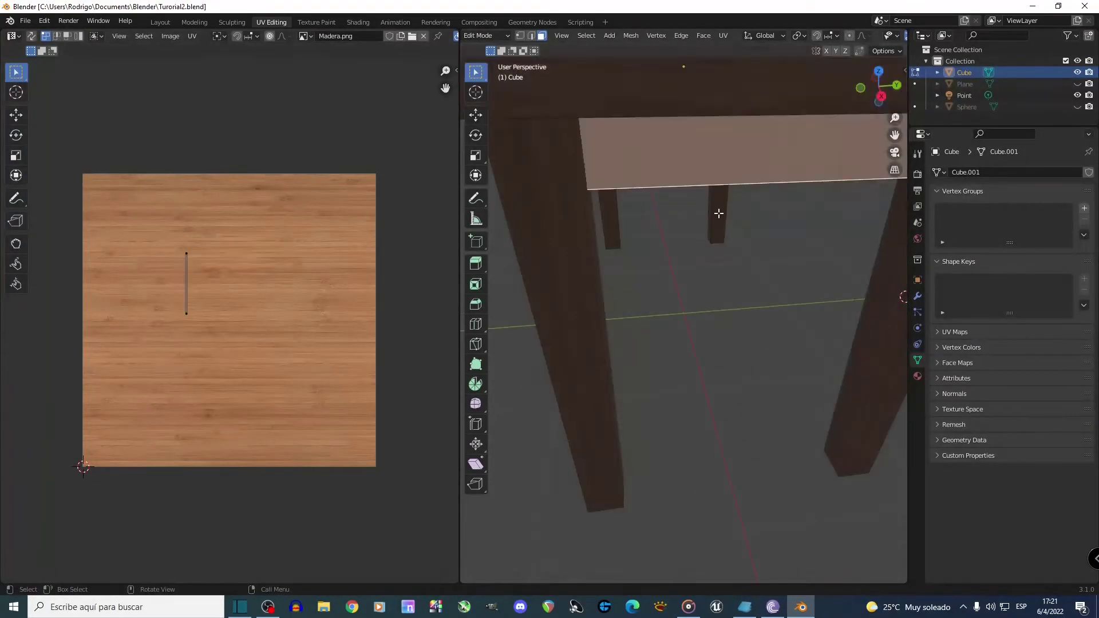
Add further faces to the short apron face under the tabletop and project their UVs from the right view
middle_click_drag(658, 235, 609, 229)
left_click(676, 209, "shift")
left_click(601, 225, "shift")
key("KP_3")
key("u")
left_click(611, 252)
Select the long apron faces under the tabletop and project their UVs from the front view
middle_click_drag(652, 197, 727, 137)
left_click(636, 181, "shift")
left_click(704, 134, "shift")
left_click(687, 169, "shift")
key("KP_1")
key("u")
left_click(734, 242)
key("Tab")
middle_click_drag(733, 243, 681, 252)
Select two faces of a table leg in Edit Mode and project their UVs from the left view
key("Tab")
left_click(578, 240)
middle_click_drag(578, 240, 588, 288)
left_click(654, 241, "shift")
key("KP_3")
key("ctrl+KP_3")
key("u")
left_click(680, 287)
Project leg faces' UVs from the front view, including a second pair of selected faces
key("KP_1")
key("u")
left_click(778, 319)
left_click(662, 280)
left_click(678, 278, "shift")
key("KP_1")
scroll(802, 297, "up", 2)
key("KP_1")
key("u")
left_click(849, 326)
Undo the last change and project the selected leg faces' UVs from the side view
key("KP_3")
key("i")
key("Escape")
key("ctrl+z")
key("u")
left_click(850, 325)
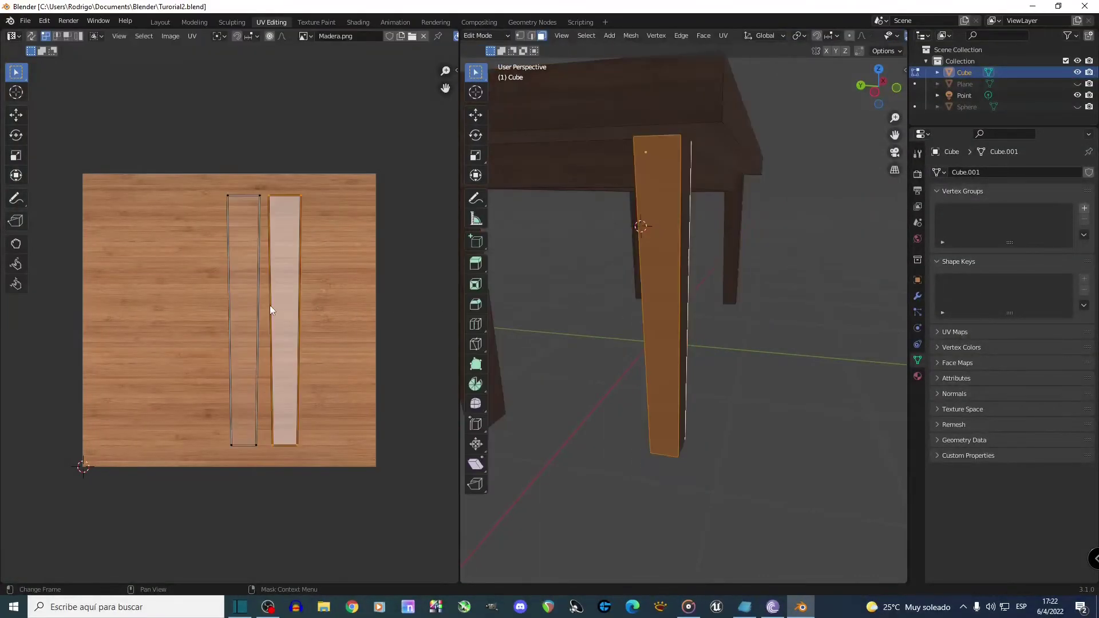
Box-select both leg UV islands and rotate them about 90 degrees so they lie along the wood grain
key("n")
key("n")
key("b")
left_click_drag(322, 193, 160, 474)
key("r")
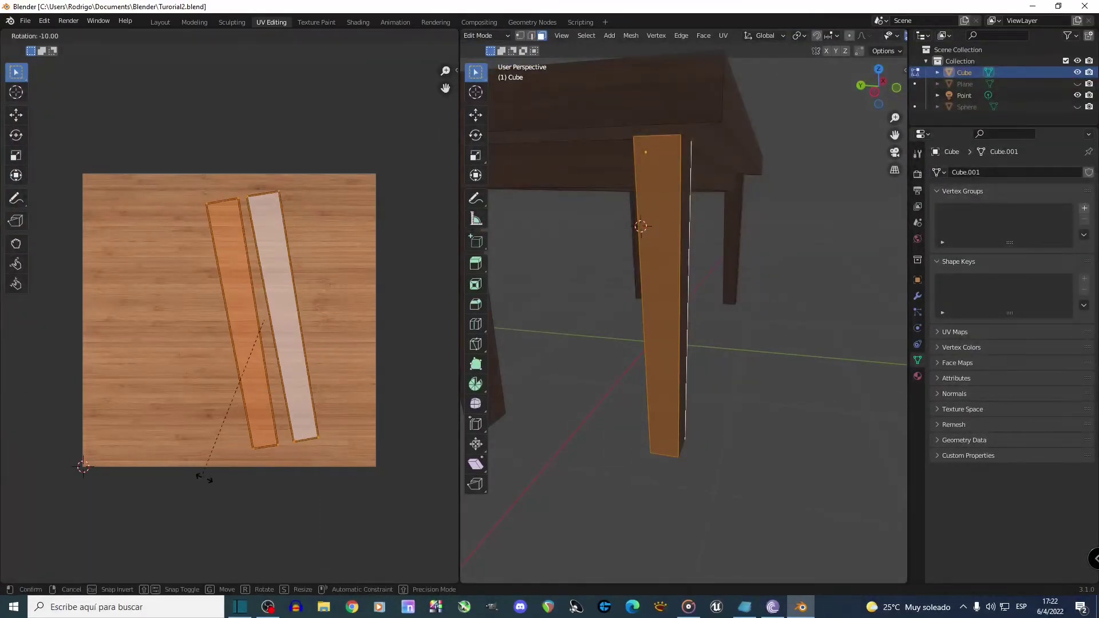
left_click(378, 389)
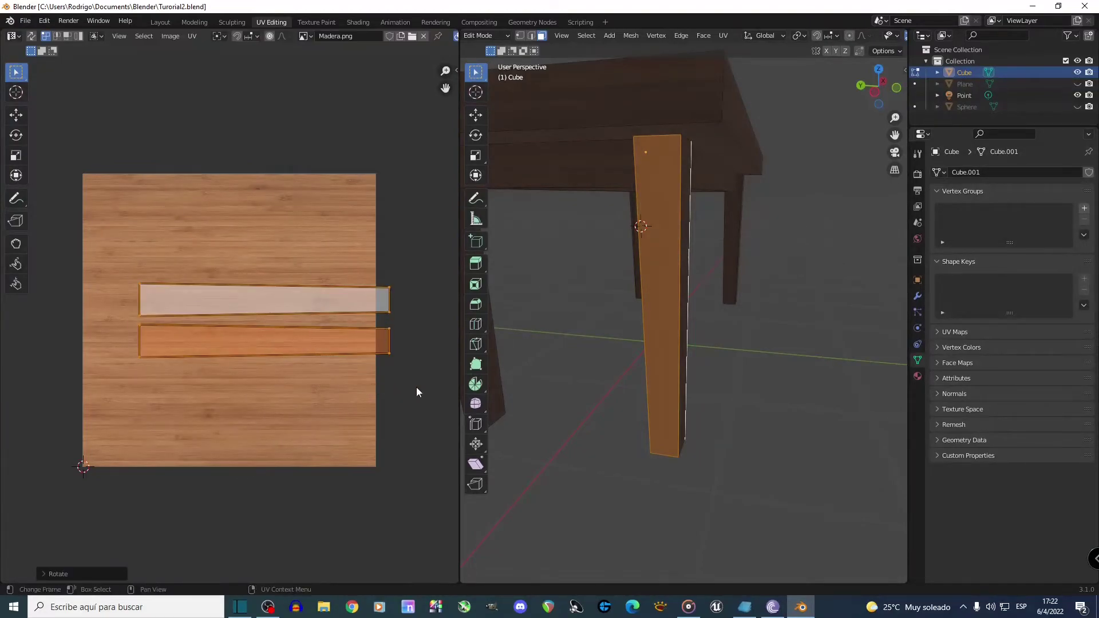
key("Tab")
scroll(637, 378, "up", 1)
middle_click_drag(638, 378, 560, 391)
Select the next leg face in Edit Mode and shift its UV island along X
key("Tab")
left_click(669, 275)
middle_click_drag(542, 328, 773, 337)
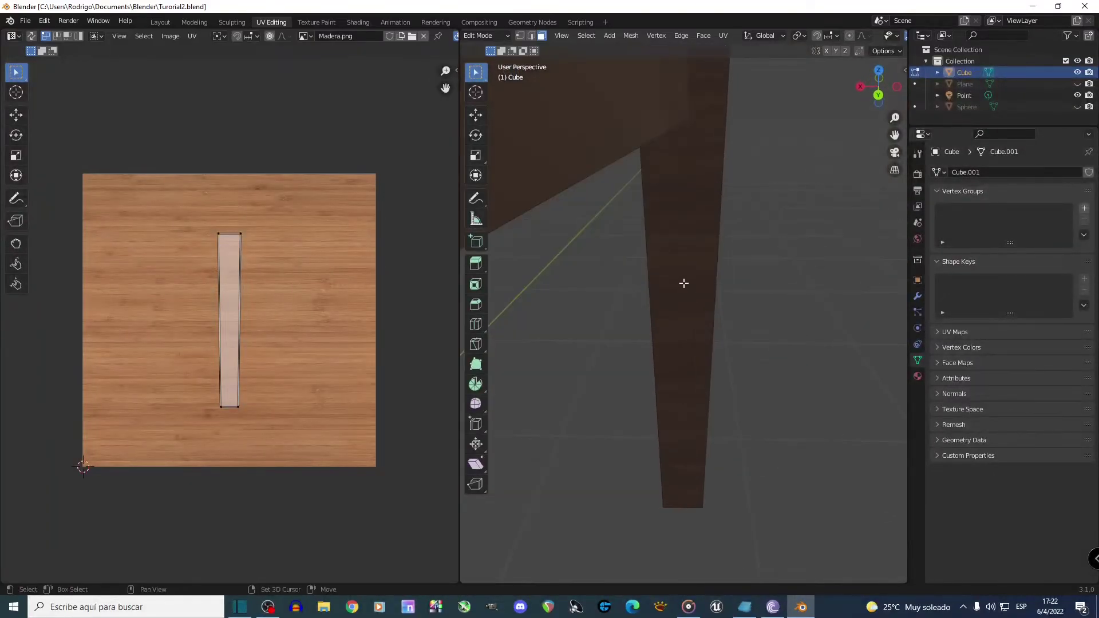
left_click(684, 283)
key("a")
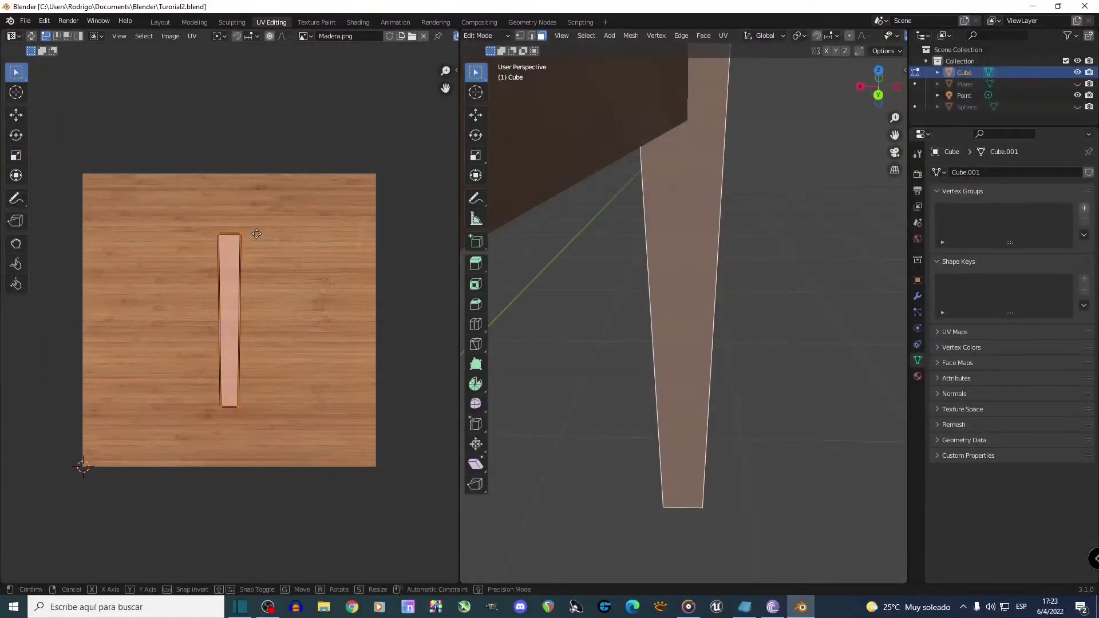
key("g")
key("x")
left_click(290, 234)
Box-select this leg face's UVs and rotate them to follow the horizontal wood grain
key("b")
left_click_drag(304, 205, 150, 454)
key("r")
left_click(328, 375)
Maximize the 3D viewport in Object Mode and reveal the hidden sphere and floor-and-walls plane
key("Tab")
middle_click_drag(670, 355, 771, 318)
scroll(651, 348, "down", 3)
key("ctrl+space")
scroll(771, 313, "up", 16, "shift")
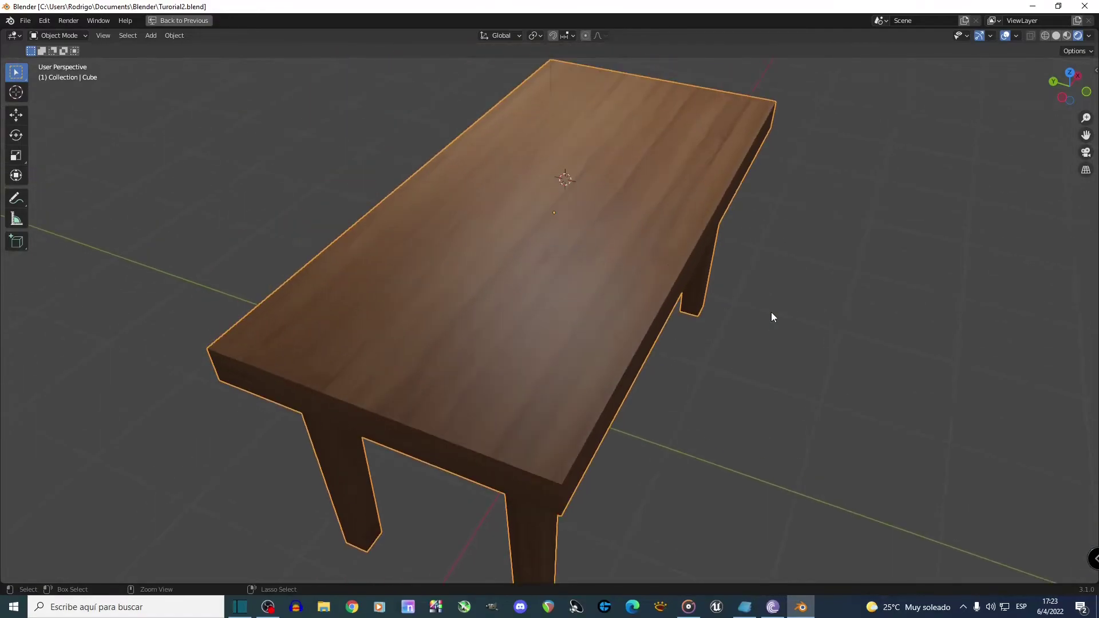
scroll(692, 338, "down", 4)
middle_click_drag(664, 343, 674, 324)
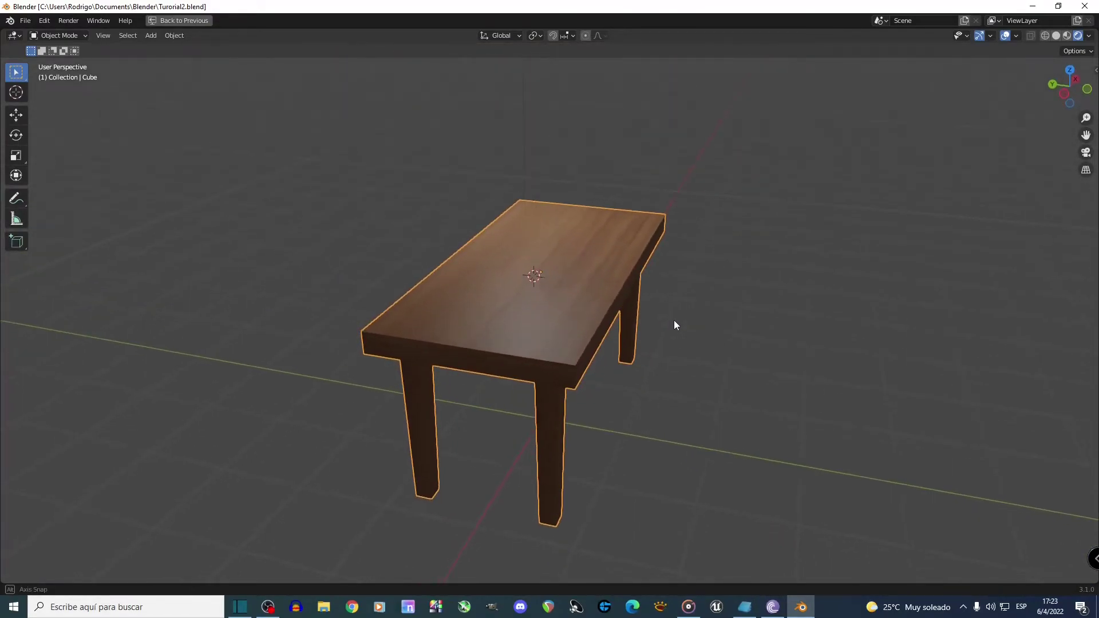
key("alt+h")
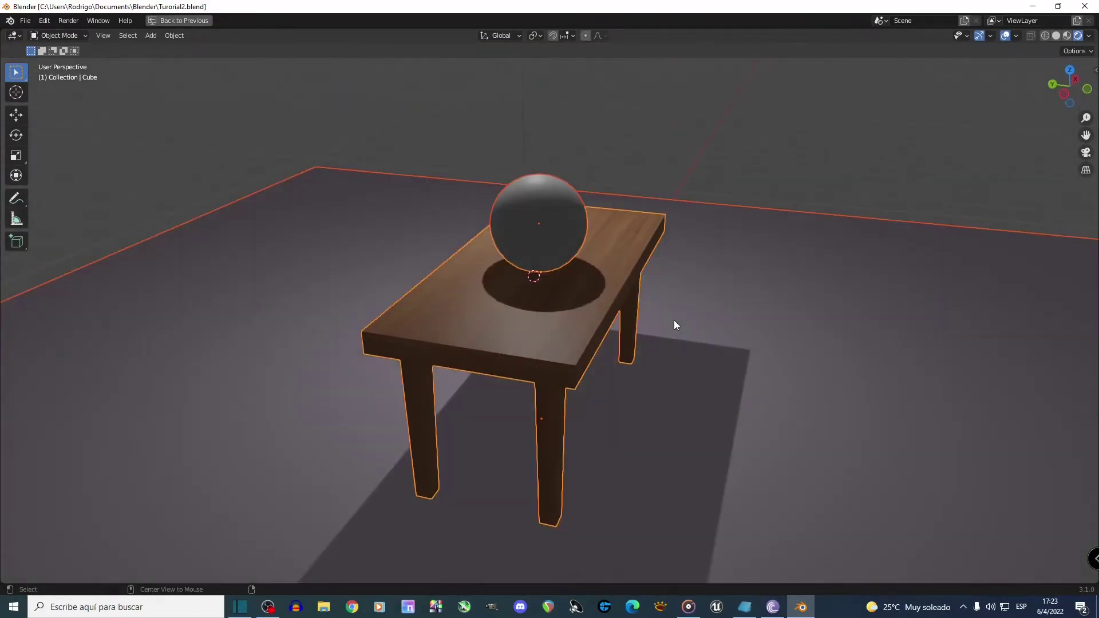
middle_click_drag(672, 320, 370, 310)
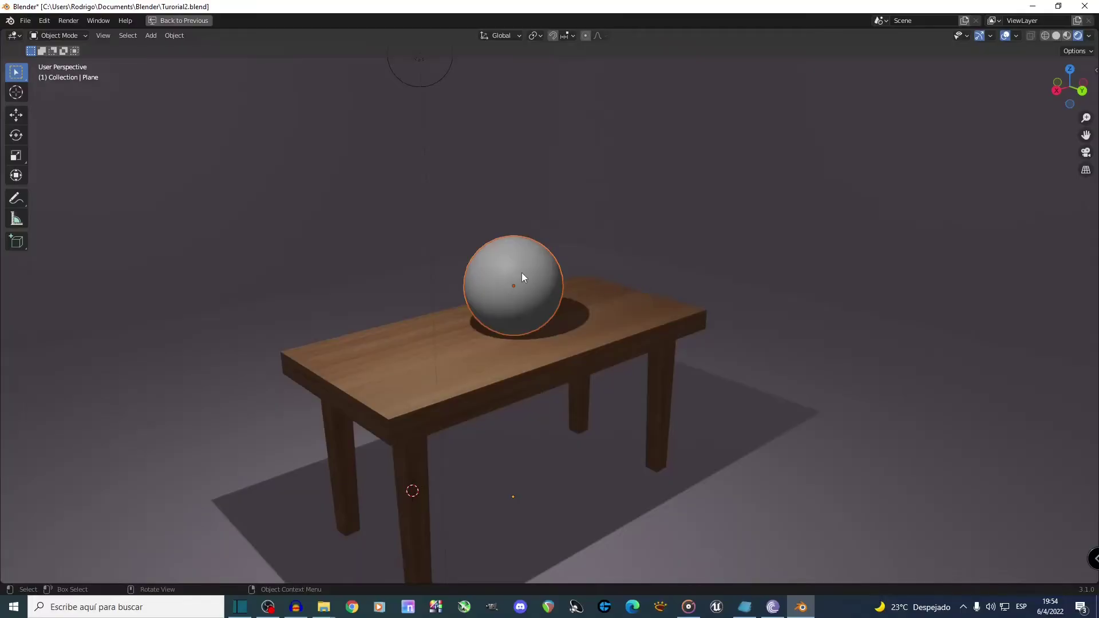
Select the sphere on the table, restore the normal window layout and open the Shading workspace
left_click(541, 274)
key("ctrl+space")
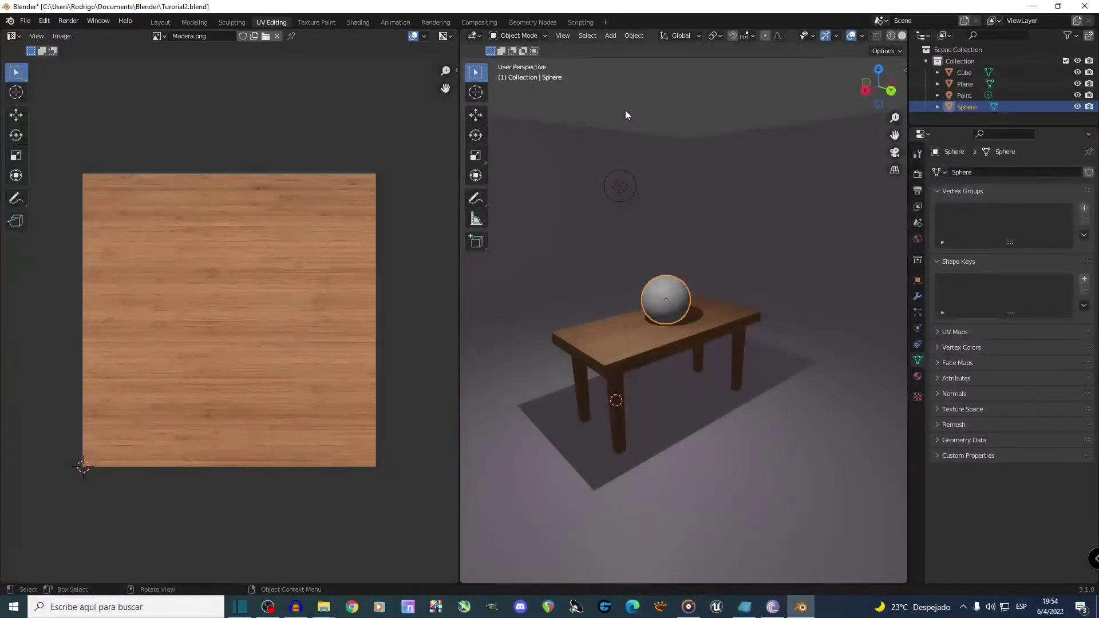
left_click(365, 23)
middle_click_drag(471, 433, 461, 470)
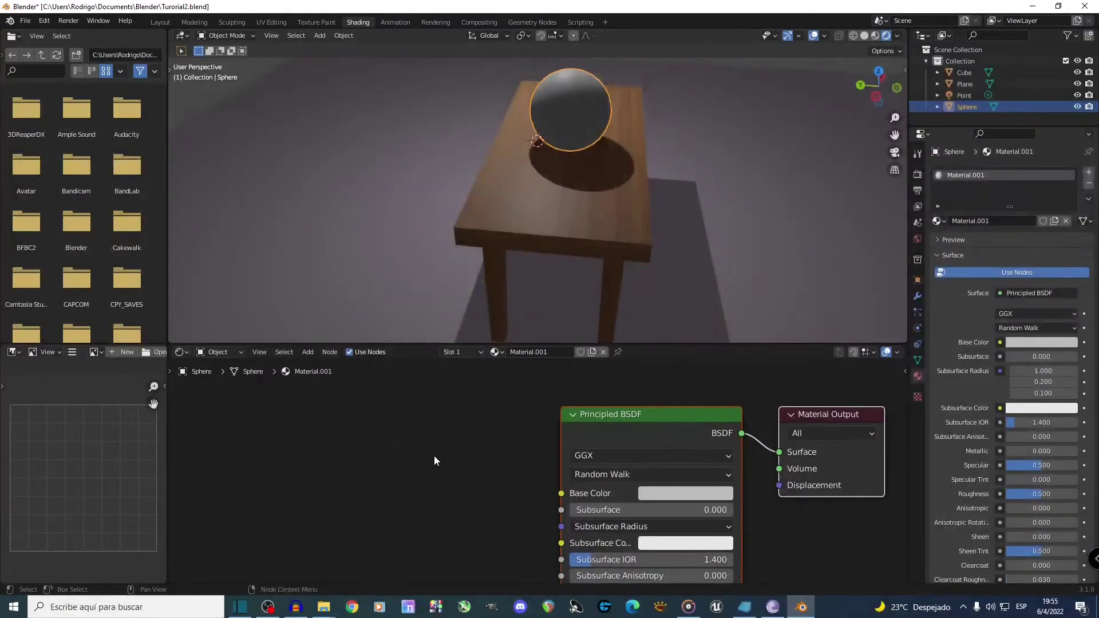
Add an Image Texture node to the sphere's material and connect its Color output to the Principled BSDF Base Color
key("shift+a")
mouse_move(395, 506)
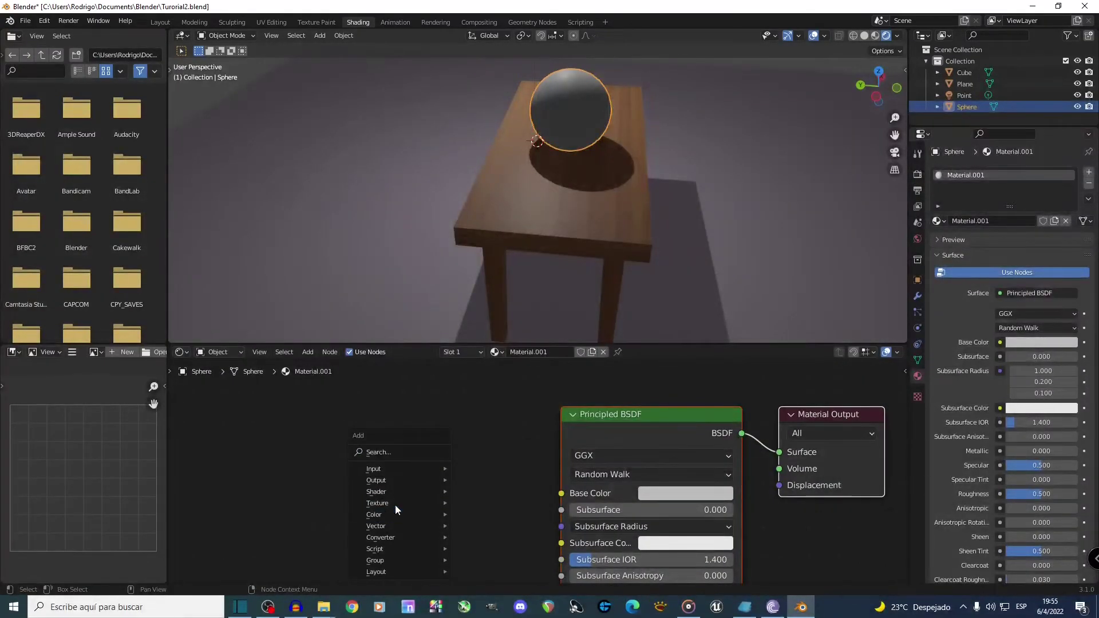
left_click(494, 411)
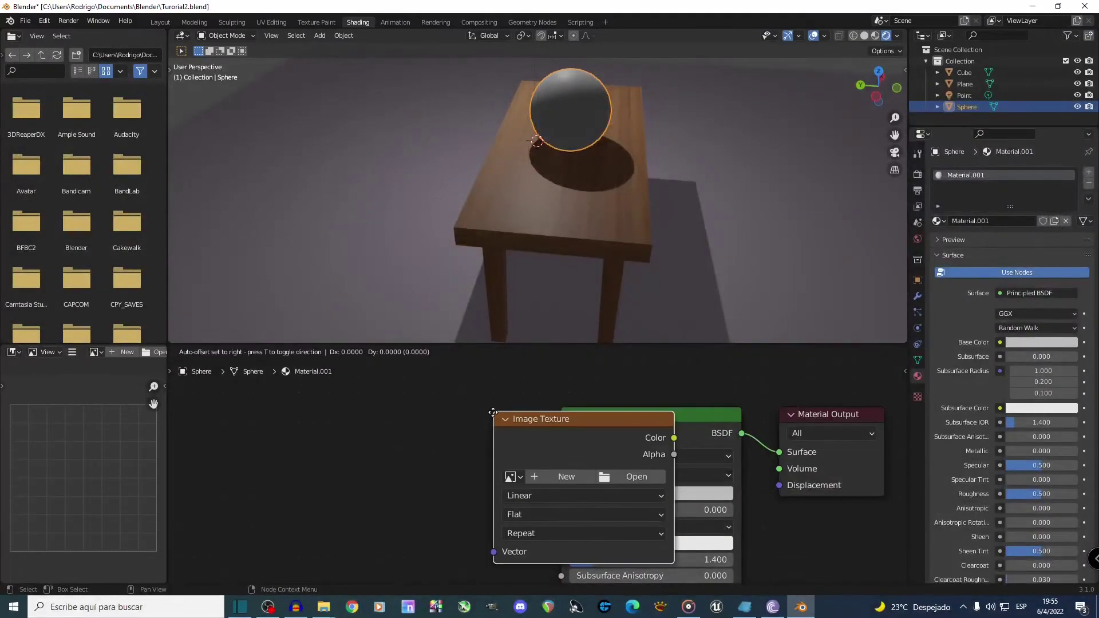
left_click(415, 455)
left_click_drag(478, 434, 561, 493)
Load Metal.png from the Texturas folder on the Desktop into the sphere's Image Texture node
left_click(441, 473)
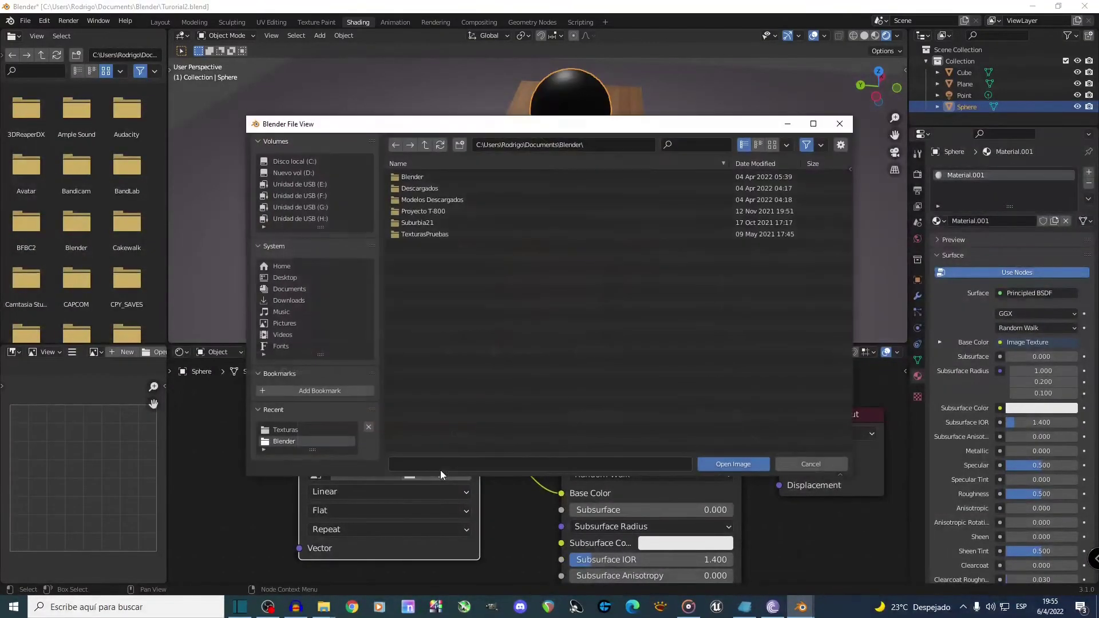
left_click(307, 279)
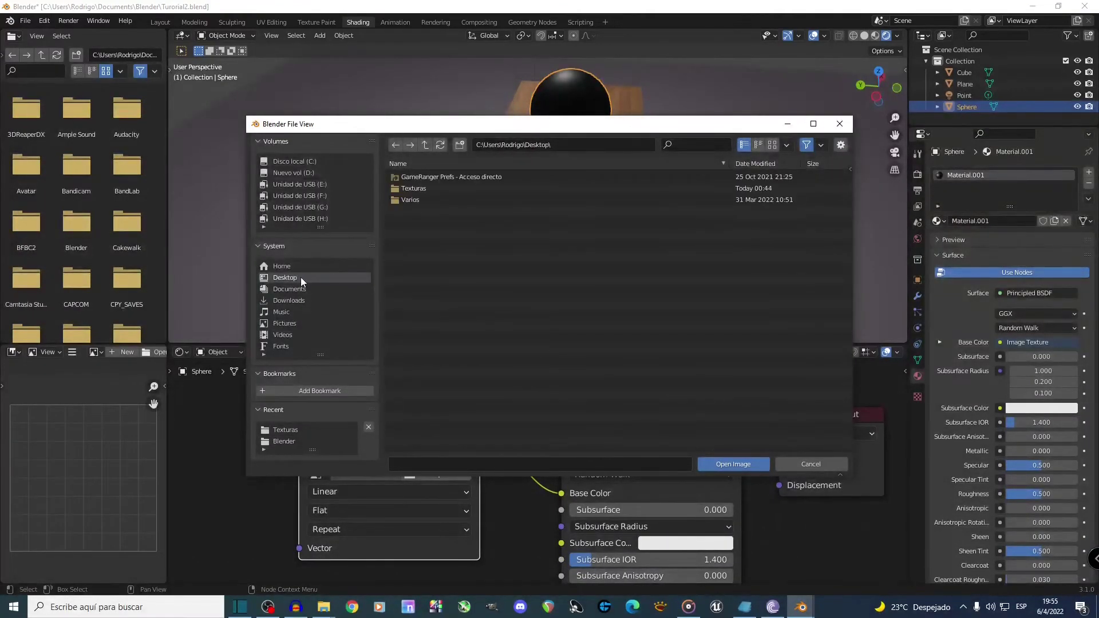
double_click(414, 190)
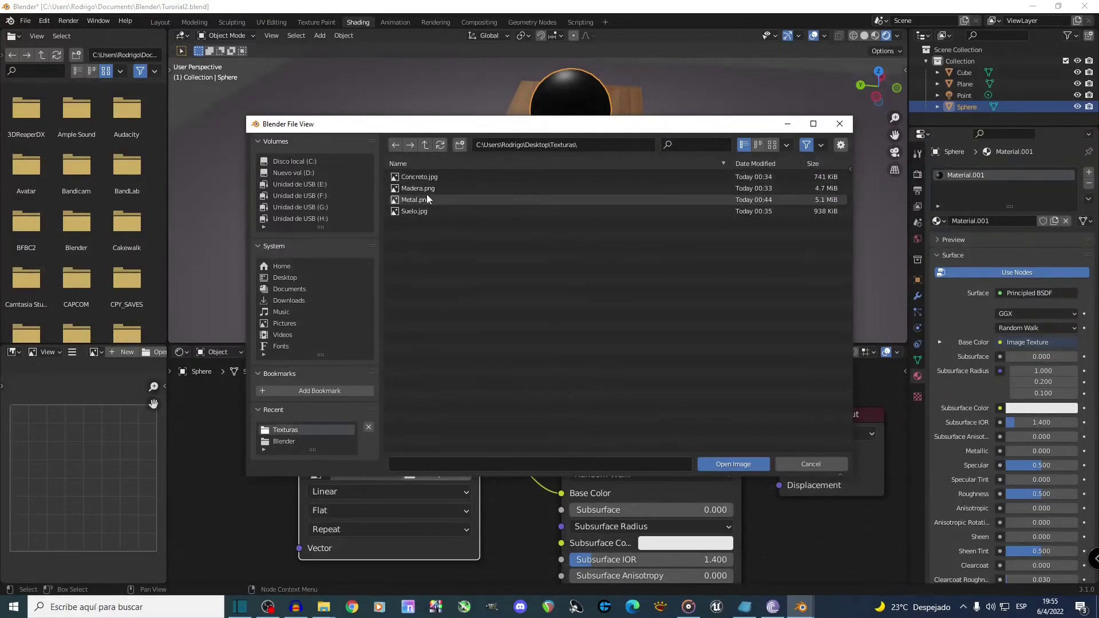
double_click(423, 200)
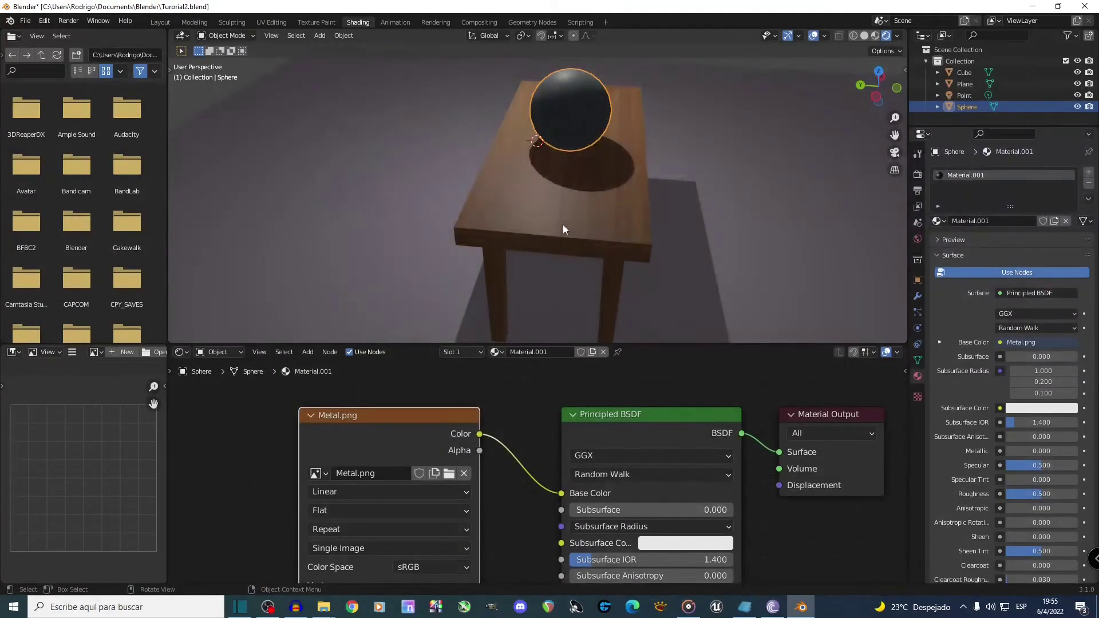
Frame the sphere up close and set its material's Metallic value to about 0.745
middle_click_drag(565, 225, 558, 223)
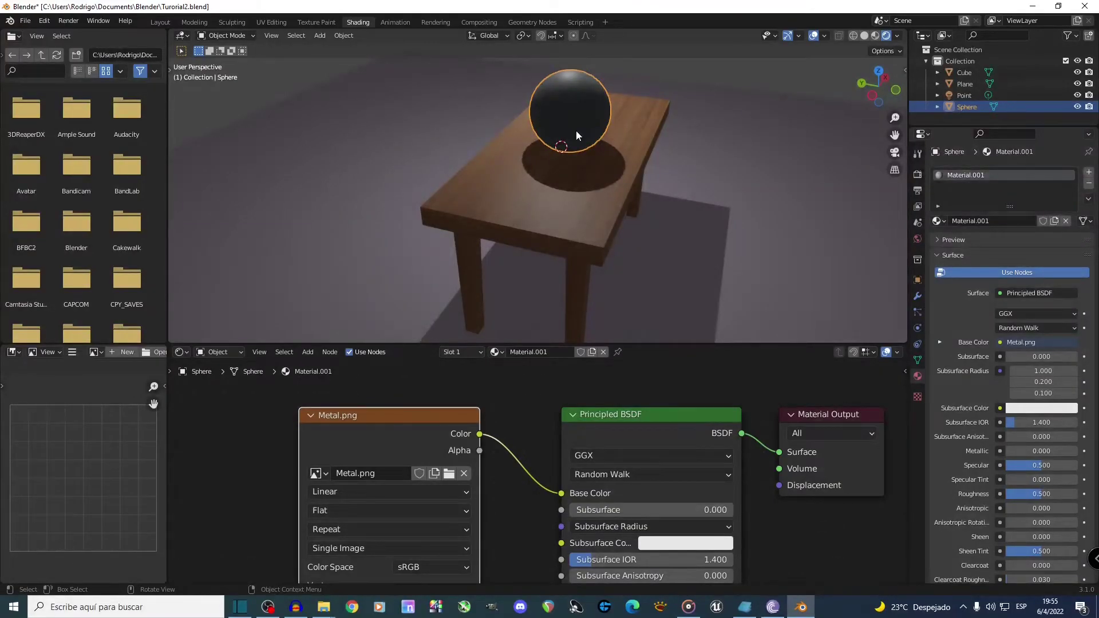
key("KP_Decimal")
middle_click_drag(636, 153, 576, 153, "alt")
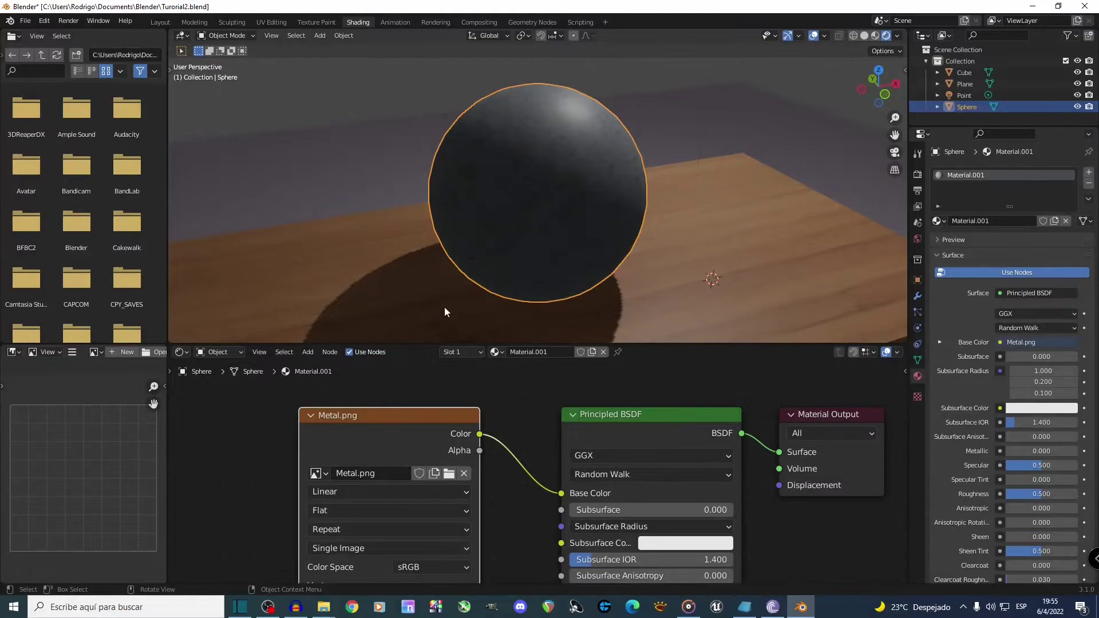
middle_click_drag(513, 414, 365, 560)
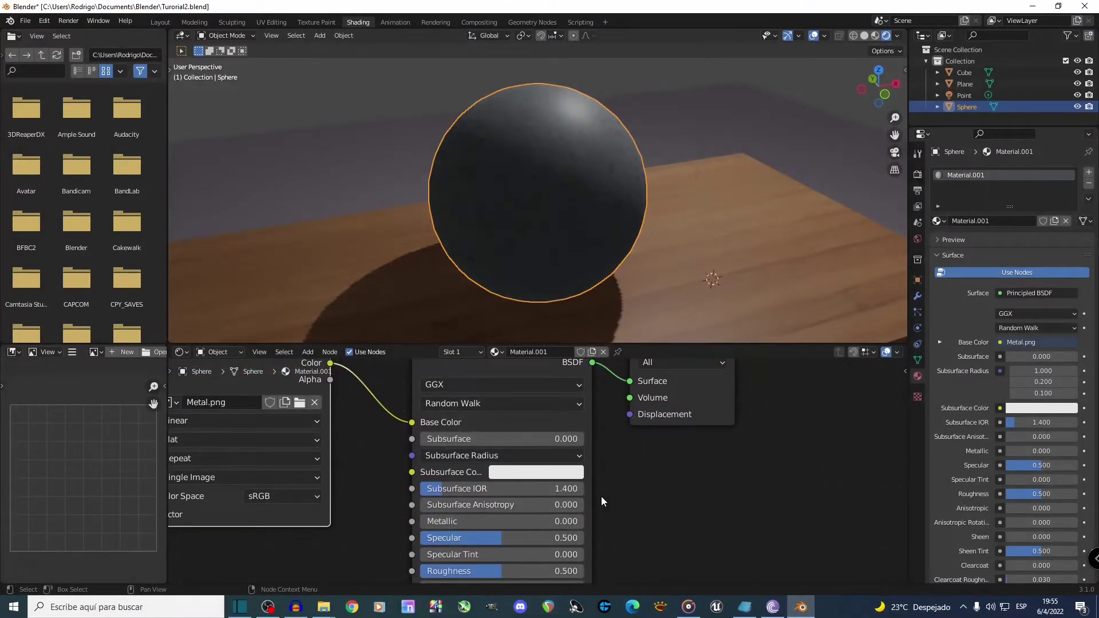
key("ctrl+space")
mouse_move(691, 383)
middle_mouse_down()
mouse_move(691, 341)
mouse_move(688, 380)
middle_mouse_up()
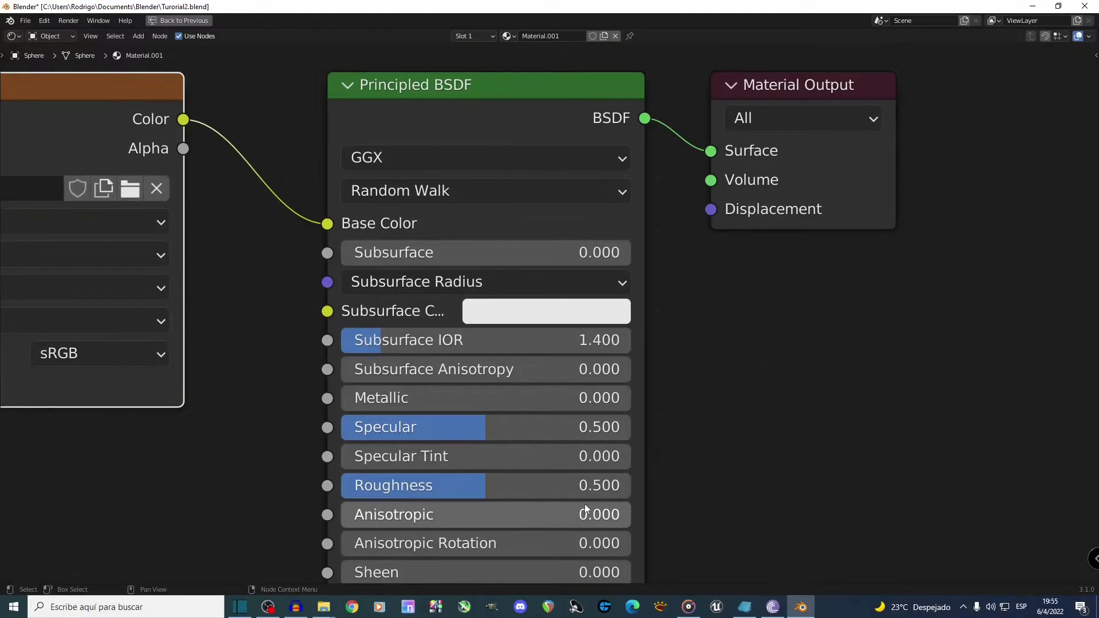
middle_click_drag(696, 466, 683, 453)
key("ctrl+space")
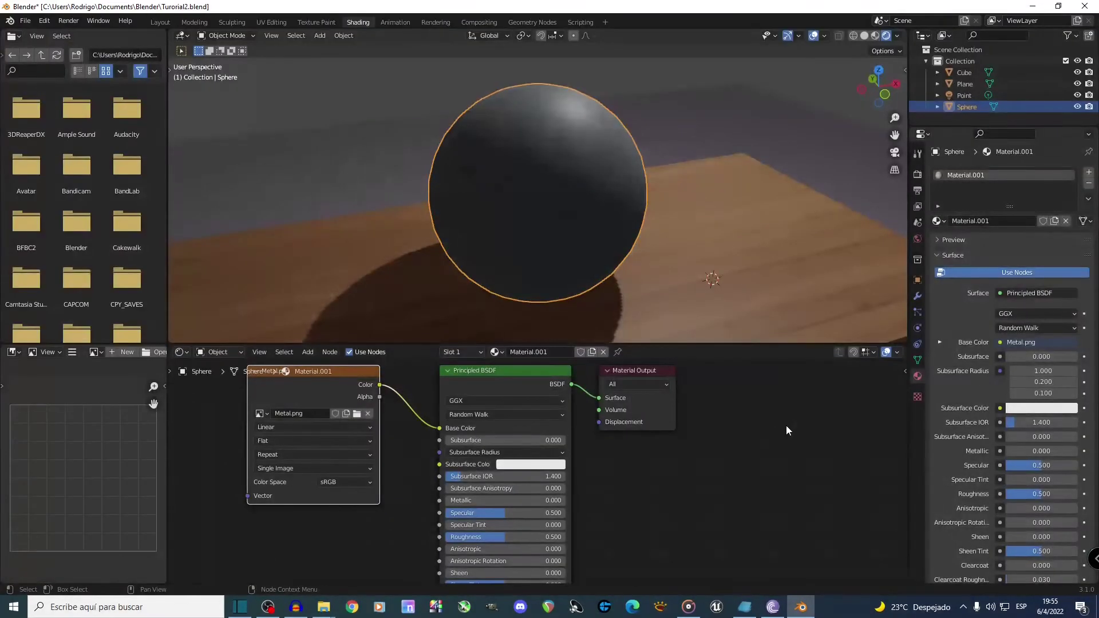
left_click_drag(454, 502, 541, 500)
middle_click_drag(627, 297, 567, 286)
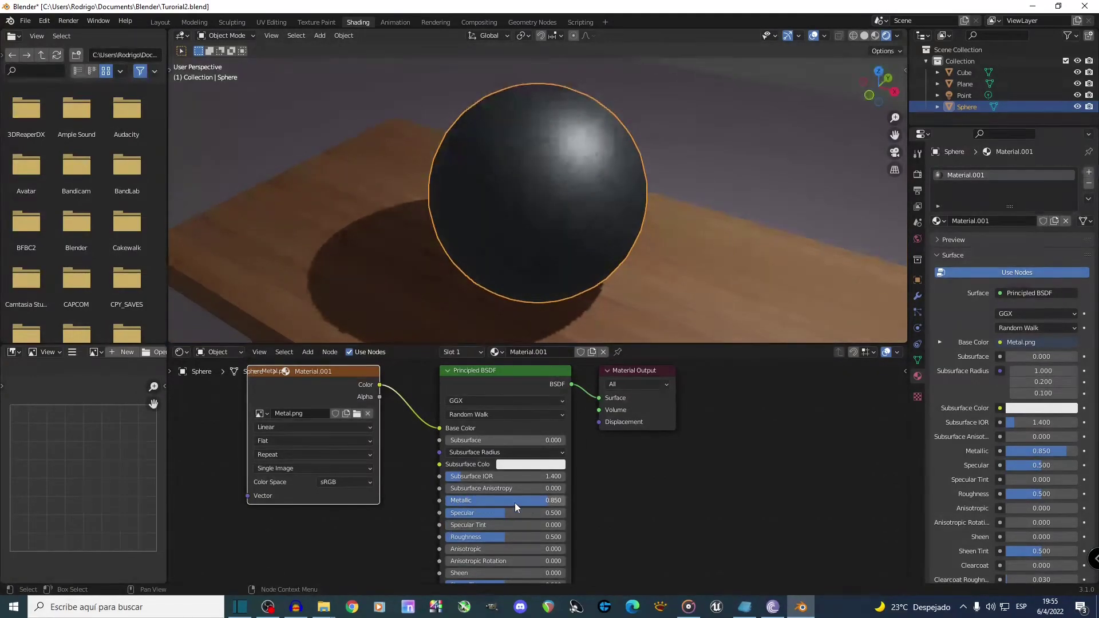
mouse_move(546, 500)
left_mouse_down()
mouse_move(565, 500)
mouse_move(481, 500)
mouse_move(534, 500)
left_mouse_up()
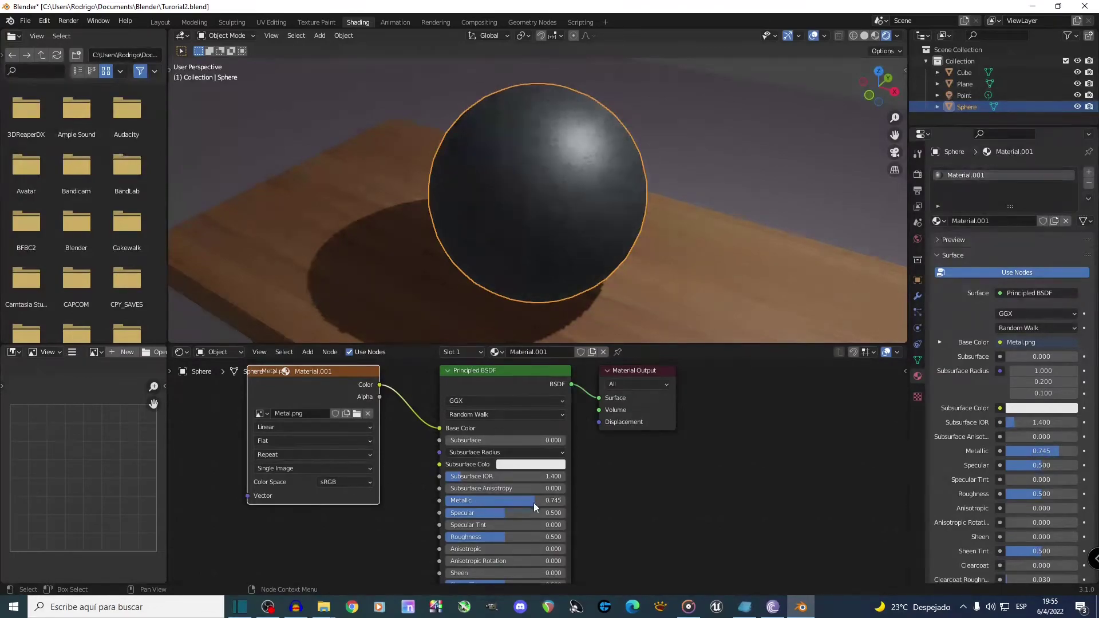
Refine the sphere's material to about 0.782 Metallic, 0.468 Specular and 0.318 Roughness
left_click_drag(506, 544, 474, 537)
middle_click_drag(581, 283, 510, 235)
left_click_drag(534, 503, 515, 537)
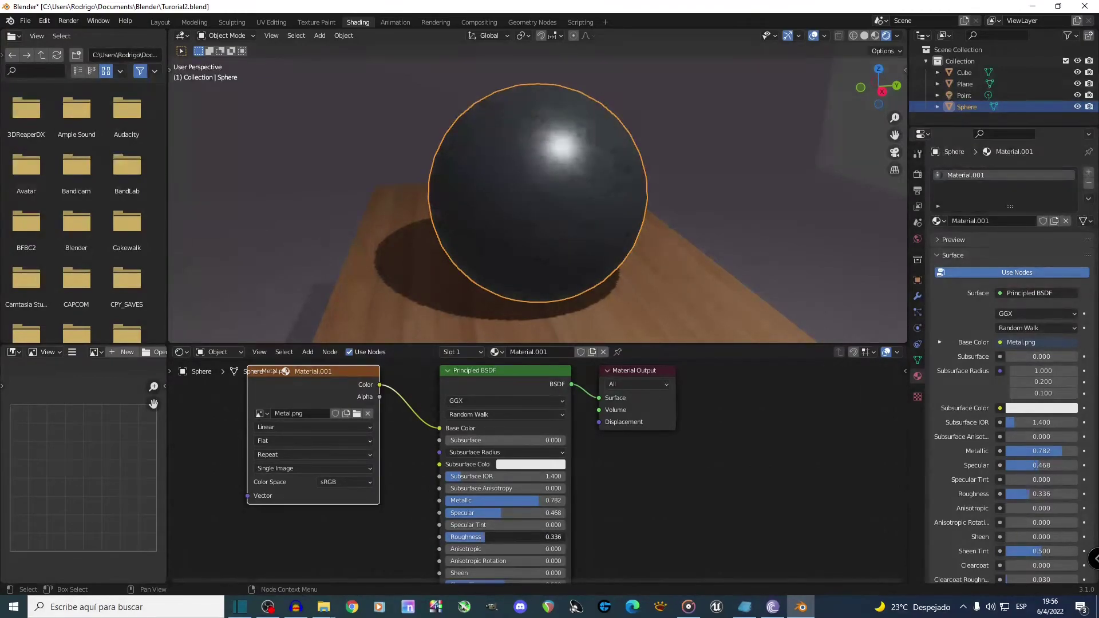
middle_click_drag(572, 206, 664, 231)
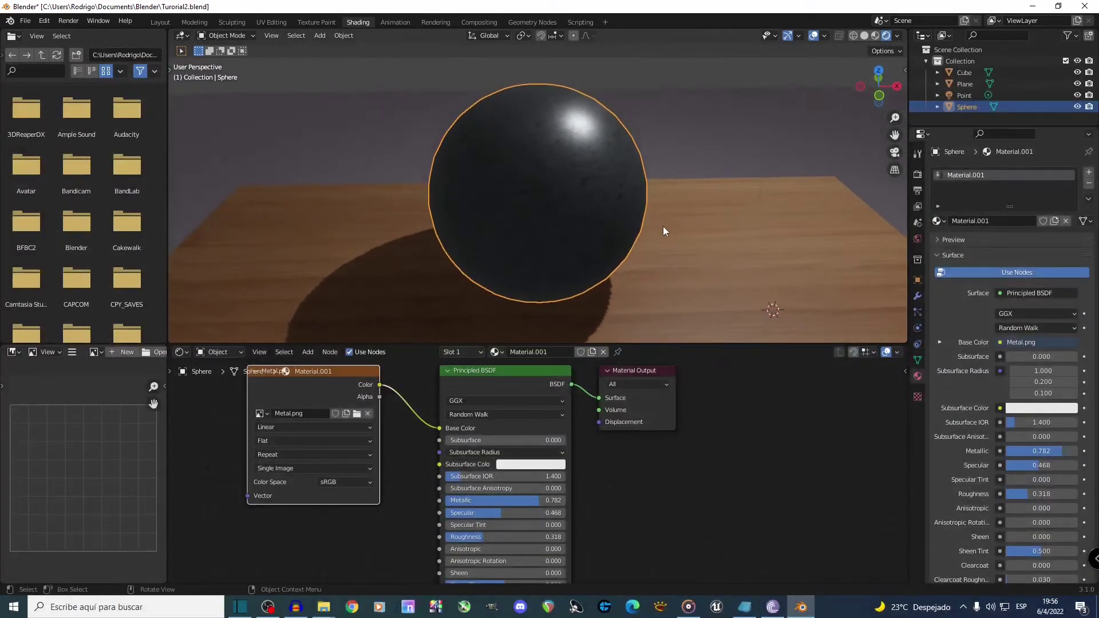
Open the UV Editing workspace and try the standard Unwrap on the sphere
left_click(272, 22)
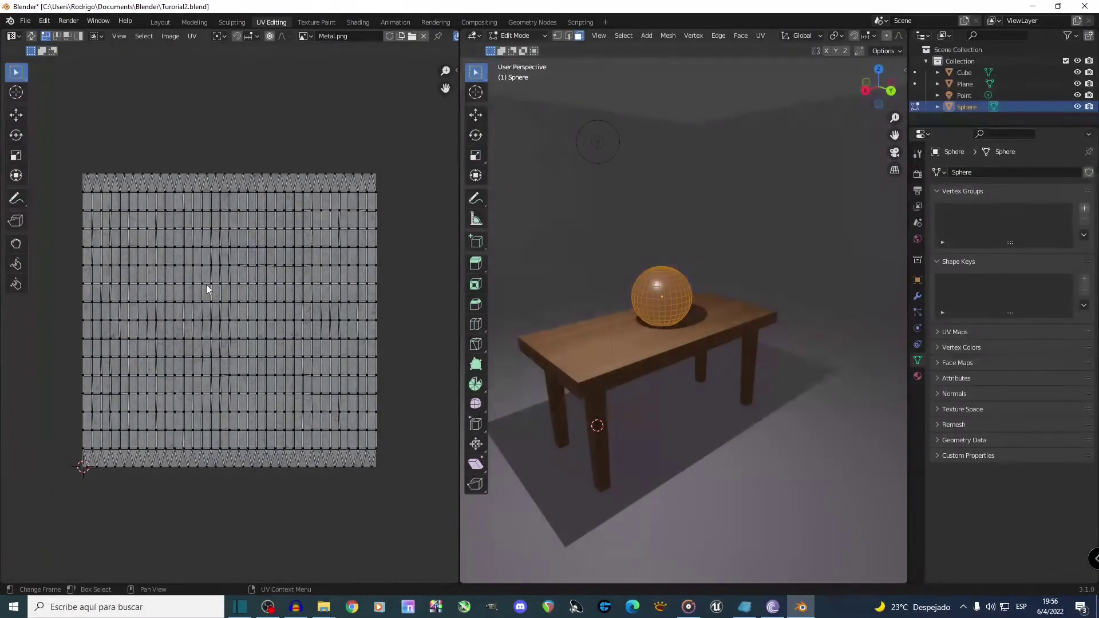
scroll(658, 297, "up", 8)
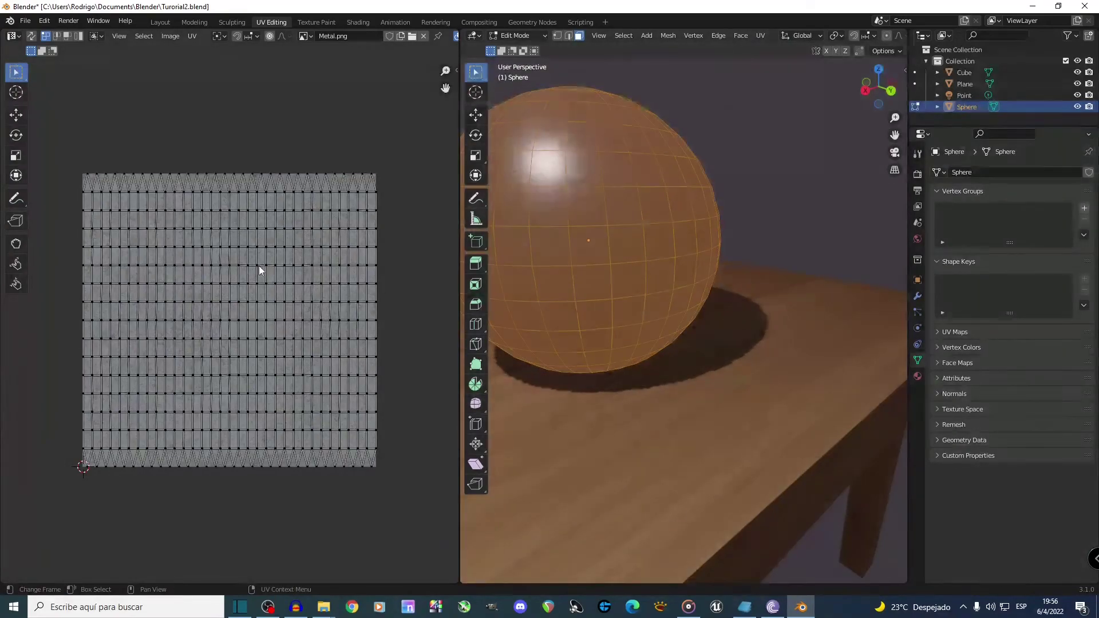
middle_click_drag(575, 268, 716, 255)
key("u")
left_click(729, 251)
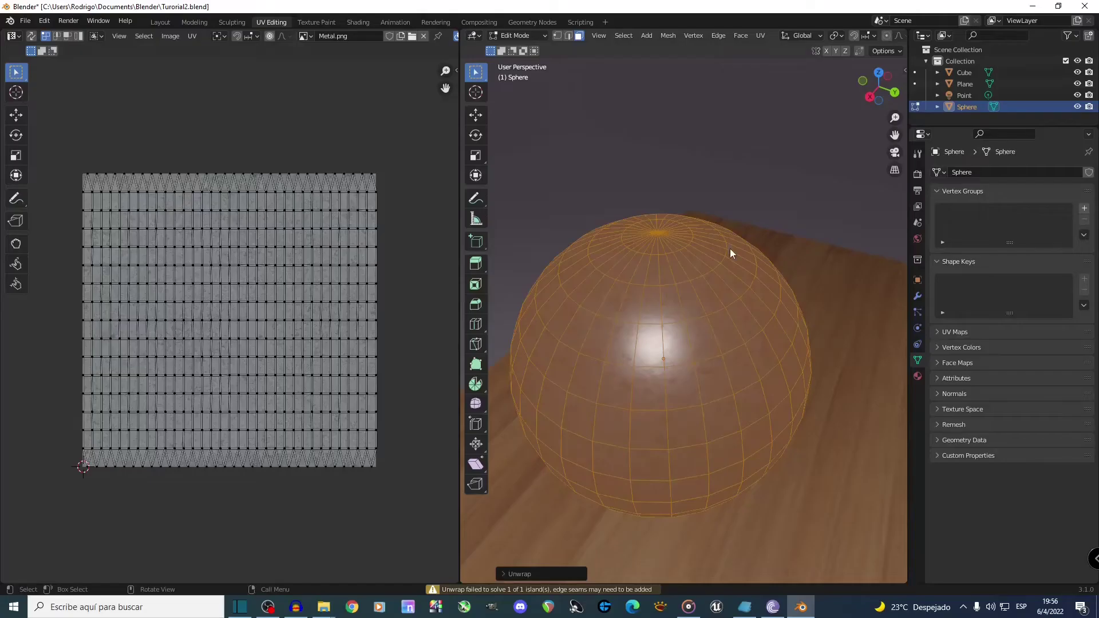
Unwrap the sphere with Smart UV Project at a 66° angle limit and return to Object Mode
key("u")
left_click(715, 265)
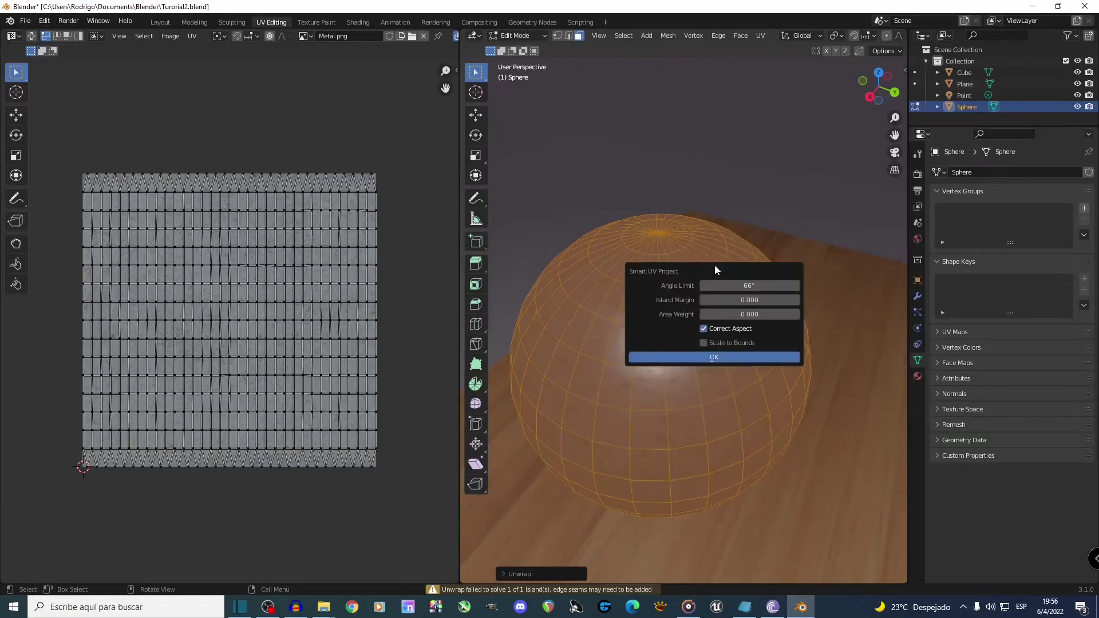
left_click(710, 357)
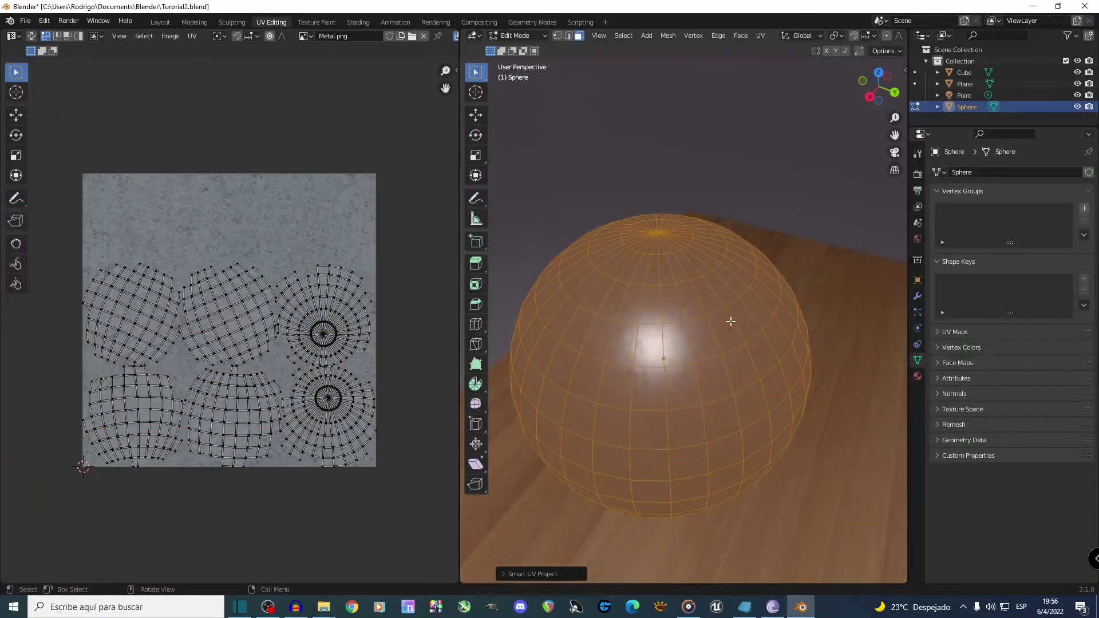
middle_click_drag(731, 322, 484, 332)
key("Tab")
scroll(485, 337, "down", 5)
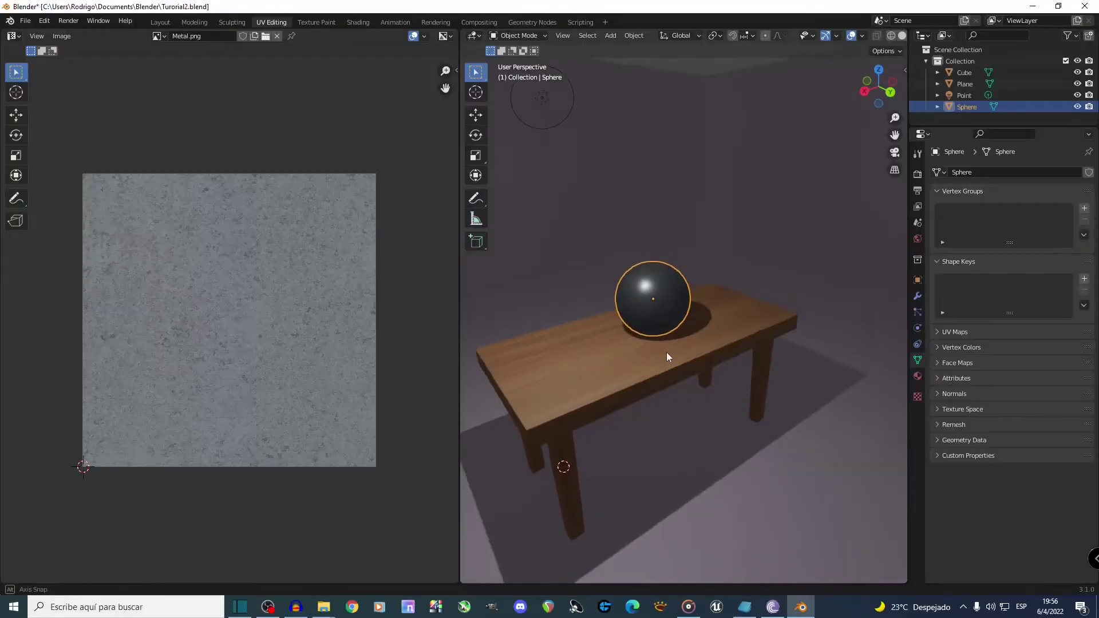
Select the floor-and-walls plane and, in the Shading workspace, add an Image Texture node linked to its material's Base Color
left_click(744, 438)
middle_click_drag(744, 438, 778, 385)
scroll(778, 372, "down", 4)
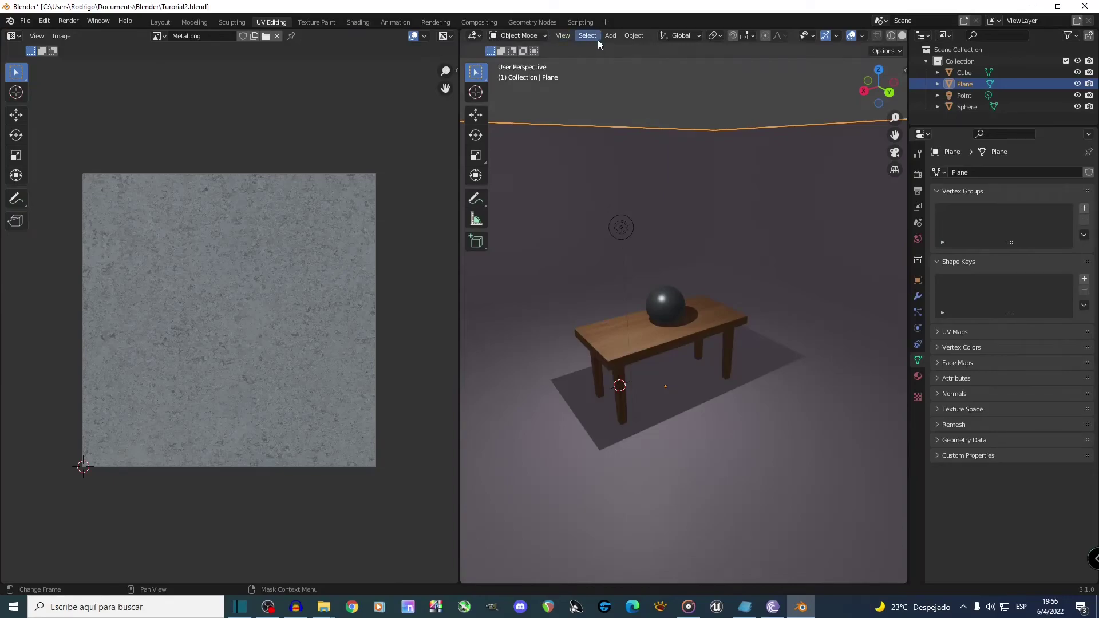
left_click(356, 22)
key("shift+a")
mouse_move(374, 427)
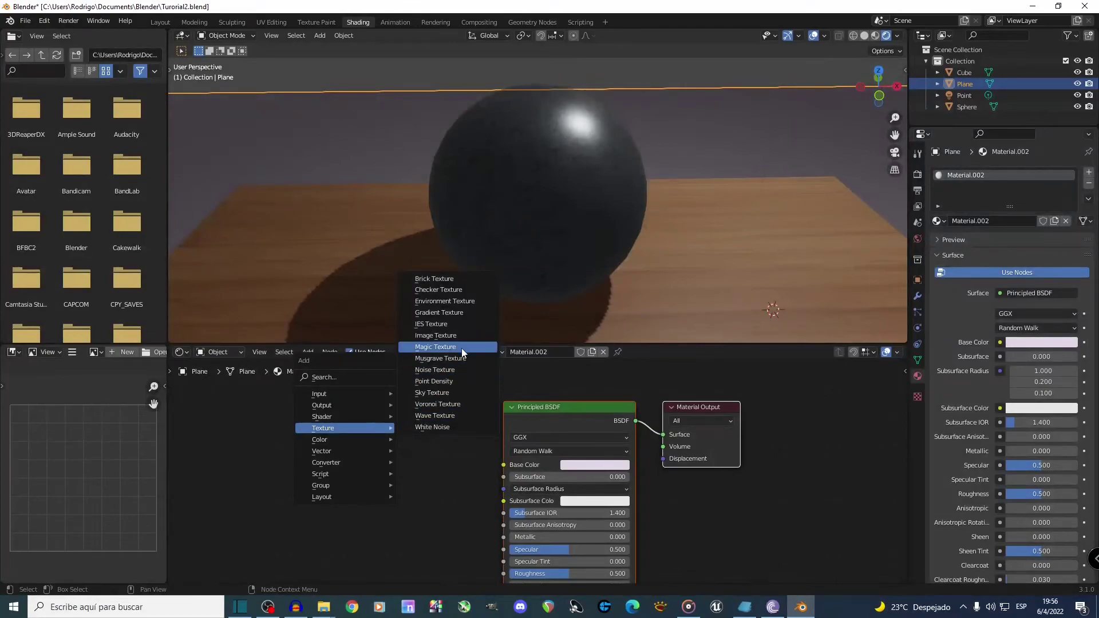
left_click(450, 336)
left_click(283, 415)
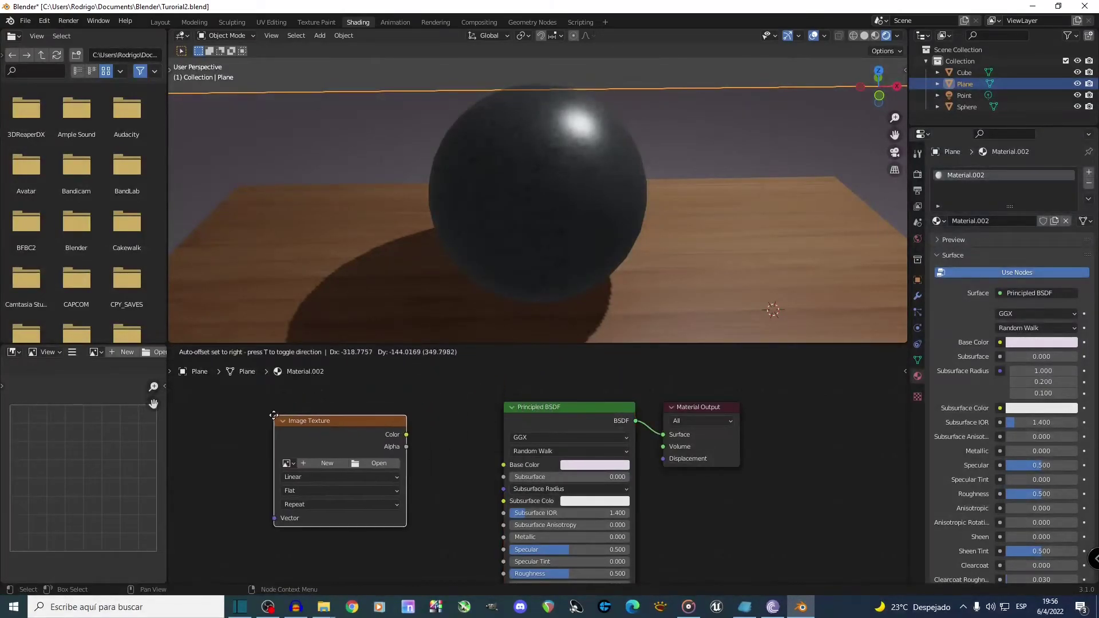
left_click_drag(405, 435, 500, 464)
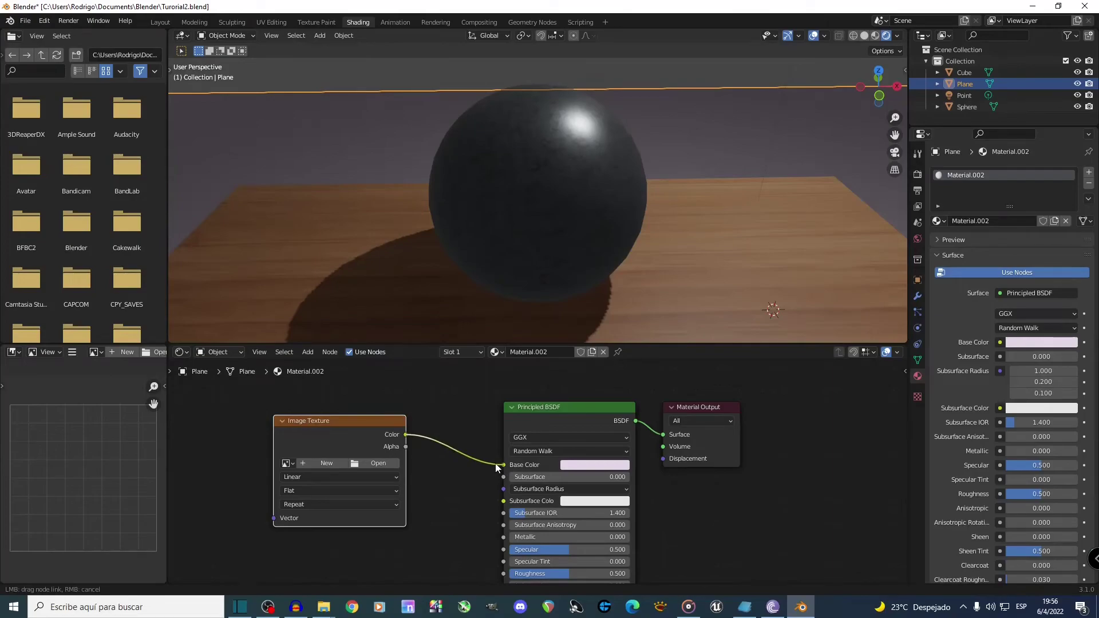
Load Suelo.jpg from the Desktop's Texturas folder into the plane's Image Texture node
left_click(366, 464)
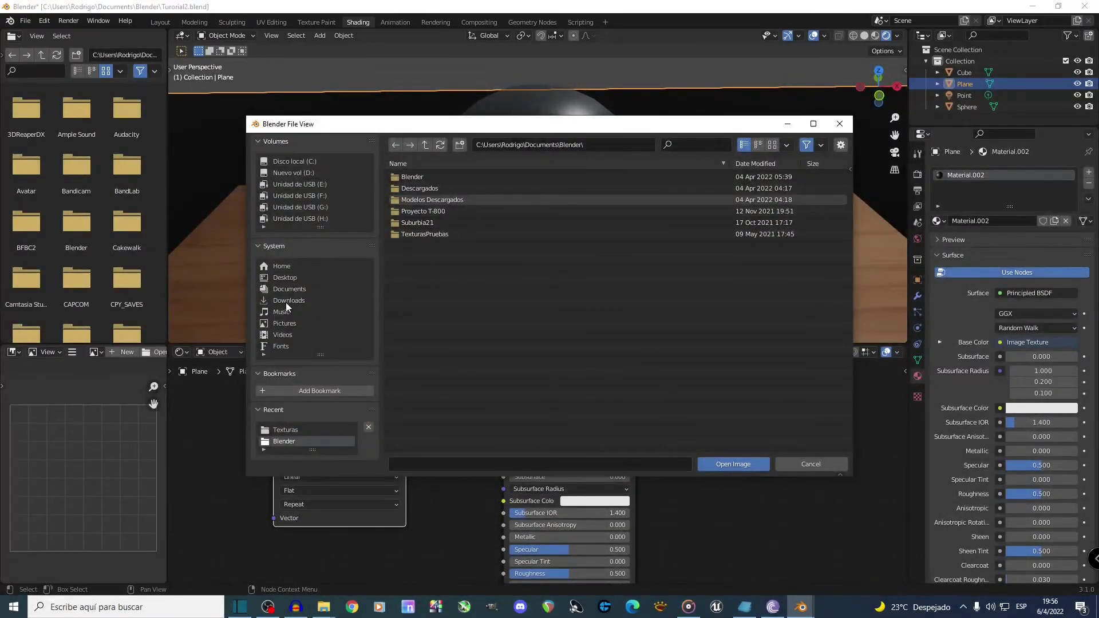
left_click(293, 277)
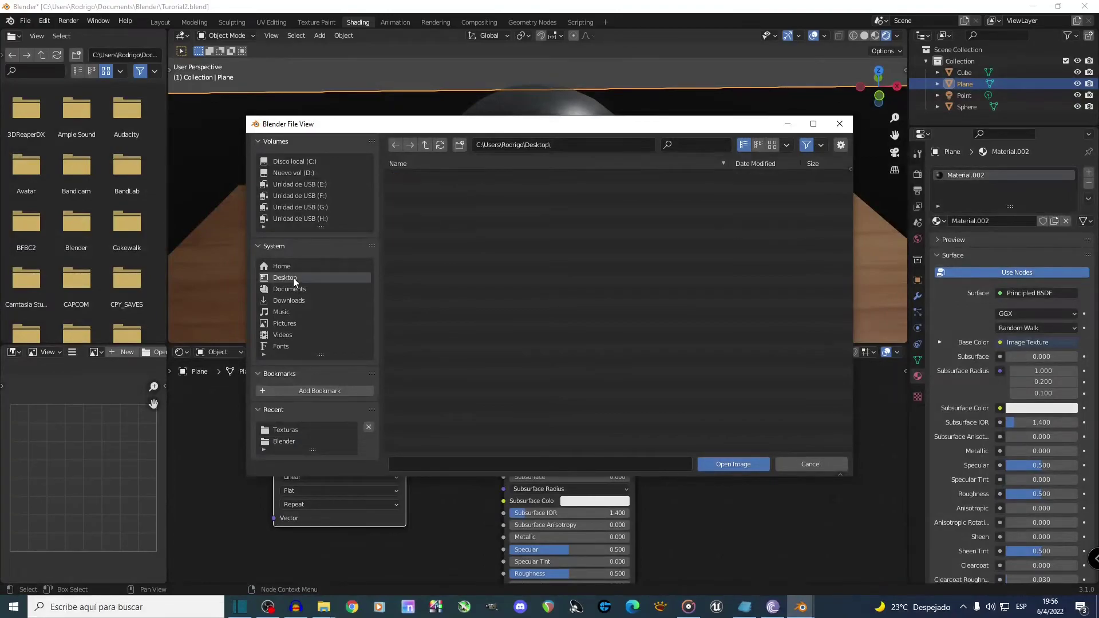
double_click(415, 190)
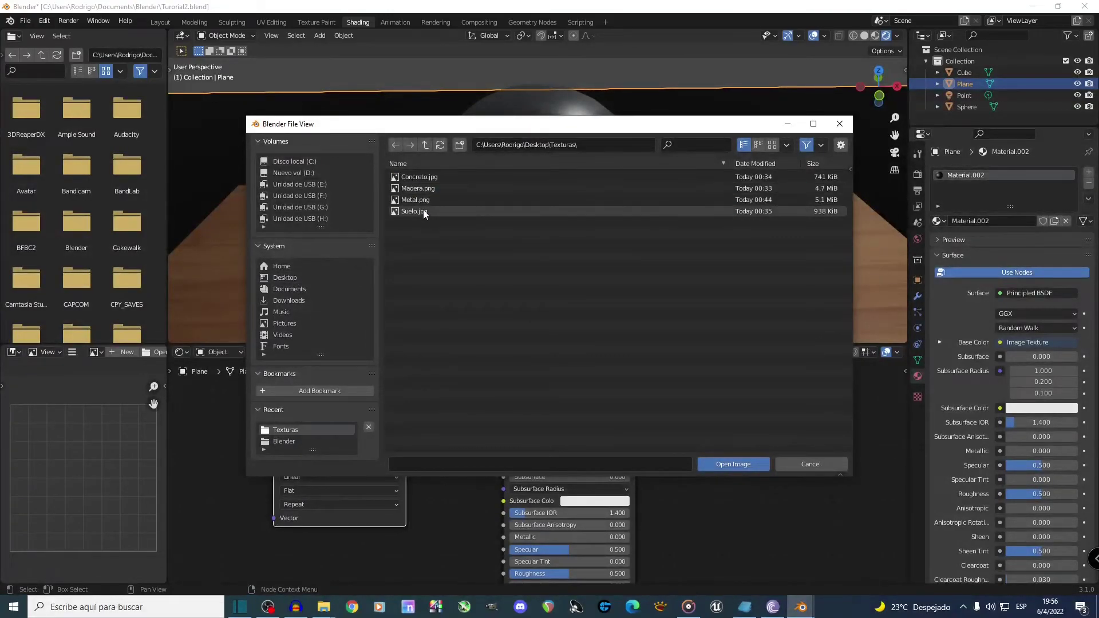
left_click(424, 211)
left_click(714, 463)
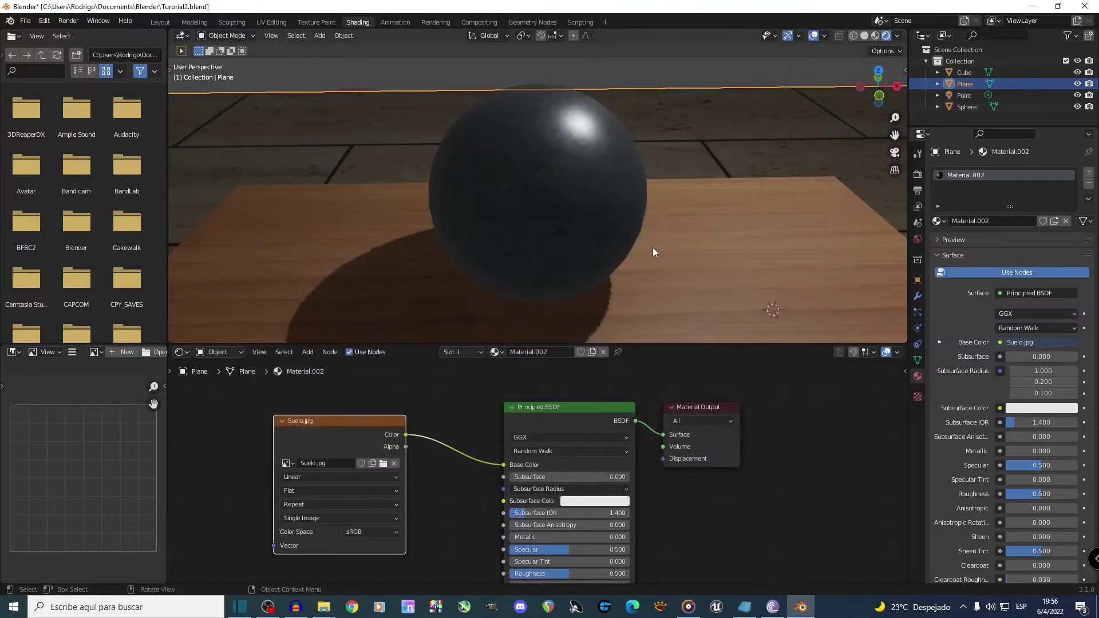
scroll(649, 240, "down", 5)
middle_click_drag(632, 236, 530, 254)
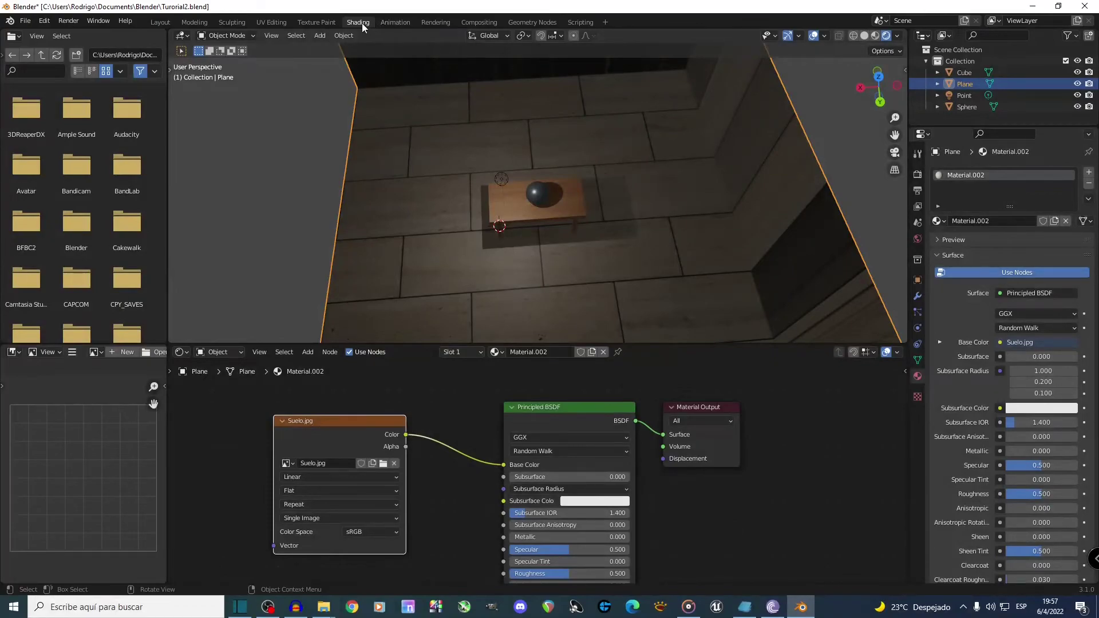
In the UV Editing workspace, unwrap the floor-and-walls plane with Project from View in the top orthographic view
left_click(269, 22)
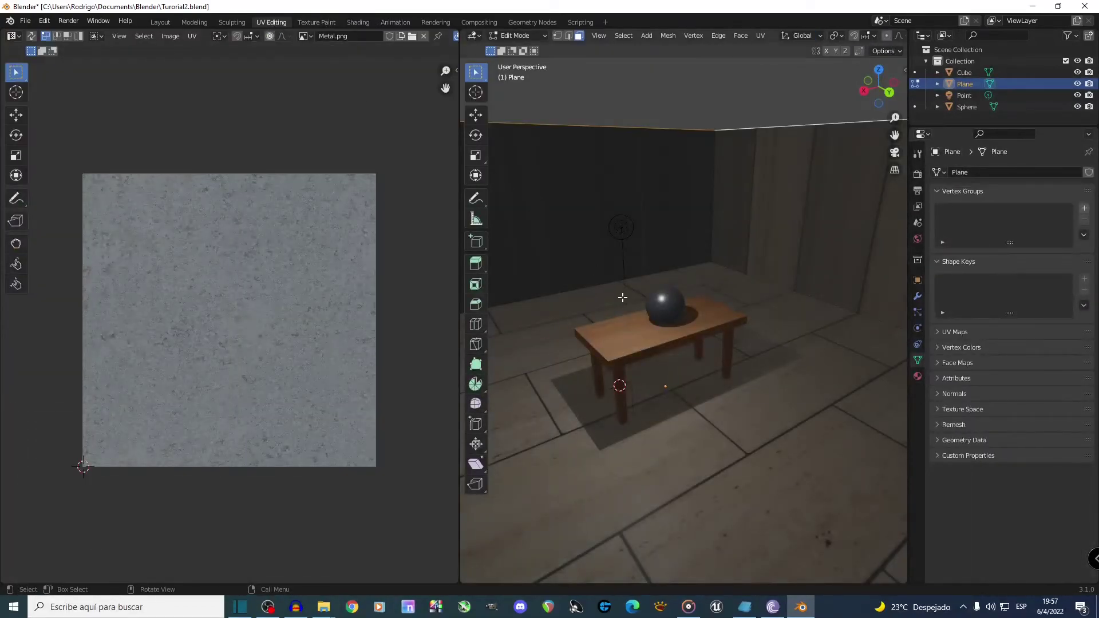
key("KP_7")
scroll(633, 287, "down", 8)
scroll(634, 288, "up", 3)
key("Tab")
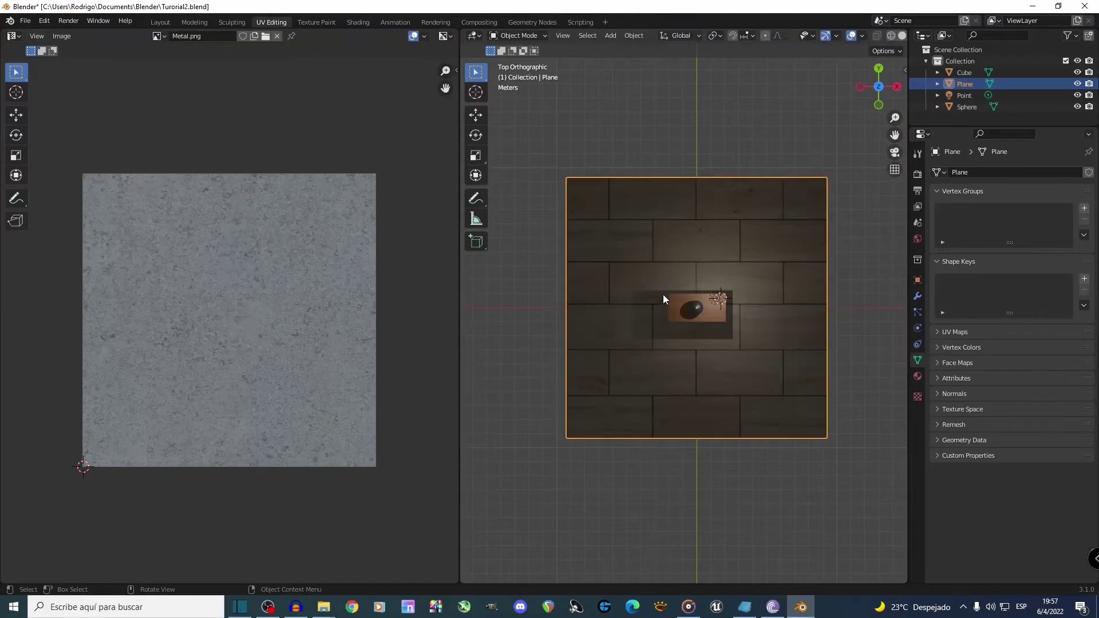
key("Tab")
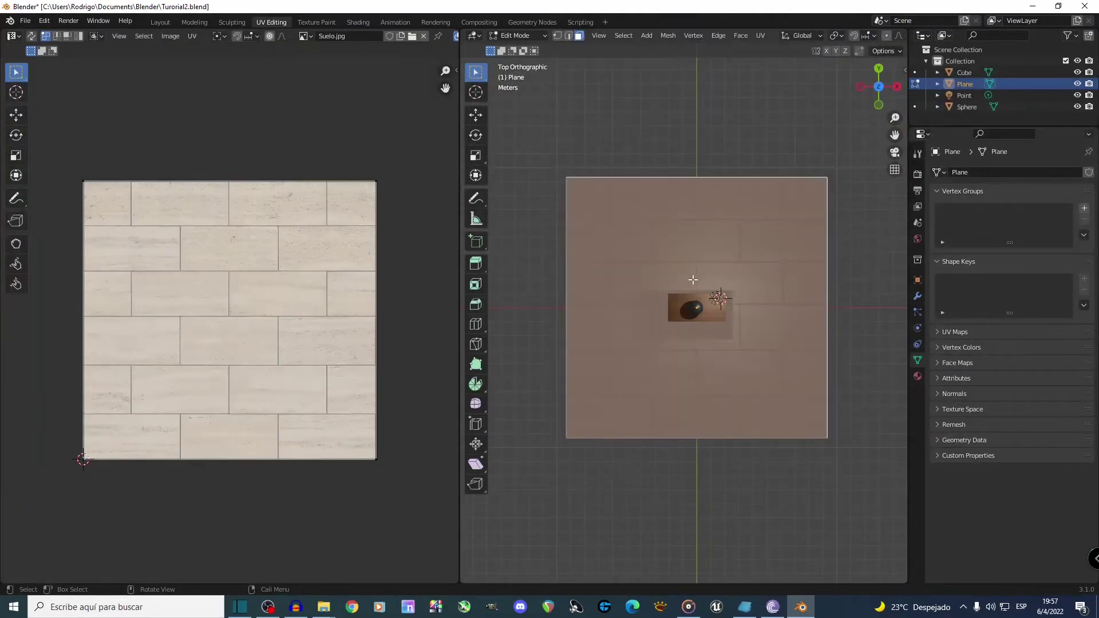
key("u")
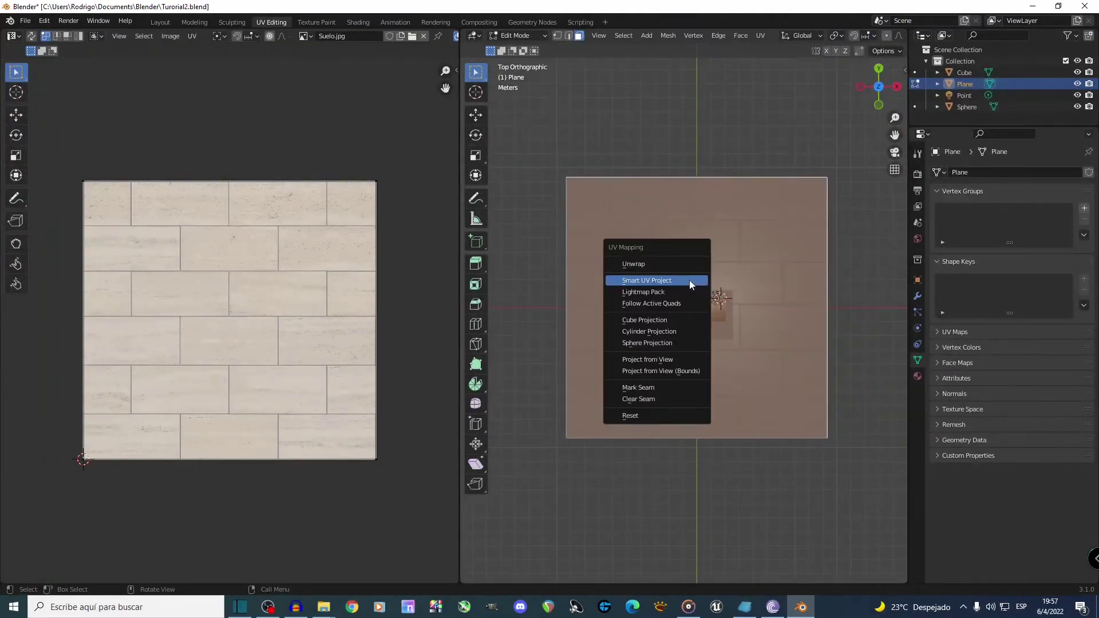
left_click(653, 361)
Select the floor face's UV island and scale it up to about twice the width of the Suelo.jpg image
key("b")
left_click_drag(126, 432, 126, 432)
key("s")
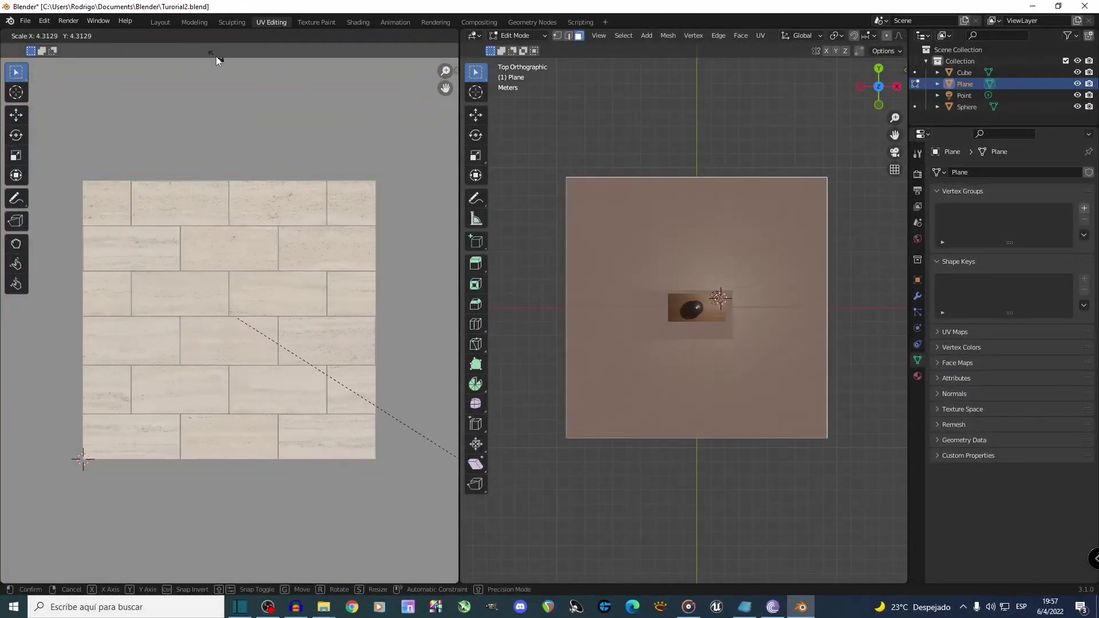
left_click(215, 56)
scroll(231, 219, "down", 3)
scroll(232, 222, "down", 3)
middle_click_drag(599, 413, 529, 324)
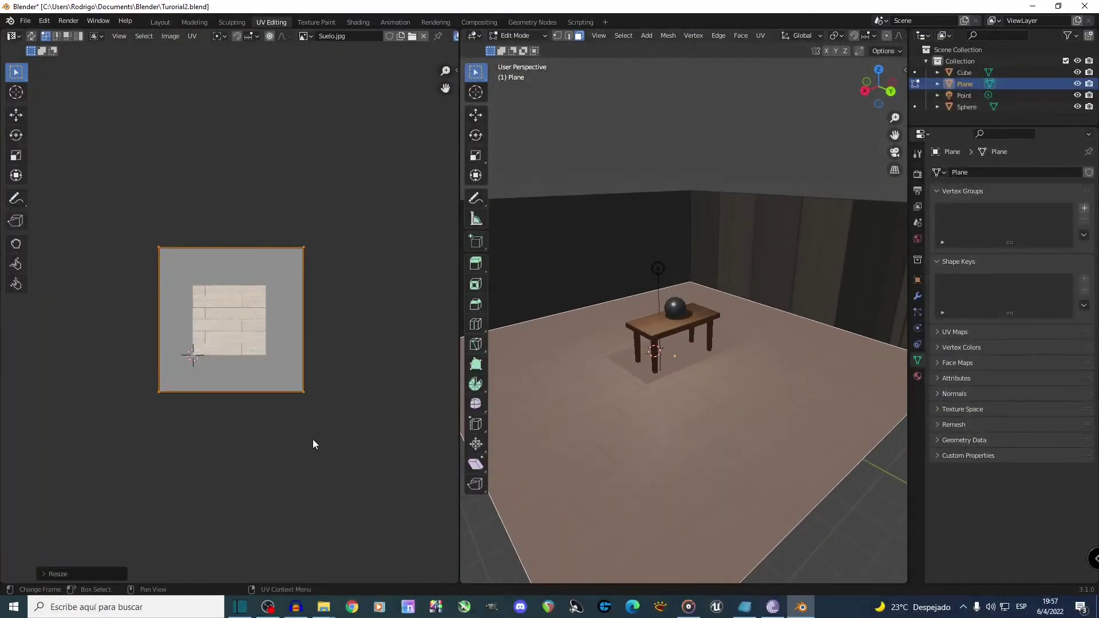
Enlarge the floor's UV island further to about four times the image width and check the tile size in Object Mode
key("s")
left_click(421, 486)
scroll(718, 446, "up", 2)
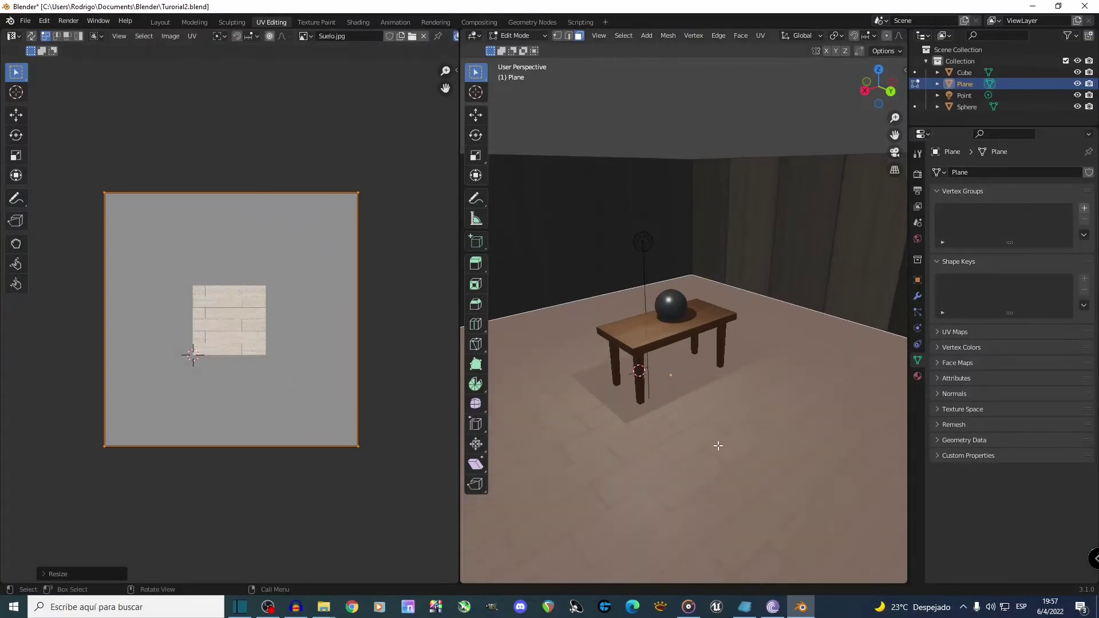
scroll(718, 445, "up", 1)
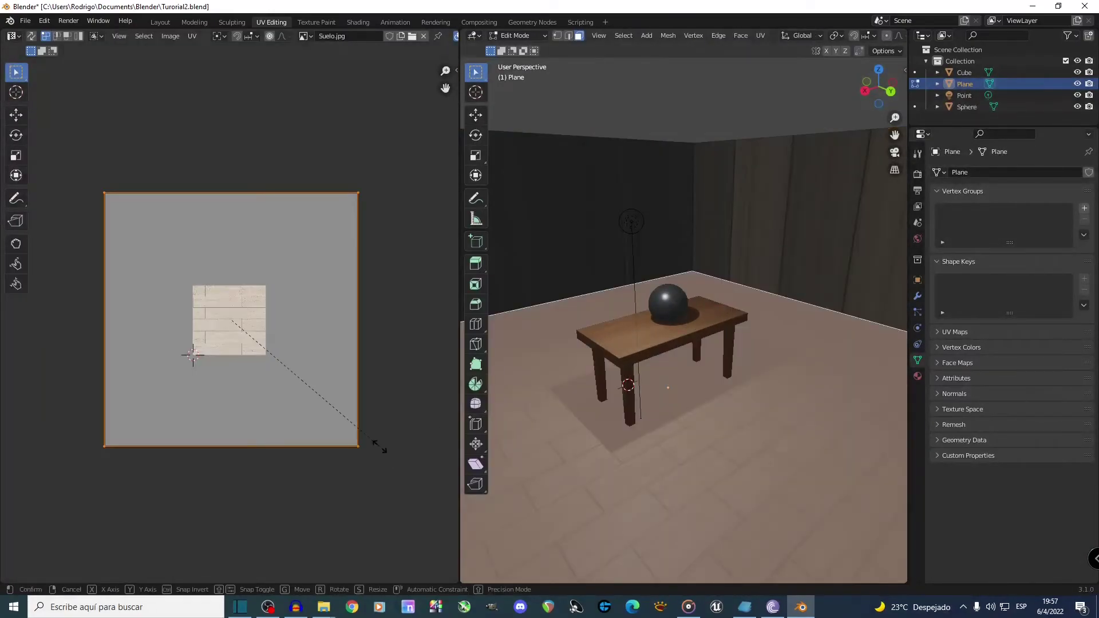
key("Tab")
middle_click_drag(710, 429, 764, 462)
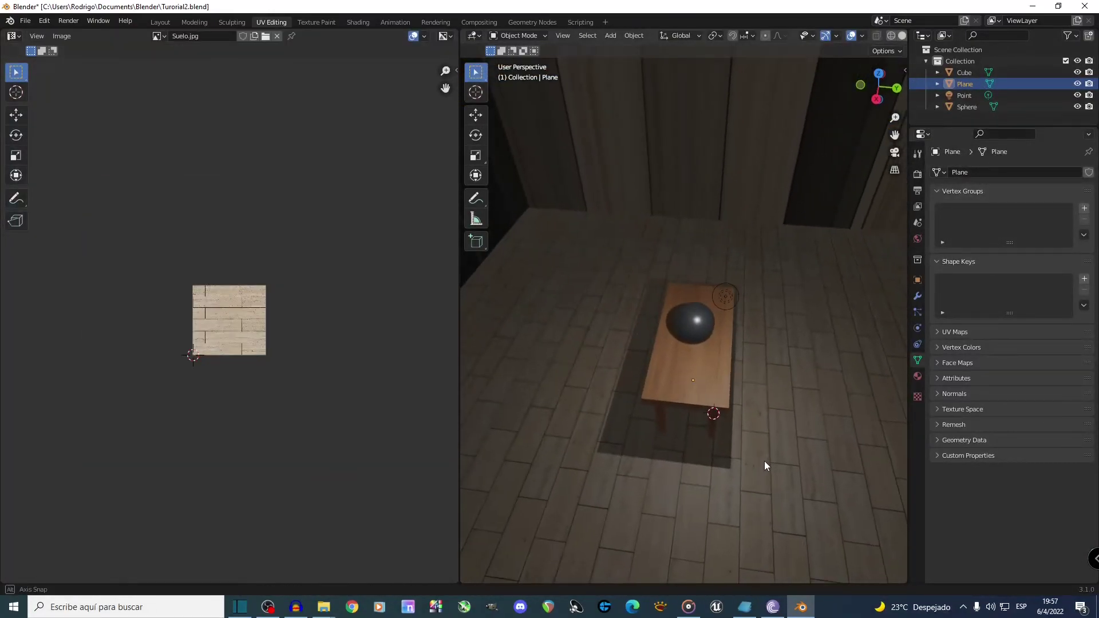
Rotate the floor's UV island by about 90° in Edit Mode and return to Object Mode
key("Tab")
key("r")
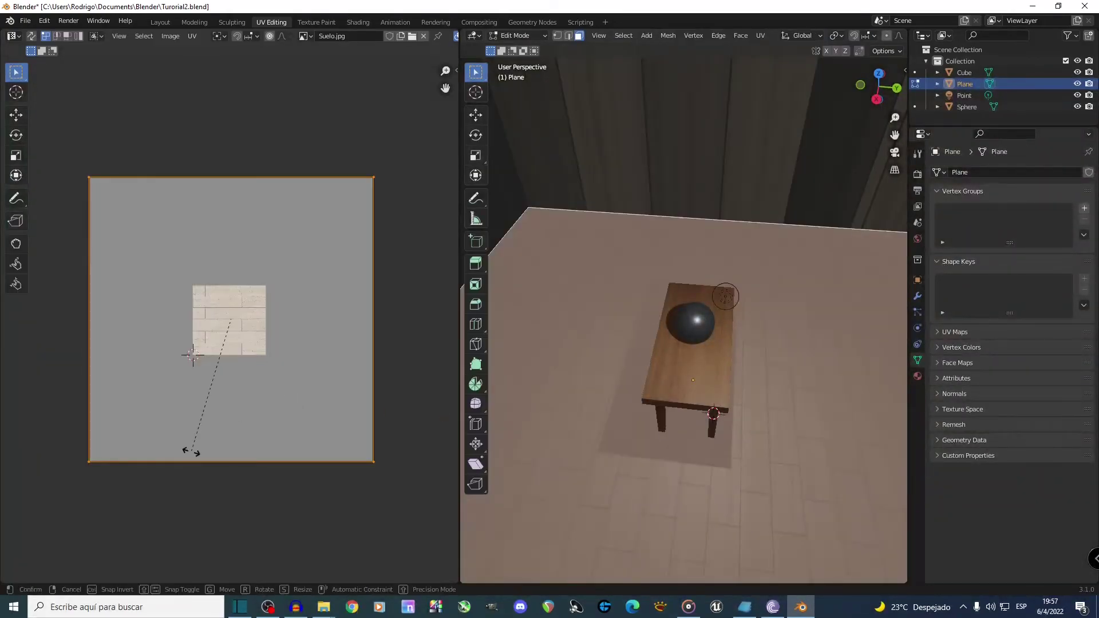
left_click(333, 351)
middle_click_drag(703, 376, 624, 342)
key("Tab")
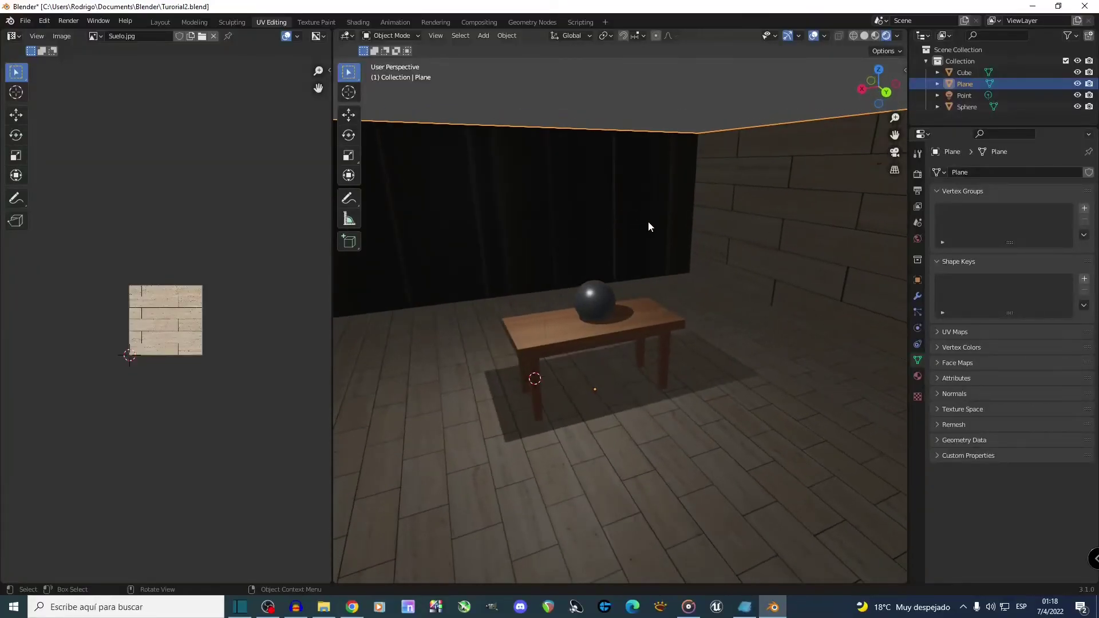
Enter Edit Mode on the plane and select its two wall faces together
middle_click_drag(648, 227, 563, 261)
mouse_move(722, 397)
middle_mouse_down()
mouse_move(738, 392)
mouse_move(723, 401)
middle_mouse_up()
key("Tab")
middle_click_drag(697, 183, 617, 170)
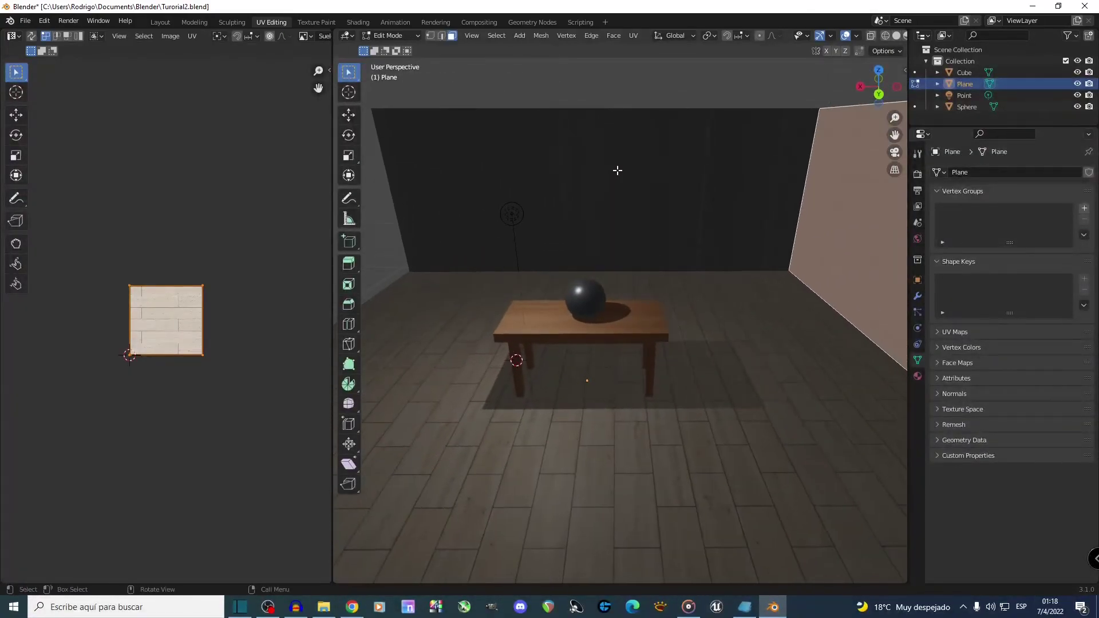
left_click(592, 192)
middle_click_drag(653, 221, 542, 199)
middle_click_drag(656, 229, 699, 229)
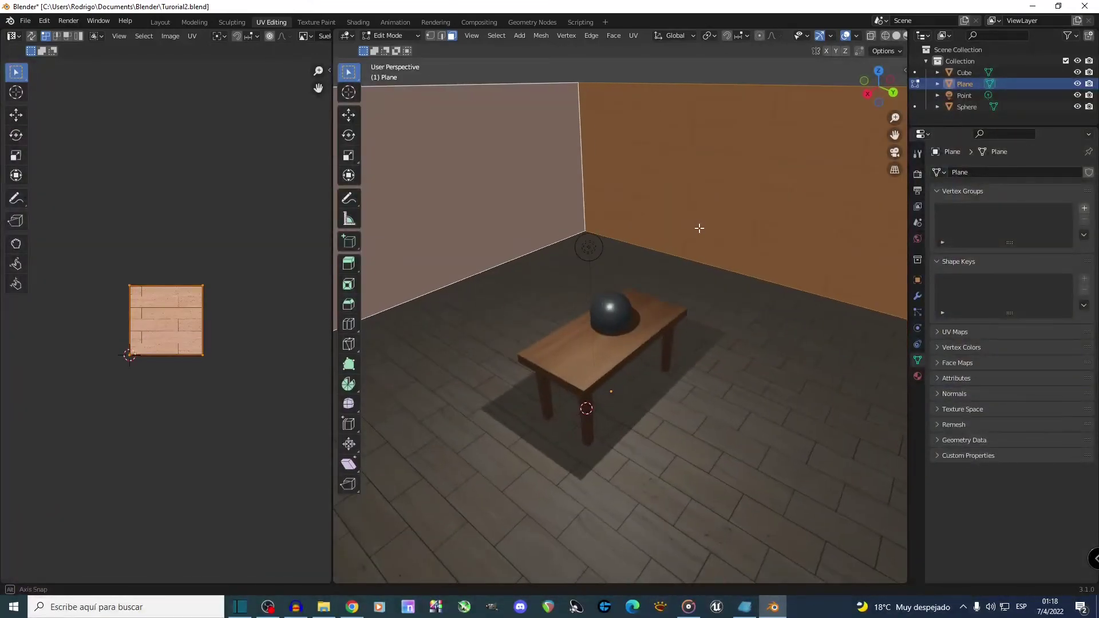
Add a second material named Pared to the plane, assign it to the two selected wall faces and return to Object Mode
left_click(918, 377)
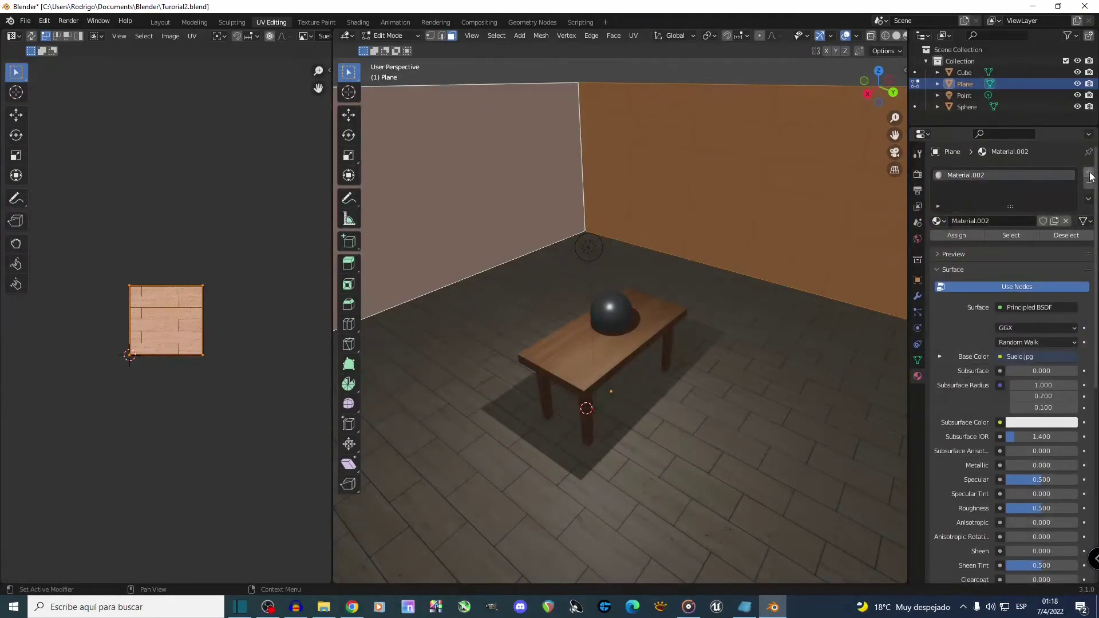
left_click(1089, 175)
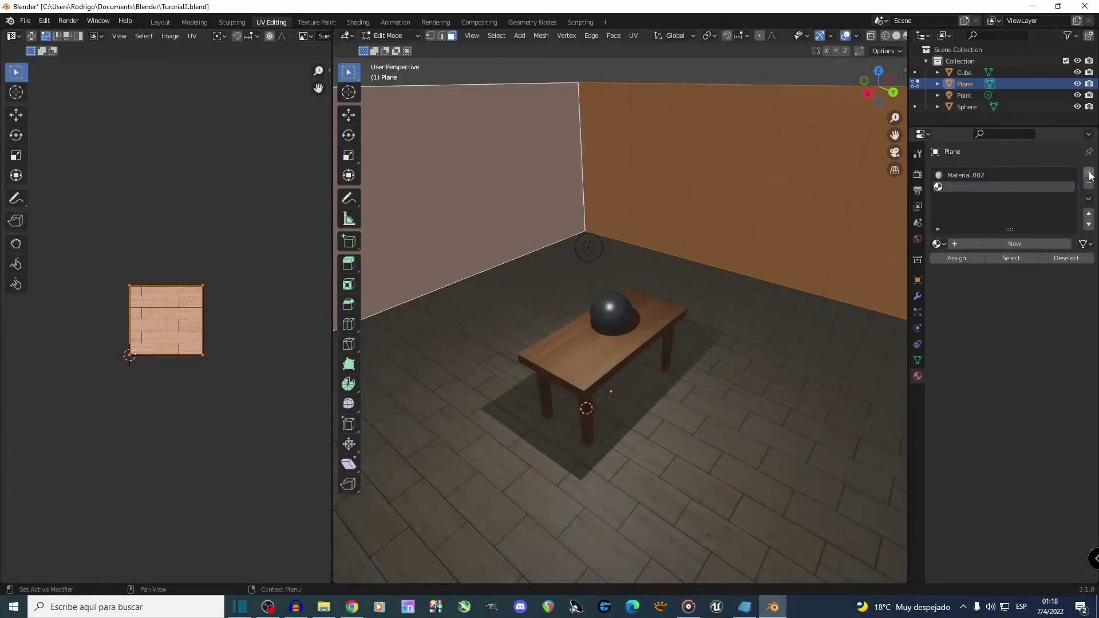
left_click(1011, 245)
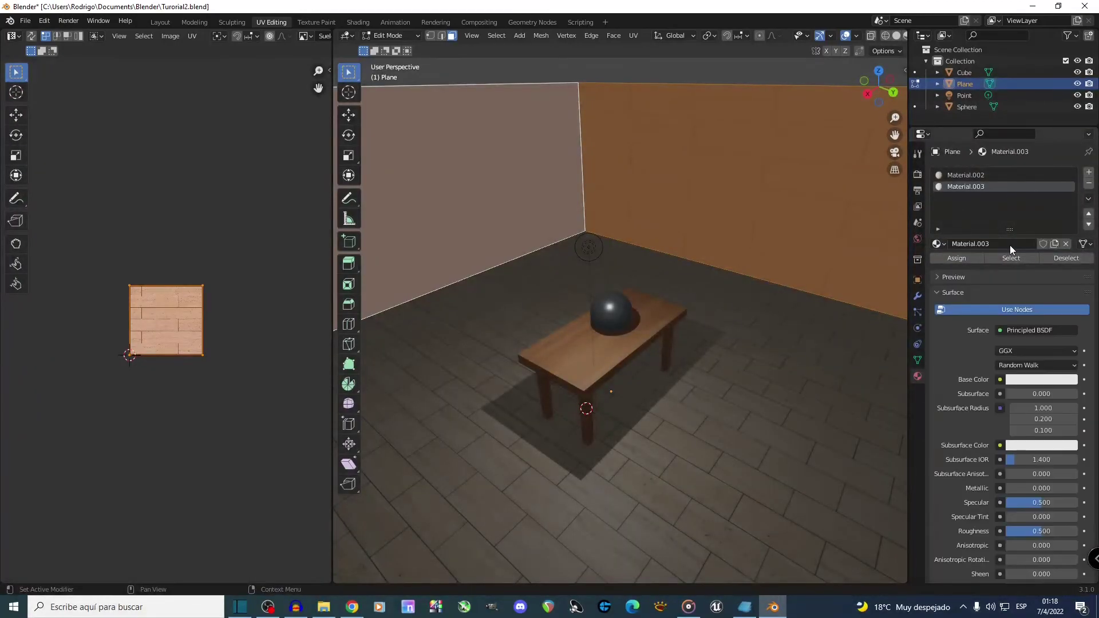
left_click(955, 259)
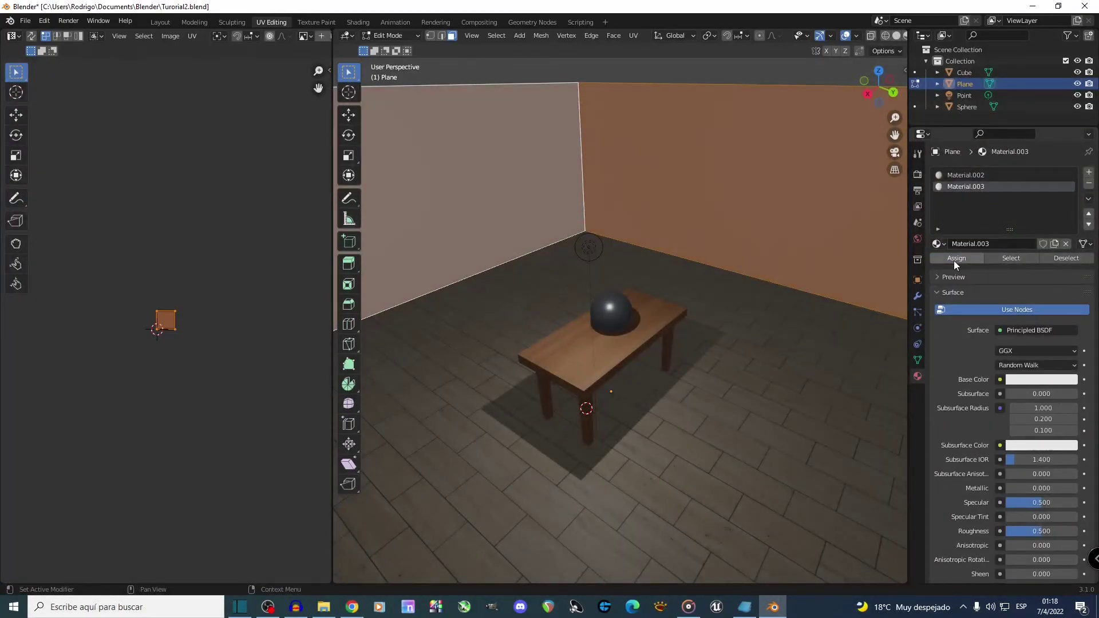
middle_click_drag(849, 262, 834, 257)
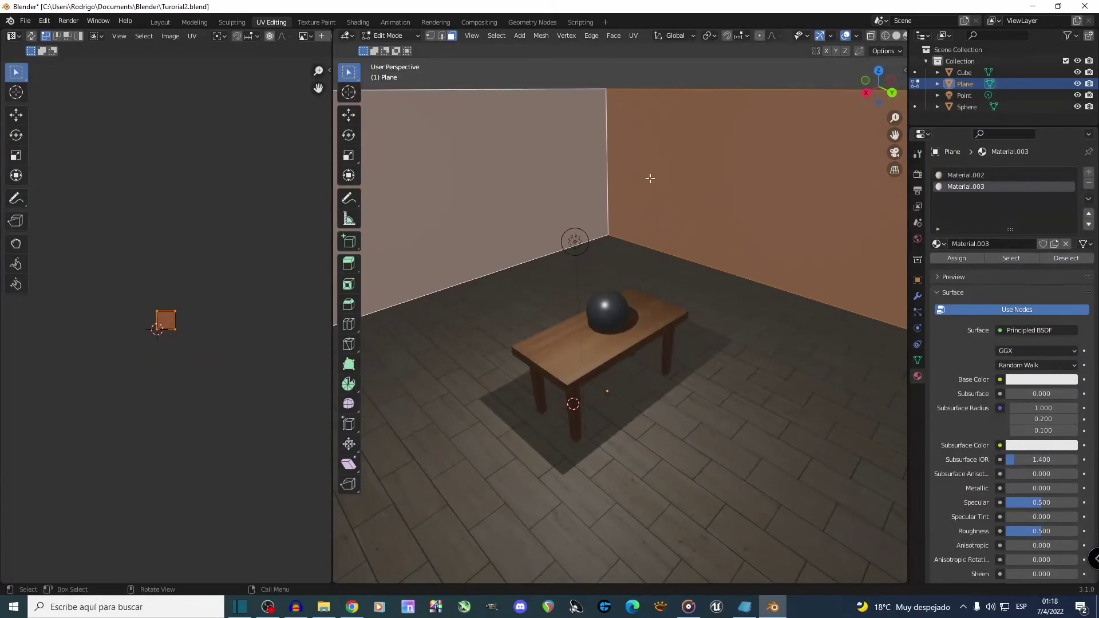
middle_click_drag(706, 227, 684, 226)
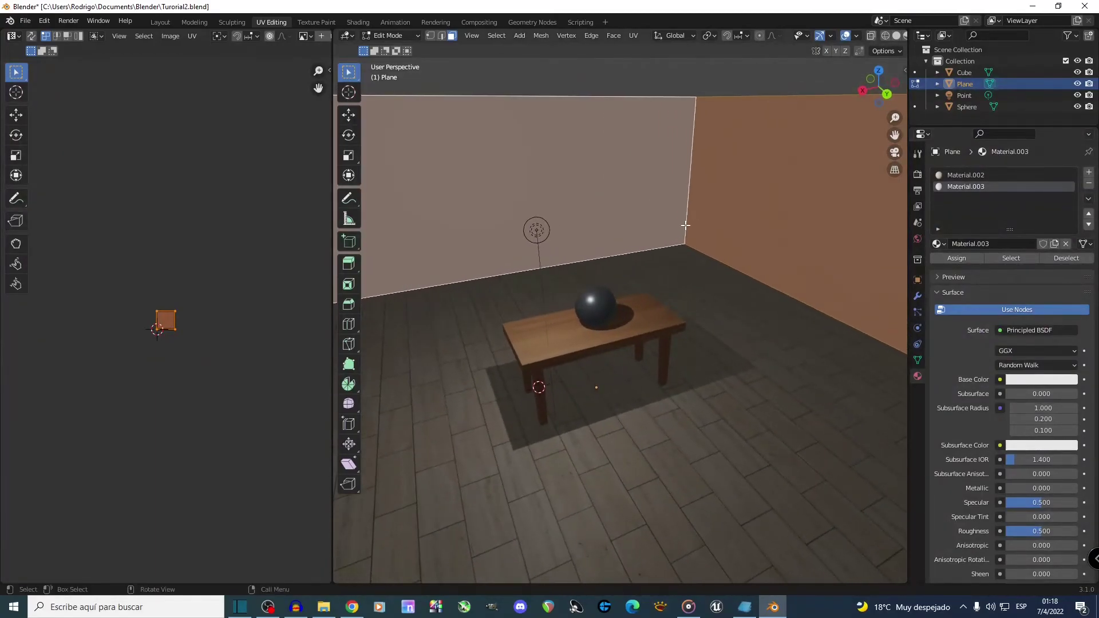
key("Tab")
middle_click_drag(731, 305, 518, 206)
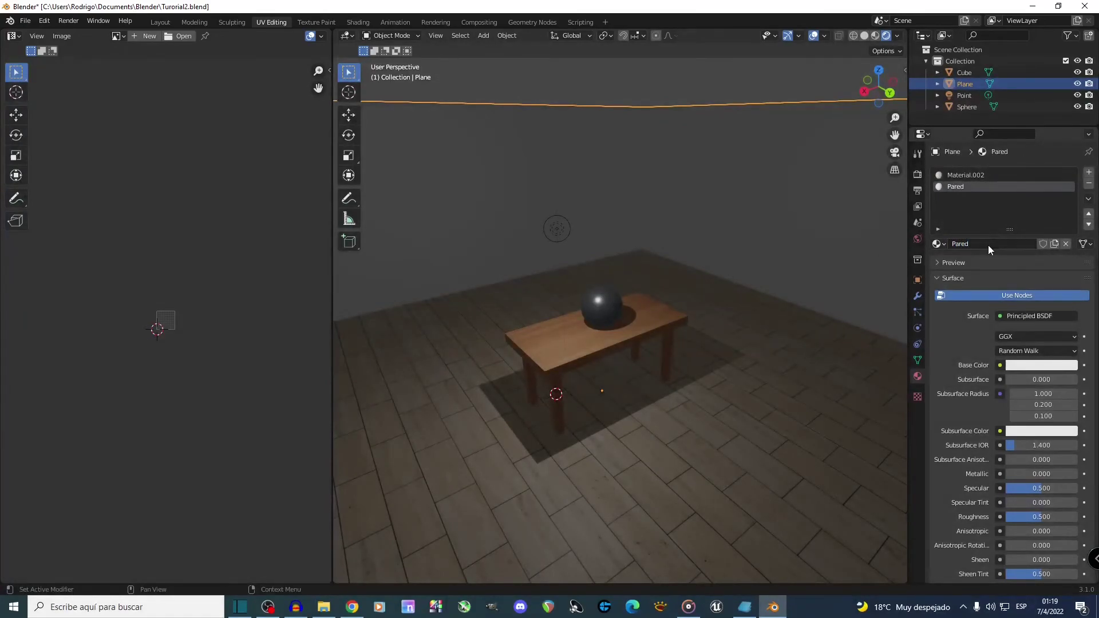
Rename the plane's floor material to SUelo and make Pared the active material
left_click(954, 175)
key("BackSpace")
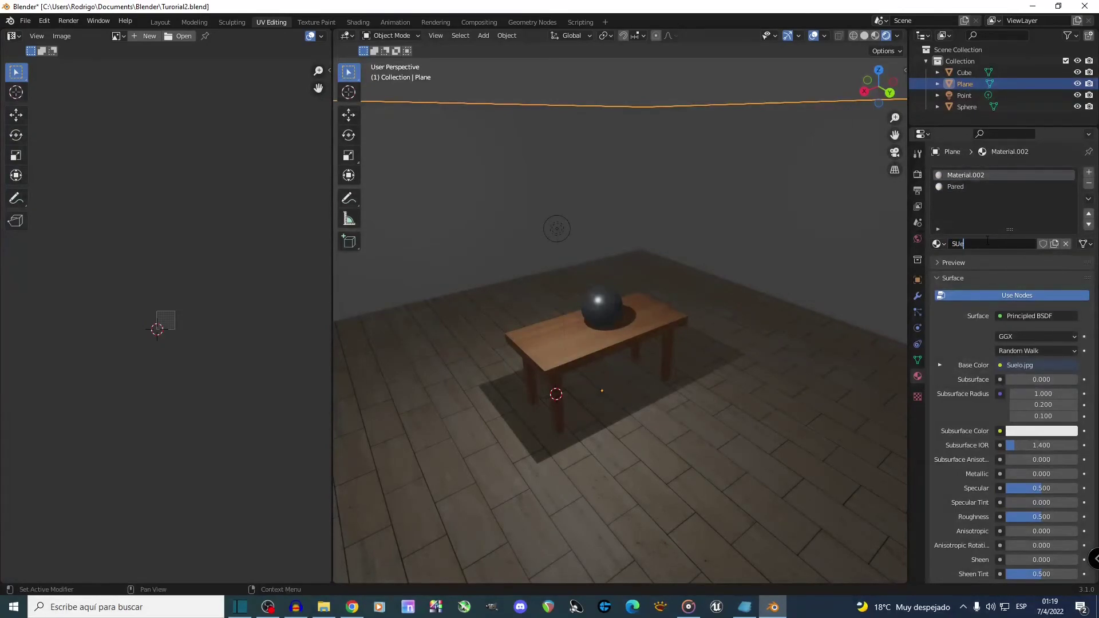
left_click(963, 187)
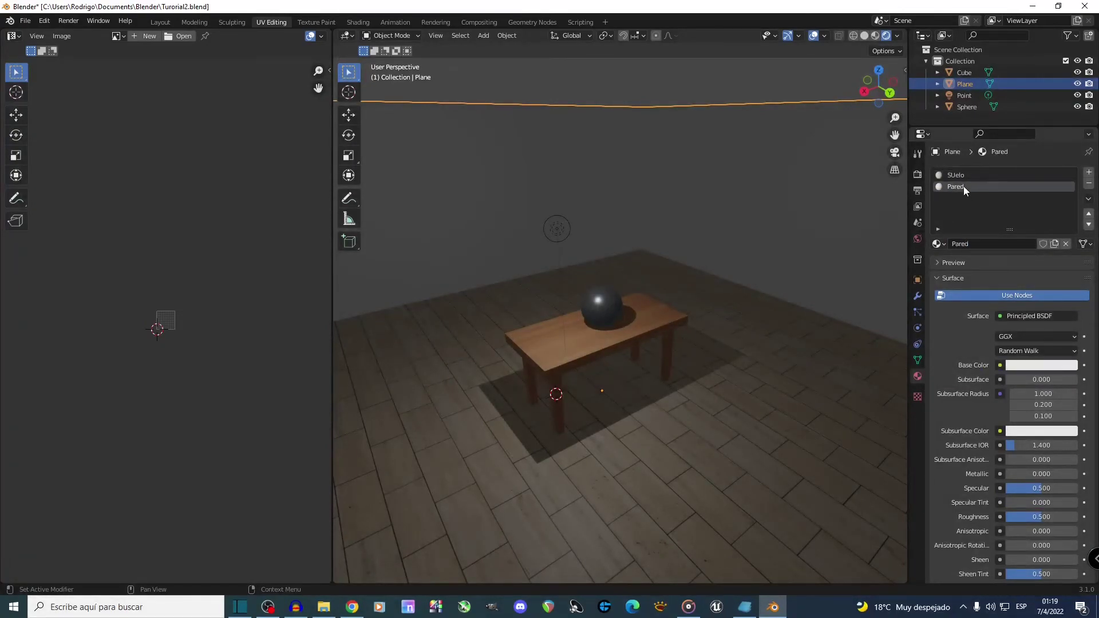
In the Shading workspace with rendered shading, add an Image Texture node with Concreto.jpg linked to the Pared material's Base Color
left_click(358, 23)
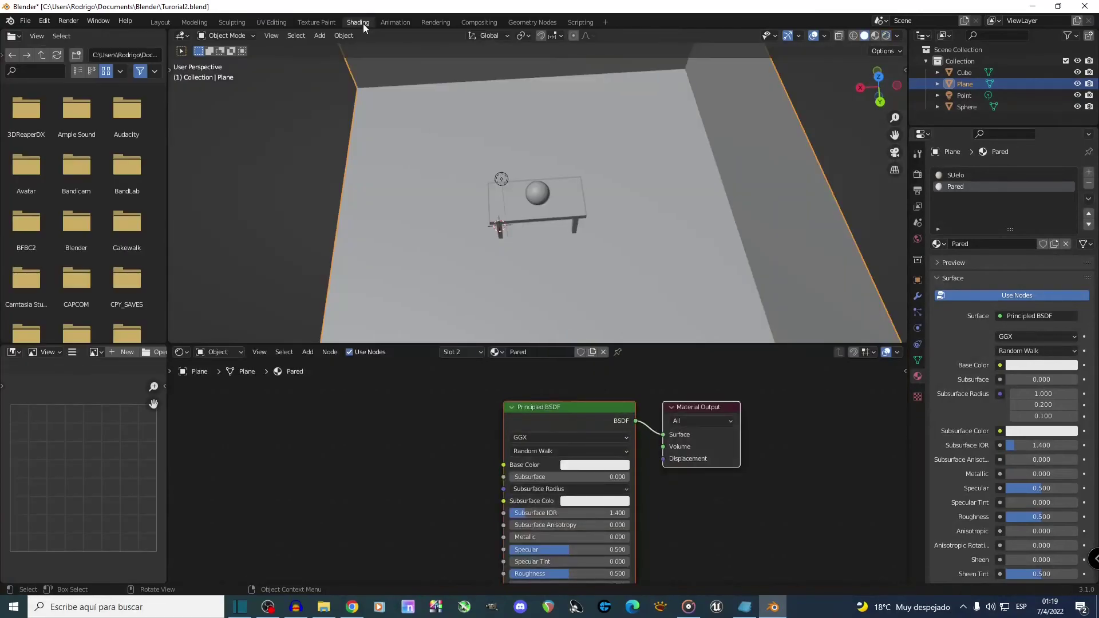
middle_click_drag(459, 320, 792, 69)
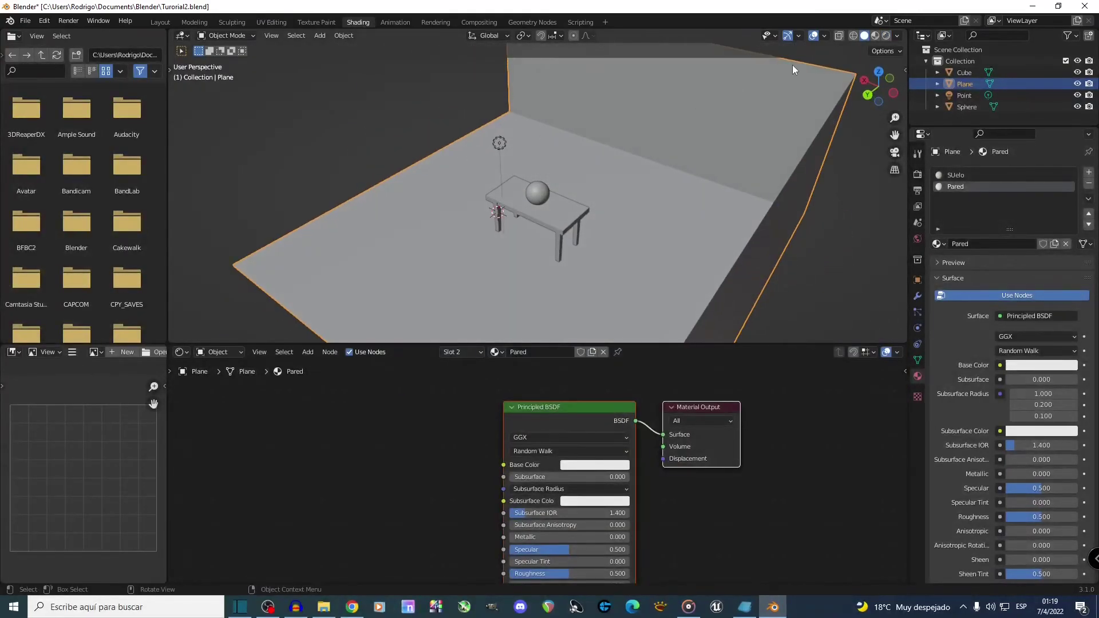
left_click(885, 35)
key("shift+a")
left_click(355, 422)
left_click(378, 415)
left_click(405, 458)
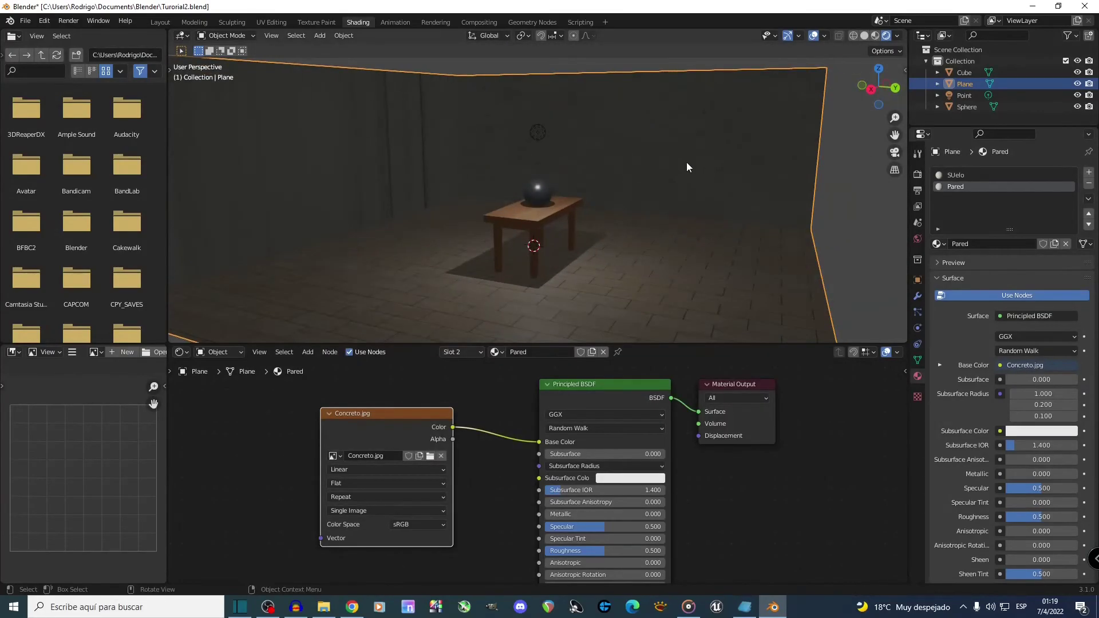
In the UV Editing workspace, unwrap the two wall faces from the right and front orthographic views and return to Object Mode
left_click(272, 23)
left_click(695, 186)
key("KP_3")
key("u")
left_click(694, 252)
middle_click_drag(572, 217, 608, 225)
left_click(556, 235)
key("KP_1")
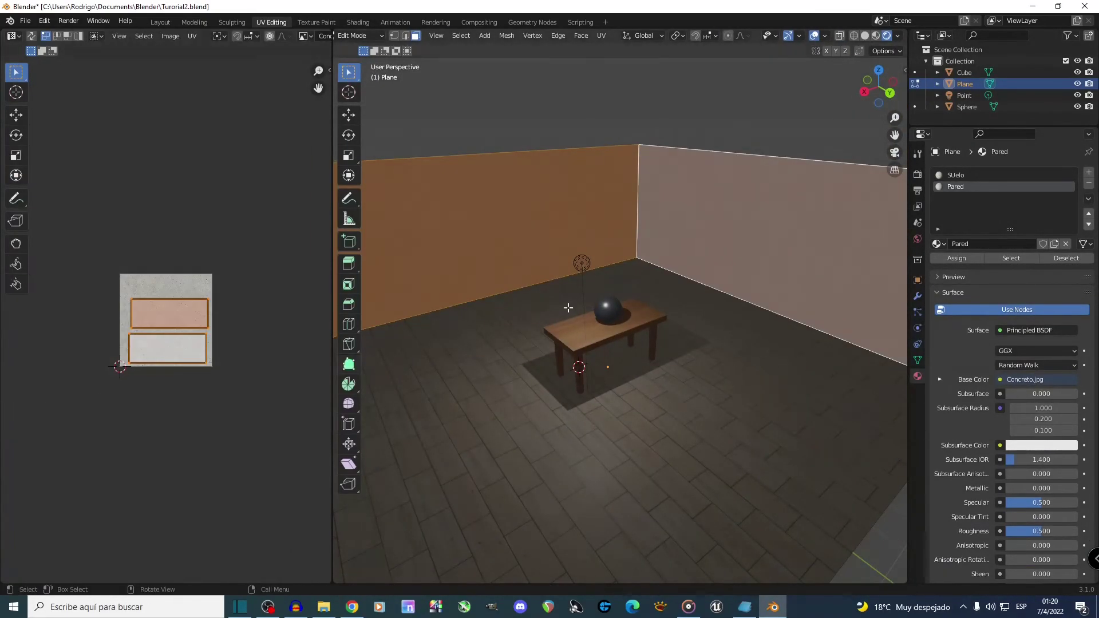
key("Tab")
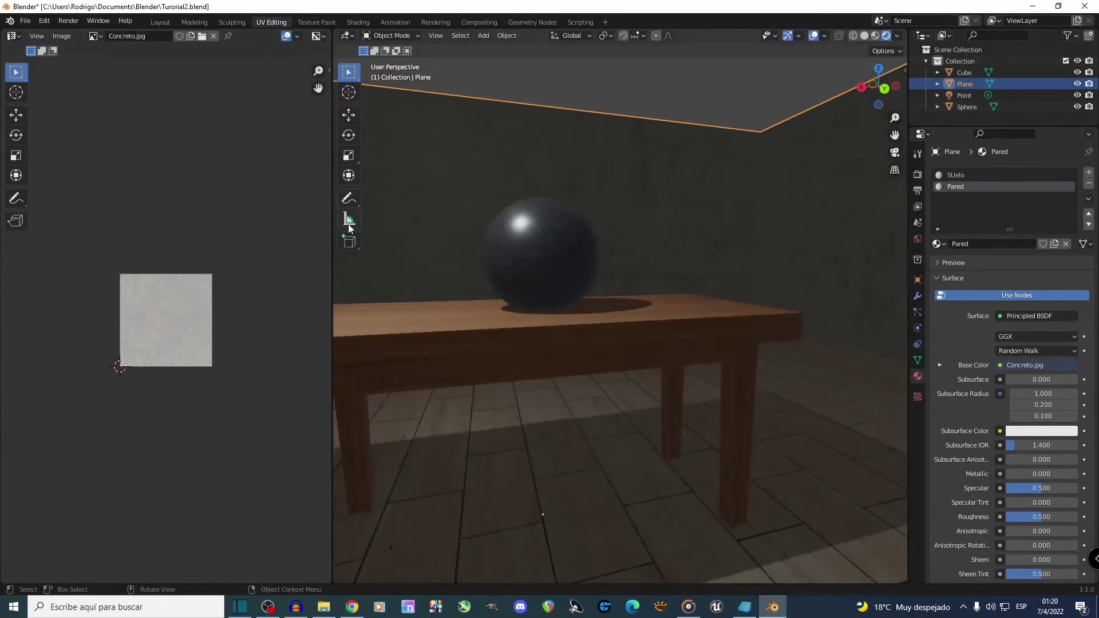
Add a camera to the scene and move it along the X axis away from the table
scroll(525, 319, "down", 3)
middle_click_drag(525, 318, 669, 307)
scroll(648, 291, "down", 4)
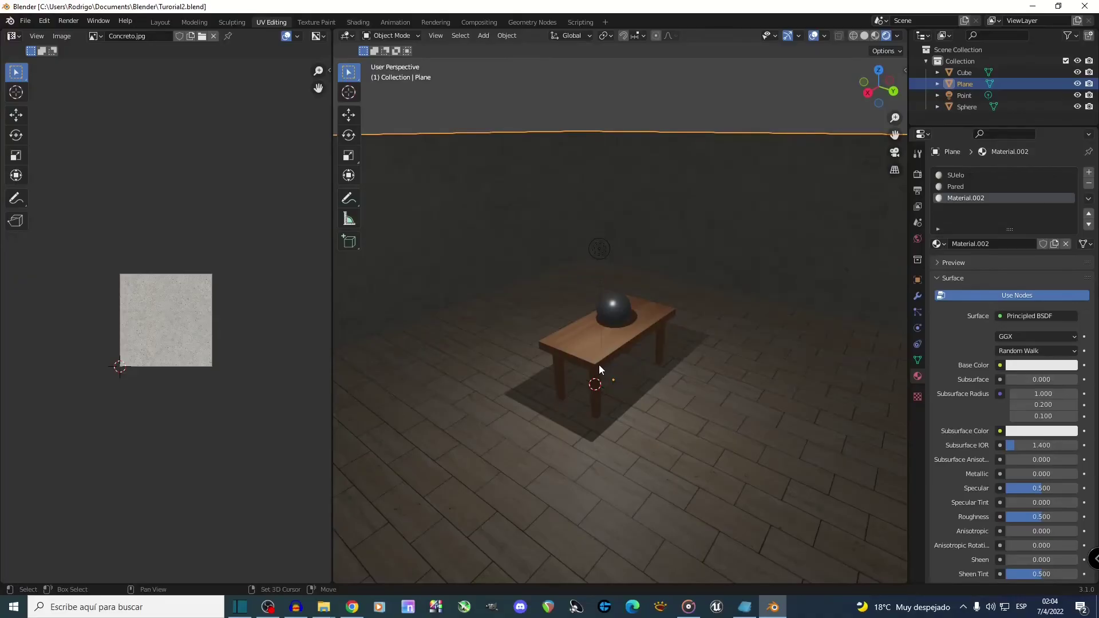
key("shift+a")
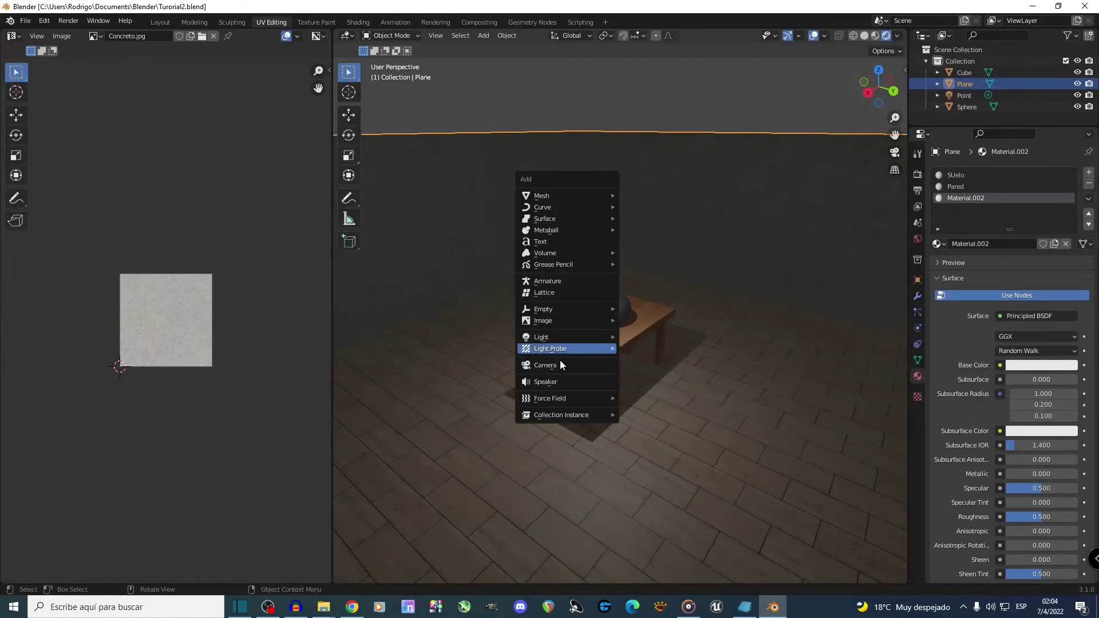
left_click(572, 364)
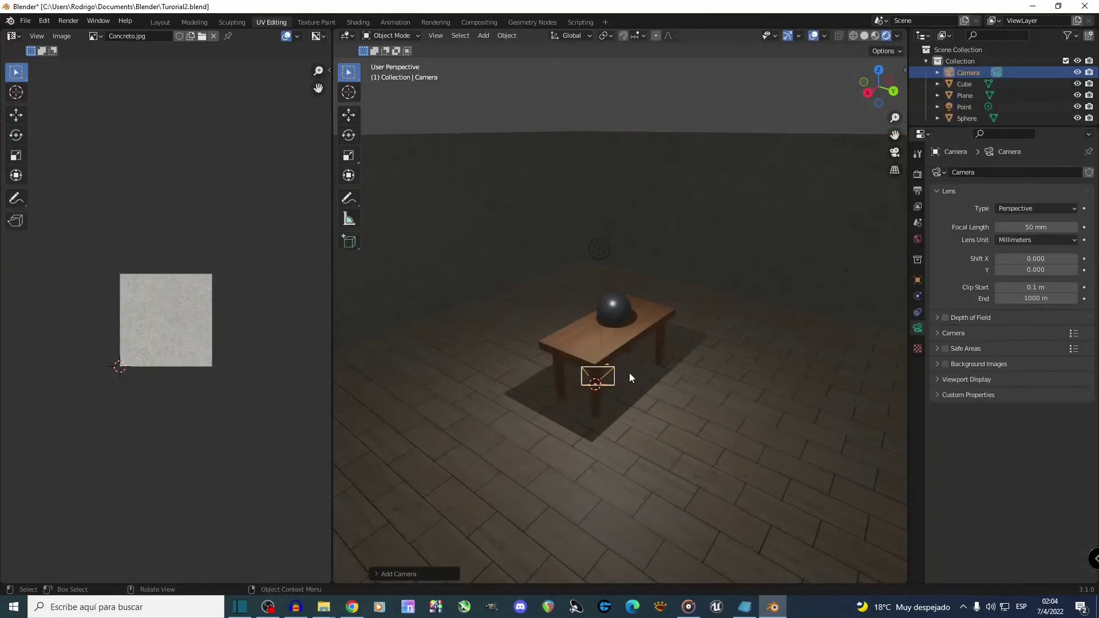
left_click(348, 115)
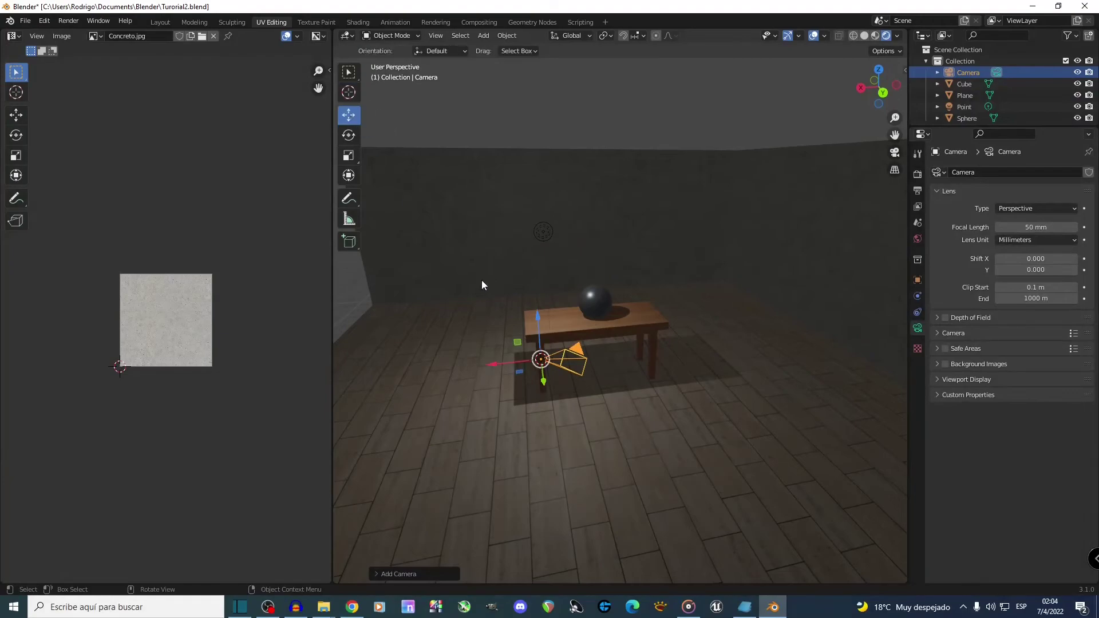
left_click_drag(513, 358, 337, 378)
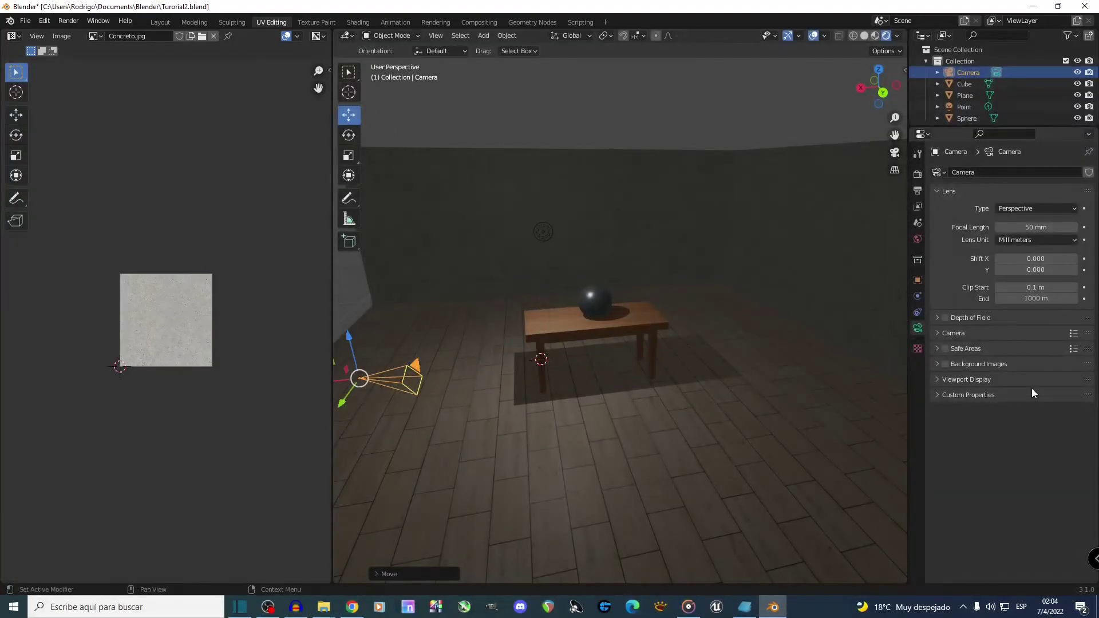
In the top view, move the camera about 1 m along X and 3.7 m along Y
key("KP_7")
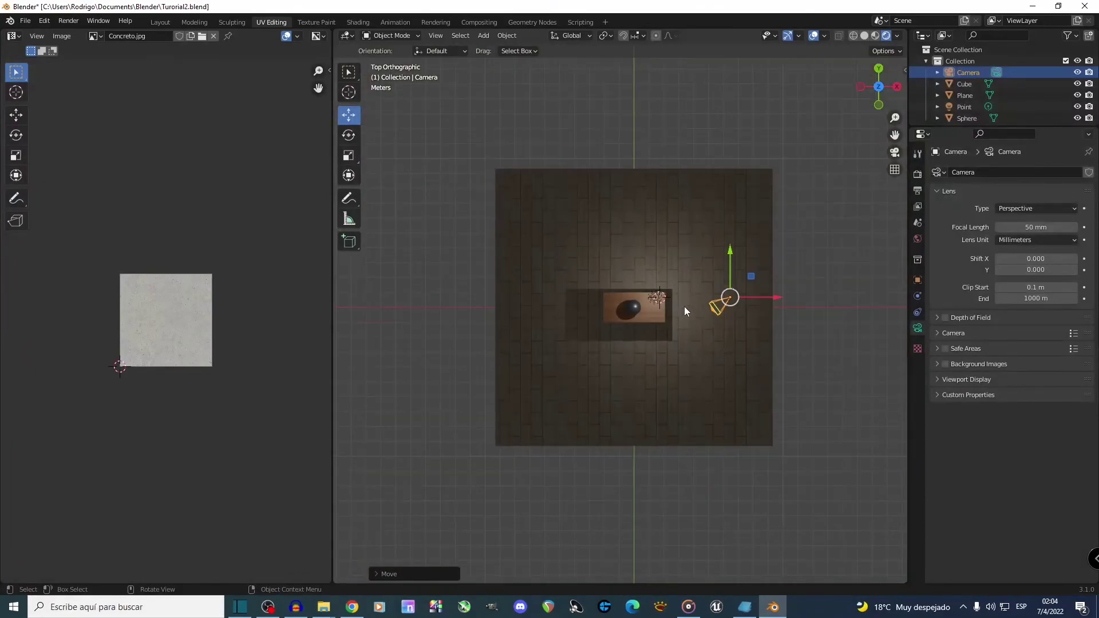
key("g")
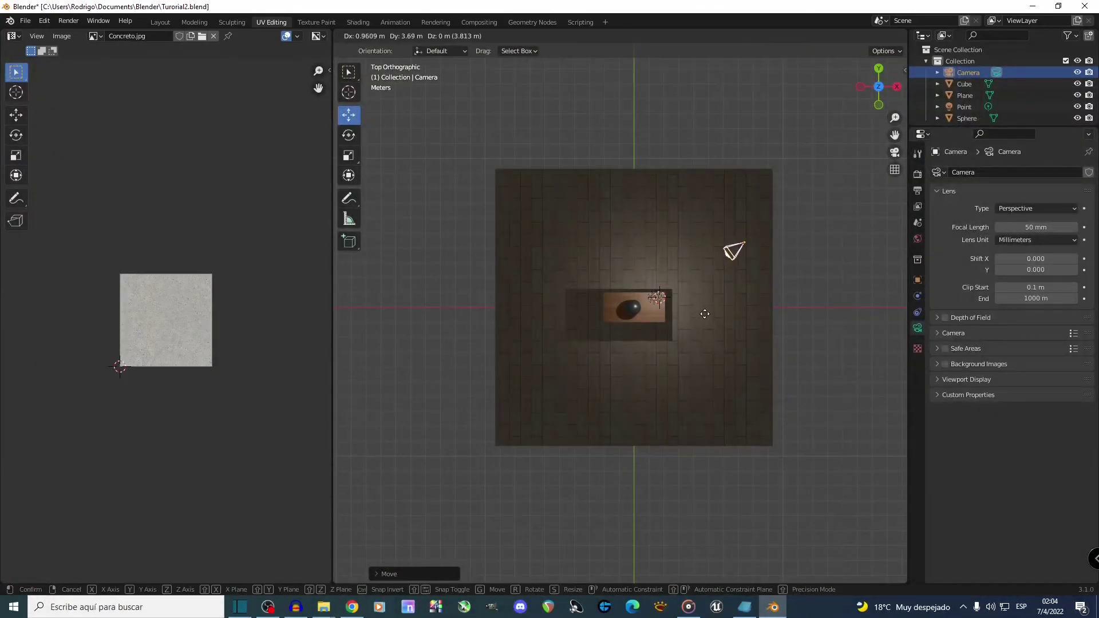
left_click(705, 315)
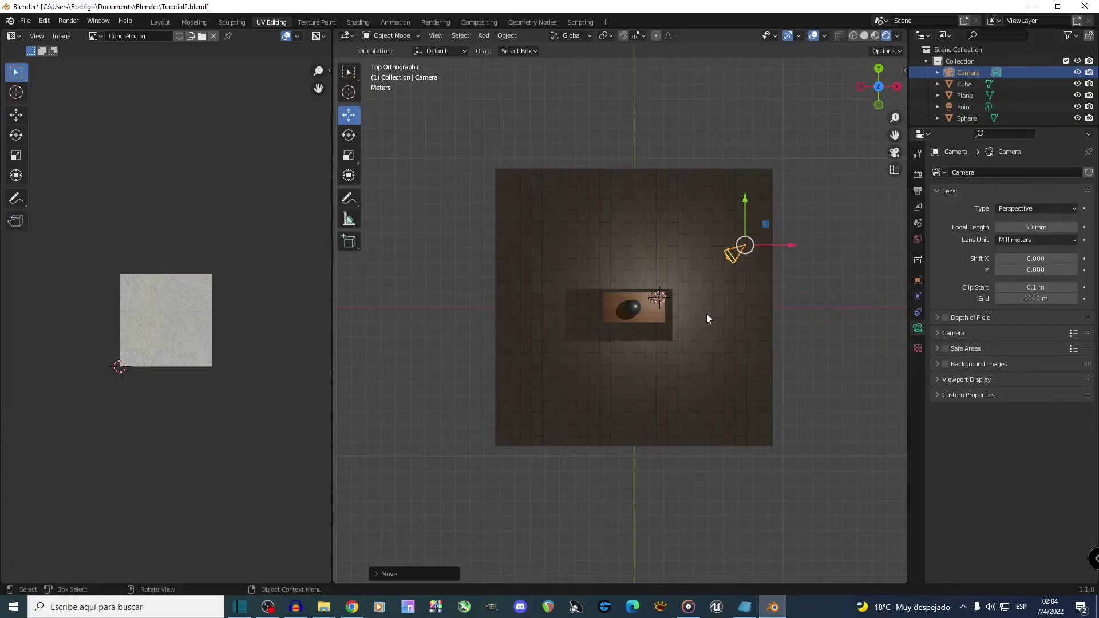
Looking through the camera, move it up until the table and sphere are framed, and set its focal length to 23 mm
key("KP_0")
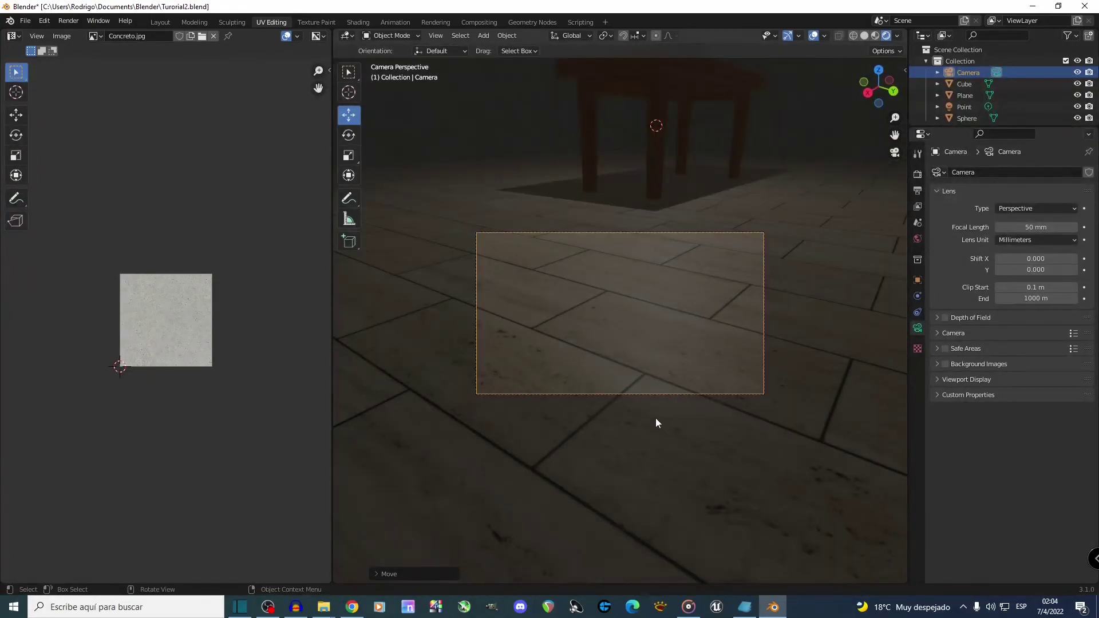
key("g")
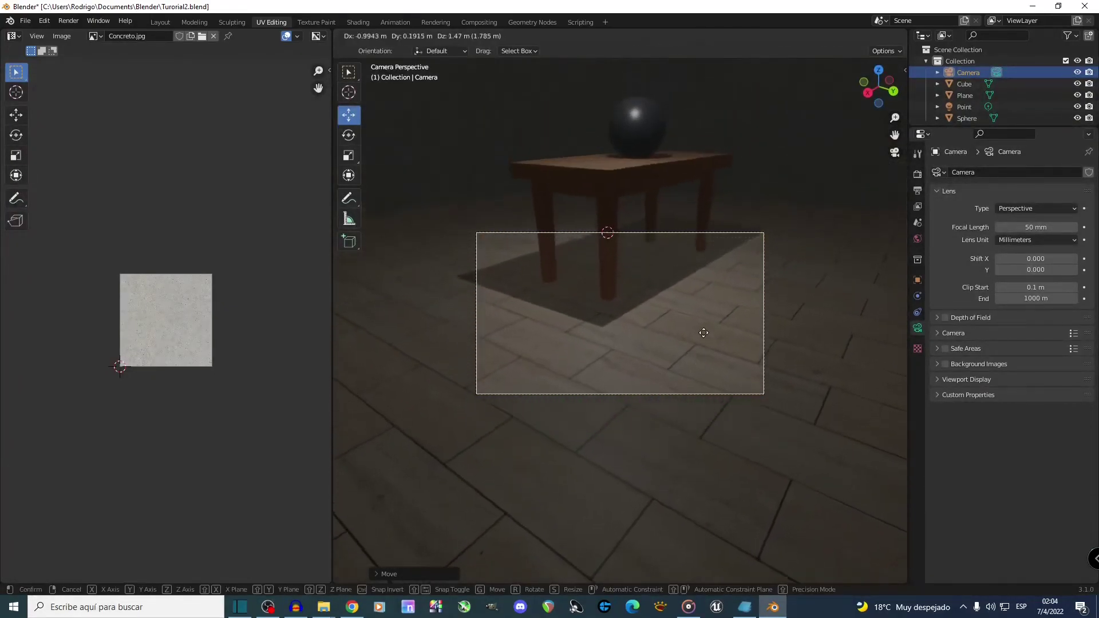
left_click(720, 166)
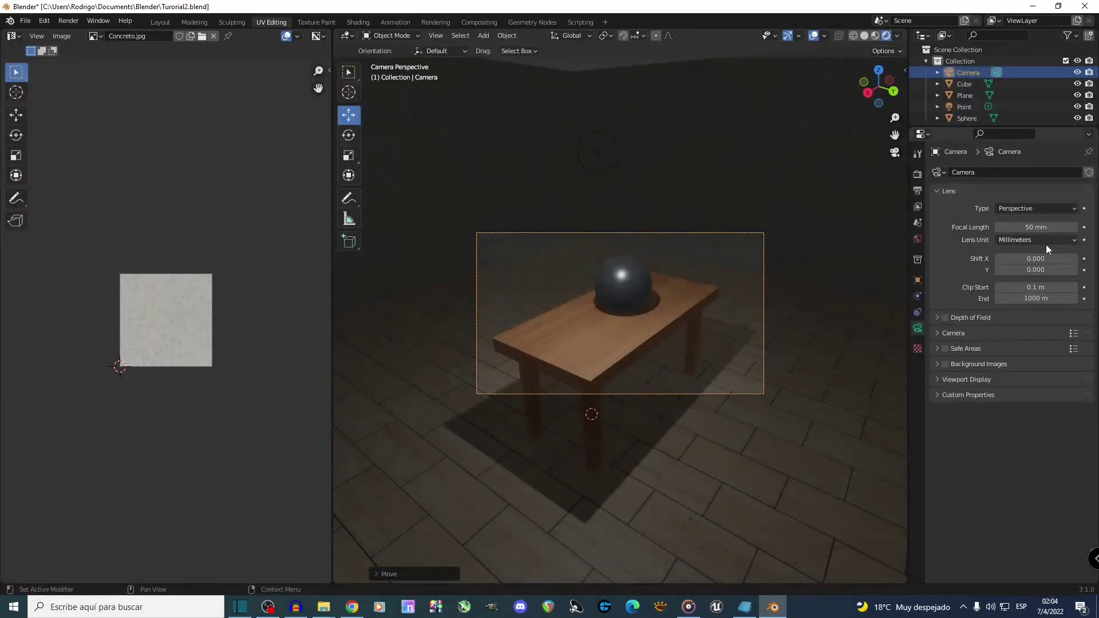
left_click_drag(1025, 229, 971, 229)
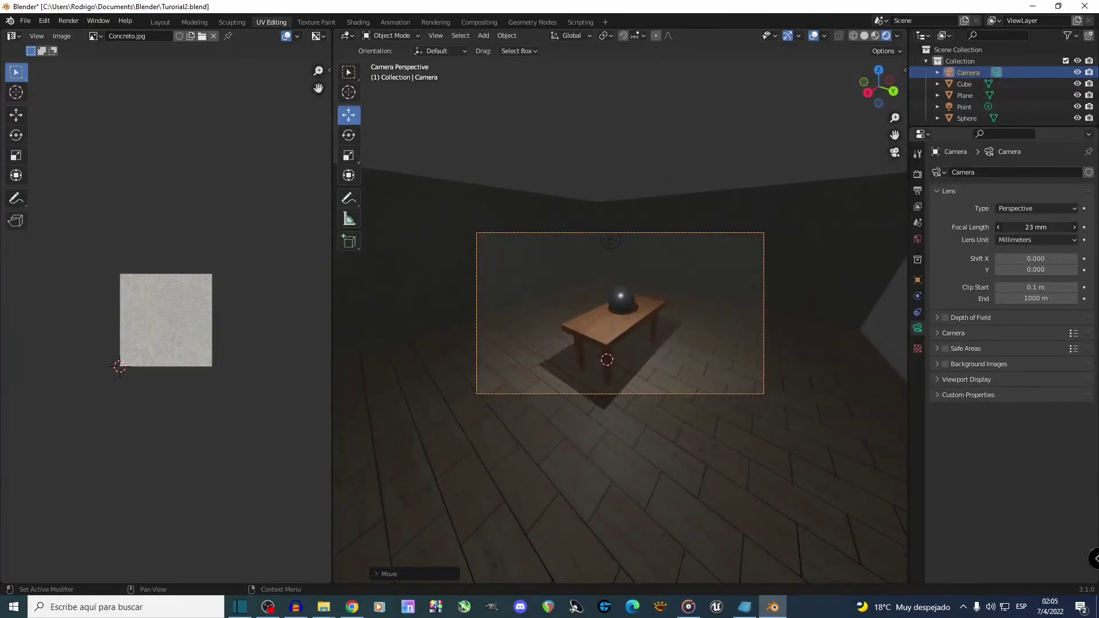
Looking through the camera, move it down slightly so the table sits a little higher in the frame
scroll(693, 359, "up", 3)
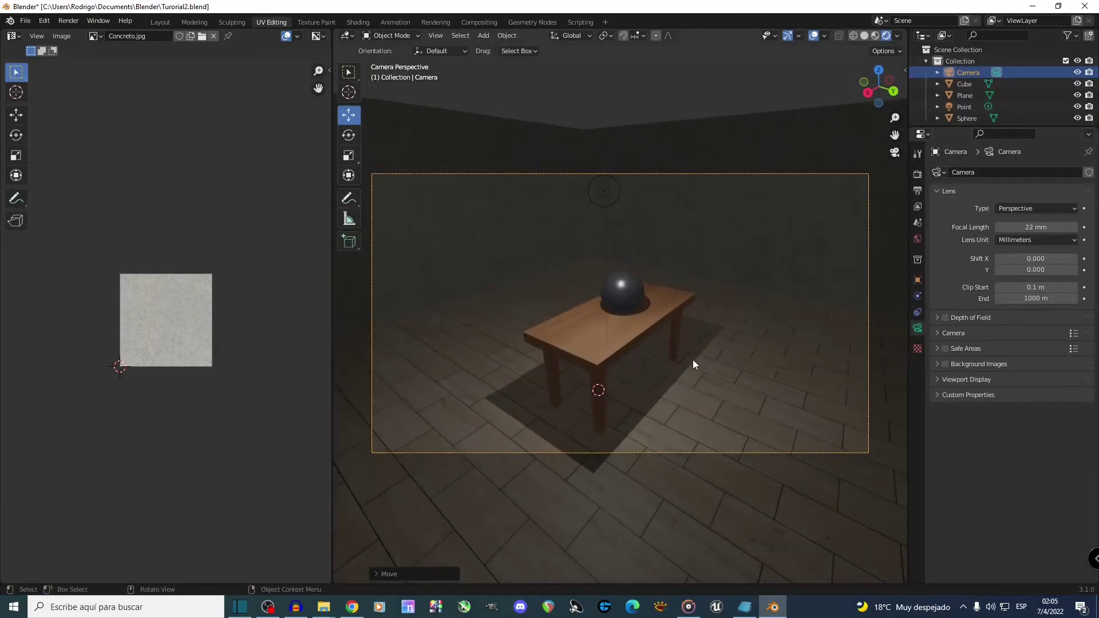
key("g")
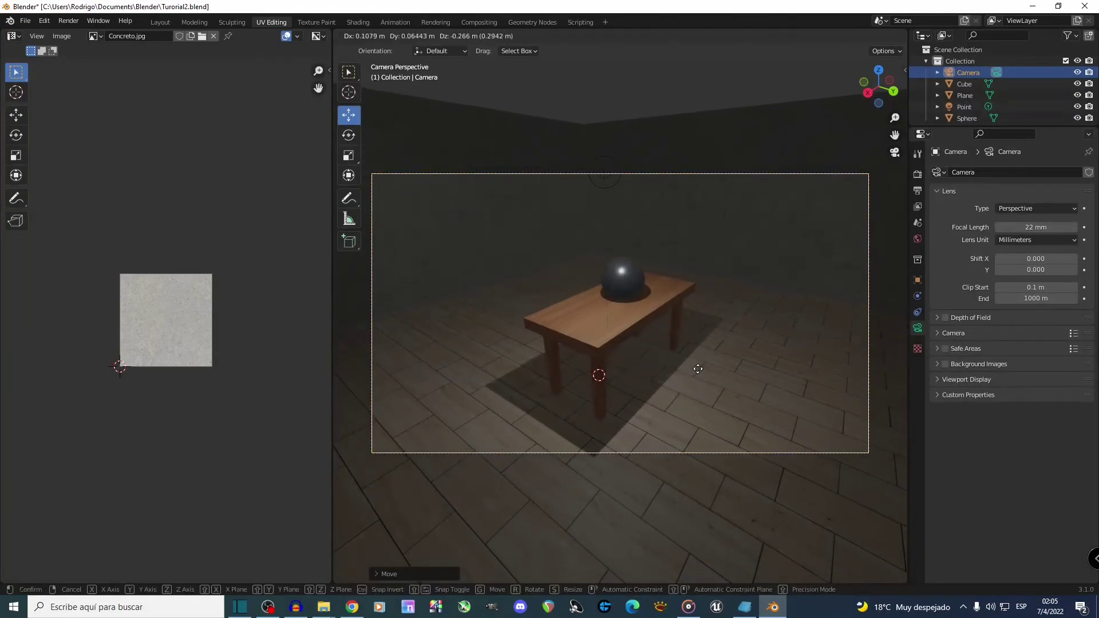
left_click(690, 326)
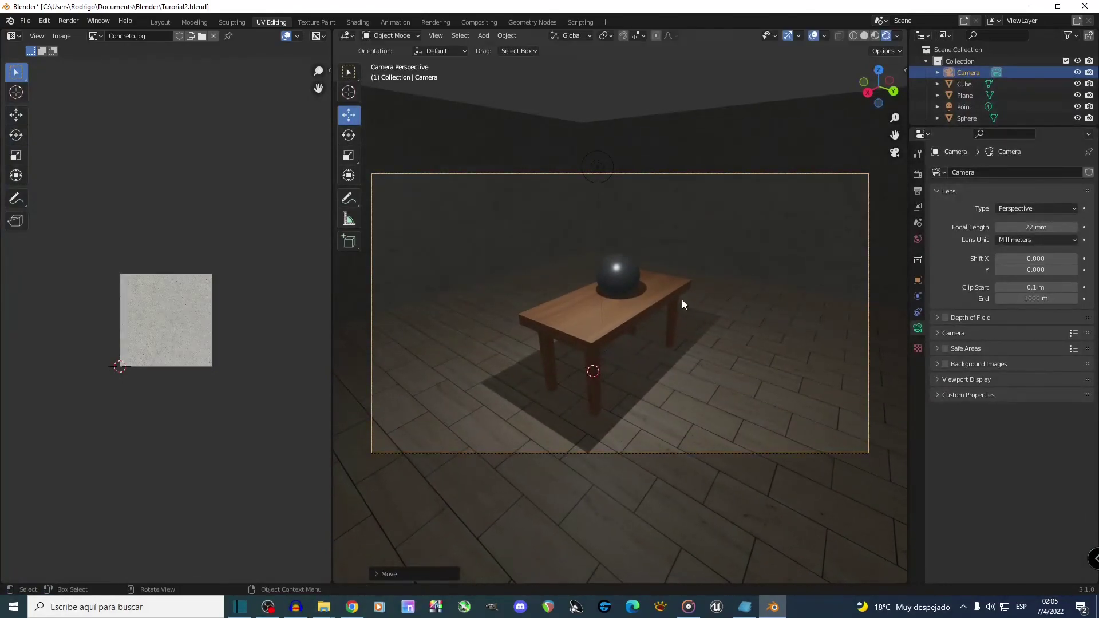
In the top view, duplicate the point light and place the copy about 1.4 m along negative X and 4.9 m along negative Y
left_click(597, 168)
key("KP_7")
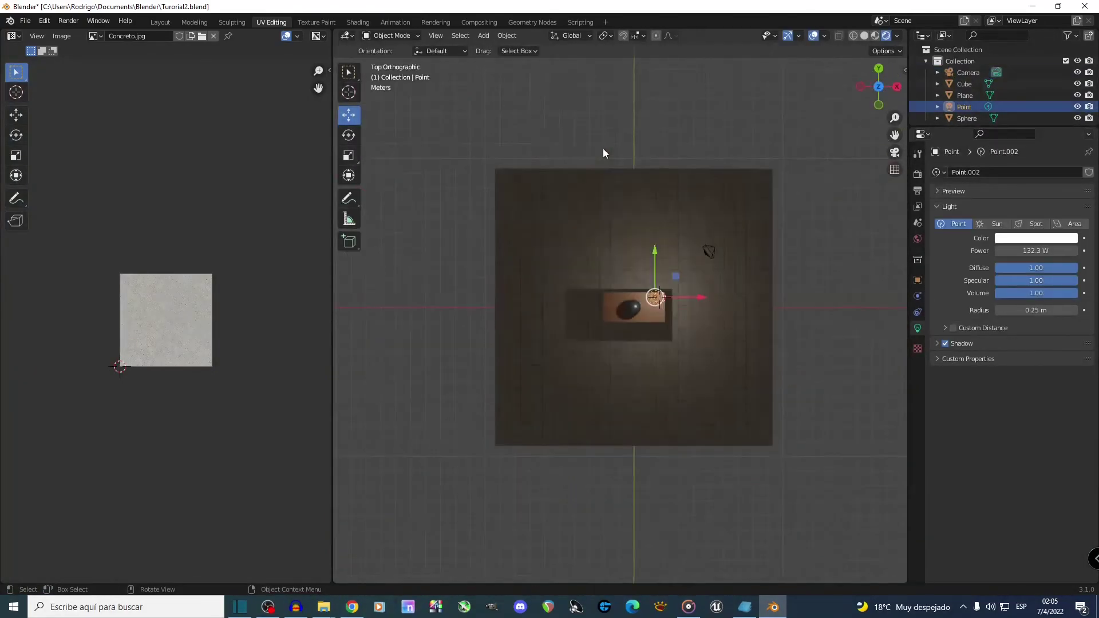
scroll(610, 150, "up", 3)
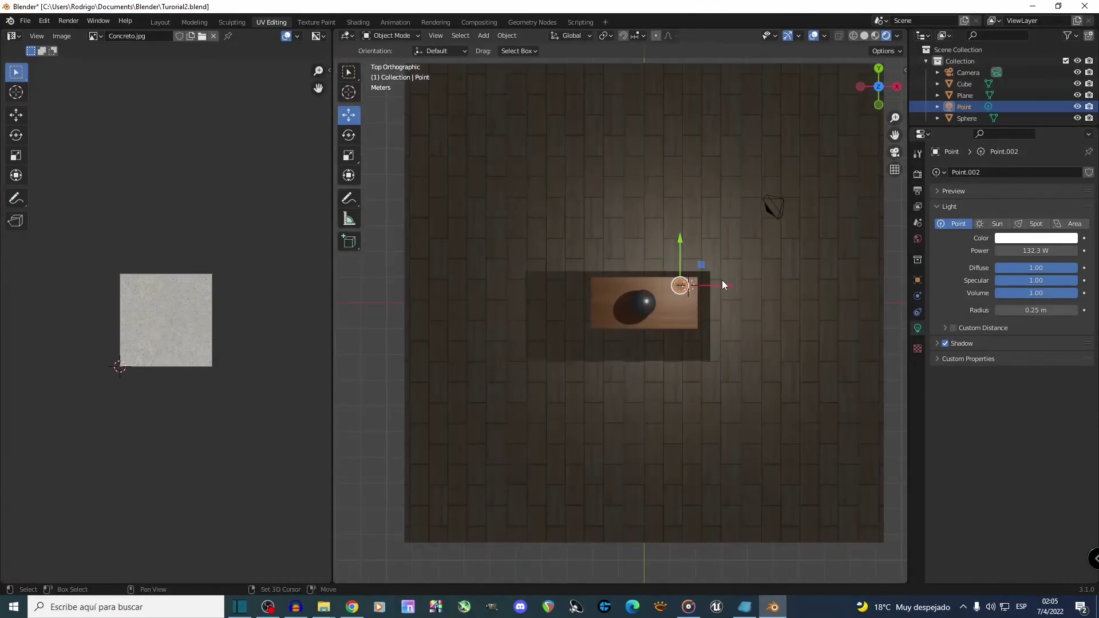
key("shift+d")
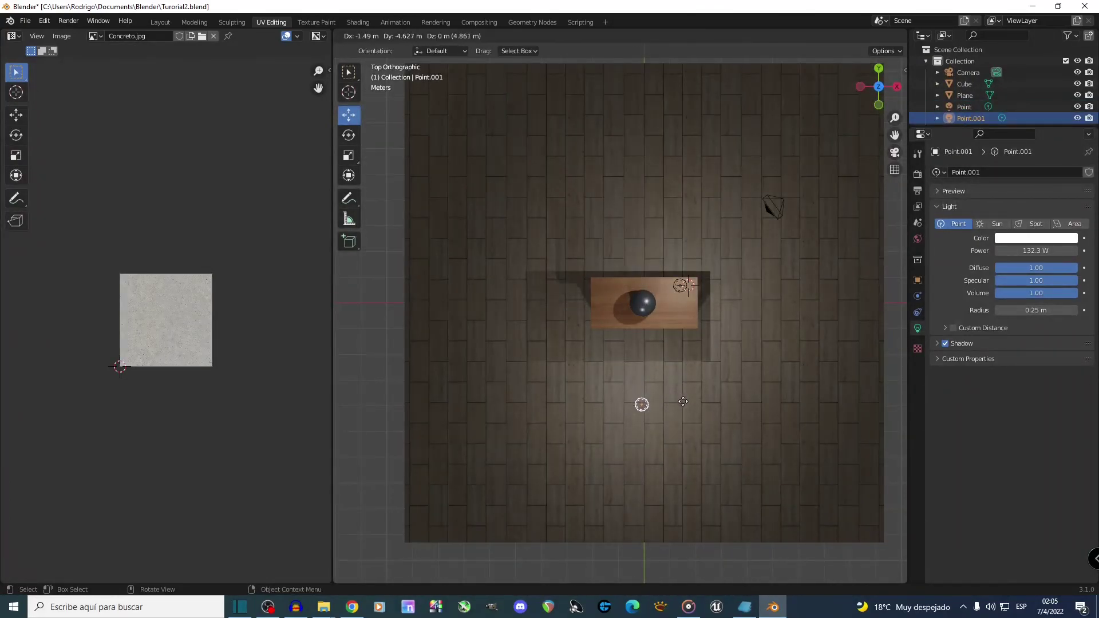
left_click(685, 408)
Duplicate the new light again, place the copy about 7.7 m along positive Y beyond the table, and return to the camera view
key("shift+d")
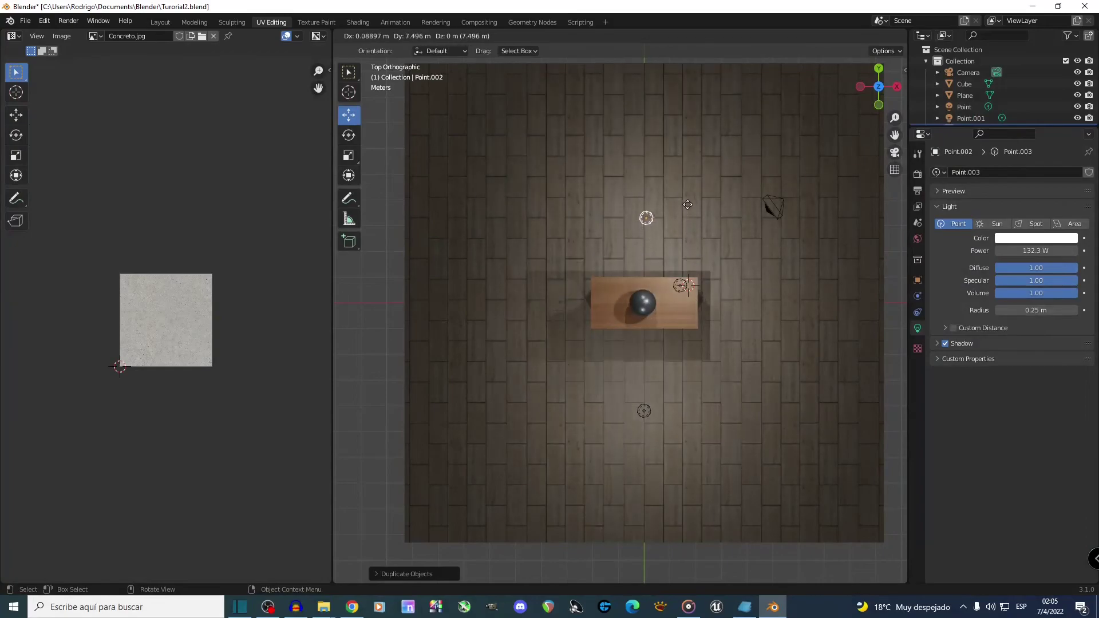
left_click(687, 198)
middle_click_drag(687, 198, 687, 198)
key("KP_0")
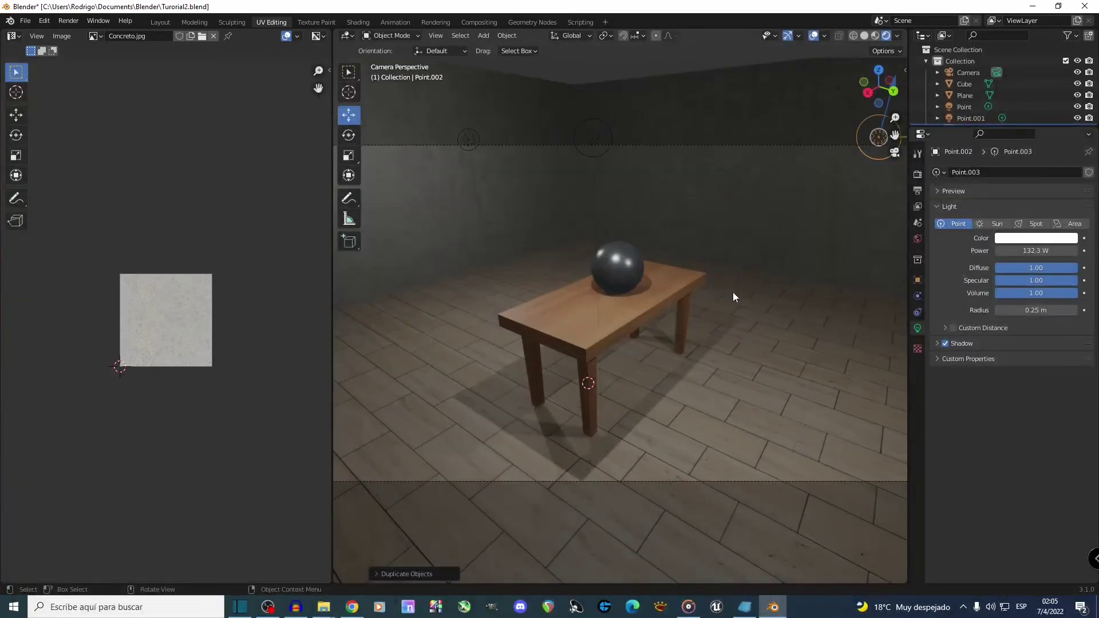
Enable Ambient Occlusion, Bloom, Screen Space Reflections and Motion Blur for the Eevee render, and render the image
left_click(918, 174)
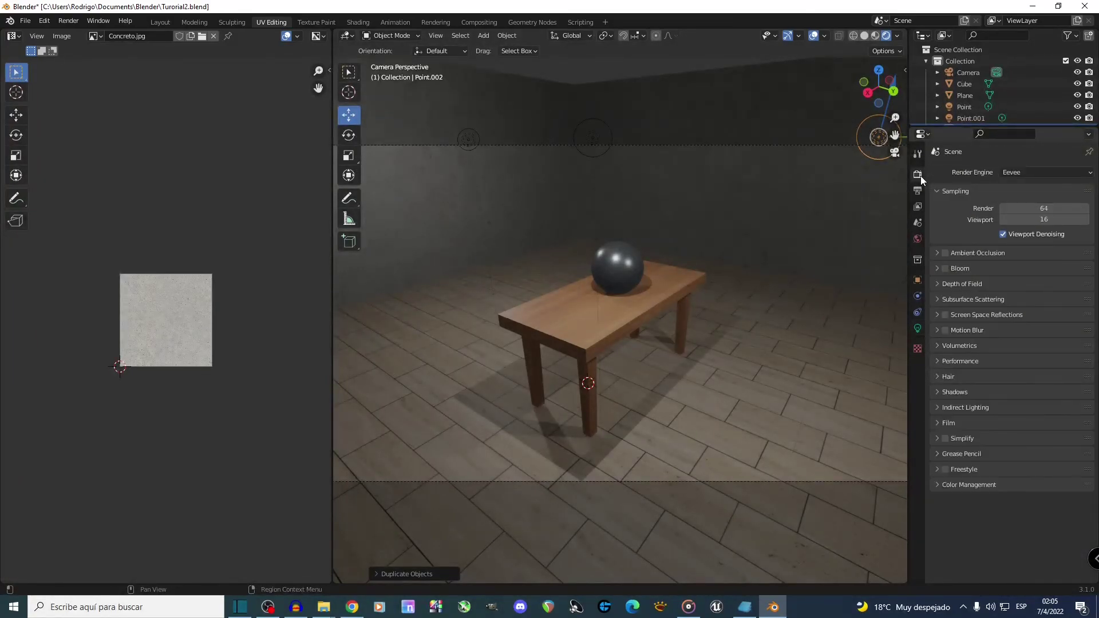
left_click(946, 253)
left_click(946, 268)
left_click(945, 316)
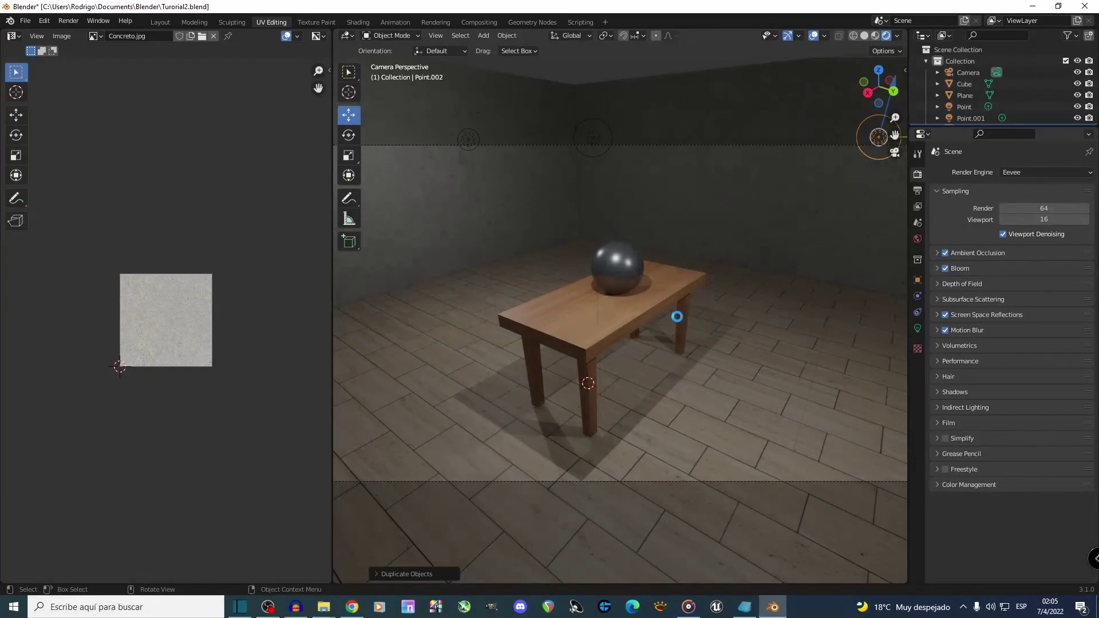
key("F12")
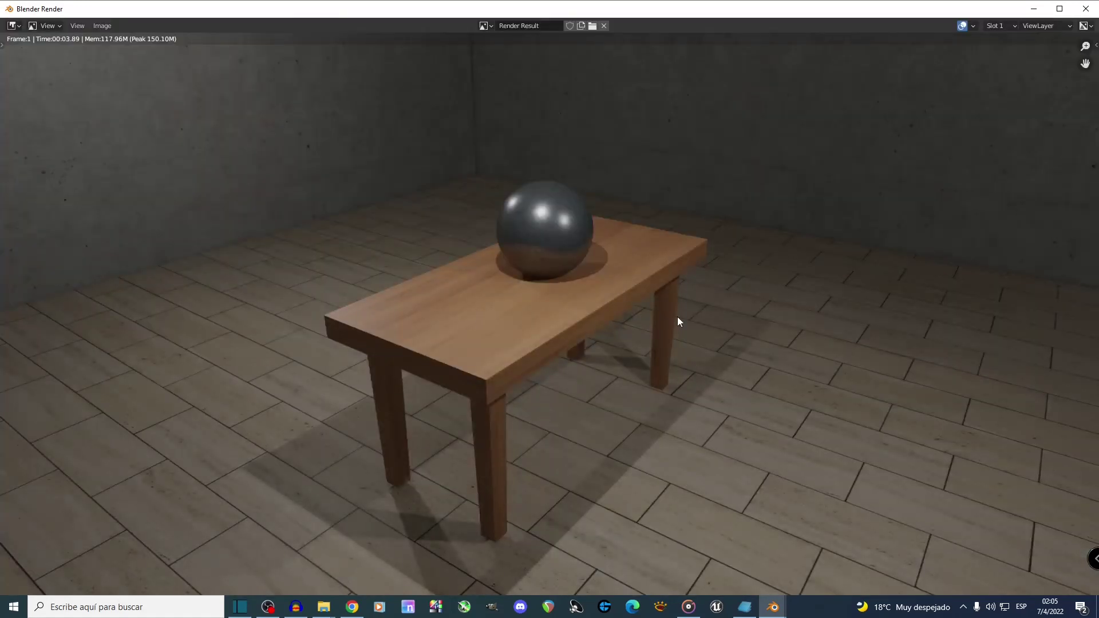
scroll(678, 317, "down", 2)
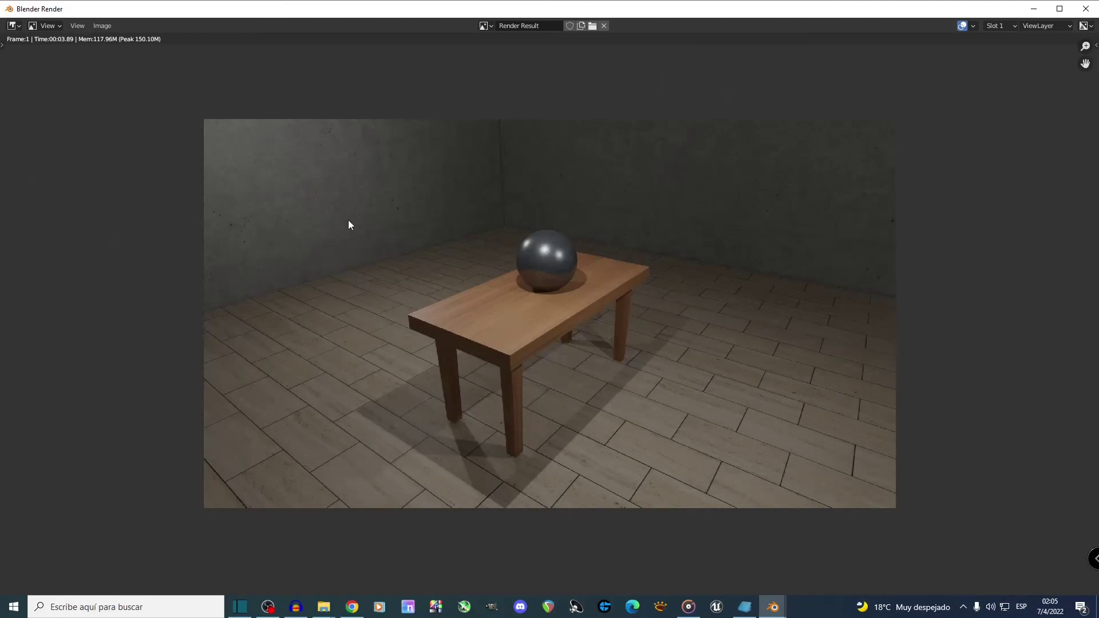
Save the rendered image to the Desktop as Prueba.png in PNG format and close the render window
left_click(104, 26)
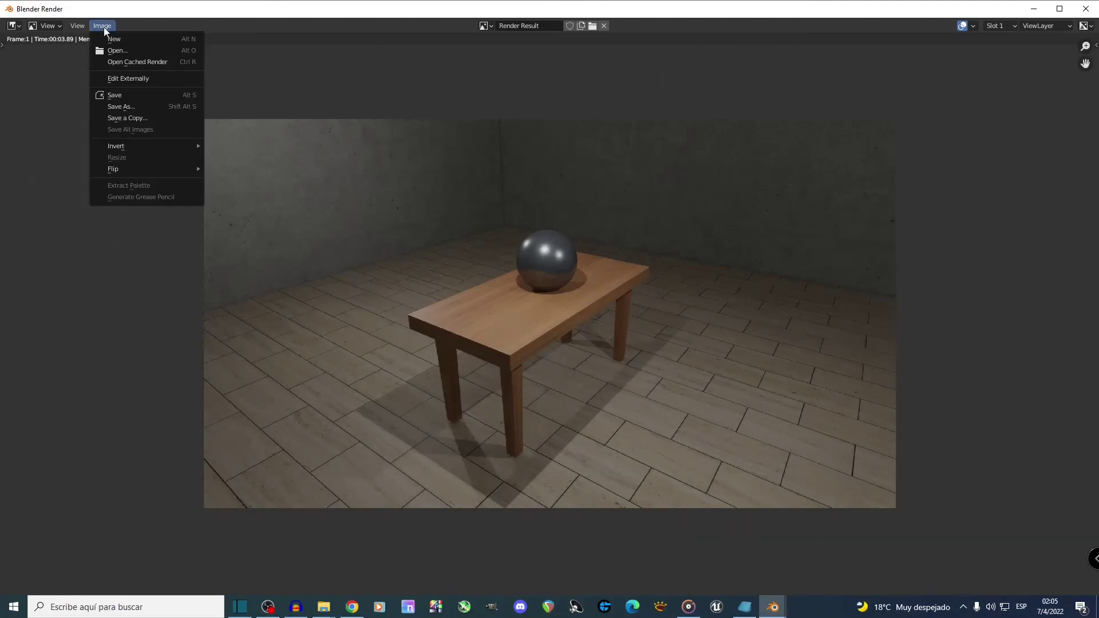
left_click(131, 107)
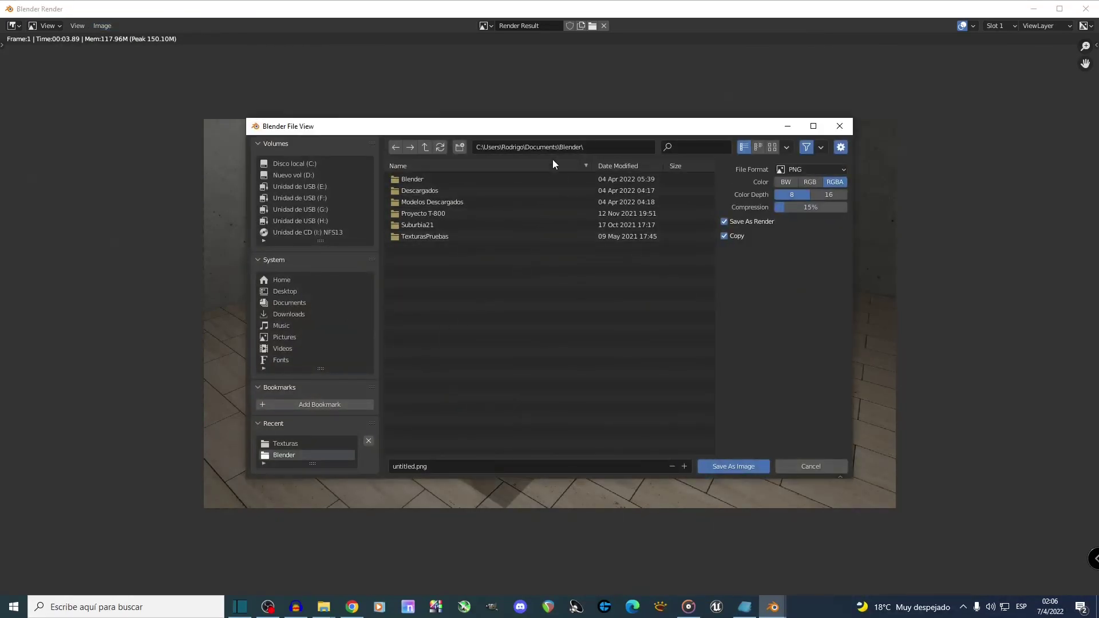
left_click(294, 292)
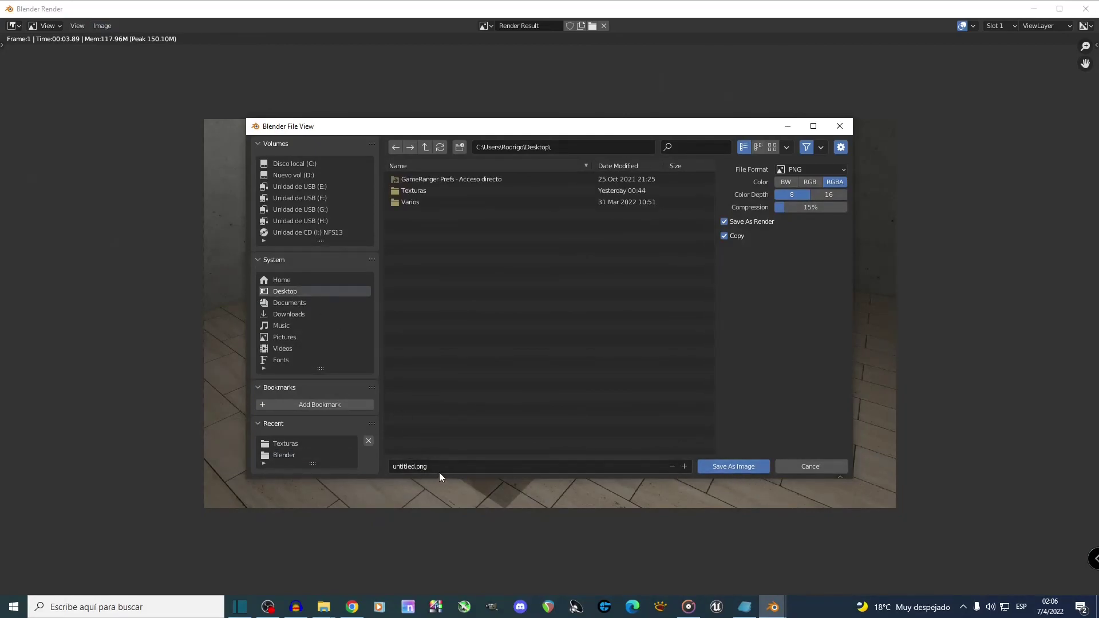
left_click(414, 466)
key("BackSpace")
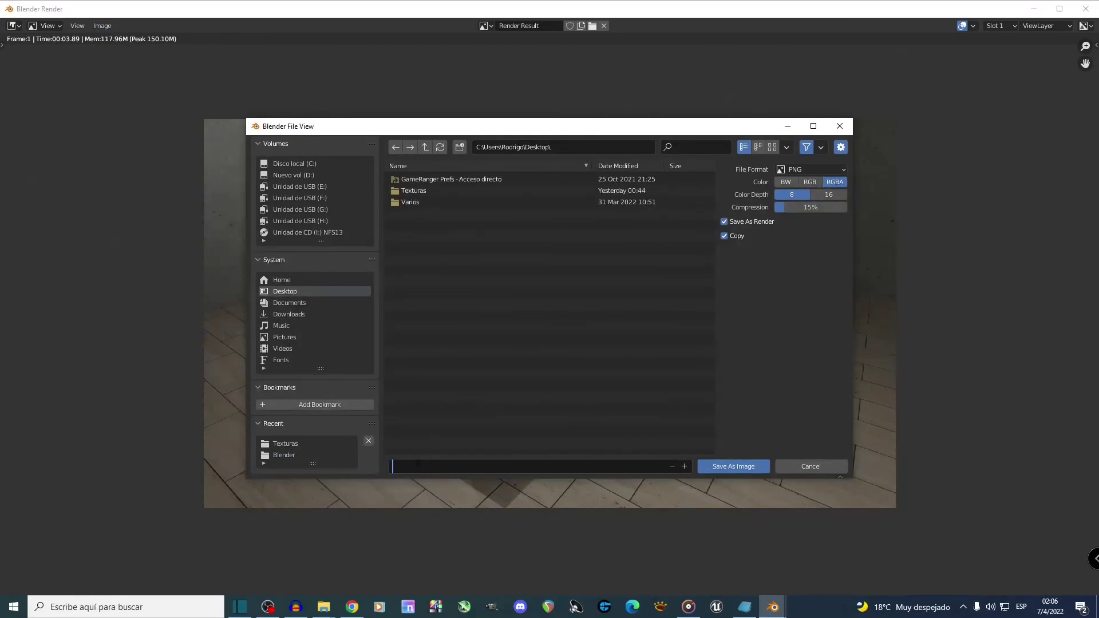
type("Prueba")
left_click(751, 298)
left_click(809, 168)
left_click(809, 168)
left_click(808, 168)
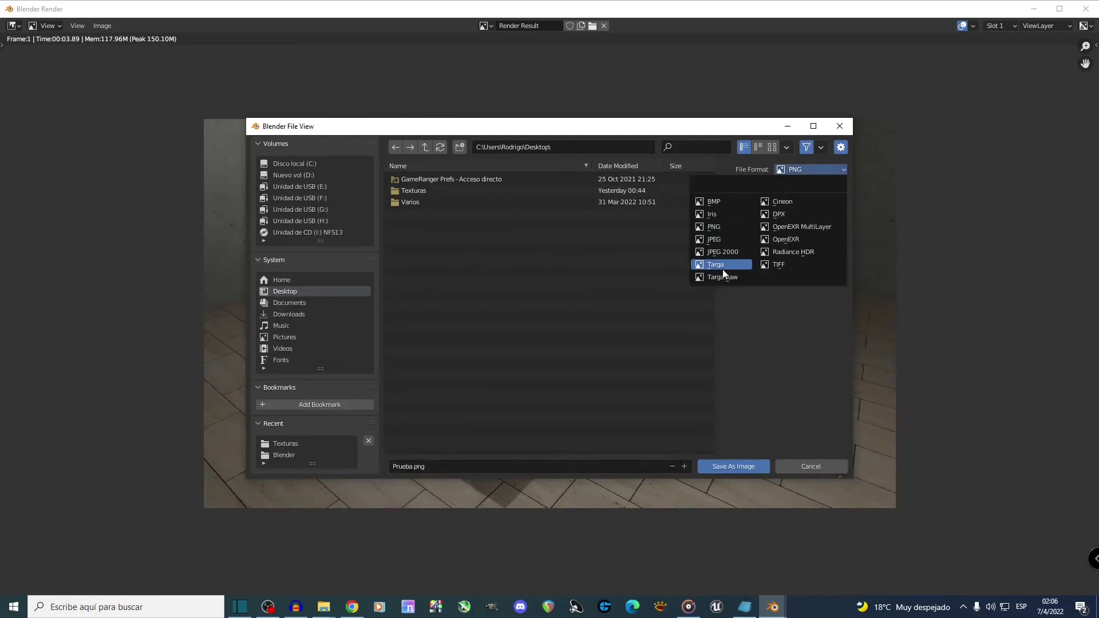
left_click(802, 172)
left_click(737, 469)
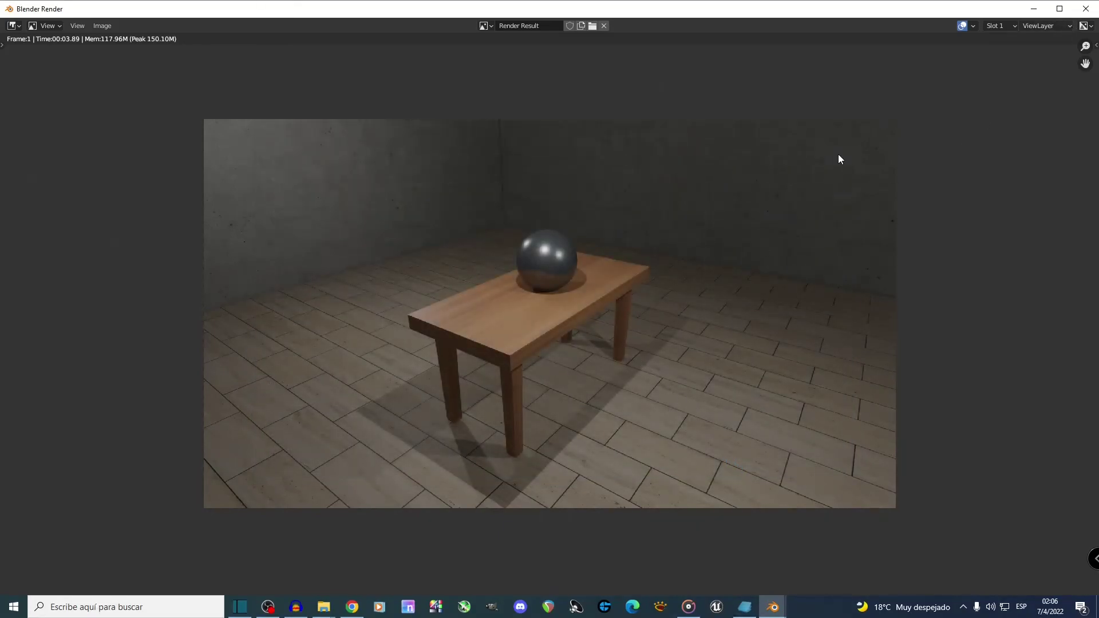
key("Escape")
middle_click_drag(606, 329, 720, 342)
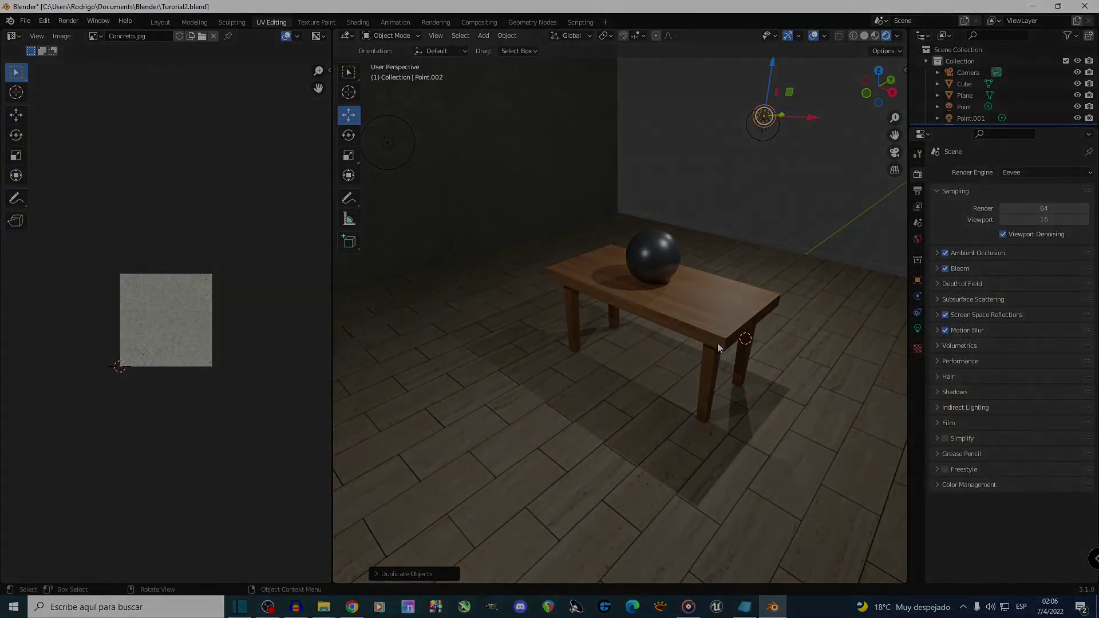